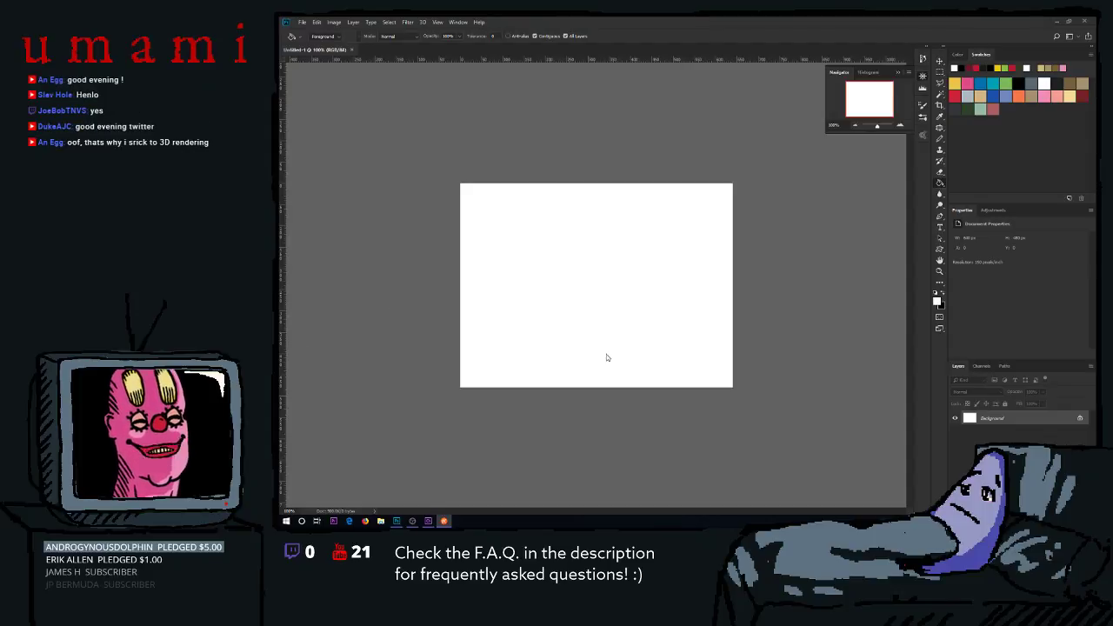
Collapse the Navigator and ready the Pencil tool with black as the foreground colour.
click(898, 74)
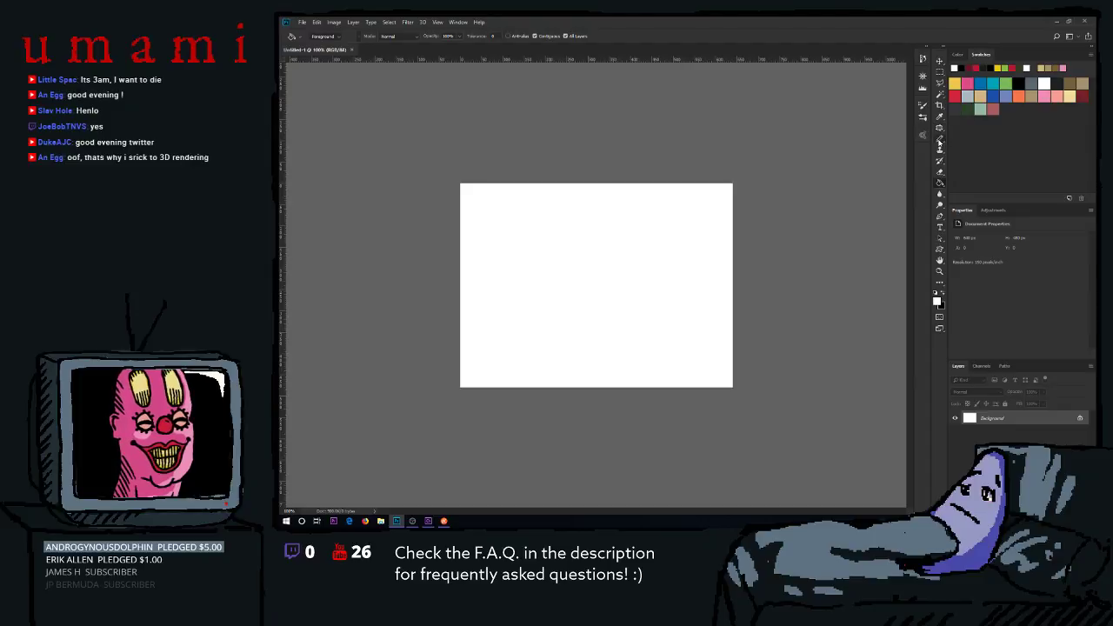
drag(939, 139, 983, 144)
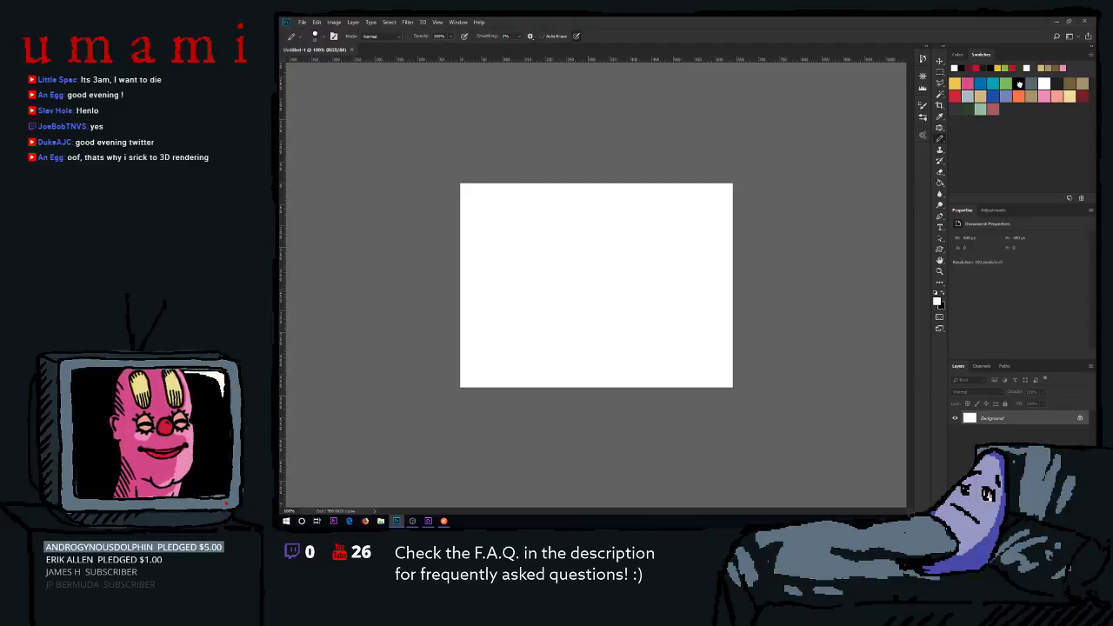
click(1018, 84)
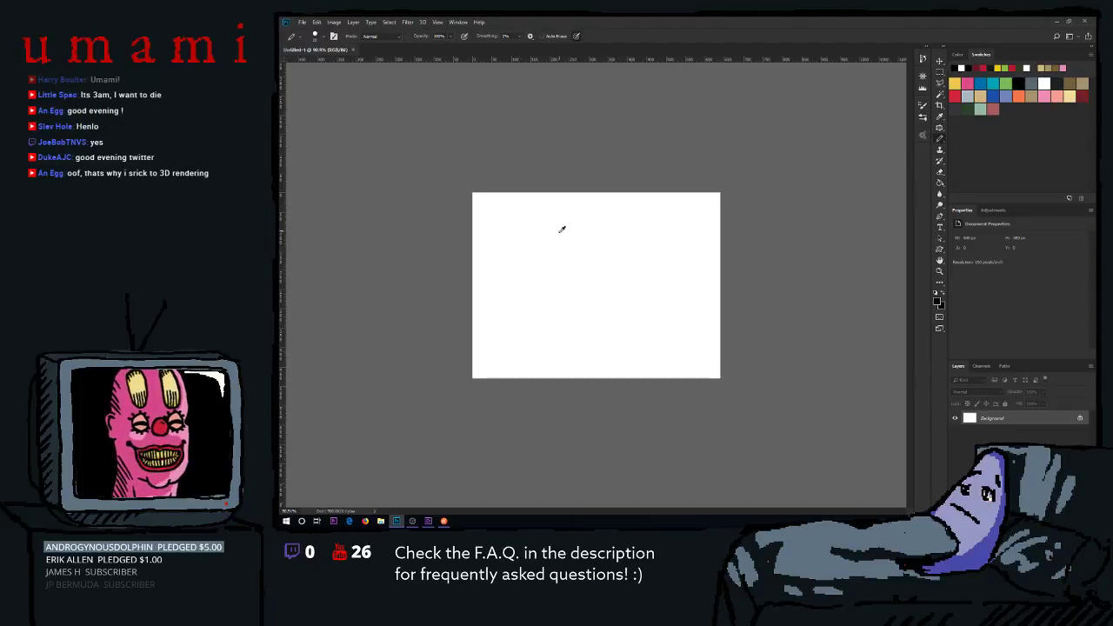
scroll(568, 288, up, 5)
scroll(569, 287, up, 1)
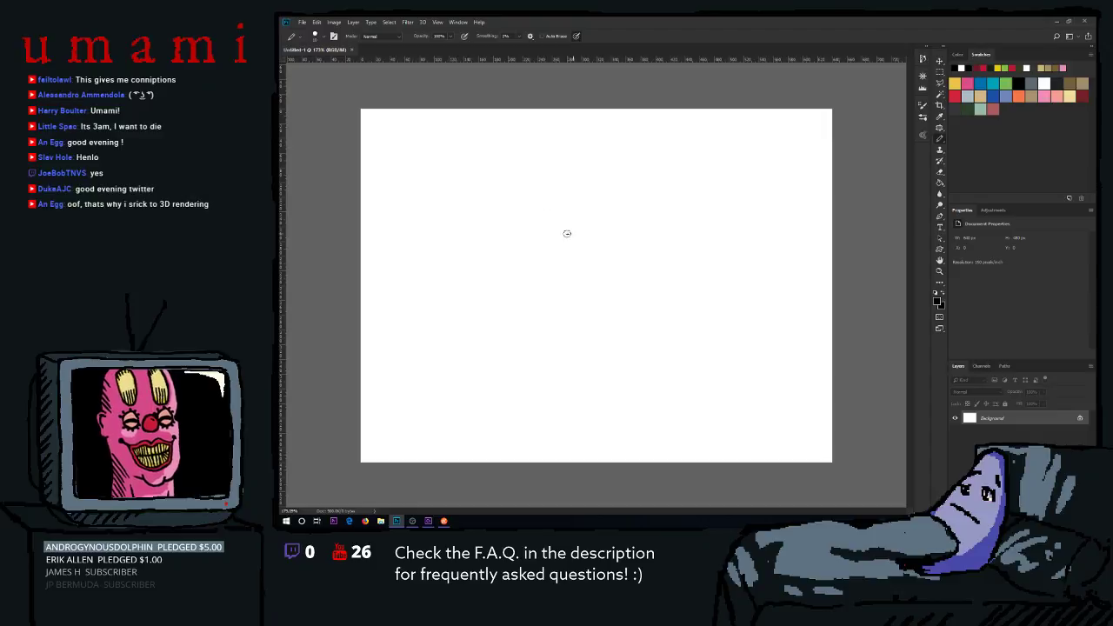
drag(360, 237, 577, 231)
key(ctrl+z)
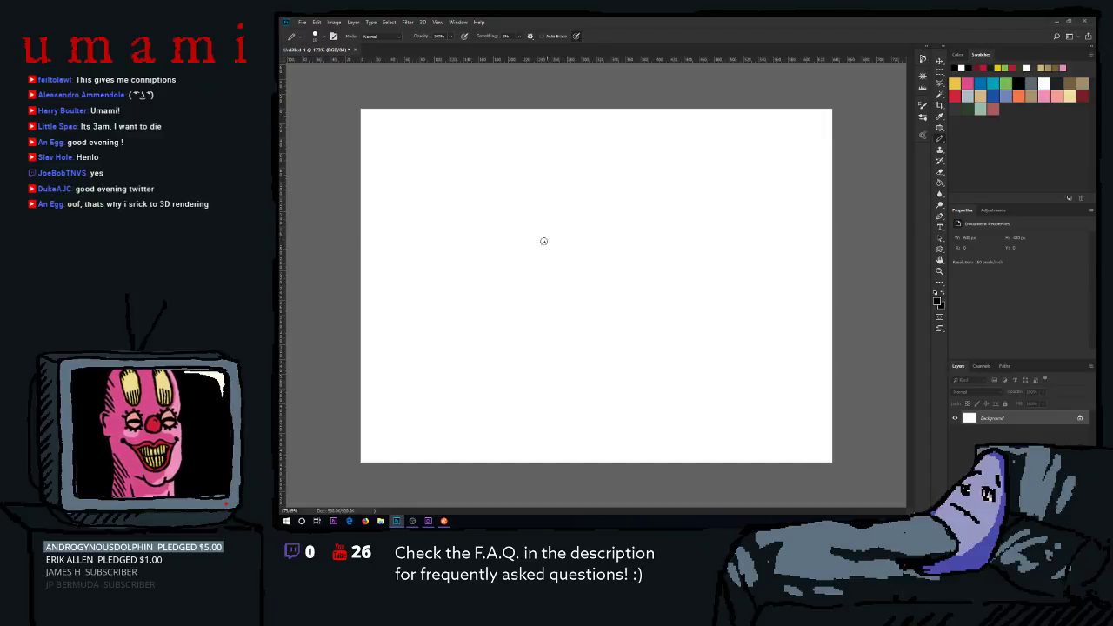
drag(505, 237, 570, 231)
key(ctrl+z)
mouse_move(504, 237)
mouse_down()
mouse_move(532, 224)
mouse_move(632, 258)
mouse_move(565, 276)
mouse_up()
key(ctrl+z)
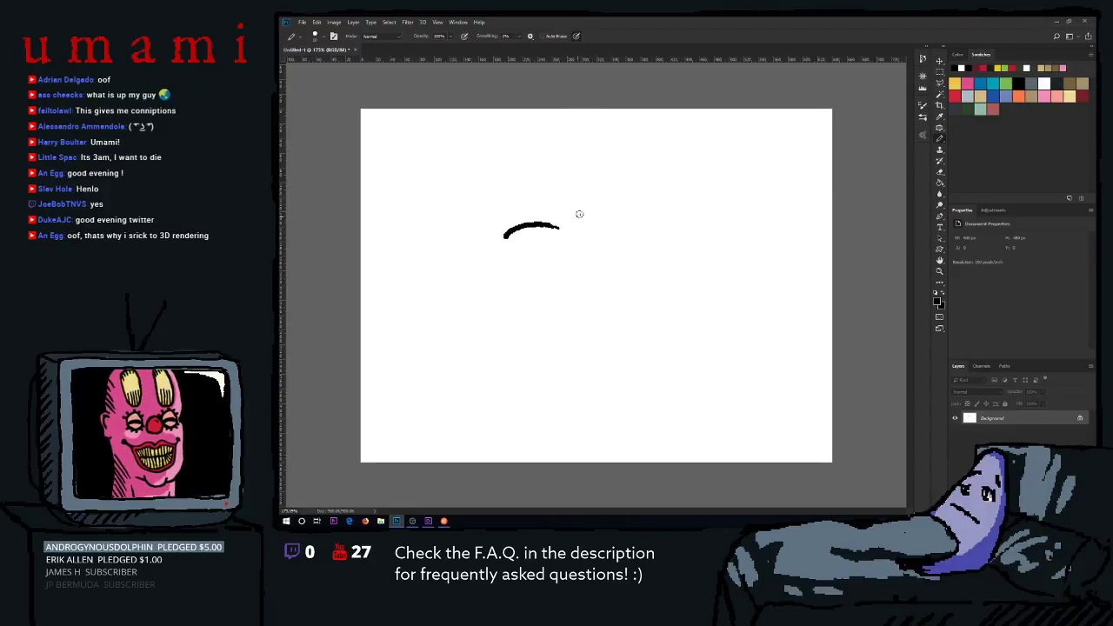
mouse_move(572, 221)
mouse_down()
mouse_move(582, 215)
mouse_move(600, 291)
mouse_up()
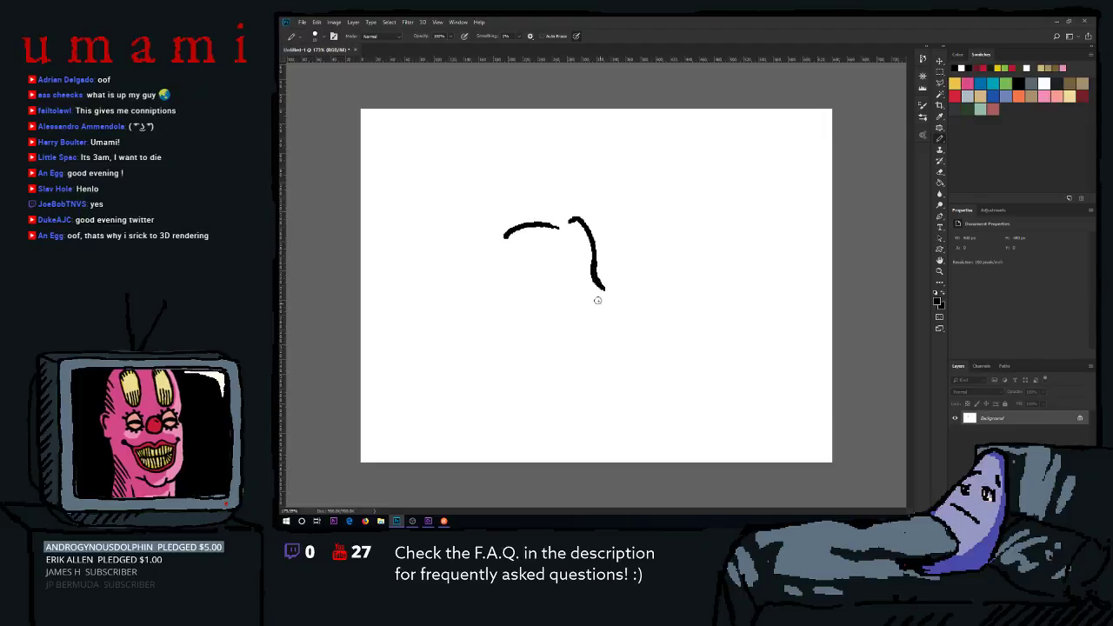
key(ctrl+z)
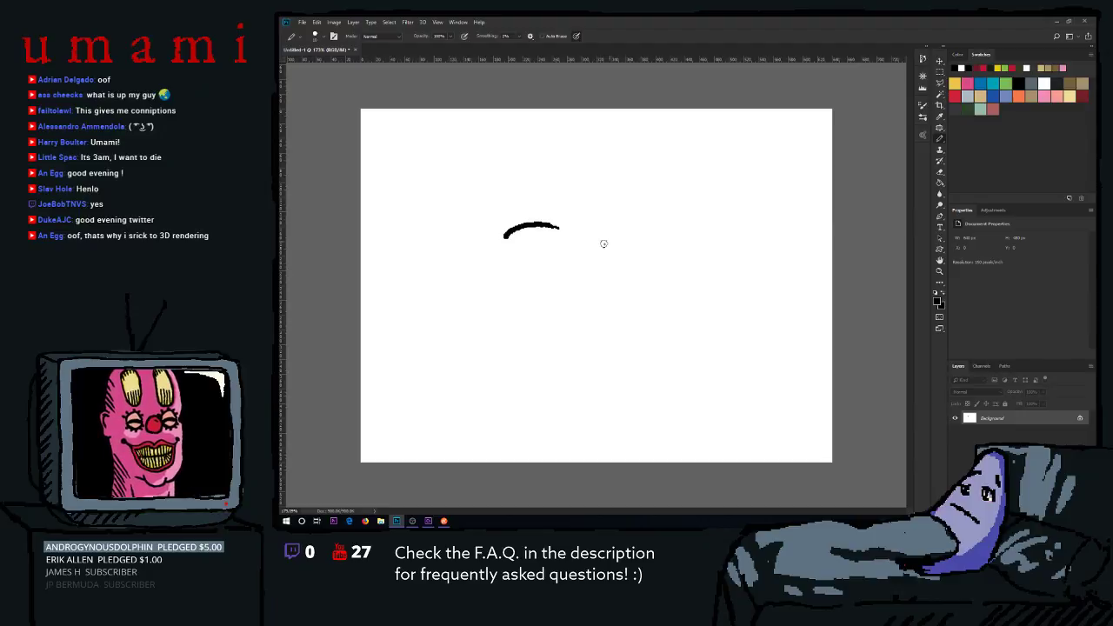
key(ctrl+z)
drag(512, 235, 593, 237)
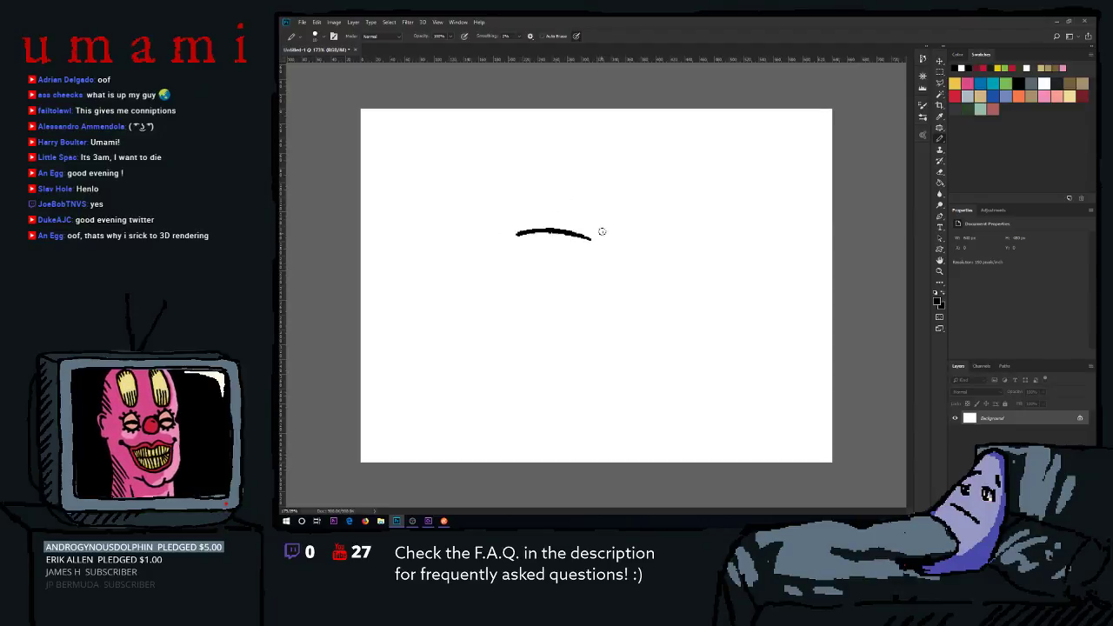
key(ctrl+z)
drag(516, 226, 573, 220)
key(ctrl+z)
key(ctrl+z)
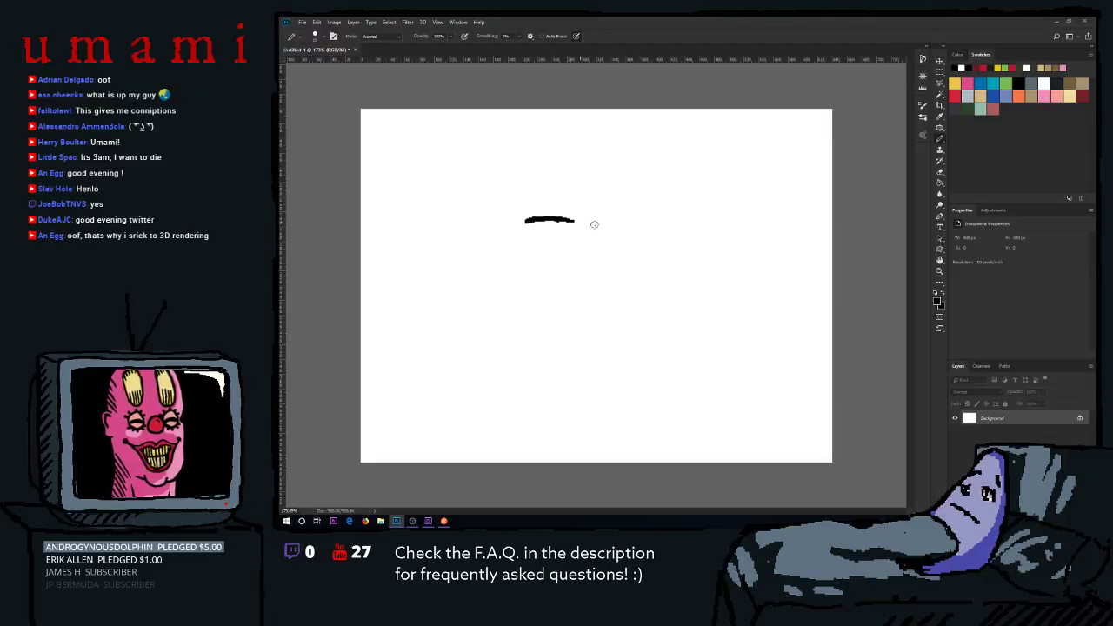
key(ctrl+z)
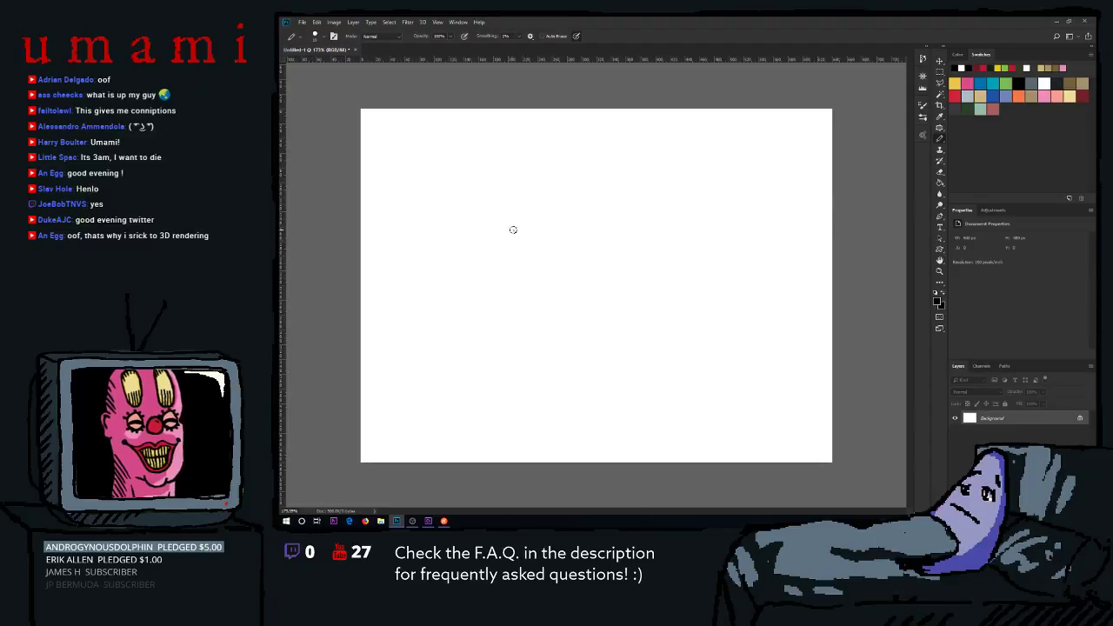
Sketch two small round eyes under curved brows and a rounded nose between them in black.
drag(501, 238, 535, 234)
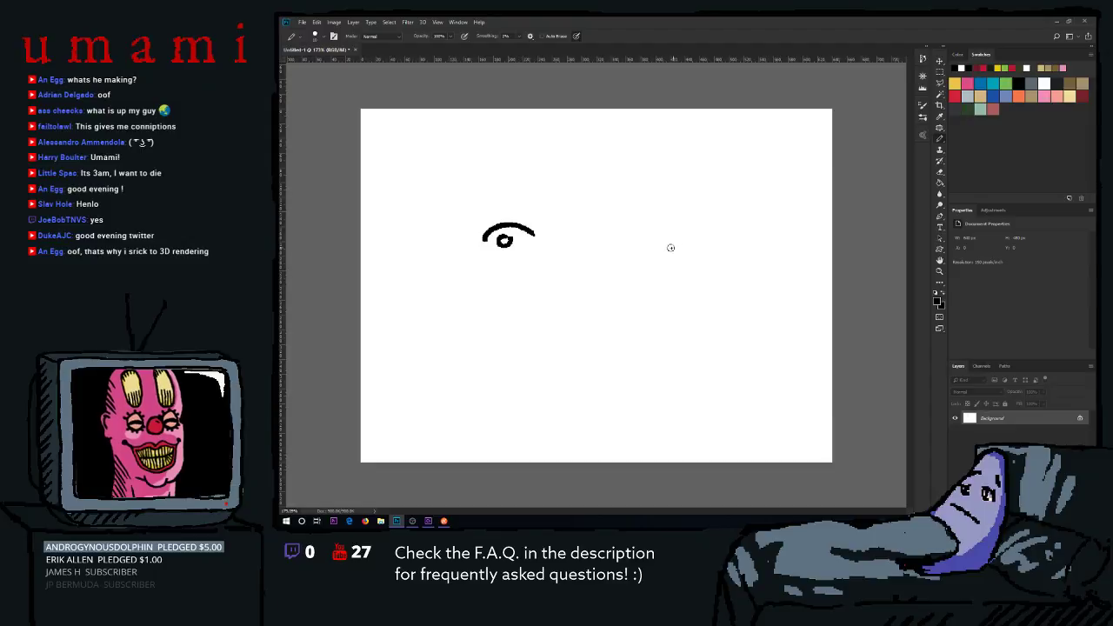
drag(683, 239, 709, 229)
key(ctrl+z)
key(ctrl+z)
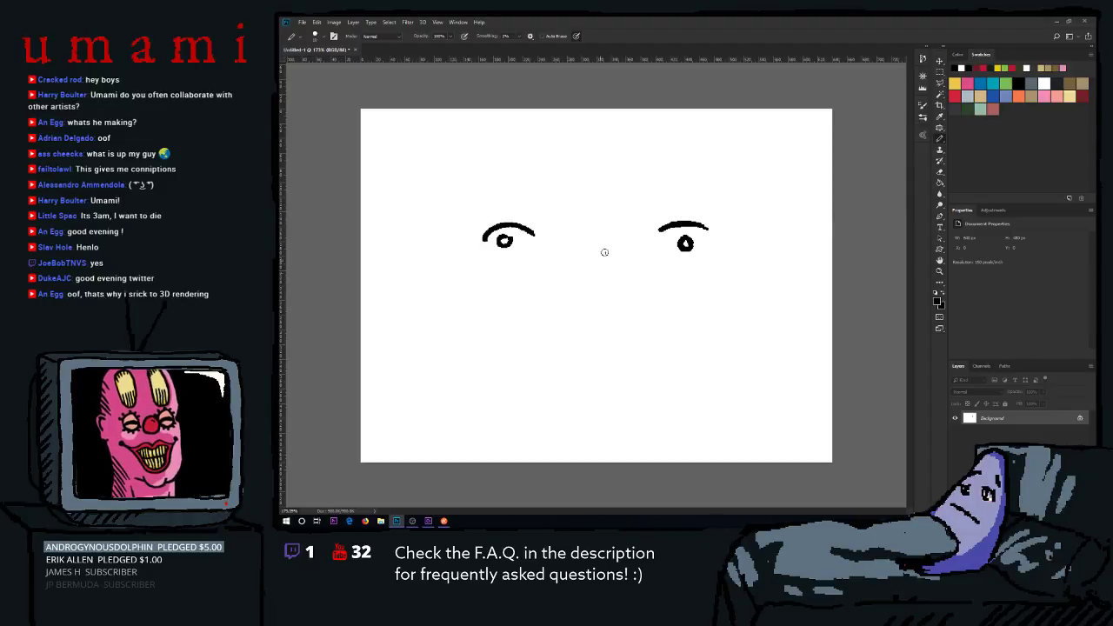
drag(600, 264, 626, 271)
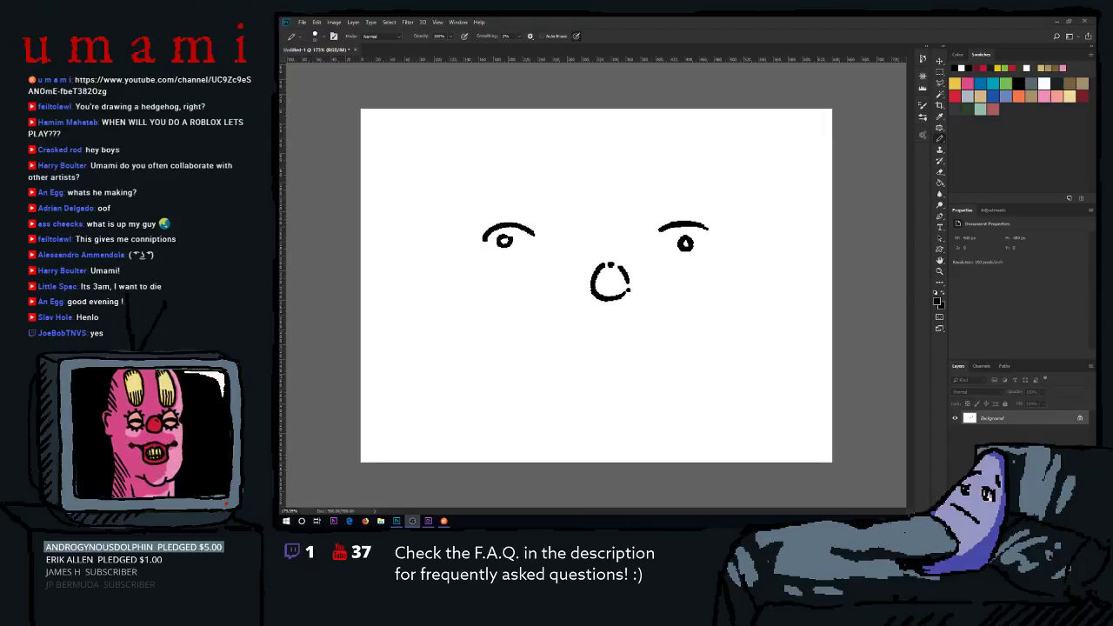
click(650, 19)
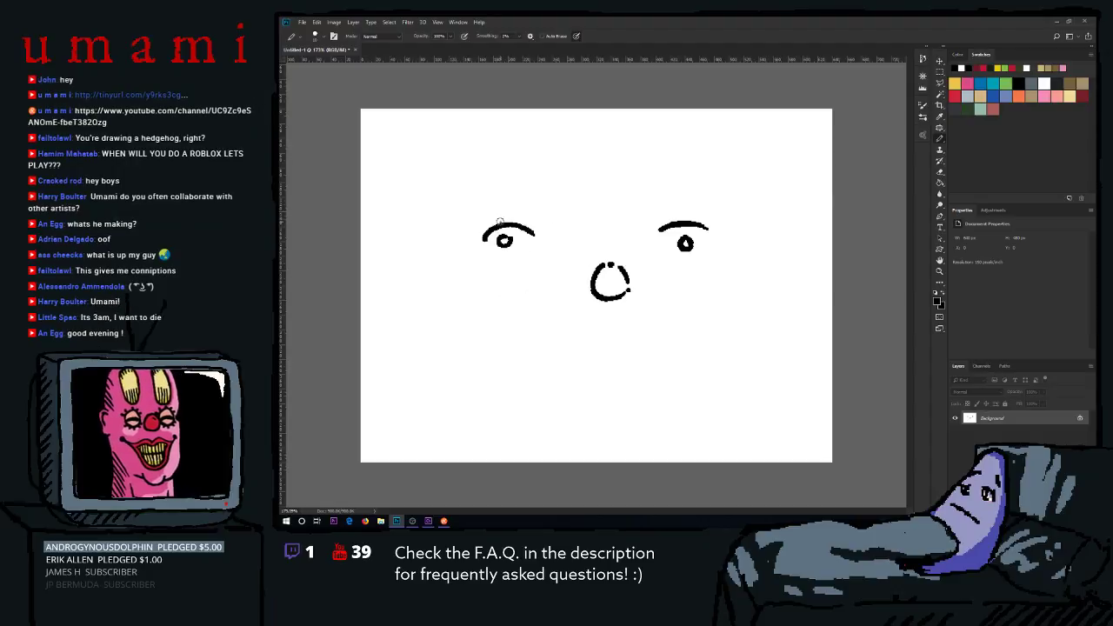
Add short crease strokes at the inner ends of both brows and a wide smile under the nose with a thinner pencil.
scroll(537, 231, down, 12)
scroll(574, 244, up, 7)
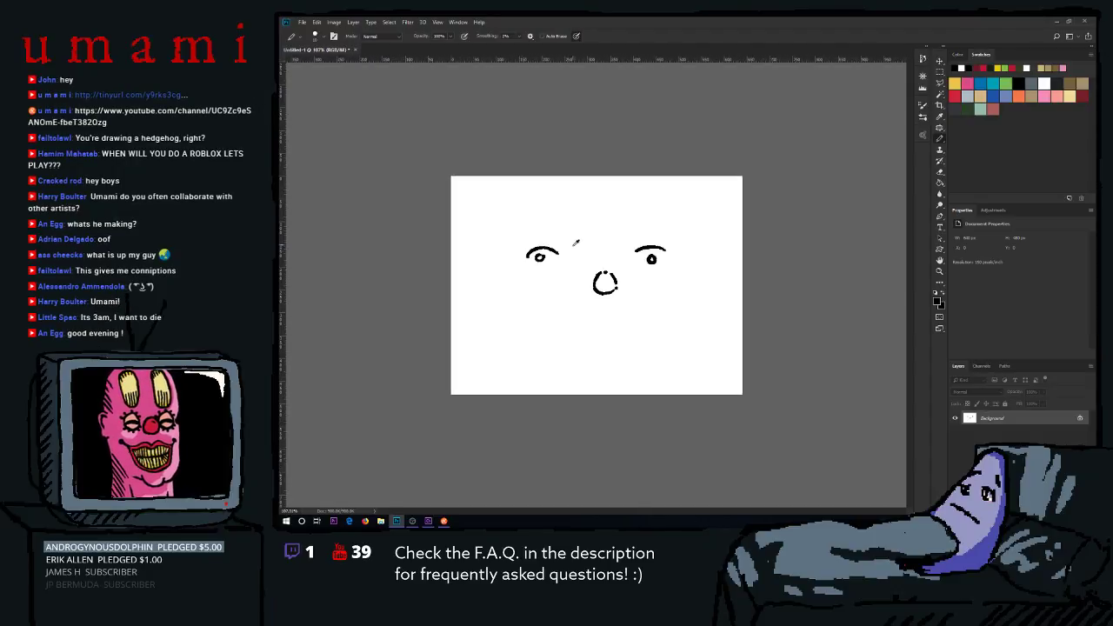
scroll(574, 243, up, 3)
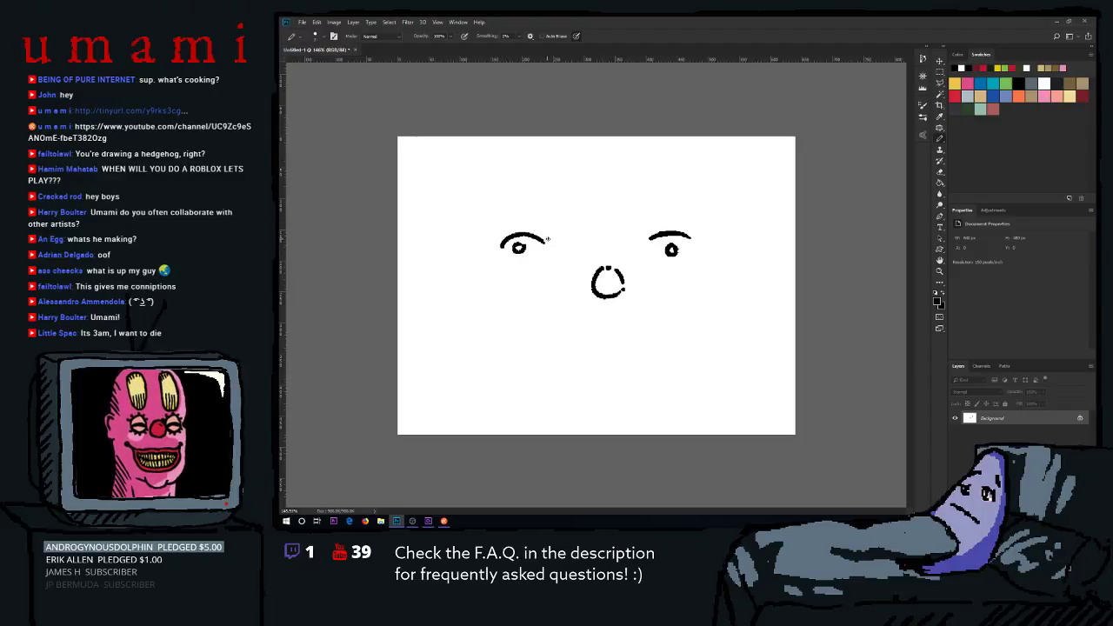
drag(546, 231, 550, 259)
mouse_move(649, 224)
mouse_down()
mouse_move(644, 259)
mouse_move(632, 255)
mouse_up()
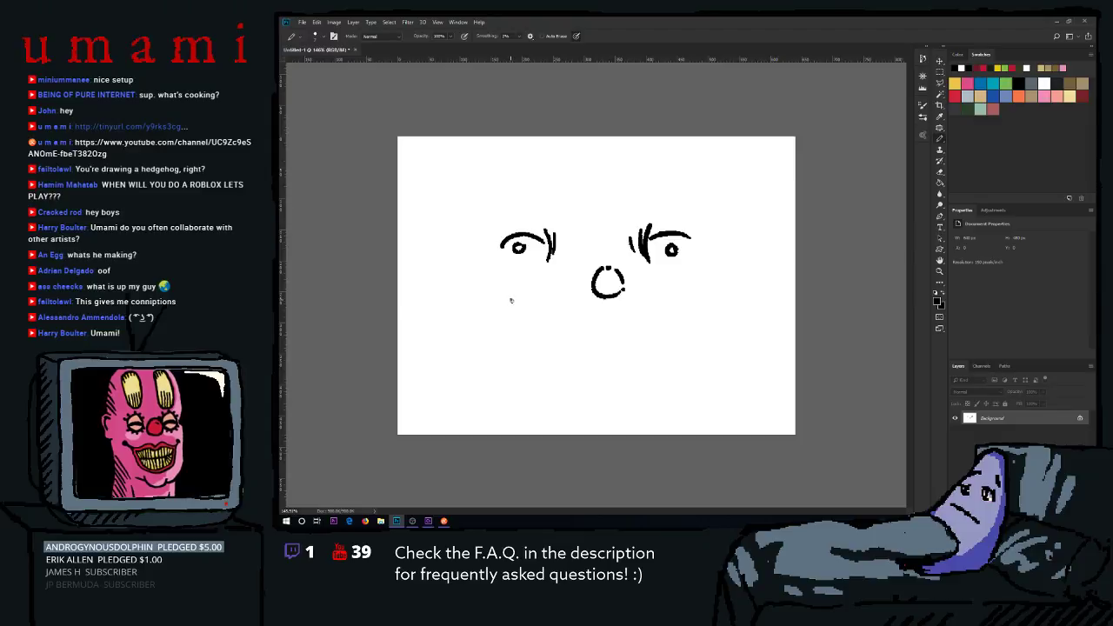
mouse_move(512, 299)
mouse_down()
mouse_move(627, 312)
mouse_move(721, 283)
mouse_up()
key(ctrl+z)
drag(531, 298, 675, 298)
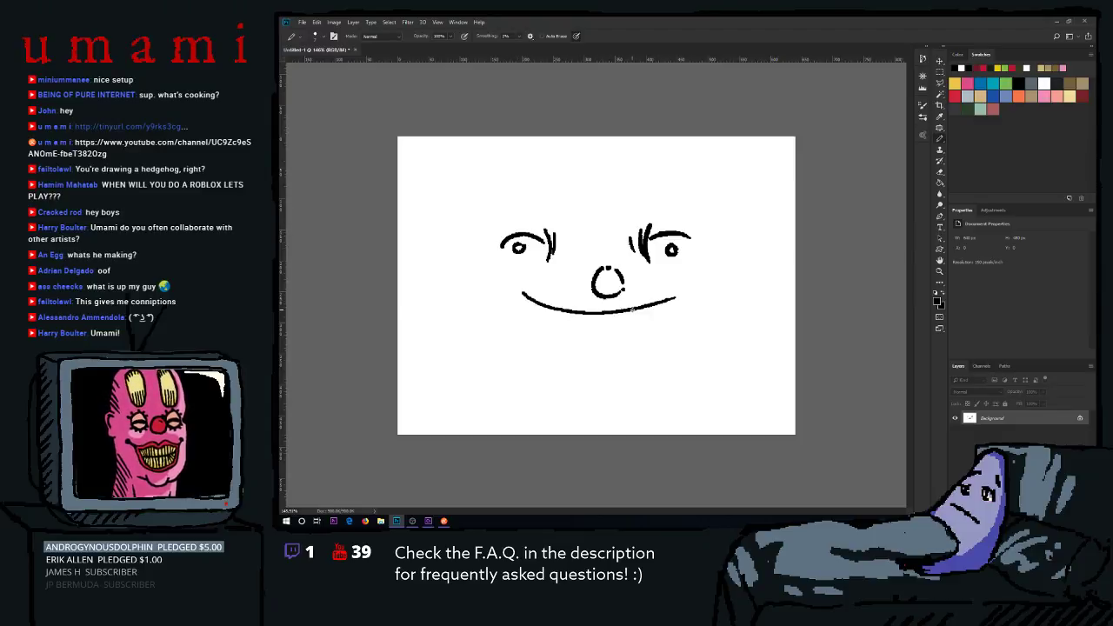
Enlarge the pencil and paint solid black blobs over the left eye and beside the nose.
key(bracketright)
key(bracketright)
key(bracketright)
mouse_move(532, 245)
mouse_down()
mouse_move(508, 257)
mouse_move(539, 235)
mouse_move(580, 260)
mouse_up()
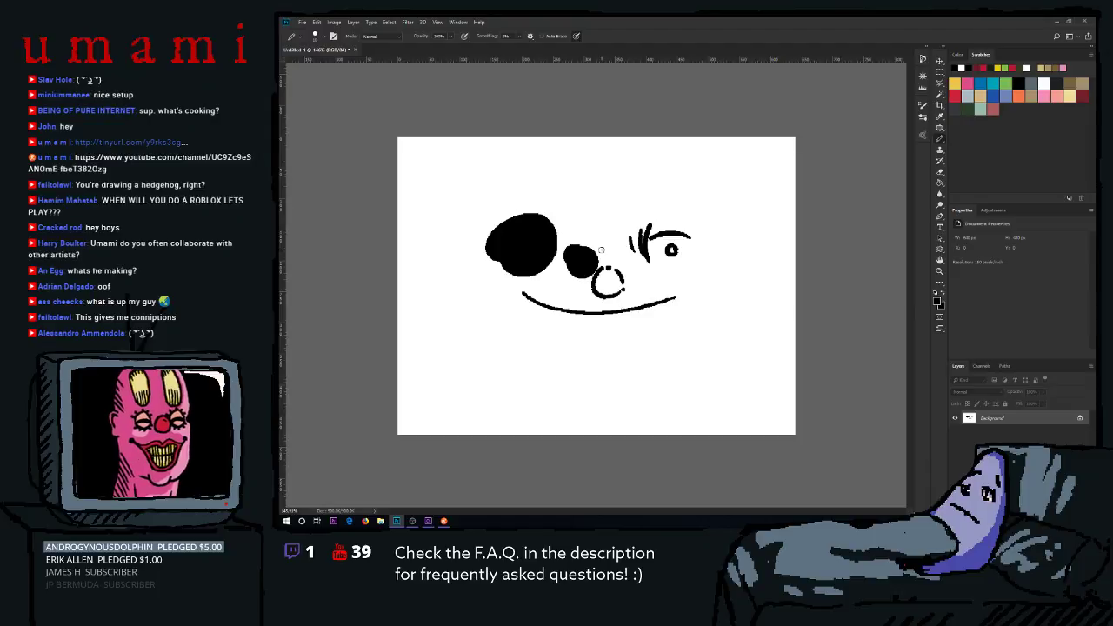
Add a new empty layer and cover the face sketch on the Background layer with a large white pencil.
key(ctrl+shift+alt+n)
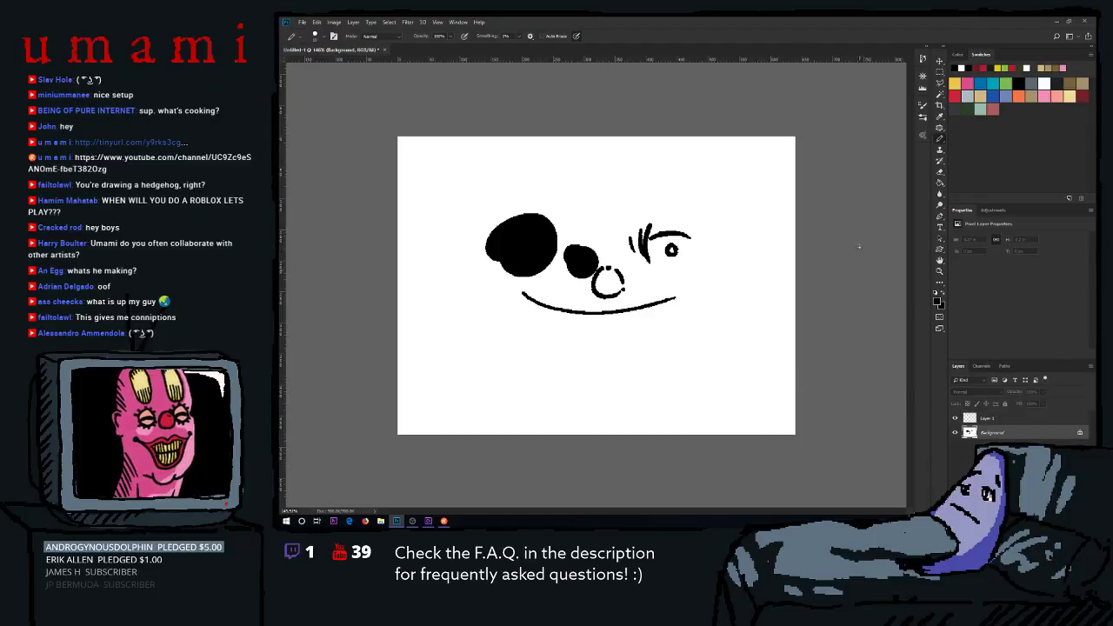
click(1044, 82)
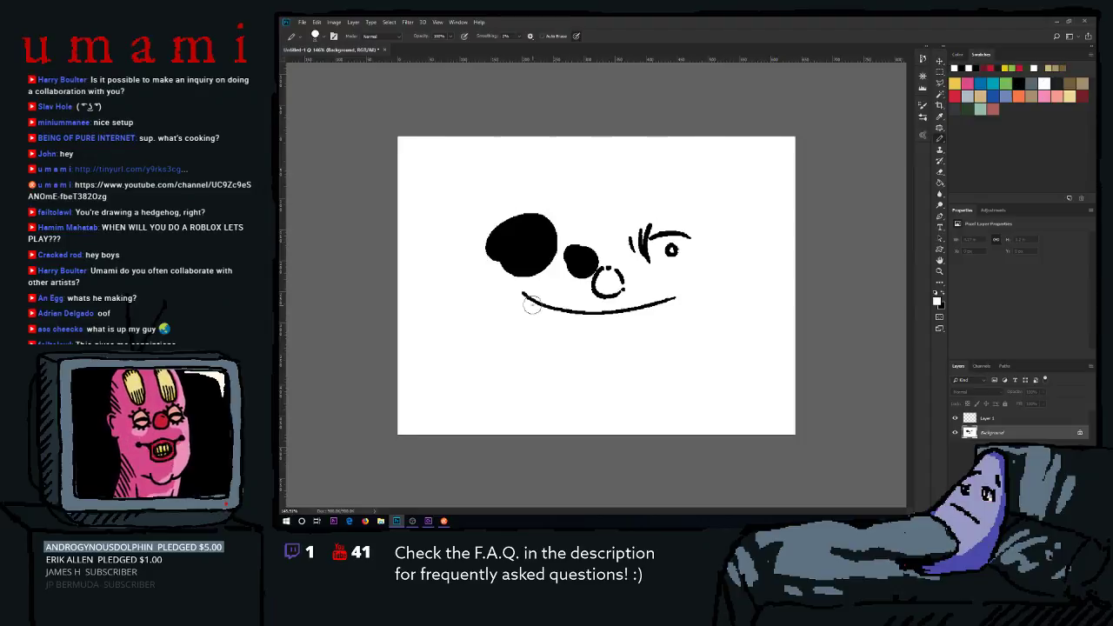
mouse_move(532, 304)
mouse_down()
mouse_move(490, 246)
mouse_move(480, 272)
mouse_move(562, 241)
mouse_move(589, 290)
mouse_move(661, 278)
mouse_move(691, 297)
mouse_up()
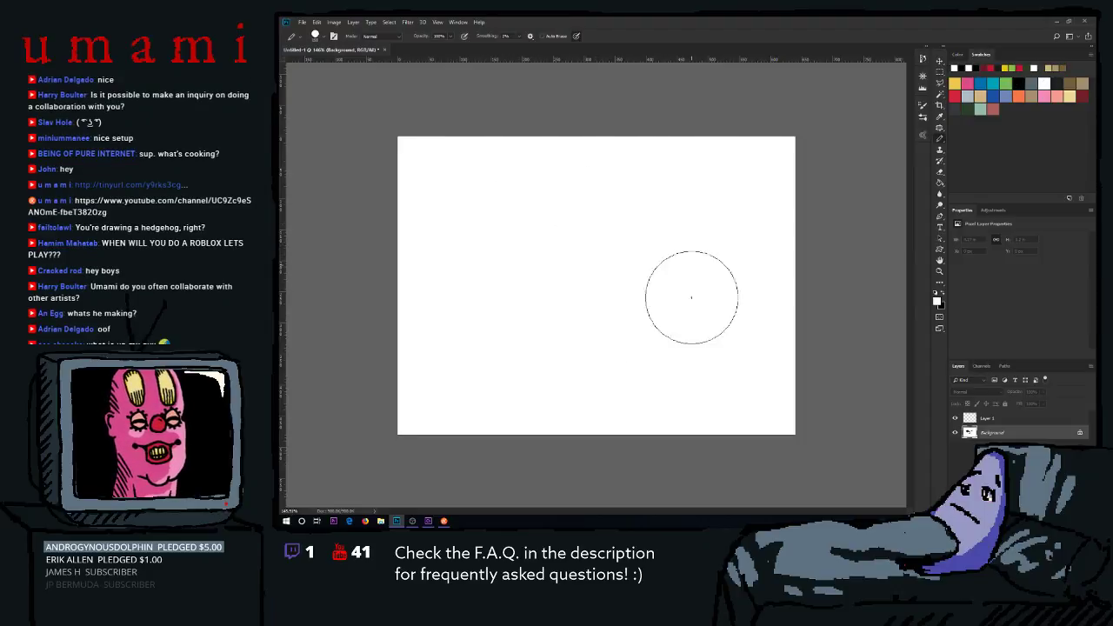
On the new layer, sketch a large head circle with a vertical centre line using a smaller black pencil.
click(999, 421)
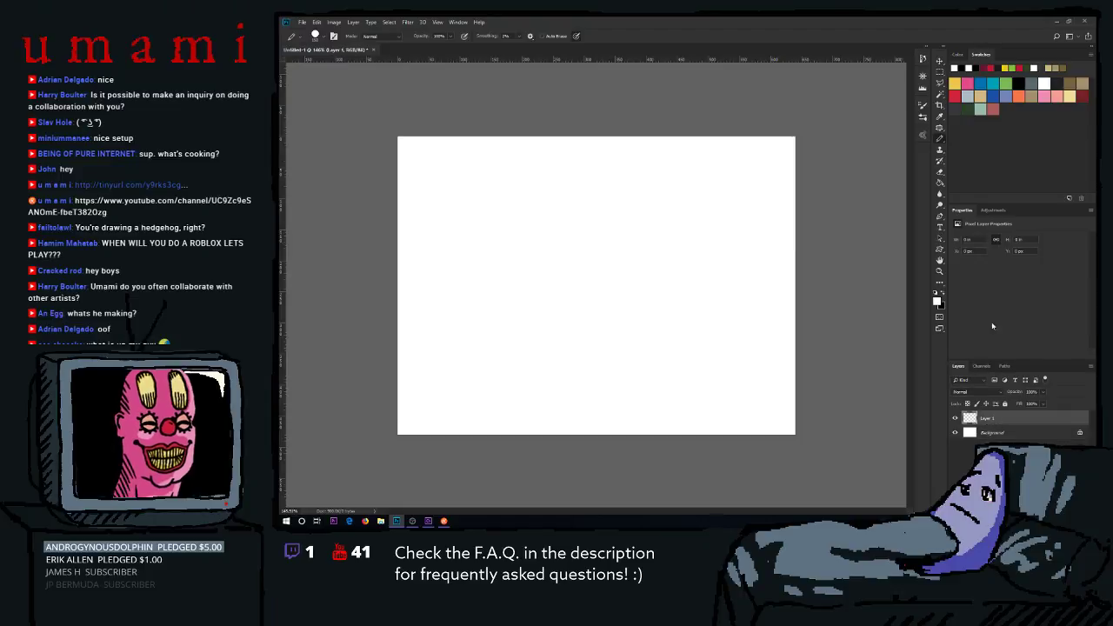
click(1022, 81)
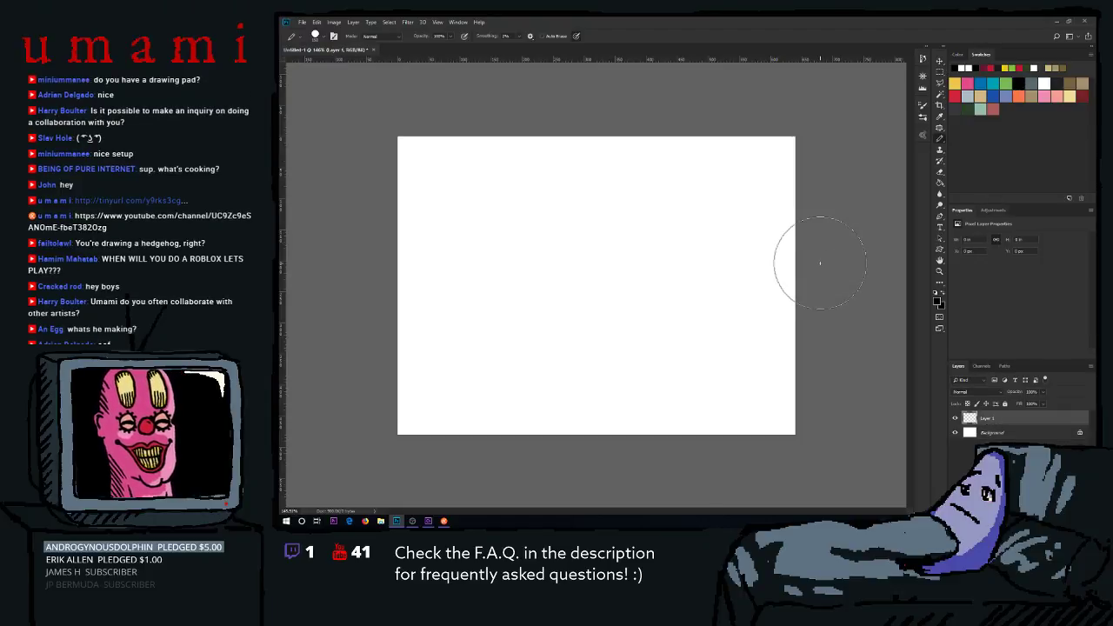
key(bracketleft)
key(bracketleft)
key(bracketleft)
key(bracketleft)
key(bracketleft)
key(bracketleft)
key(bracketleft)
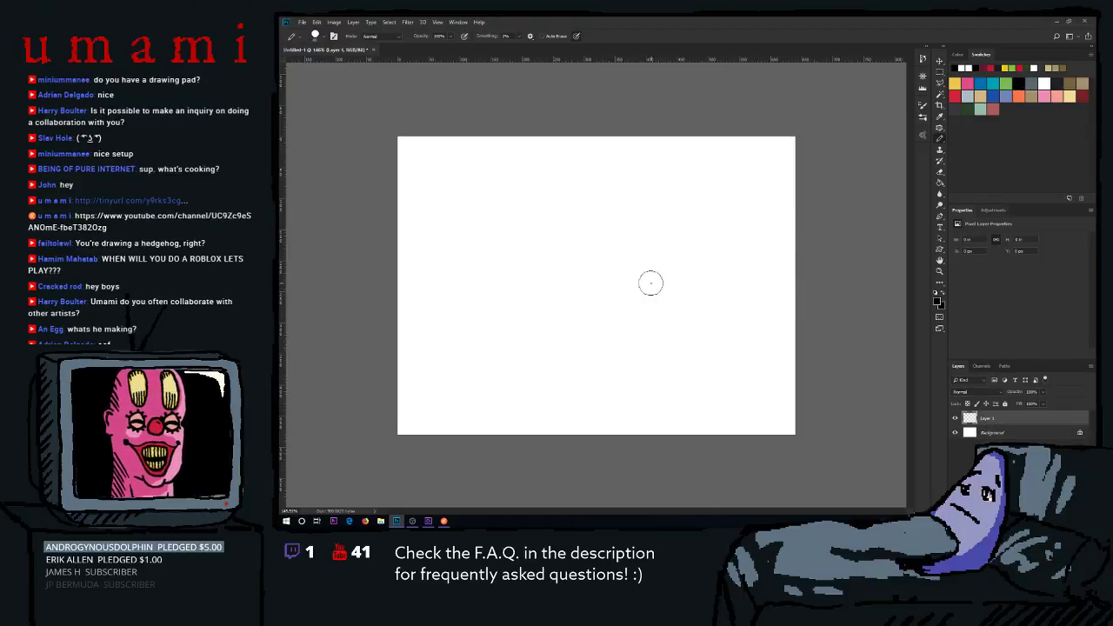
key(bracketleft)
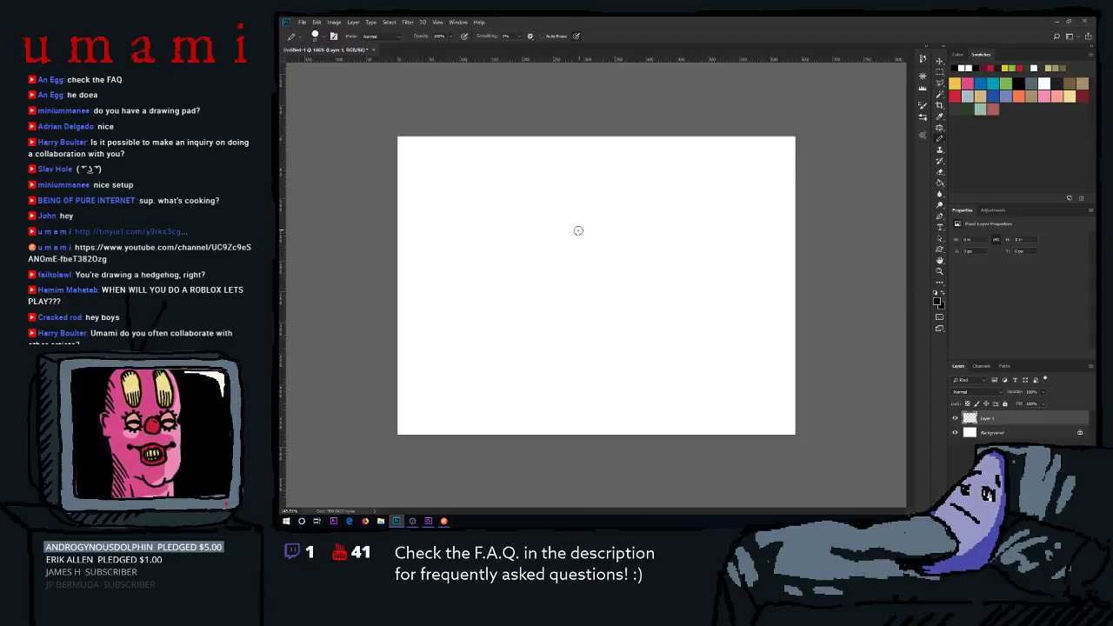
key(bracketleft)
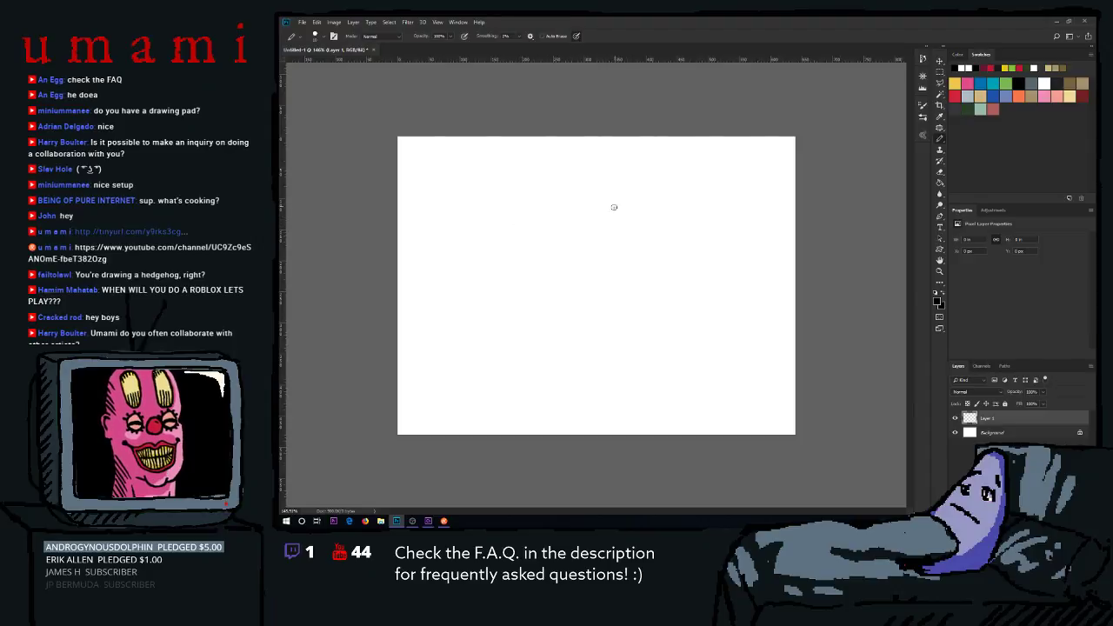
mouse_move(589, 189)
mouse_down()
mouse_move(536, 241)
mouse_move(651, 275)
mouse_move(577, 194)
mouse_move(546, 210)
mouse_move(635, 293)
mouse_move(629, 187)
mouse_move(543, 294)
mouse_move(671, 251)
mouse_move(614, 185)
mouse_move(587, 302)
mouse_up()
key(ctrl+z)
key(ctrl+z)
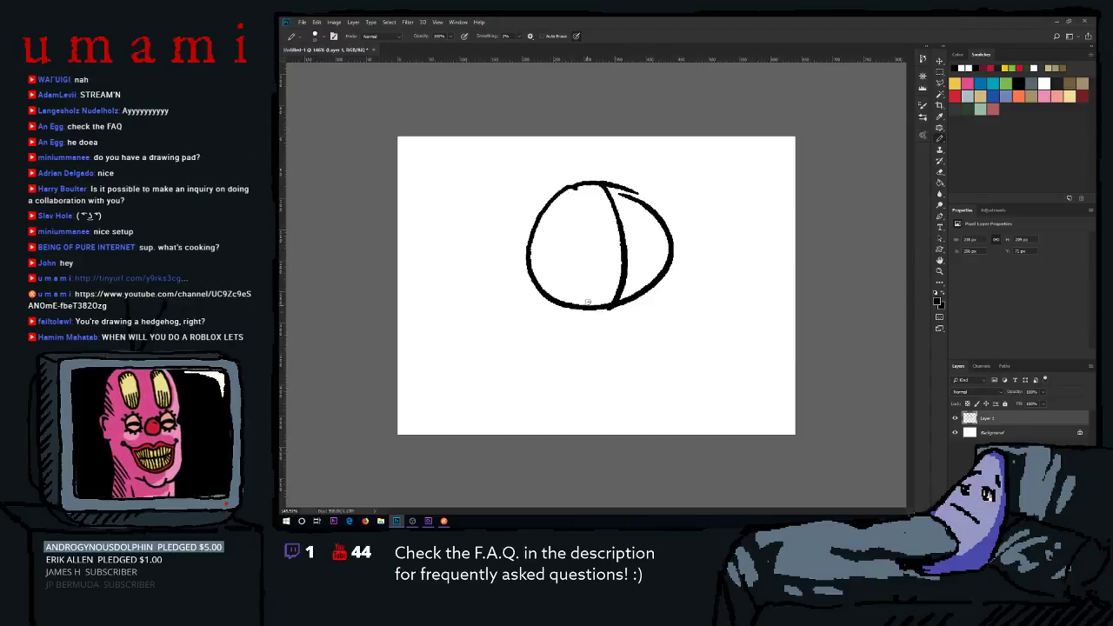
key(ctrl+z)
drag(602, 186, 598, 308)
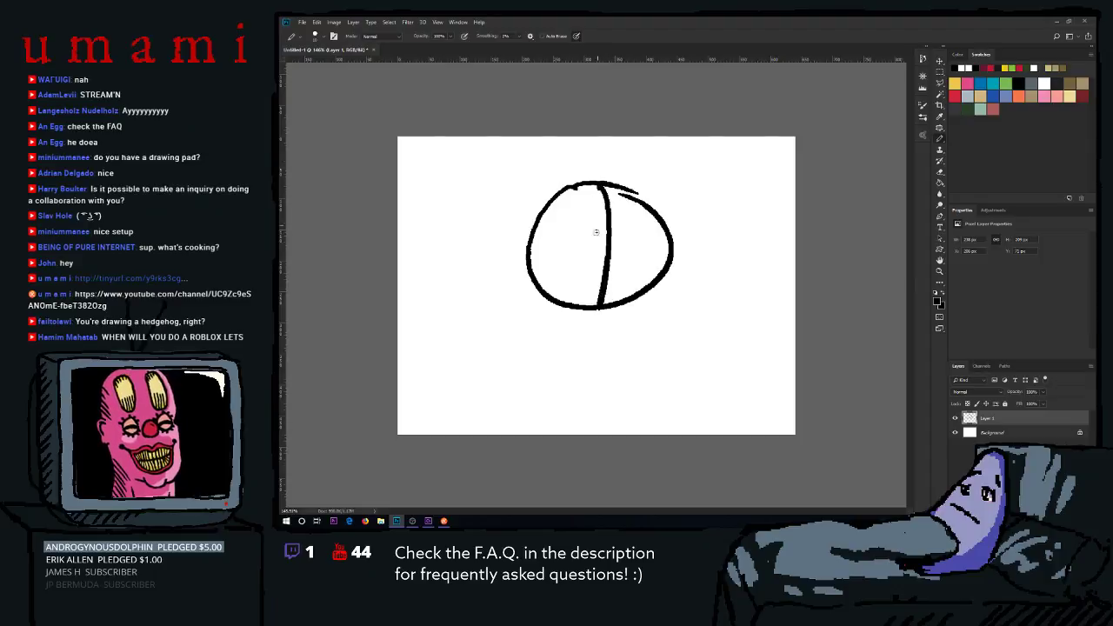
Draw a downward-curving horizontal eye line across the head circle from edge to edge.
drag(534, 249, 654, 261)
key(ctrl+z)
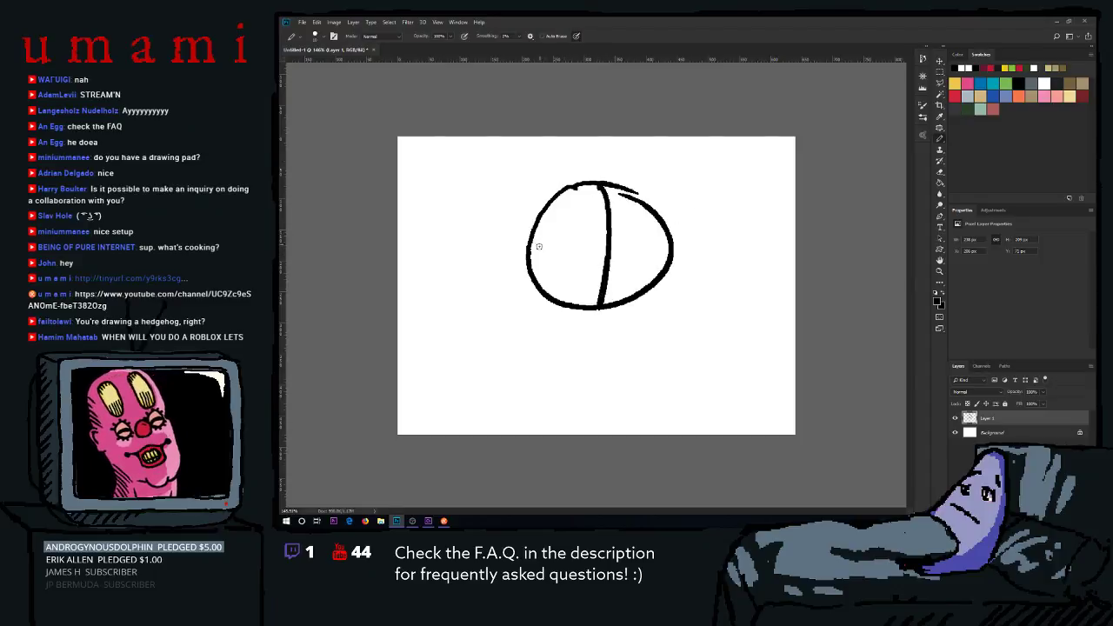
drag(529, 250, 669, 245)
mouse_move(534, 237)
mouse_down()
mouse_move(631, 256)
mouse_move(659, 228)
mouse_move(630, 257)
mouse_move(666, 233)
mouse_up()
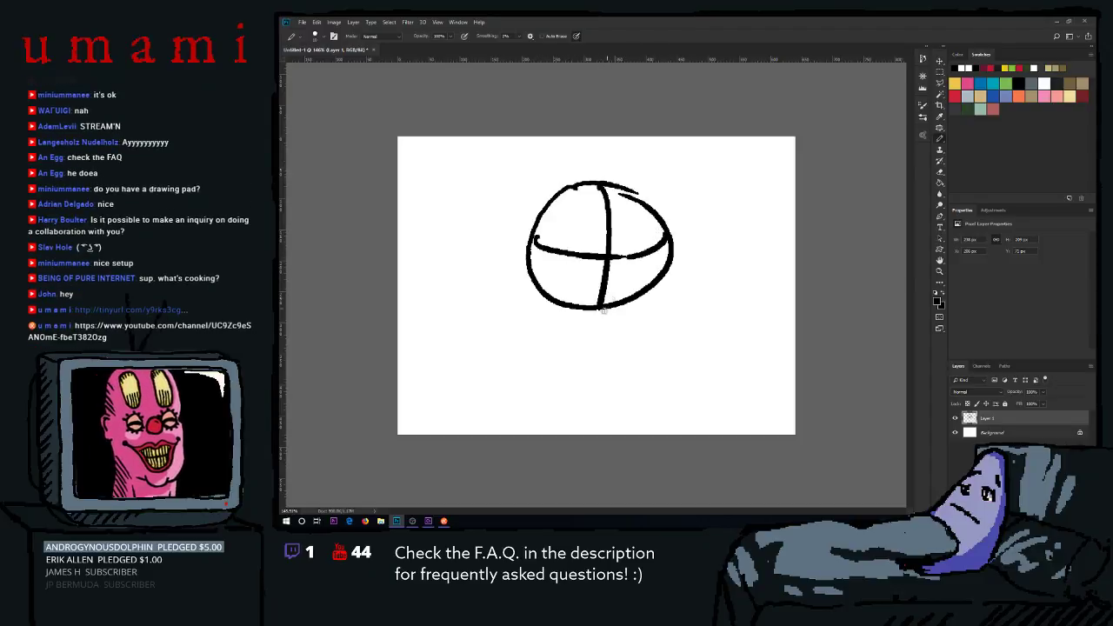
Sketch a wide jaw oval overlapping the lower part of the head circle.
mouse_move(564, 306)
mouse_down()
mouse_move(622, 371)
mouse_move(636, 310)
mouse_up()
key(ctrl+z)
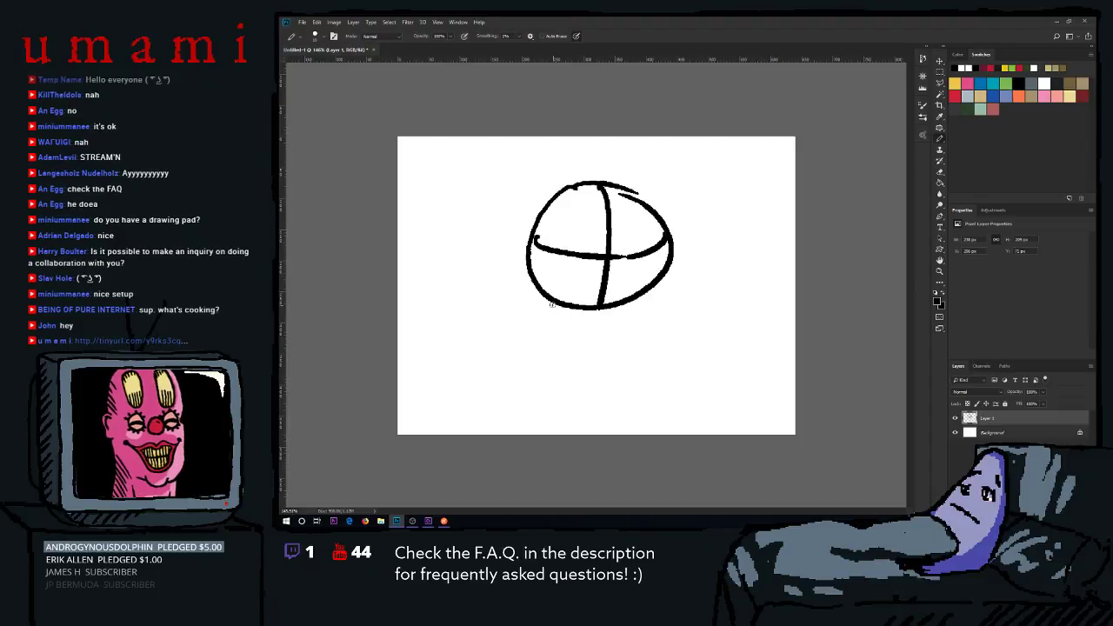
mouse_move(556, 297)
mouse_down()
mouse_move(565, 340)
mouse_move(657, 300)
mouse_up()
key(ctrl+z)
mouse_move(565, 296)
mouse_down()
mouse_move(665, 300)
mouse_move(639, 276)
mouse_up()
Add an ear guide at the left edge of the head circle and rough jaw lines down to the chin.
drag(540, 228, 546, 278)
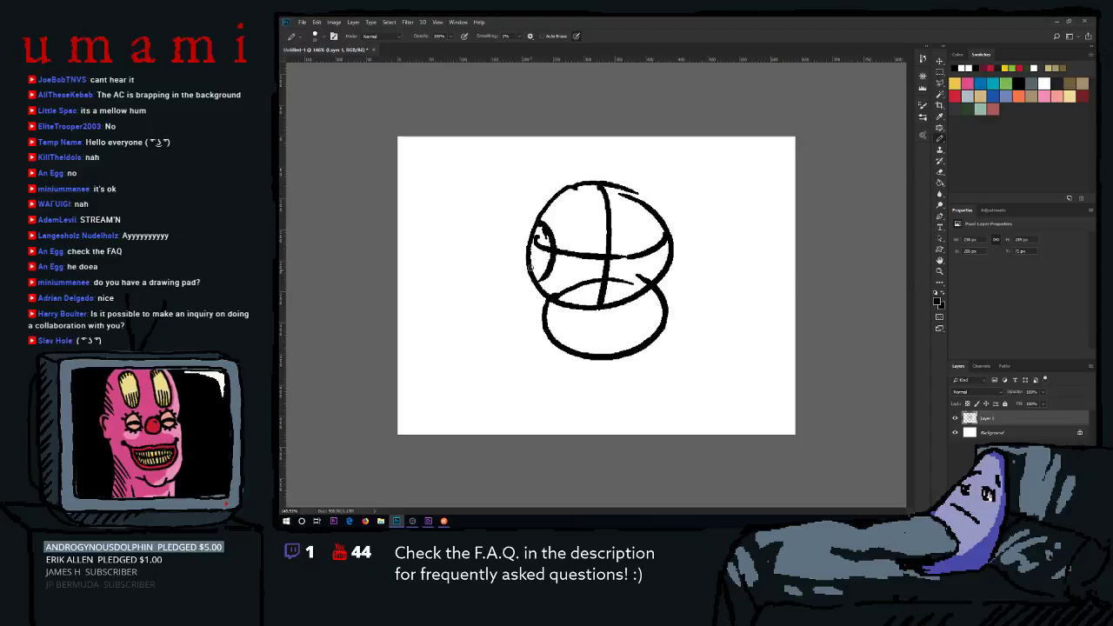
mouse_move(539, 240)
mouse_down()
mouse_move(526, 271)
mouse_move(561, 356)
mouse_move(619, 363)
mouse_up()
click(526, 284)
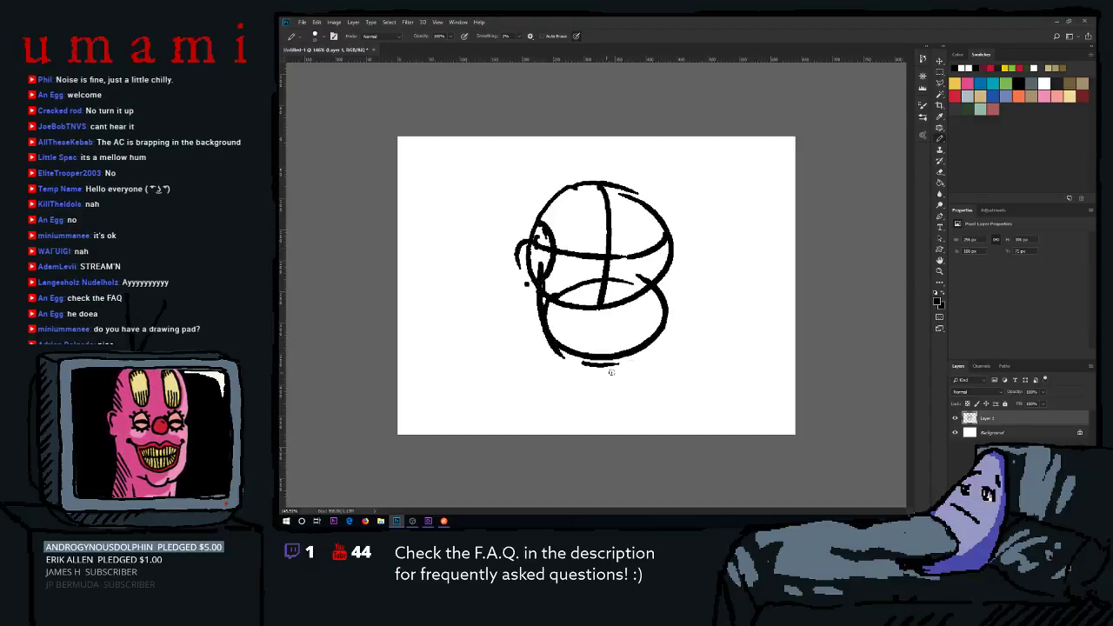
Fade the construction sketch to light grey by lowering the opacity of Layer 1, and add a new layer above it.
click(1042, 393)
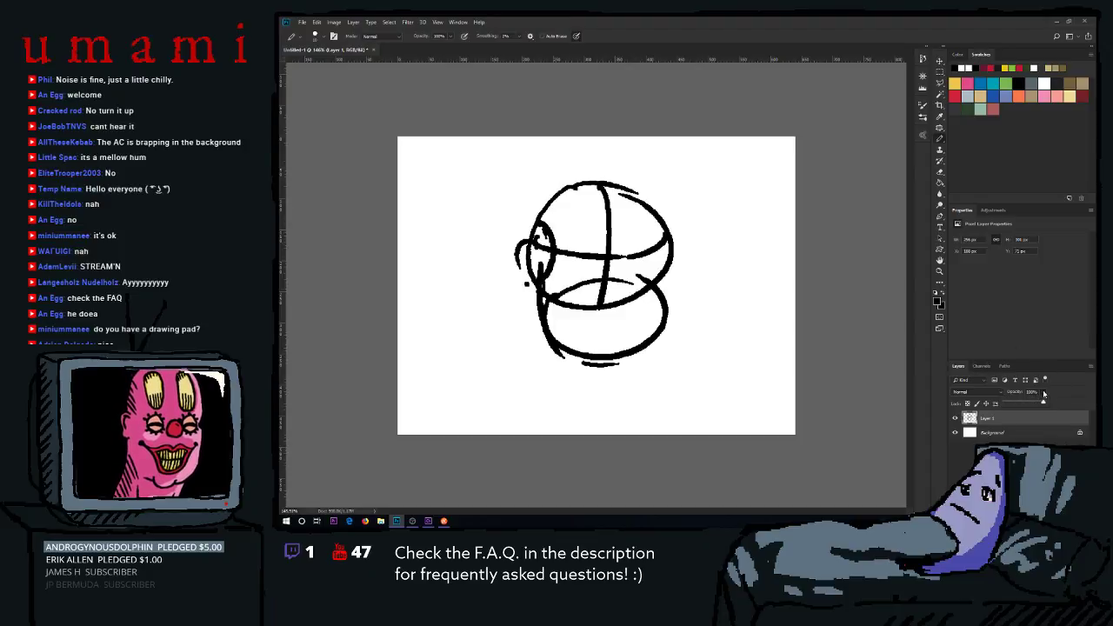
drag(1042, 402, 1014, 404)
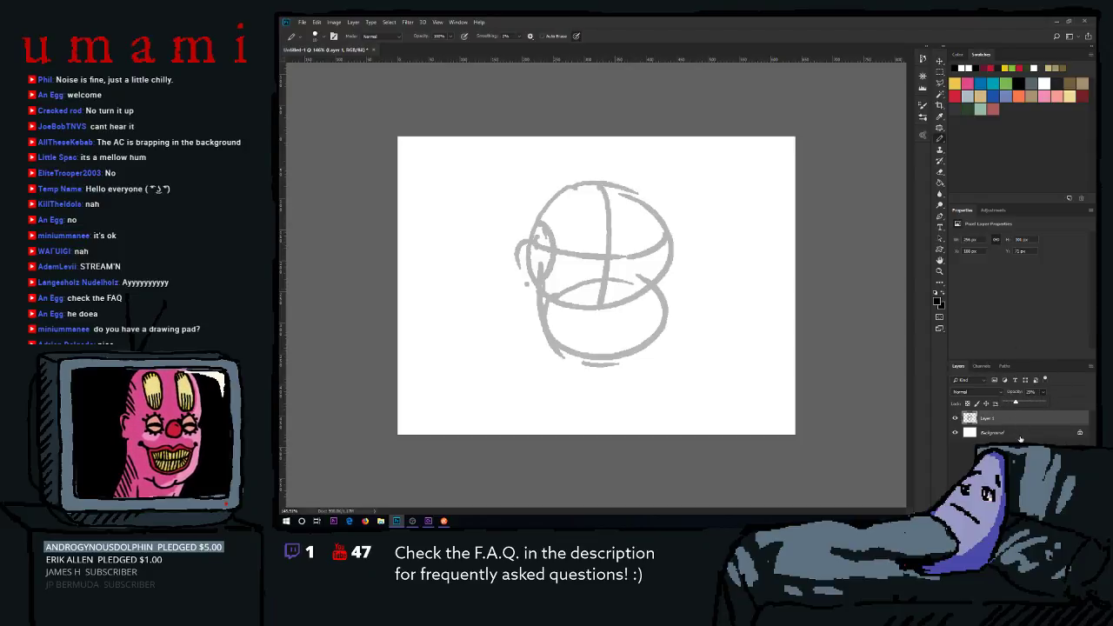
click(1020, 432)
click(1045, 509)
drag(1008, 435, 1013, 413)
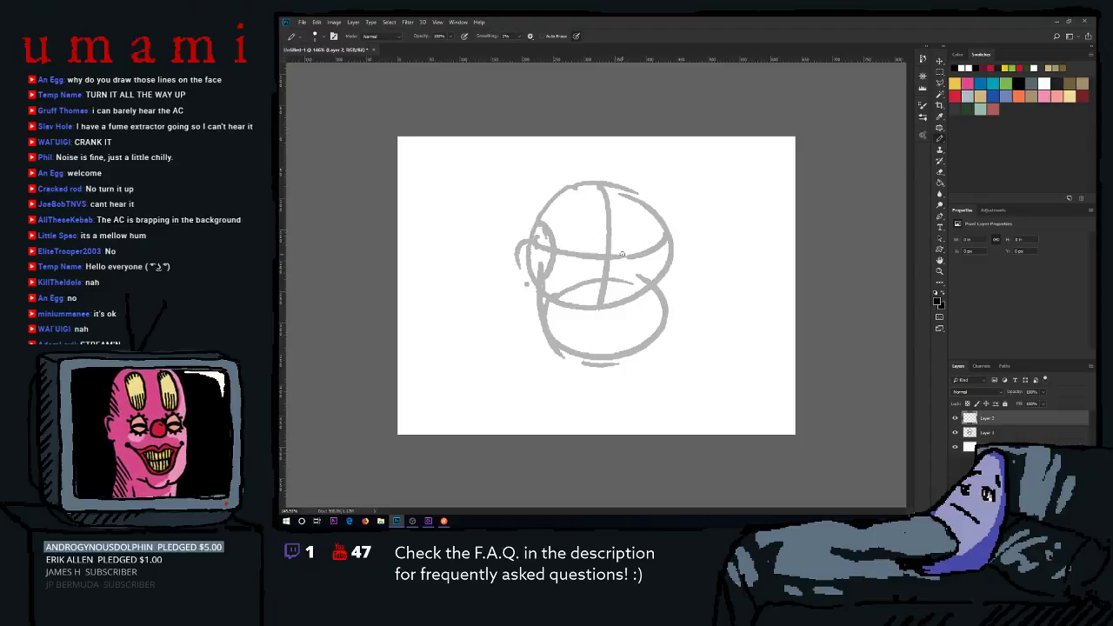
Draw two short arched upper eyelids in black along the eye line, one on each side of the centre line.
mouse_move(616, 257)
mouse_down()
mouse_move(650, 257)
mouse_move(636, 244)
mouse_move(644, 254)
mouse_up()
key(ctrl+z)
key(ctrl+z)
key(ctrl+z)
key(ctrl+z)
key(ctrl+z)
key(ctrl+z)
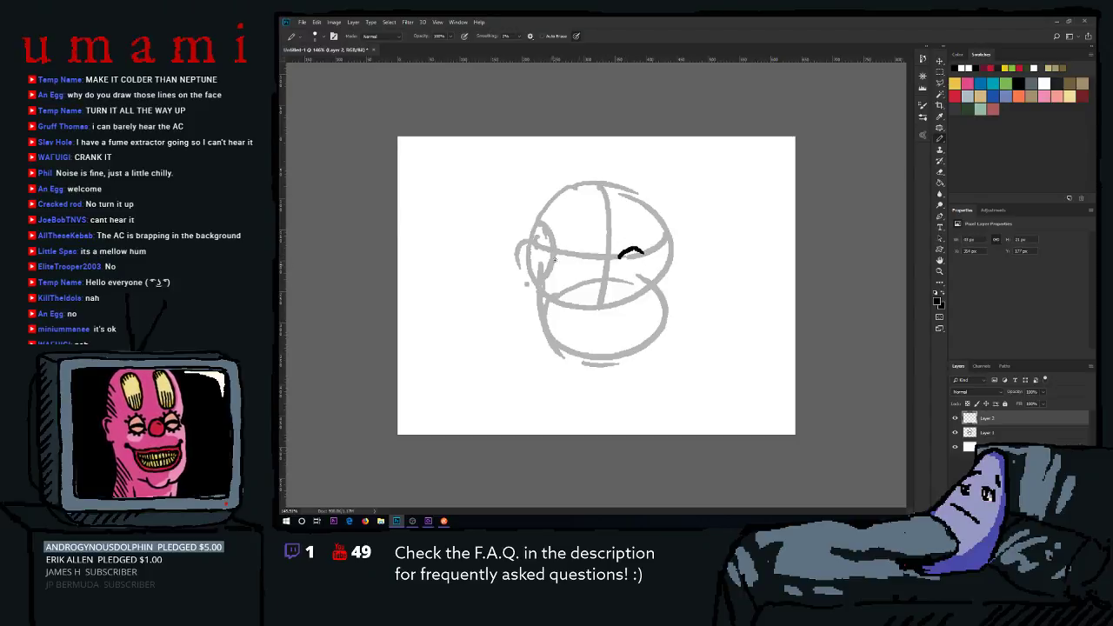
mouse_move(569, 257)
mouse_down()
mouse_move(600, 252)
mouse_move(616, 279)
mouse_move(597, 253)
mouse_move(614, 261)
mouse_up()
key(ctrl+z)
key(ctrl+z)
key(ctrl+z)
key(ctrl+z)
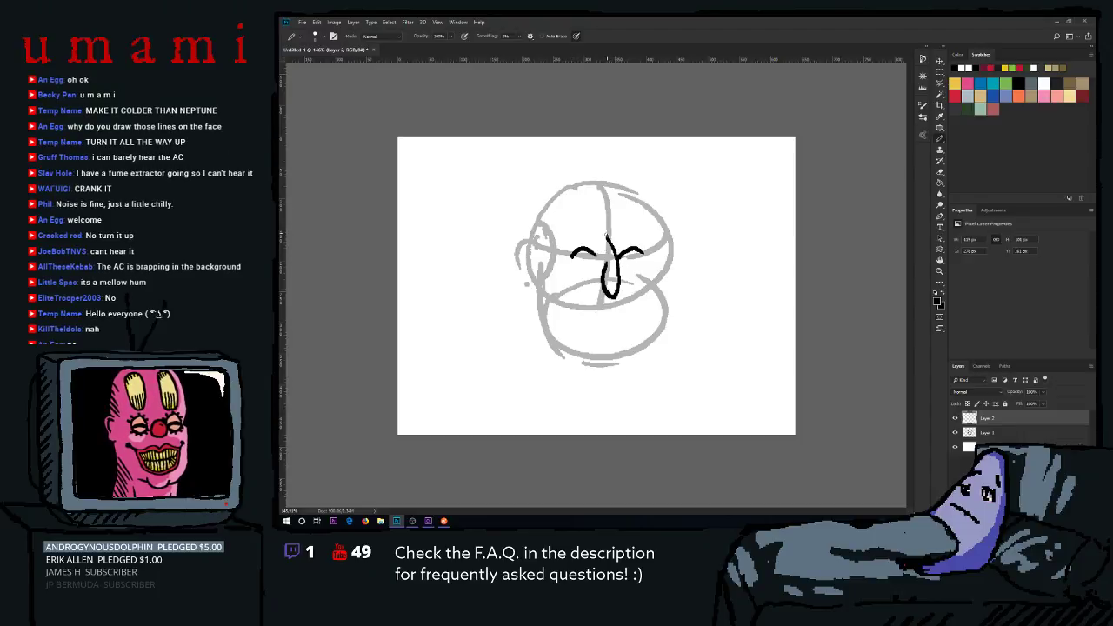
Redraw the nose as a slanted bridge line with short nostril strokes, and outline an ear over the ear guide.
key(ctrl+z)
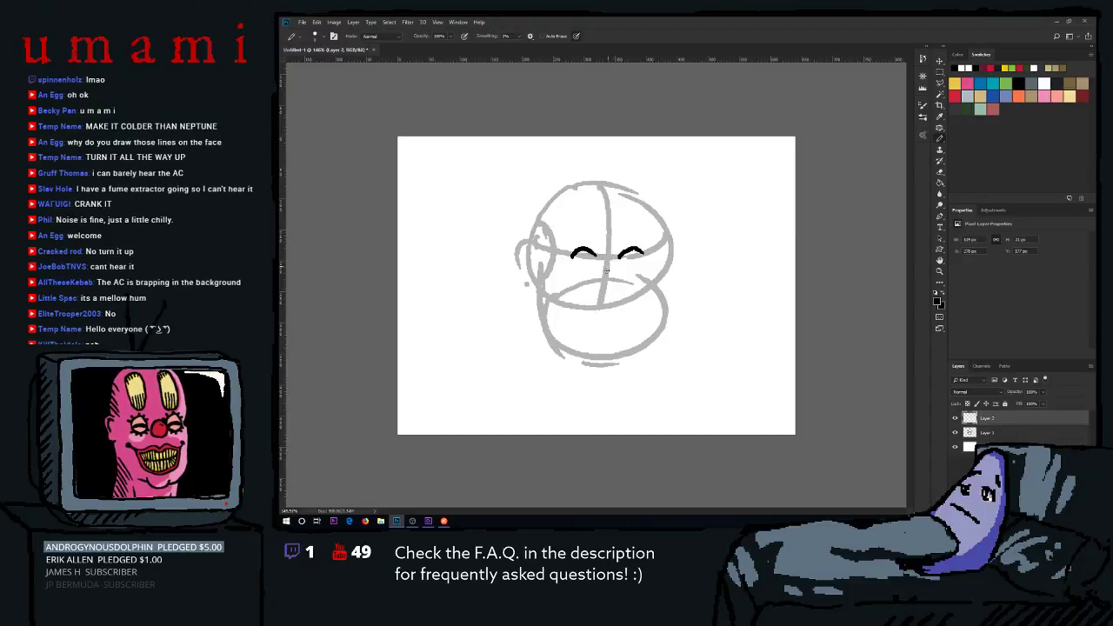
drag(607, 244, 600, 282)
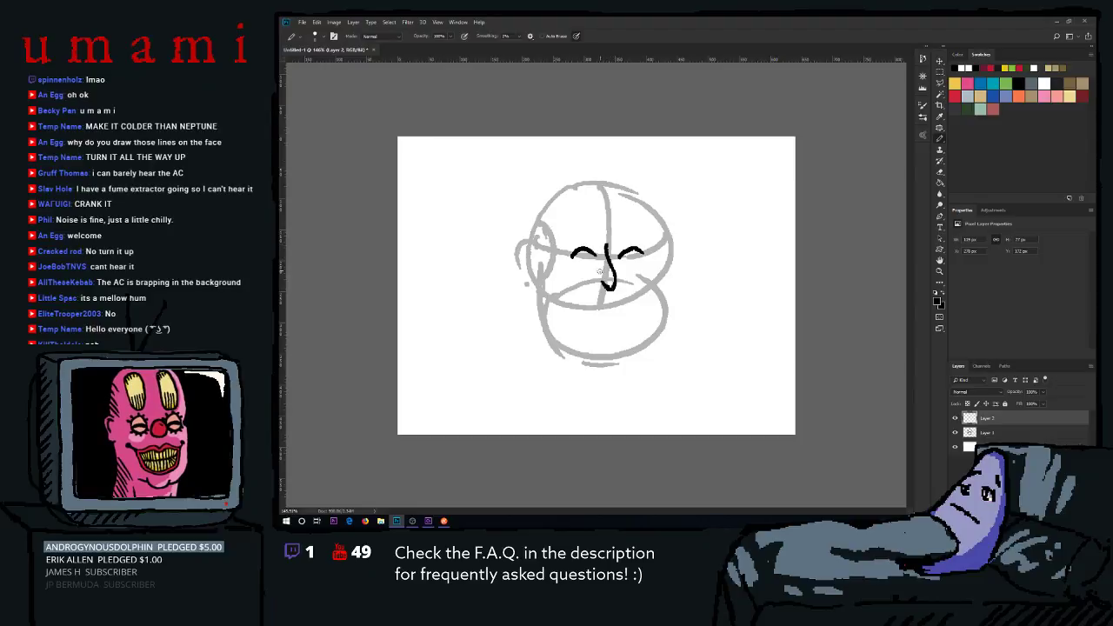
key(ctrl+z)
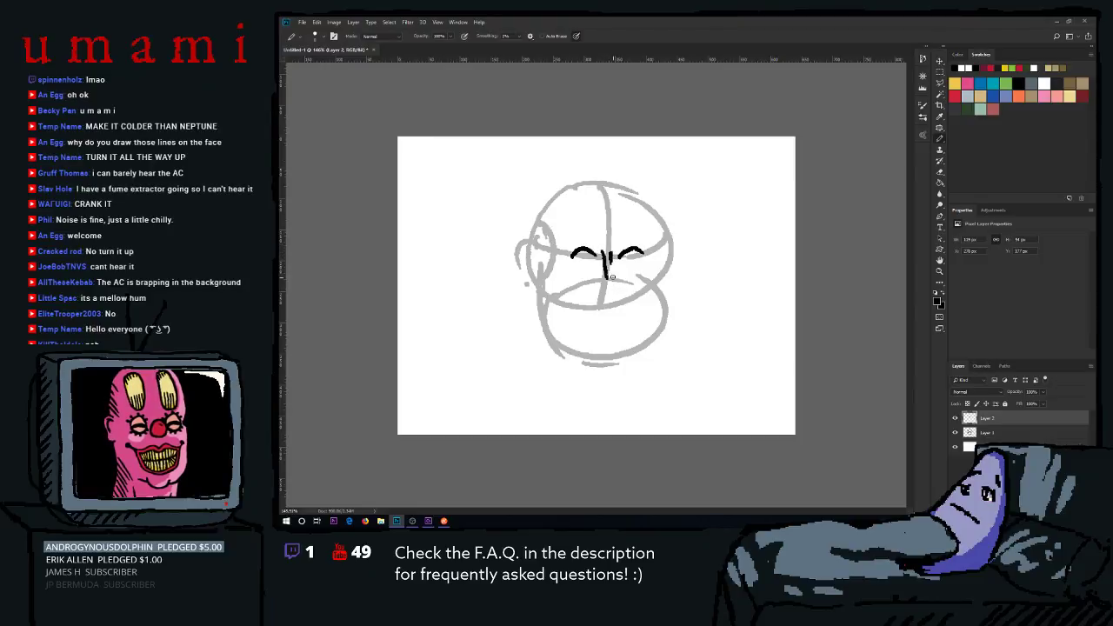
drag(608, 246, 605, 283)
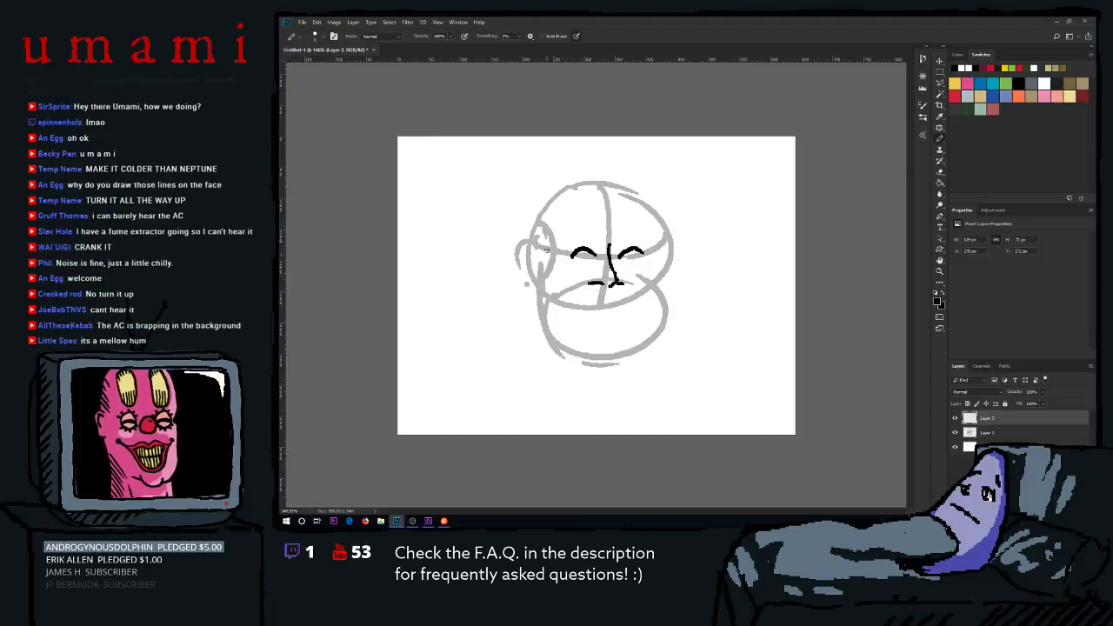
mouse_move(537, 242)
mouse_down()
mouse_move(530, 291)
mouse_move(548, 292)
mouse_move(535, 276)
mouse_up()
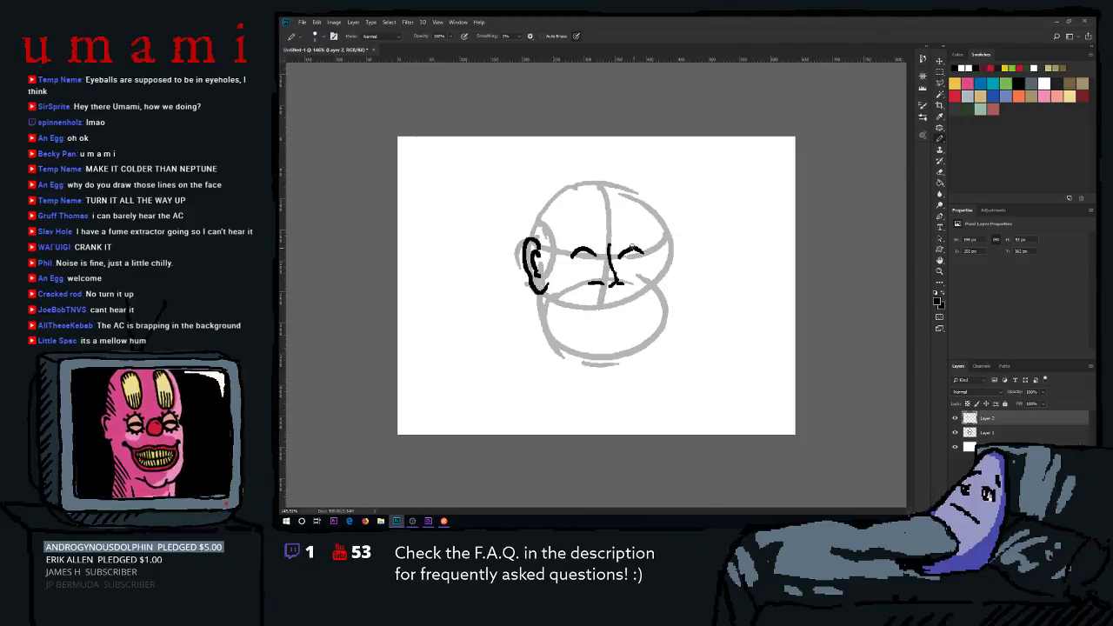
drag(632, 248, 581, 248)
click(583, 261)
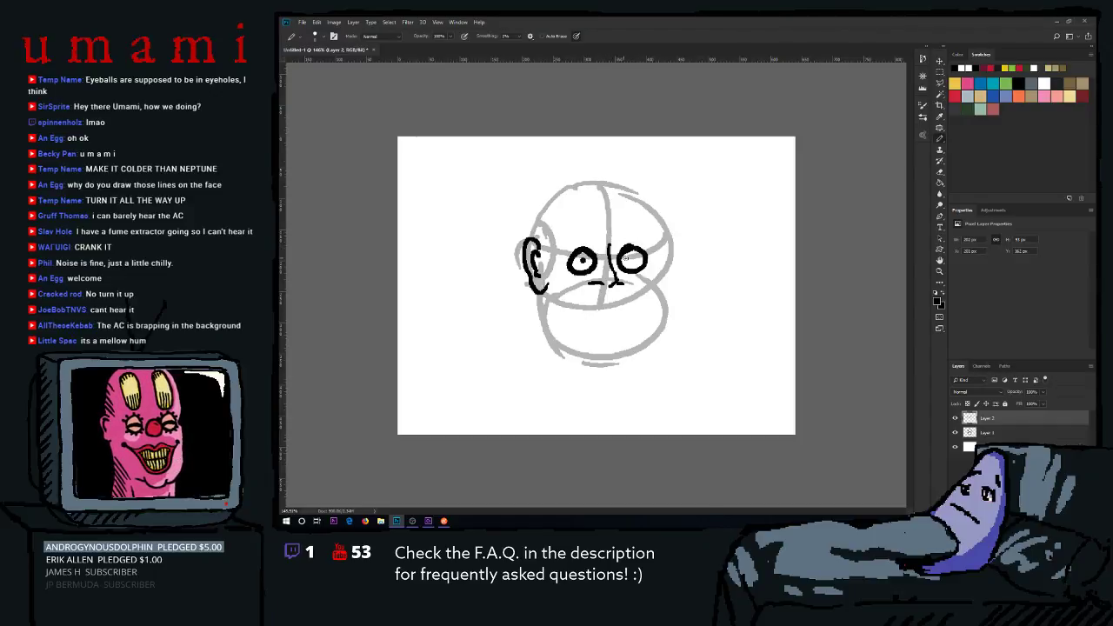
click(635, 260)
key(ctrl+alt+z)
key(ctrl+alt+z)
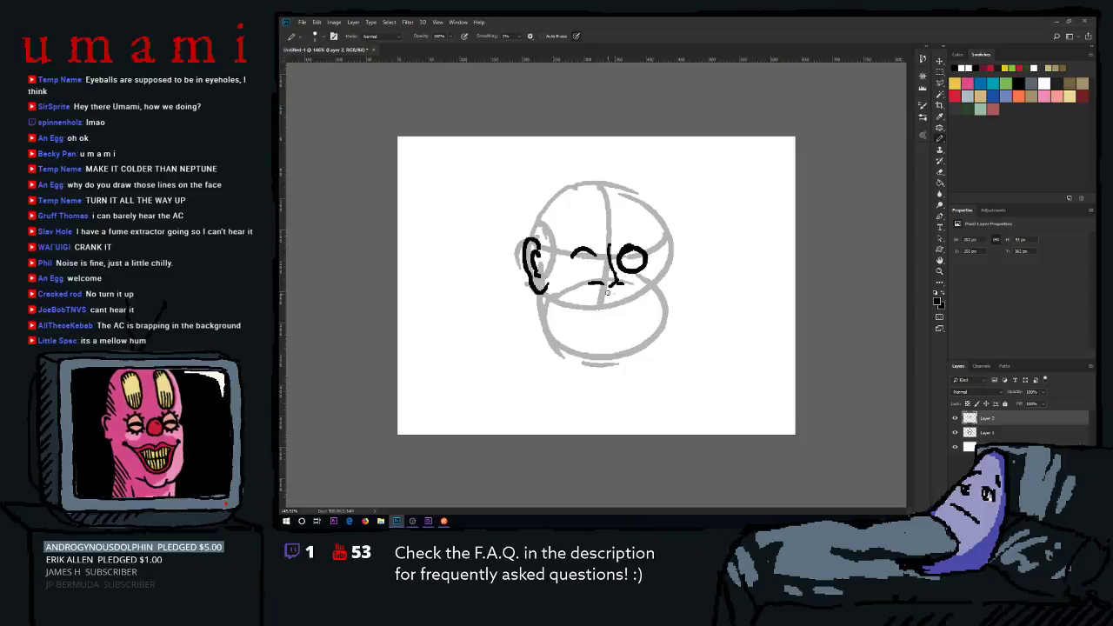
key(ctrl+alt+z)
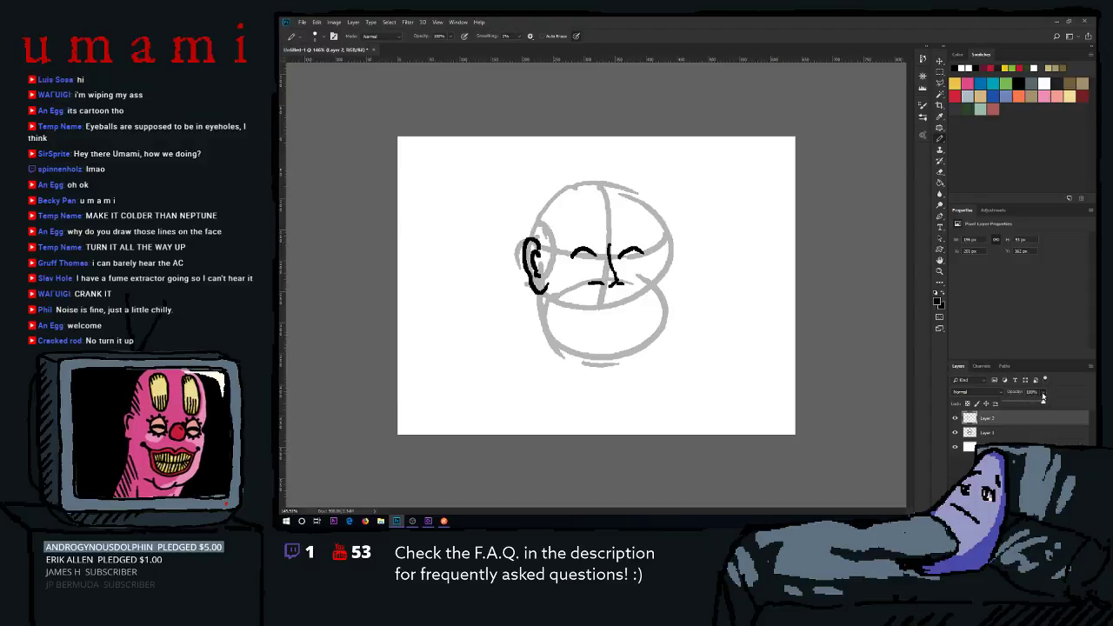
Lower the opacity of Layer 1 further to make the construction sketch very faint, and make Layer 2 active again.
click(1024, 430)
click(1043, 393)
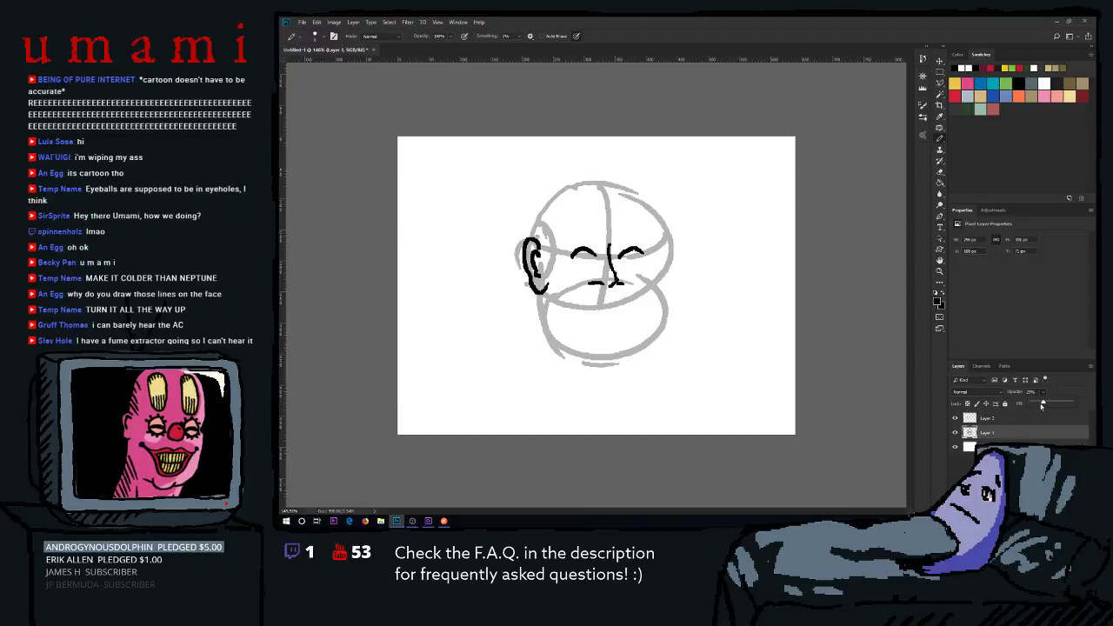
drag(1046, 404, 1037, 405)
click(1026, 418)
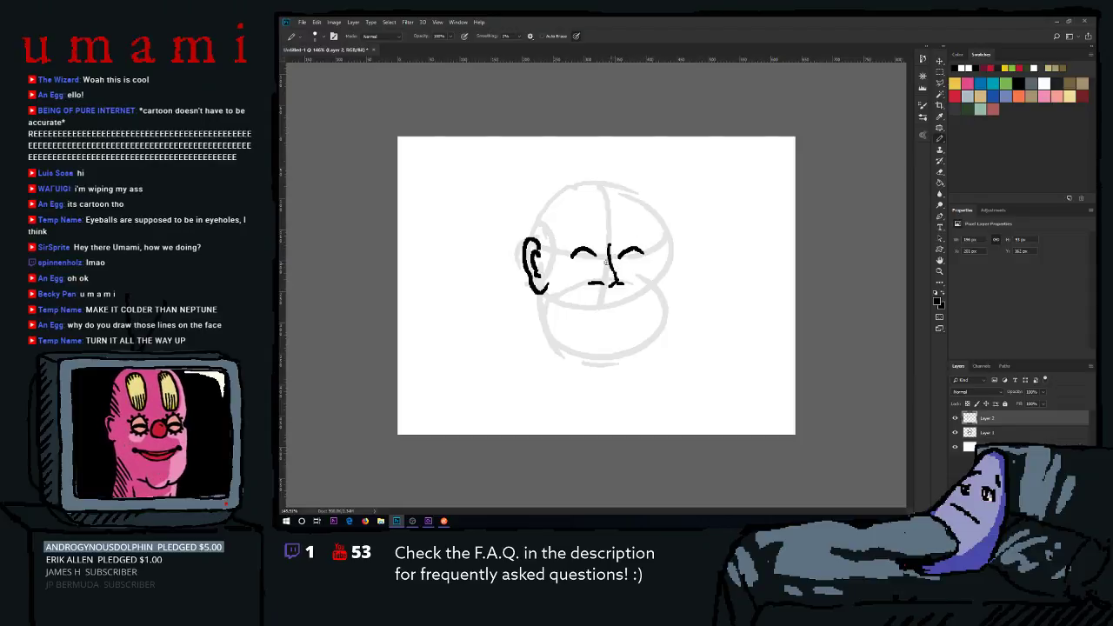
Fill in a solid black round eye beneath each eyelid arch with a larger pencil.
key(bracketright)
key(bracketright)
key(bracketright)
mouse_move(581, 258)
mouse_down()
mouse_move(633, 261)
mouse_move(636, 251)
mouse_up()
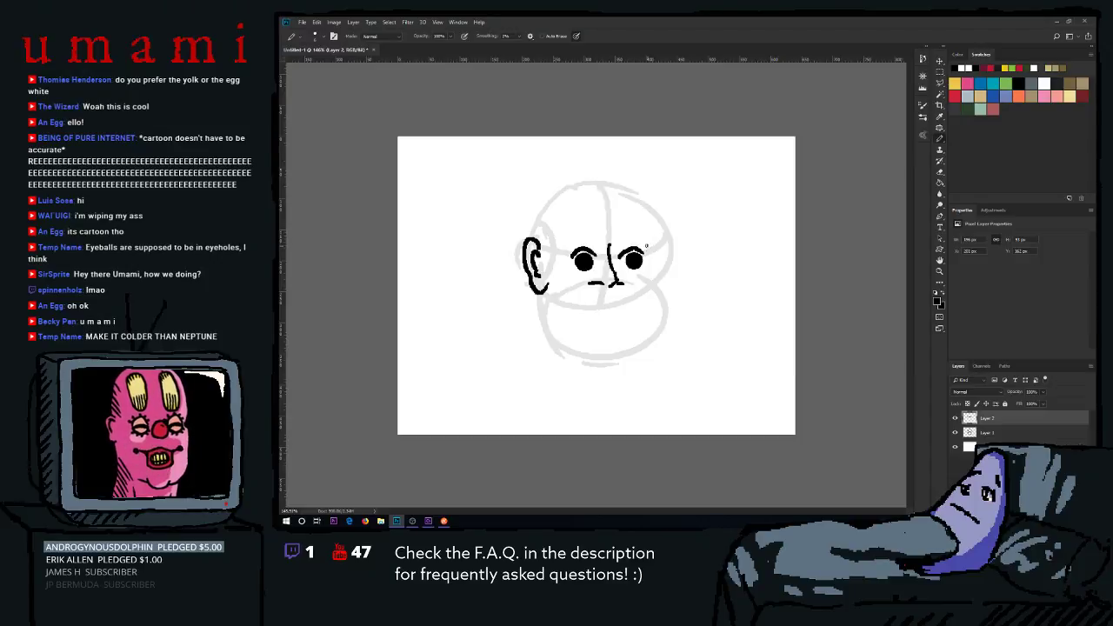
Draw the right face contour from the brow past the eye socket and cheek, curving around the jaw to the chin.
drag(646, 244, 639, 311)
key(ctrl+z)
drag(643, 271, 647, 333)
key(ctrl+z)
mouse_move(643, 271)
mouse_down()
mouse_move(636, 324)
mouse_move(600, 336)
mouse_up()
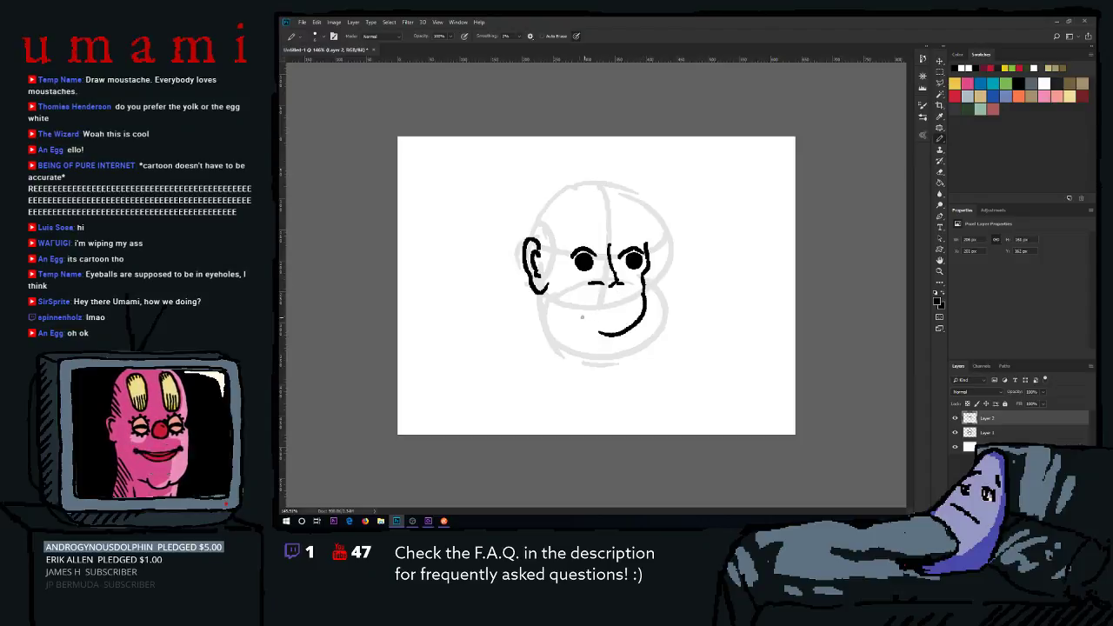
key(ctrl+z)
drag(643, 294, 576, 342)
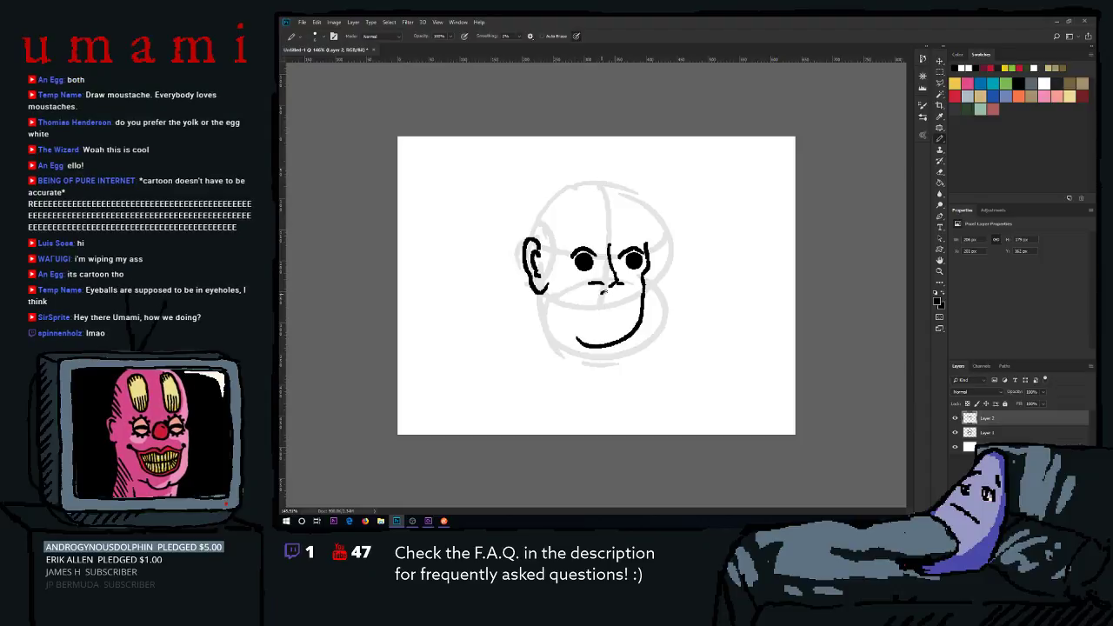
Draw a small mark under the nose, a nearly straight closed mouth line, and a short lower-lip mark.
mouse_move(602, 291)
mouse_down()
mouse_move(570, 306)
mouse_move(642, 297)
mouse_up()
key(ctrl+z)
key(ctrl+z)
key(ctrl+z)
key(ctrl+z)
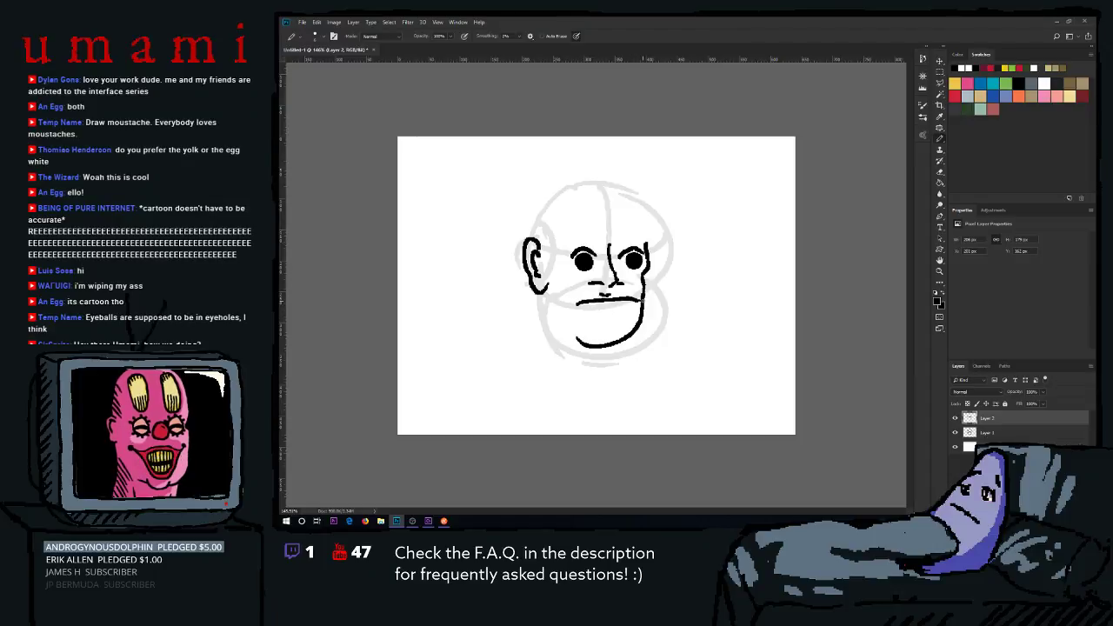
key(ctrl+z)
drag(574, 306, 644, 301)
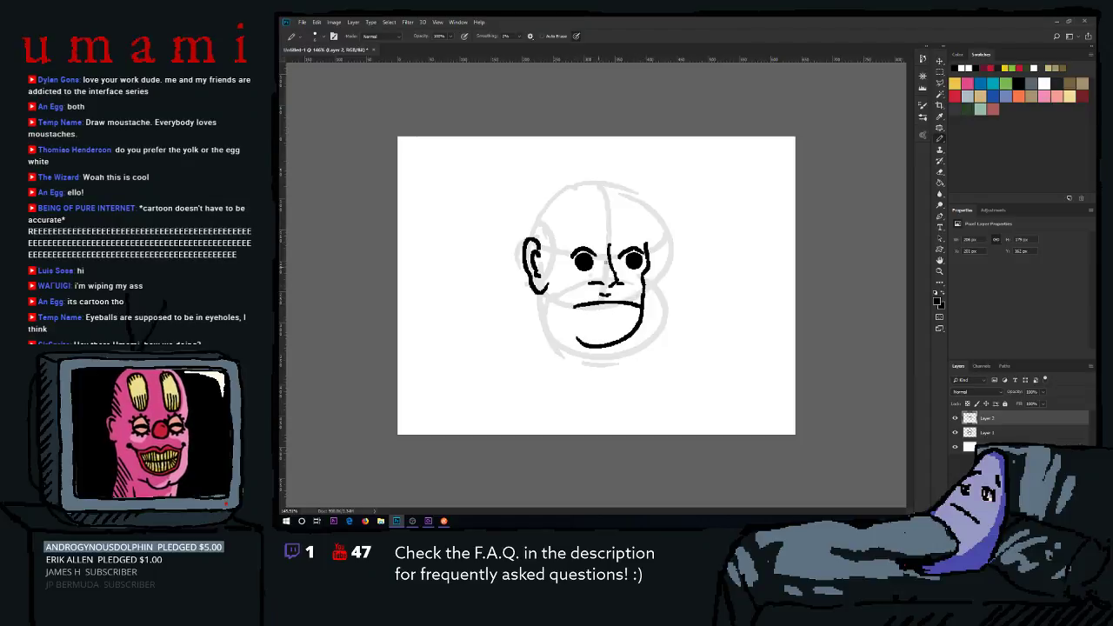
key(ctrl+z)
key(ctrl+z)
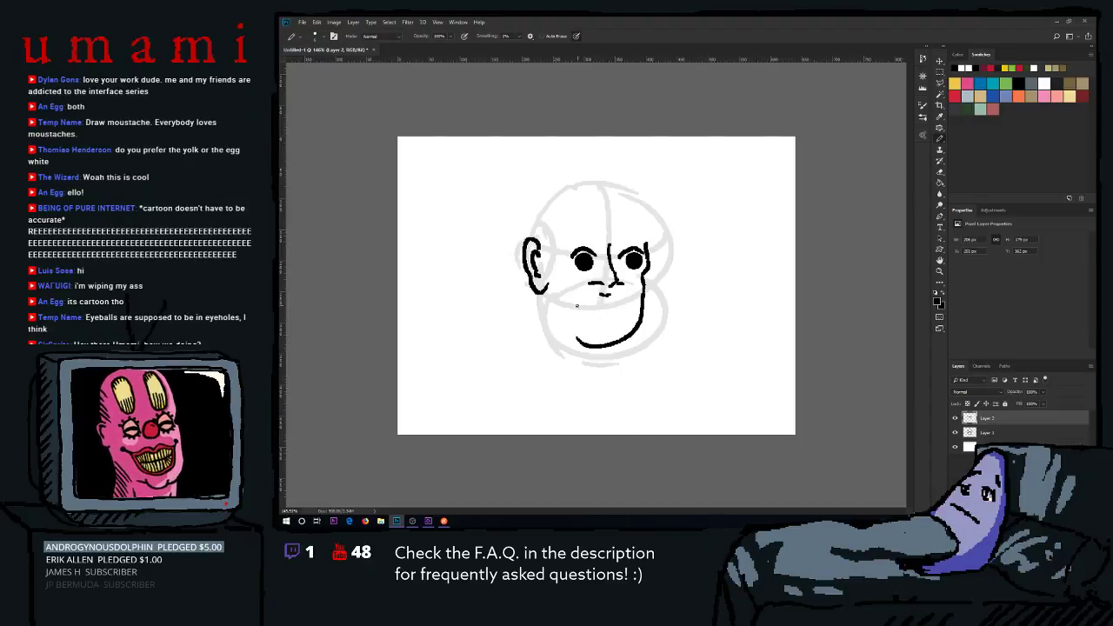
mouse_move(577, 305)
mouse_down()
mouse_move(639, 306)
mouse_move(613, 308)
mouse_up()
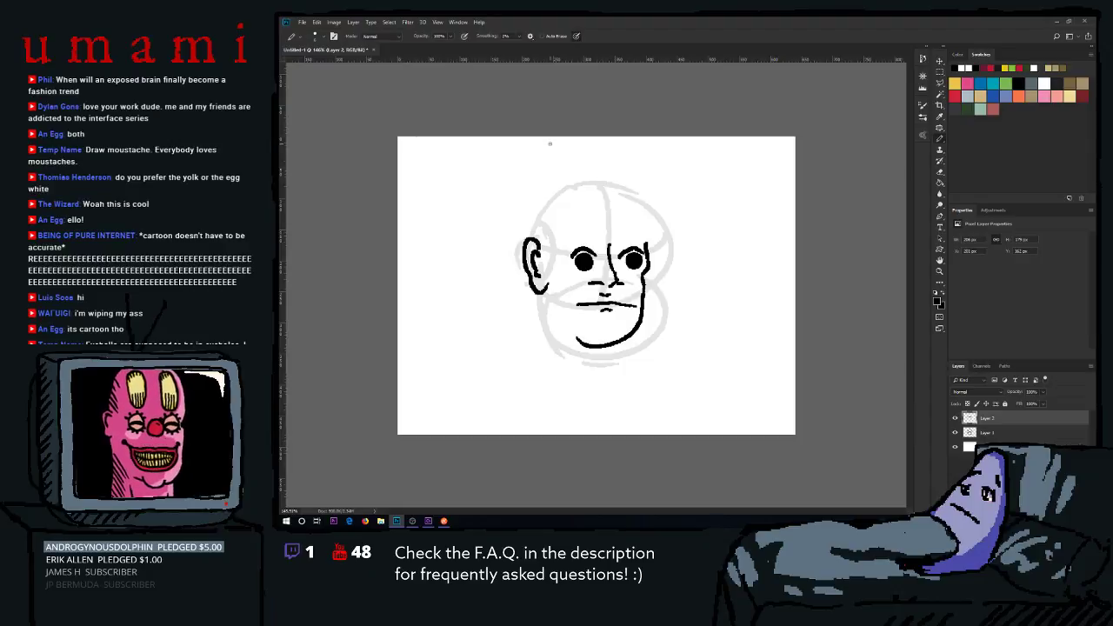
Remove the large ear and redraw it as a smaller, simple outline closer to the face.
mouse_move(532, 243)
mouse_down()
mouse_move(526, 230)
mouse_move(528, 285)
mouse_move(524, 249)
mouse_up()
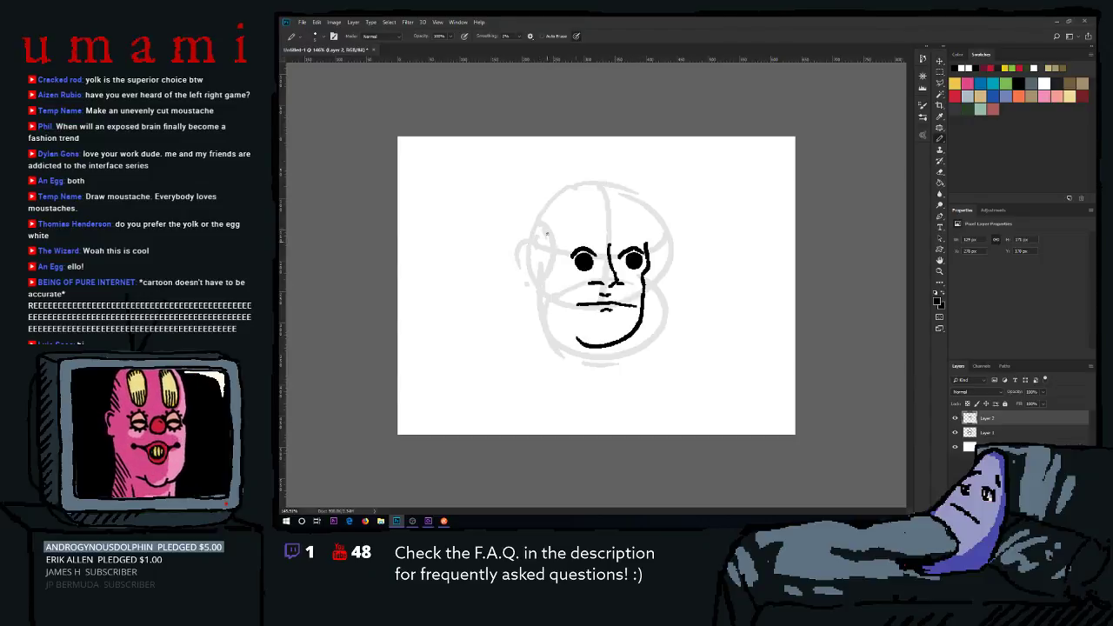
drag(527, 240, 520, 282)
key(ctrl+z)
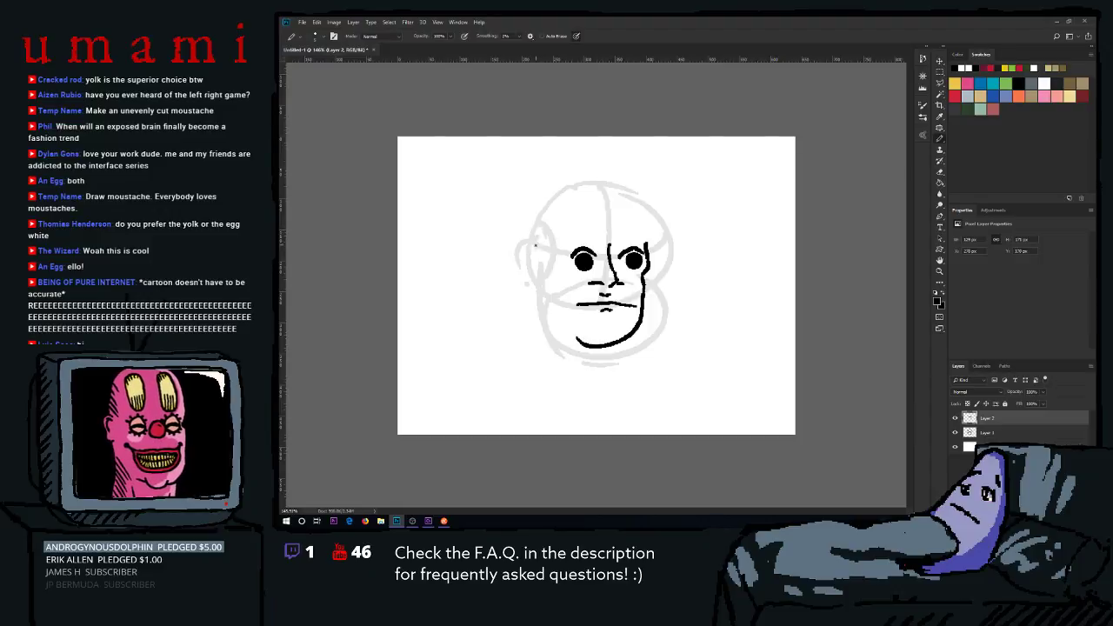
drag(535, 247, 528, 285)
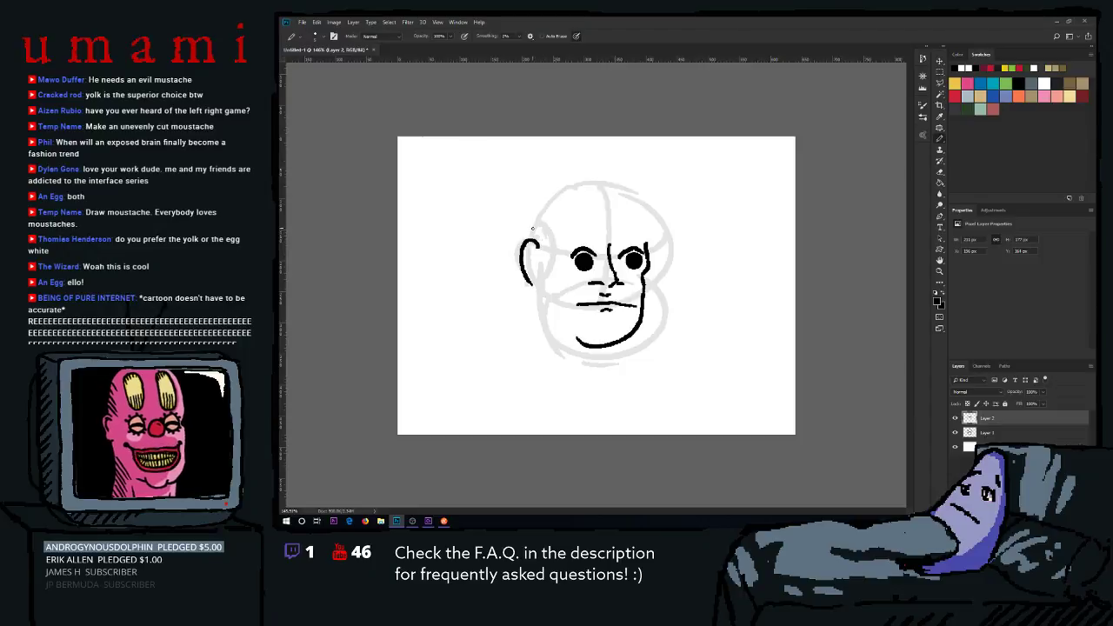
key(ctrl+z)
drag(545, 247, 545, 278)
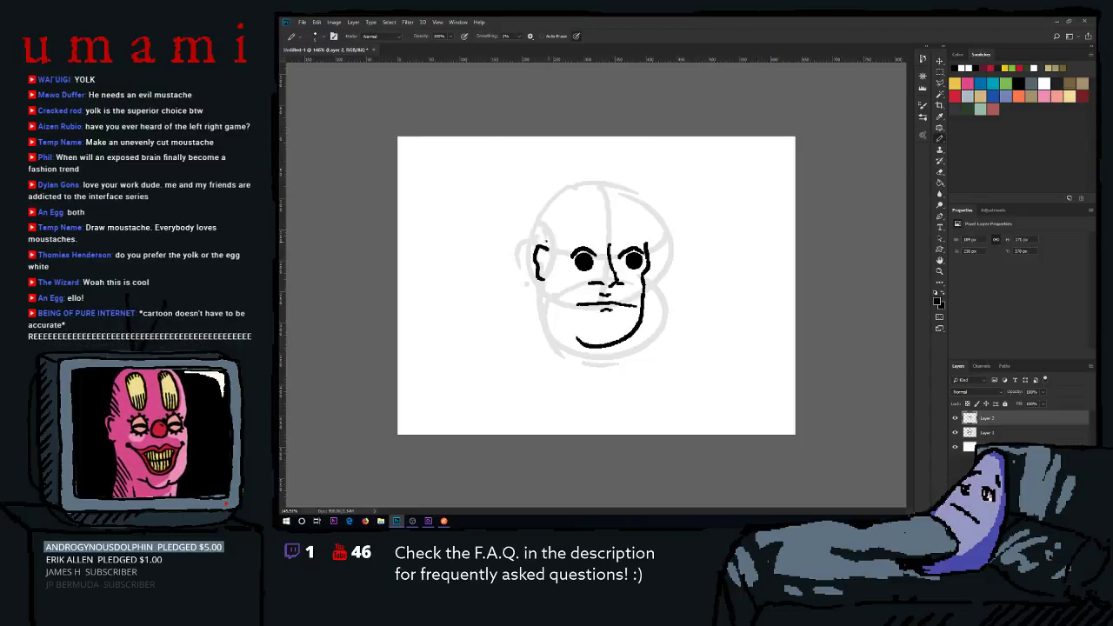
Draw curved hair strands sweeping around and behind the small ear on the left side of the head.
drag(536, 261, 522, 276)
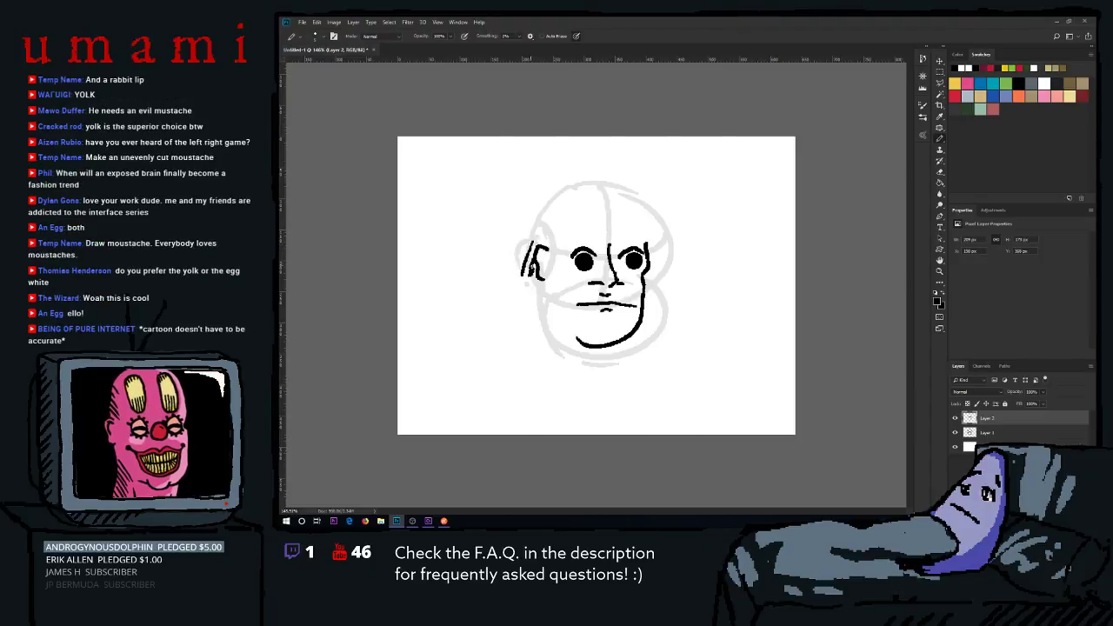
drag(532, 220, 519, 279)
key(ctrl+z)
mouse_move(525, 225)
mouse_down()
mouse_move(549, 224)
mouse_move(518, 271)
mouse_move(525, 244)
mouse_move(544, 243)
mouse_move(552, 265)
mouse_up()
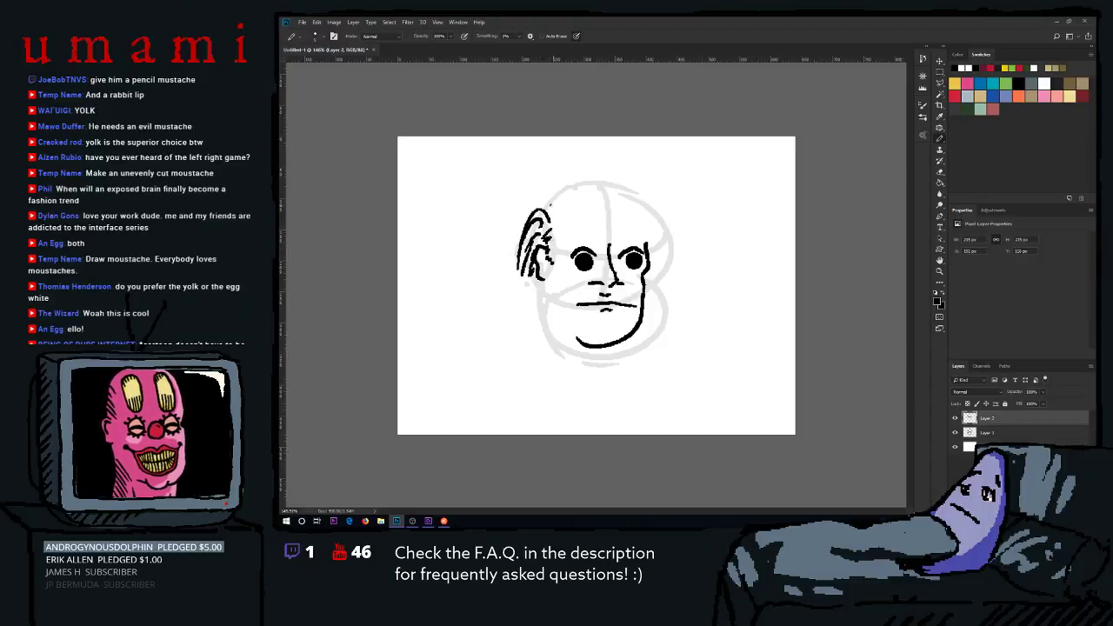
Sketch sparse spiky hair strokes over the top of the head and draw the right forehead line down to the brow.
mouse_move(525, 204)
mouse_down()
mouse_move(574, 189)
mouse_move(592, 198)
mouse_move(597, 170)
mouse_move(603, 178)
mouse_up()
drag(607, 155, 614, 166)
drag(622, 160, 637, 186)
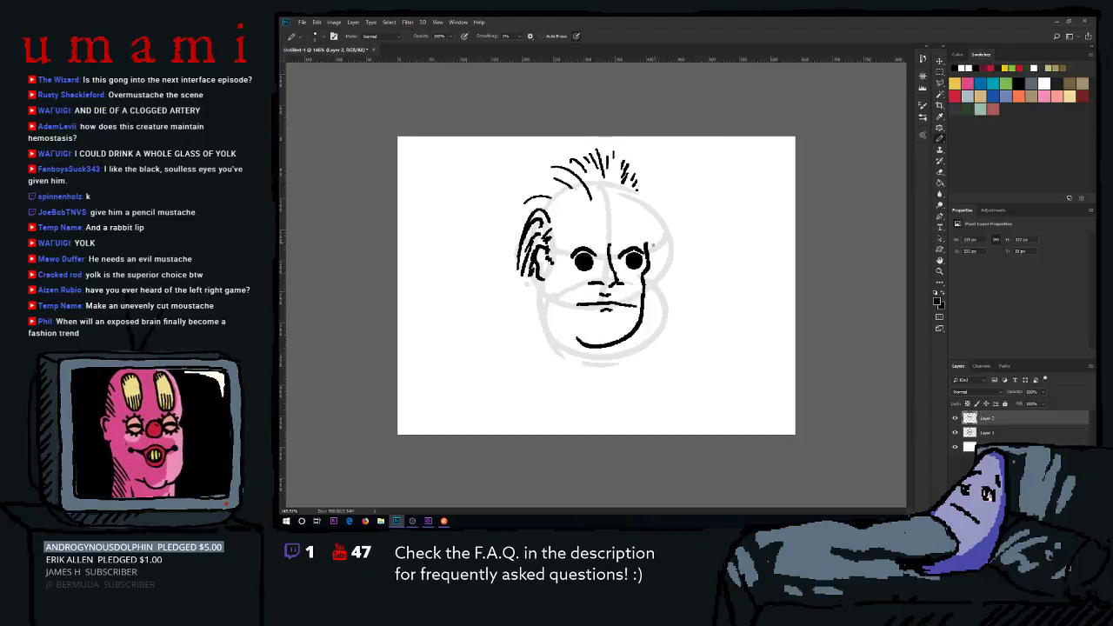
drag(637, 186, 648, 248)
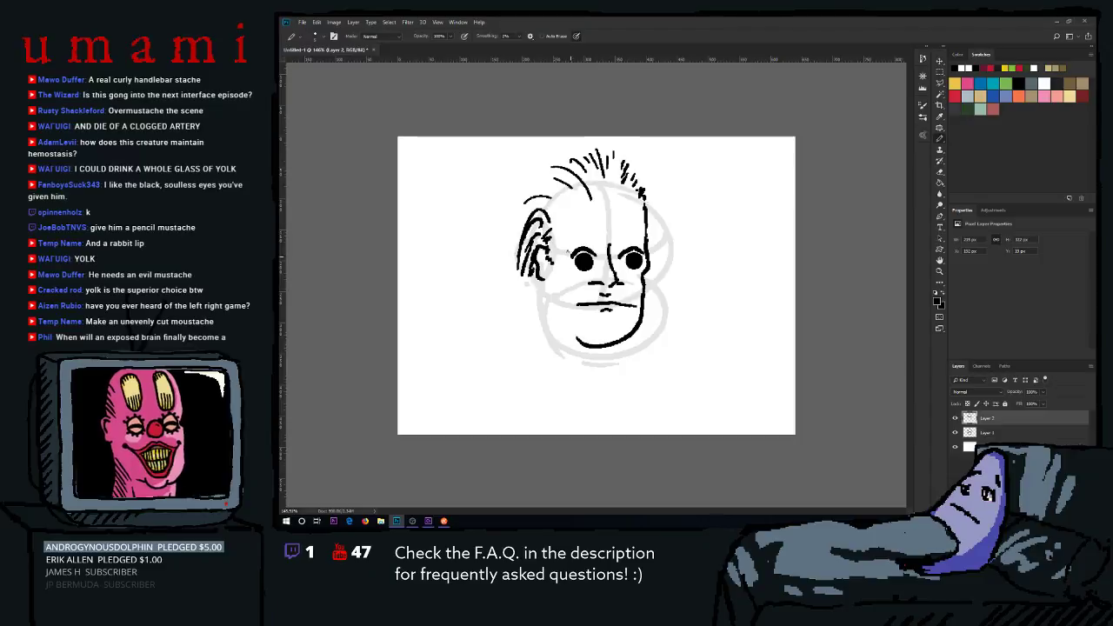
Thicken the spiky hair with dense short strokes across the crown, forming a pointed widow's peak above the forehead.
mouse_move(537, 205)
mouse_down()
mouse_move(520, 235)
mouse_move(529, 200)
mouse_move(551, 183)
mouse_move(603, 172)
mouse_up()
mouse_move(621, 158)
mouse_down()
mouse_move(619, 201)
mouse_move(579, 182)
mouse_up()
mouse_move(600, 174)
mouse_down()
mouse_move(584, 198)
mouse_move(603, 191)
mouse_move(596, 208)
mouse_move(613, 203)
mouse_move(610, 181)
mouse_move(621, 187)
mouse_up()
drag(636, 183, 631, 193)
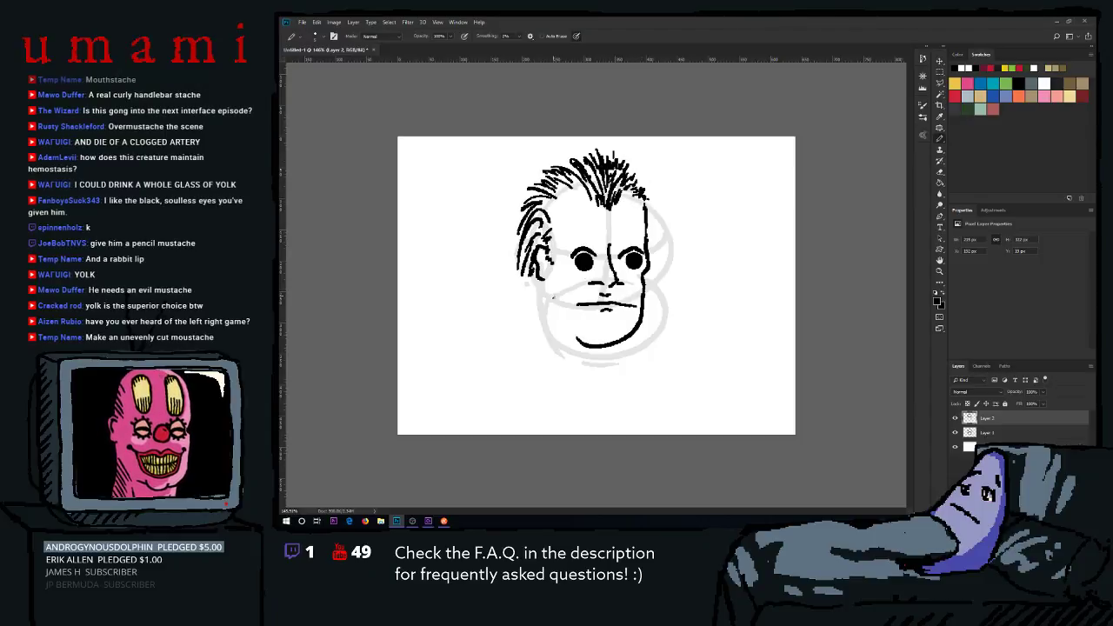
Close the left jawline from the cheek to the chin and draw the back neck line down from below the ear.
drag(559, 294, 574, 339)
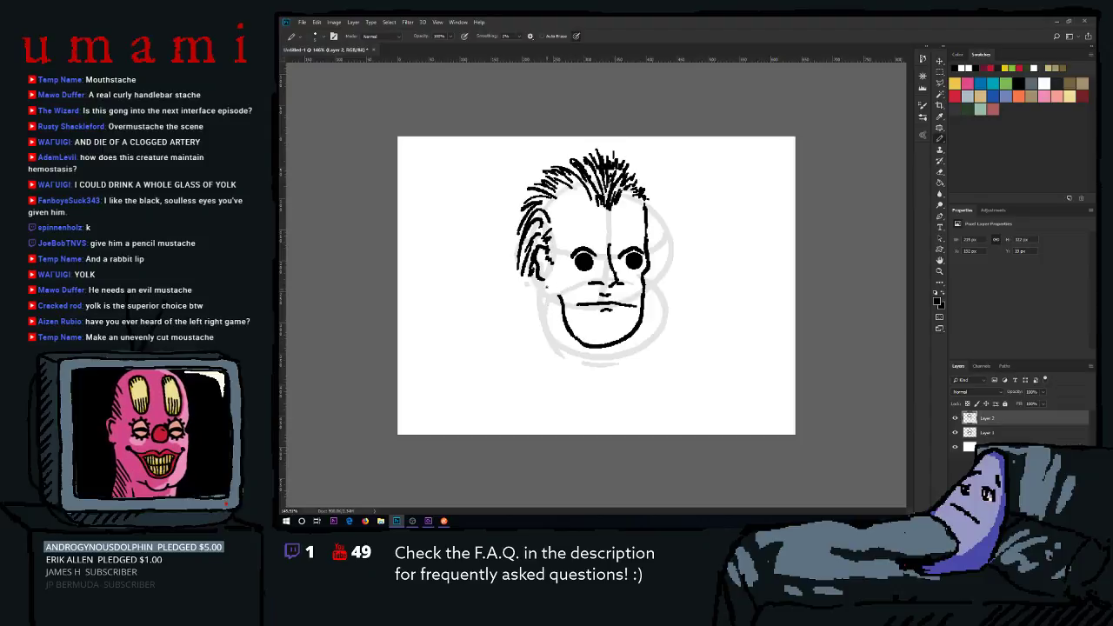
drag(545, 282, 554, 356)
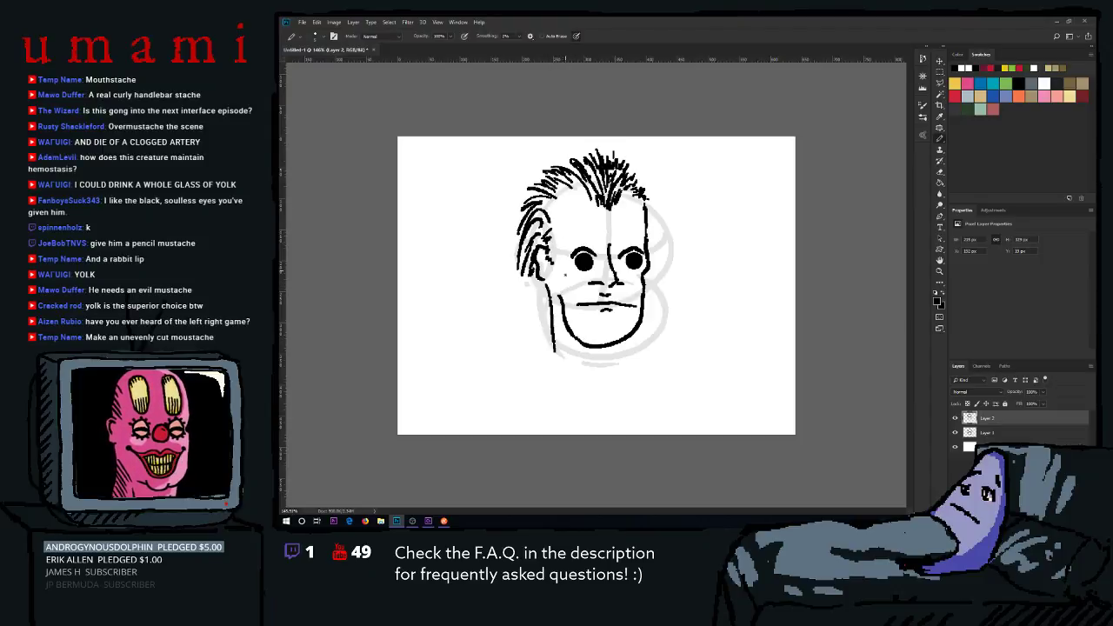
Redraw the back neck line as one long curve running from below the ear down toward the canvas's lower edge.
key(ctrl+z)
drag(545, 282, 549, 332)
key(ctrl+z)
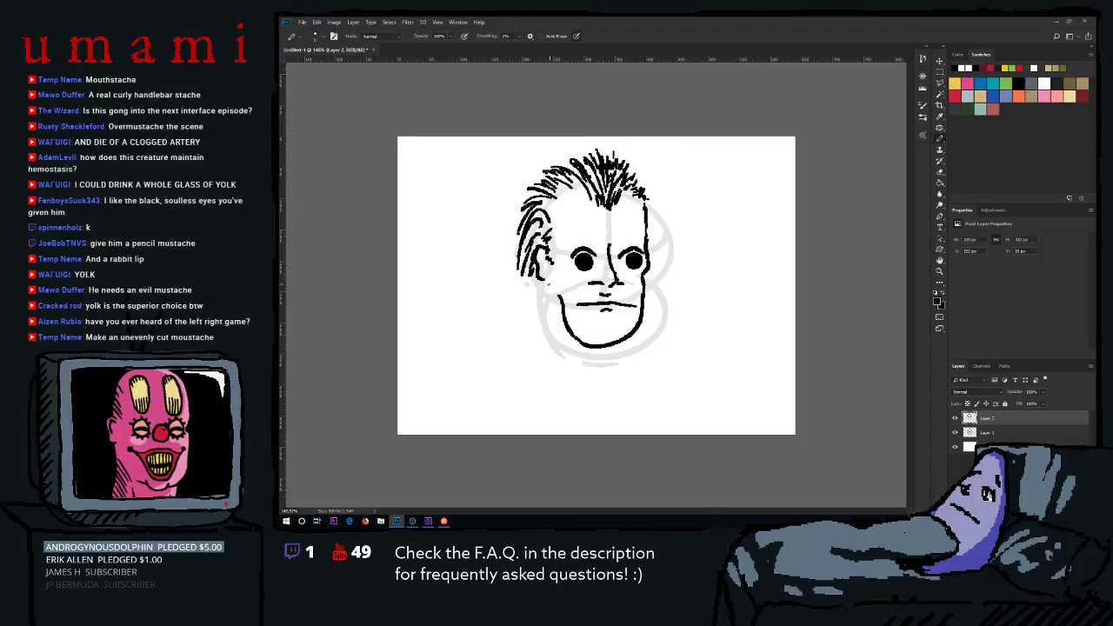
drag(546, 284, 561, 367)
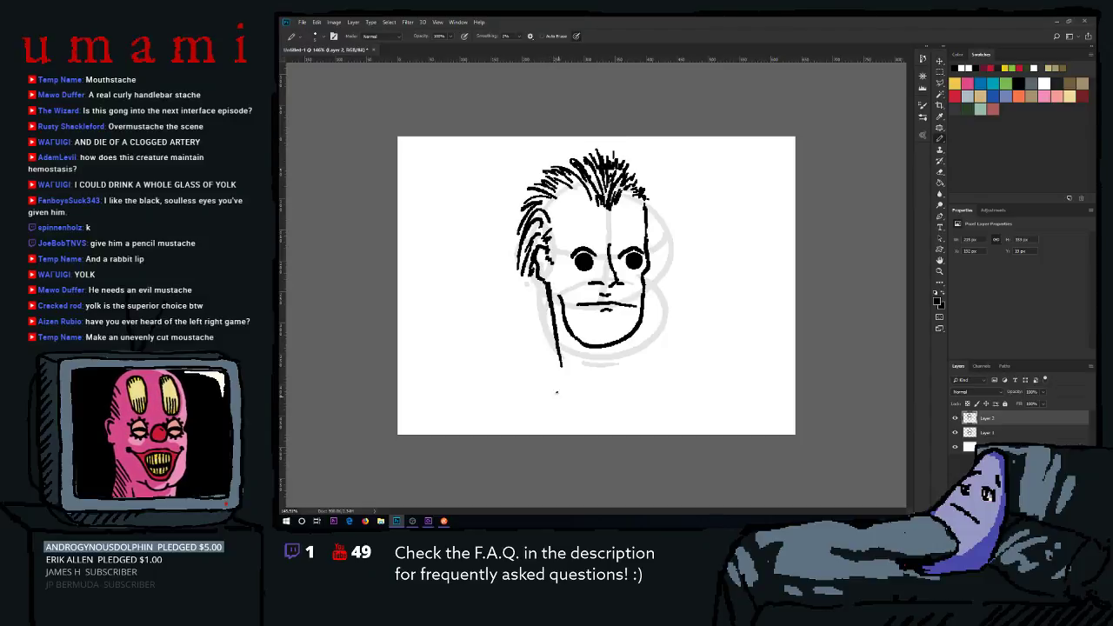
key(ctrl+z)
drag(557, 295, 548, 409)
key(ctrl+z)
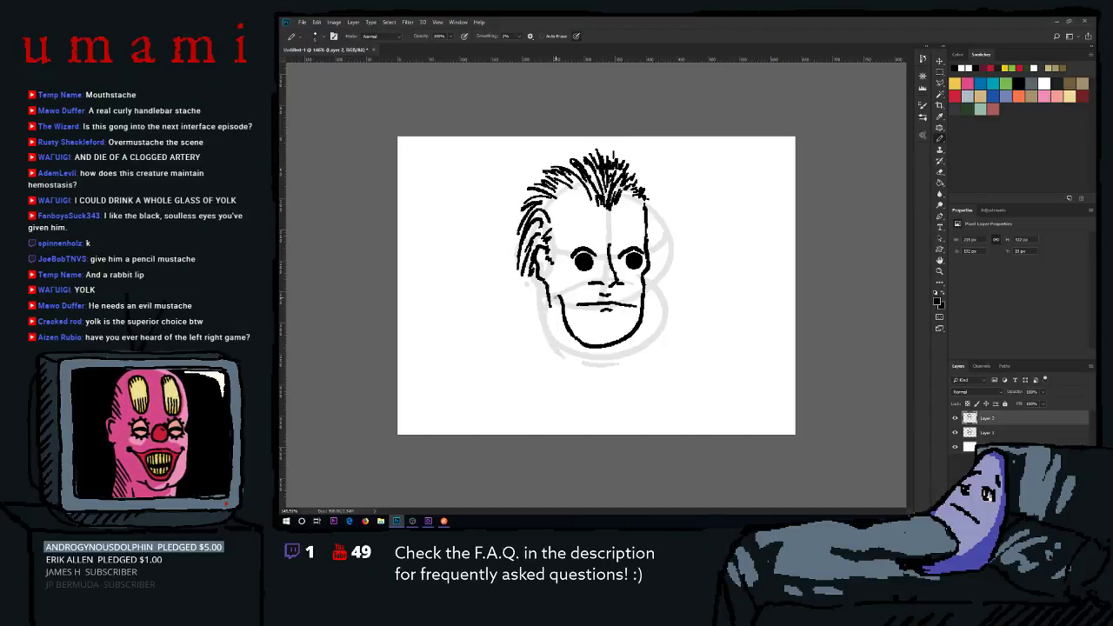
drag(559, 290, 549, 421)
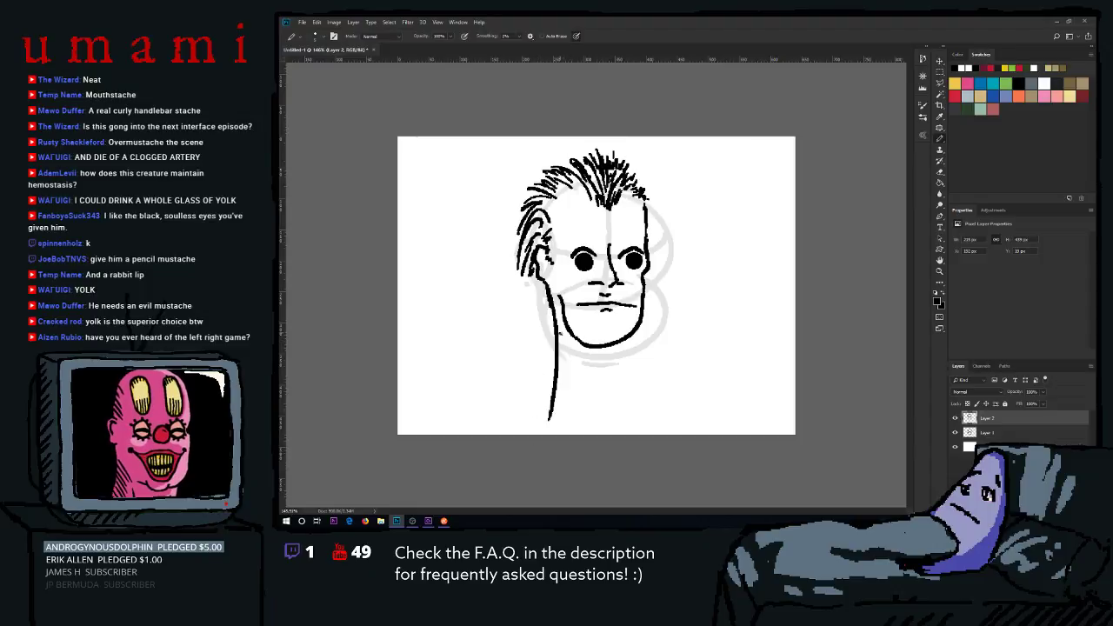
Try short tendon strokes on the neck below the jaw and a curly handlebar moustache above the mouth.
drag(558, 332, 580, 389)
key(ctrl+z)
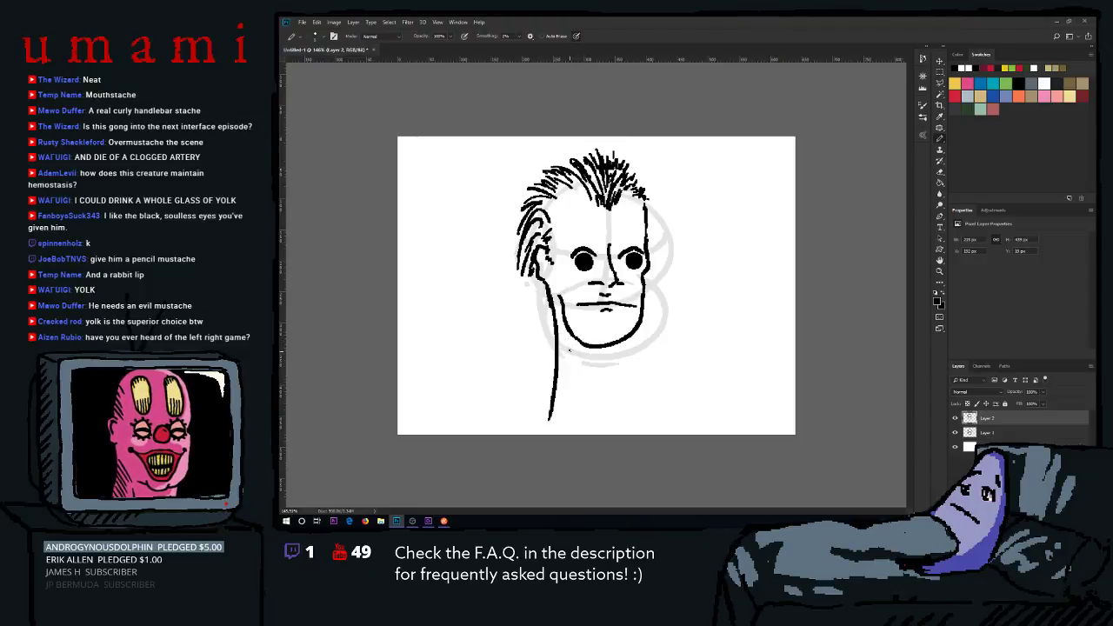
mouse_move(569, 346)
mouse_down()
mouse_move(590, 379)
mouse_move(623, 352)
mouse_up()
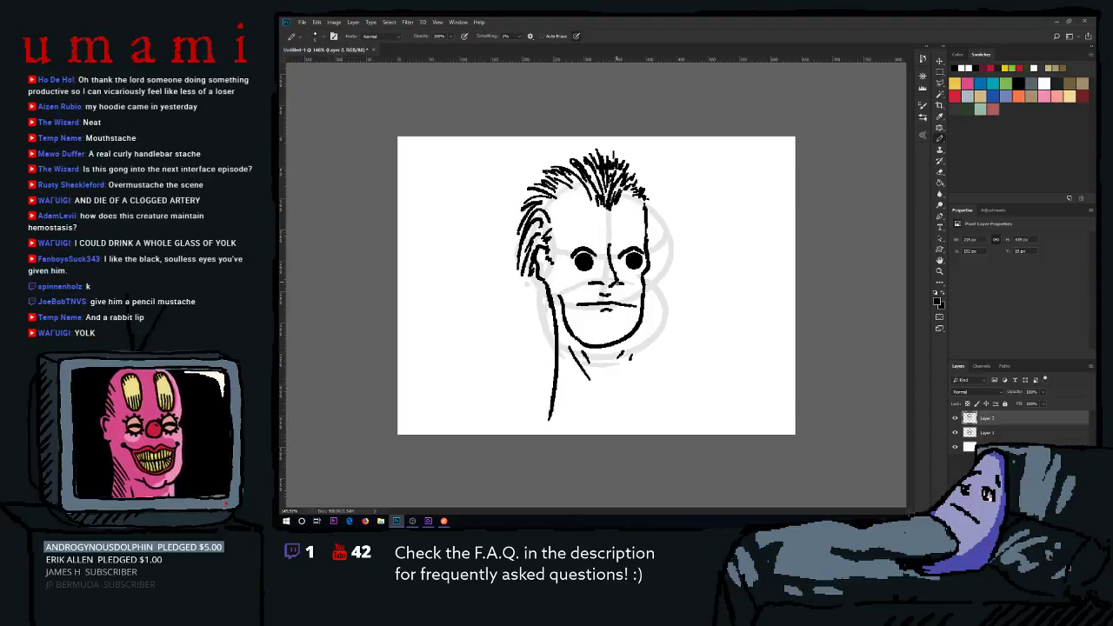
mouse_move(614, 287)
mouse_down()
mouse_move(644, 299)
mouse_move(575, 299)
mouse_up()
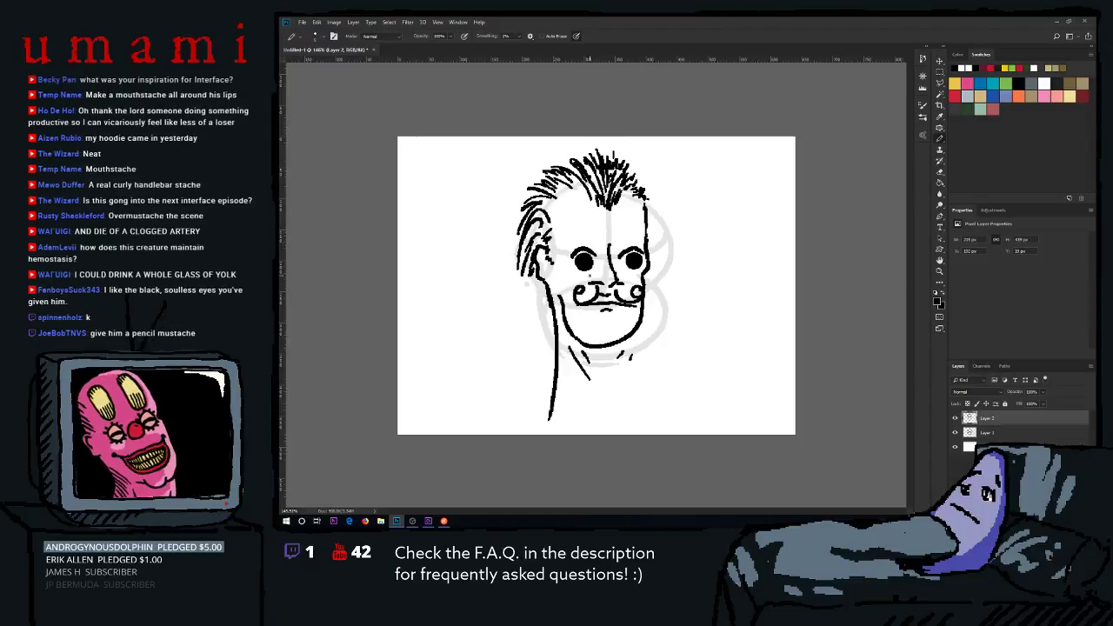
key(ctrl+z)
key(ctrl+z)
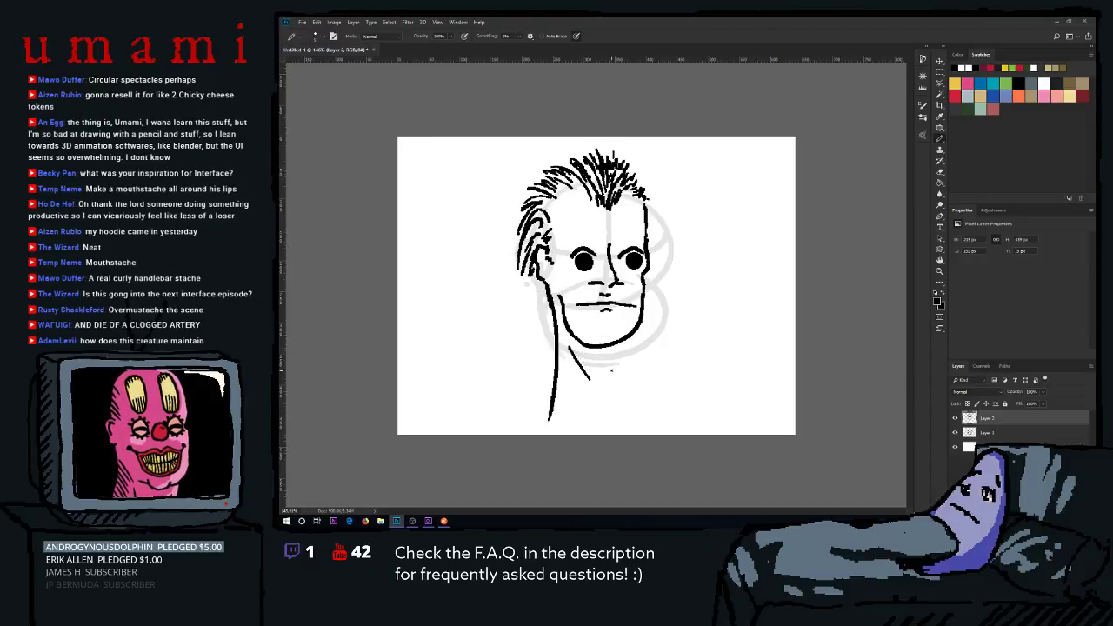
key(ctrl+z)
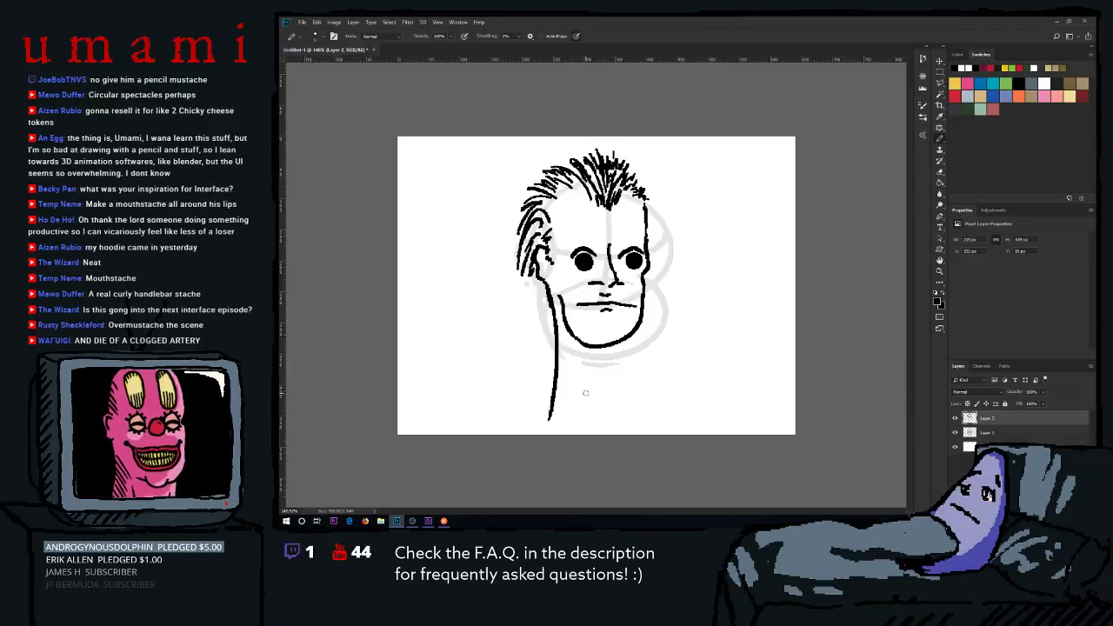
Draw the front neck line from the right side of the chin downward, flaring slightly outward at its lower end.
mouse_move(668, 304)
mouse_down()
mouse_move(640, 346)
mouse_move(647, 401)
mouse_up()
key(ctrl+z)
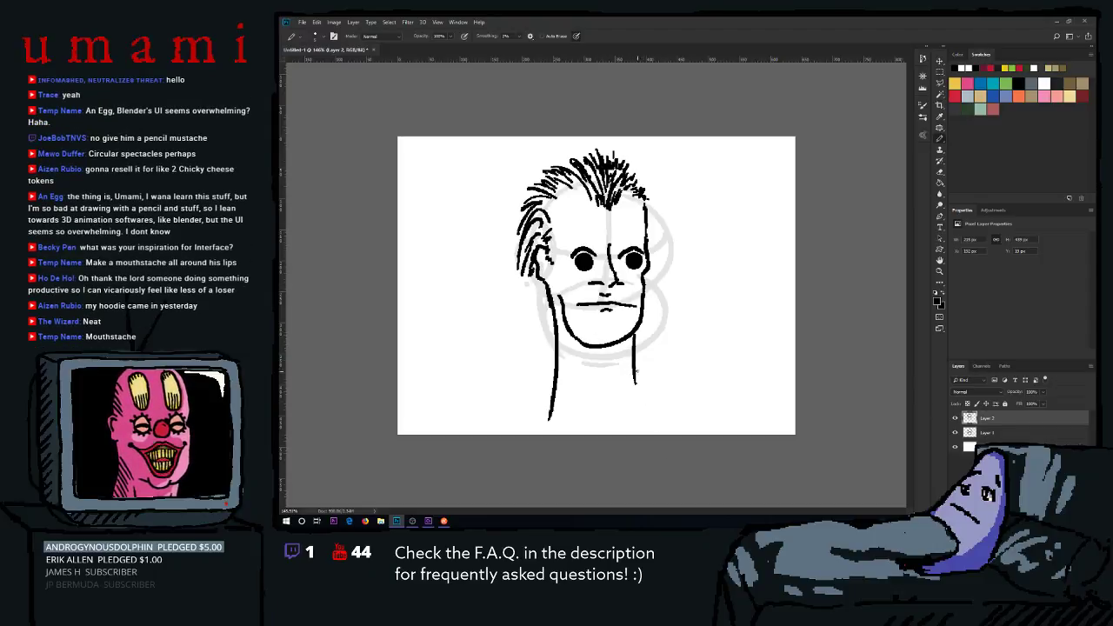
key(ctrl+z)
drag(633, 337, 641, 400)
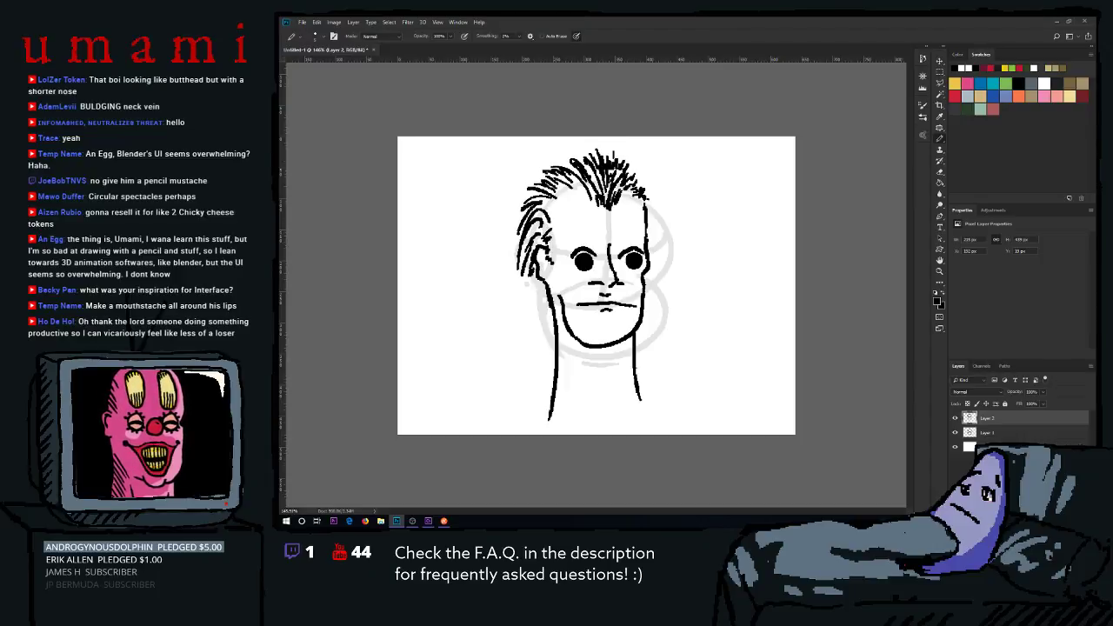
key(alt+Tab)
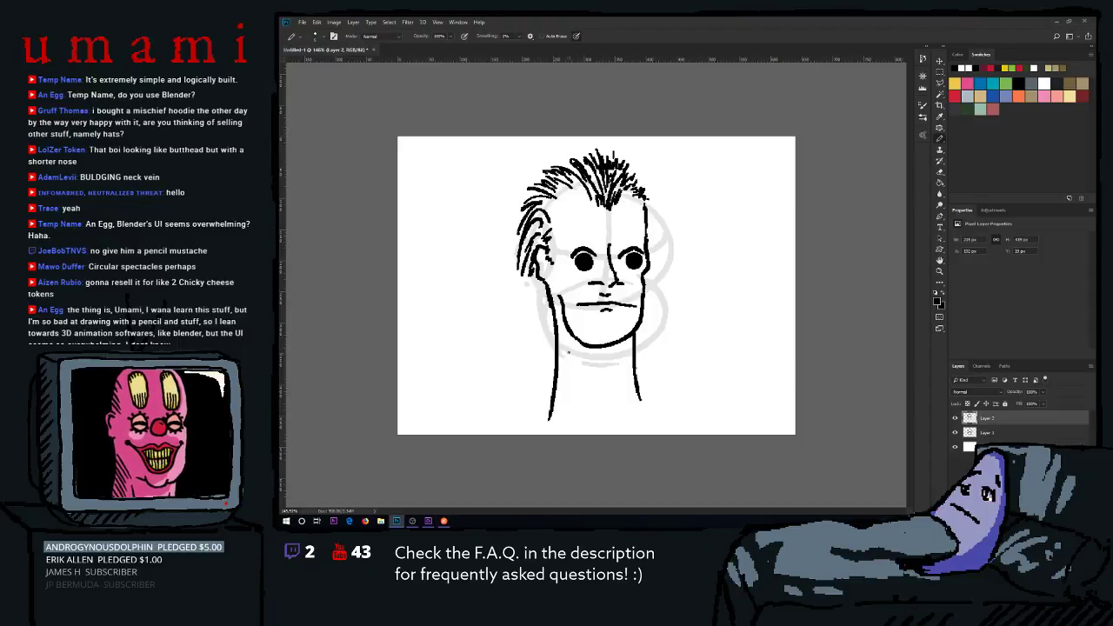
Try pairs of slanted tendon strokes converging down the throat between the two neck lines.
drag(567, 352, 595, 400)
key(ctrl+z)
drag(567, 352, 594, 399)
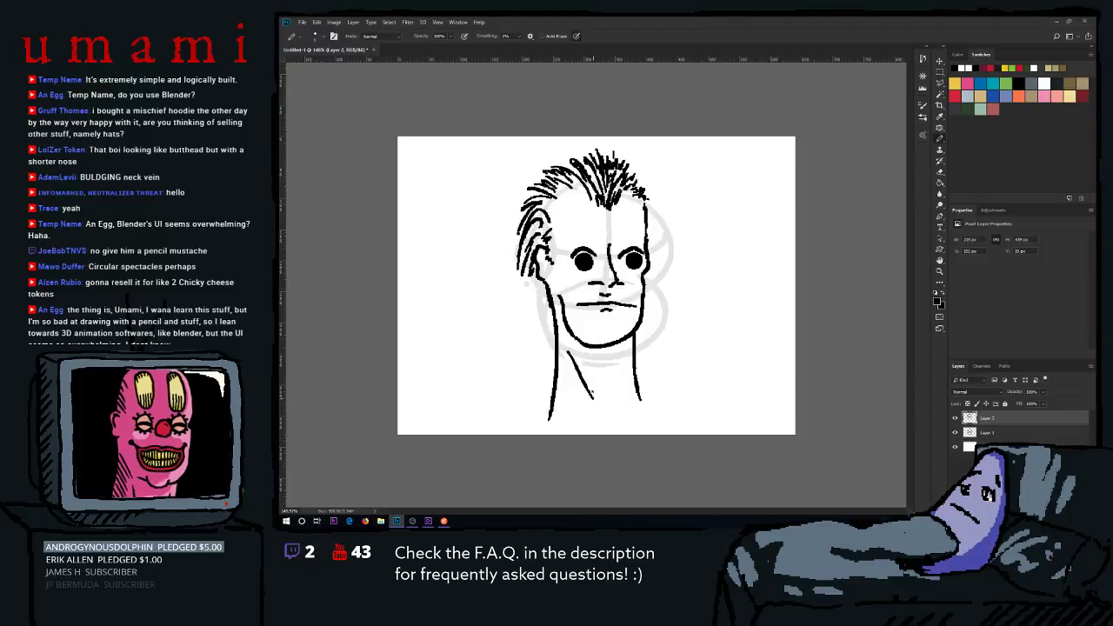
mouse_move(582, 354)
mouse_down()
mouse_move(595, 378)
mouse_move(615, 374)
mouse_move(621, 388)
mouse_move(628, 372)
mouse_up()
key(ctrl+z)
key(ctrl+z)
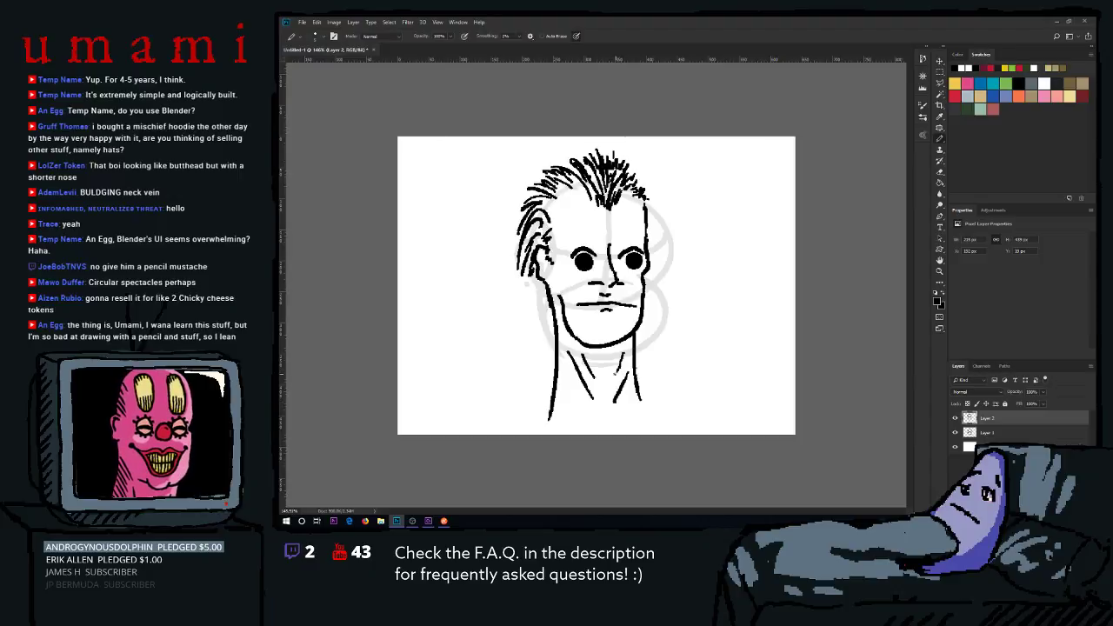
key(ctrl+z)
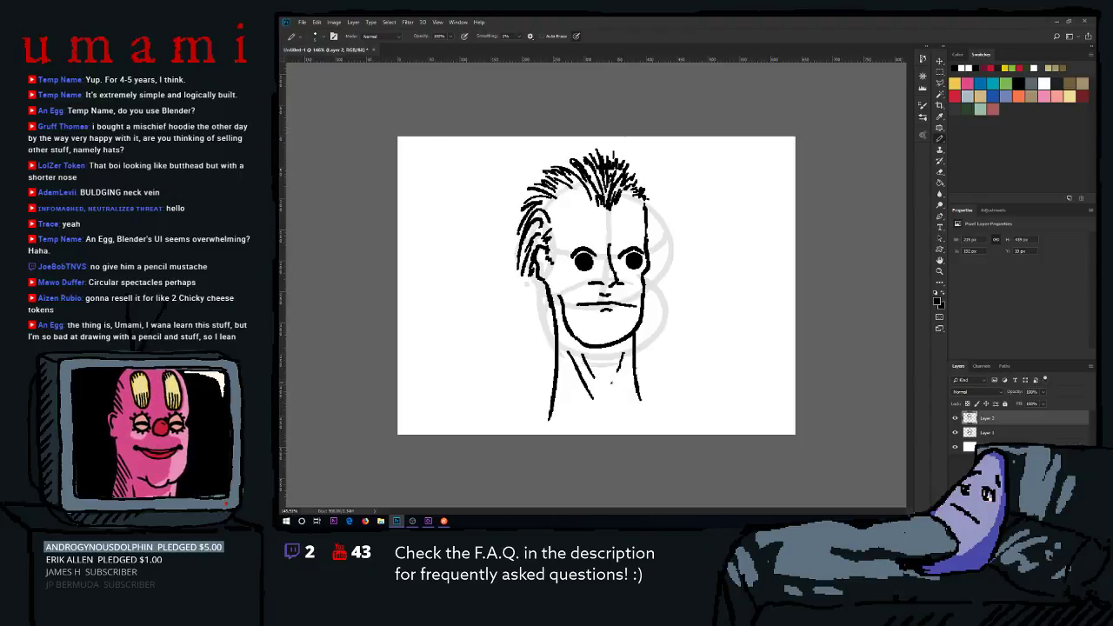
drag(619, 355, 615, 365)
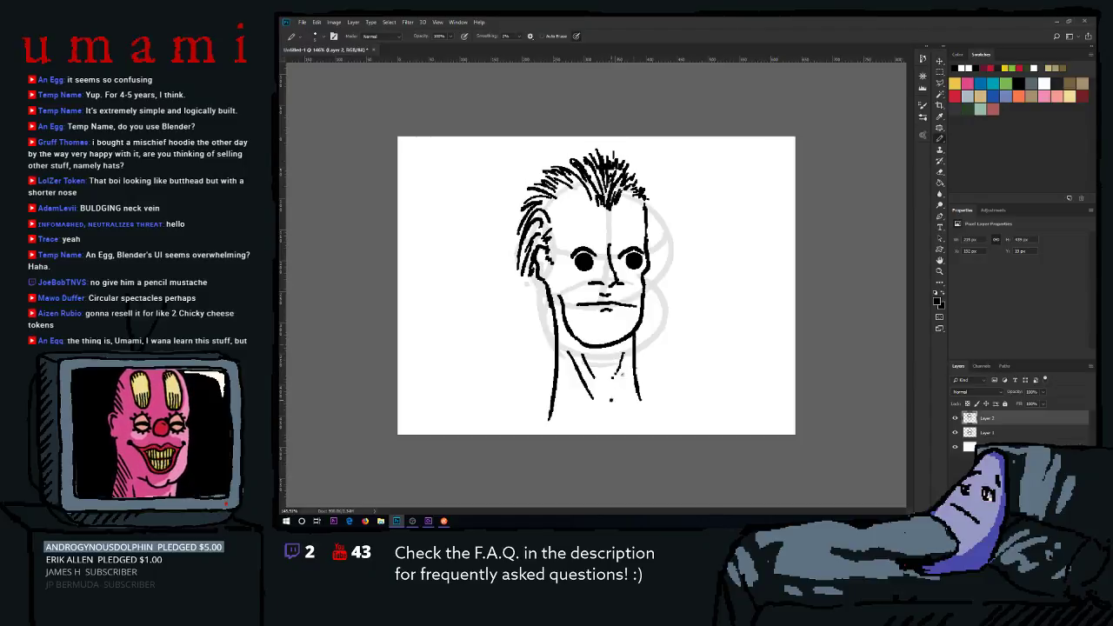
drag(623, 374, 614, 393)
key(ctrl+z)
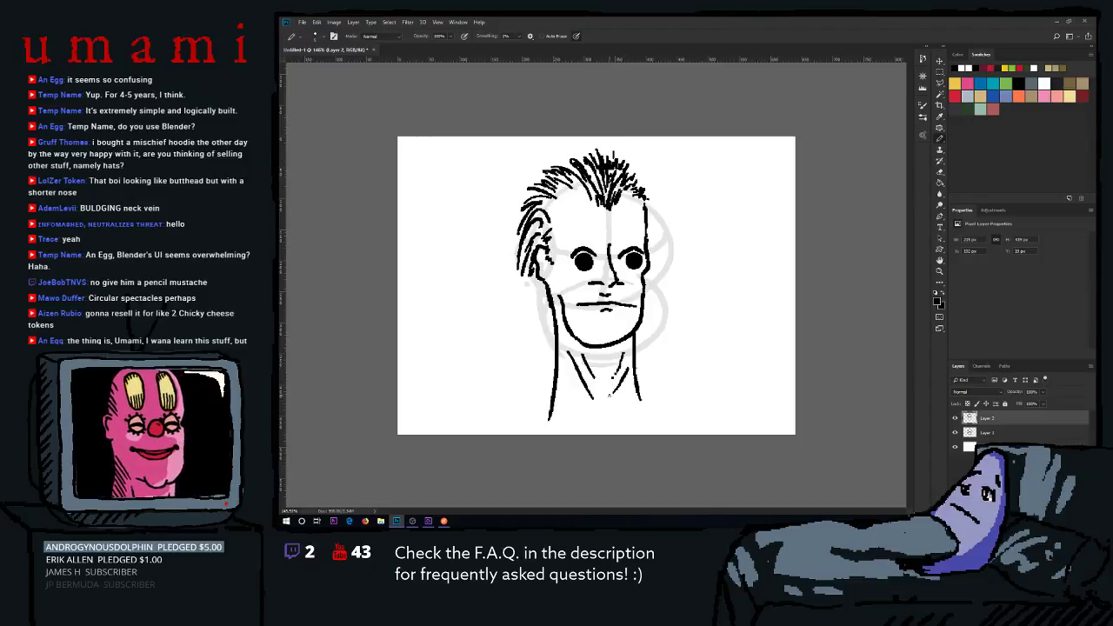
key(ctrl+z)
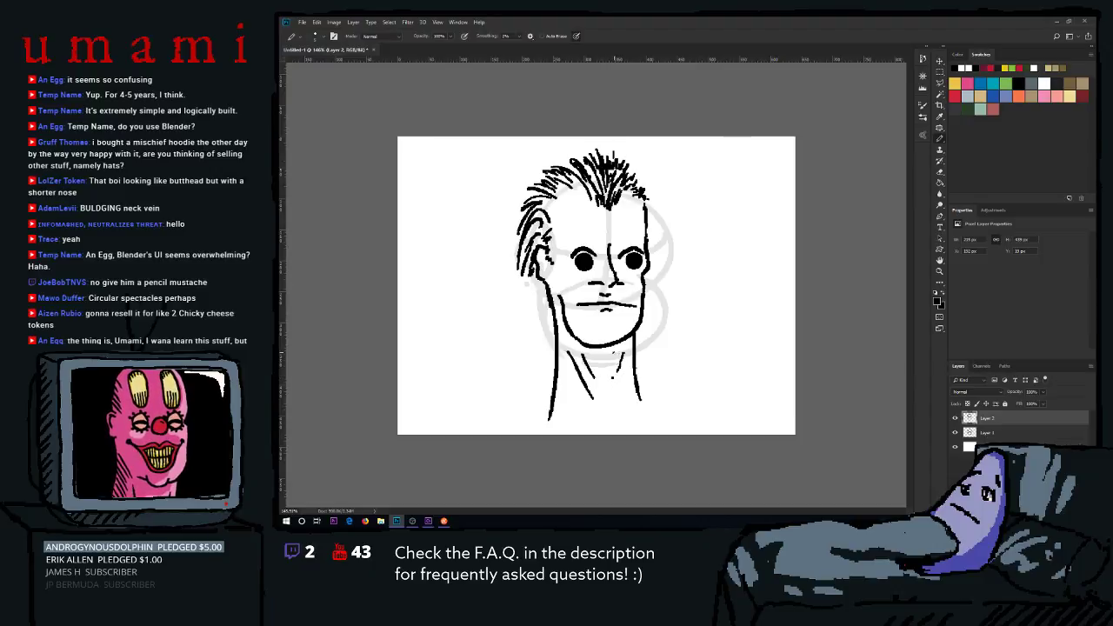
key(ctrl+z)
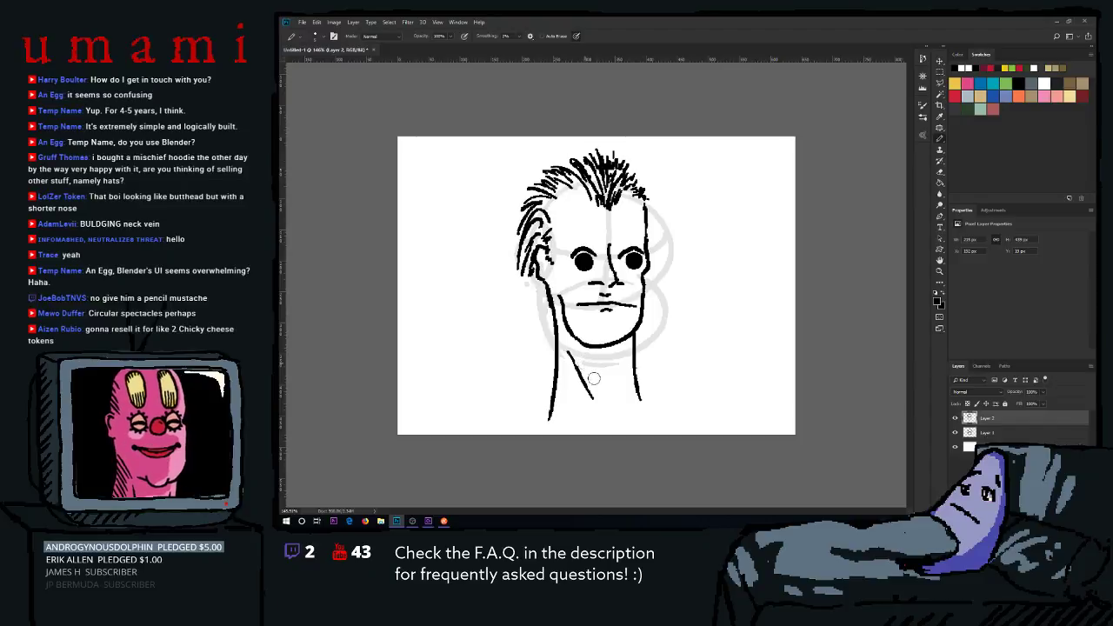
key(ctrl+z)
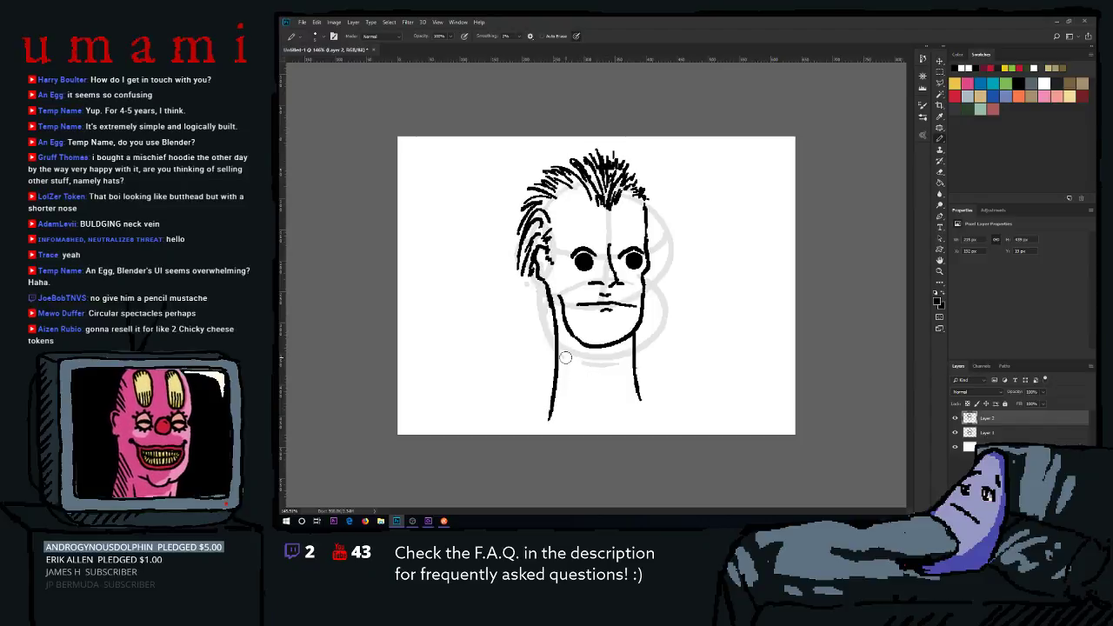
Thin out the lower left jaw with the eraser and redraw it as a straighter, more angular line into the chin.
drag(579, 352, 593, 398)
mouse_move(565, 359)
mouse_down()
mouse_move(584, 383)
mouse_move(581, 365)
mouse_up()
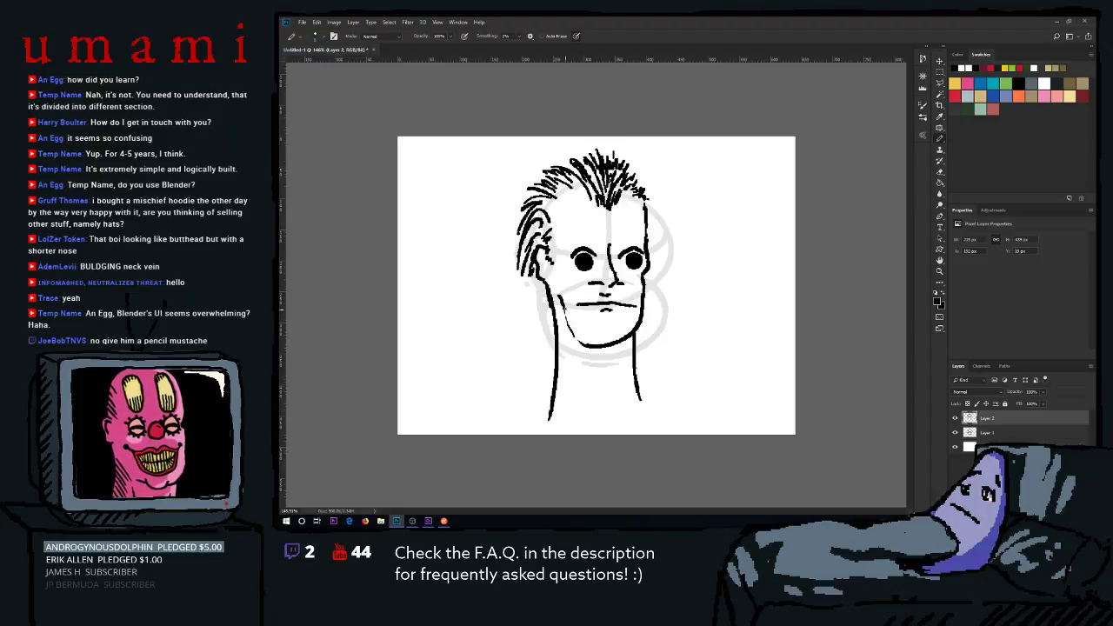
mouse_move(564, 306)
mouse_down()
mouse_move(576, 342)
mouse_move(591, 341)
mouse_up()
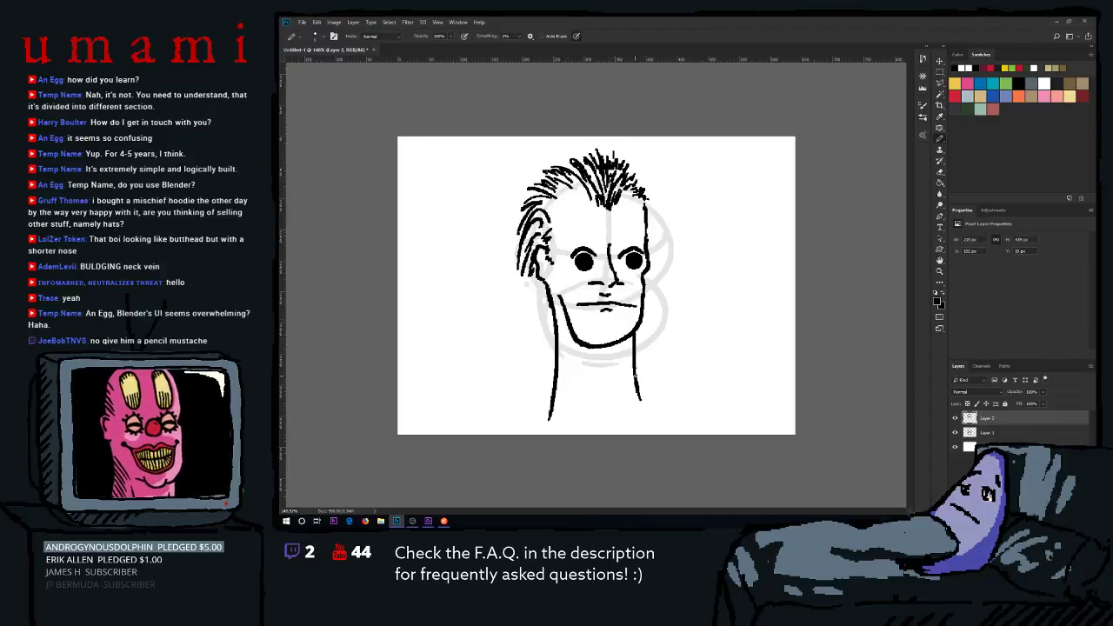
Try dark hatching and a straight horizontal shoulder line beside the right neck line, plus short strokes along the left neck line.
drag(636, 364, 654, 393)
key(ctrl+z)
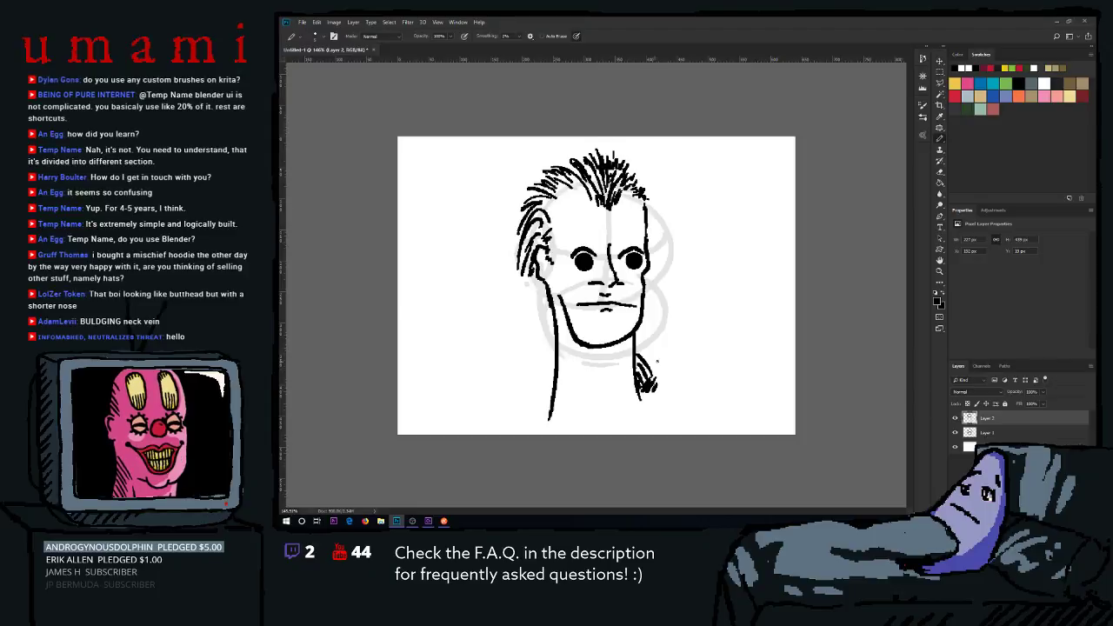
drag(640, 352, 851, 358)
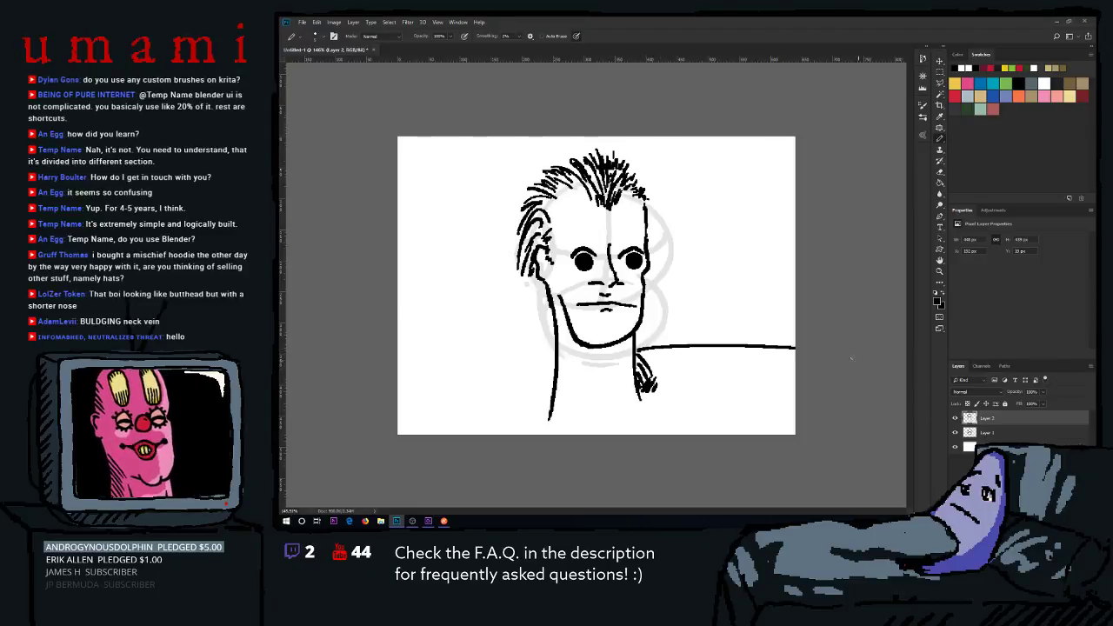
key(ctrl+z)
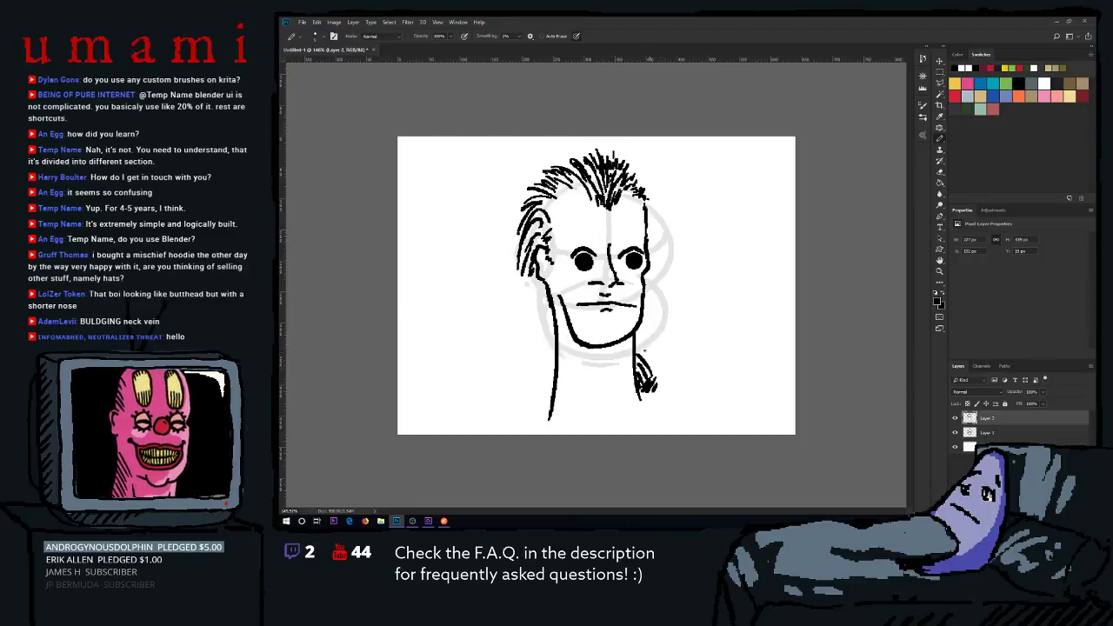
drag(638, 351, 721, 353)
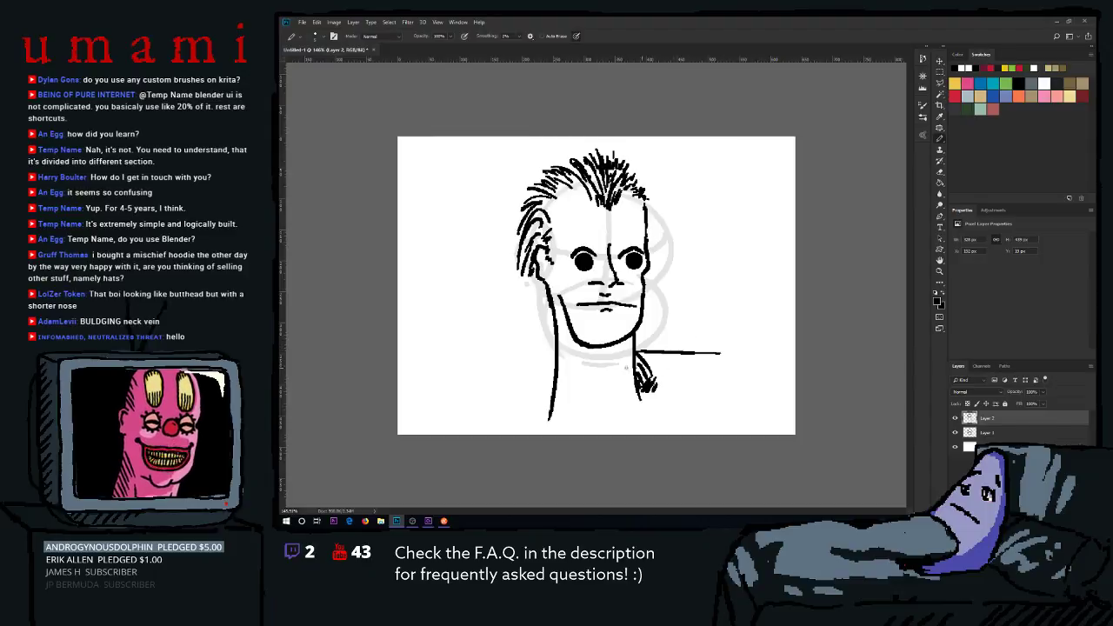
drag(559, 362, 560, 386)
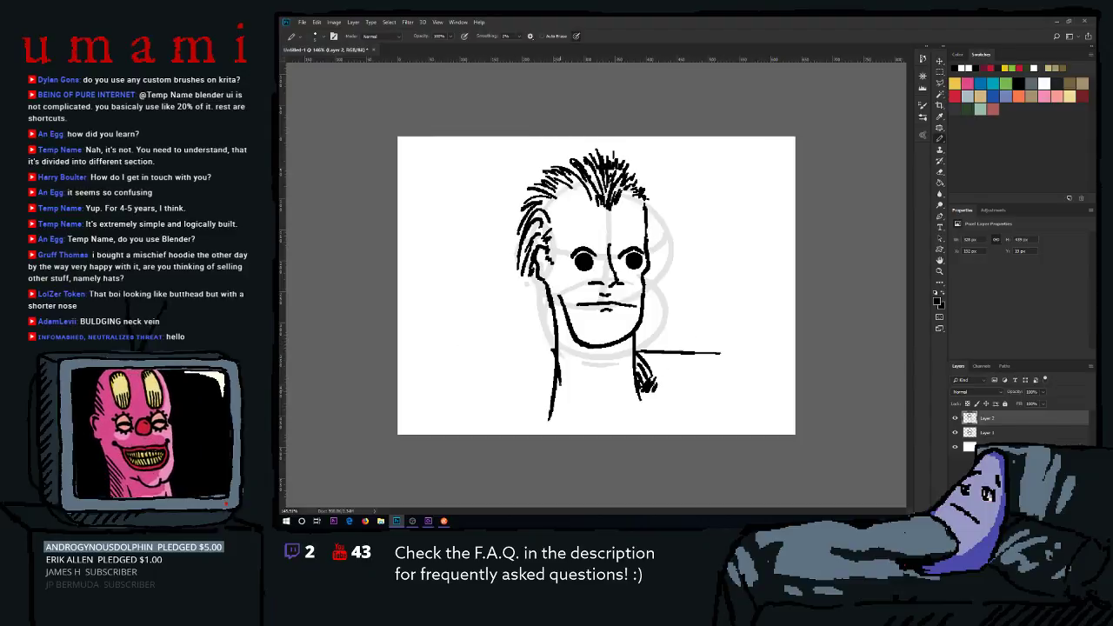
drag(546, 349, 554, 376)
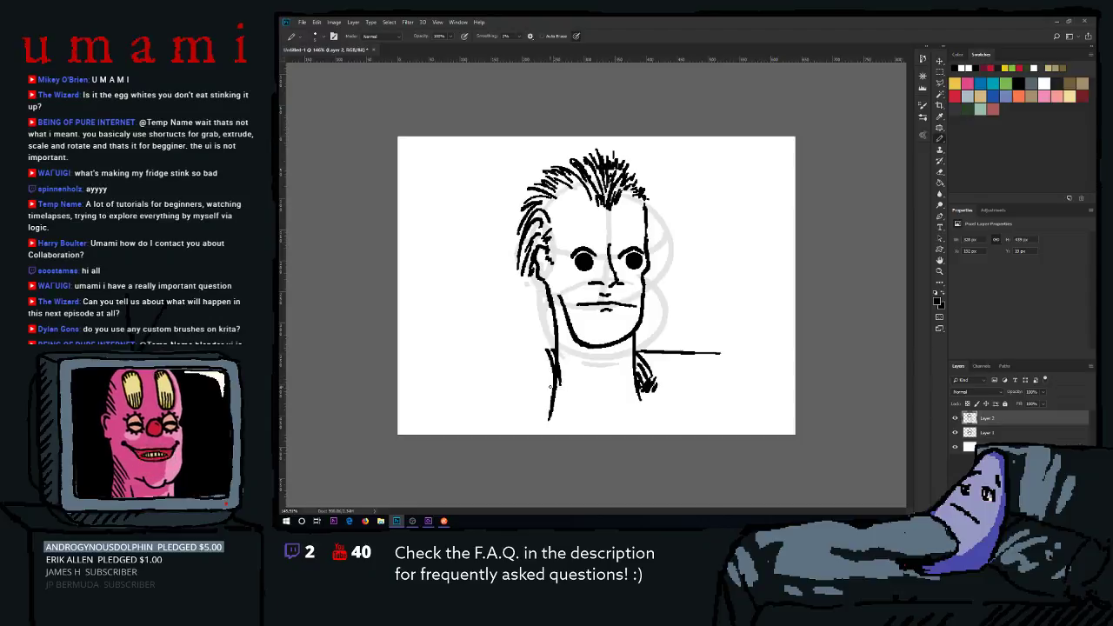
Erase the hatching and shoulder marks, and trim both neck lines to short stubs below the jaw with a smaller eraser.
drag(539, 352, 551, 426)
mouse_move(655, 355)
mouse_down()
mouse_move(649, 394)
mouse_move(661, 346)
mouse_move(644, 346)
mouse_move(647, 375)
mouse_move(677, 343)
mouse_up()
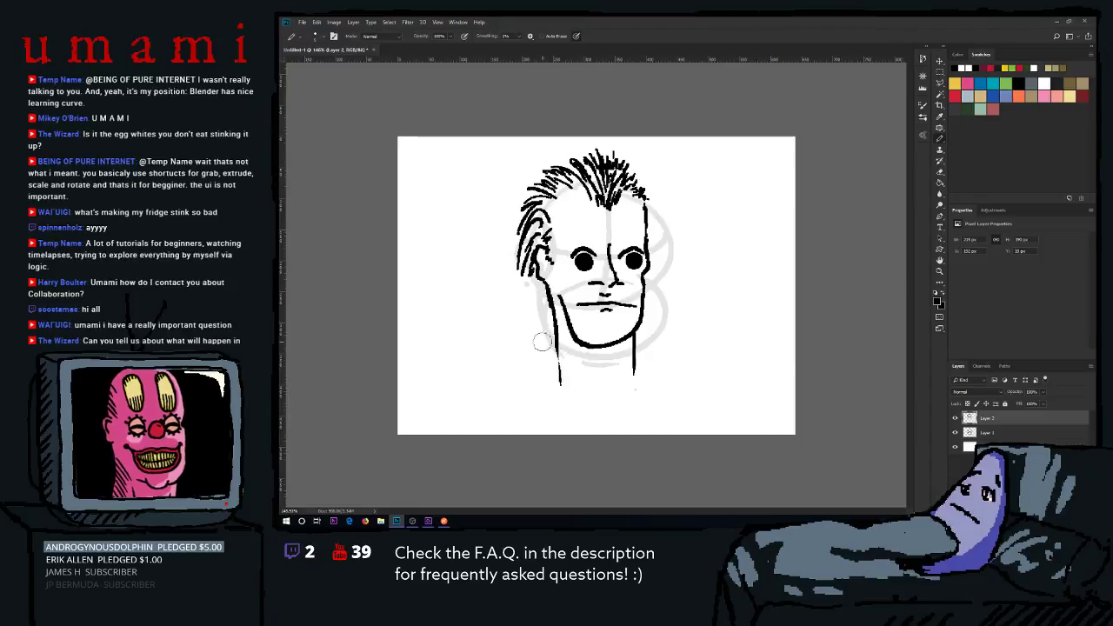
key(bracketleft)
key(bracketleft)
key(bracketleft)
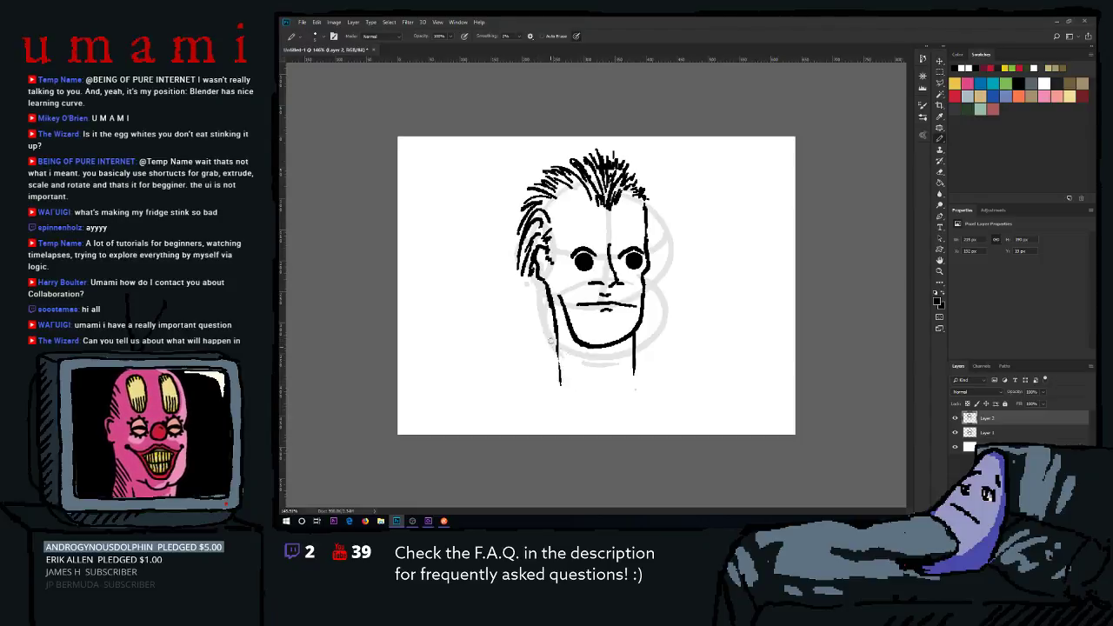
drag(553, 345, 560, 396)
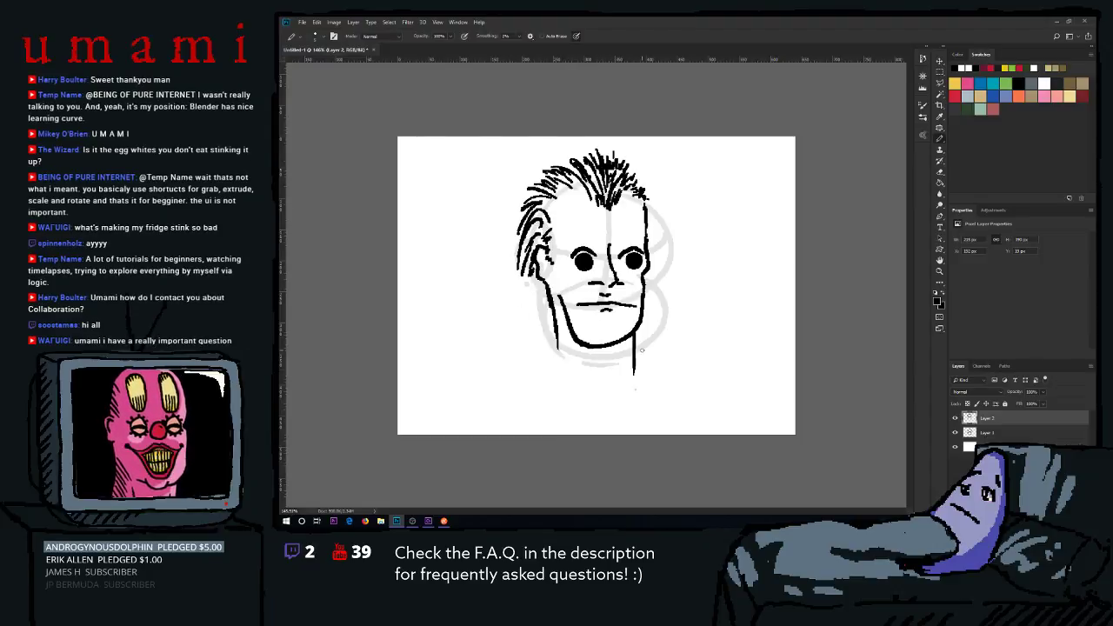
drag(642, 350, 636, 366)
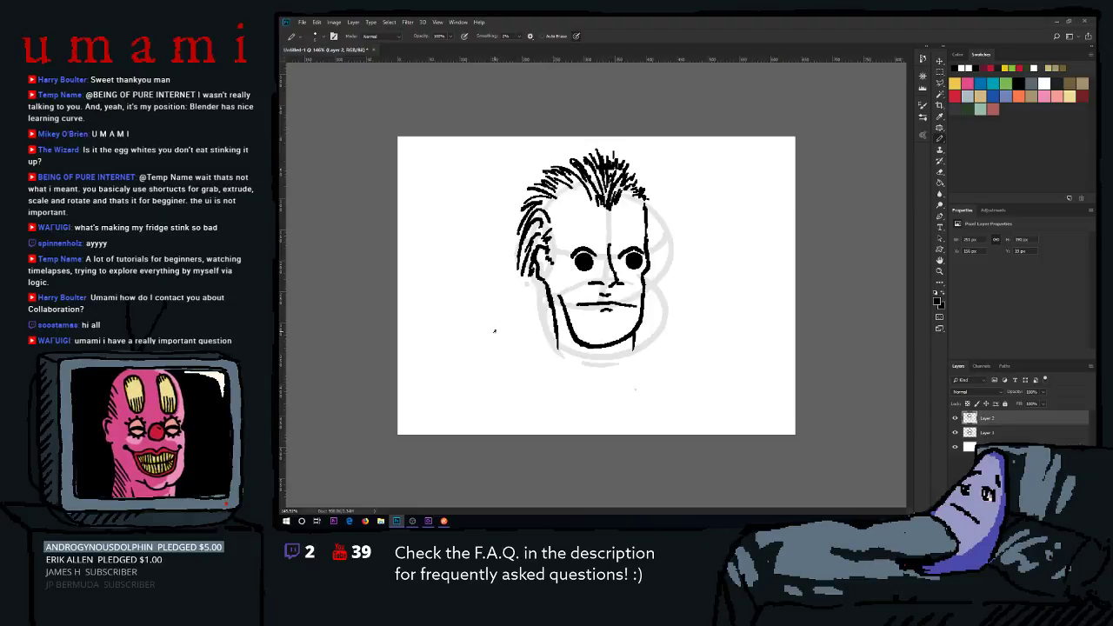
Draw a looping ruffled collar curving under the chin, with small wavy strokes closing its back edge on both sides of the neck.
mouse_move(494, 330)
mouse_down()
mouse_move(508, 357)
mouse_move(561, 374)
mouse_move(570, 361)
mouse_move(645, 374)
mouse_move(664, 364)
mouse_move(662, 348)
mouse_move(677, 359)
mouse_move(676, 346)
mouse_move(702, 323)
mouse_up()
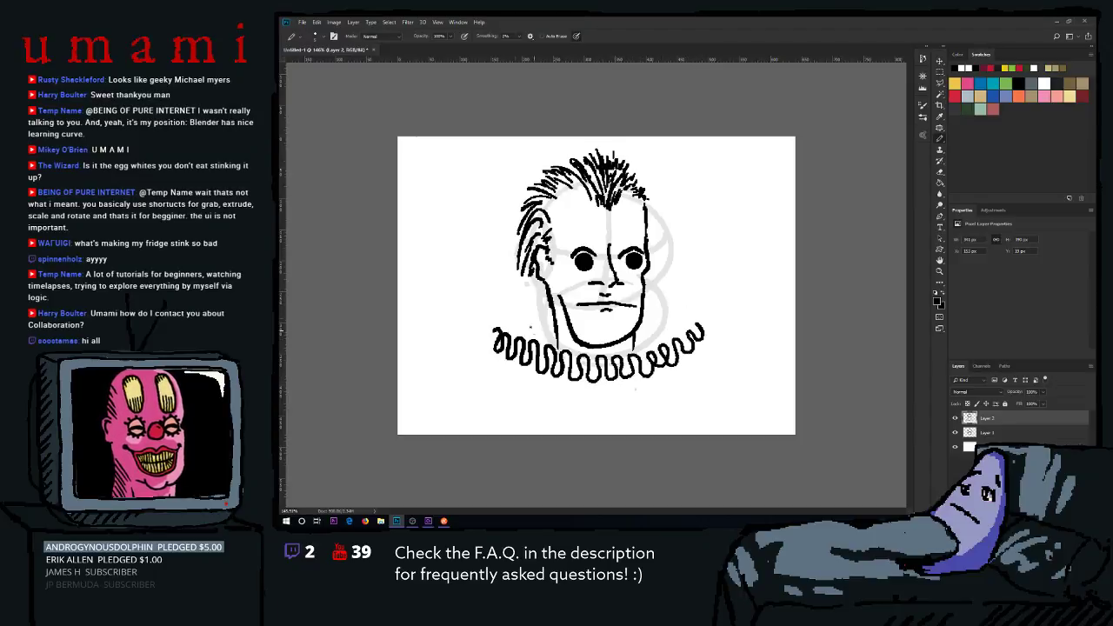
mouse_move(496, 346)
mouse_down()
mouse_move(489, 328)
mouse_move(556, 322)
mouse_up()
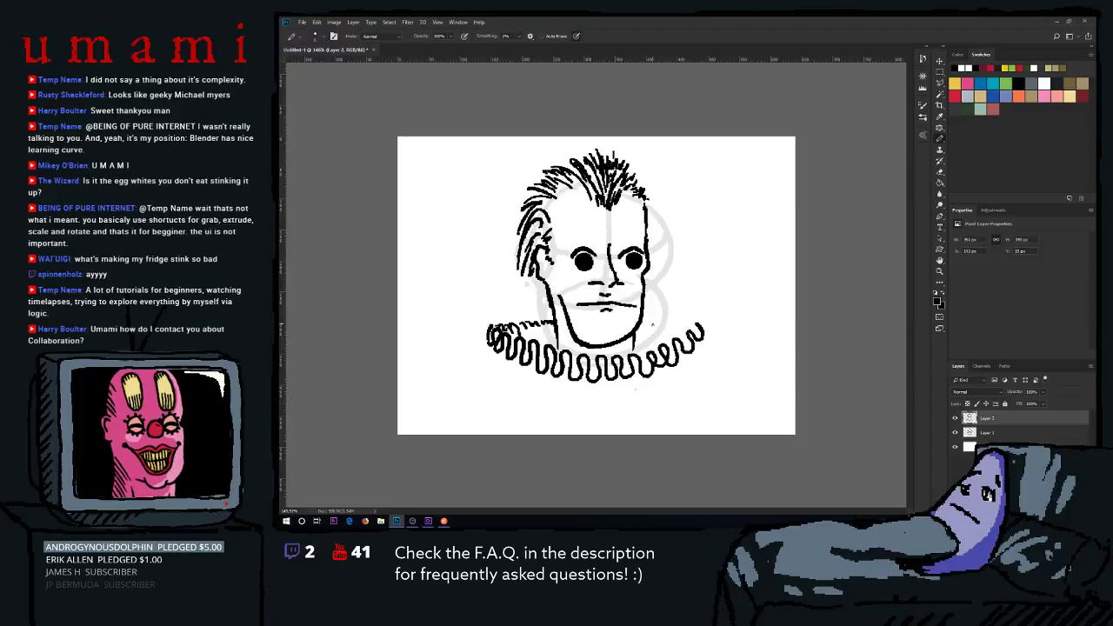
mouse_move(638, 327)
mouse_down()
mouse_move(561, 324)
mouse_move(701, 324)
mouse_up()
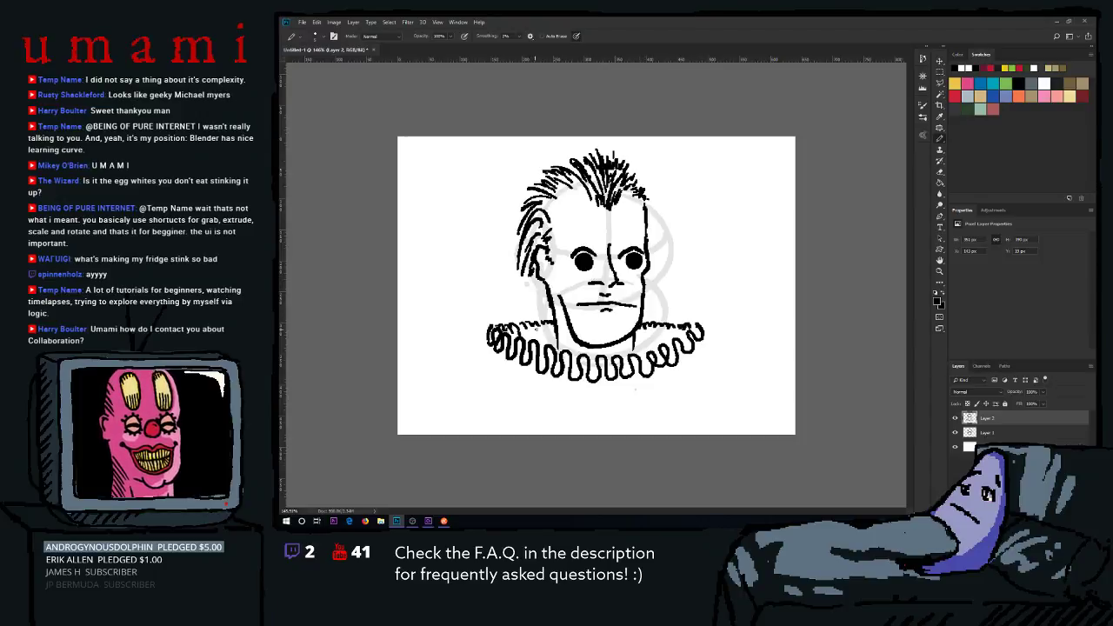
Add short hatching strokes inside the ruffled collar on both sides of the neck.
mouse_move(539, 329)
mouse_down()
mouse_move(555, 323)
mouse_move(543, 331)
mouse_up()
mouse_move(541, 339)
mouse_down()
mouse_move(556, 335)
mouse_move(541, 328)
mouse_move(546, 337)
mouse_up()
drag(542, 350, 553, 339)
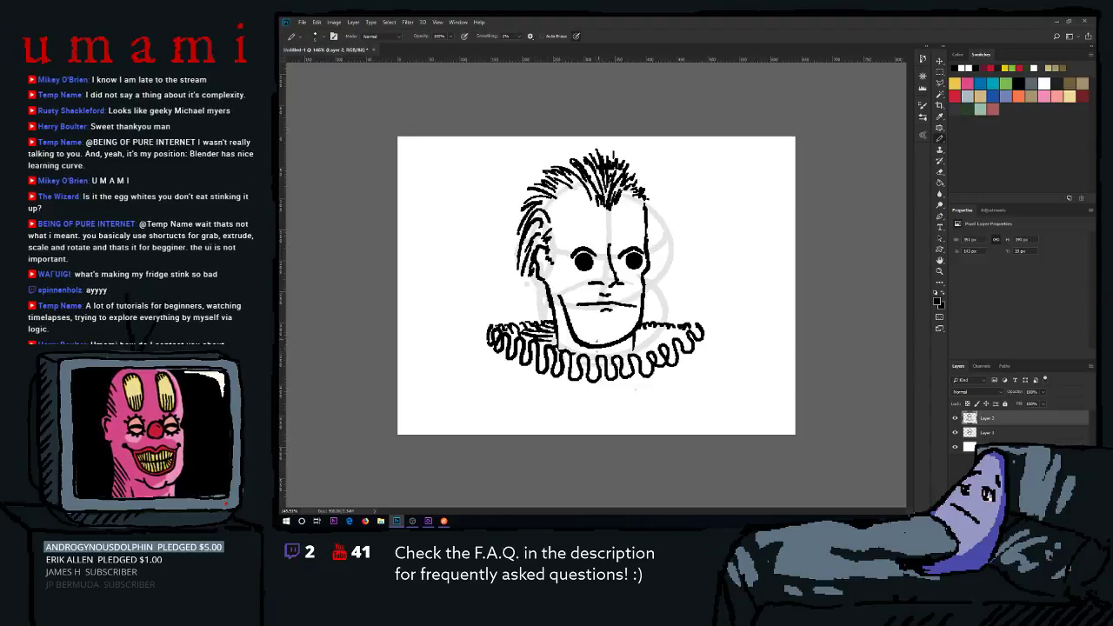
mouse_move(638, 336)
mouse_down()
mouse_move(671, 328)
mouse_move(655, 341)
mouse_up()
mouse_move(635, 351)
mouse_down()
mouse_move(645, 346)
mouse_move(630, 346)
mouse_up()
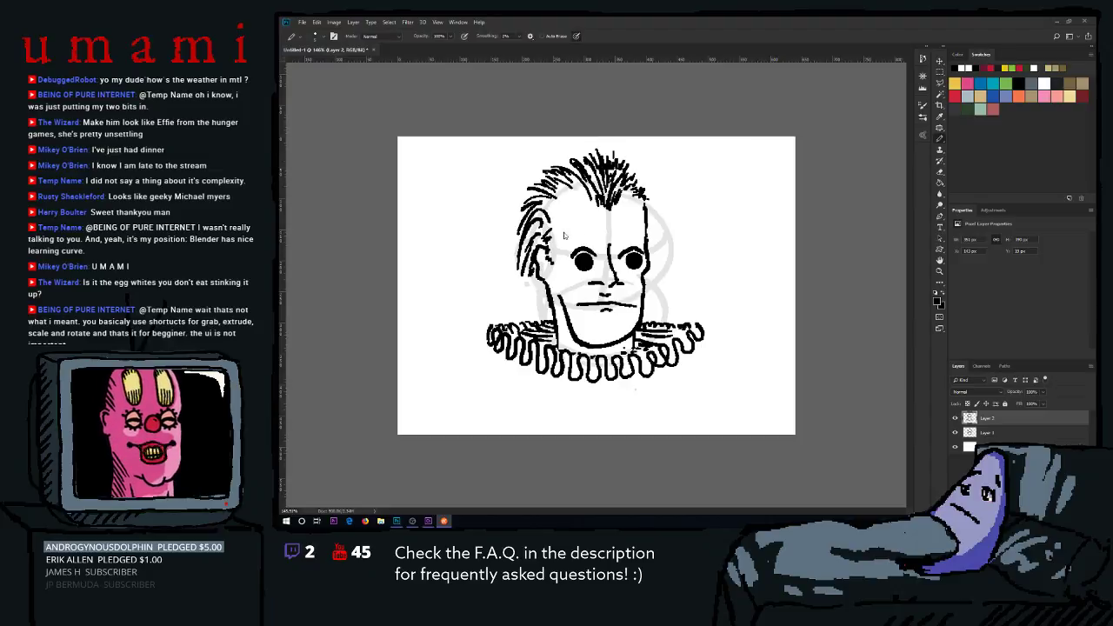
Thin the upper part of the lower left jaw line and extend the nose line upward between the eyes.
click(603, 328)
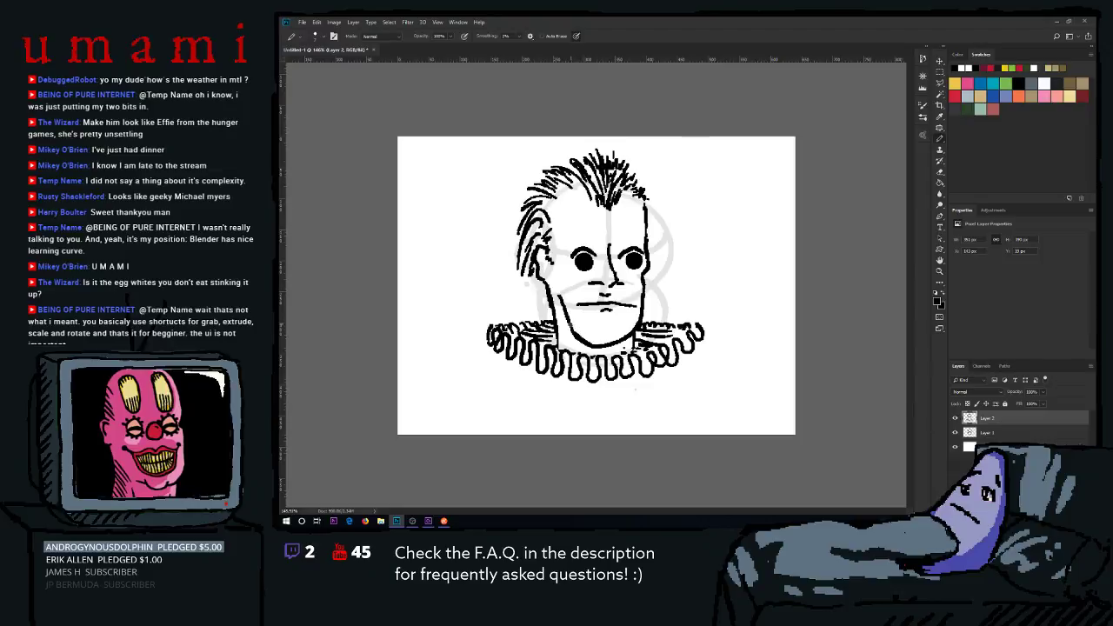
click(573, 328)
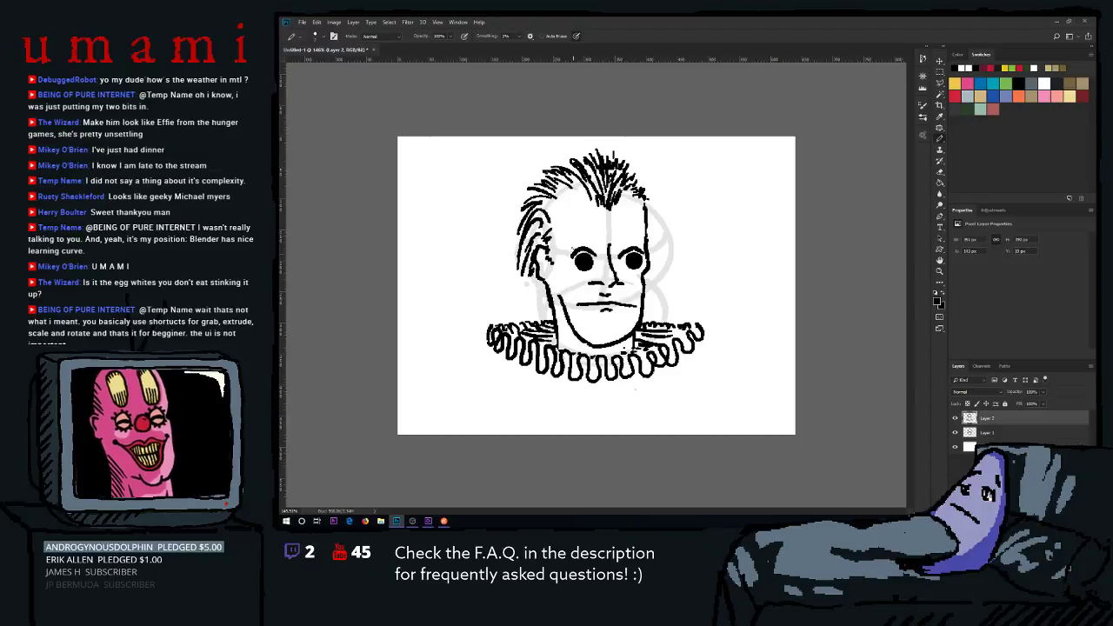
drag(557, 292, 562, 309)
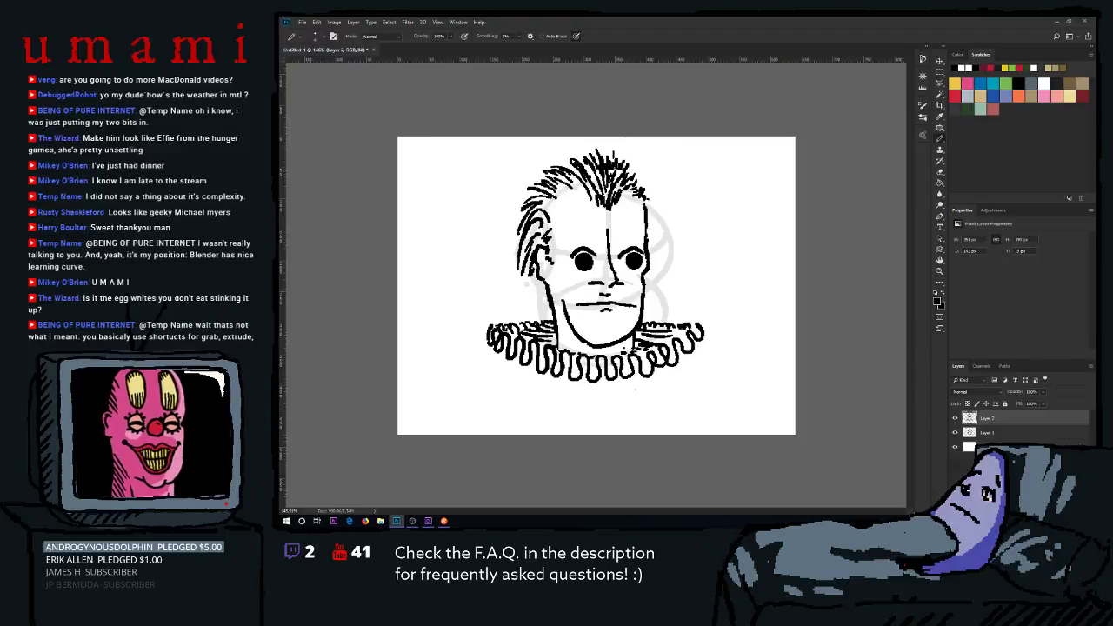
key(alt+Tab)
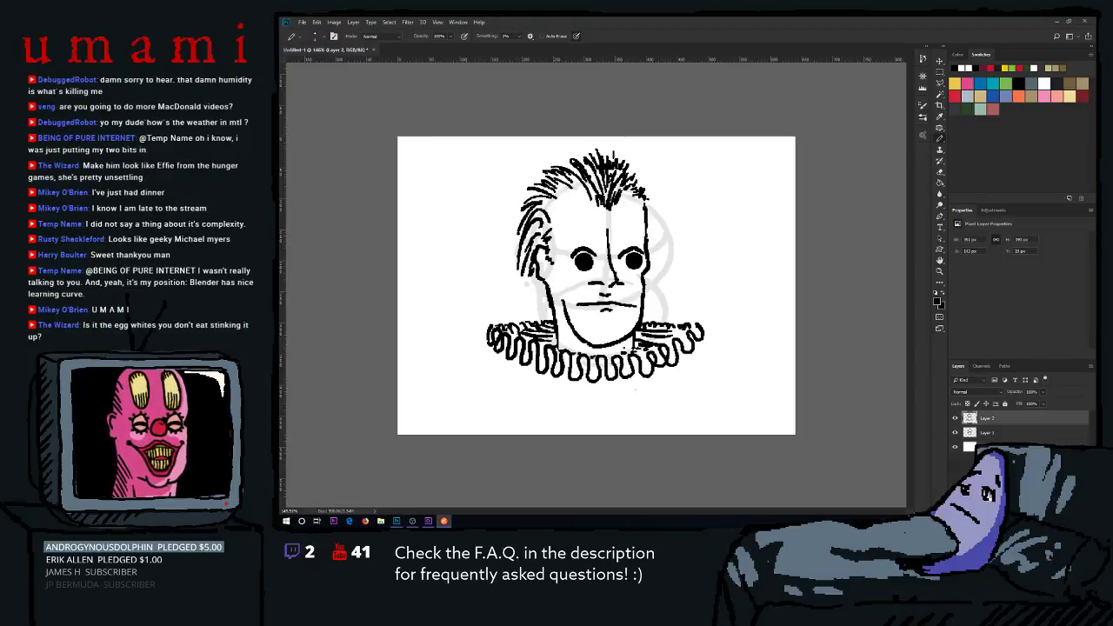
click(365, 521)
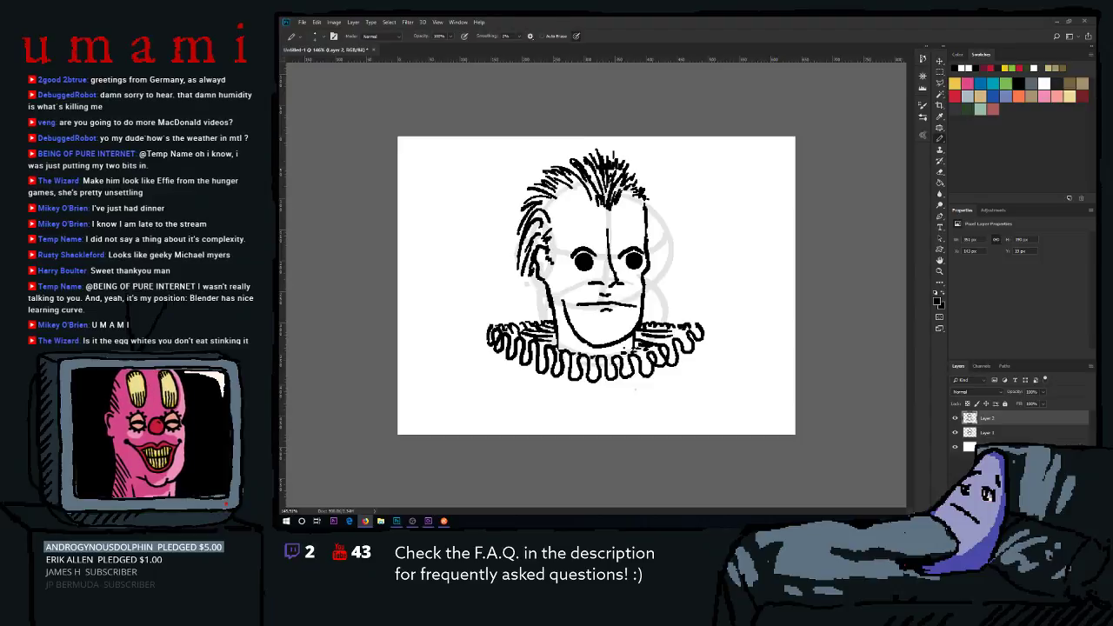
key(alt+Tab)
key(alt+Tab)
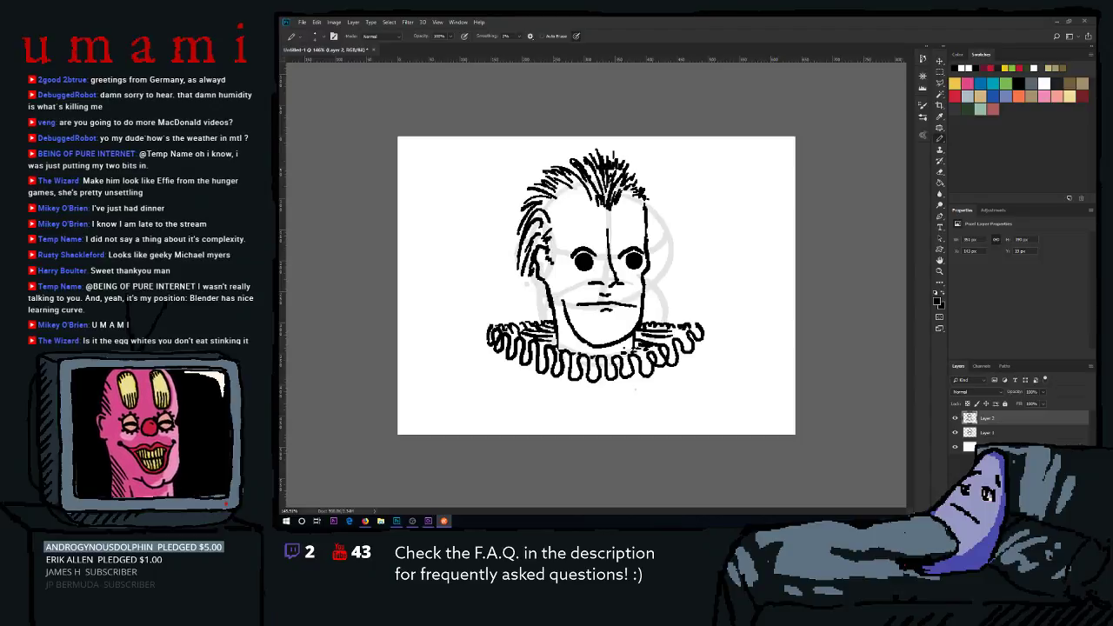
key(alt+Tab)
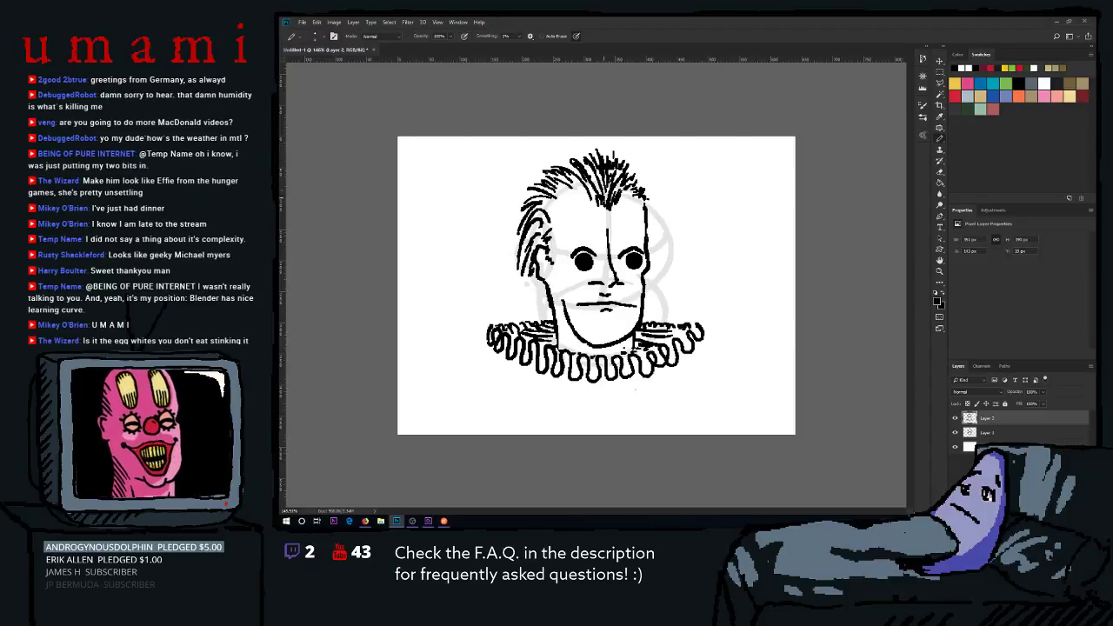
Add short sideburn strokes in the gap between the left hair and the cheek.
drag(541, 252, 544, 272)
key(ctrl+z)
key(ctrl+z)
key(ctrl+z)
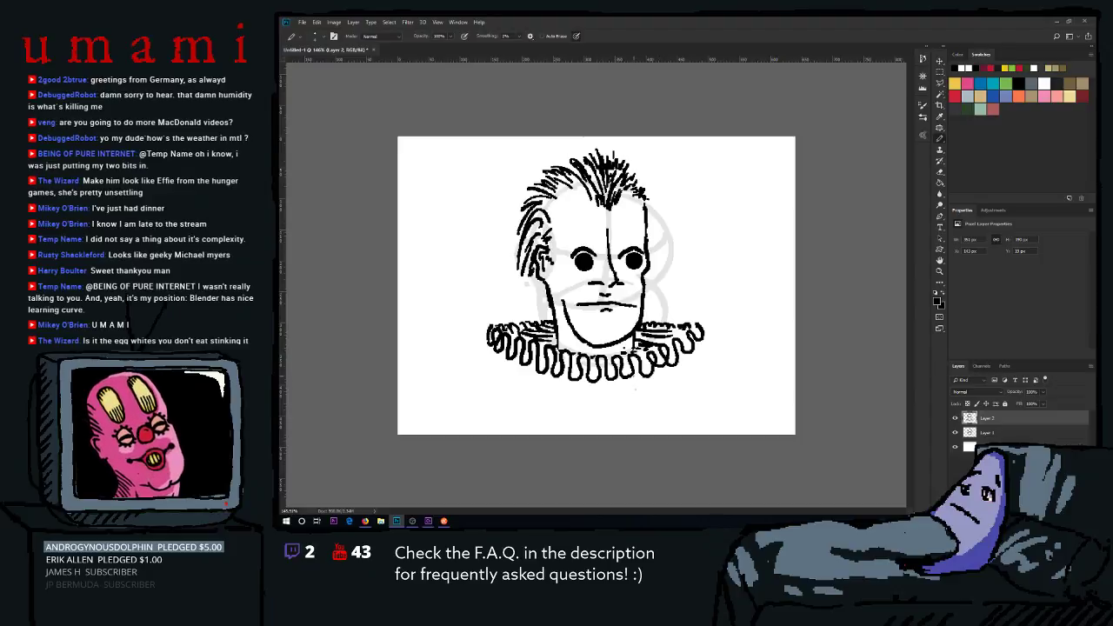
Connect the lower ends of the ruffle loops below the chin with small curved strokes.
mouse_move(632, 374)
mouse_down()
mouse_move(643, 377)
mouse_move(608, 379)
mouse_up()
key(ctrl+z)
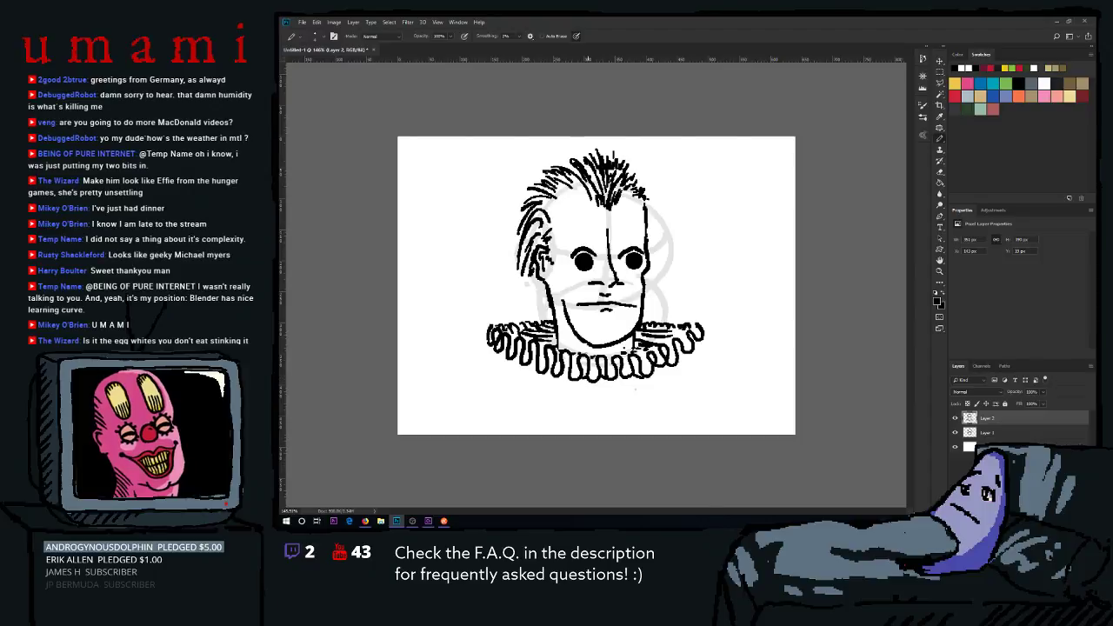
drag(559, 375, 567, 379)
key(ctrl+alt+z)
key(ctrl+alt+z)
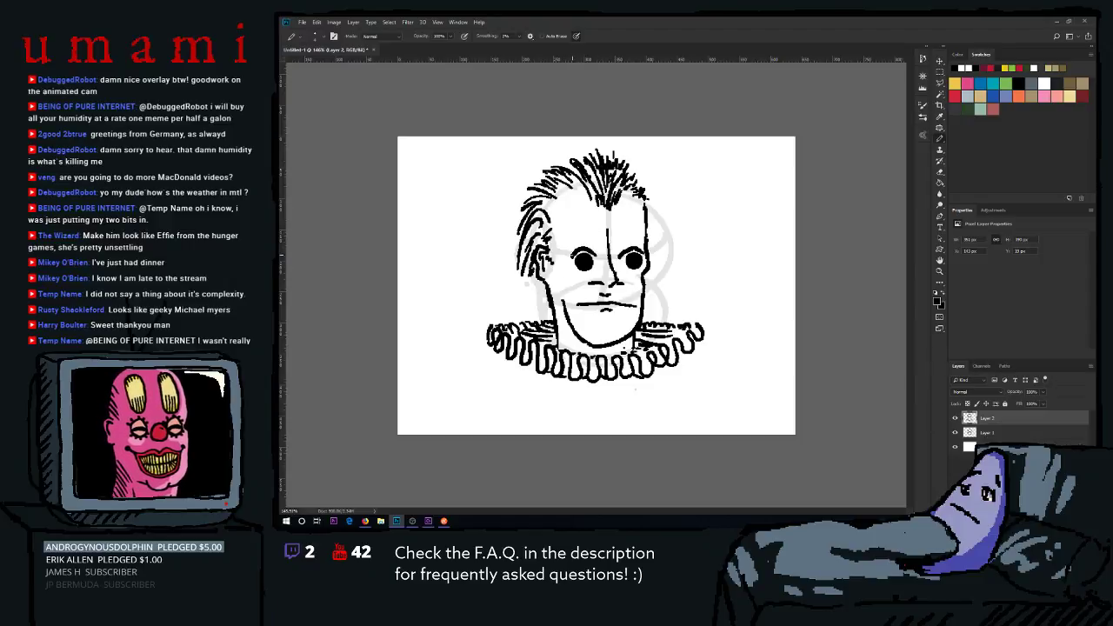
Remove both eyebrows and scatter small dark speckles beside the left eye.
drag(572, 263, 563, 268)
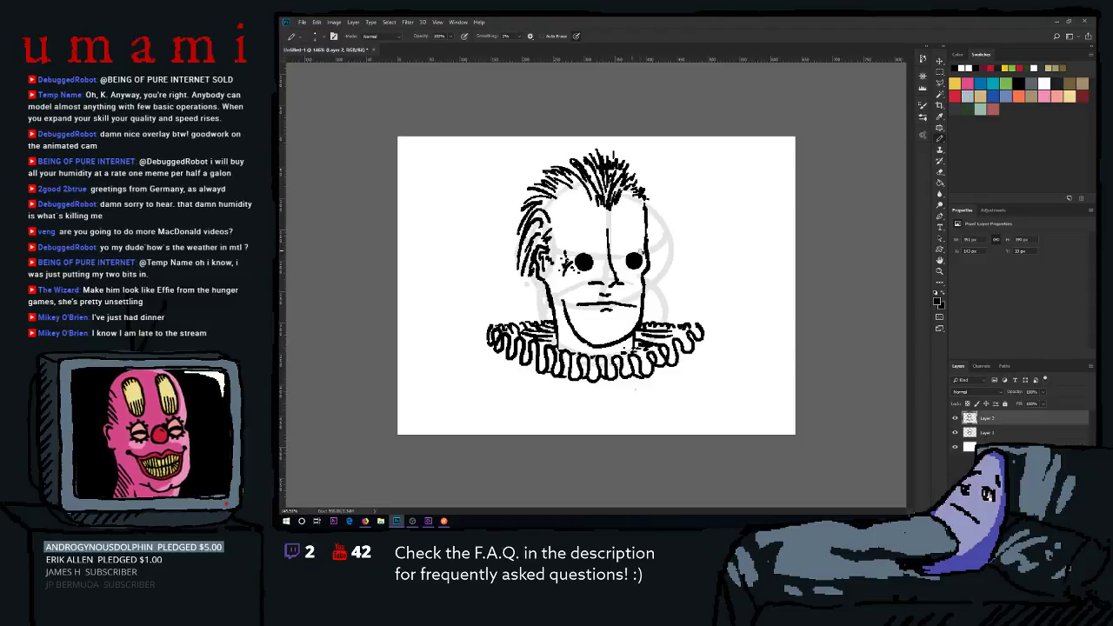
Delete the construction sketch on Layer 1 and make Layer 2 the active layer.
click(1007, 435)
key(Delete)
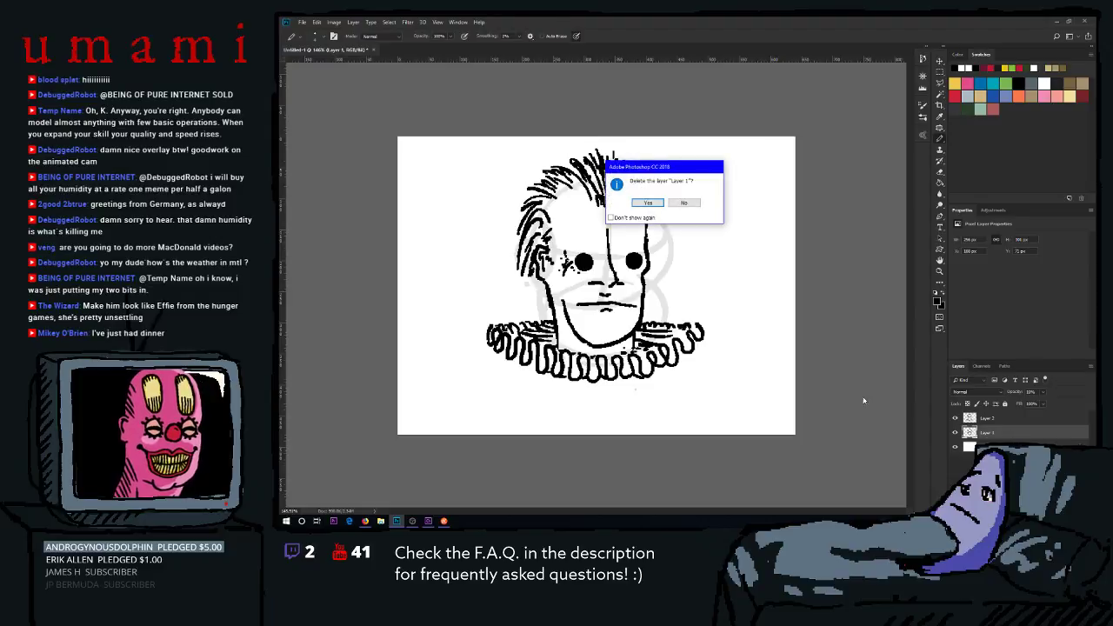
click(651, 202)
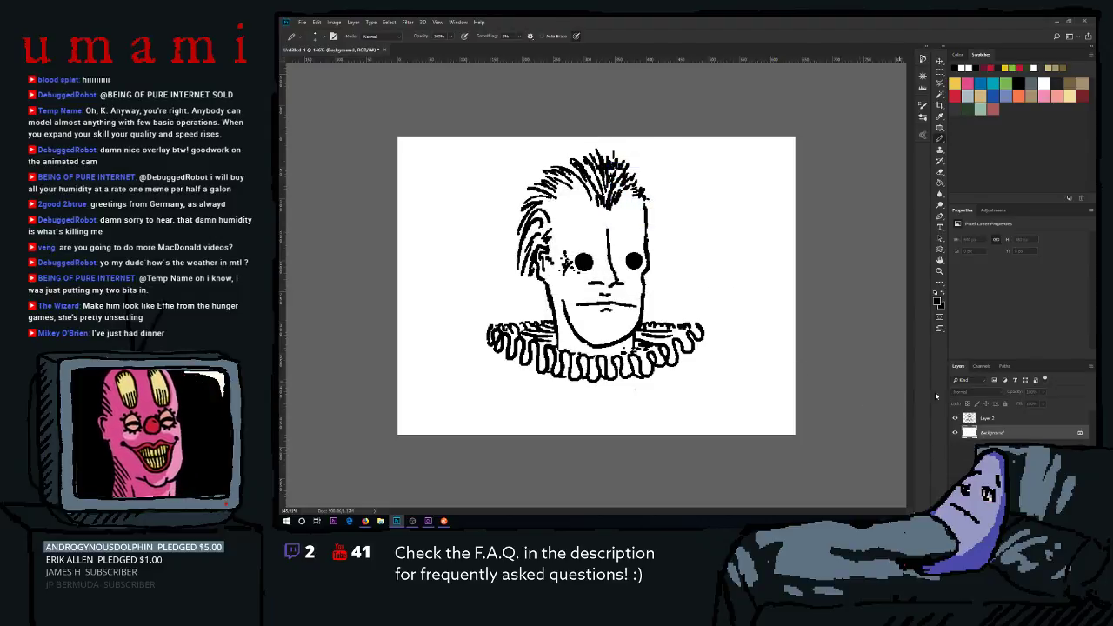
click(991, 417)
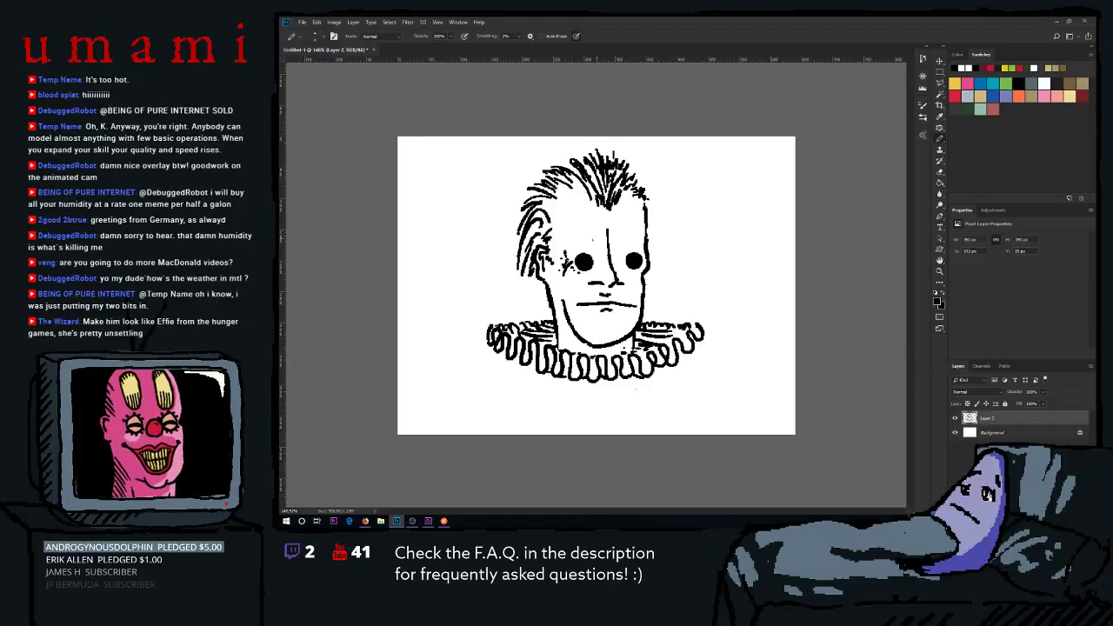
Draw stacked curved wrinkle lines with small dots above both eyes in place of the eyebrows.
mouse_move(571, 253)
mouse_down()
mouse_move(597, 259)
mouse_move(595, 235)
mouse_up()
key(ctrl+z)
key(ctrl+z)
key(ctrl+z)
mouse_move(574, 236)
mouse_down()
mouse_move(593, 230)
mouse_move(640, 248)
mouse_move(638, 227)
mouse_move(600, 227)
mouse_up()
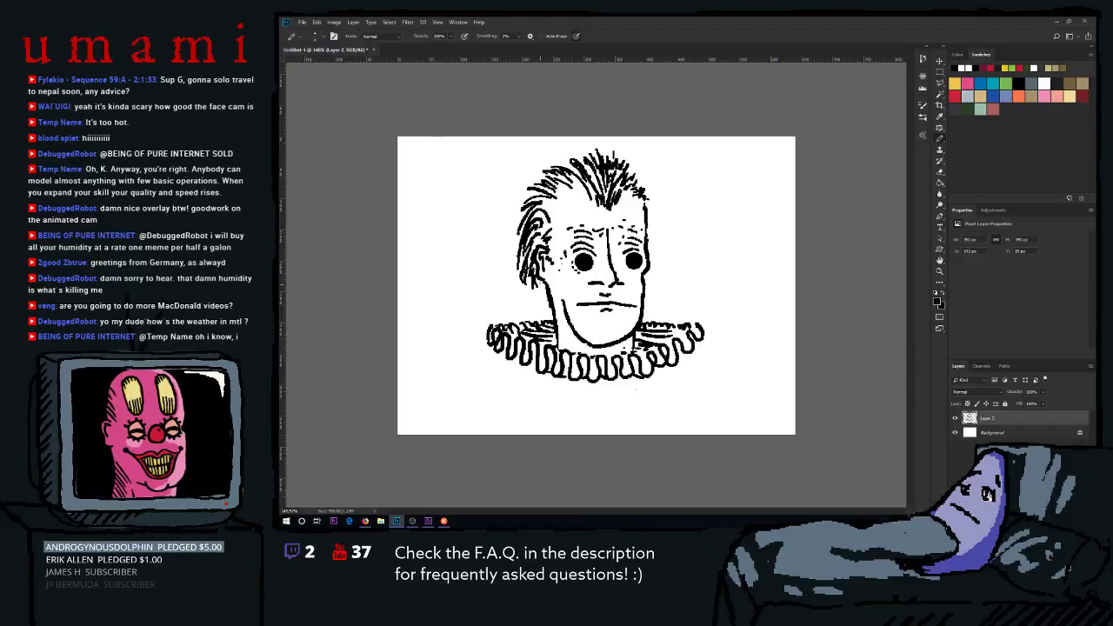
Extend the left hair into a curl at the nape and add short strokes along the forehead hairline.
mouse_move(529, 276)
mouse_down()
mouse_move(528, 294)
mouse_move(508, 296)
mouse_move(529, 293)
mouse_up()
drag(542, 284, 538, 299)
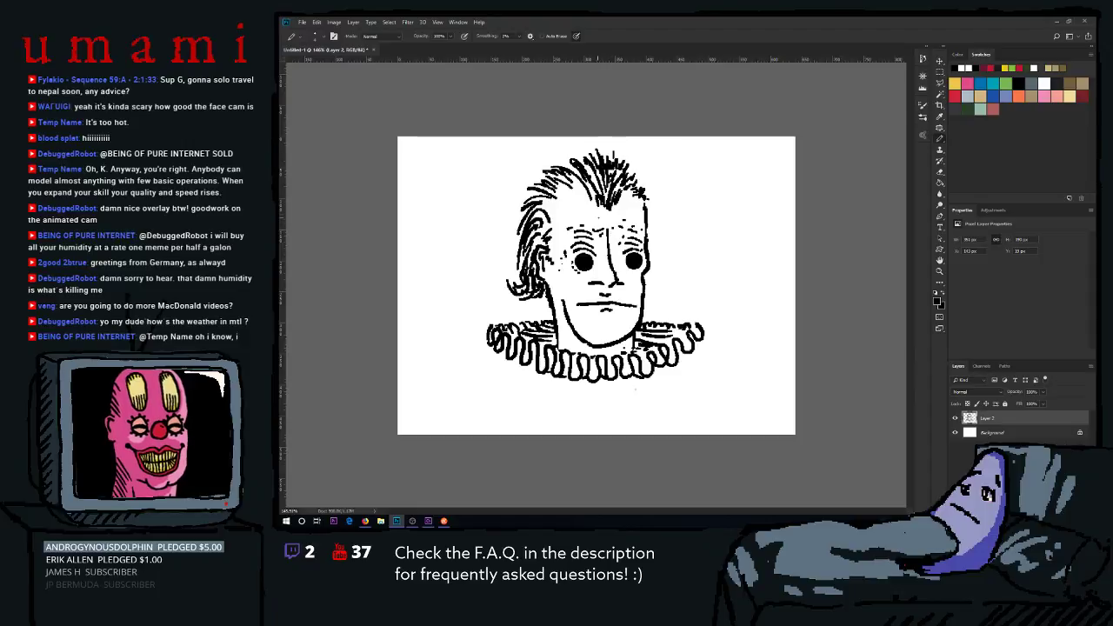
mouse_move(560, 193)
mouse_down()
mouse_move(590, 200)
mouse_move(552, 211)
mouse_move(552, 228)
mouse_up()
mouse_move(618, 199)
mouse_down()
mouse_move(646, 202)
mouse_move(644, 211)
mouse_up()
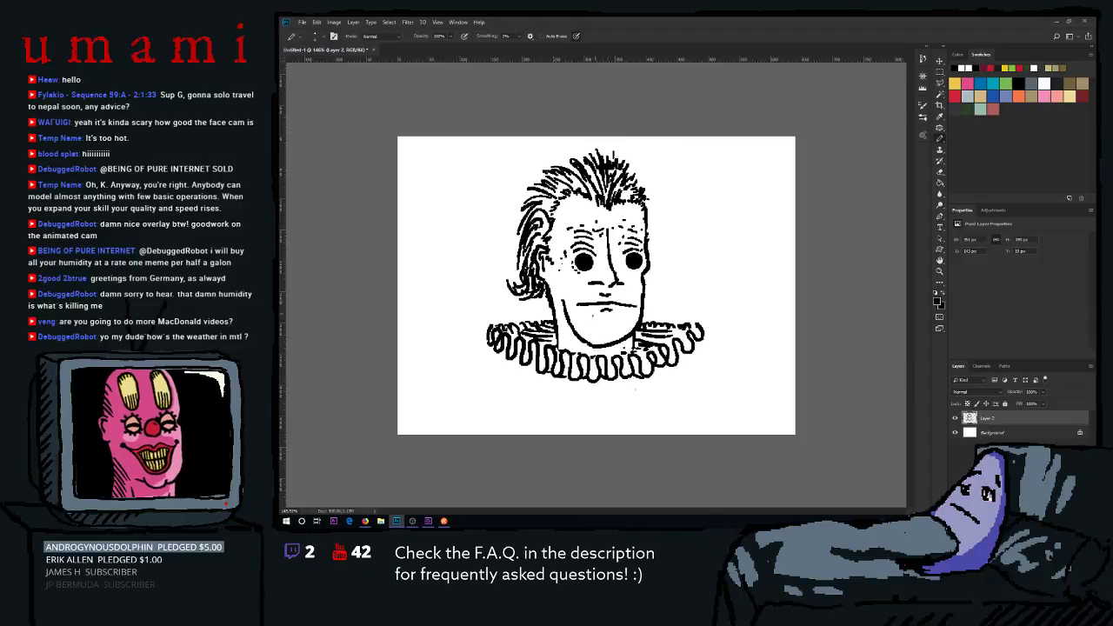
Mark the chin with short horizontal crease strokes below the mouth.
mouse_move(566, 303)
mouse_down()
mouse_move(610, 326)
mouse_move(630, 319)
mouse_up()
key(ctrl+z)
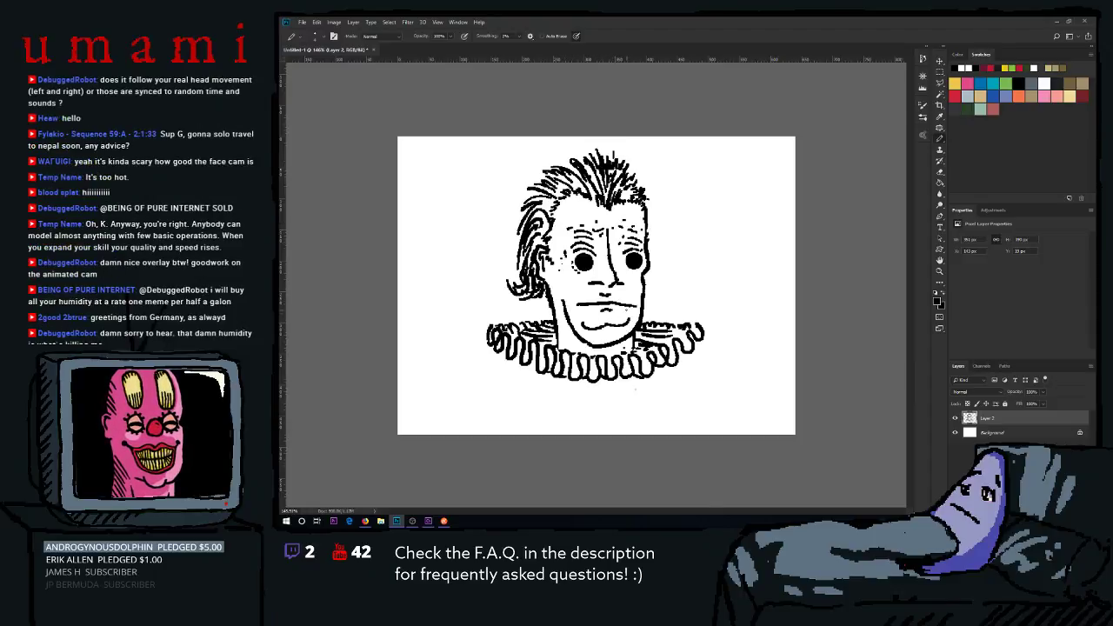
key(ctrl+z)
key(ctrl+z)
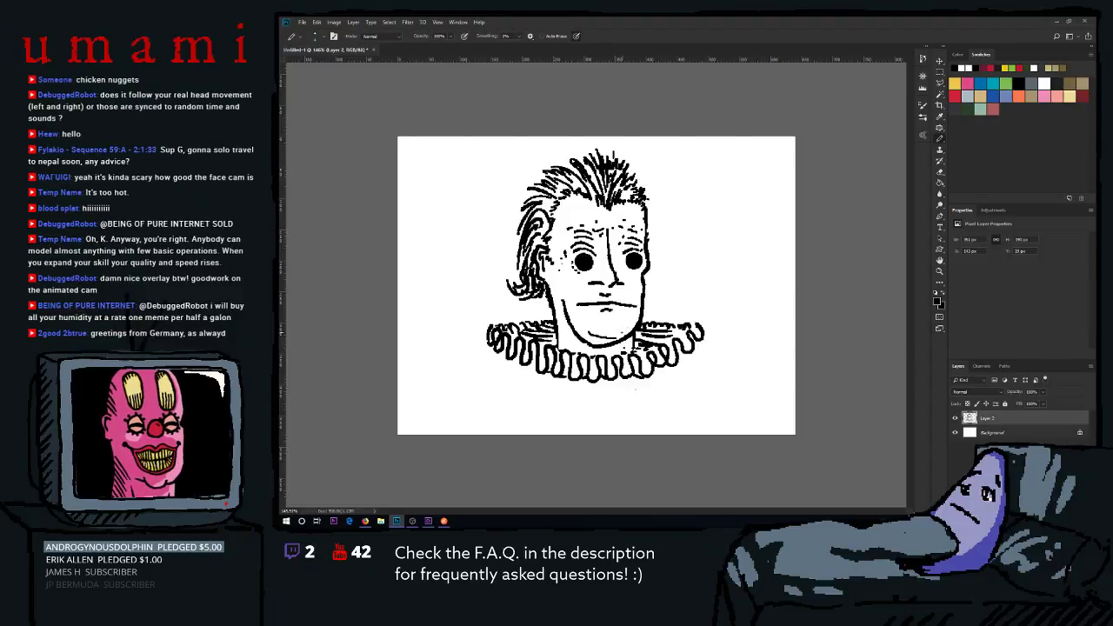
drag(606, 334, 615, 335)
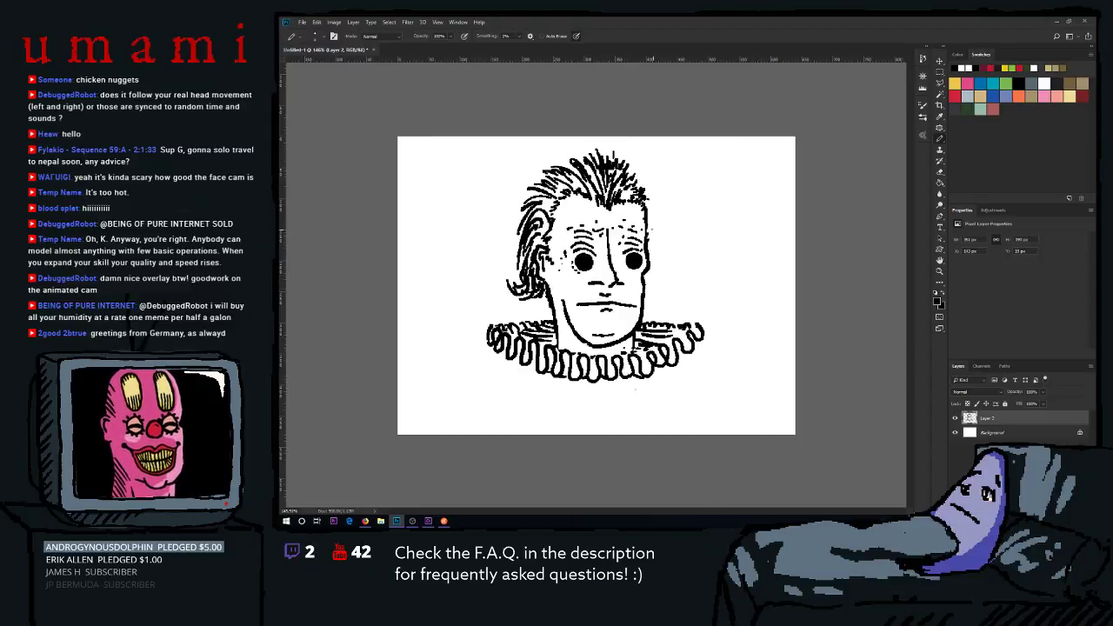
Draw a ribbed cylinder sticking out from the right side of the head at eye level, closed by a curved end.
mouse_move(648, 224)
mouse_down()
mouse_move(656, 274)
mouse_move(663, 236)
mouse_move(667, 278)
mouse_up()
drag(674, 233, 665, 277)
key(ctrl+alt+z)
key(ctrl+alt+z)
drag(677, 224, 680, 279)
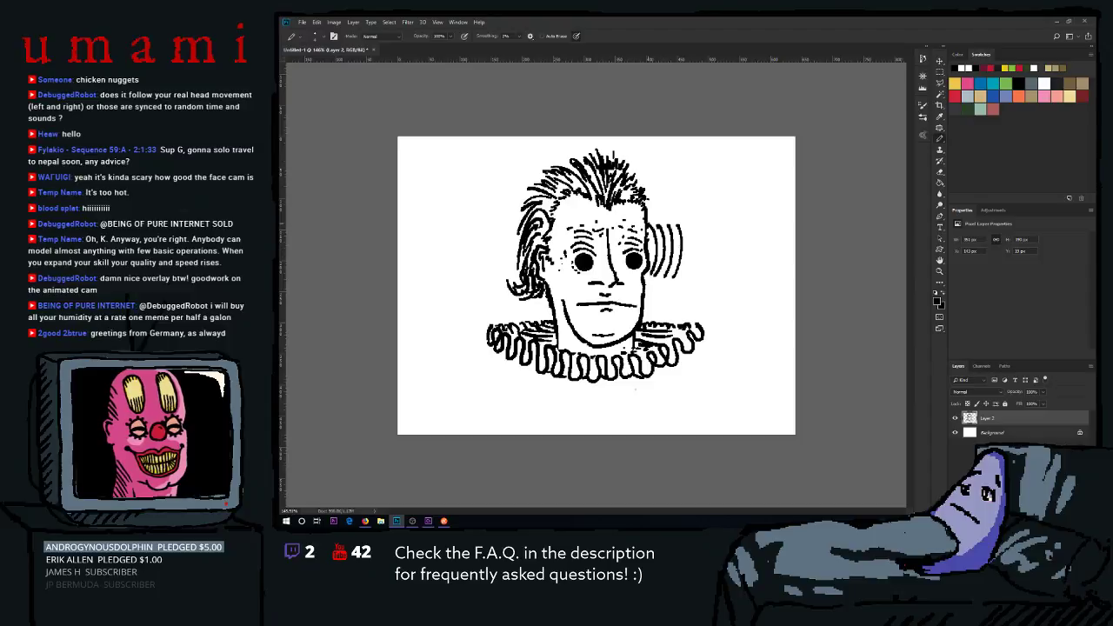
drag(649, 226, 681, 223)
drag(647, 276, 677, 276)
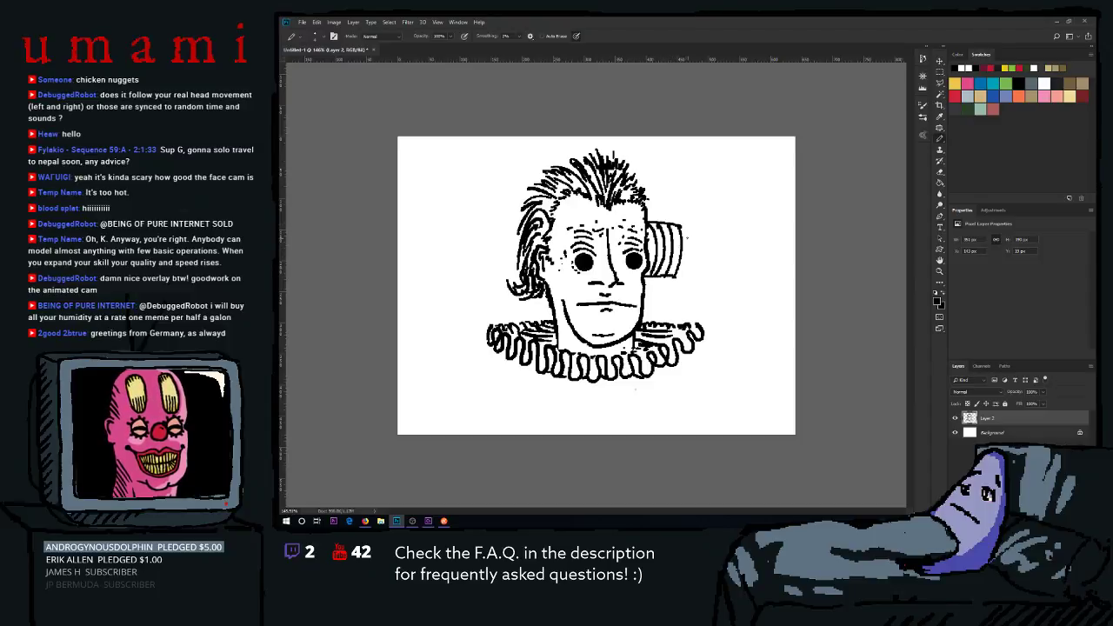
drag(685, 226, 687, 275)
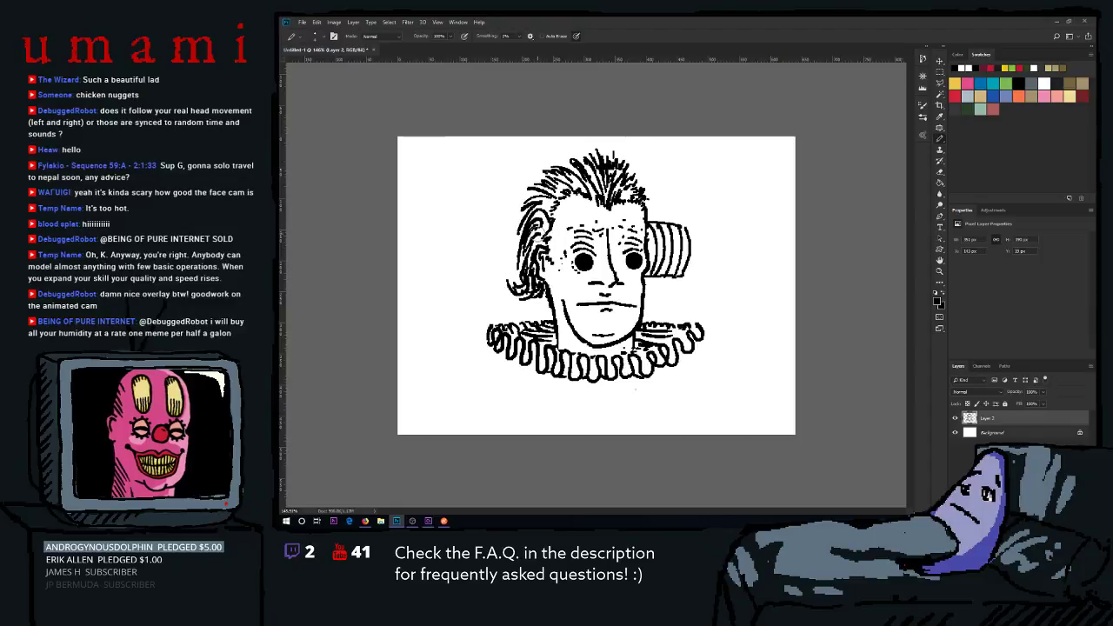
Erase the hair and ear on the left side of the head and redraw the head's edge there.
mouse_move(537, 233)
mouse_down()
mouse_move(537, 268)
mouse_move(521, 241)
mouse_move(513, 261)
mouse_move(526, 236)
mouse_up()
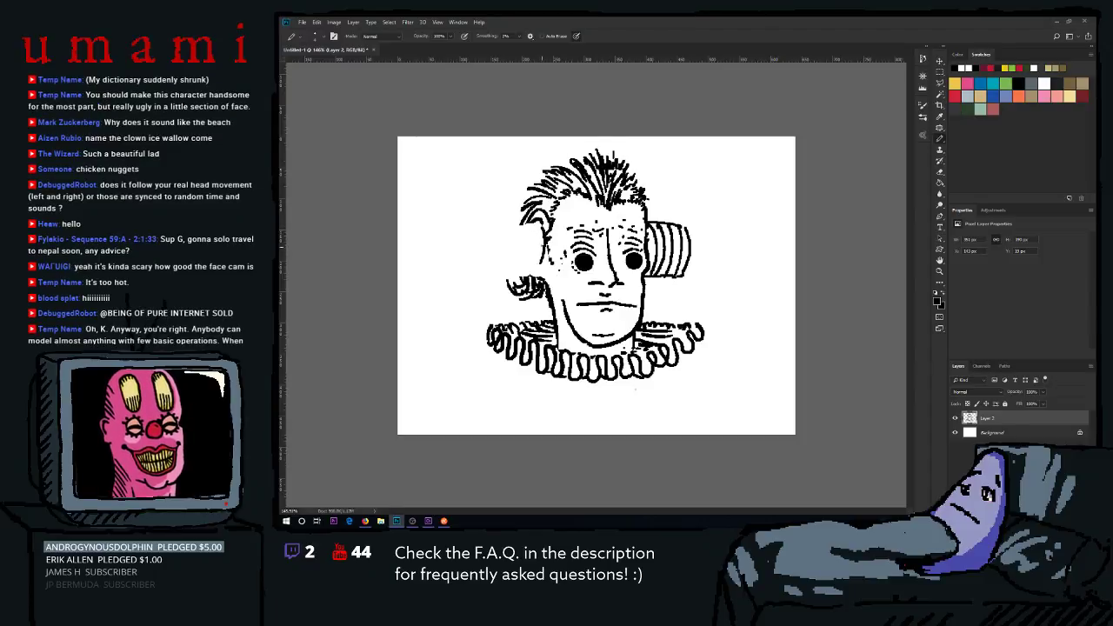
mouse_move(542, 234)
mouse_down()
mouse_move(545, 276)
mouse_move(547, 257)
mouse_up()
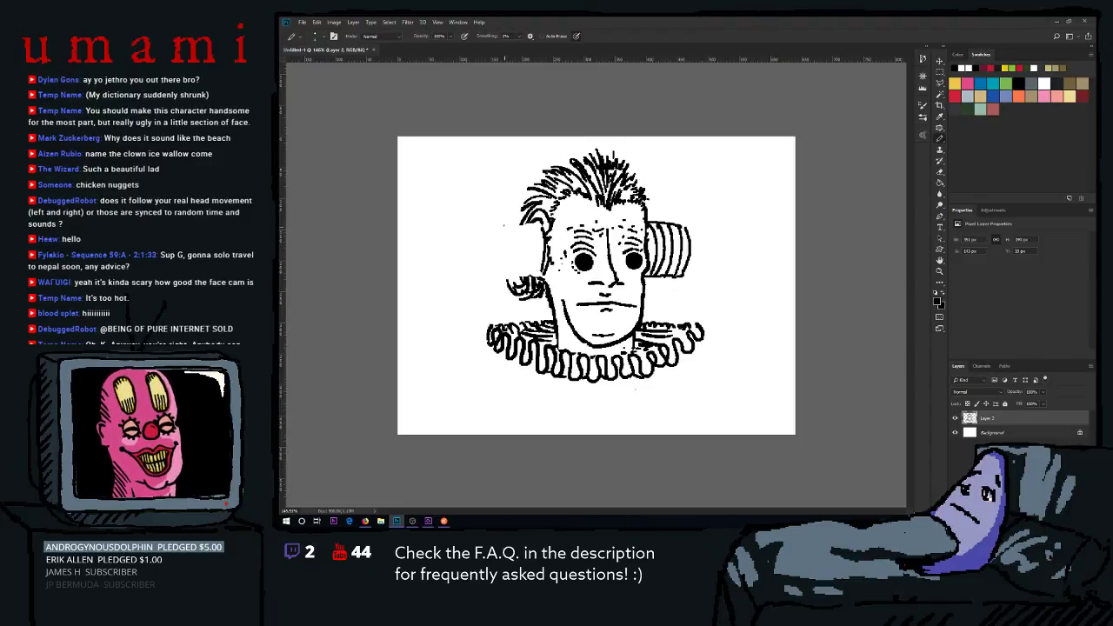
Draw a narrow upright ellipse left of the head at eye level as the end face of a second cylinder.
drag(504, 226, 505, 274)
key(ctrl+z)
drag(504, 227, 507, 272)
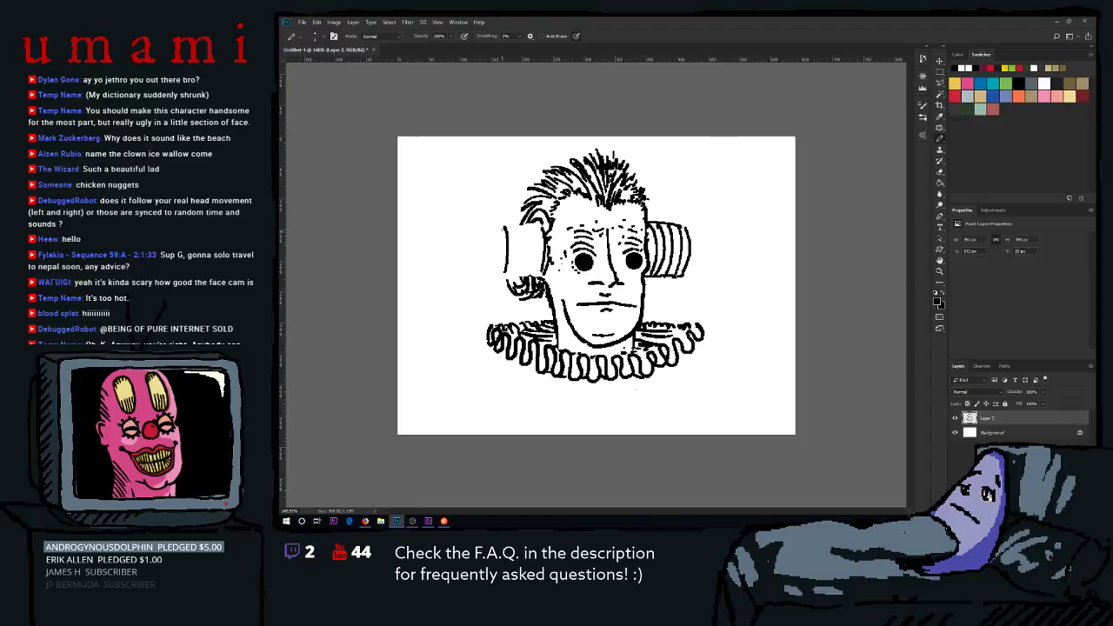
drag(503, 226, 504, 280)
key(ctrl+z)
mouse_move(503, 227)
mouse_down()
mouse_move(496, 271)
mouse_move(506, 270)
mouse_up()
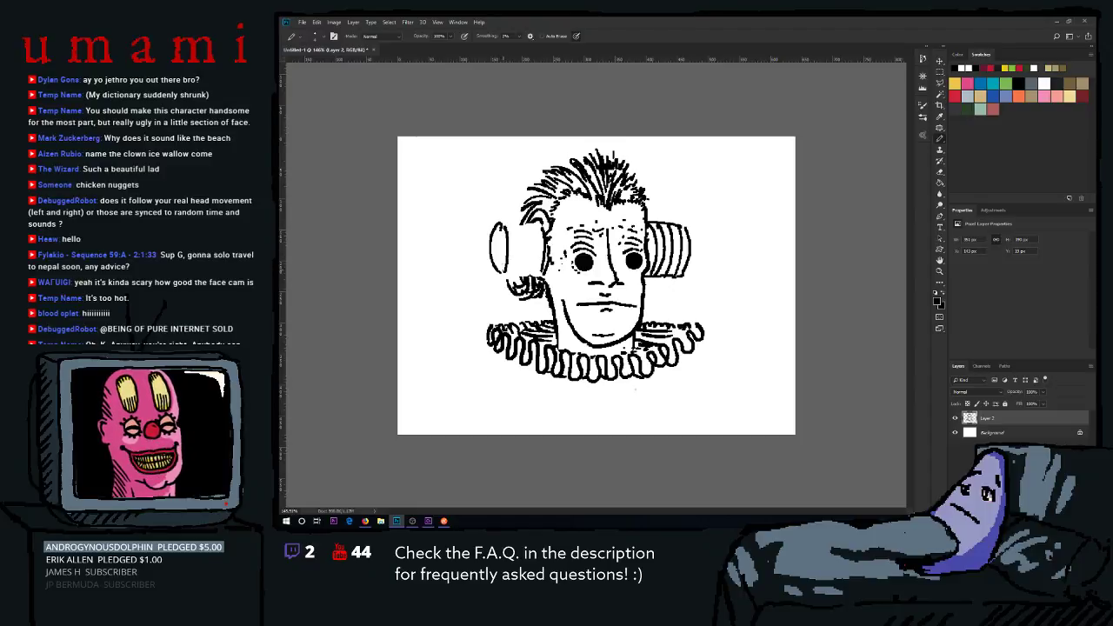
key(ctrl+z)
drag(503, 223, 503, 280)
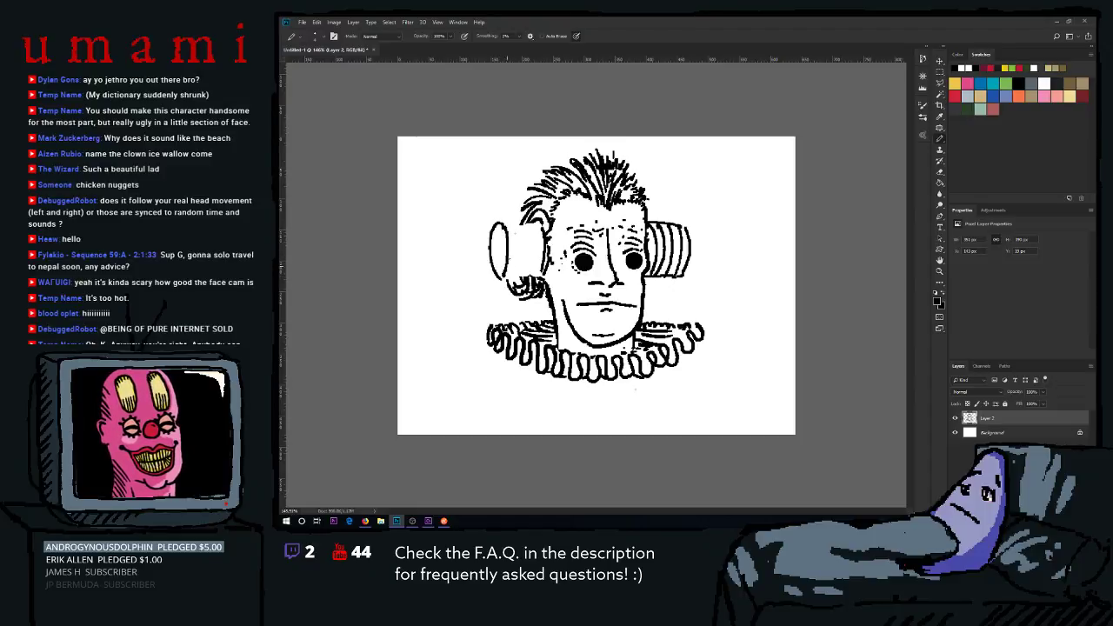
Join the ellipse to the left side of the head with straight upper and lower cylinder edges.
drag(501, 224, 544, 225)
key(ctrl+z)
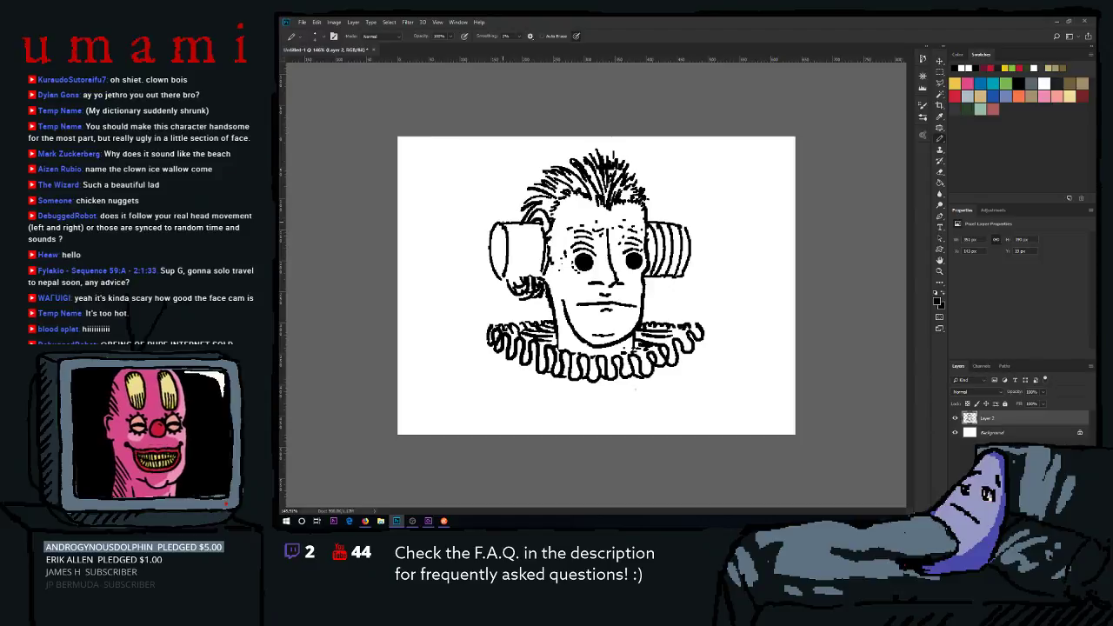
drag(499, 274, 541, 274)
key(ctrl+z)
Fill the left cylinder with evenly spaced curved ribs and darken the inside of its end face.
drag(510, 223, 514, 272)
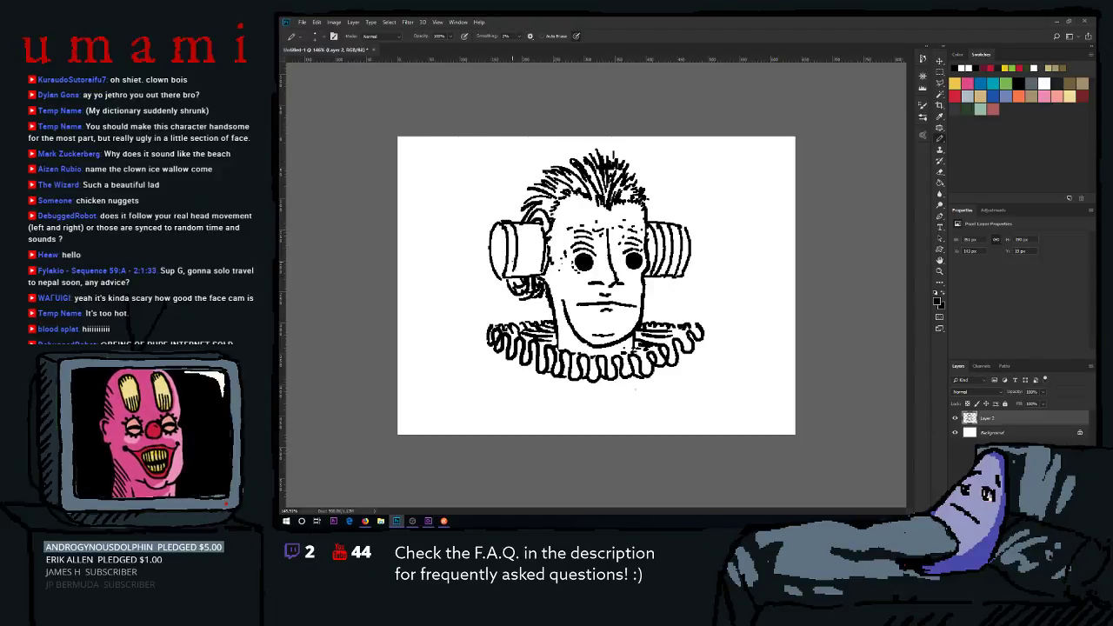
key(ctrl+z)
mouse_move(511, 224)
mouse_down()
mouse_move(513, 276)
mouse_move(522, 276)
mouse_up()
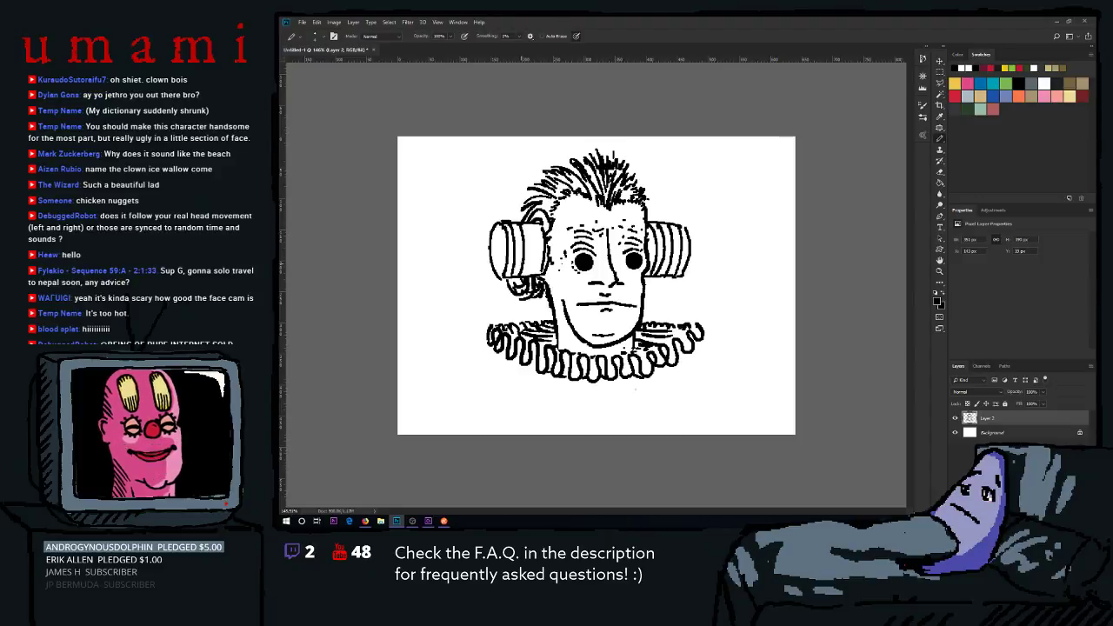
drag(528, 223, 540, 275)
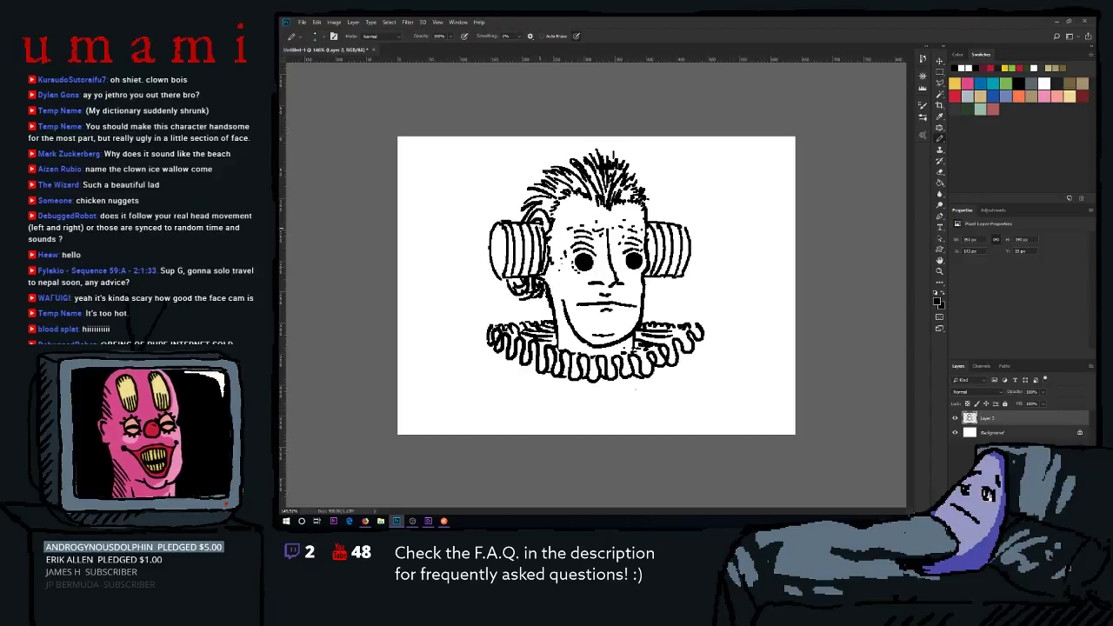
key(ctrl+z)
drag(537, 225, 539, 275)
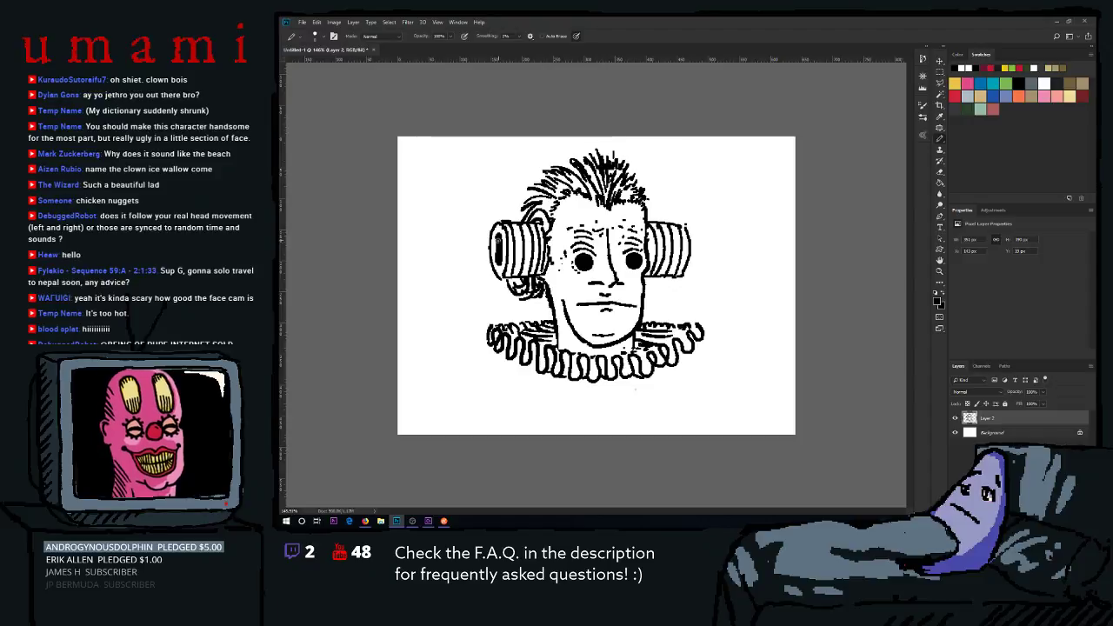
Darken the inside of the left cylinder's end face, and replace the rounded jaw with an angular jawline and squared chin.
drag(497, 252, 499, 264)
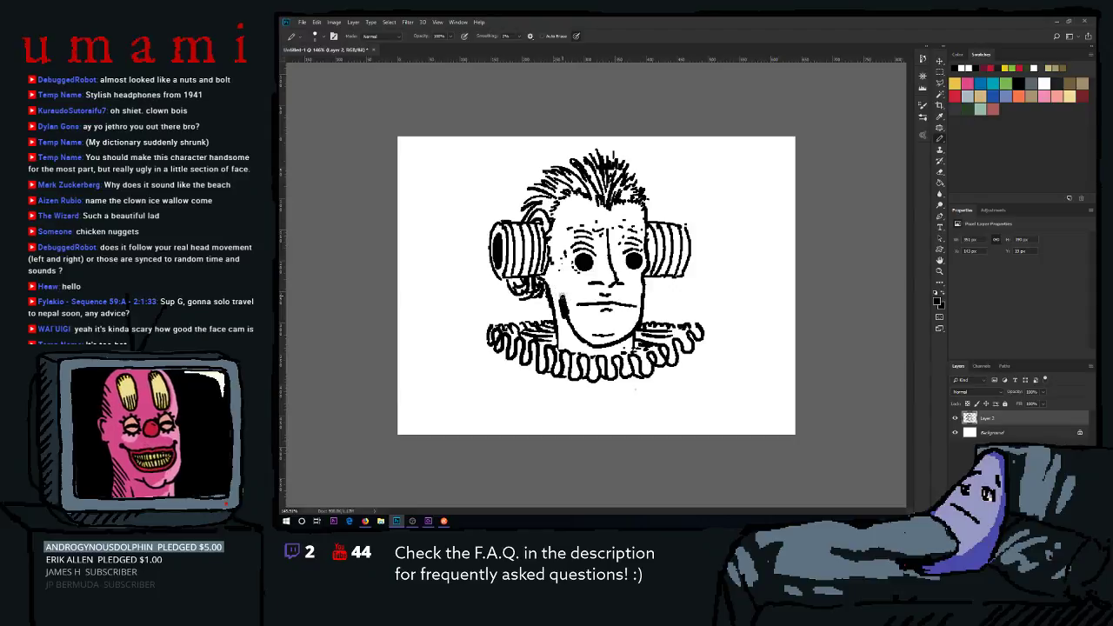
mouse_move(561, 295)
mouse_down()
mouse_move(571, 332)
mouse_move(596, 348)
mouse_move(630, 333)
mouse_move(645, 306)
mouse_up()
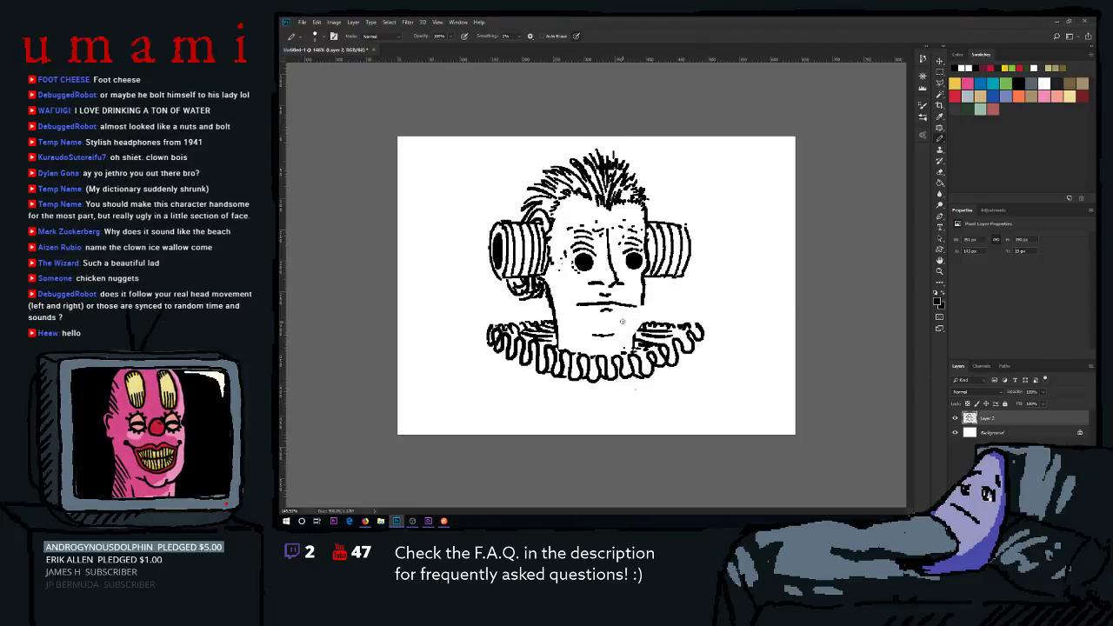
mouse_move(620, 323)
mouse_down()
mouse_move(617, 324)
mouse_move(623, 334)
mouse_move(642, 311)
mouse_move(626, 328)
mouse_move(645, 308)
mouse_up()
key(ctrl+z)
key(ctrl+z)
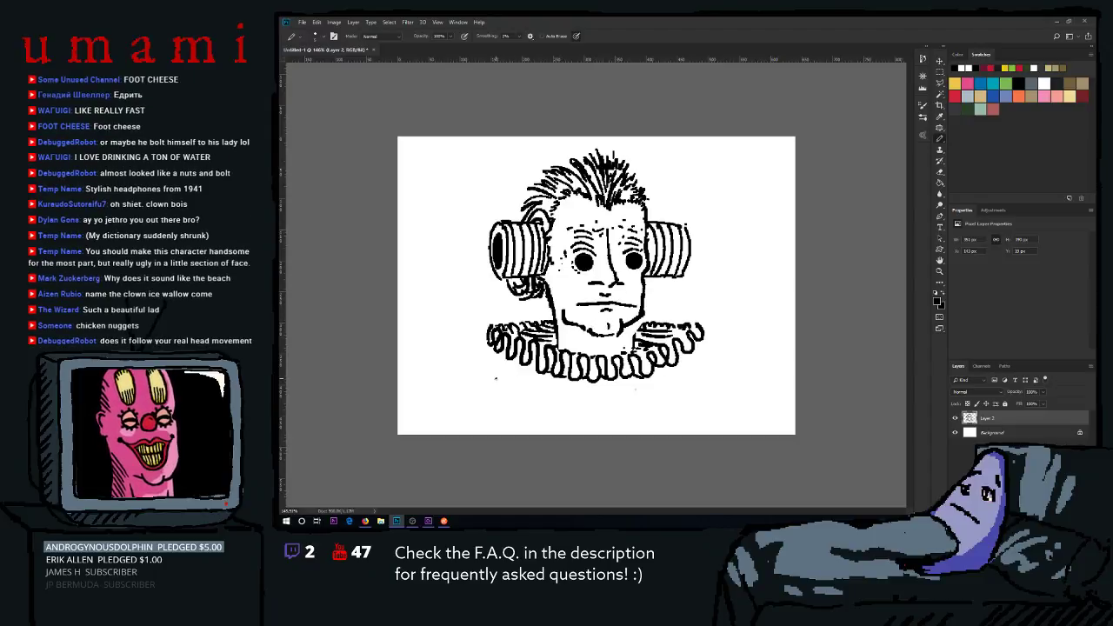
Add short vertical frown lines between the brows above the nose.
right_click(663, 283)
key(Escape)
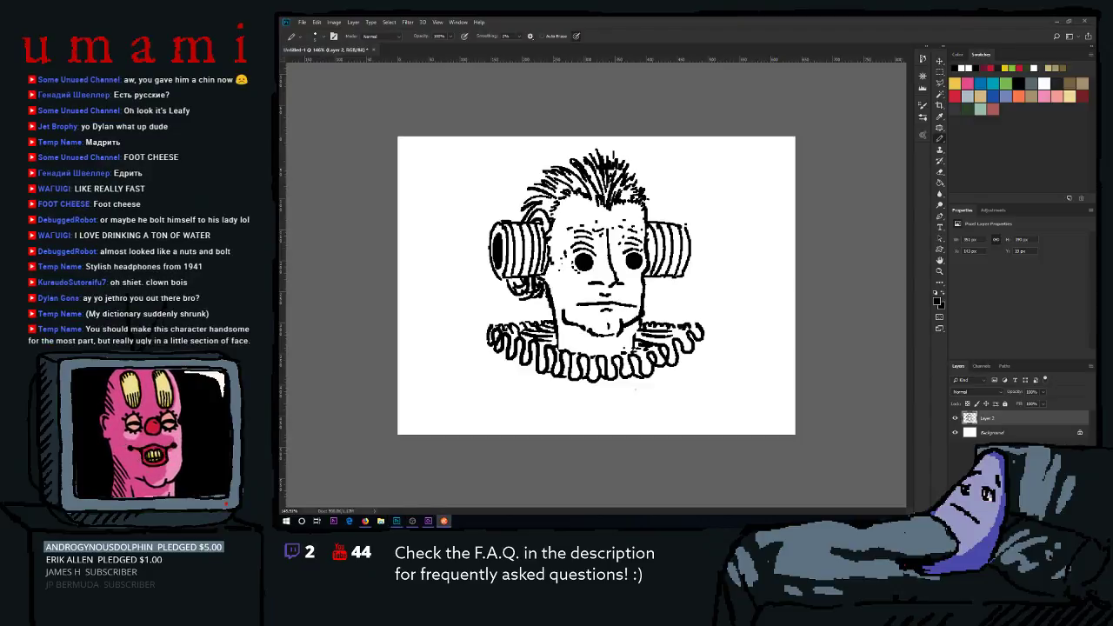
click(706, 110)
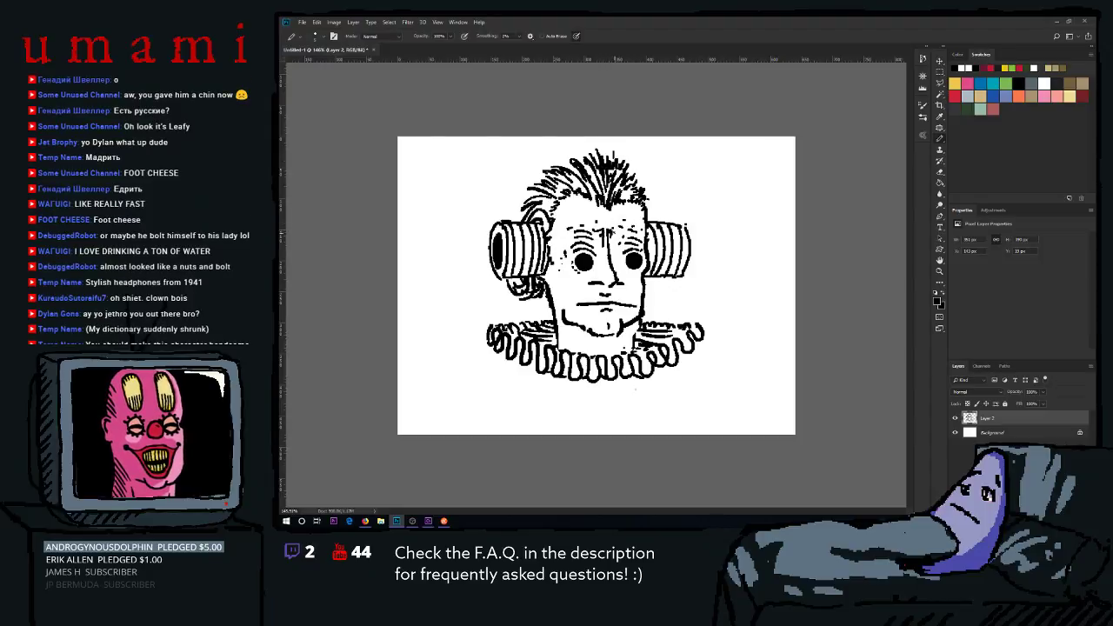
mouse_move(611, 227)
mouse_down()
mouse_move(618, 243)
mouse_move(594, 242)
mouse_move(625, 247)
mouse_up()
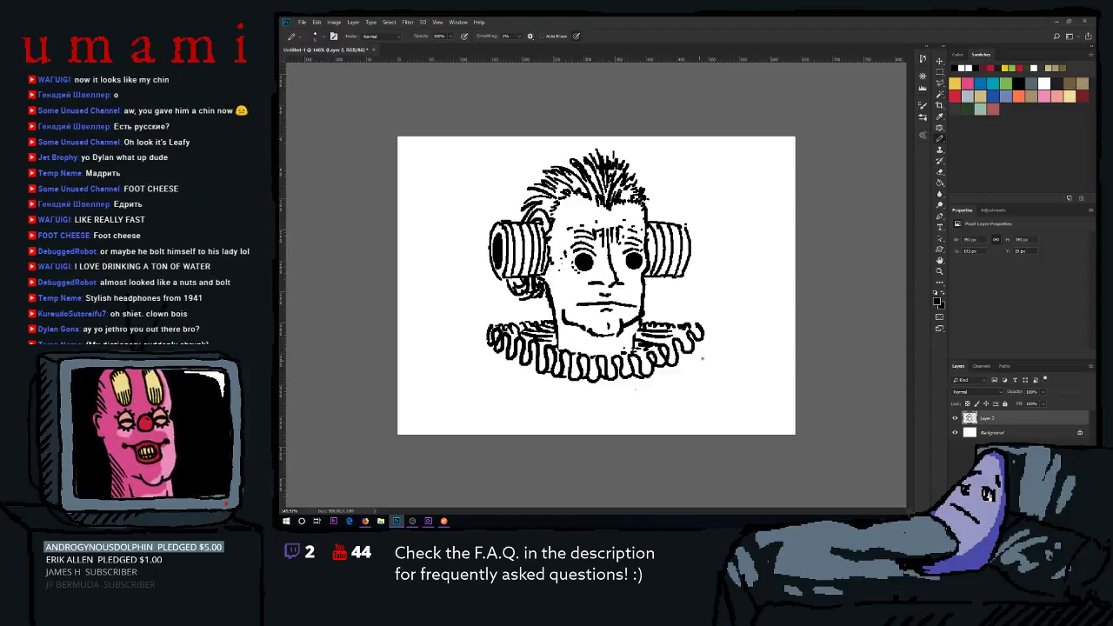
drag(699, 342, 800, 392)
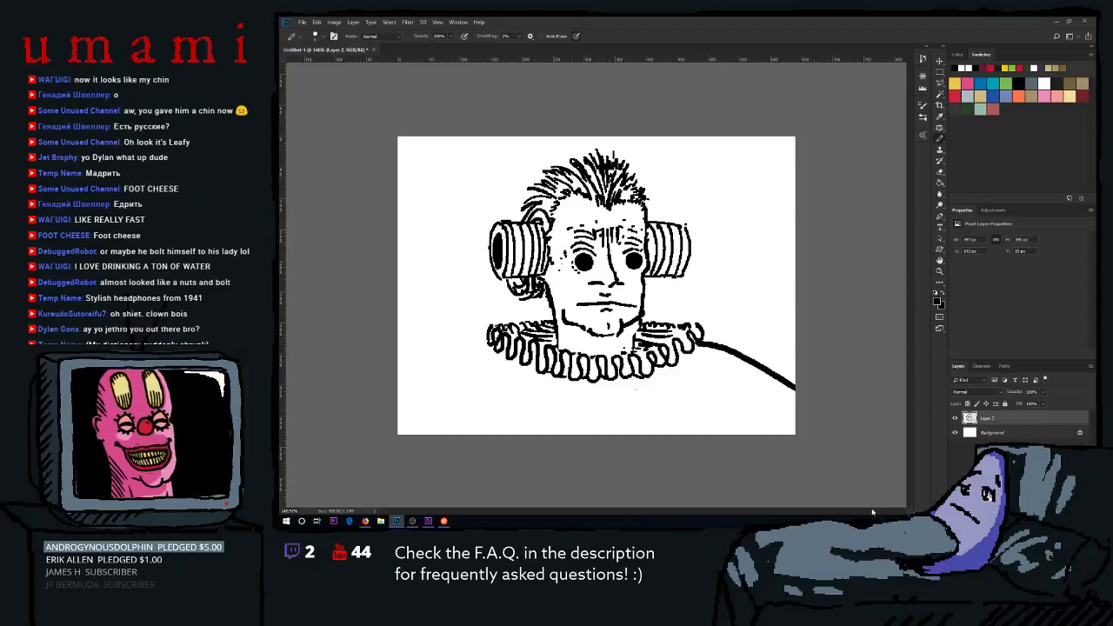
drag(486, 341, 393, 366)
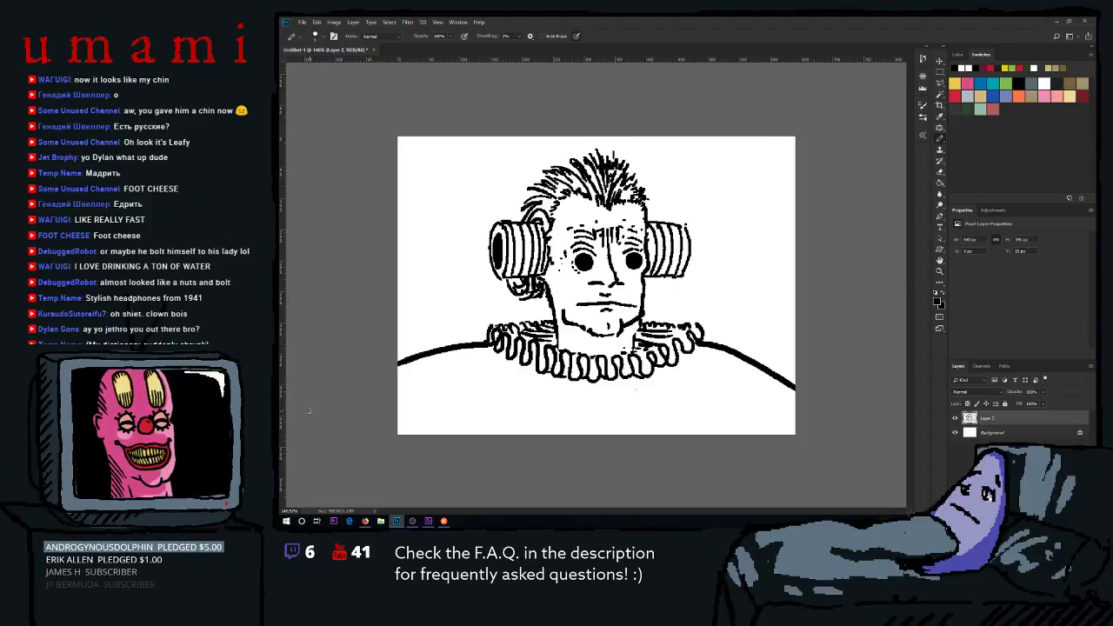
key(ctrl+z)
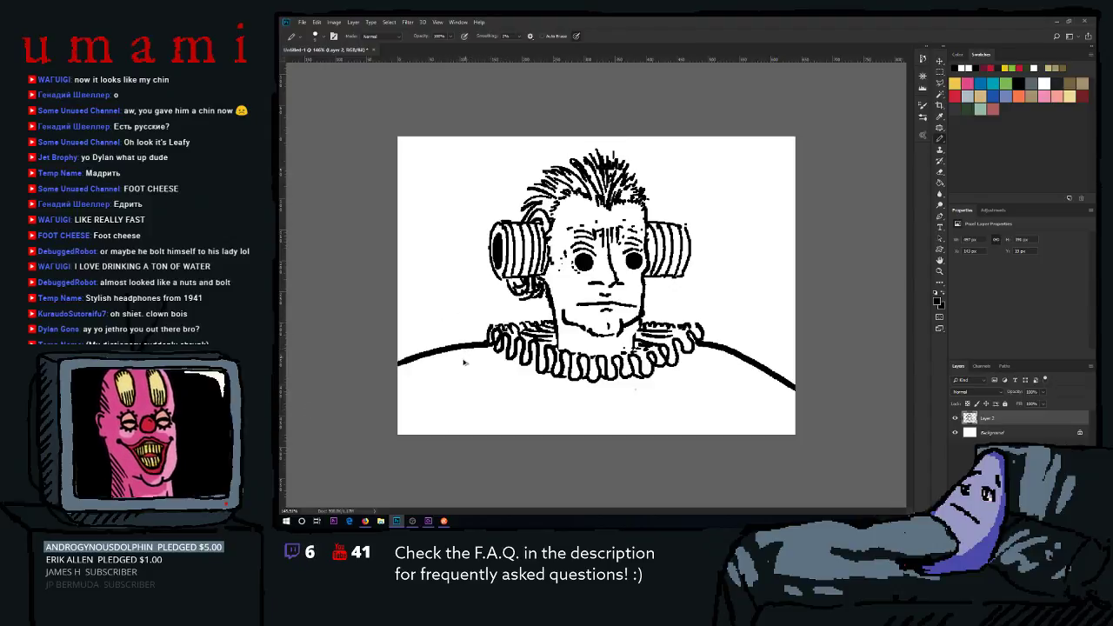
drag(489, 346, 409, 389)
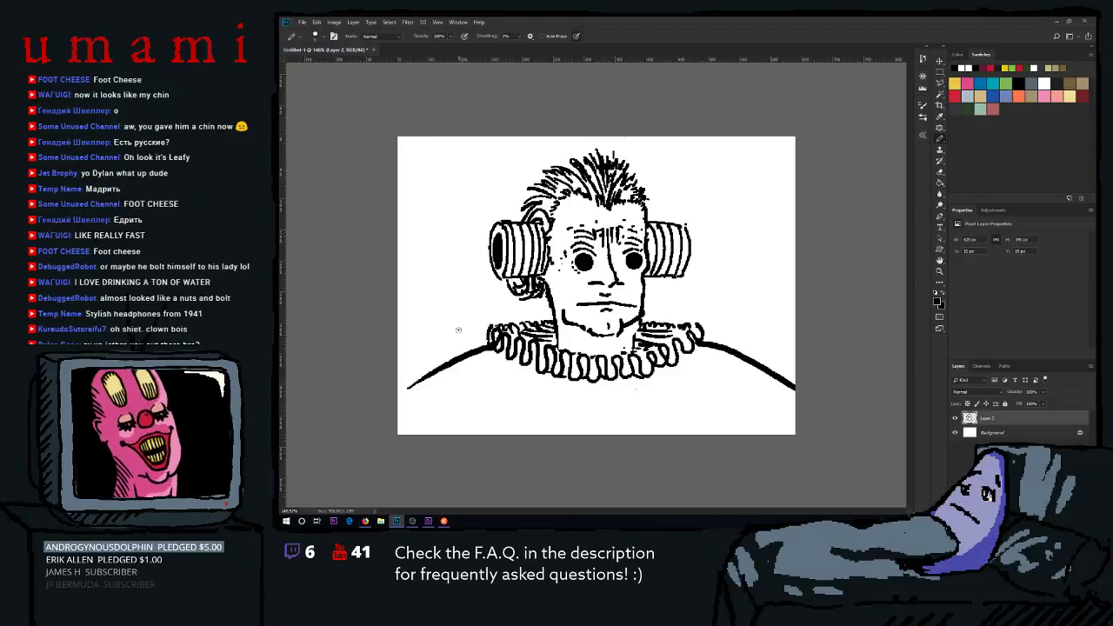
key(ctrl+z)
key(ctrl+z)
Draw thick shoulder lines sloping from both sides of the collar to the canvas edges, with a shorter arm line below each.
drag(492, 348, 354, 445)
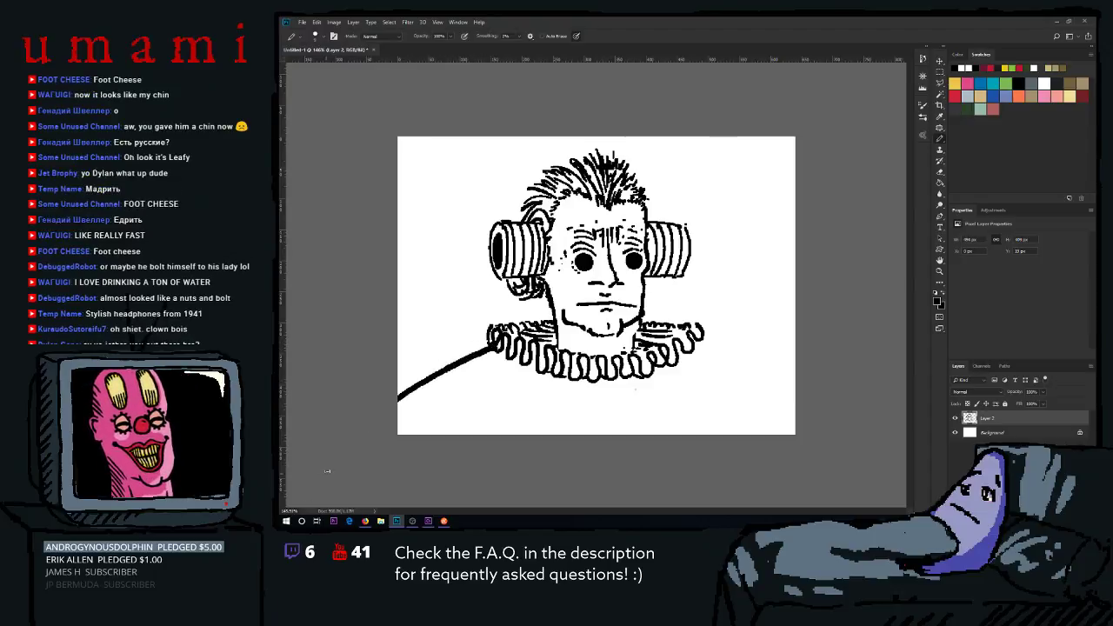
drag(696, 341, 796, 377)
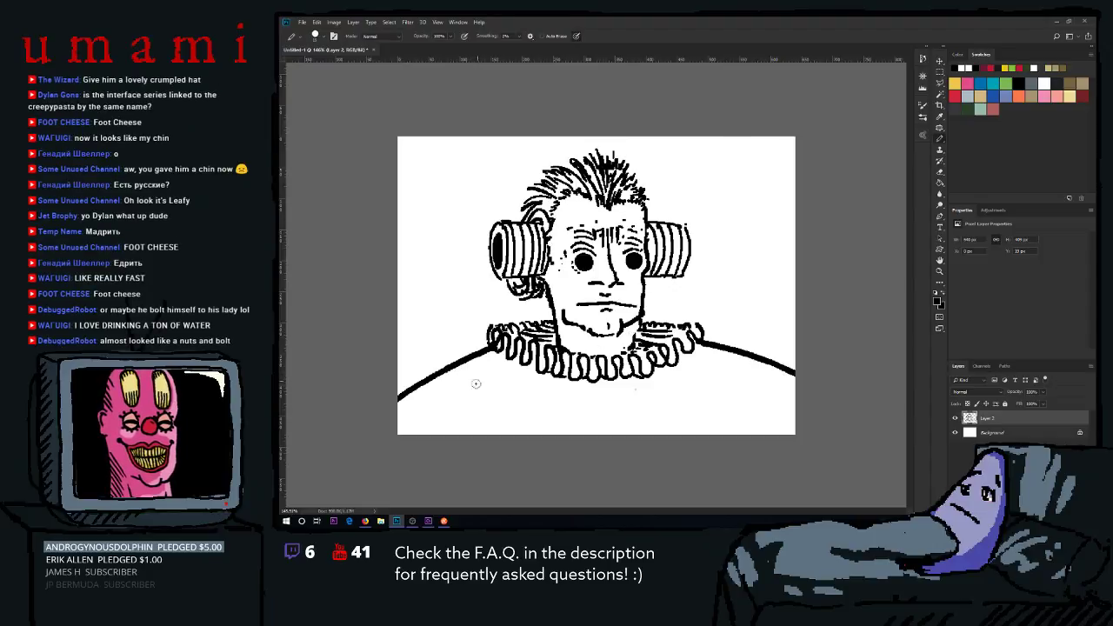
drag(424, 432, 489, 396)
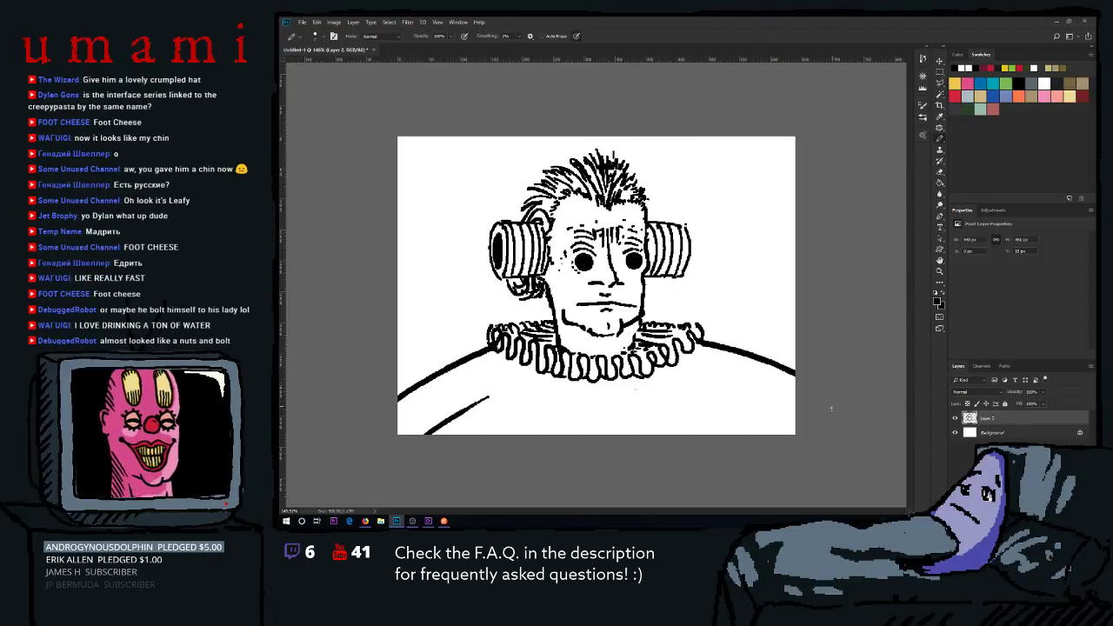
drag(830, 408, 736, 385)
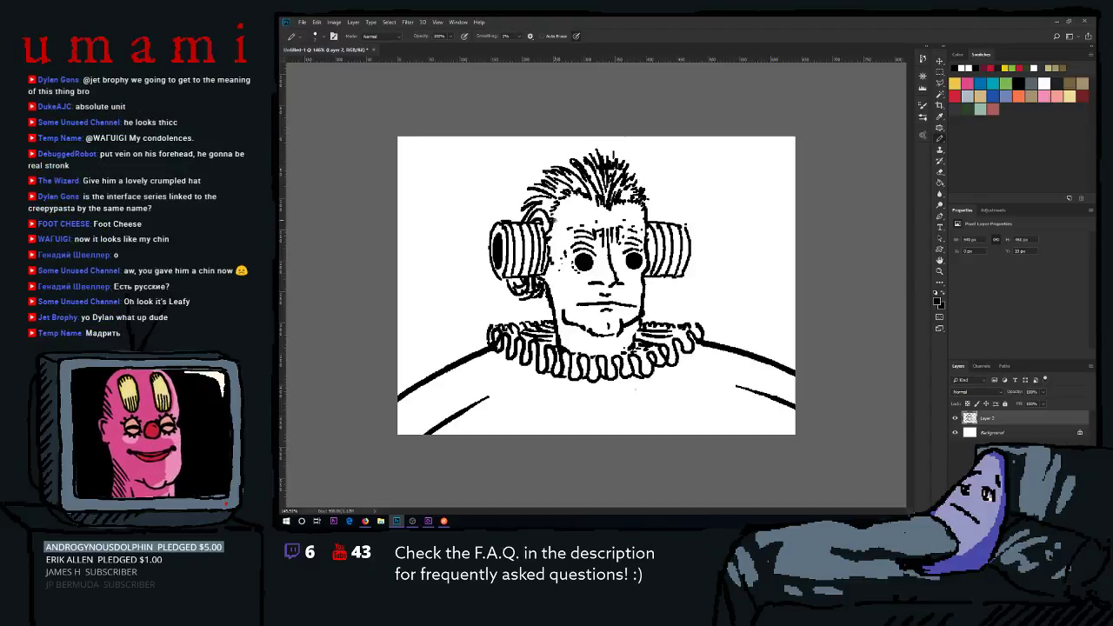
Add short strokes along the hairline at the left temple.
drag(555, 215, 562, 232)
key(ctrl+alt+z)
key(ctrl+alt+z)
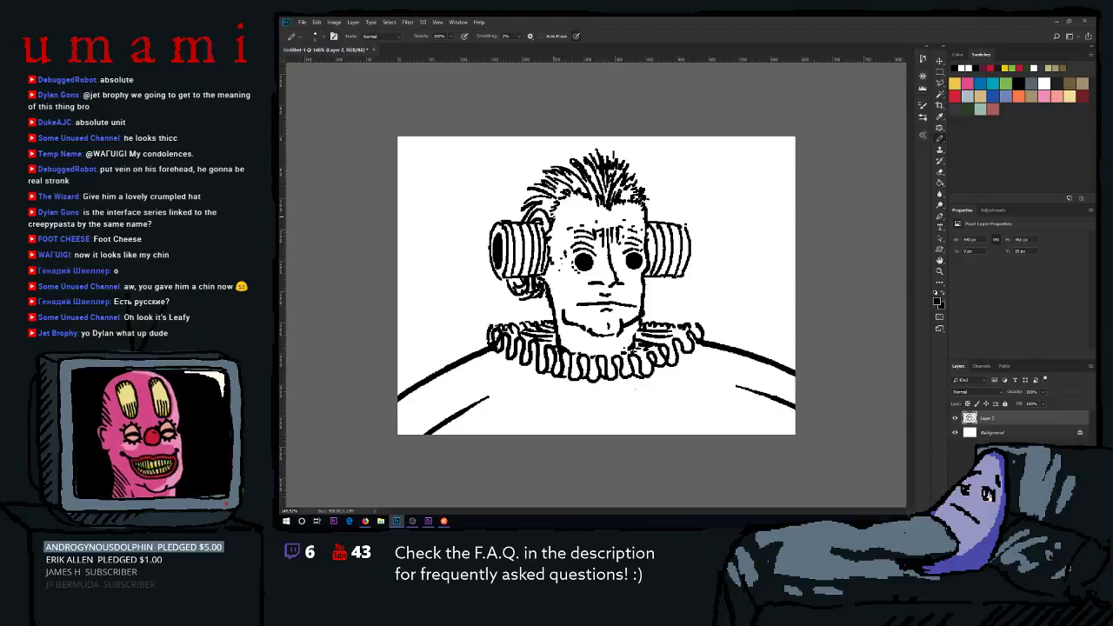
drag(553, 214, 565, 232)
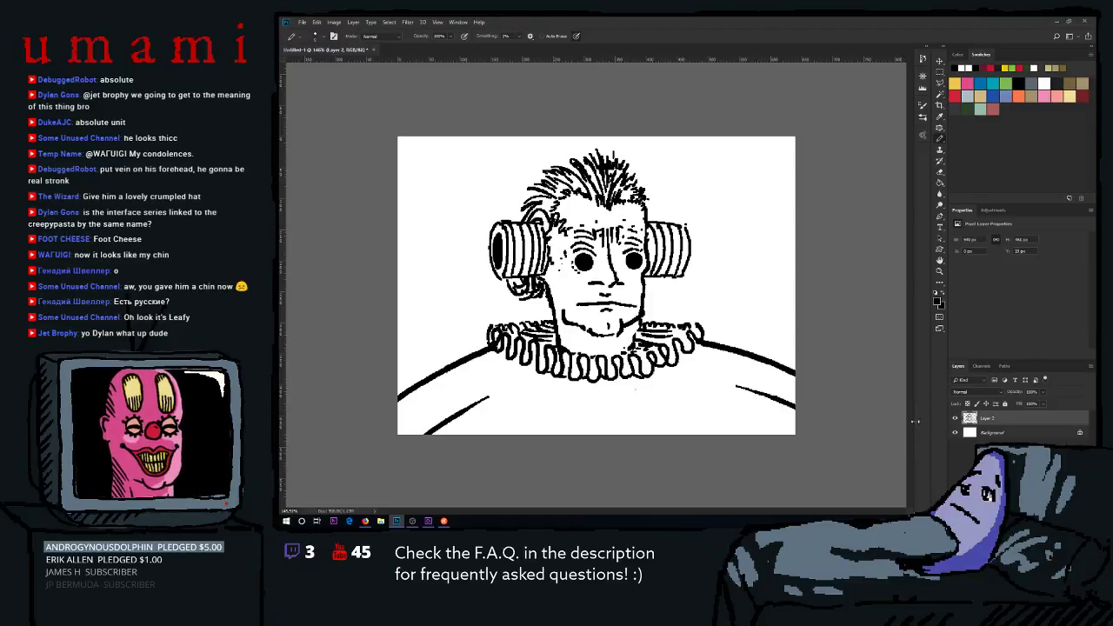
Create a new layer above Layer 2 and set the drawing colour to white.
key(ctrl+shift+alt+n)
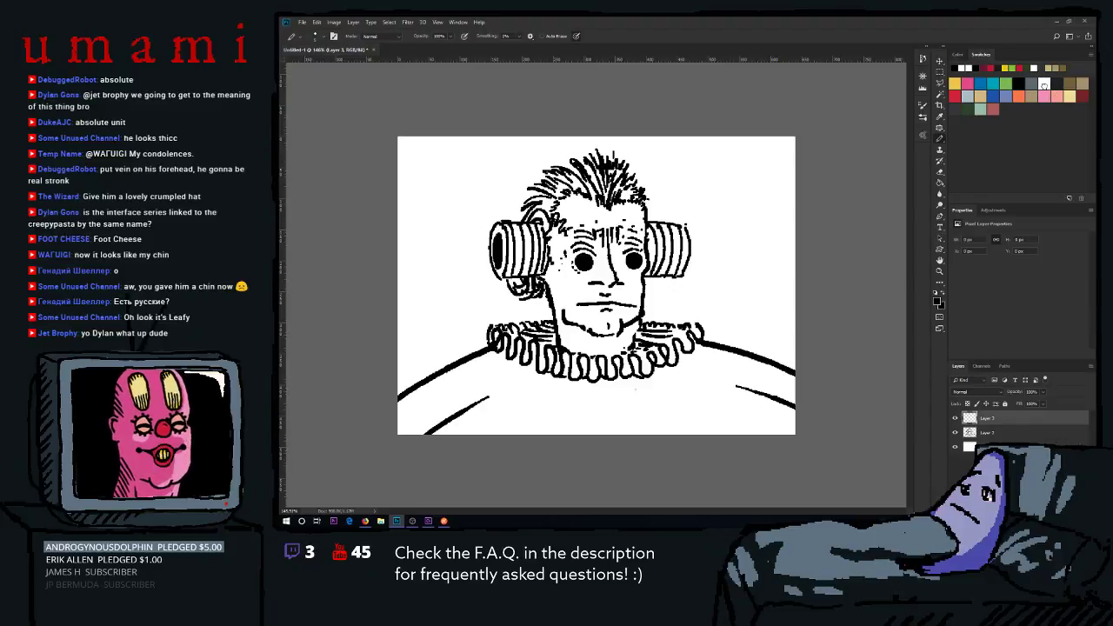
click(957, 67)
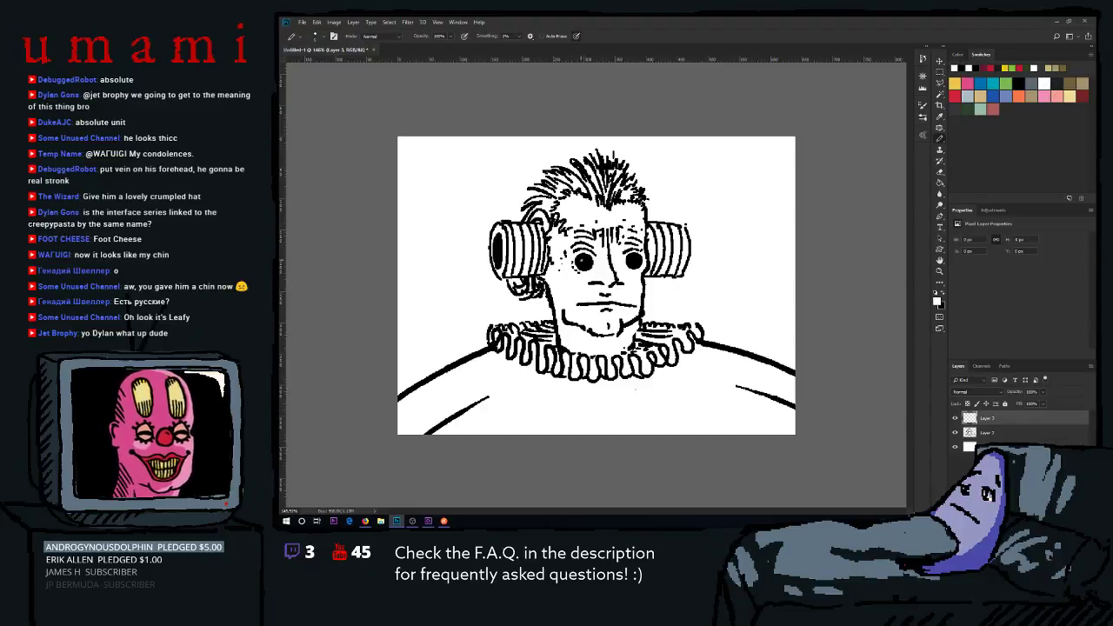
click(627, 237)
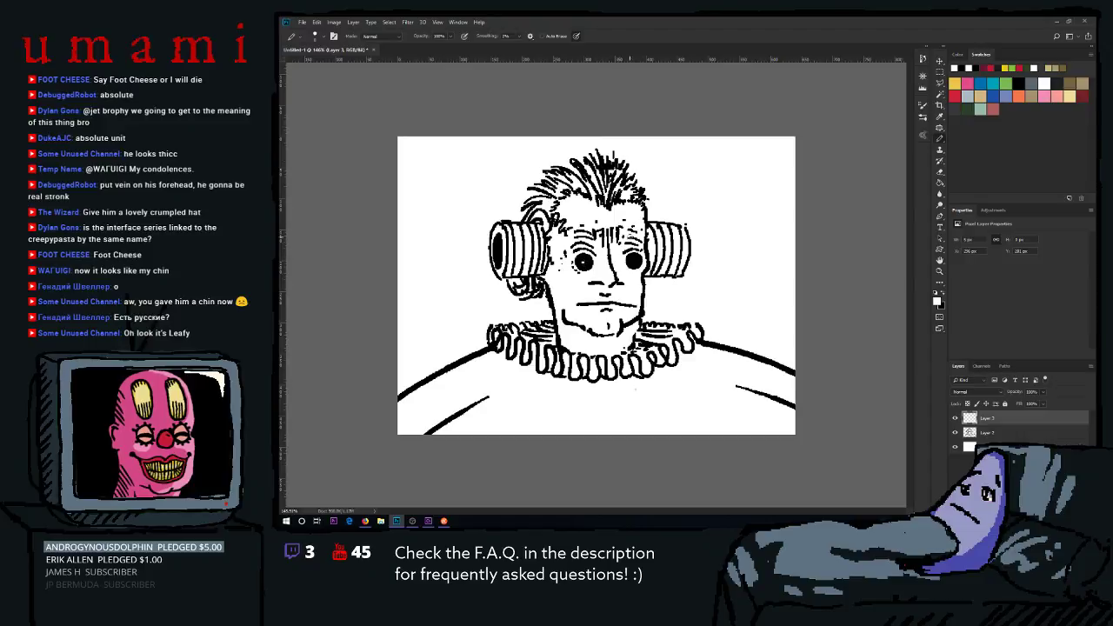
click(648, 237)
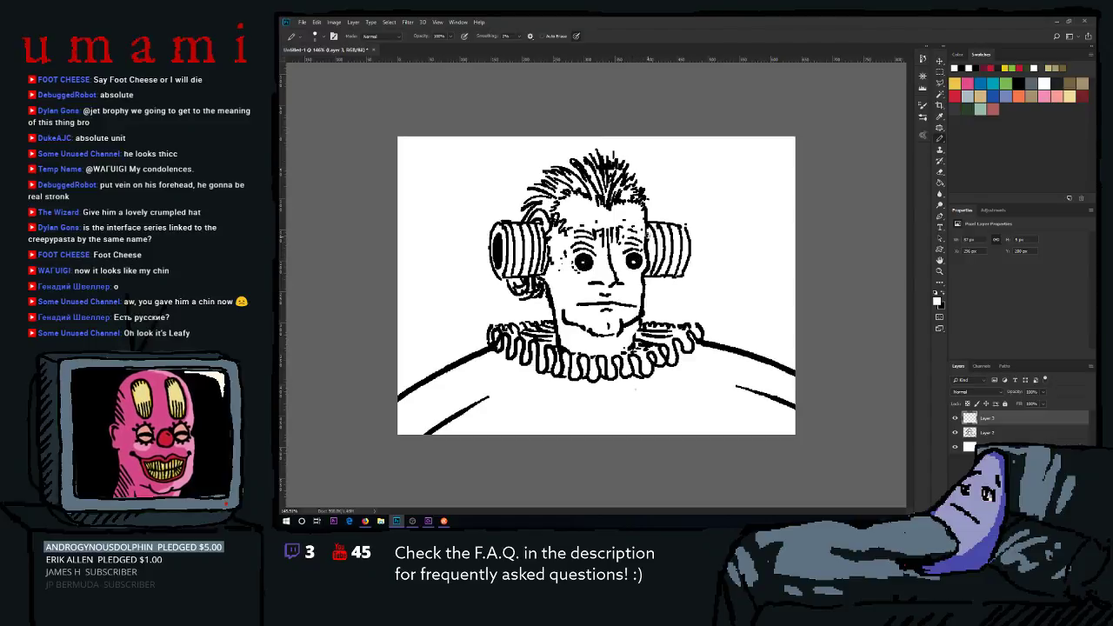
key(ctrl+z)
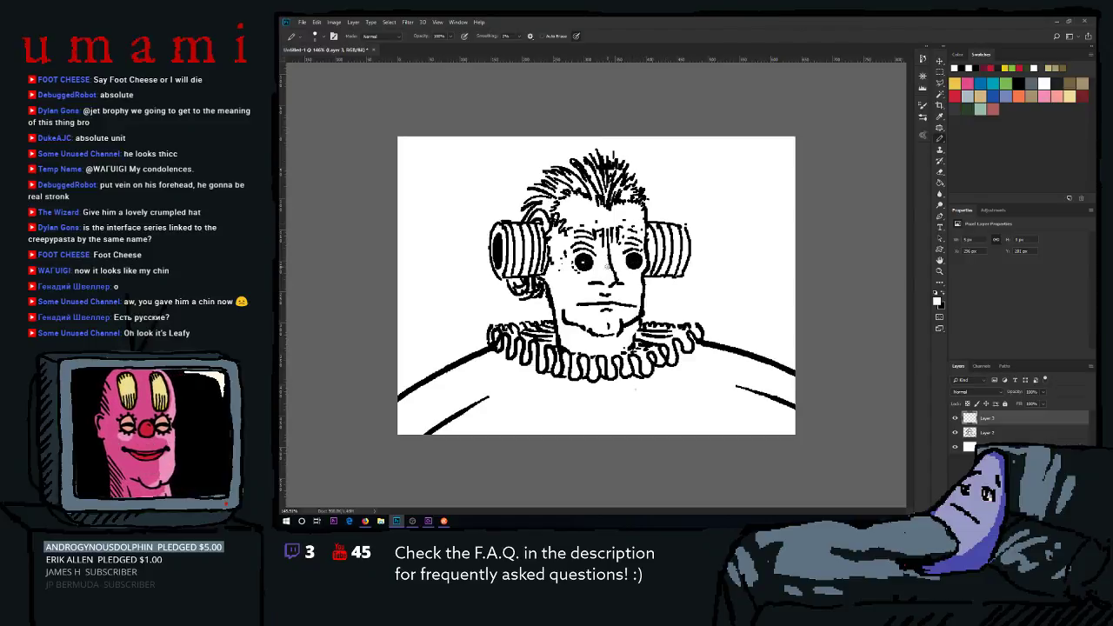
scroll(609, 263, up, 3)
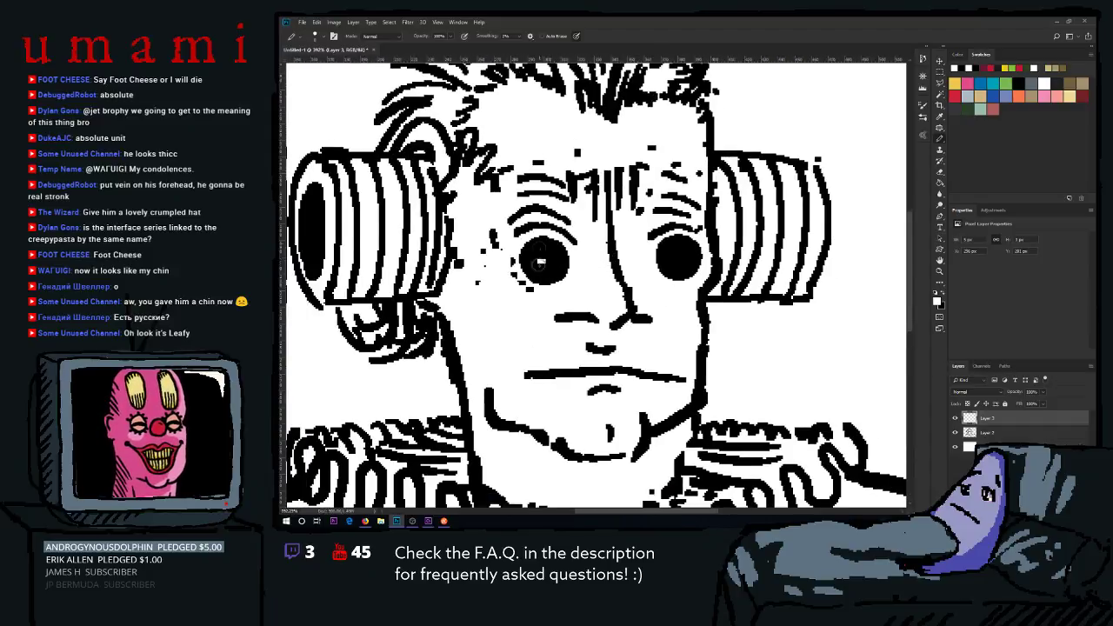
scroll(539, 263, down, 5)
scroll(565, 252, up, 4)
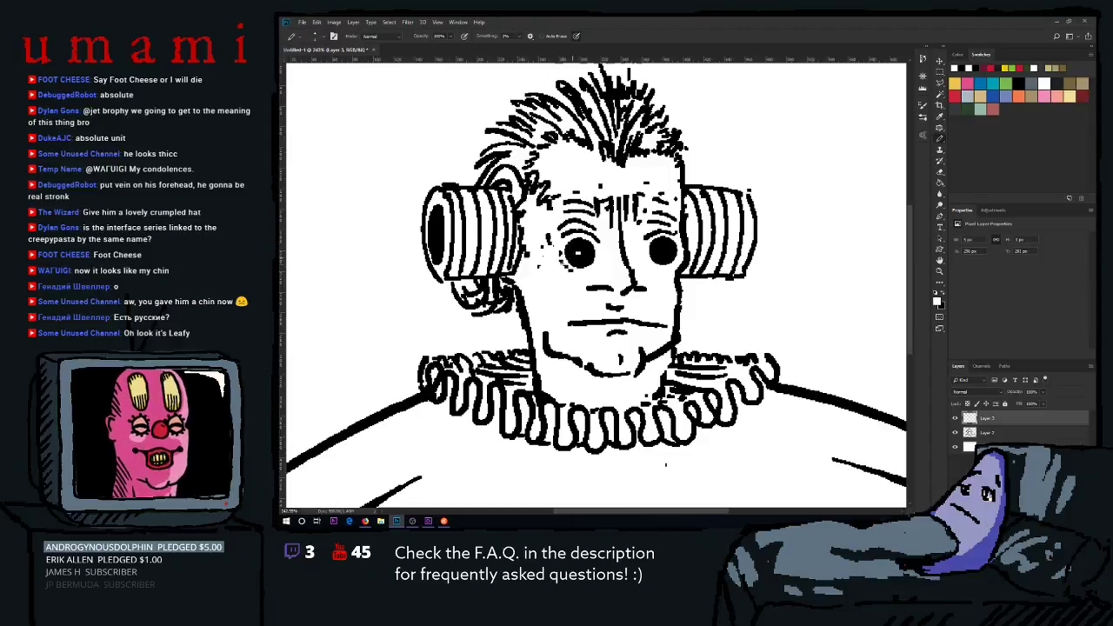
key(ctrl+z)
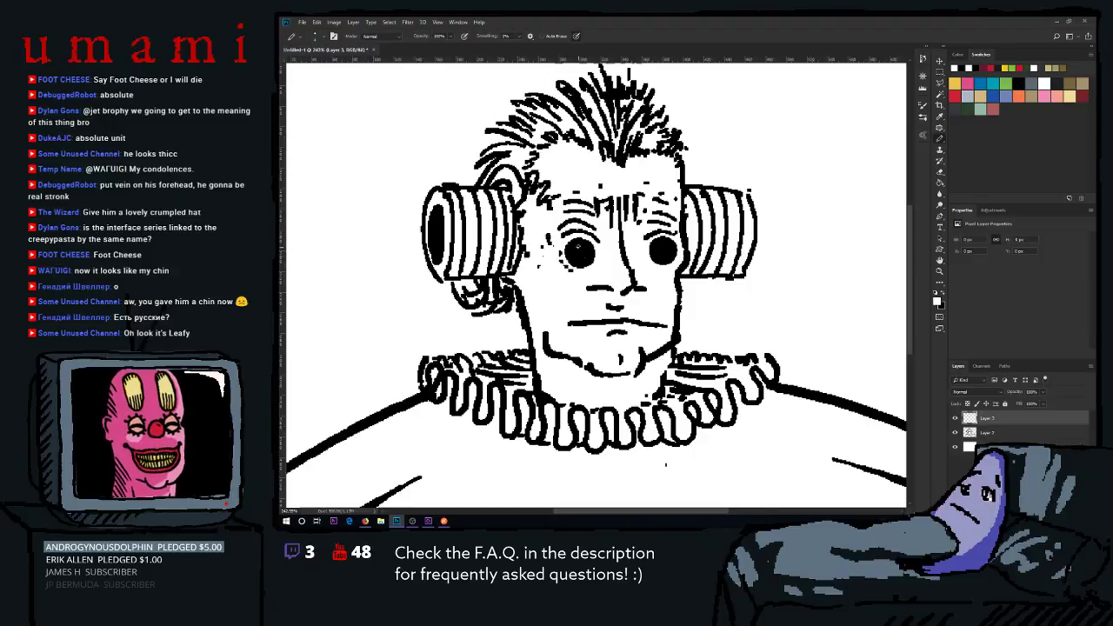
drag(580, 244, 580, 261)
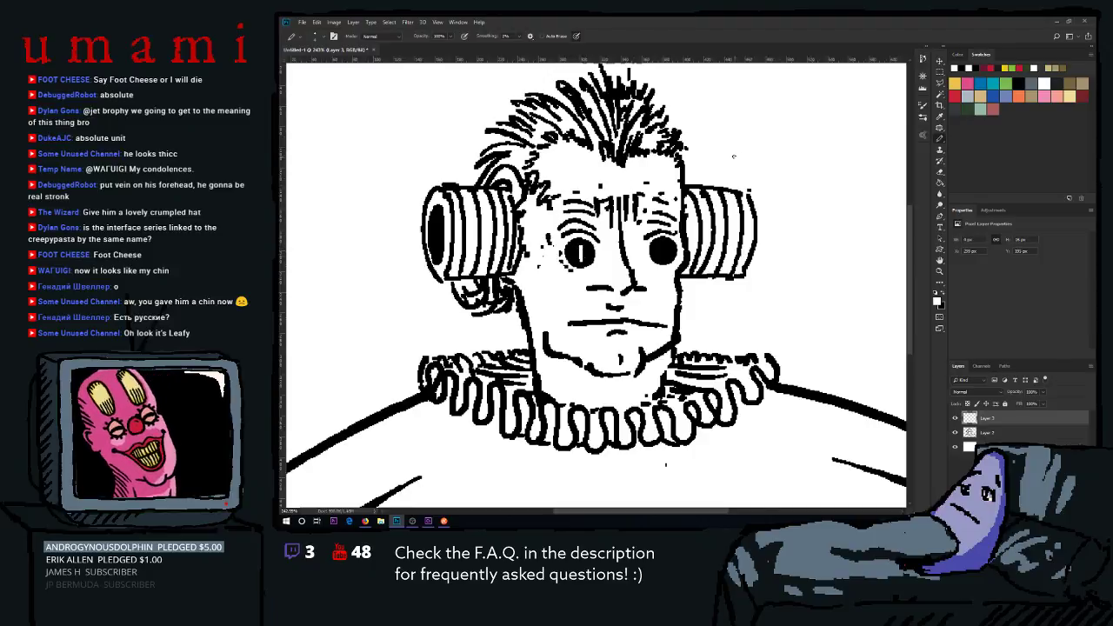
key(ctrl+z)
drag(570, 252, 589, 252)
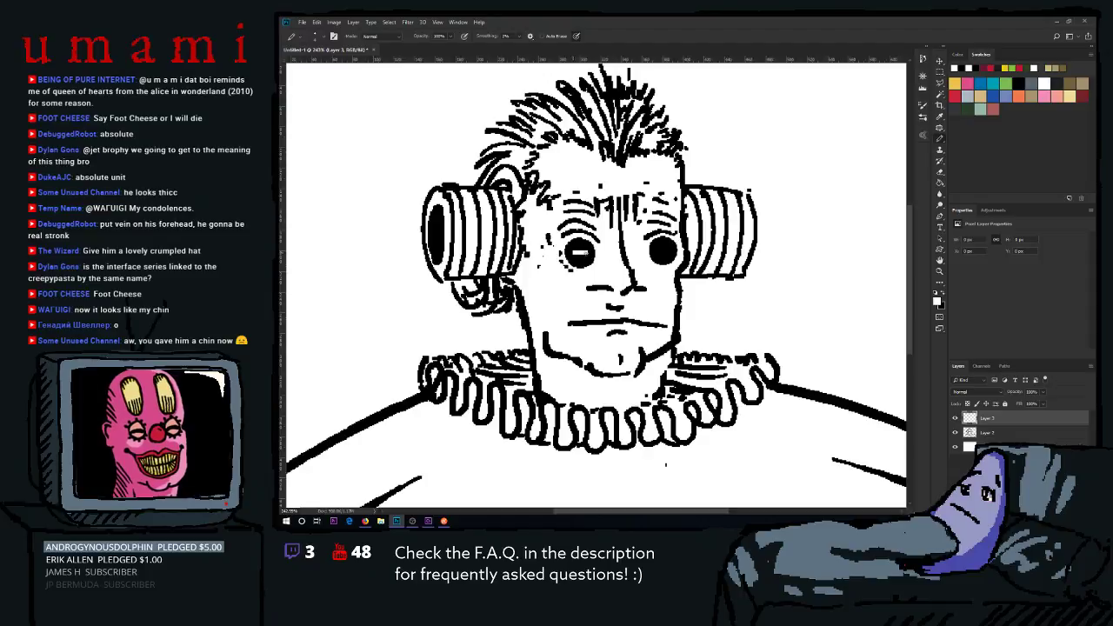
key(ctrl+z)
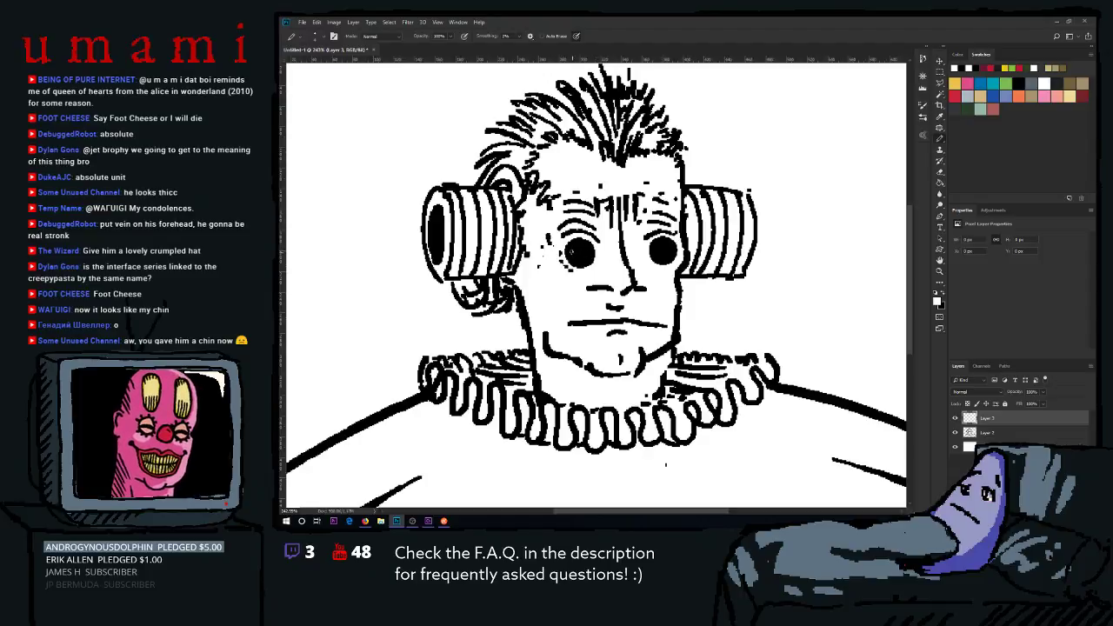
Draw a short horizontal white bar across each black eye and split it in the middle with black into two dots.
drag(569, 252, 668, 251)
key(ctrl+z)
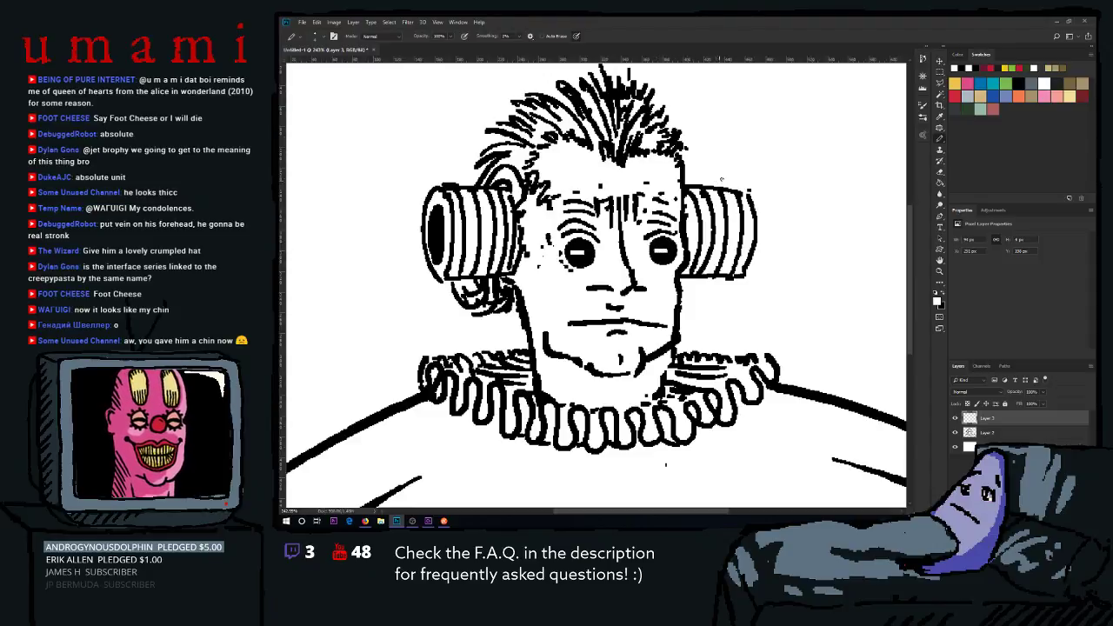
click(961, 67)
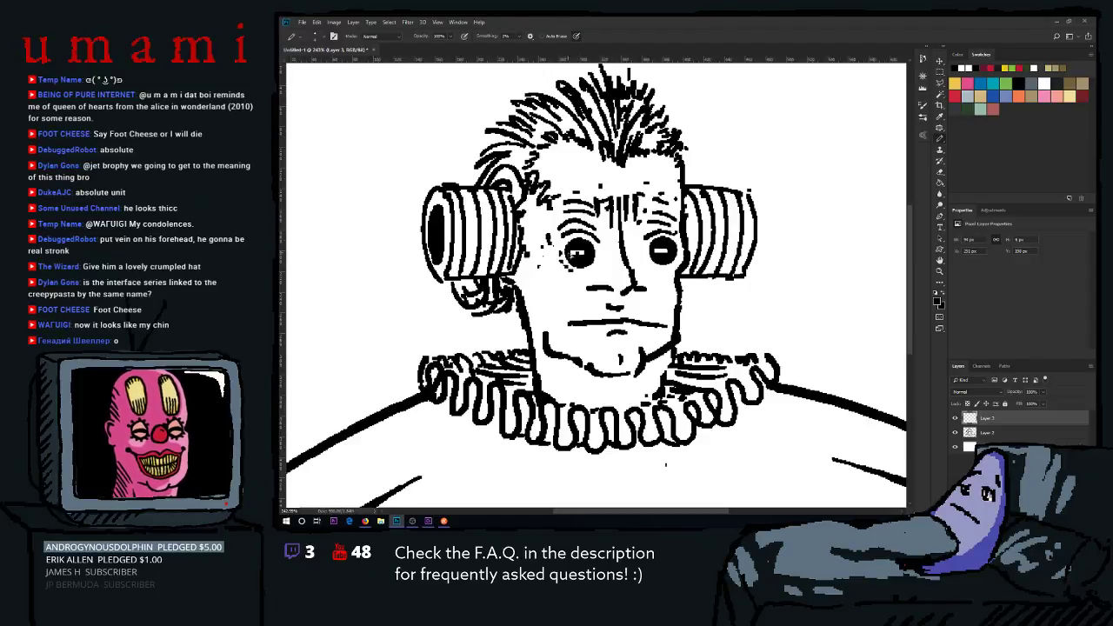
click(572, 257)
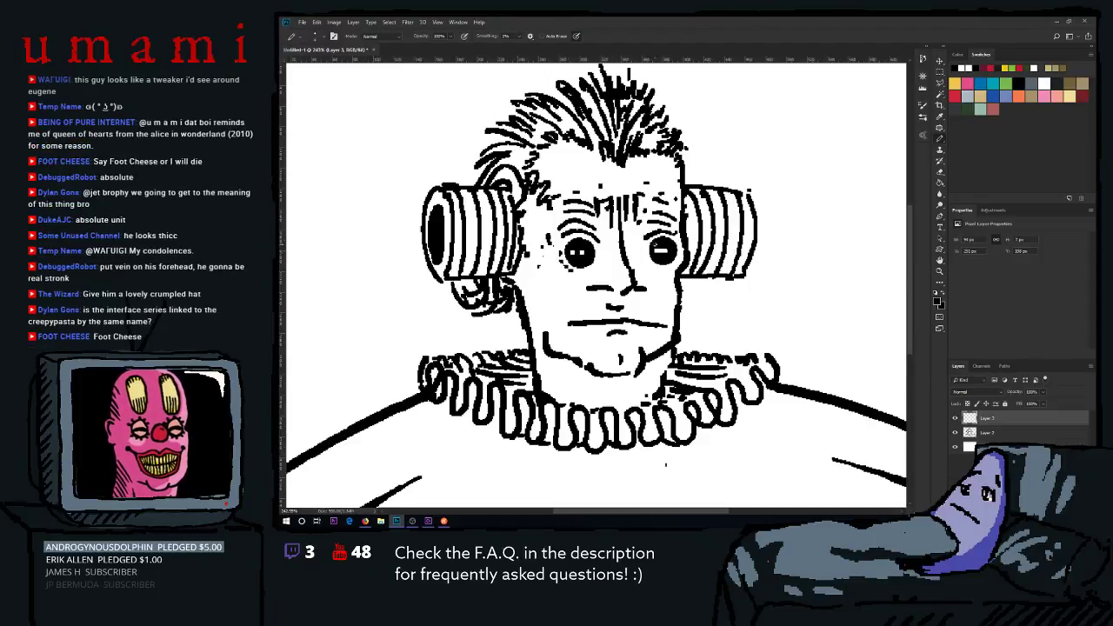
click(659, 249)
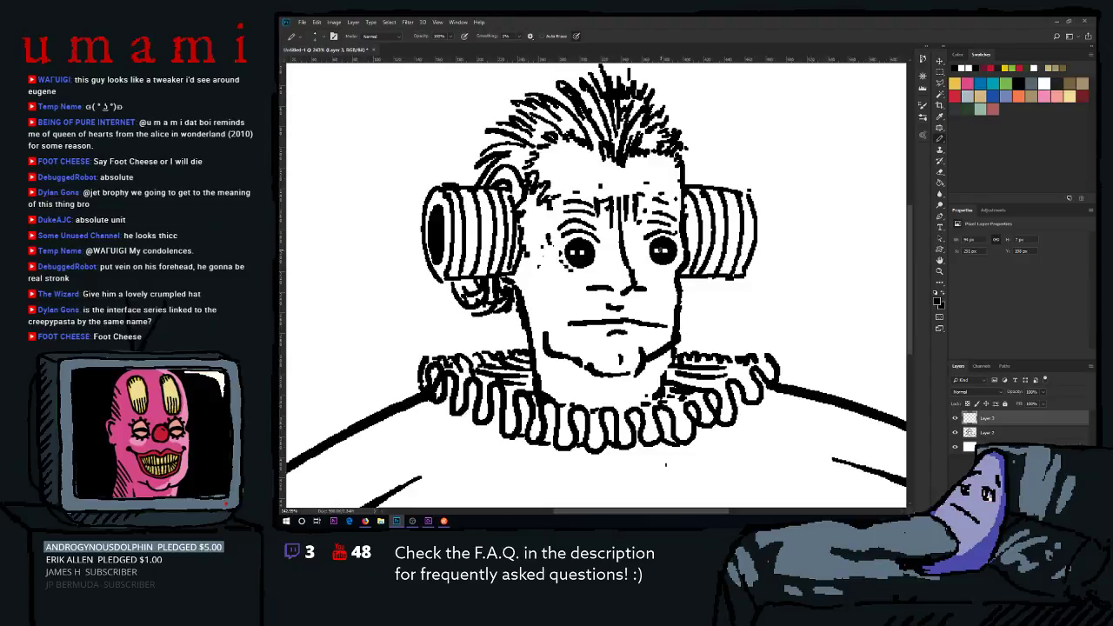
click(662, 251)
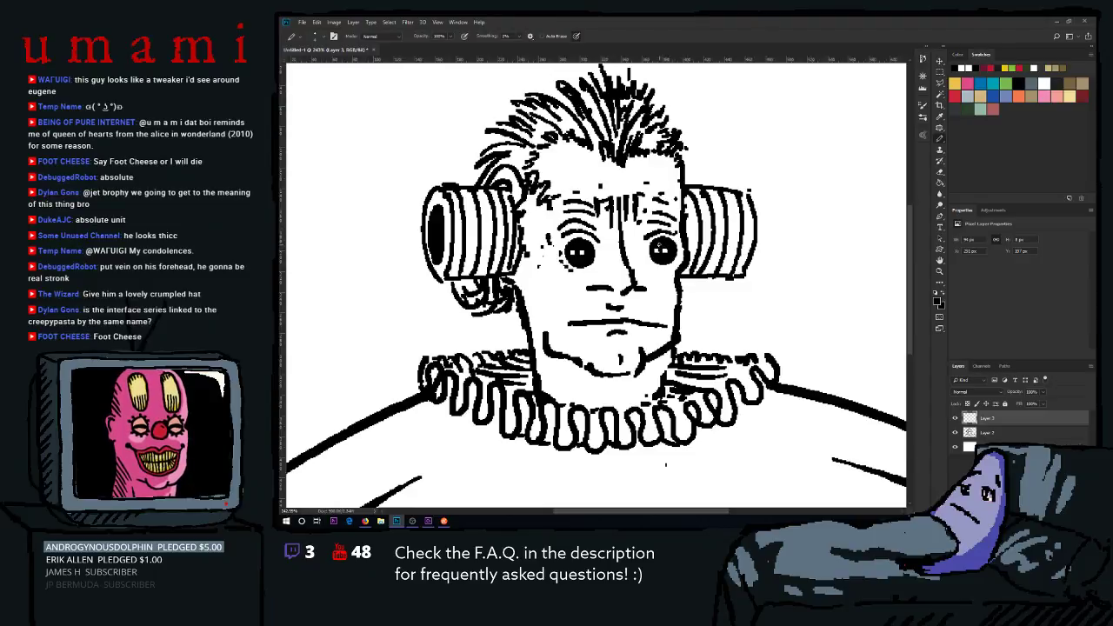
drag(657, 251, 667, 250)
key(ctrl+z)
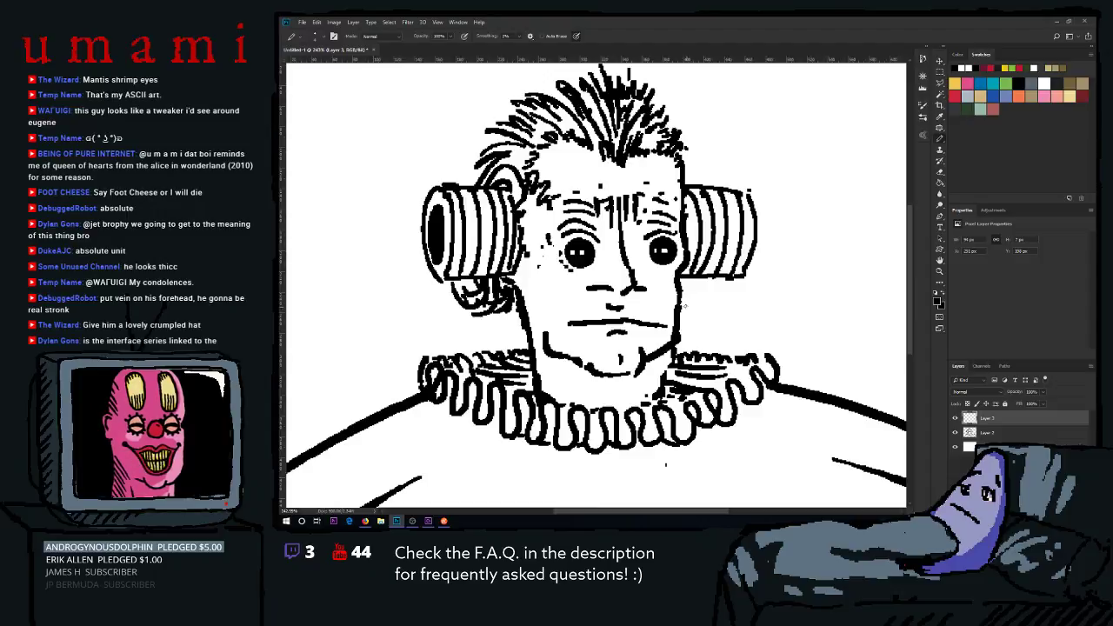
scroll(684, 307, down, 3)
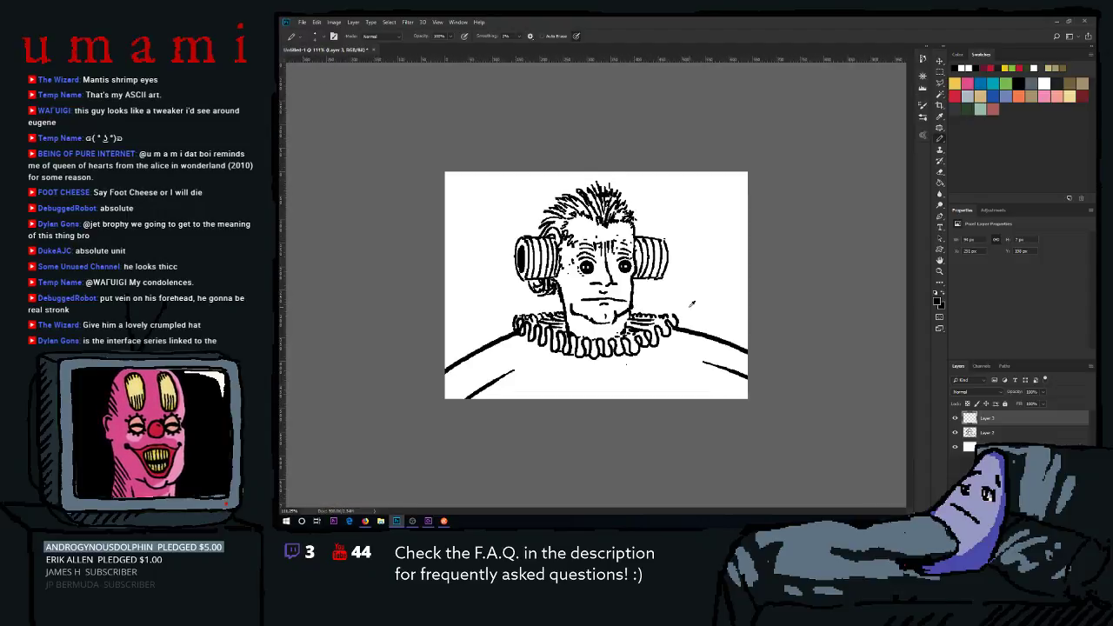
scroll(684, 307, up, 2)
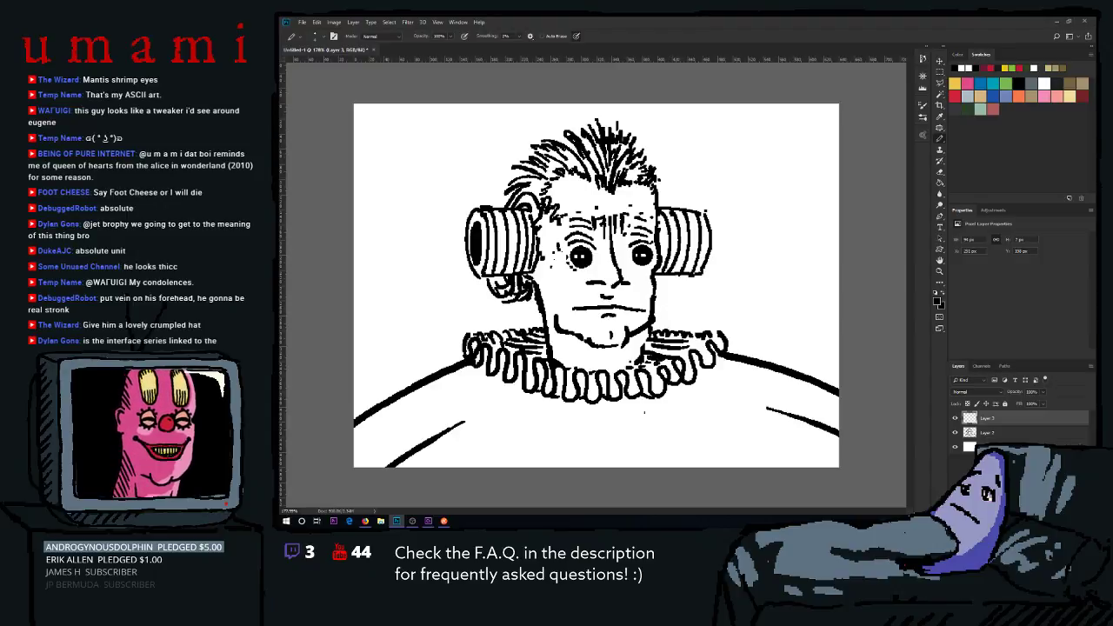
Switch to the browser, look through the mantis shrimp eyes image results, and return to the drawing.
key(alt+Tab)
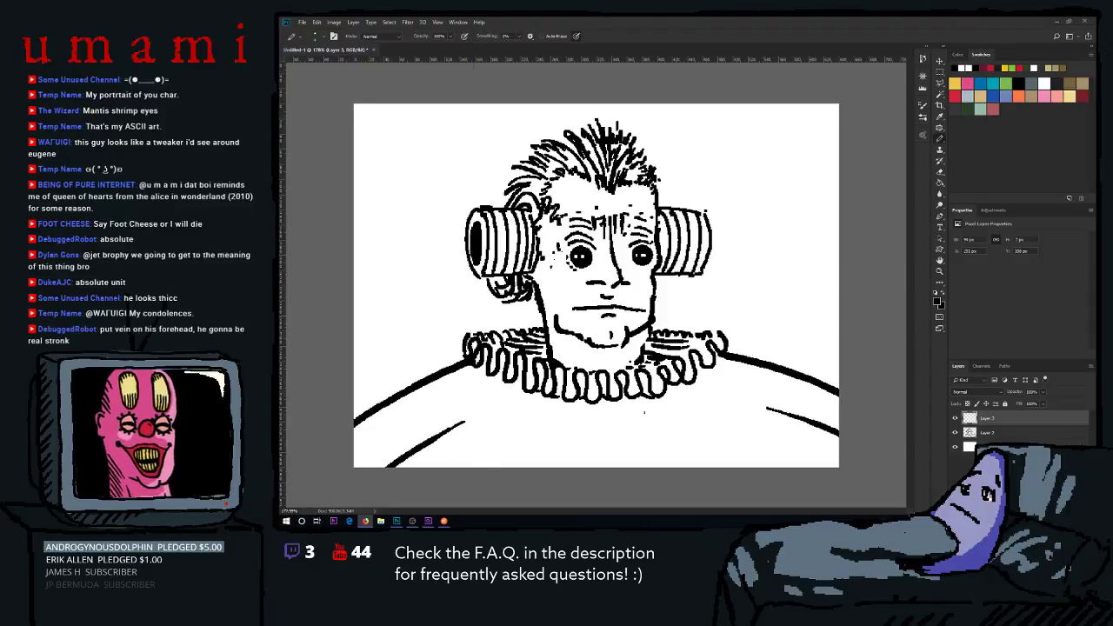
drag(513, 19, 577, 19)
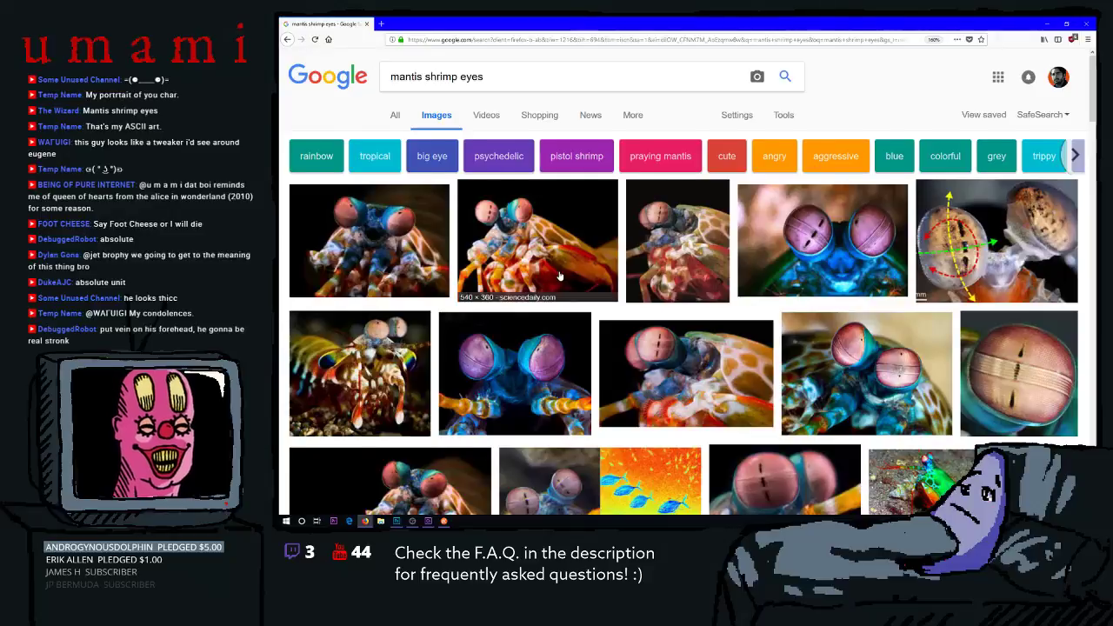
scroll(559, 276, down, 3)
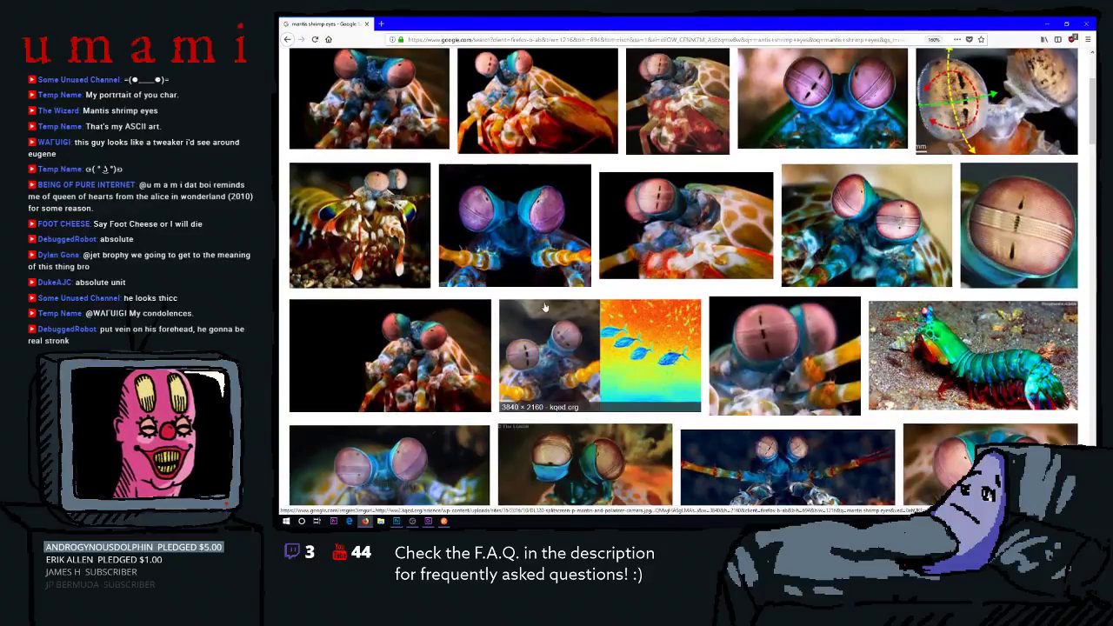
scroll(545, 307, down, 3)
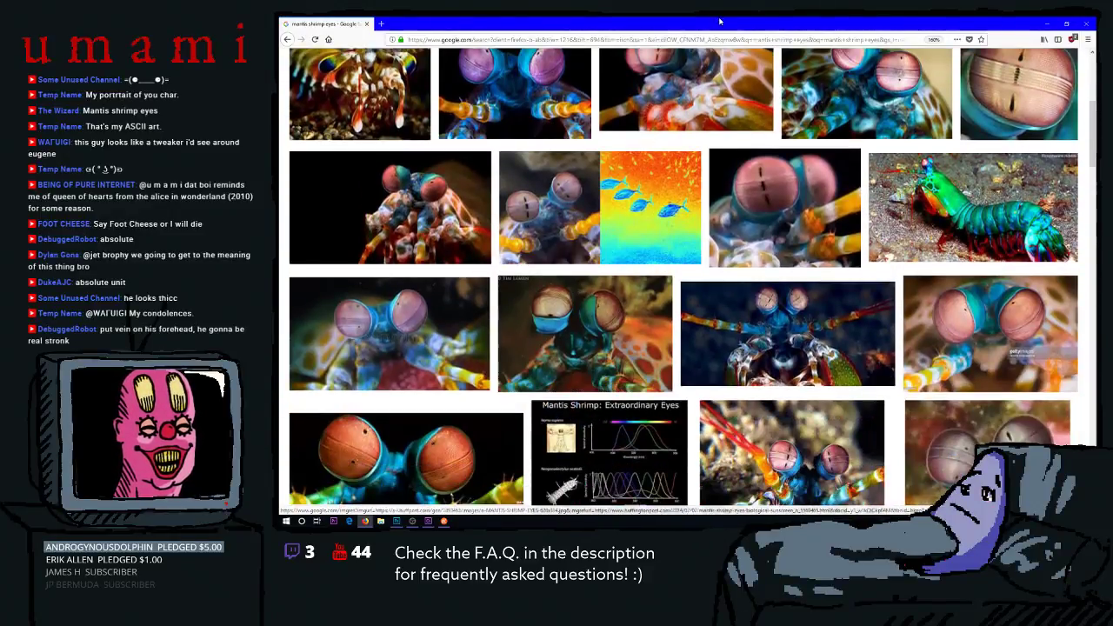
mouse_move(719, 22)
mouse_down()
mouse_move(857, 41)
mouse_move(280, 122)
mouse_up()
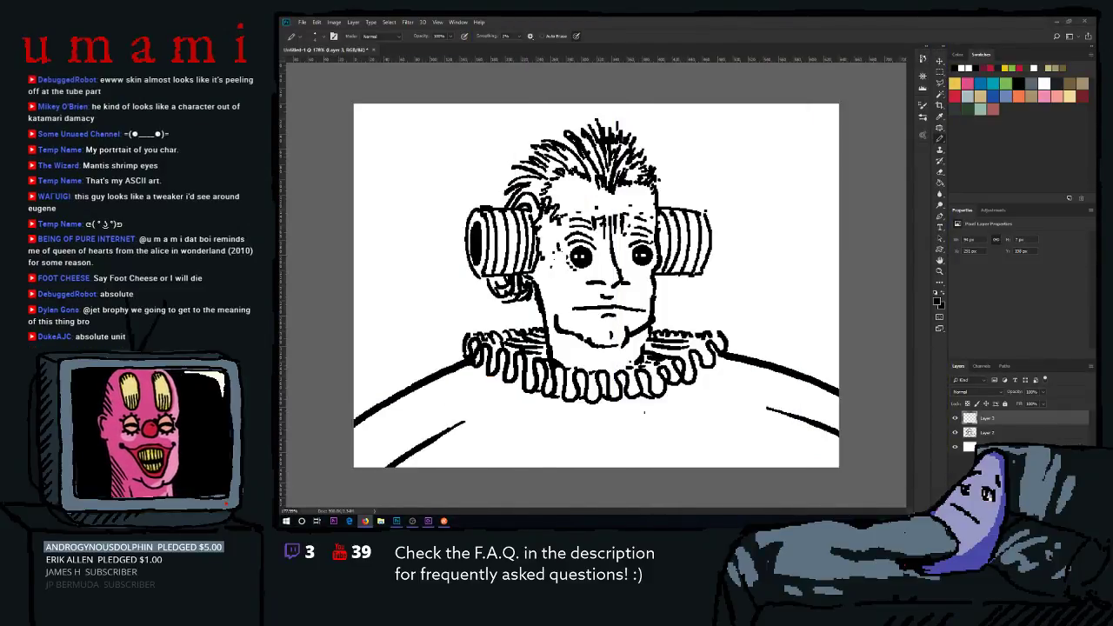
key(alt+Tab)
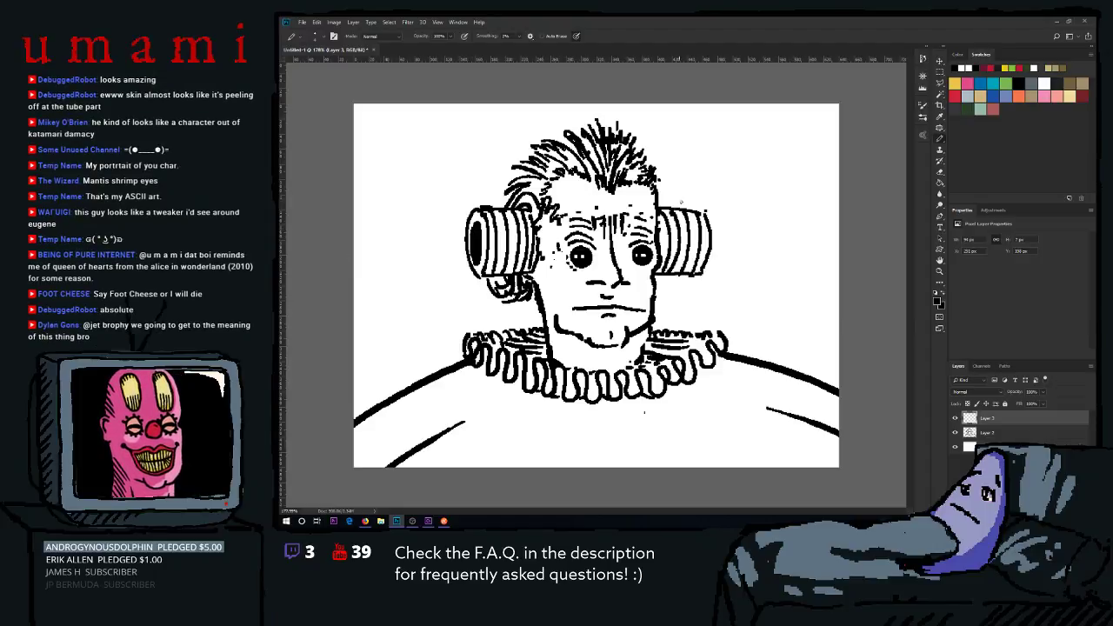
Draw an upright boot with a heel and tied laces on the end of the ribbed cylinder at the right.
mouse_move(706, 205)
mouse_down()
mouse_move(719, 217)
mouse_move(709, 193)
mouse_move(736, 265)
mouse_move(701, 271)
mouse_up()
key(ctrl+z)
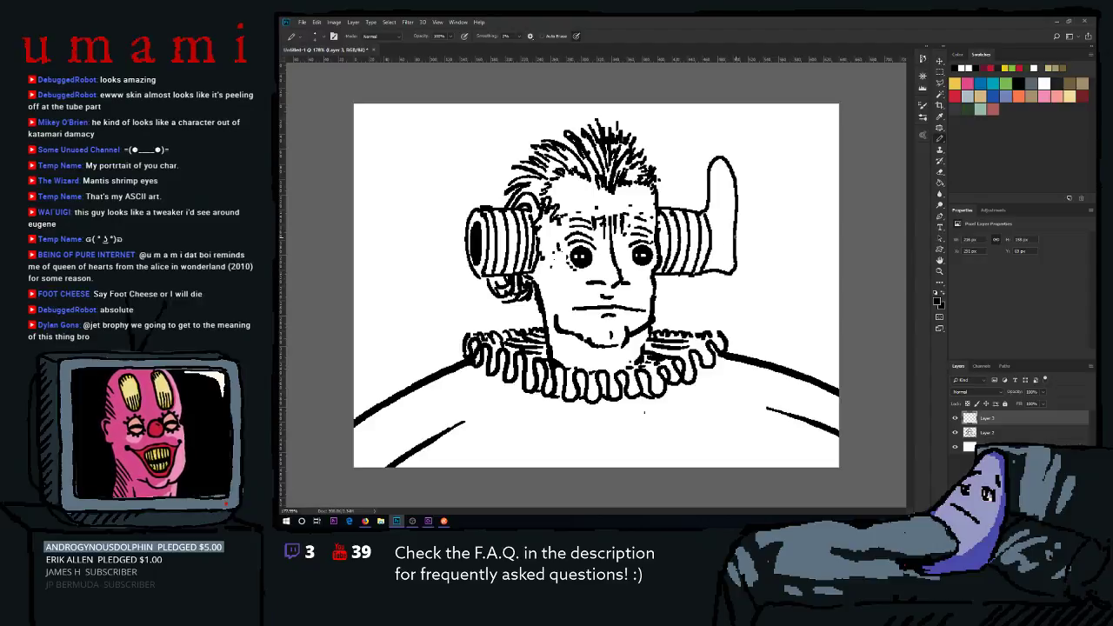
drag(733, 236, 744, 269)
mouse_move(707, 207)
mouse_down()
mouse_move(706, 221)
mouse_move(709, 188)
mouse_up()
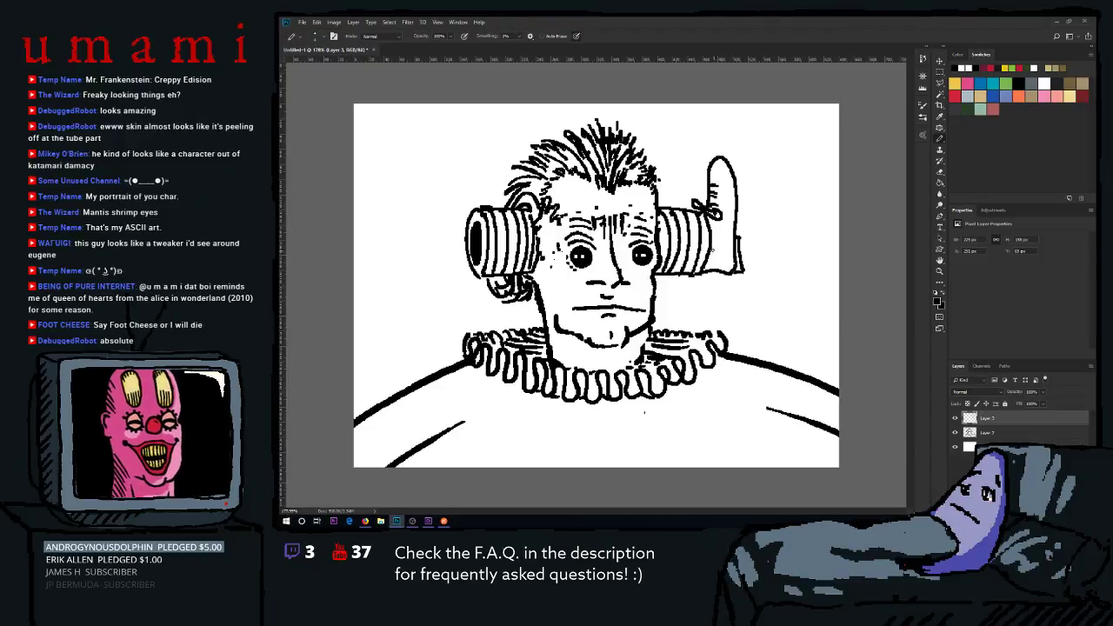
drag(707, 171, 707, 199)
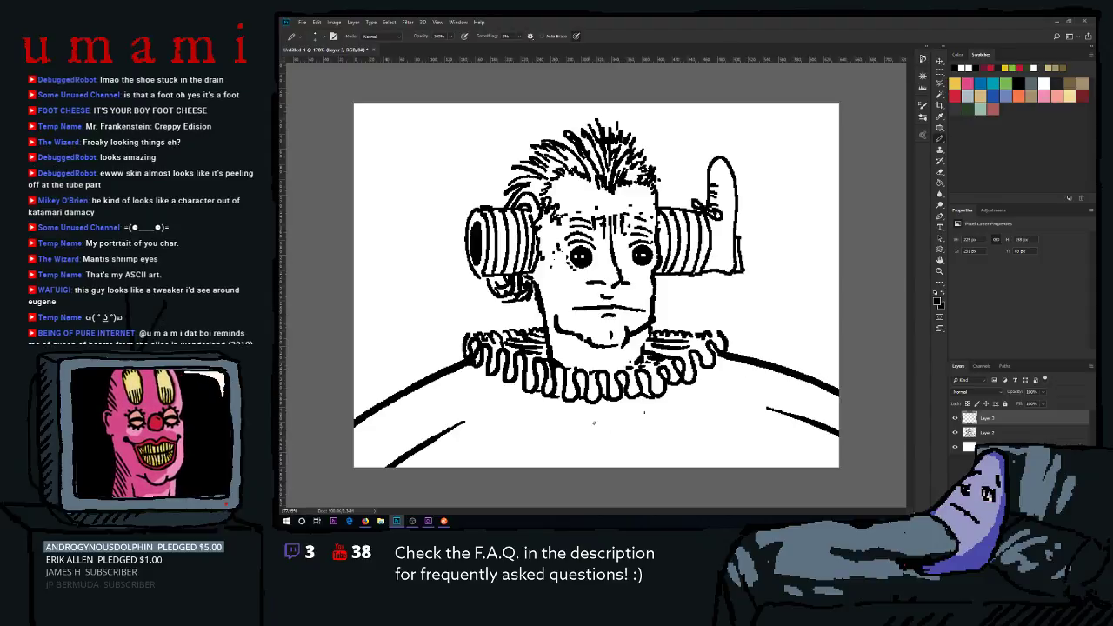
drag(619, 470, 622, 449)
key(ctrl+z)
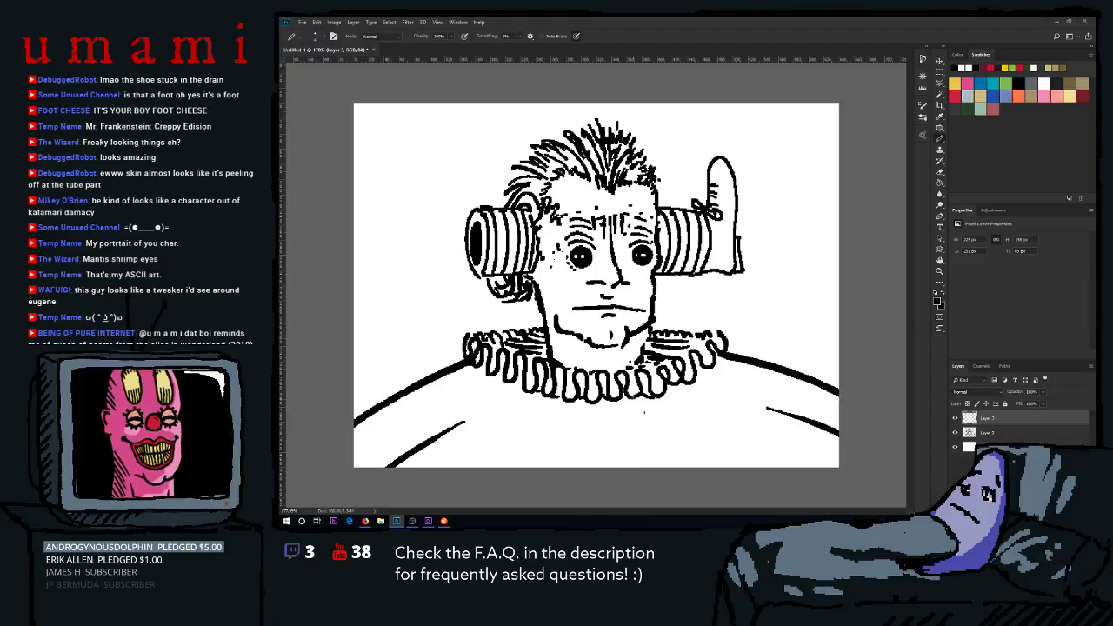
Merge the top layer holding the eye highlights and boot into the line-art layer below it.
scroll(639, 382, up, 5)
scroll(647, 425, down, 6)
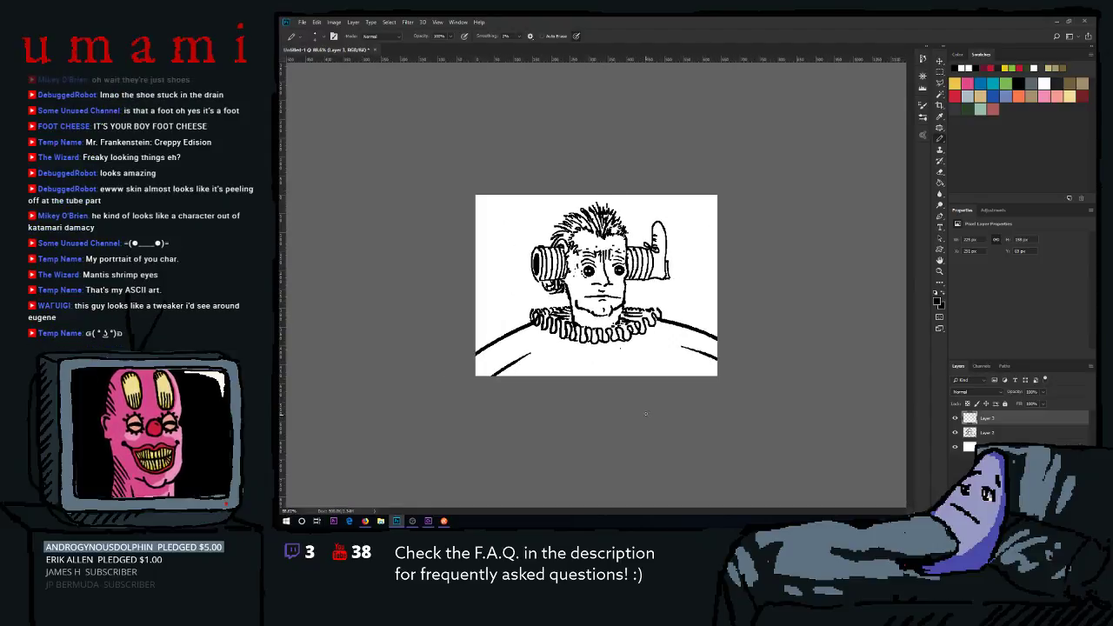
scroll(639, 404, up, 2)
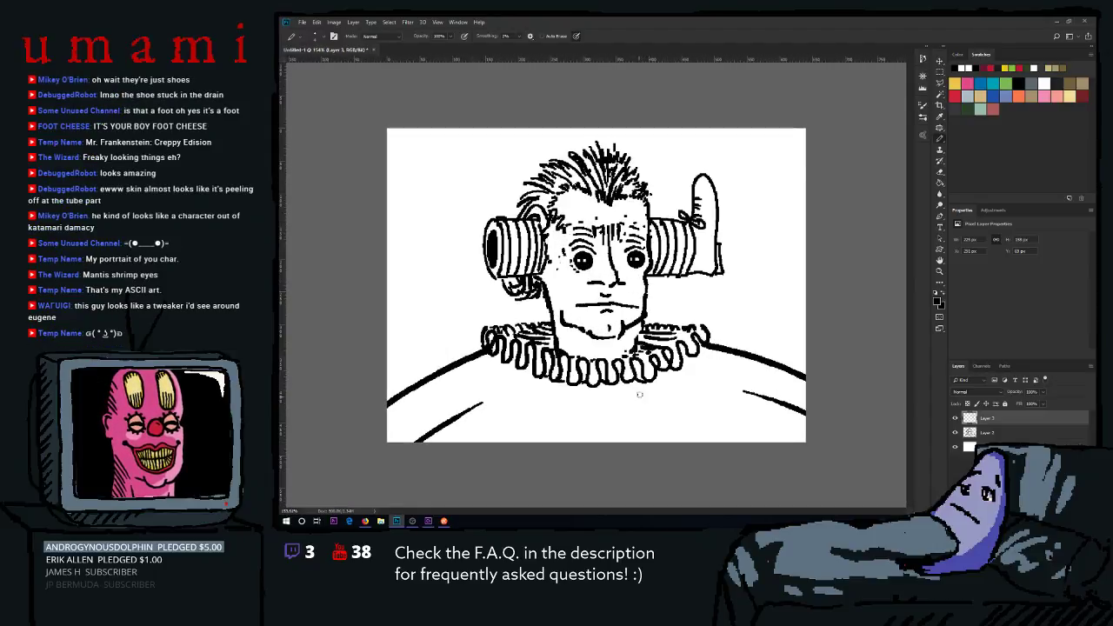
click(969, 432)
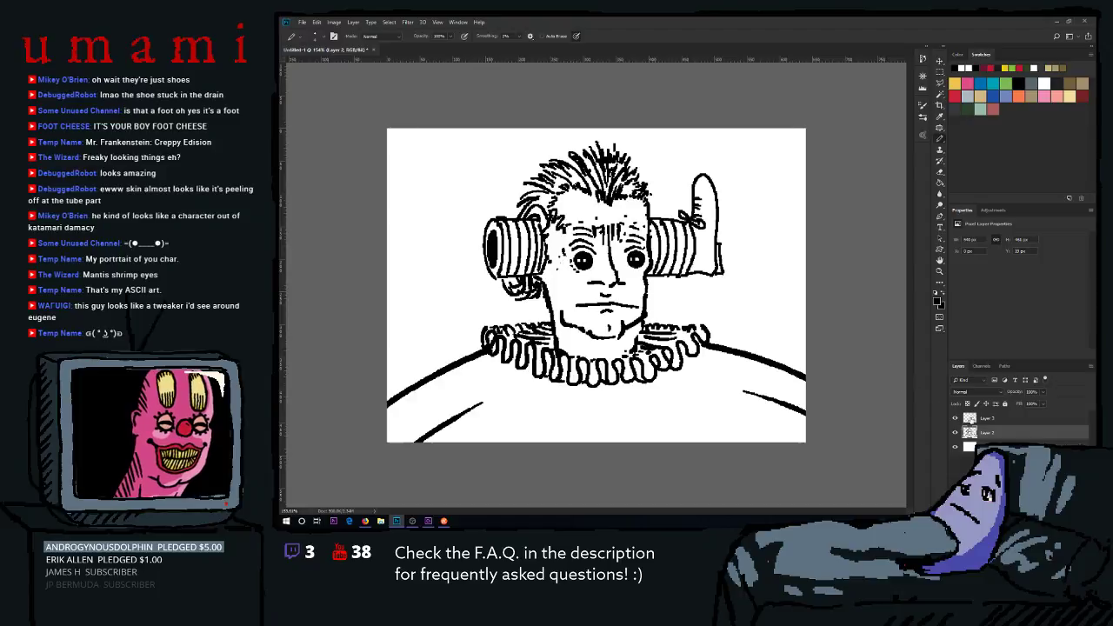
click(981, 420)
key(ctrl+e)
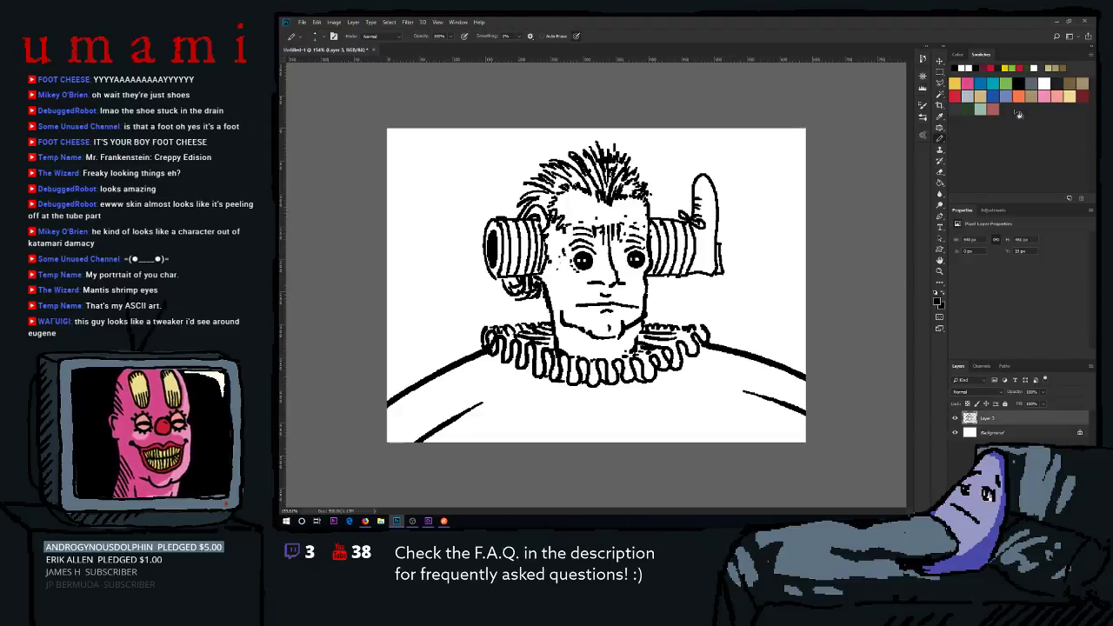
Create a new layer between the background and the line art and set the drawing colour to pale yellow.
click(991, 432)
key(ctrl+shift+alt+n)
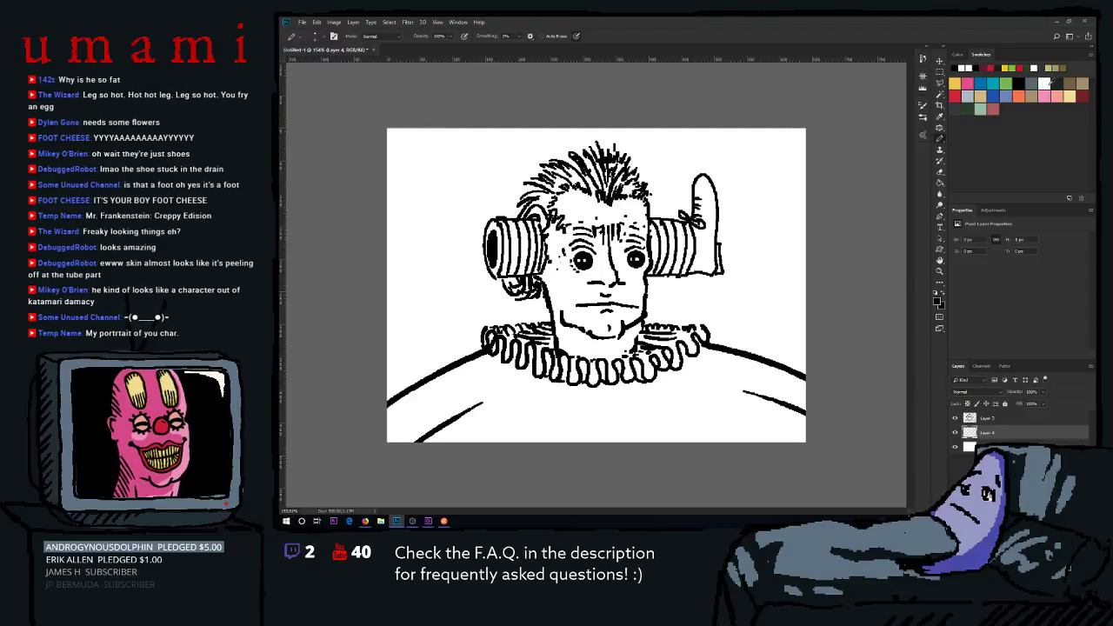
click(1045, 80)
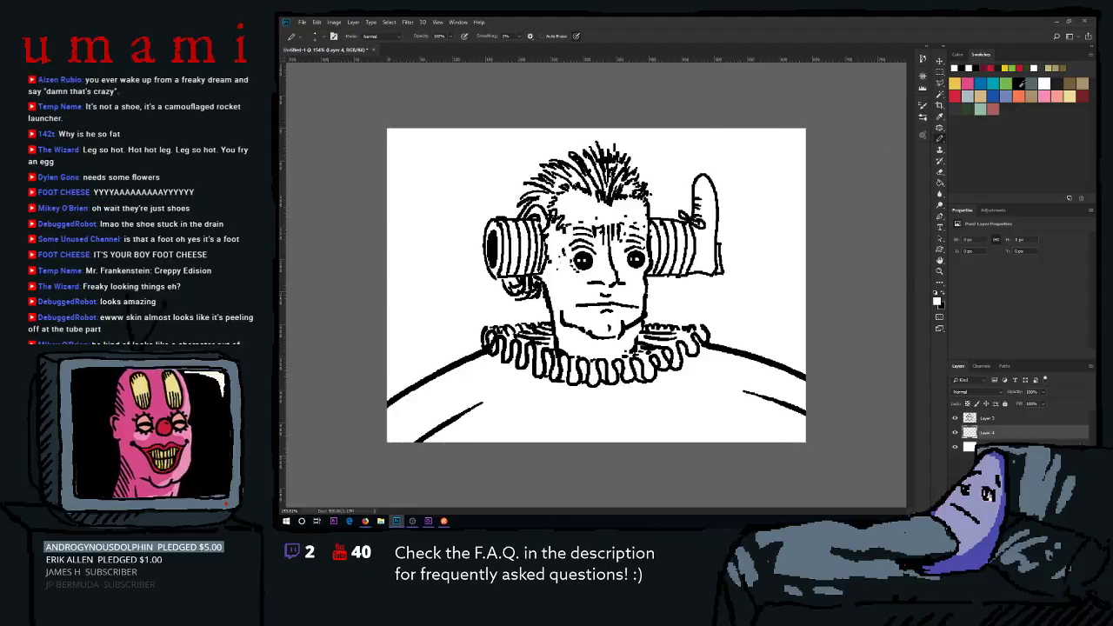
click(1058, 80)
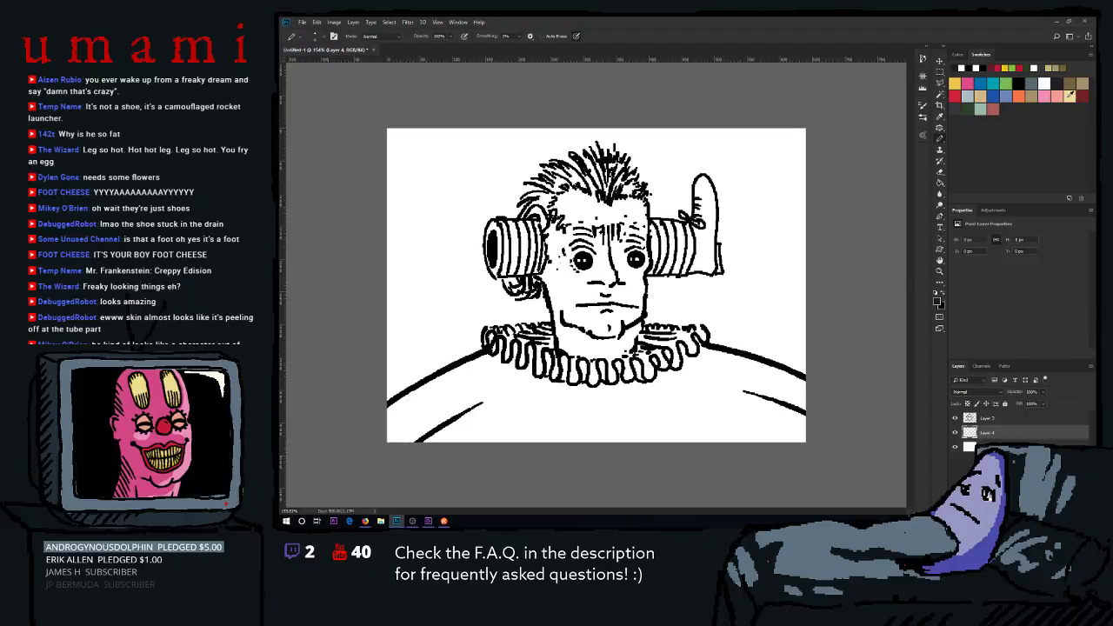
click(1070, 94)
Enlarge the brush and paint the left cheek, jaw, chin and part of the neck pale yellow beneath the lines.
mouse_move(577, 238)
mouse_down()
mouse_move(739, 237)
mouse_move(585, 237)
mouse_up()
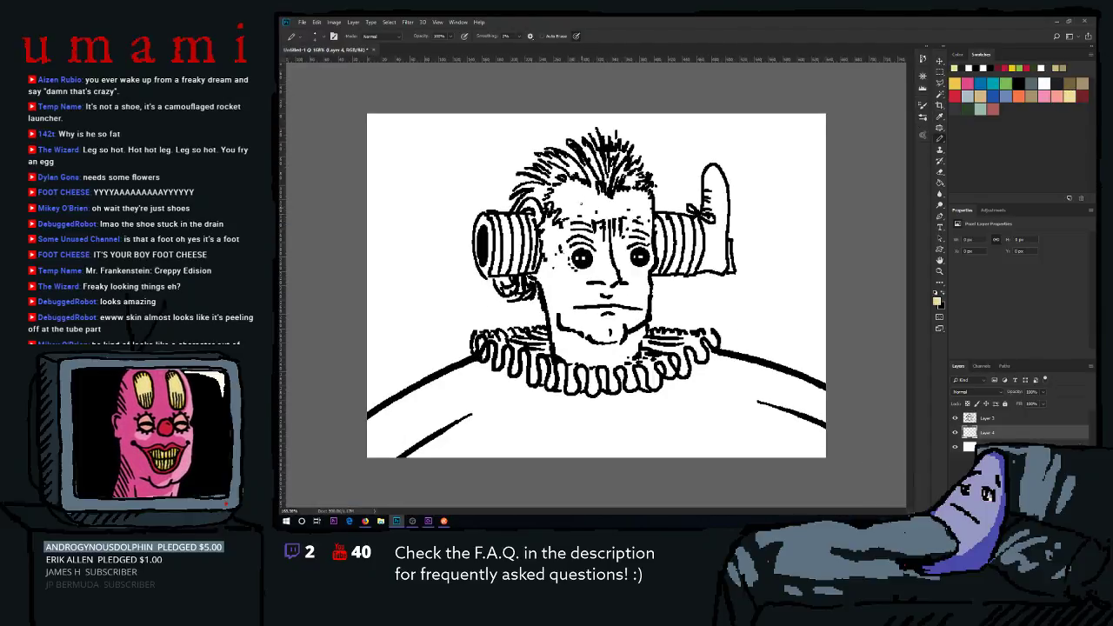
scroll(580, 217, up, 15)
scroll(579, 217, down, 12)
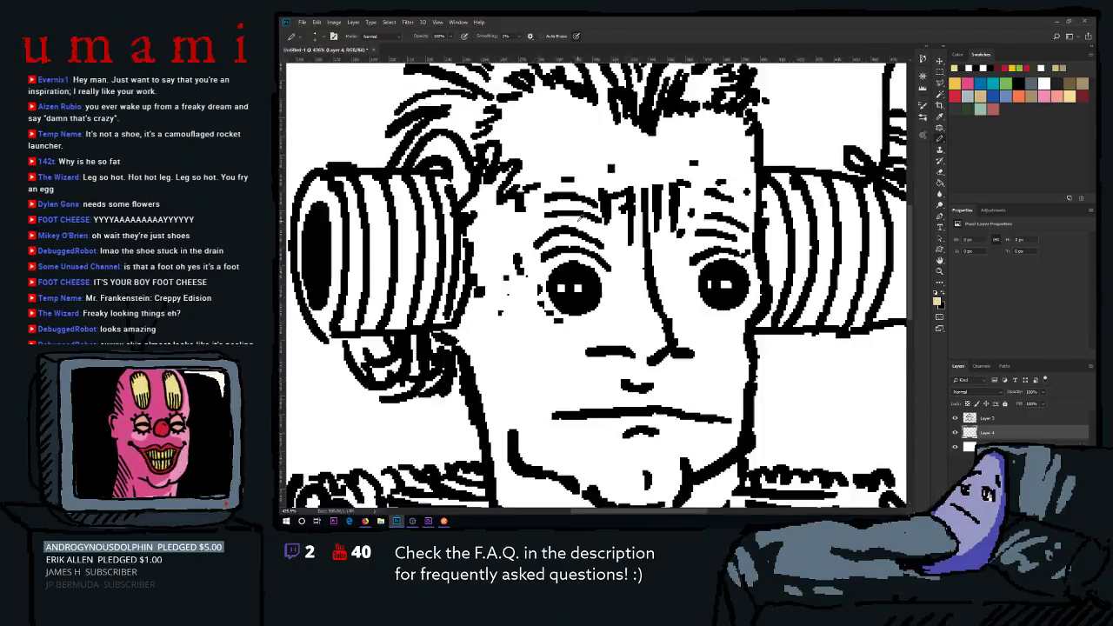
scroll(580, 217, down, 4)
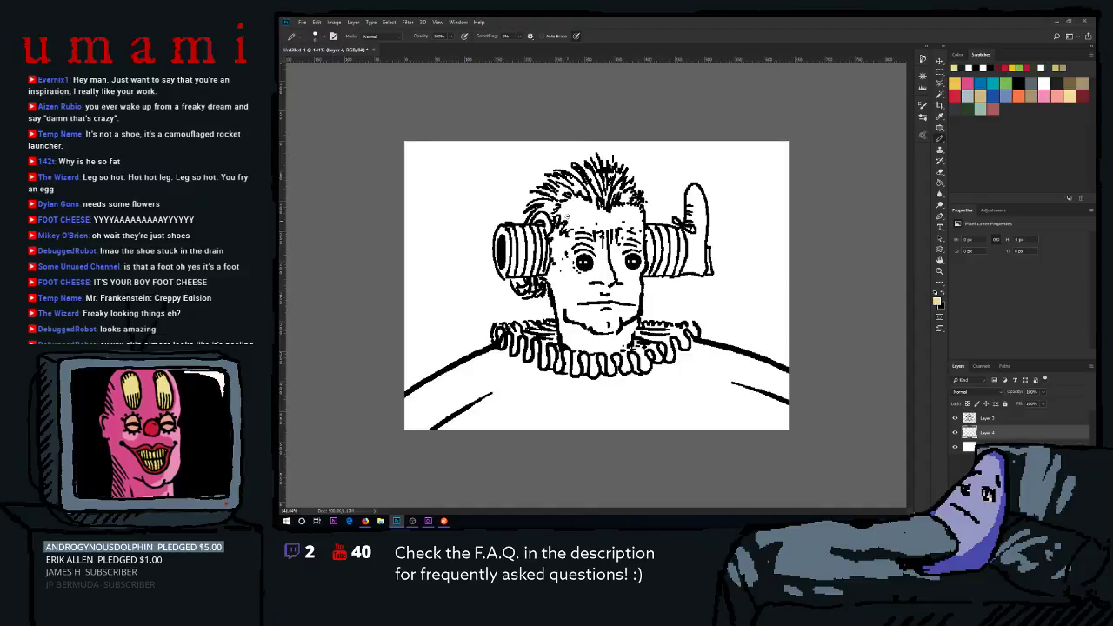
key(])
key(])
key(])
key(])
key(])
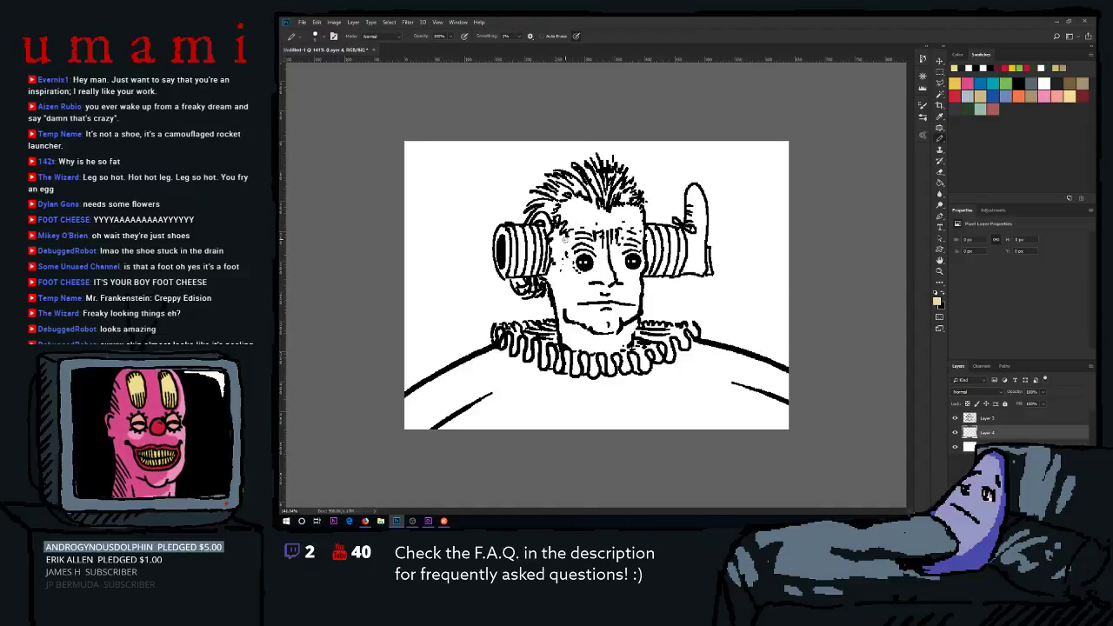
mouse_move(568, 216)
mouse_down()
mouse_move(554, 249)
mouse_move(553, 233)
mouse_move(561, 311)
mouse_move(572, 287)
mouse_move(580, 313)
mouse_move(621, 300)
mouse_move(634, 308)
mouse_move(596, 327)
mouse_move(613, 336)
mouse_move(569, 329)
mouse_move(563, 344)
mouse_move(616, 348)
mouse_move(619, 324)
mouse_up()
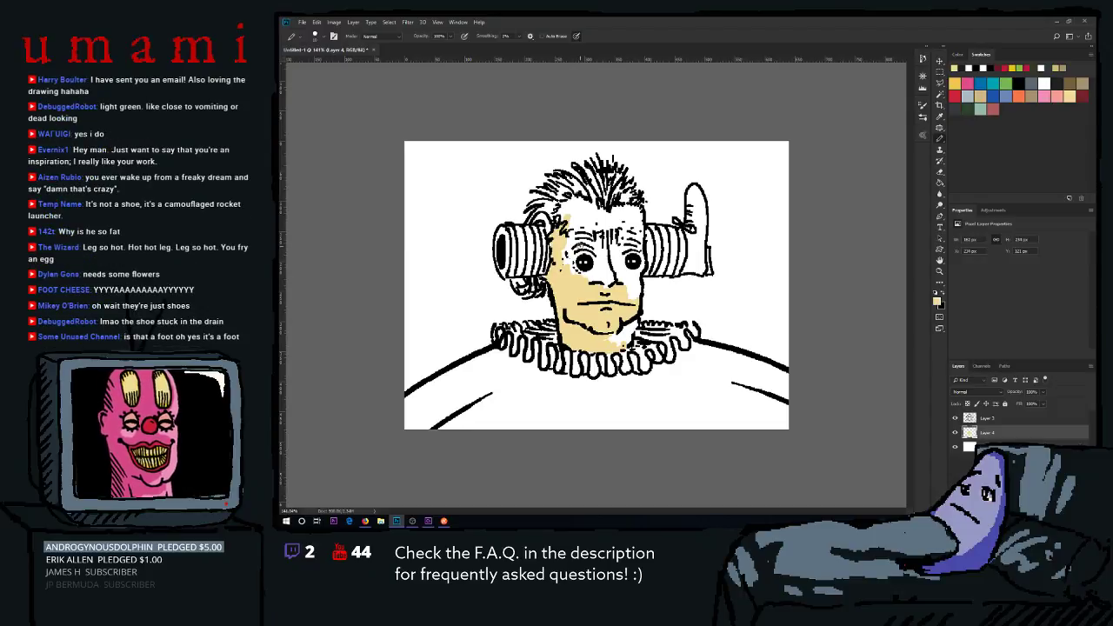
Enlarge the brush further and fill the rest of the face, forehead and neck with pale yellow.
key(bracketright)
key(bracketright)
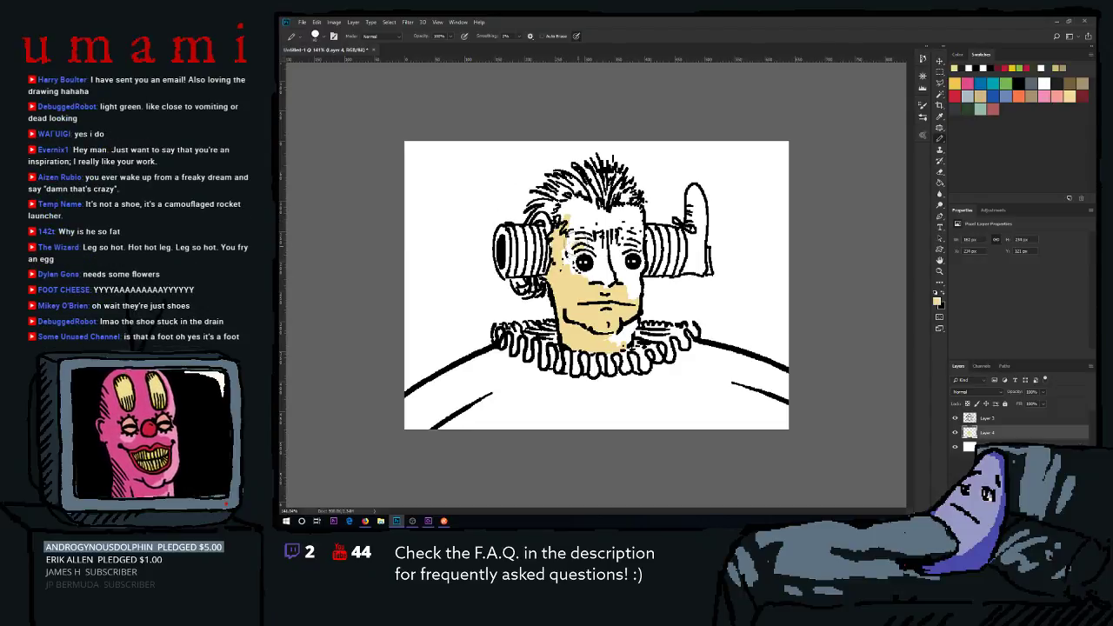
mouse_move(573, 260)
mouse_down()
mouse_move(577, 230)
mouse_move(585, 289)
mouse_move(607, 239)
mouse_move(615, 337)
mouse_move(629, 265)
mouse_move(588, 215)
mouse_move(560, 211)
mouse_move(596, 222)
mouse_move(583, 205)
mouse_move(586, 218)
mouse_move(565, 219)
mouse_move(587, 217)
mouse_move(594, 231)
mouse_move(629, 217)
mouse_move(617, 258)
mouse_move(564, 209)
mouse_up()
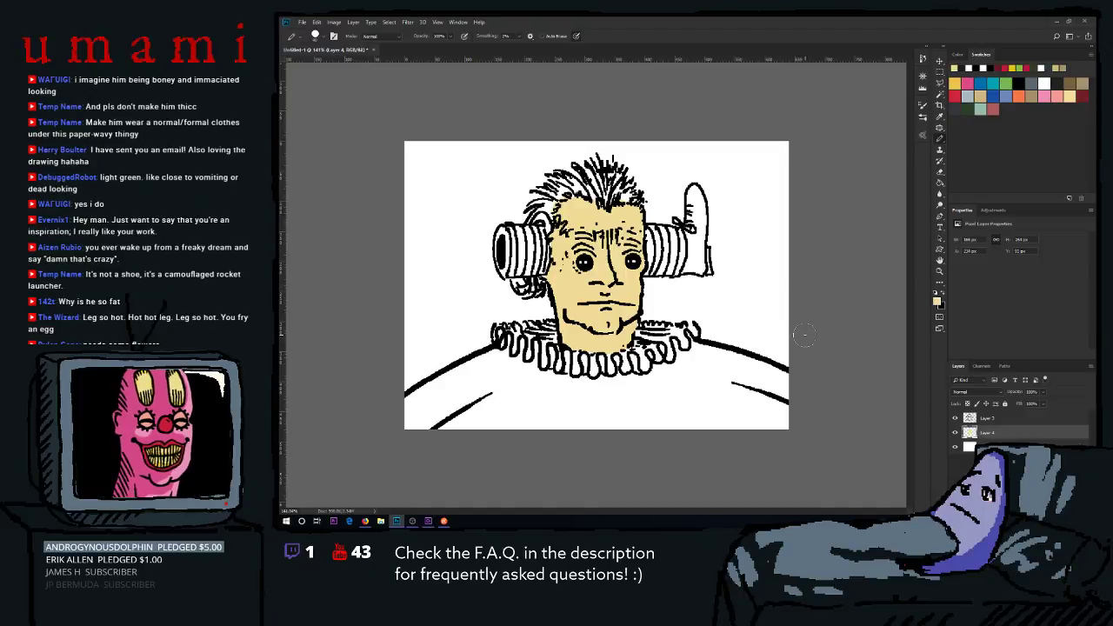
Erase the thick shoulder and arm lines on both sides of the collar from the line-art layer.
click(992, 418)
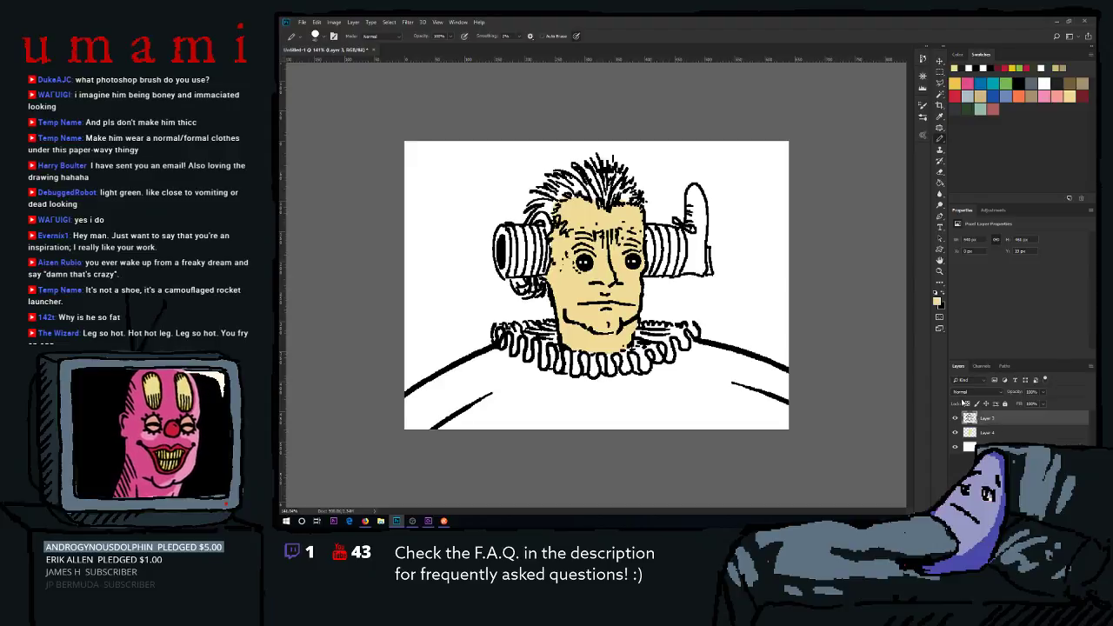
mouse_move(416, 388)
mouse_down()
mouse_move(410, 427)
mouse_move(431, 442)
mouse_move(491, 404)
mouse_move(438, 383)
mouse_move(482, 364)
mouse_move(561, 427)
mouse_move(708, 393)
mouse_move(734, 347)
mouse_move(724, 343)
mouse_move(714, 352)
mouse_move(754, 345)
mouse_move(787, 358)
mouse_move(807, 386)
mouse_up()
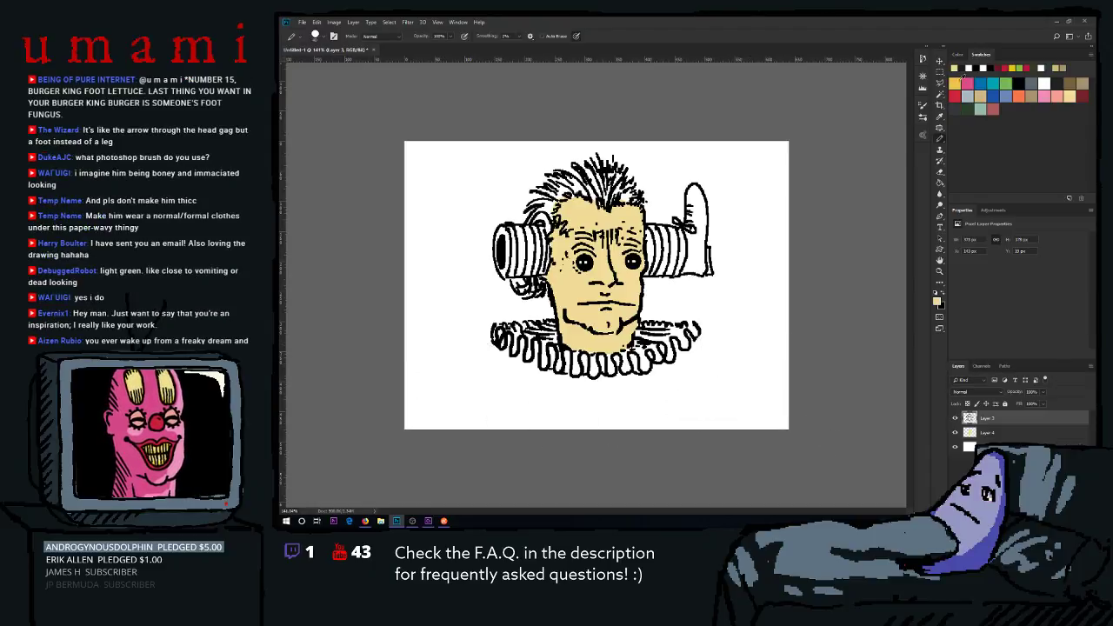
Set the drawing colour to black and draw a short, narrow shoulder line outward from each side of the collar.
click(1031, 84)
key(b)
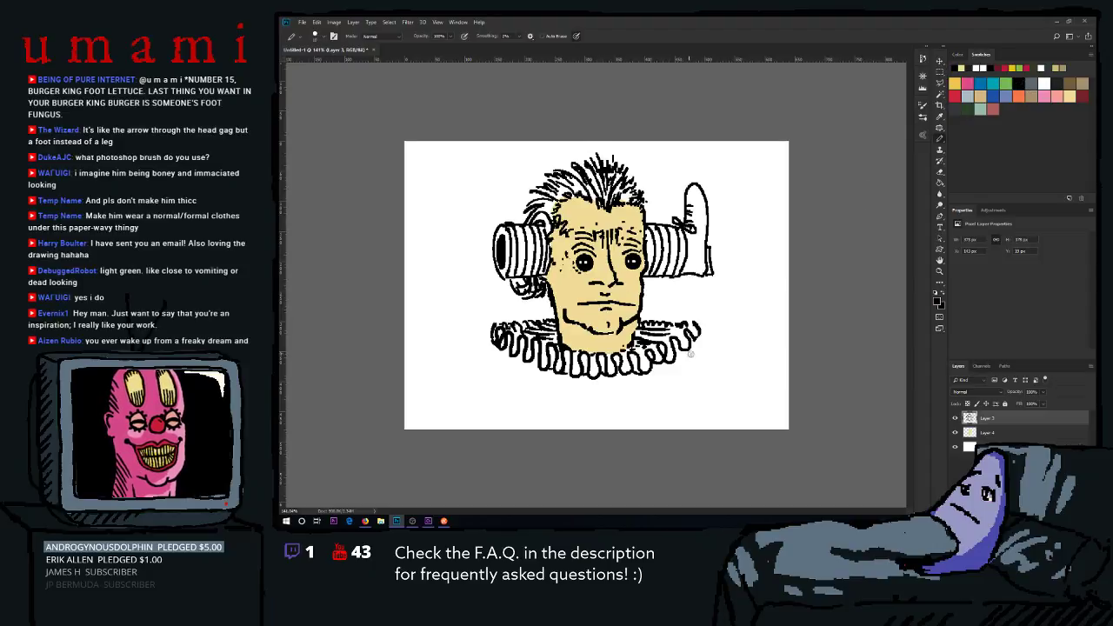
drag(691, 344, 743, 365)
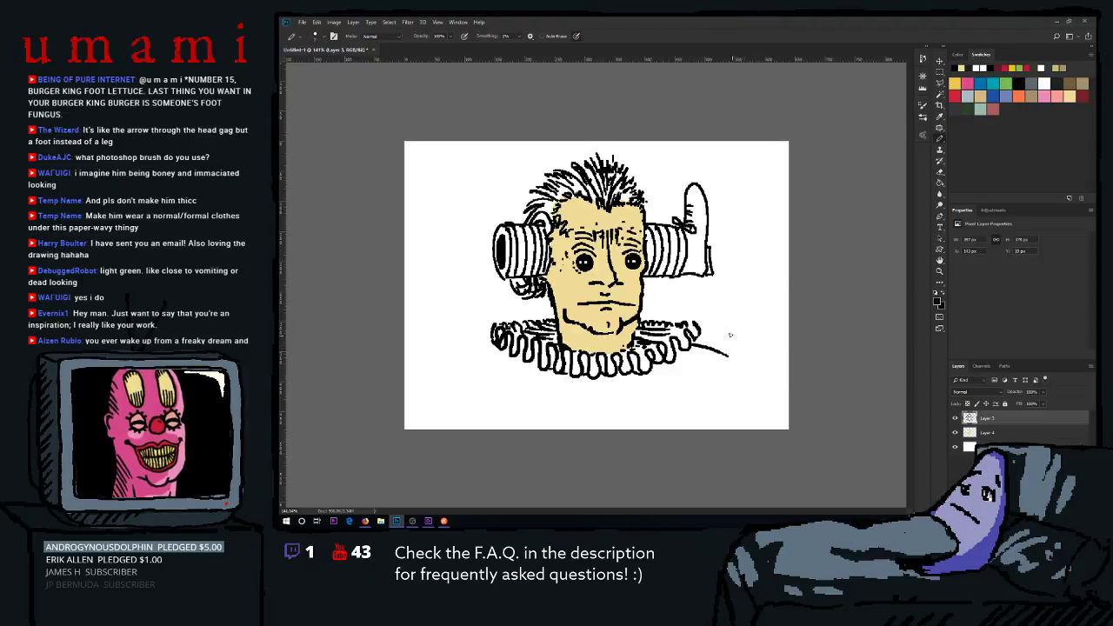
key(ctrl+z)
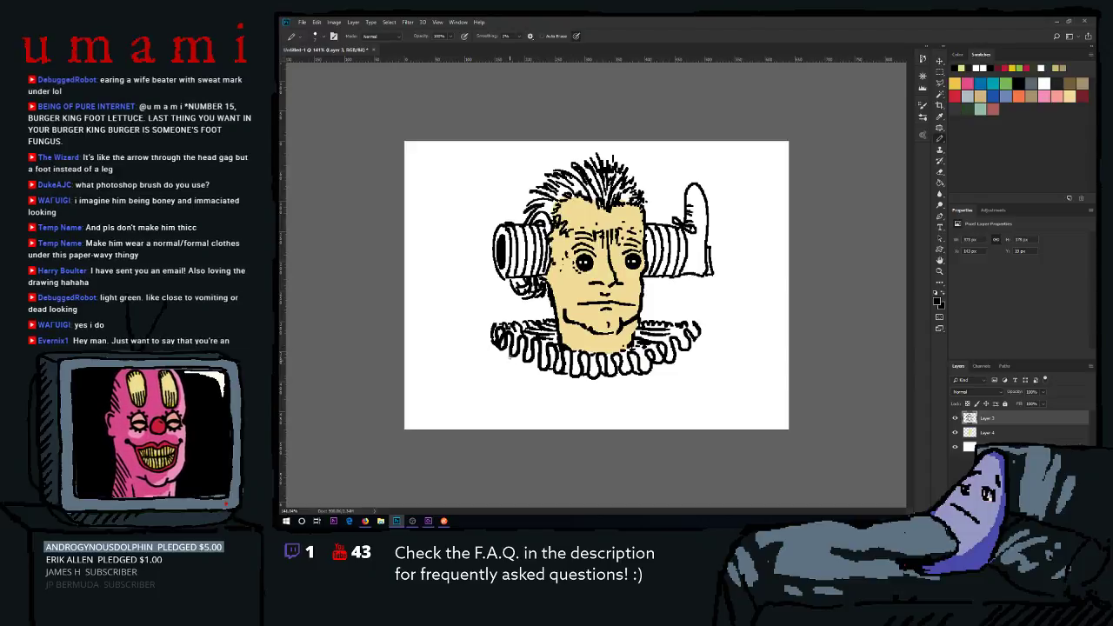
mouse_move(502, 346)
mouse_down()
mouse_move(461, 376)
mouse_move(509, 347)
mouse_up()
key(ctrl+z)
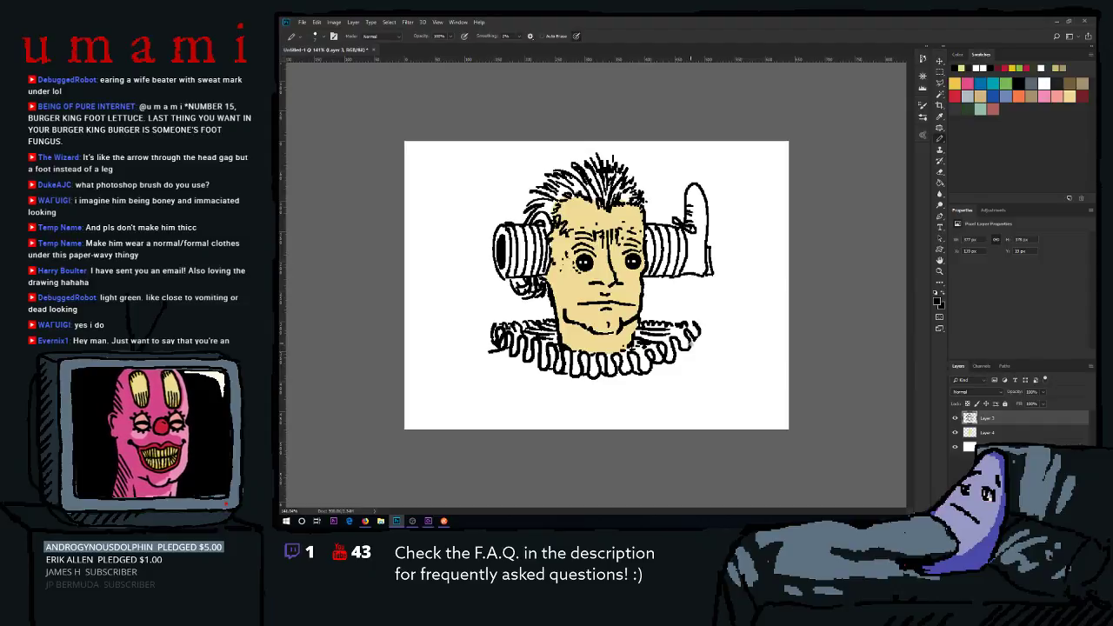
drag(692, 343, 715, 350)
Draw the left arm as a slightly slanted outer line and a shorter inner line, both running to the canvas's lower edge.
drag(485, 353, 458, 428)
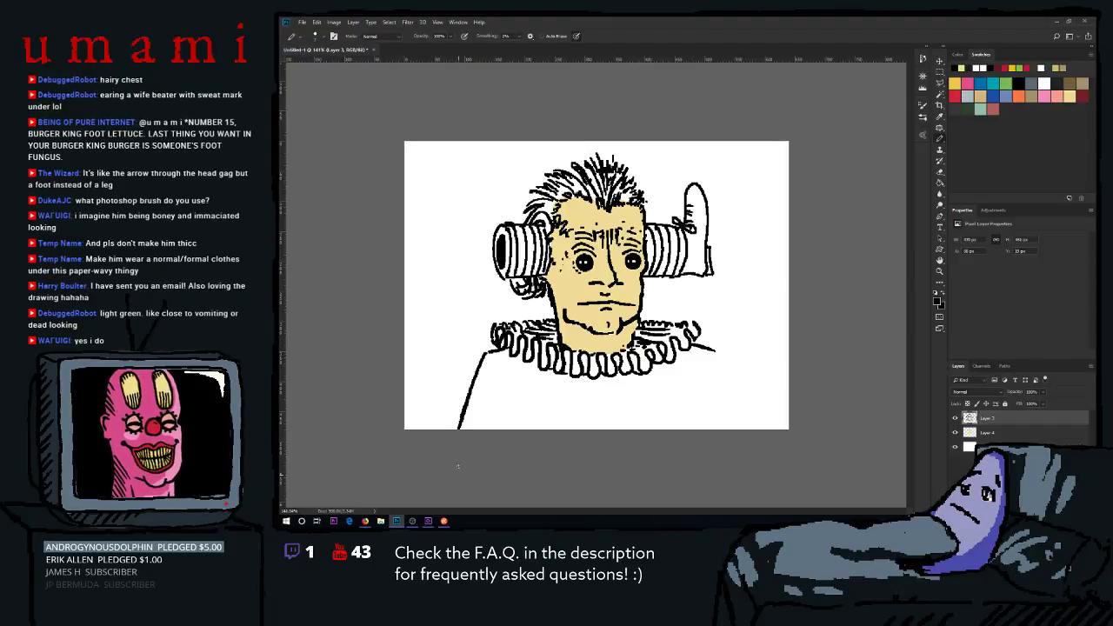
key(ctrl+z)
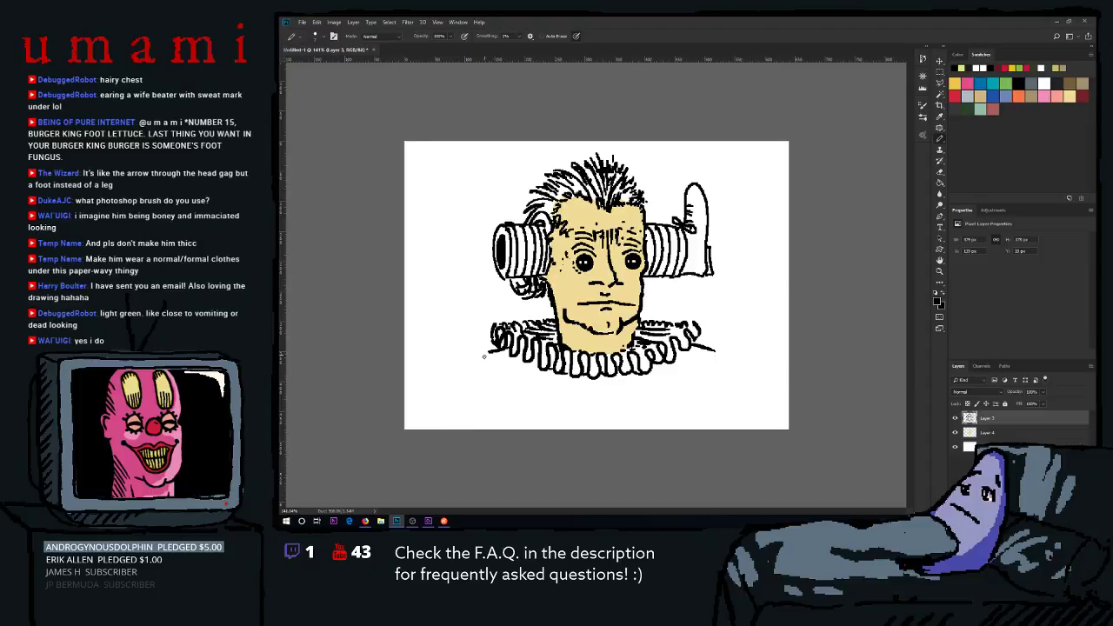
drag(484, 352, 467, 428)
drag(499, 379, 506, 451)
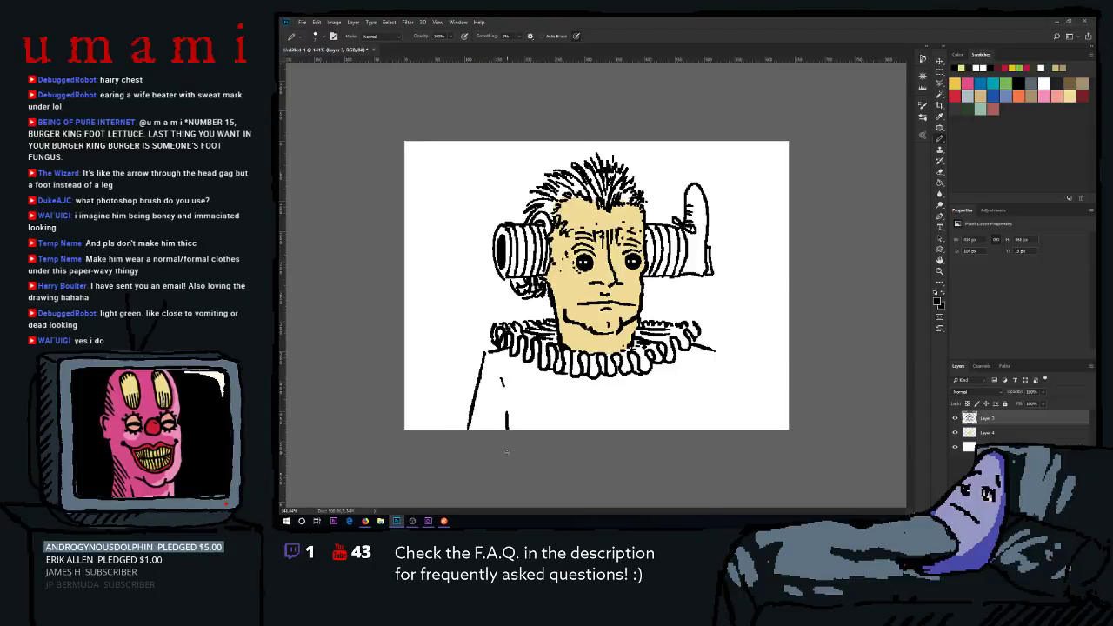
drag(501, 381, 507, 412)
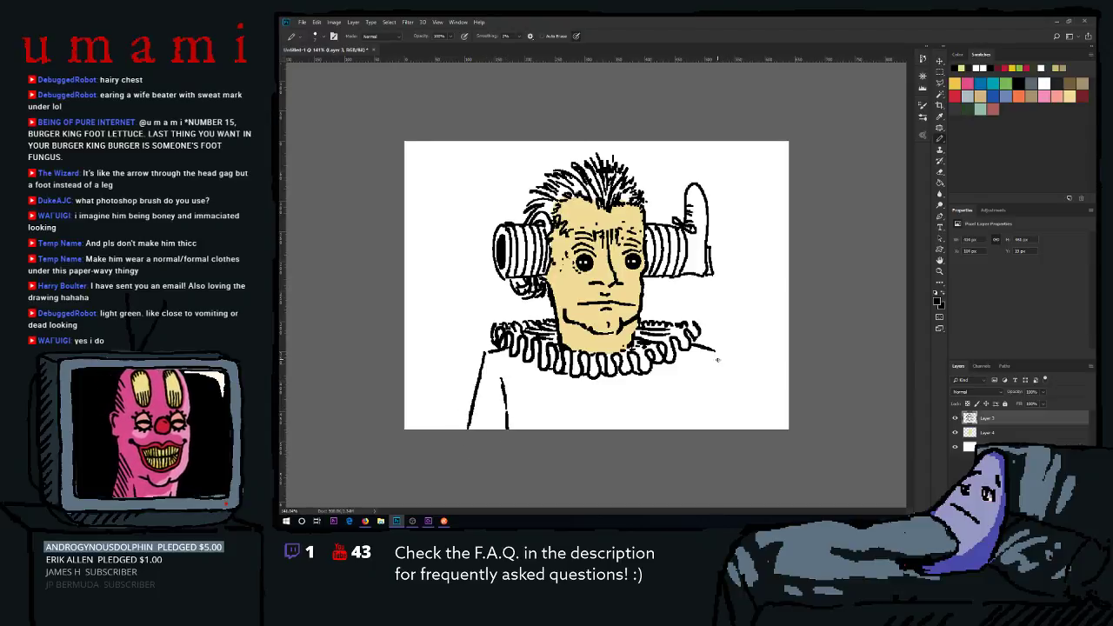
Draw the right arm's outer line from the end of the shoulder down to the canvas's lower edge.
drag(713, 360, 730, 412)
key(ctrl+z)
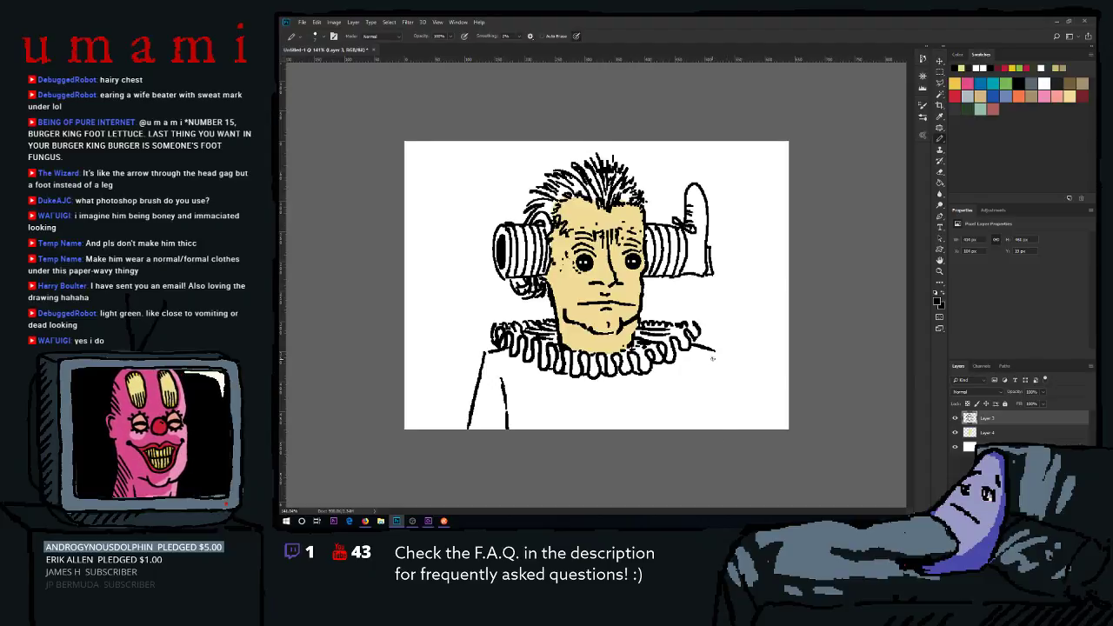
drag(711, 352, 729, 427)
key(ctrl+z)
drag(709, 352, 720, 429)
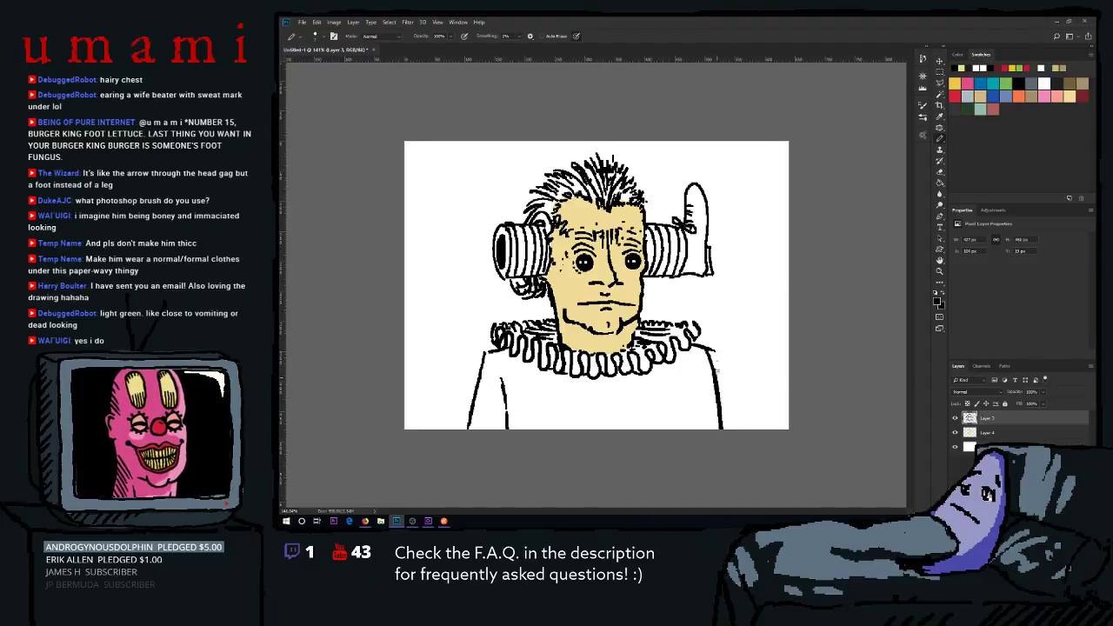
key(ctrl+z)
drag(711, 349, 715, 428)
key(ctrl+z)
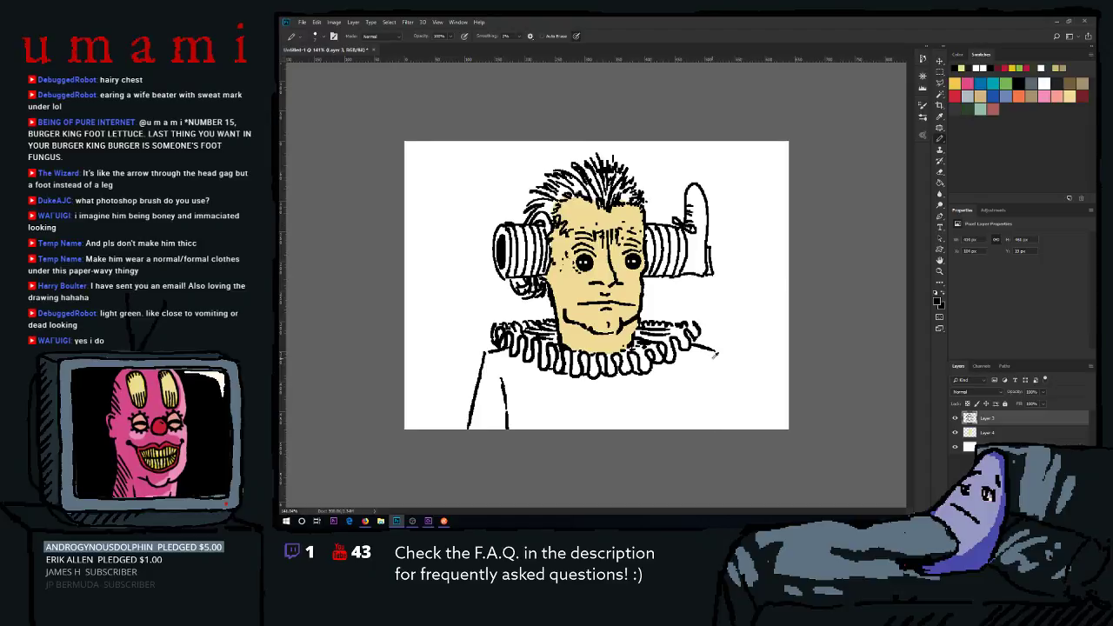
drag(711, 350, 719, 428)
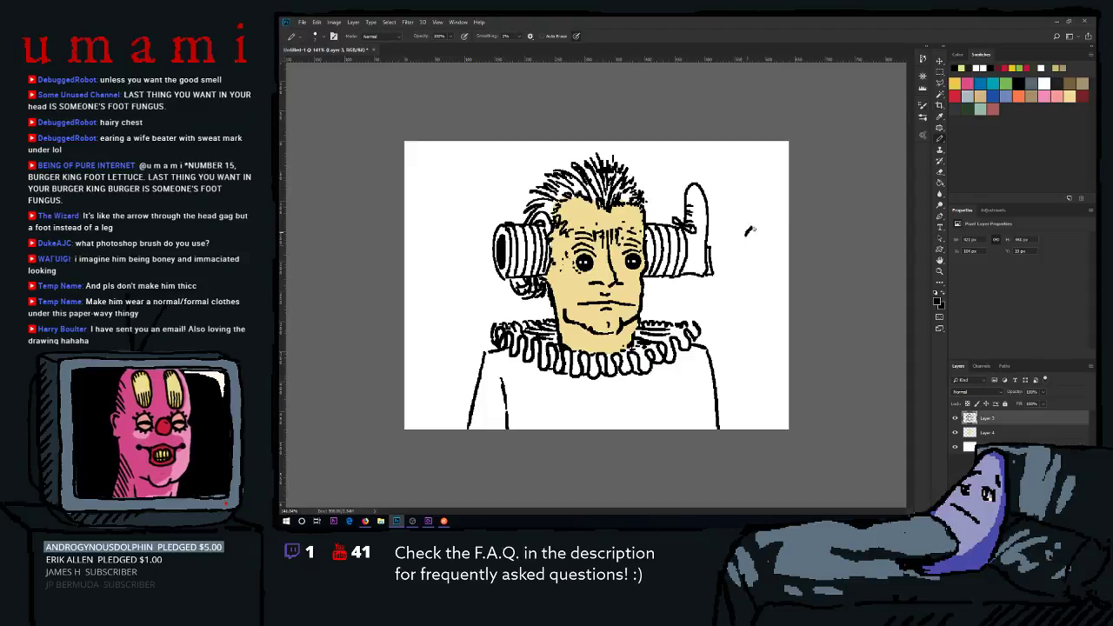
mouse_move(749, 230)
mouse_down()
mouse_move(731, 288)
mouse_move(732, 376)
mouse_up()
key(ctrl+z)
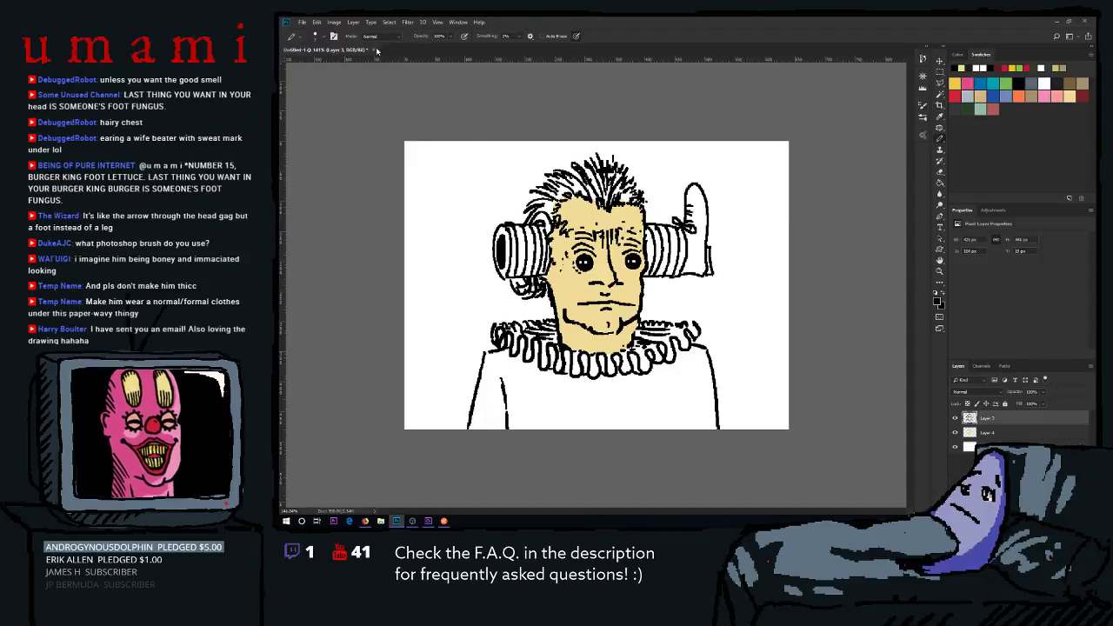
click(323, 37)
click(321, 37)
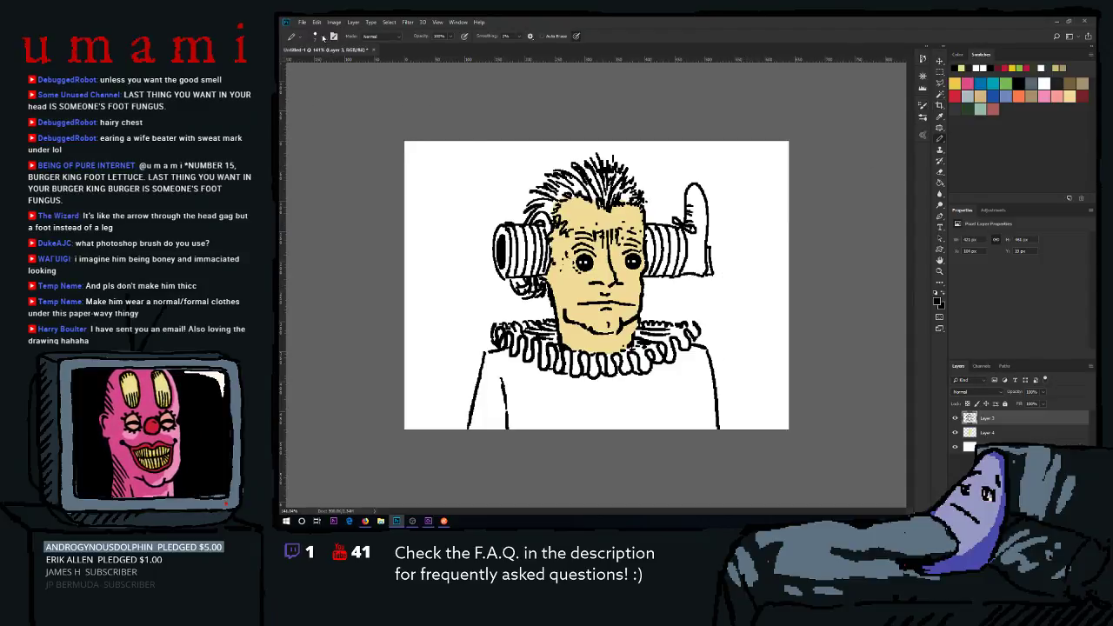
click(318, 37)
click(317, 36)
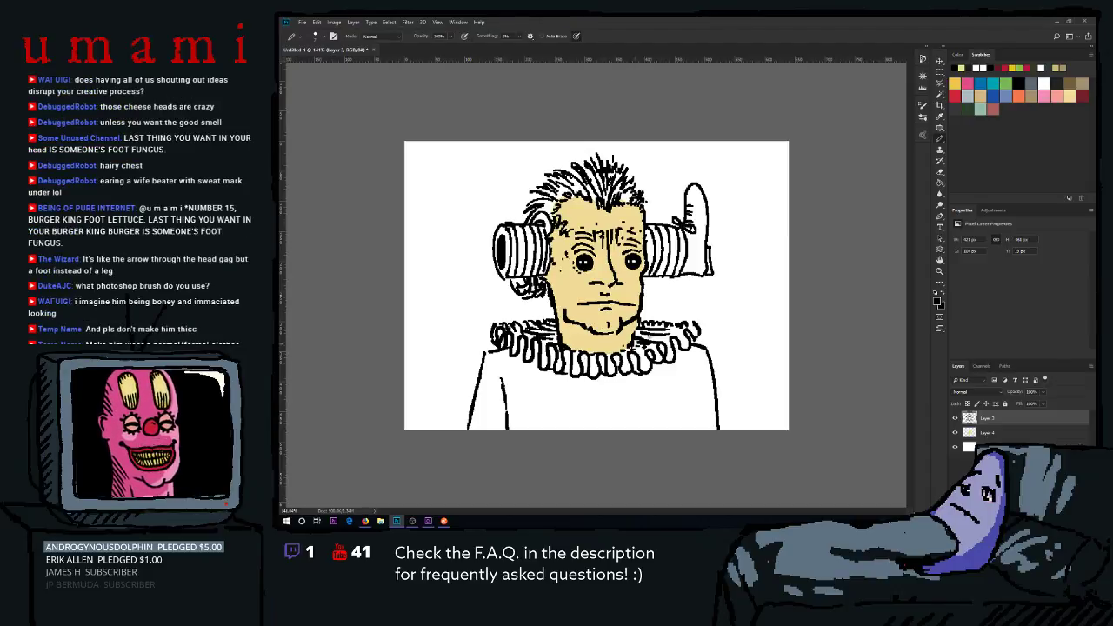
Draw the right arm's short, nearly vertical inner line down to the canvas's lower edge.
drag(676, 385, 681, 429)
key(ctrl+z)
drag(682, 385, 689, 447)
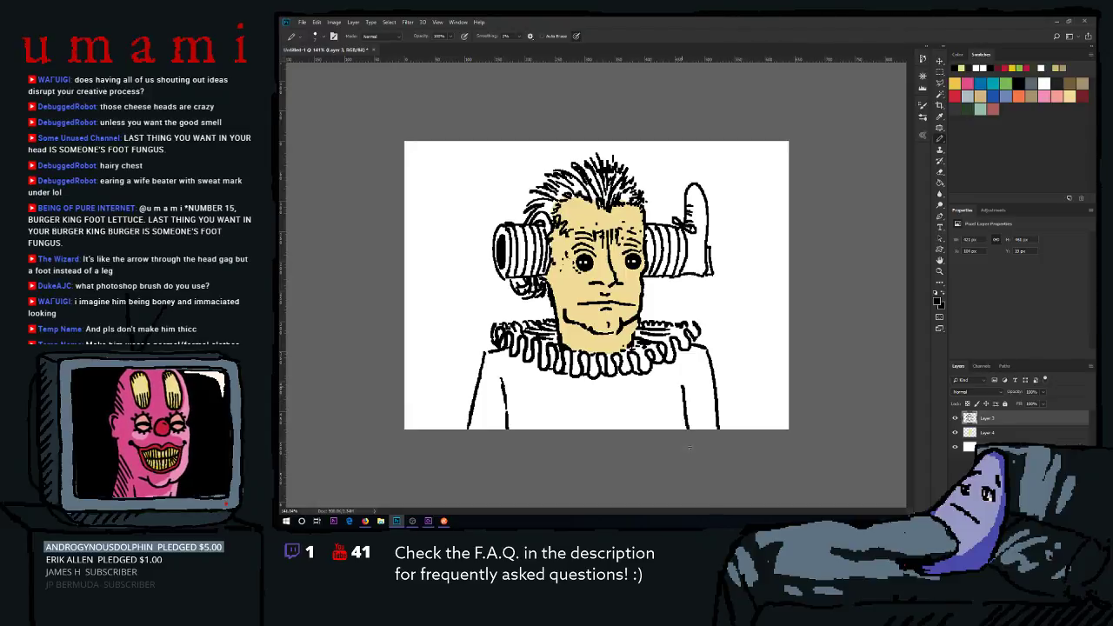
key(ctrl+z)
drag(686, 383, 688, 430)
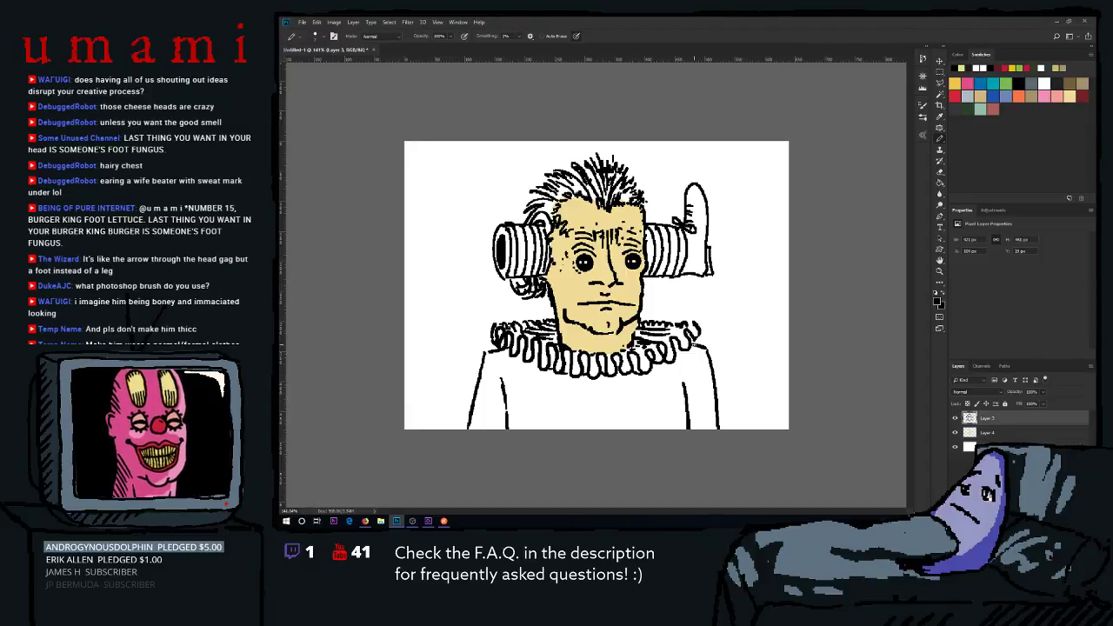
Replace the right arm's outer line with a slanted one running directly from the collar's edge to the canvas's lower edge.
drag(700, 354, 711, 383)
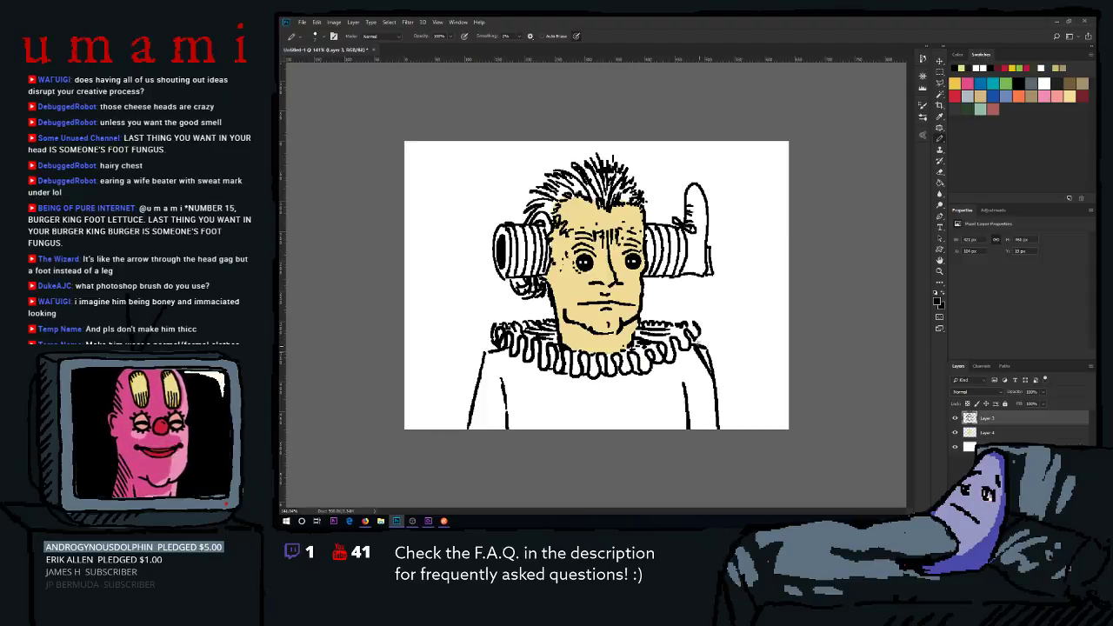
key(ctrl+z)
drag(695, 345, 722, 430)
key(ctrl+z)
drag(696, 345, 720, 428)
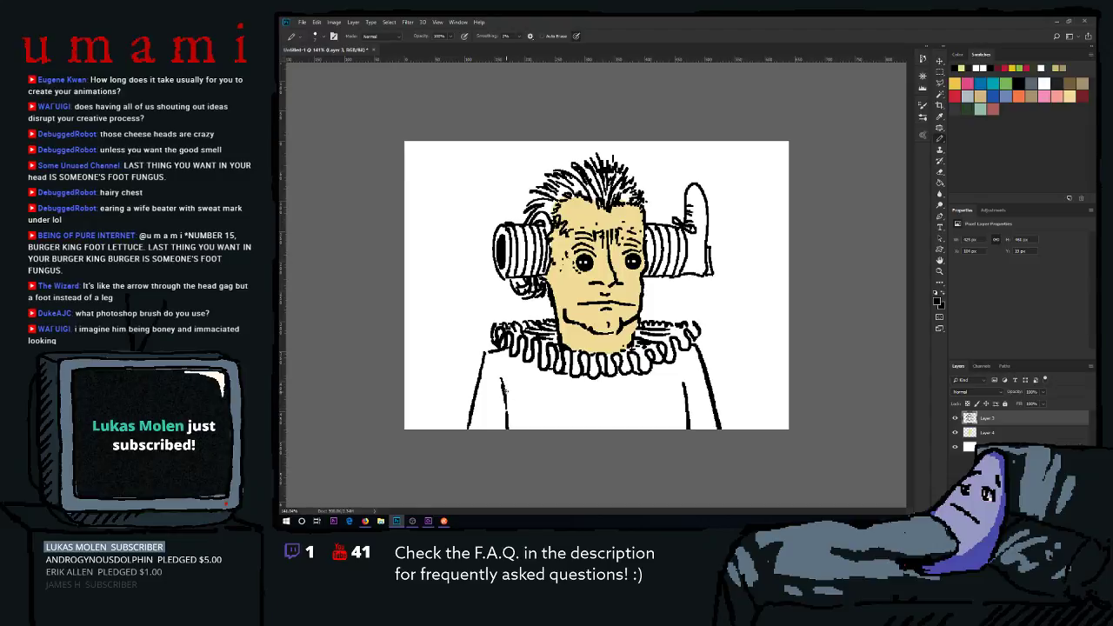
Redraw the left arm's inner line as a shorter, nearly vertical stroke reaching the canvas's lower edge.
drag(503, 381, 513, 430)
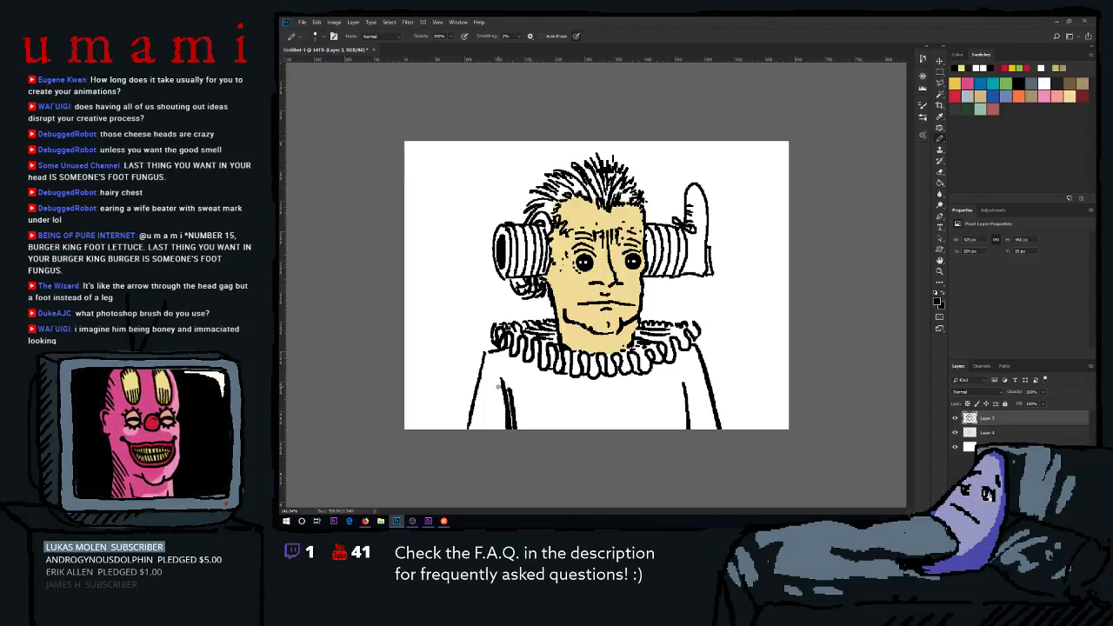
key(ctrl+z)
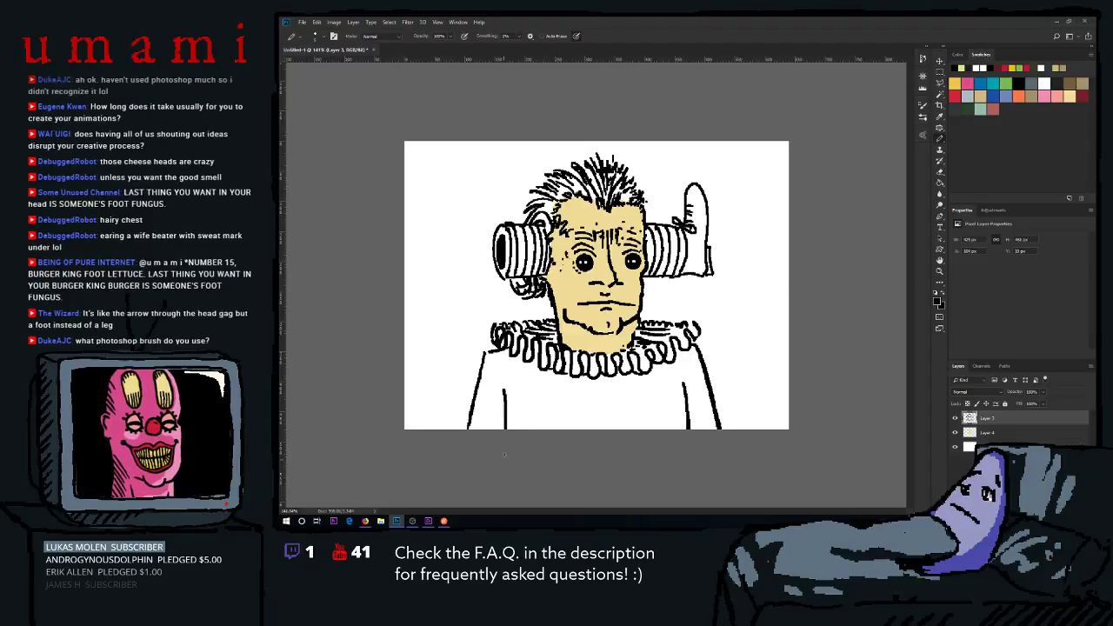
drag(506, 398, 507, 405)
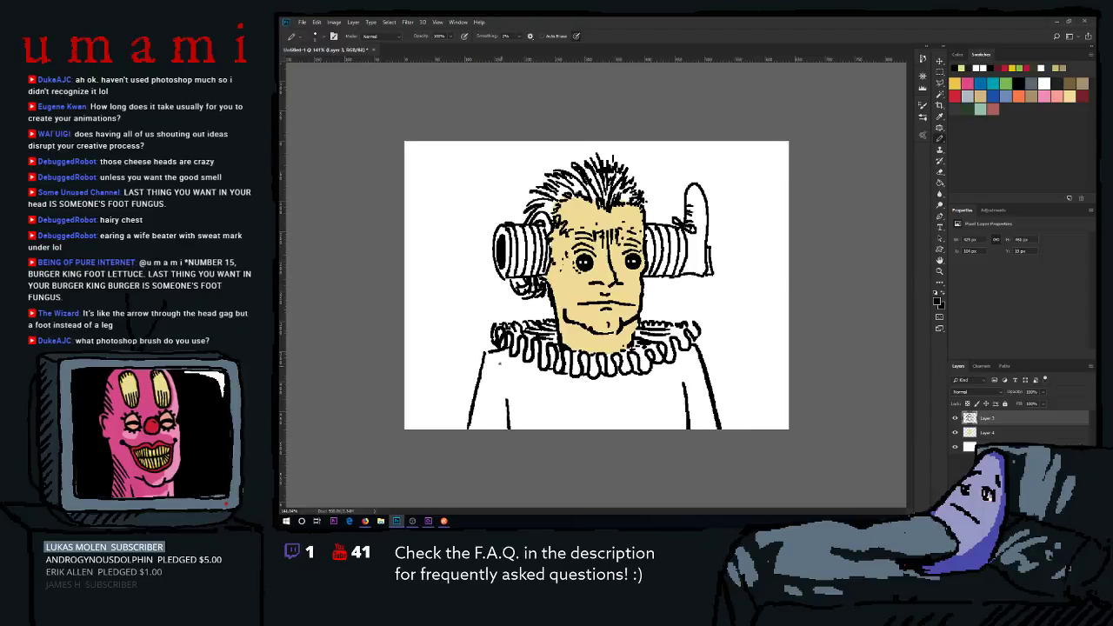
Draw a smaller second ruffle beneath the collar and place two round black buttons down the middle of the chest.
mouse_move(495, 364)
mouse_down()
mouse_move(508, 399)
mouse_move(551, 376)
mouse_move(585, 402)
mouse_up()
mouse_move(655, 371)
mouse_down()
mouse_move(599, 401)
mouse_move(615, 400)
mouse_up()
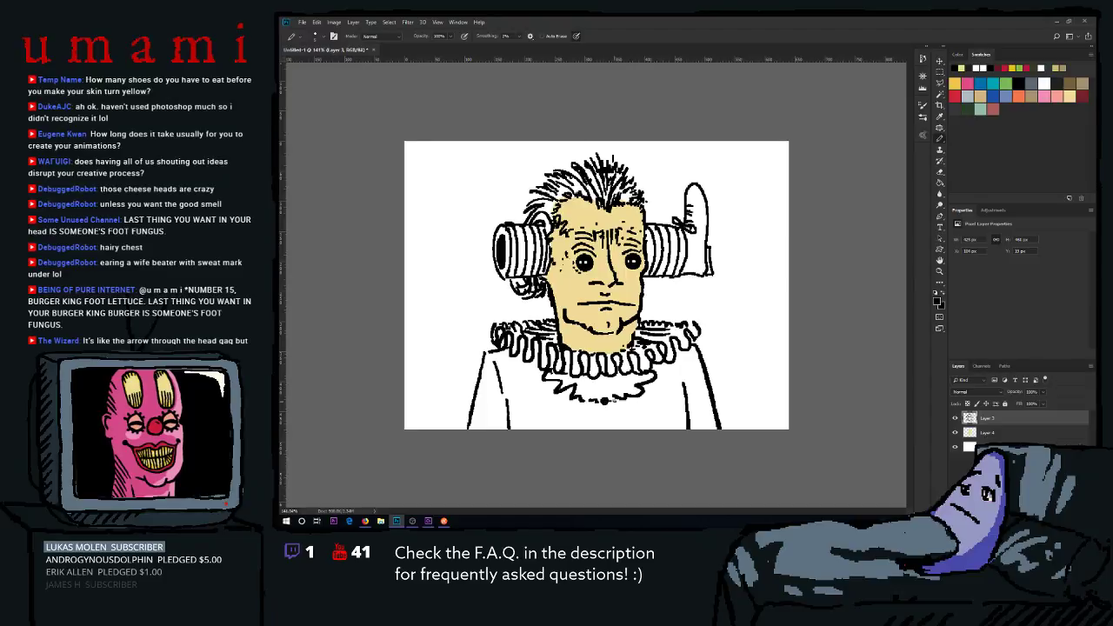
key(bracketright)
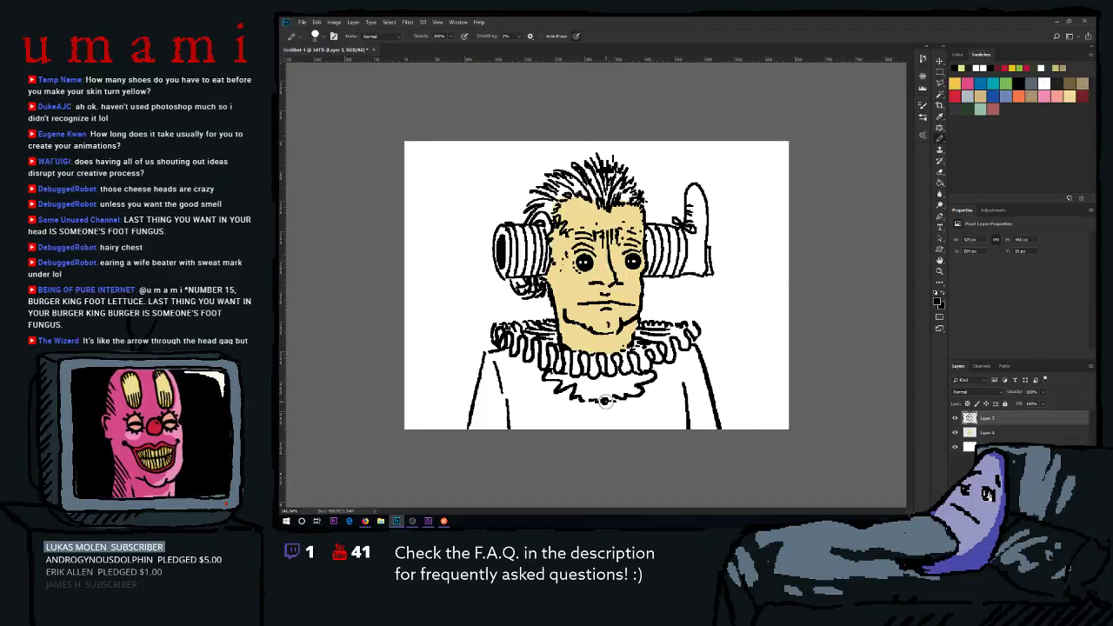
click(604, 400)
click(605, 426)
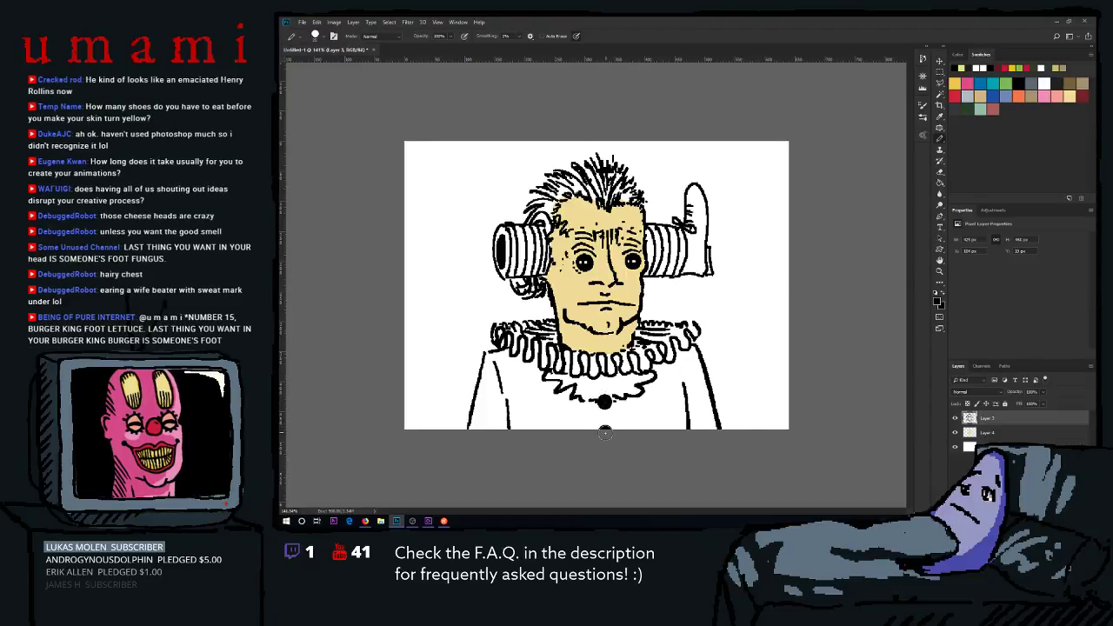
Shrink the brush and thicken the left arm's short inner line down to the canvas's lower edge.
key(bracketleft)
key(bracketleft)
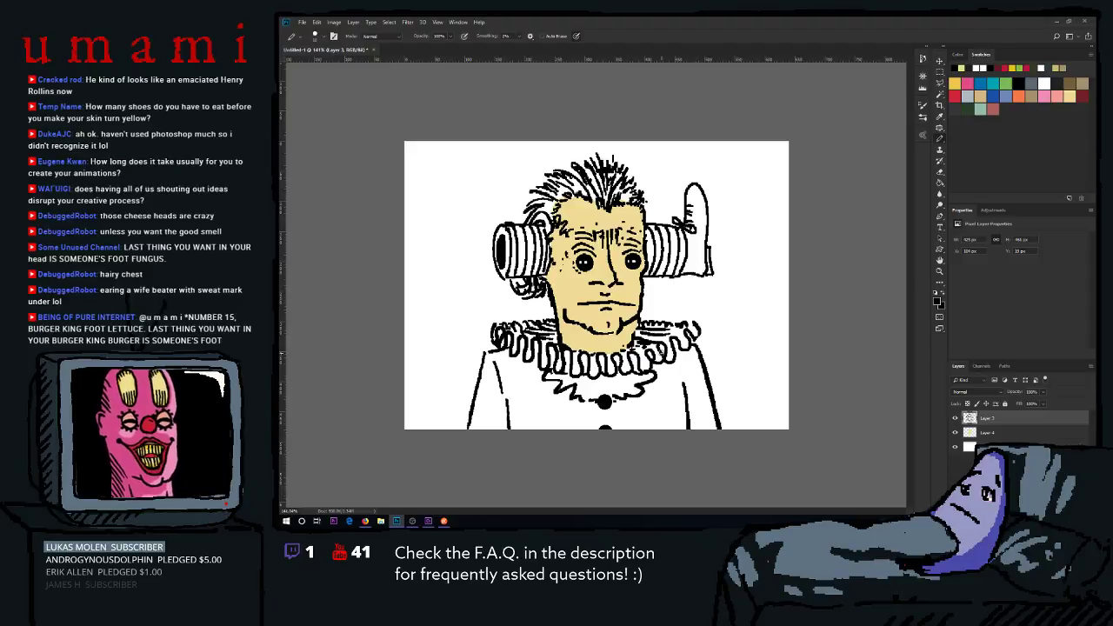
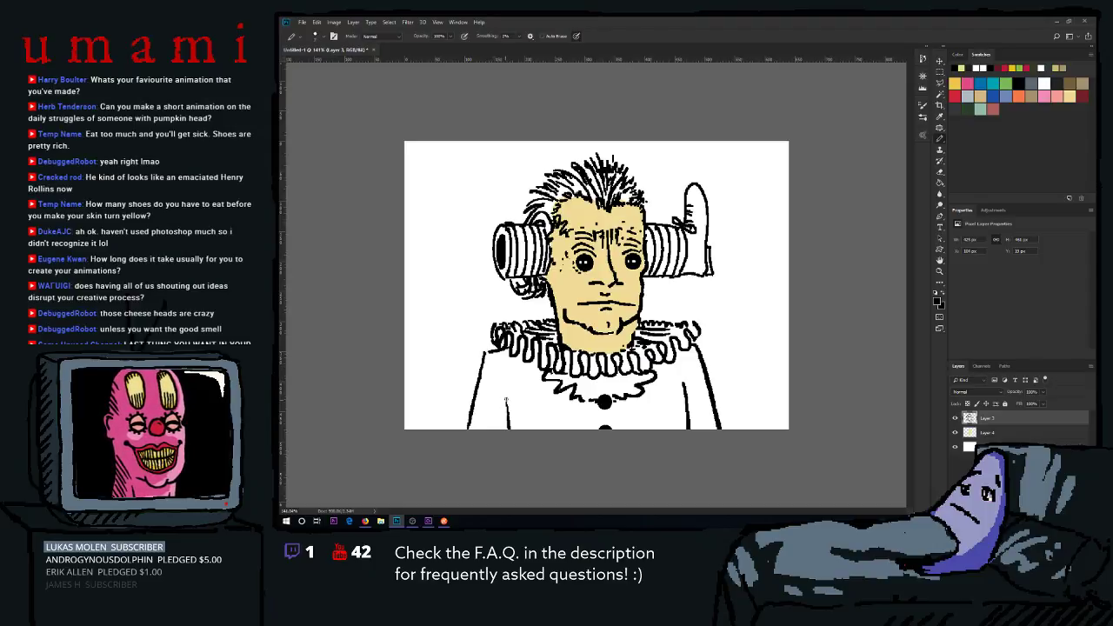
drag(505, 404, 508, 447)
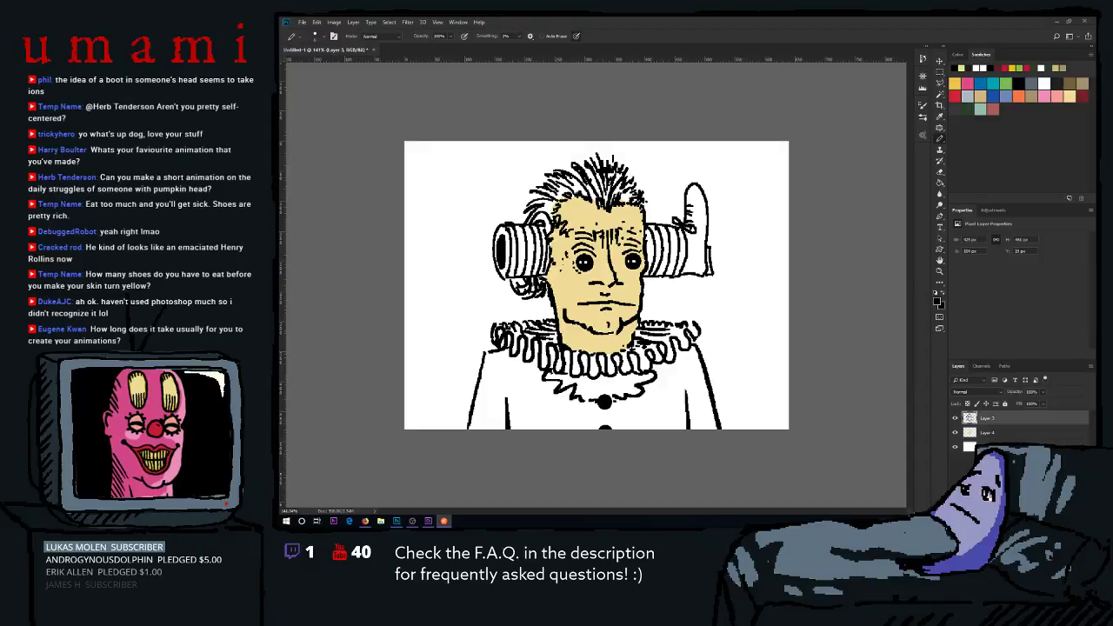
click(722, 19)
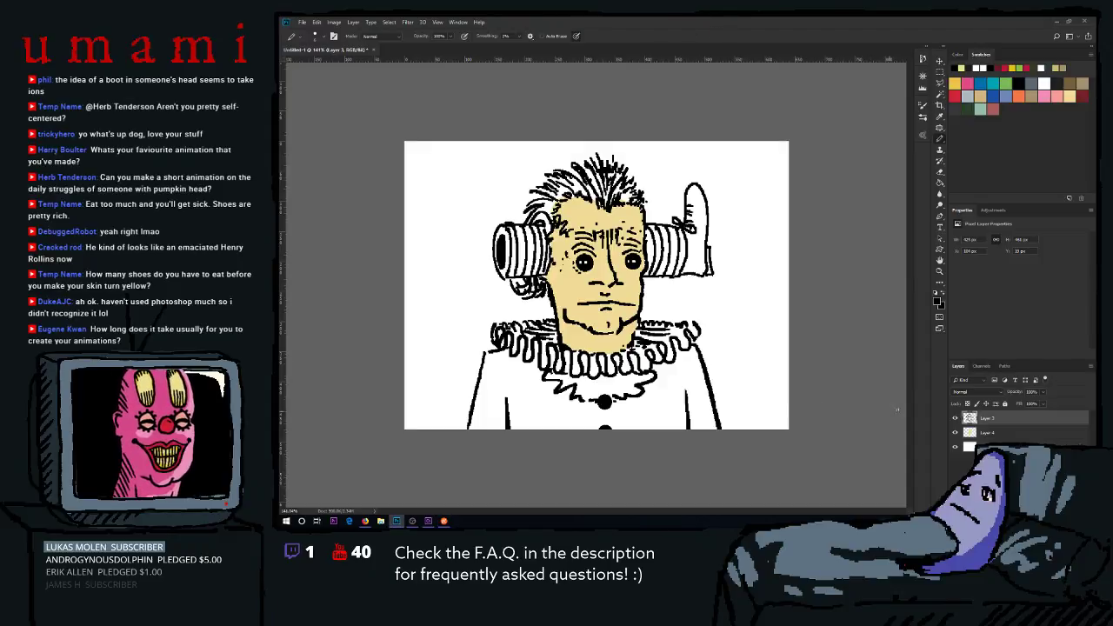
Paint green shading on Layer 4 along the face's left edge, jaw, cheek, brow, nose side and neck.
click(1005, 432)
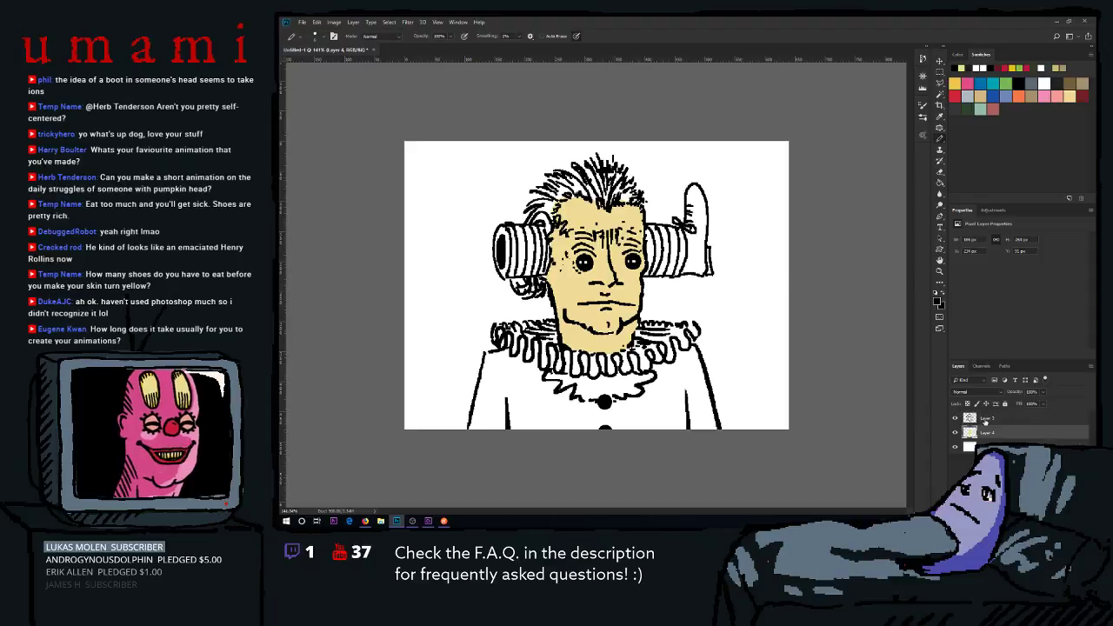
click(1005, 84)
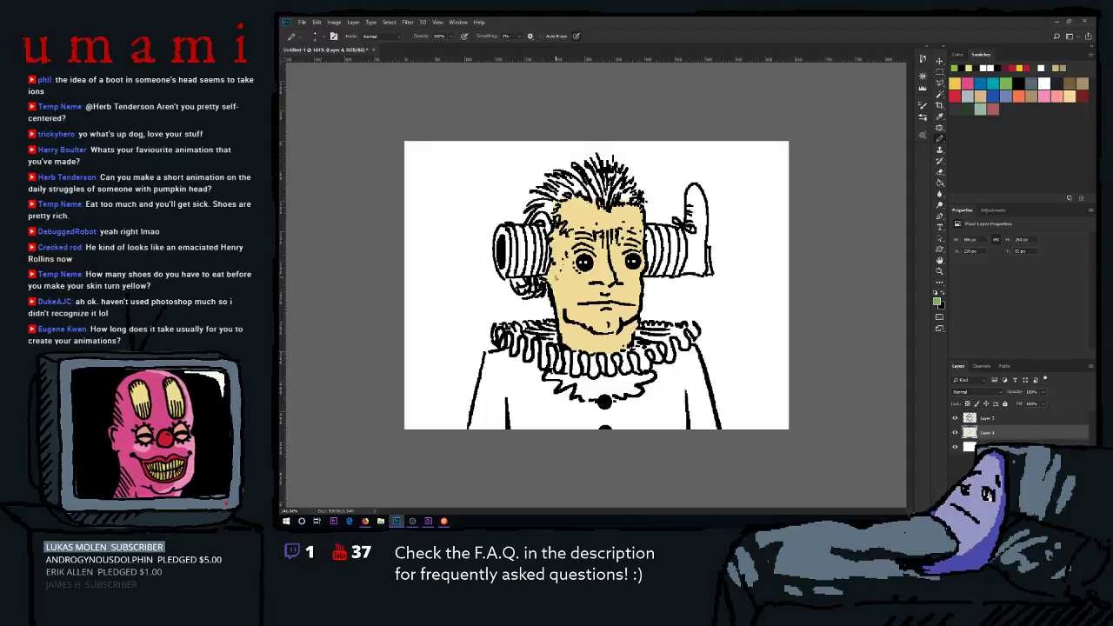
mouse_move(551, 264)
mouse_down()
mouse_move(563, 332)
mouse_move(577, 323)
mouse_move(619, 336)
mouse_up()
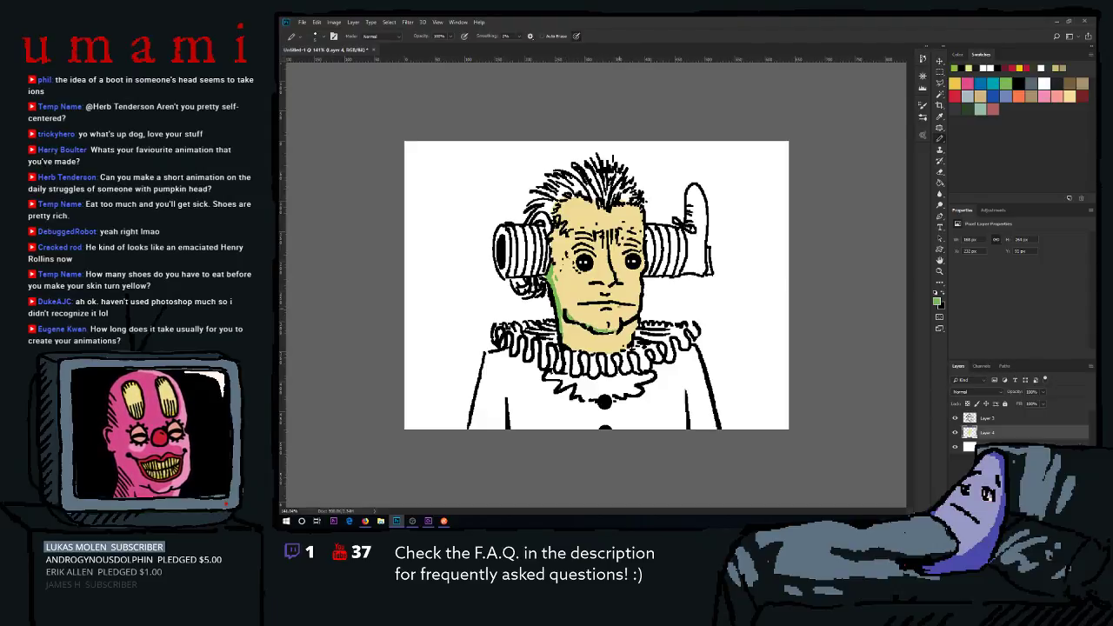
mouse_move(600, 245)
mouse_down()
mouse_move(603, 274)
mouse_move(596, 242)
mouse_move(575, 233)
mouse_move(588, 249)
mouse_move(575, 253)
mouse_move(574, 240)
mouse_move(552, 239)
mouse_up()
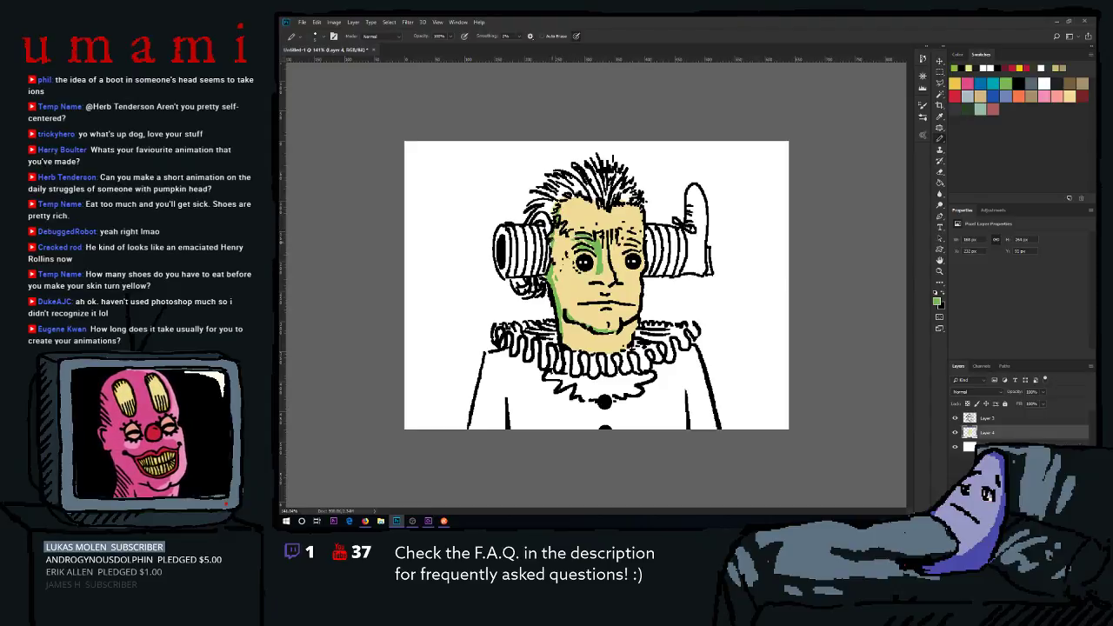
mouse_move(564, 276)
mouse_down()
mouse_move(561, 266)
mouse_move(564, 293)
mouse_up()
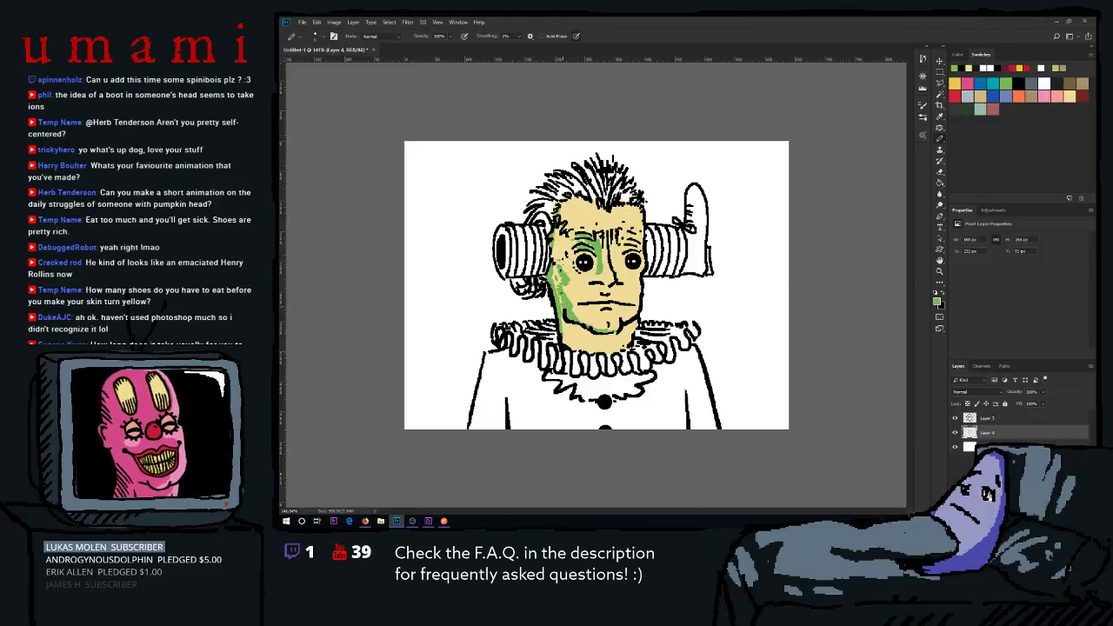
drag(581, 352, 565, 331)
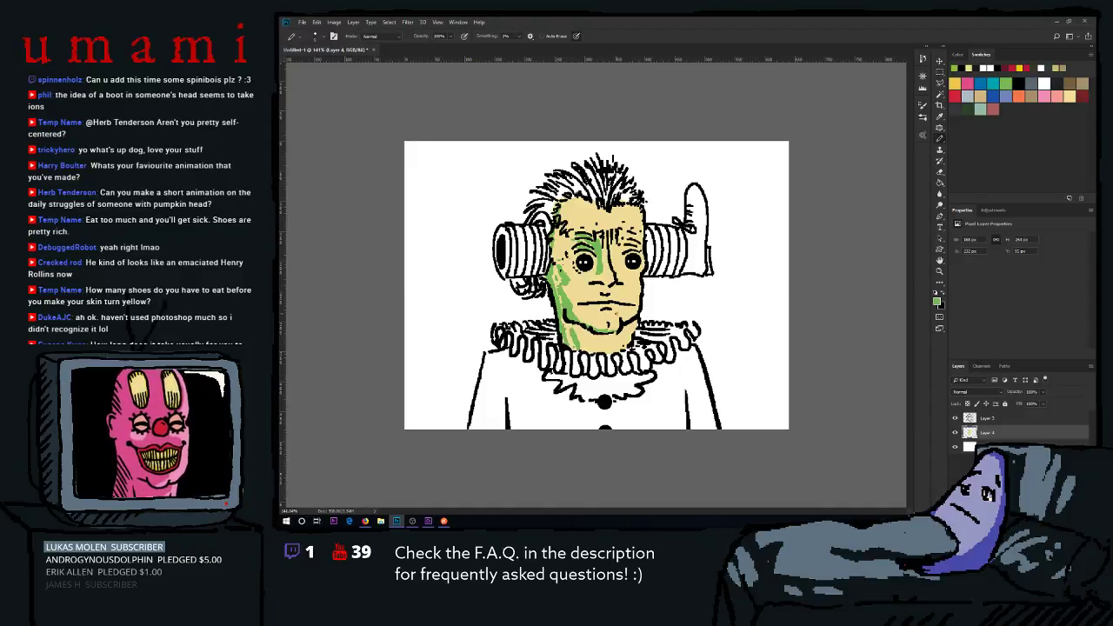
Paint pink accents beside the nose and right brow and along the right edge of the face and neck.
click(1046, 95)
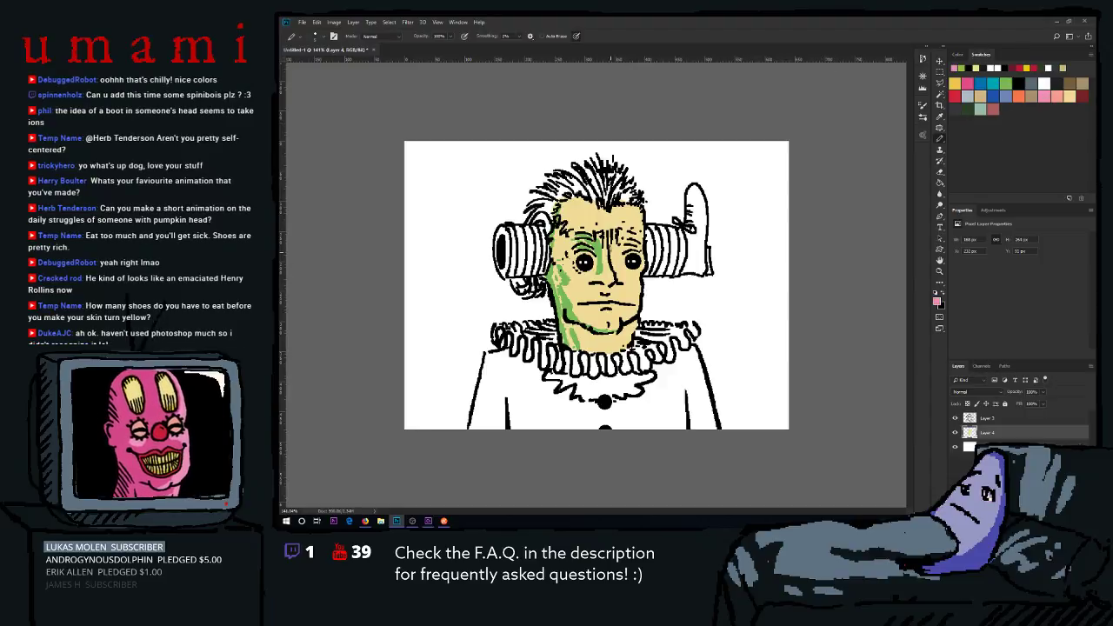
mouse_move(610, 252)
mouse_down()
mouse_move(618, 275)
mouse_move(624, 245)
mouse_up()
mouse_move(641, 208)
mouse_down()
mouse_move(640, 301)
mouse_move(624, 350)
mouse_up()
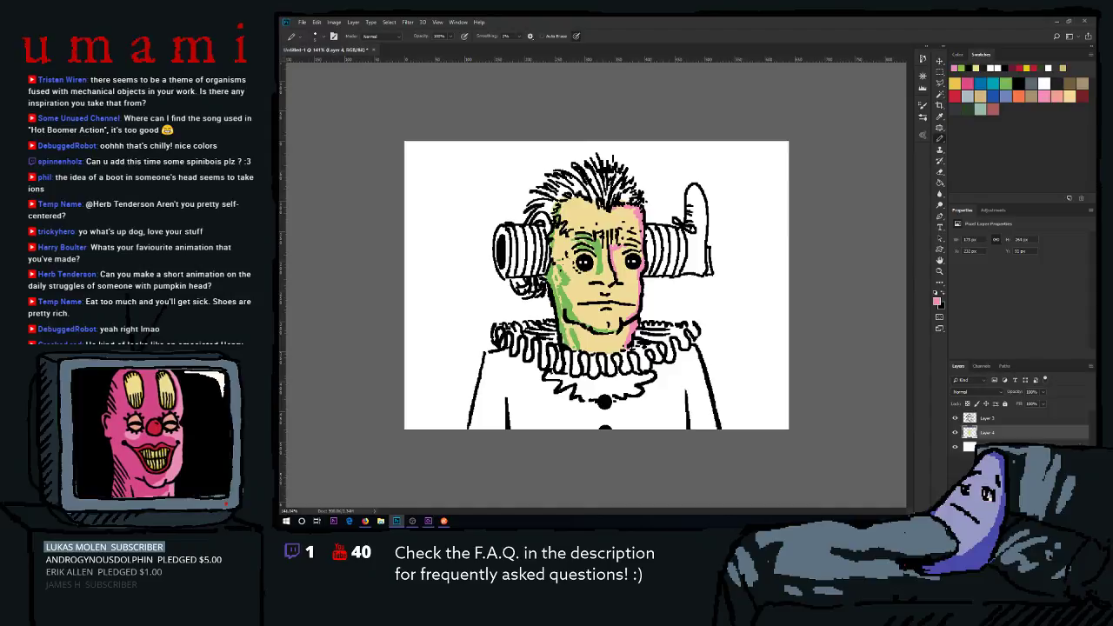
key(alt+Tab)
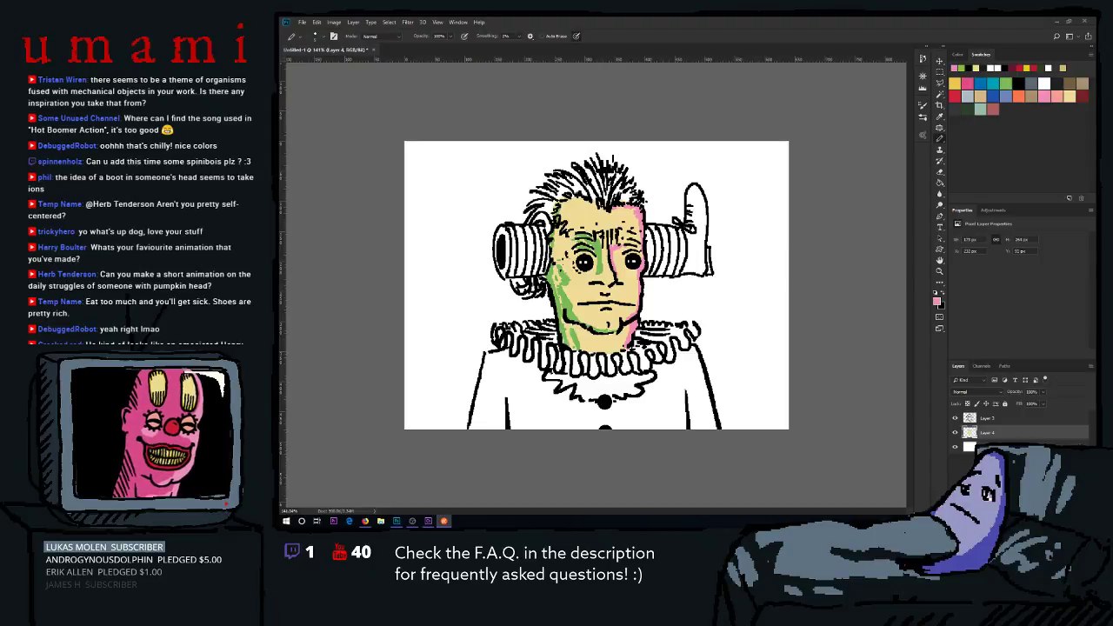
key(alt+Tab)
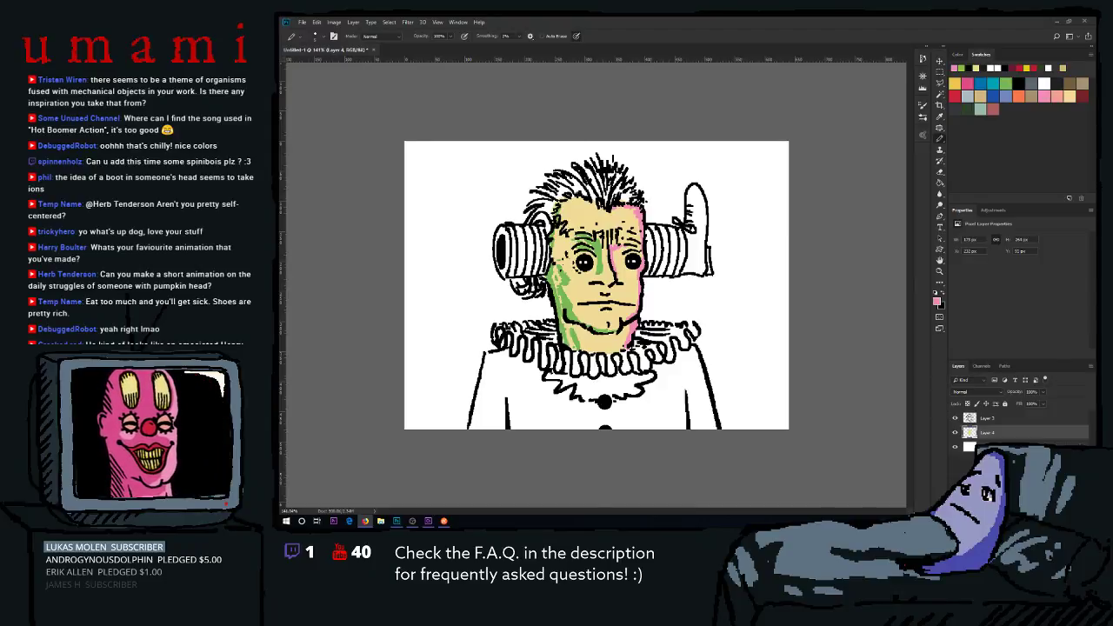
key(alt+Tab)
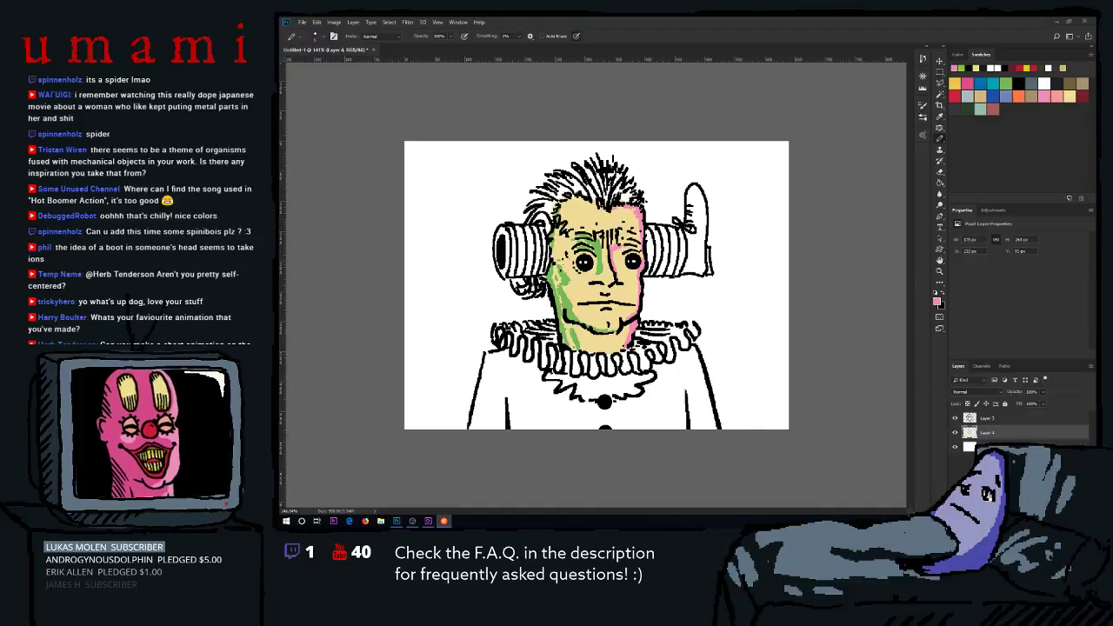
key(super+e)
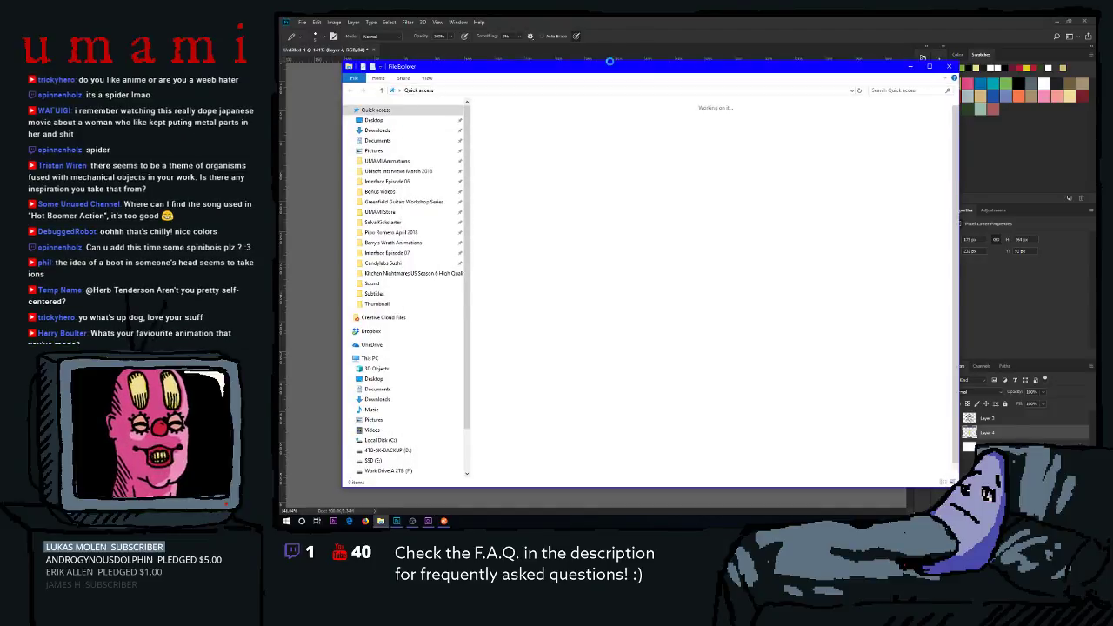
click(423, 22)
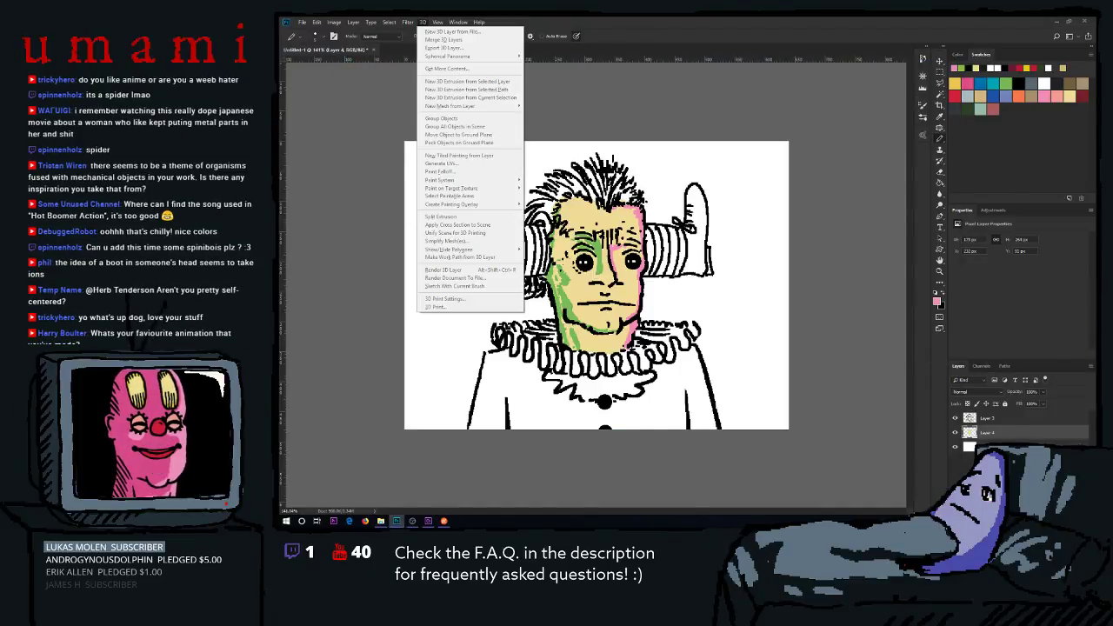
key(Escape)
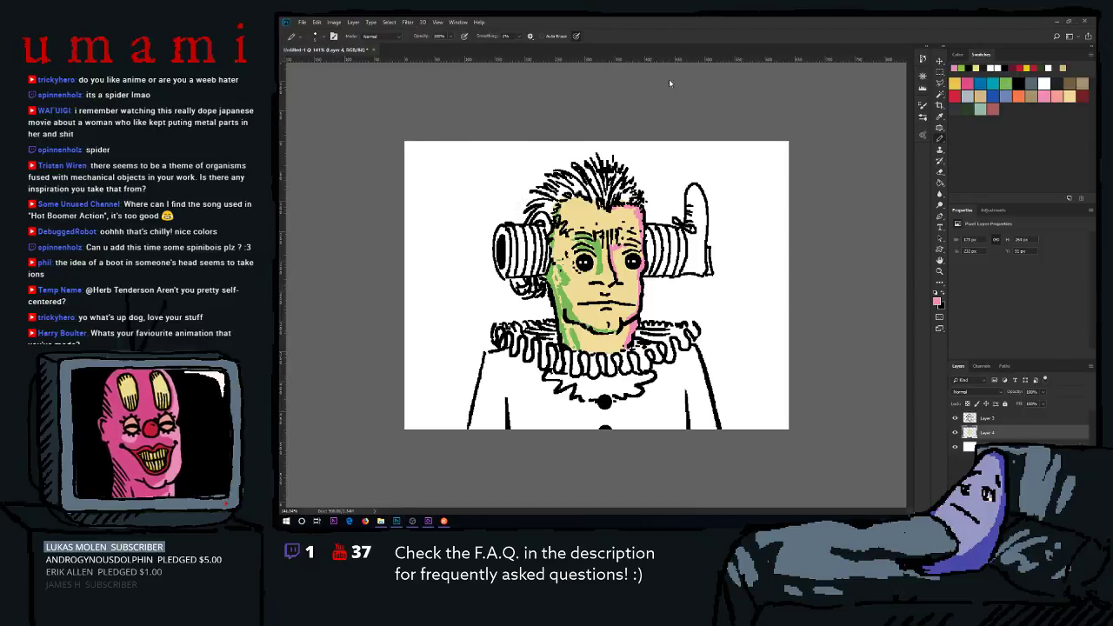
key(super+e)
click(380, 520)
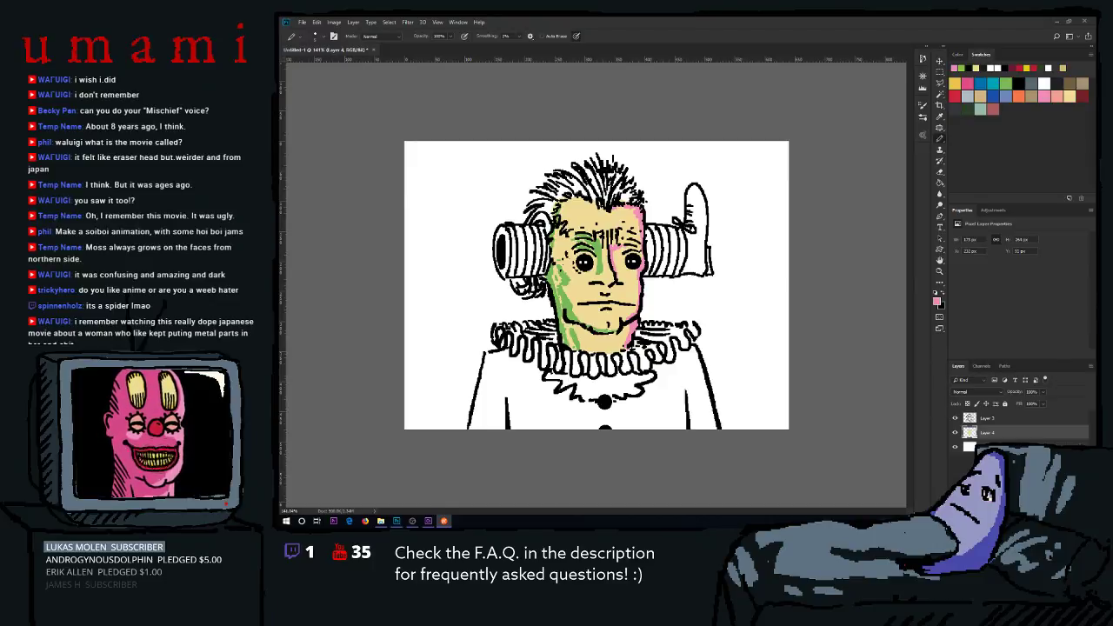
click(611, 114)
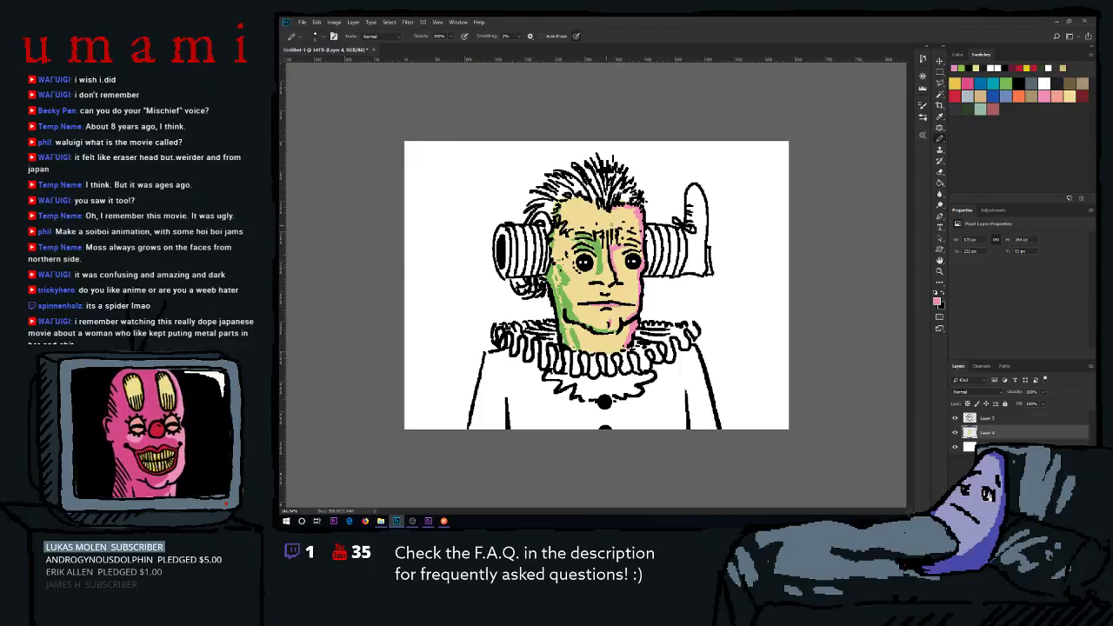
Add pink marks on the forehead and golden-yellow shading along the hairline, the left eye's outer side and the neck.
drag(614, 235, 624, 232)
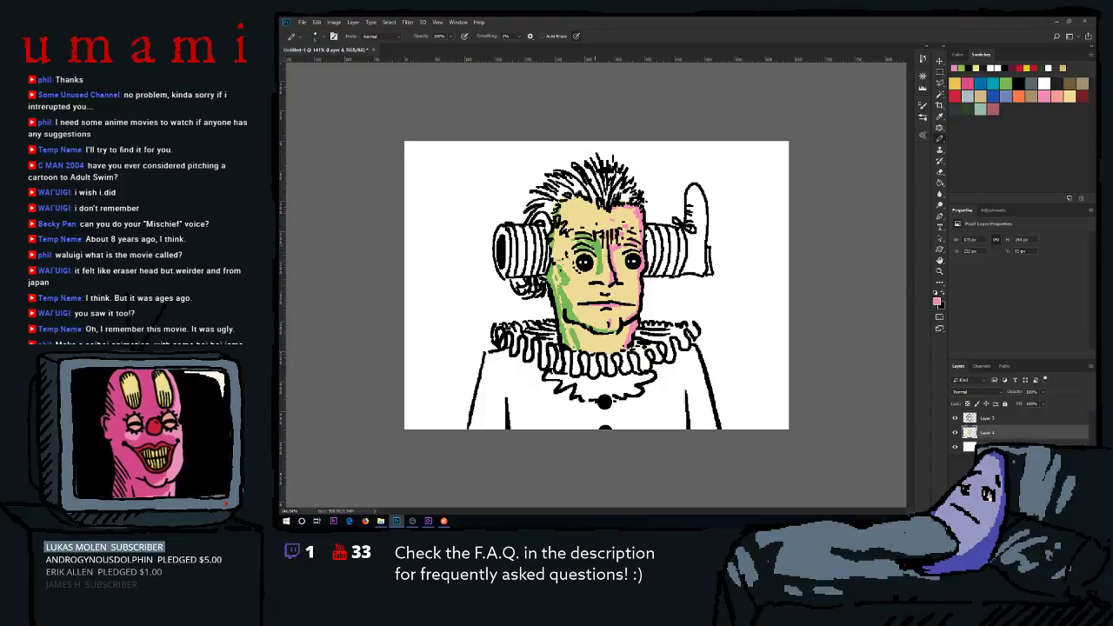
click(955, 84)
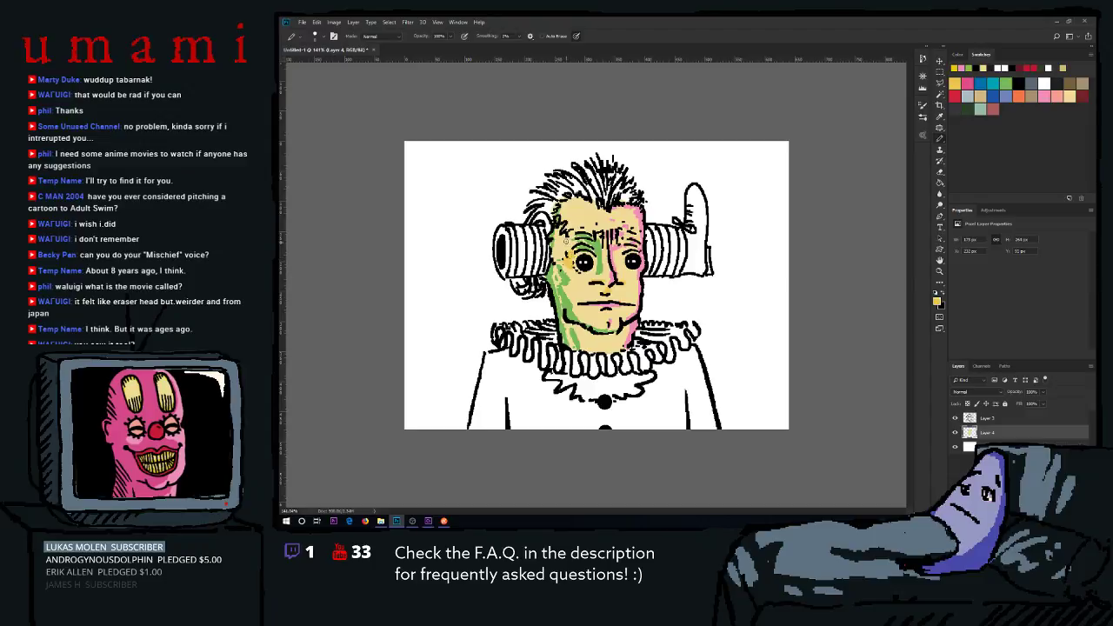
drag(561, 212, 602, 208)
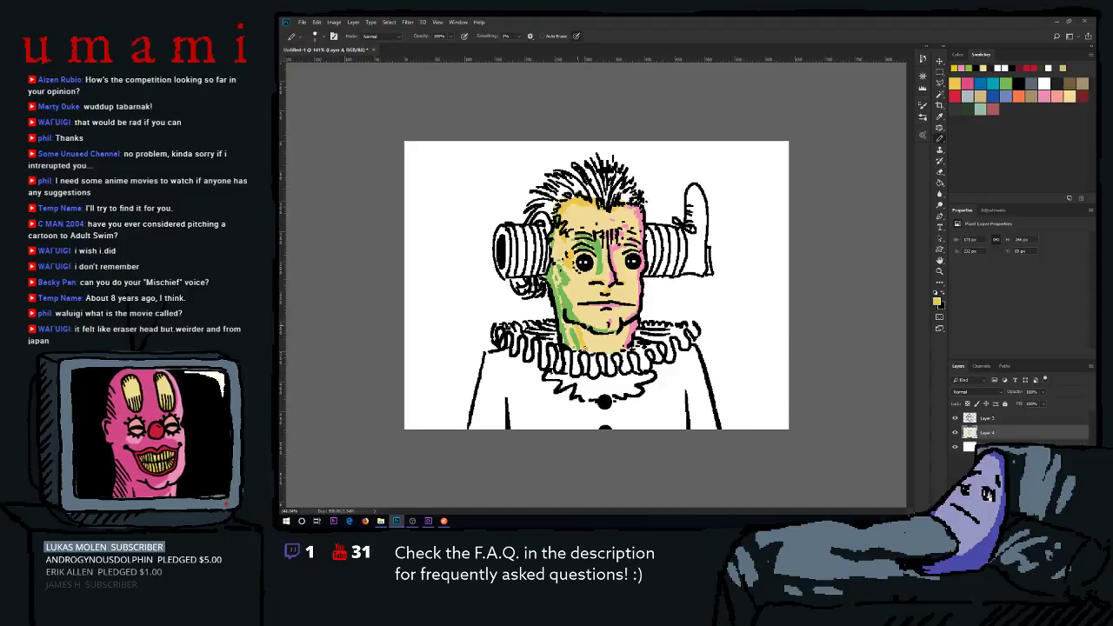
mouse_move(581, 341)
mouse_down()
mouse_move(567, 330)
mouse_move(580, 318)
mouse_up()
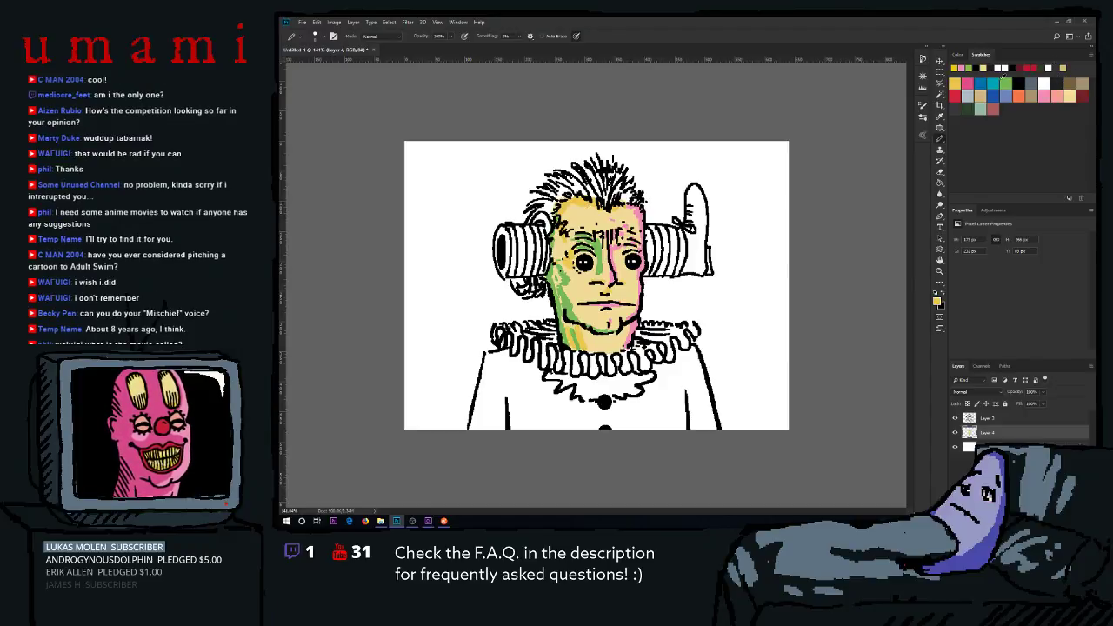
Paint blue stripes on alternate bands of the ribbed tube left of the head.
click(984, 82)
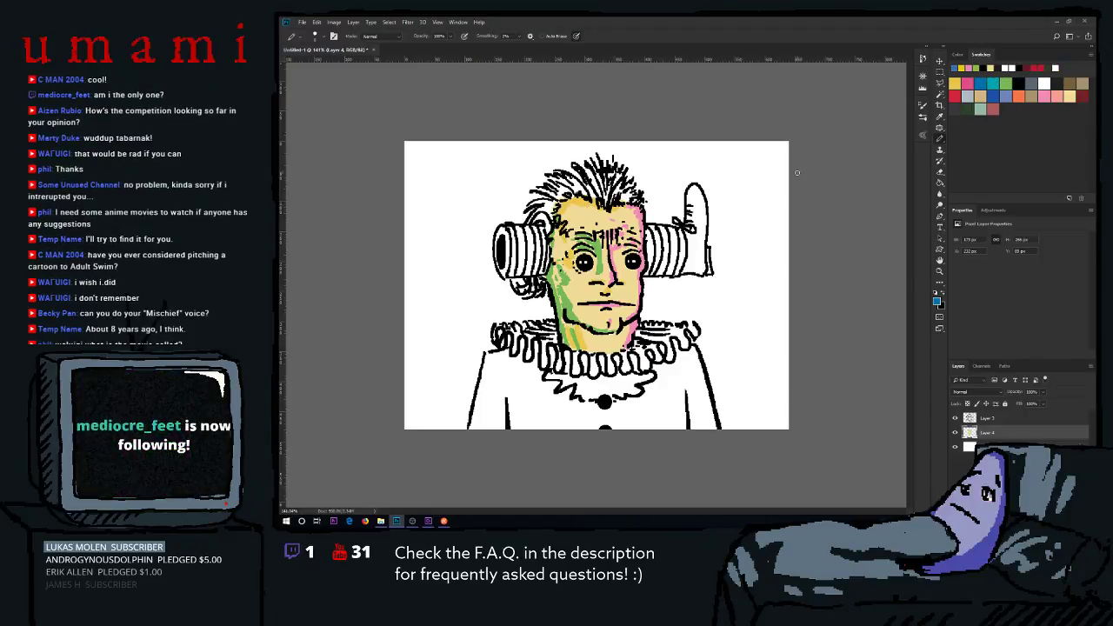
drag(511, 228, 512, 273)
drag(528, 228, 528, 271)
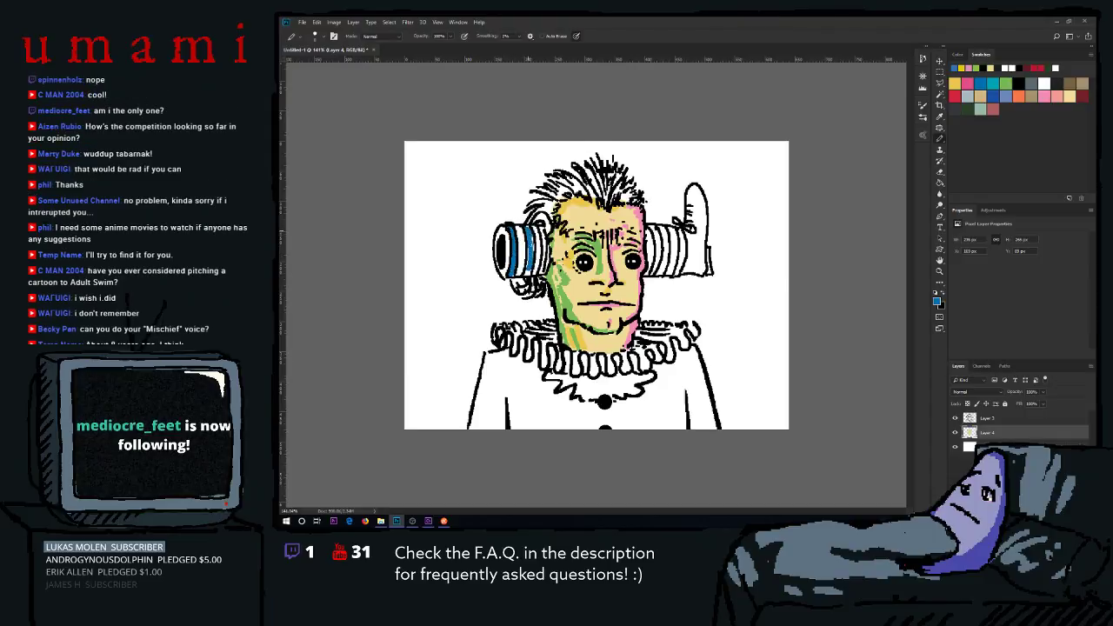
drag(532, 233, 532, 257)
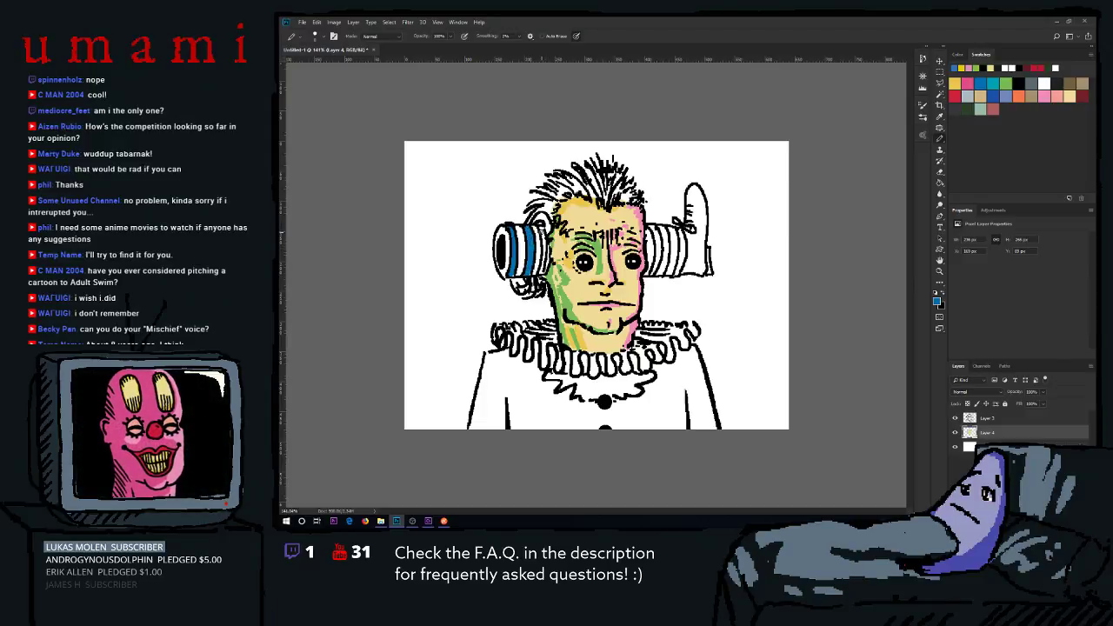
drag(542, 230, 543, 275)
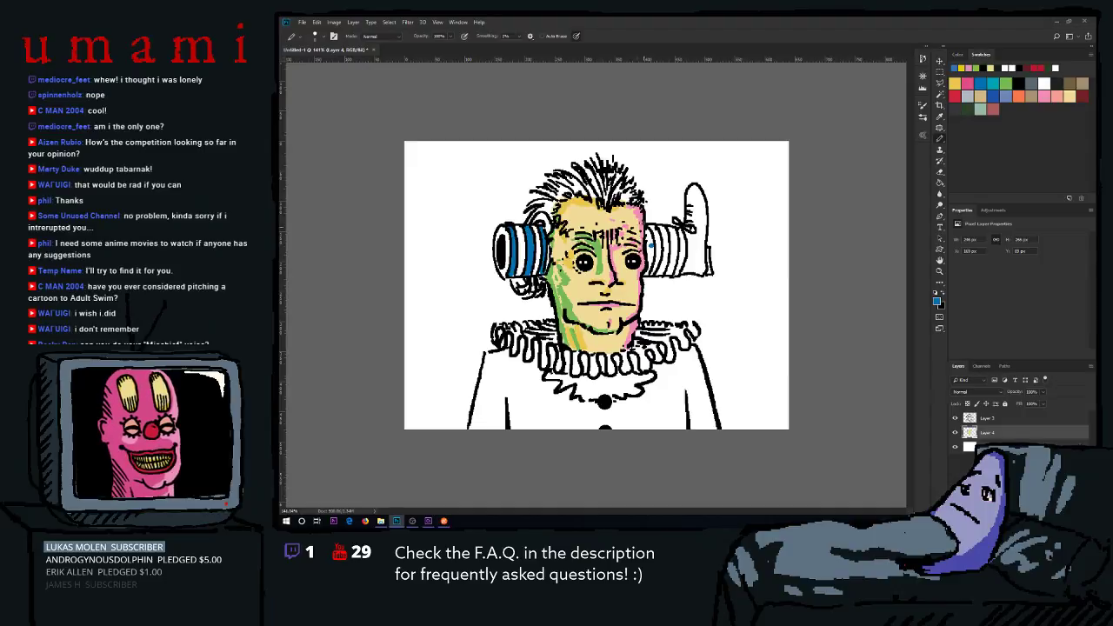
Continue the blue stripes on alternate bands of the ribbed tube between the head and the boot.
right_click(652, 246)
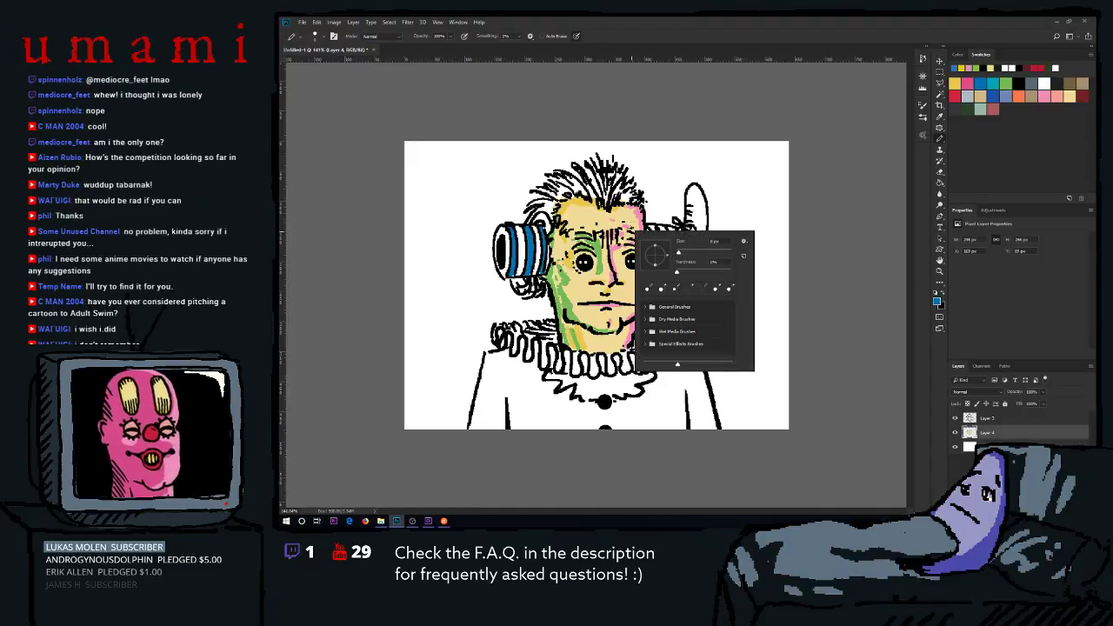
key(Escape)
drag(648, 236, 651, 258)
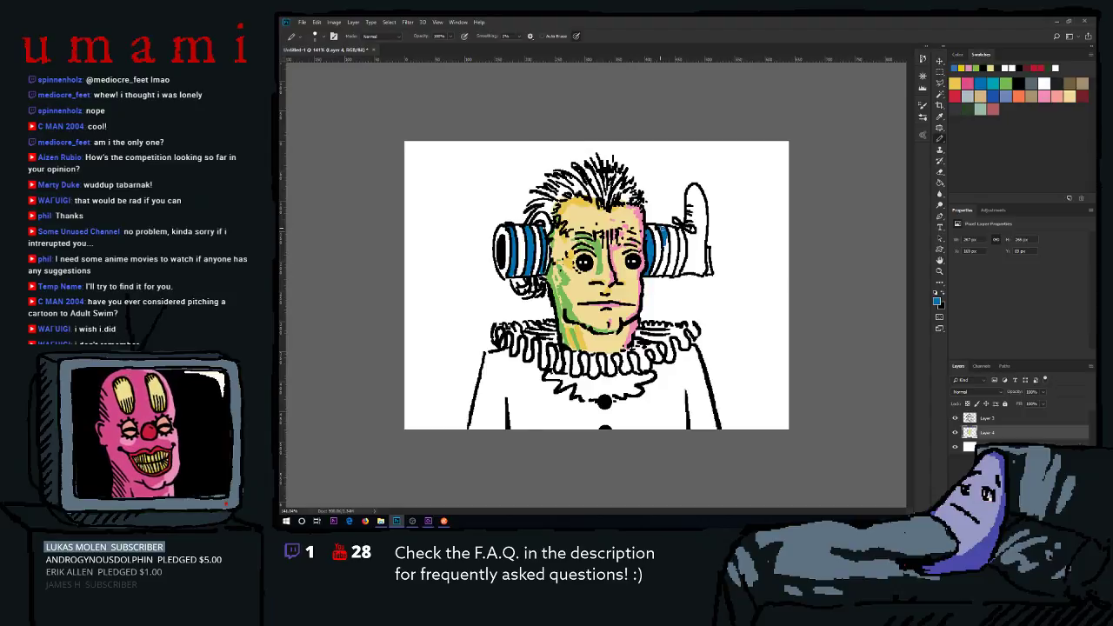
drag(662, 233, 661, 272)
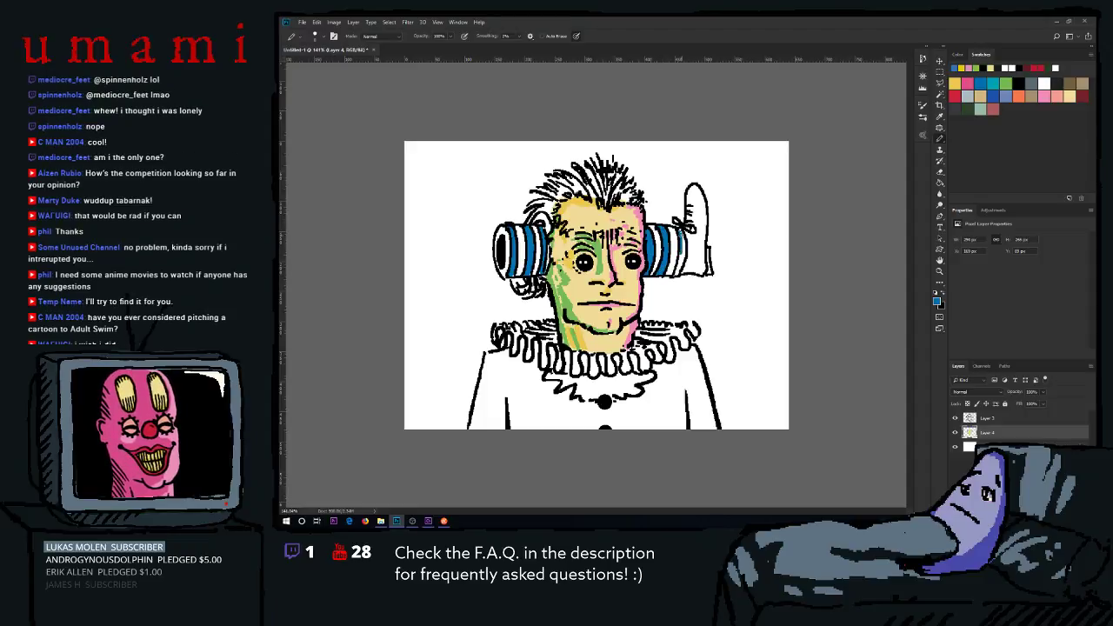
drag(682, 231, 675, 276)
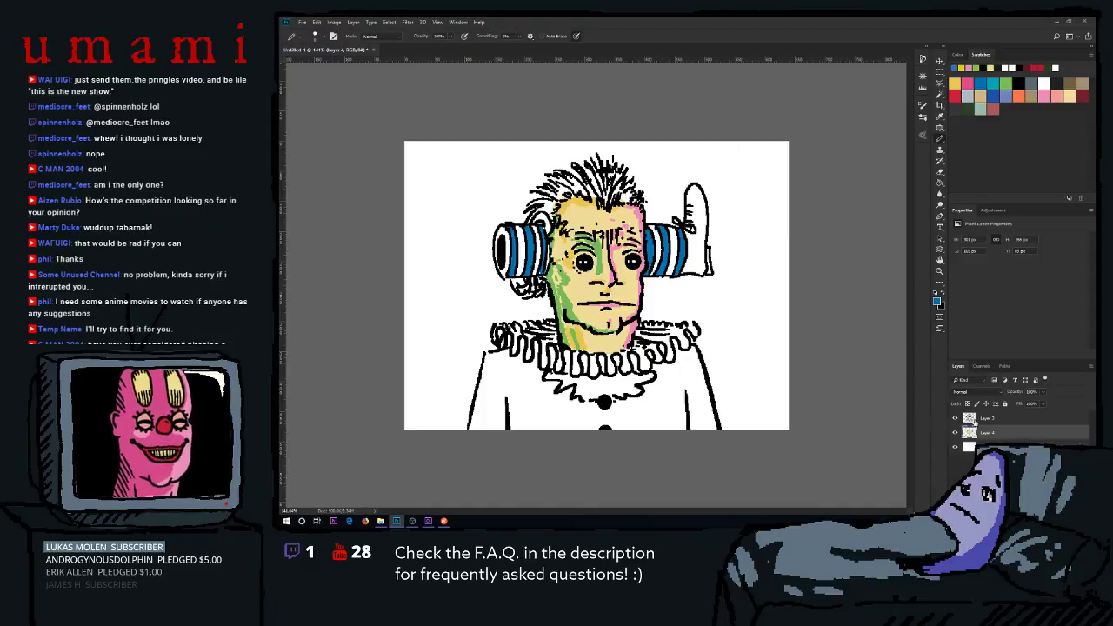
click(977, 420)
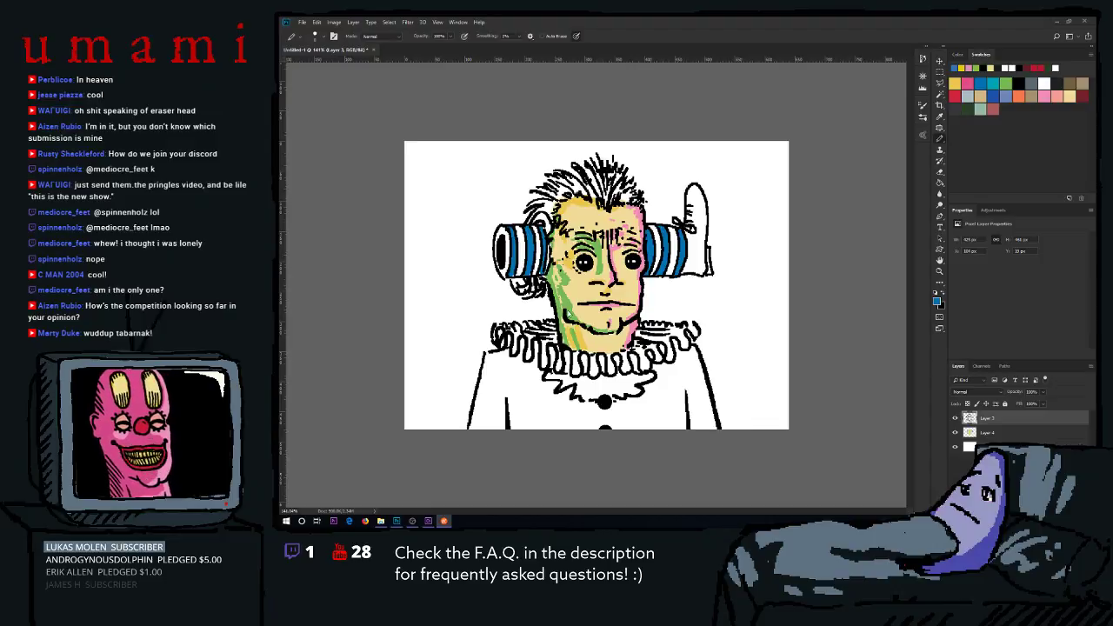
click(679, 315)
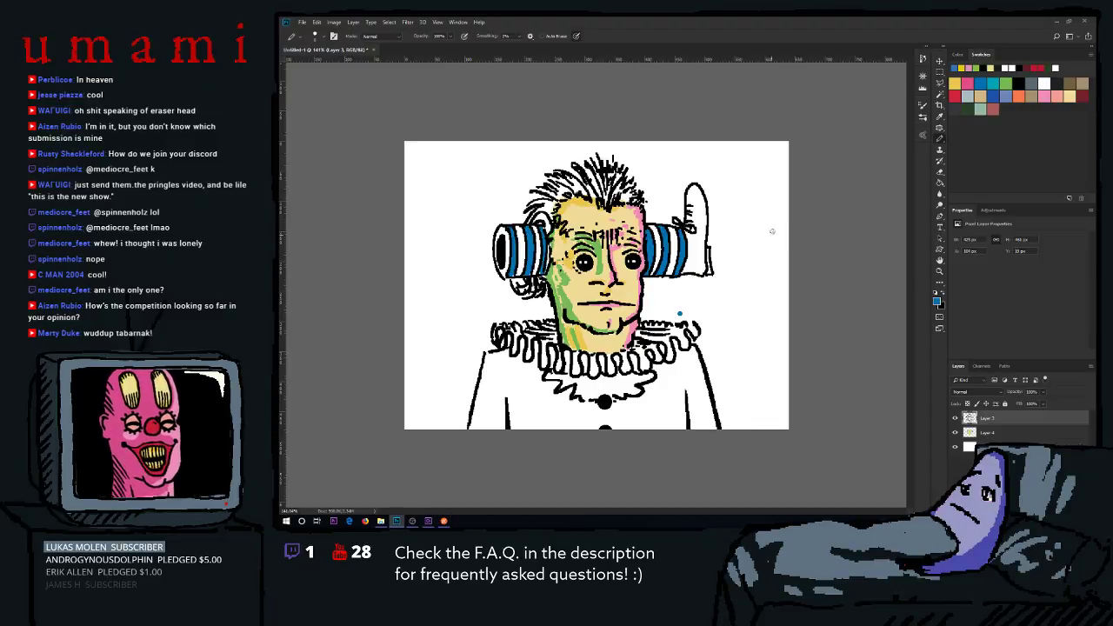
key(ctrl+z)
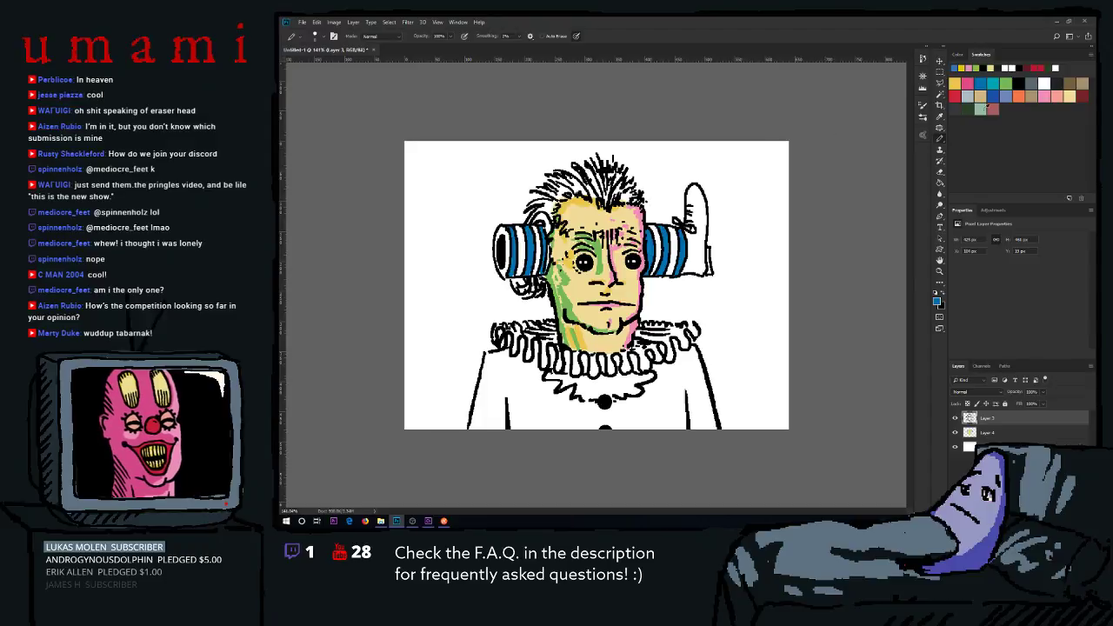
Fill the white bands between the blue stripes on both sides of the head with muted teal on Layer 4.
click(982, 107)
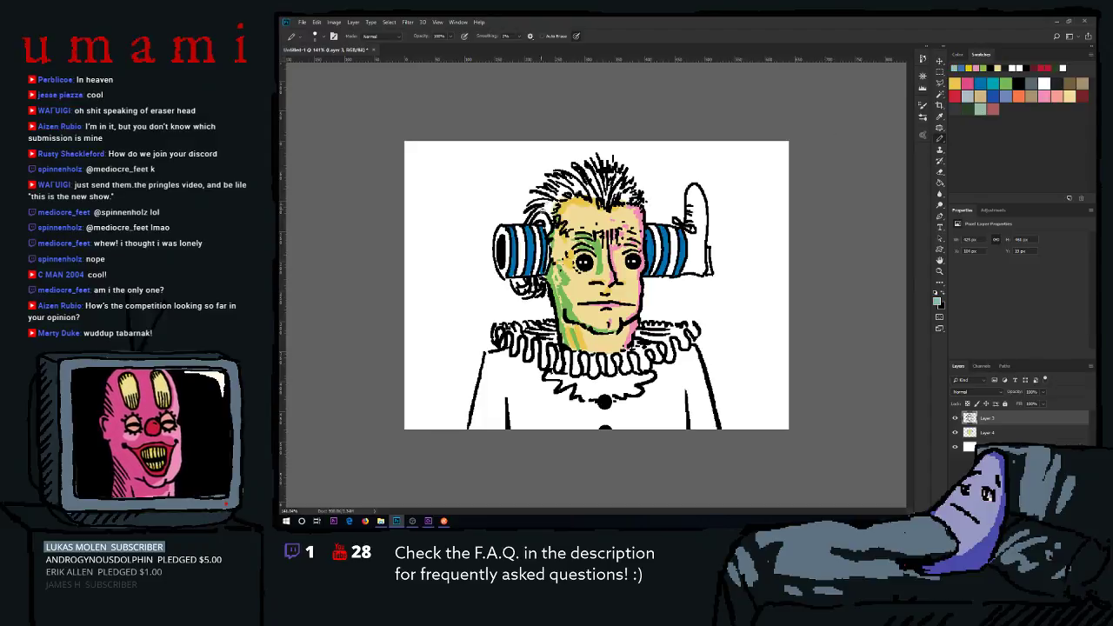
drag(515, 234, 519, 228)
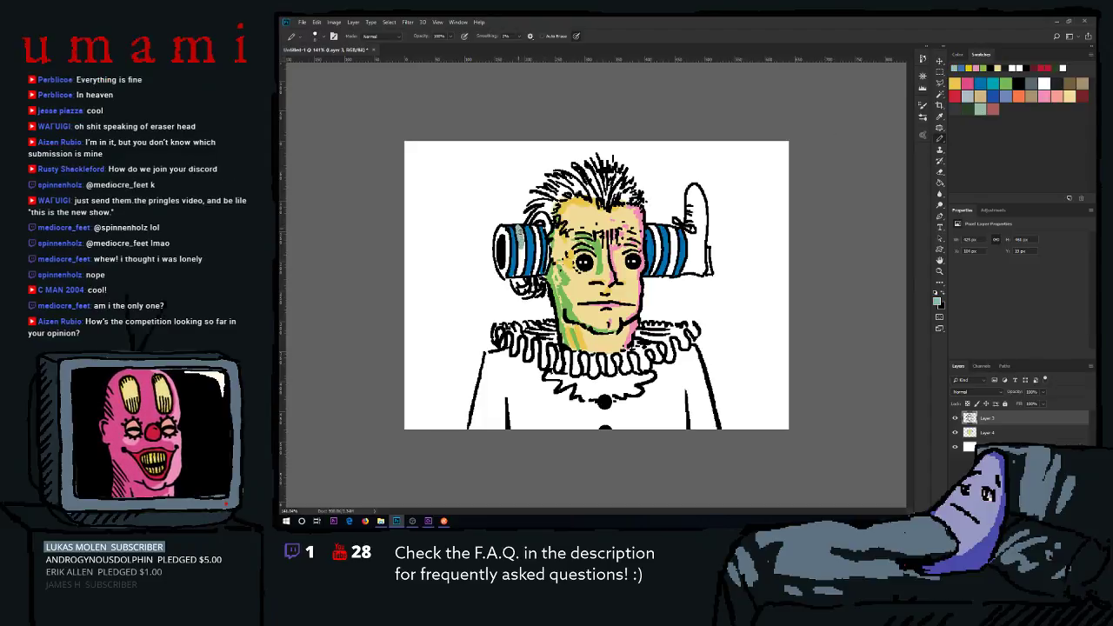
key(ctrl+z)
click(983, 432)
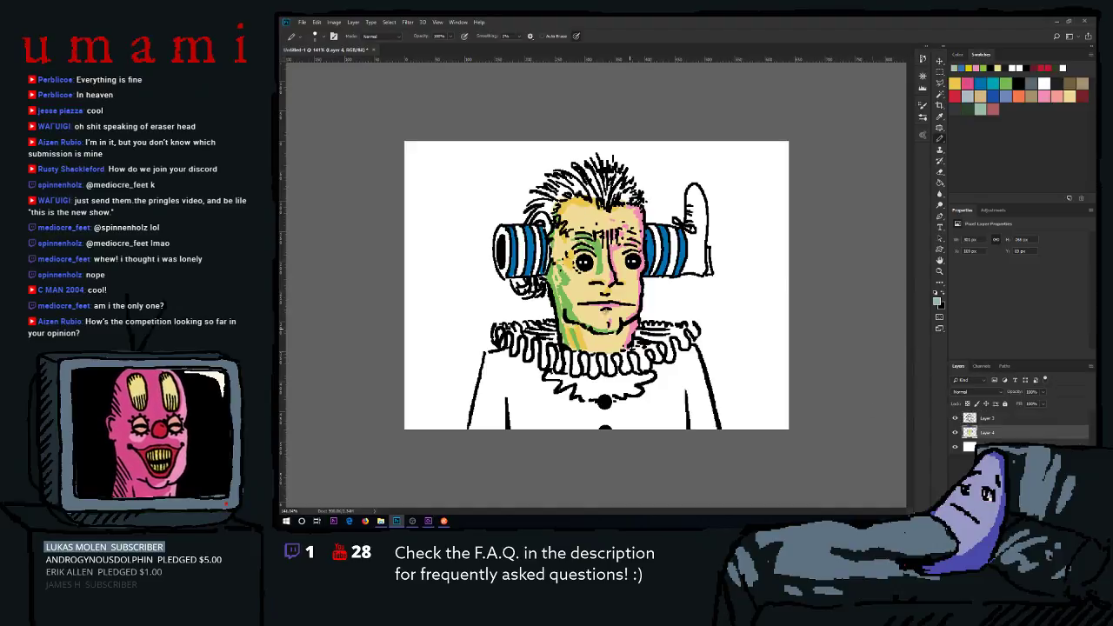
mouse_move(519, 225)
mouse_down()
mouse_move(502, 261)
mouse_move(521, 237)
mouse_move(535, 275)
mouse_up()
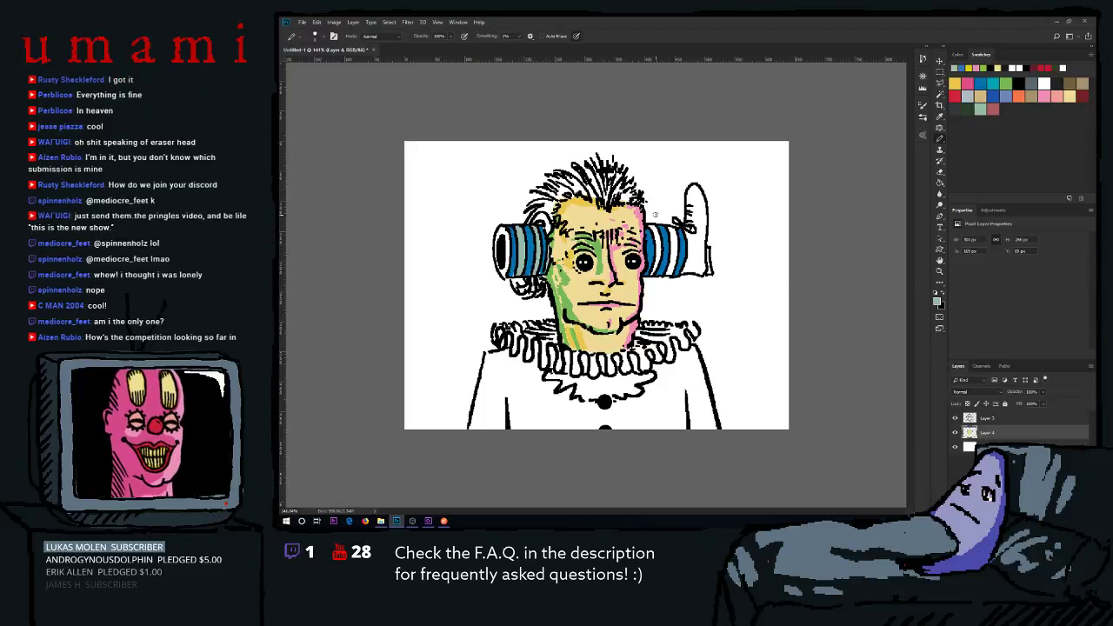
mouse_move(653, 226)
mouse_down()
mouse_move(655, 272)
mouse_move(674, 237)
mouse_move(672, 275)
mouse_move(673, 237)
mouse_up()
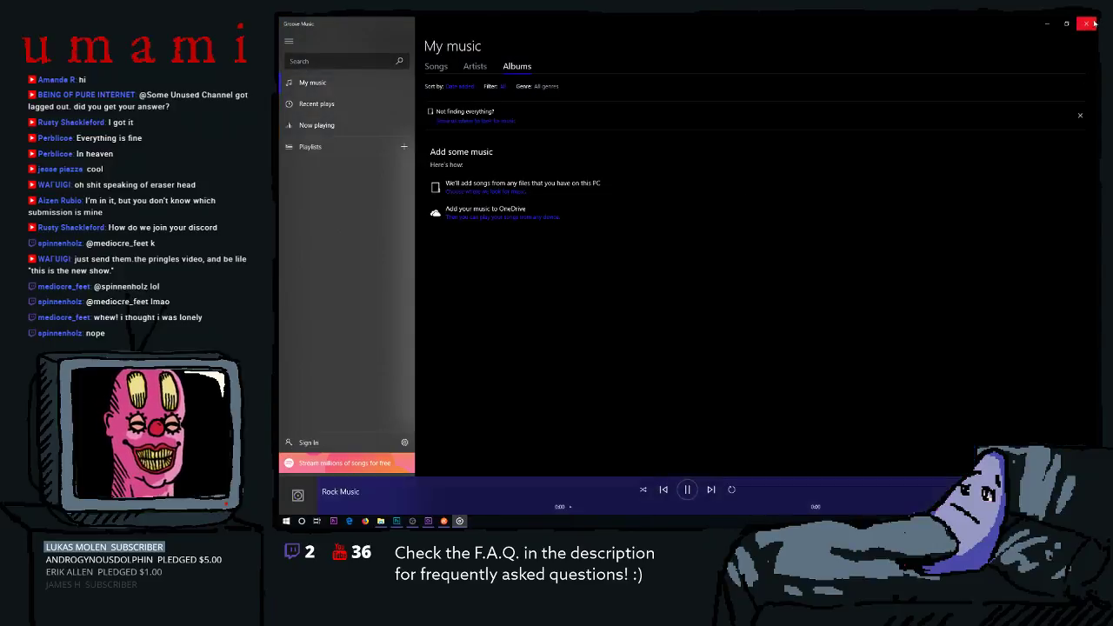
Close the Groove Music window and return to the drawing in Photoshop.
click(1081, 24)
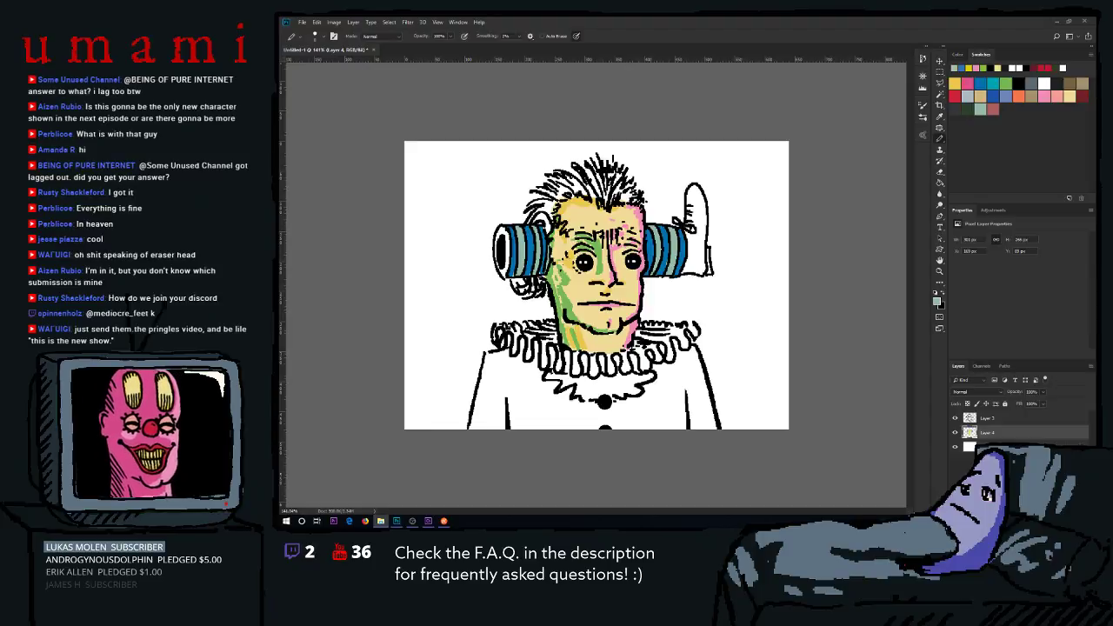
click(477, 80)
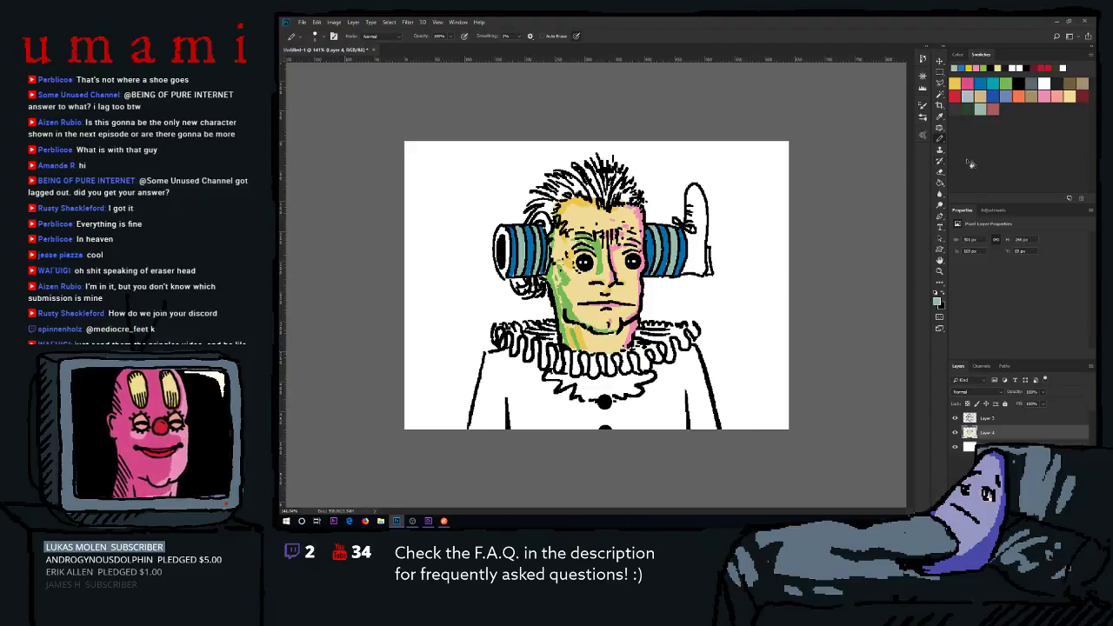
Fill the boot with dark brown and paint lighter brown highlights along its length with a larger brush.
click(1070, 82)
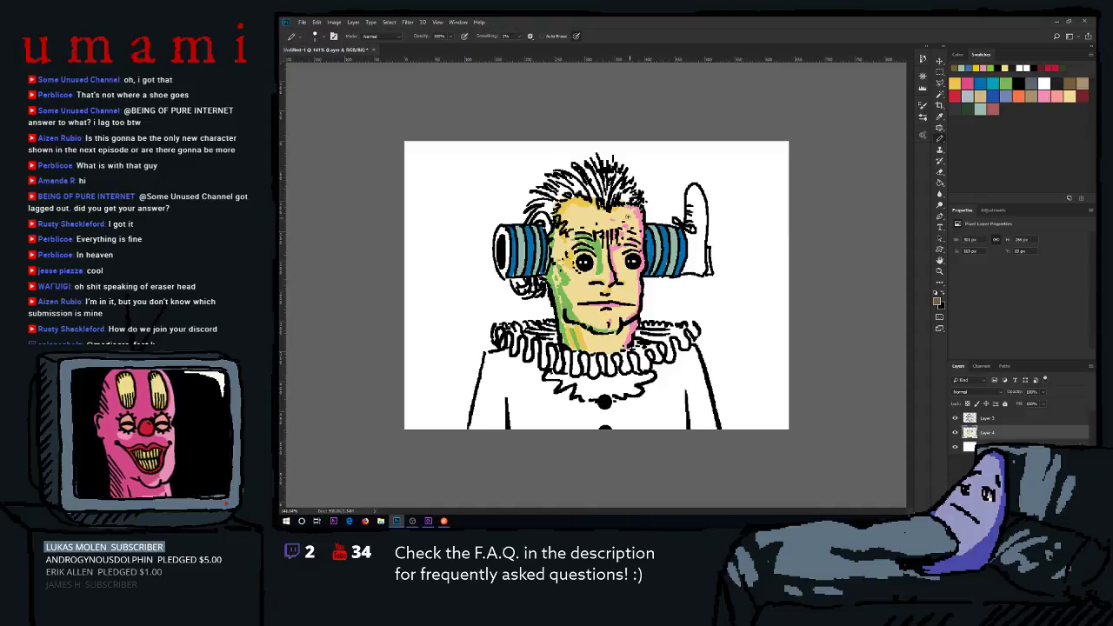
mouse_move(693, 247)
mouse_down()
mouse_move(689, 202)
mouse_move(708, 271)
mouse_move(694, 252)
mouse_move(686, 264)
mouse_move(702, 272)
mouse_up()
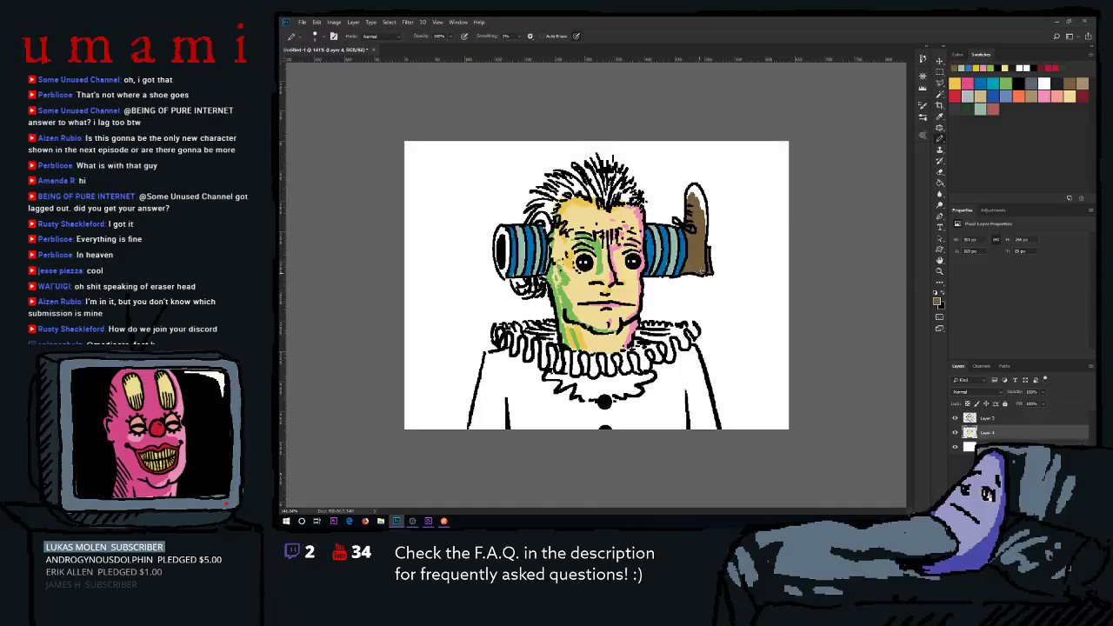
drag(695, 189, 706, 231)
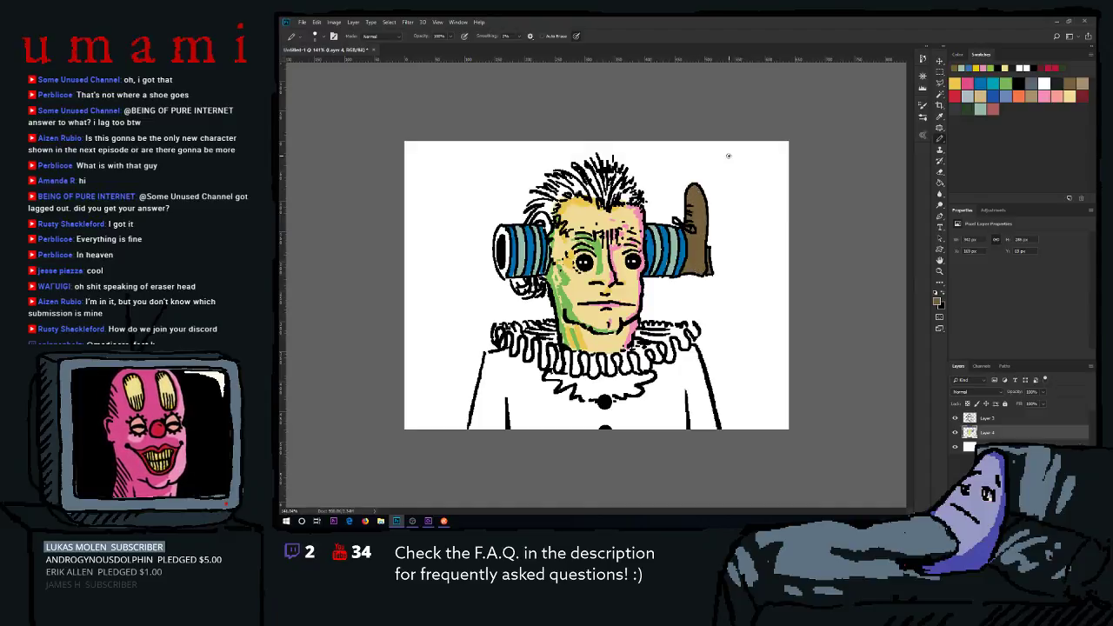
click(1083, 83)
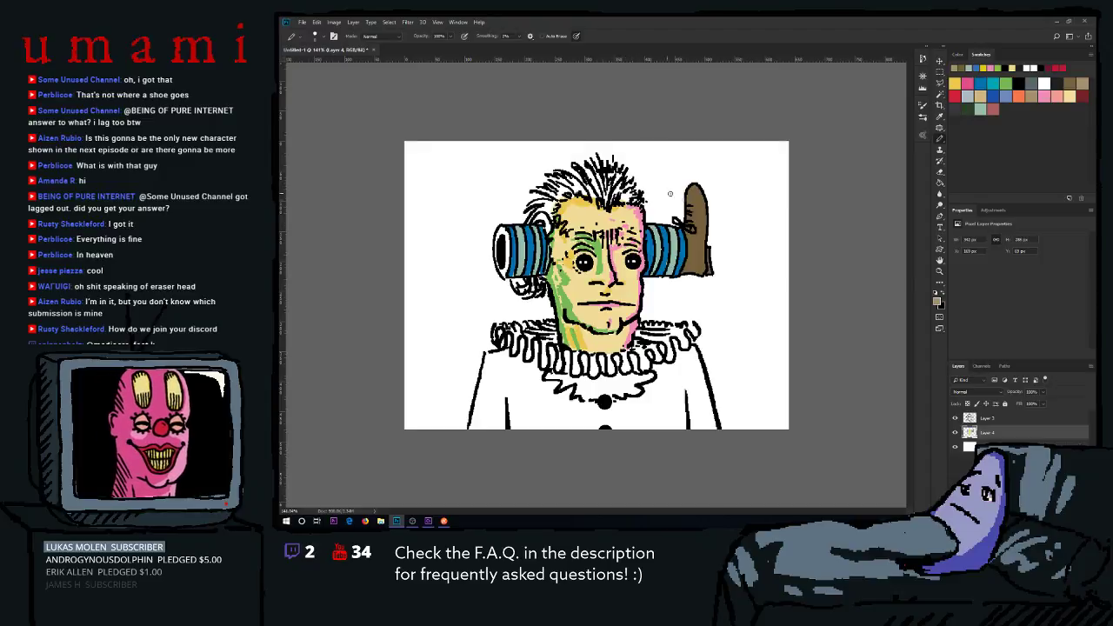
key(bracketright)
mouse_move(692, 212)
mouse_down()
mouse_move(693, 198)
mouse_move(691, 235)
mouse_move(692, 193)
mouse_move(700, 204)
mouse_move(692, 190)
mouse_move(696, 247)
mouse_up()
mouse_move(695, 187)
mouse_down()
mouse_move(693, 277)
mouse_move(693, 251)
mouse_move(700, 270)
mouse_up()
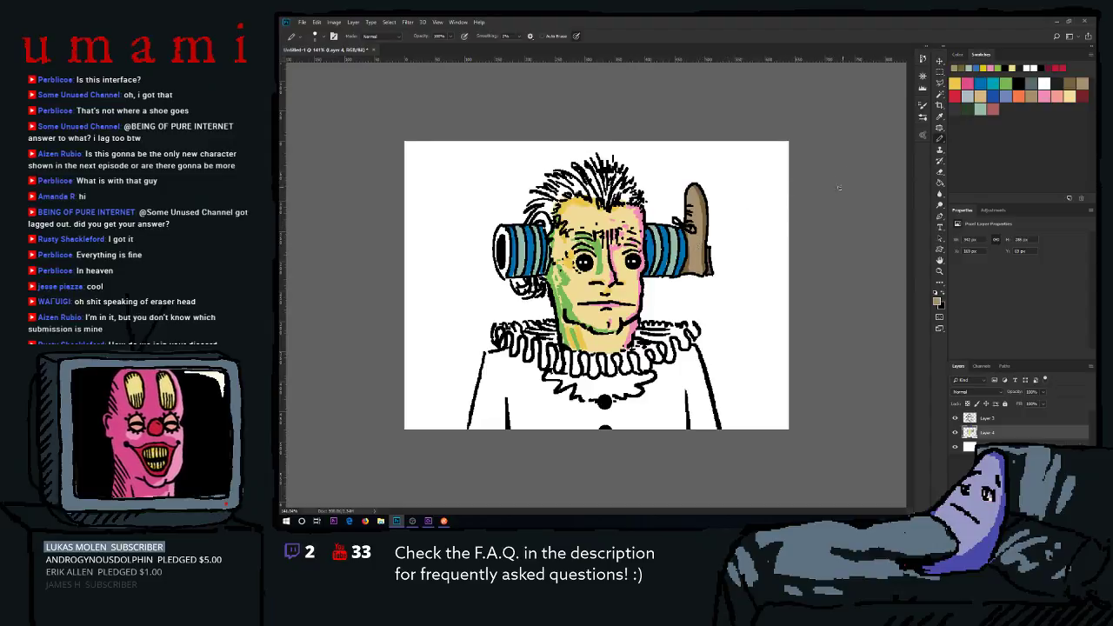
Paint the rim around the tube's dark opening red, keeping Layer 4 as the active layer.
click(965, 87)
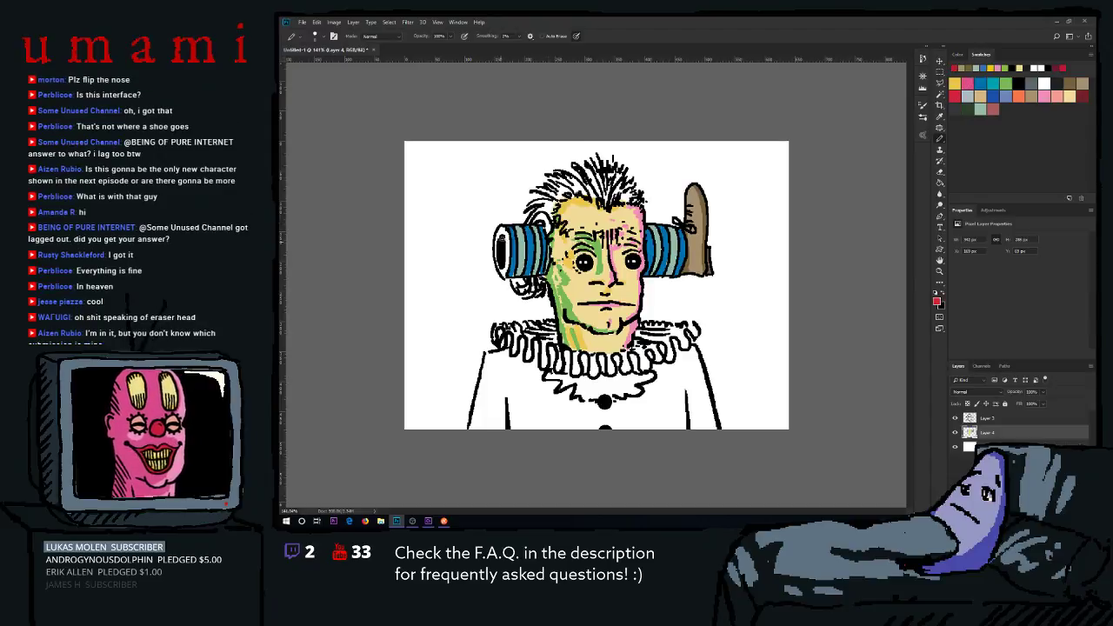
mouse_move(500, 240)
mouse_down()
mouse_move(497, 261)
mouse_move(502, 227)
mouse_move(503, 275)
mouse_up()
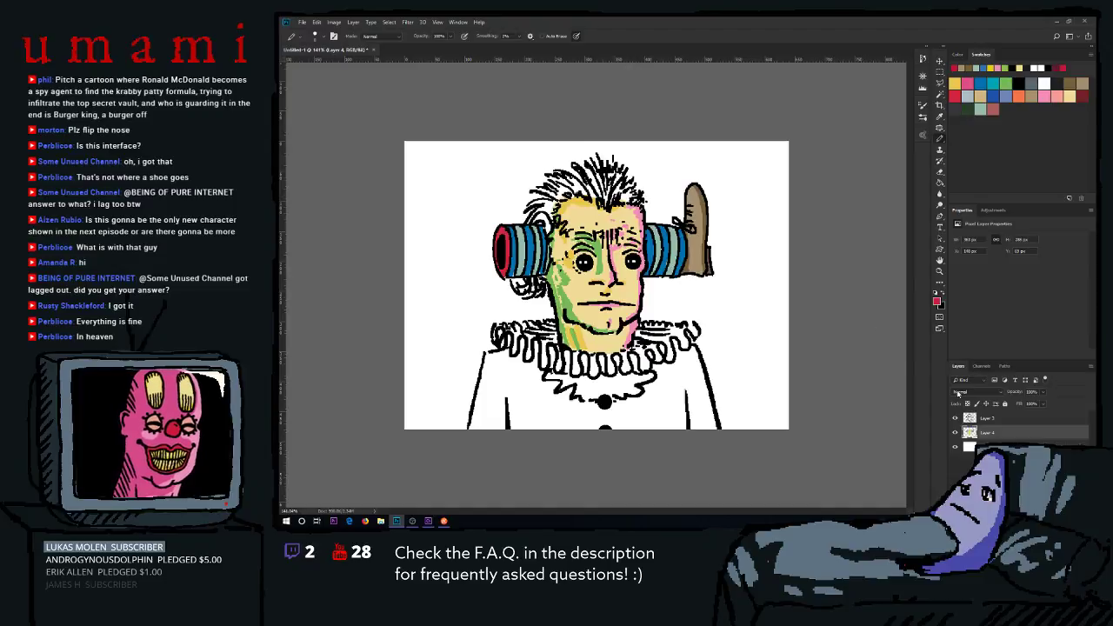
click(997, 420)
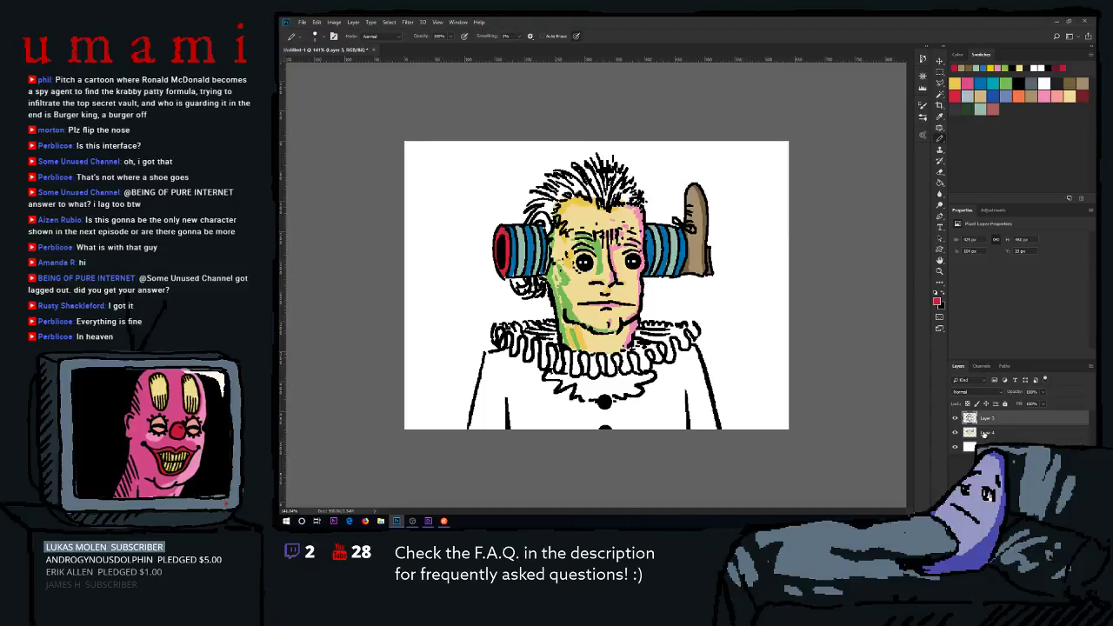
click(988, 433)
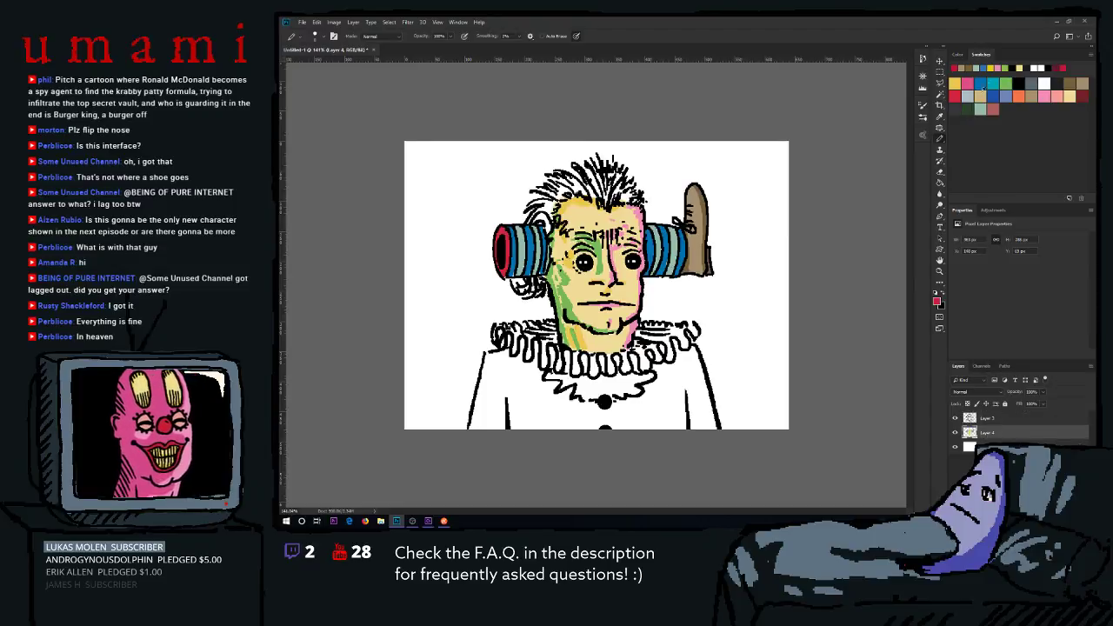
Try to colour the man's hair orange on Layer 4.
click(1019, 96)
mouse_move(548, 210)
mouse_down()
mouse_move(544, 223)
mouse_move(553, 195)
mouse_move(586, 187)
mouse_move(640, 193)
mouse_up()
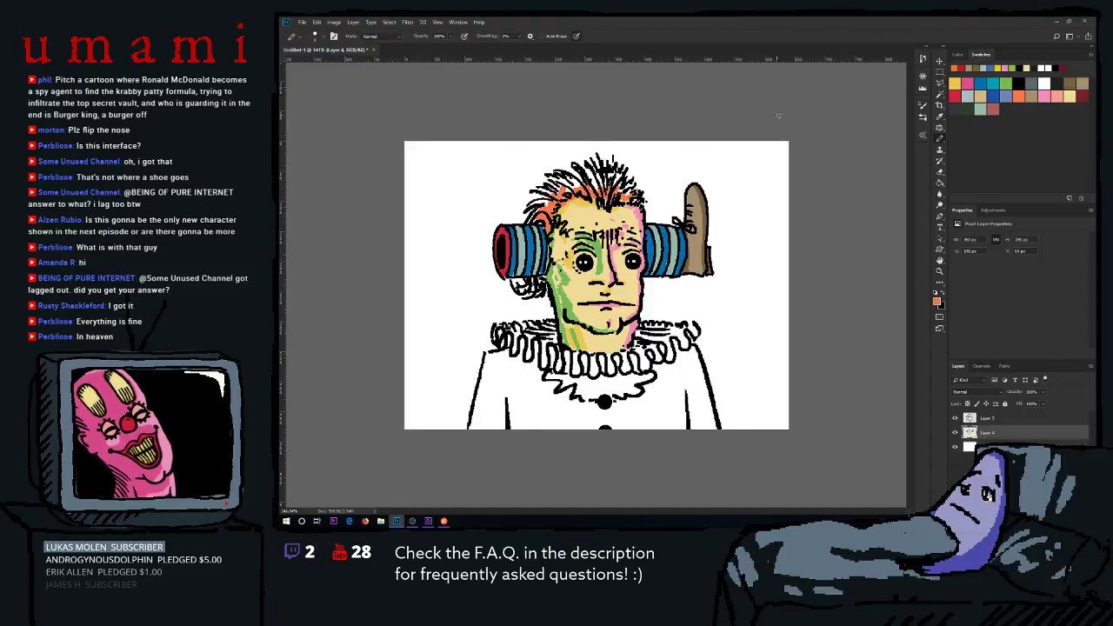
key(ctrl+z)
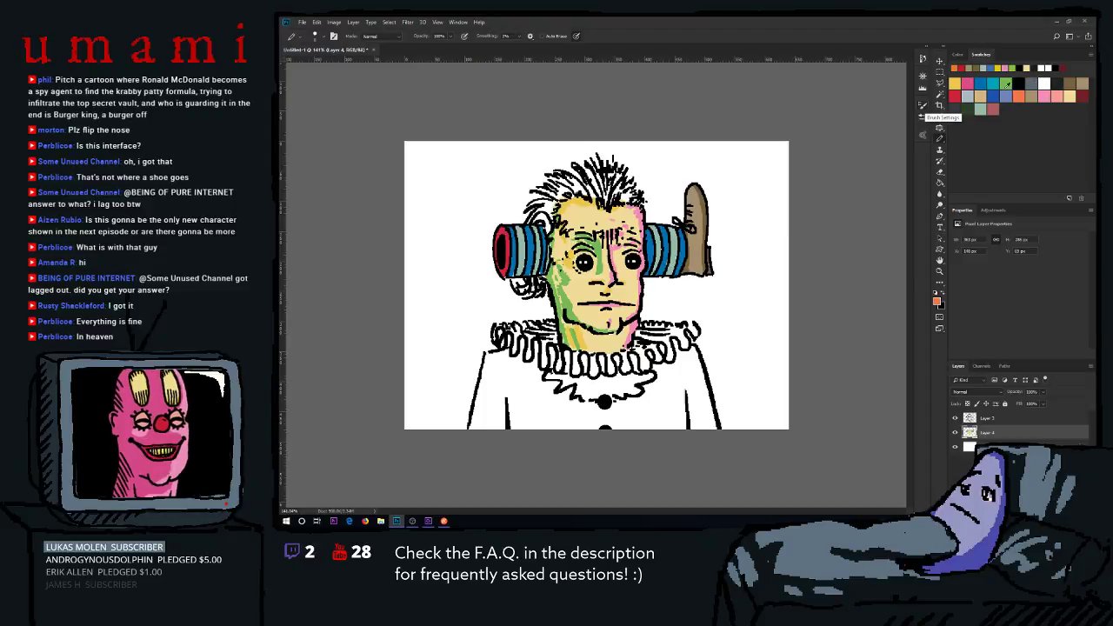
Paint the entire Background layer muted red behind the man with a much larger brush.
click(991, 446)
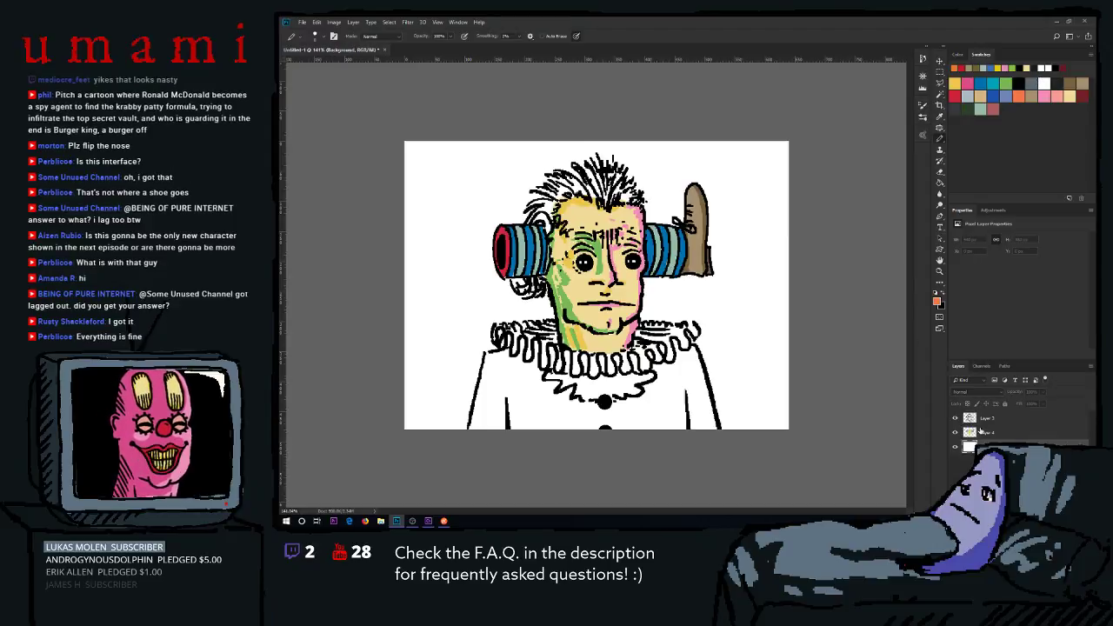
key(bracketright)
key(bracketright)
key(bracketright)
key(bracketright)
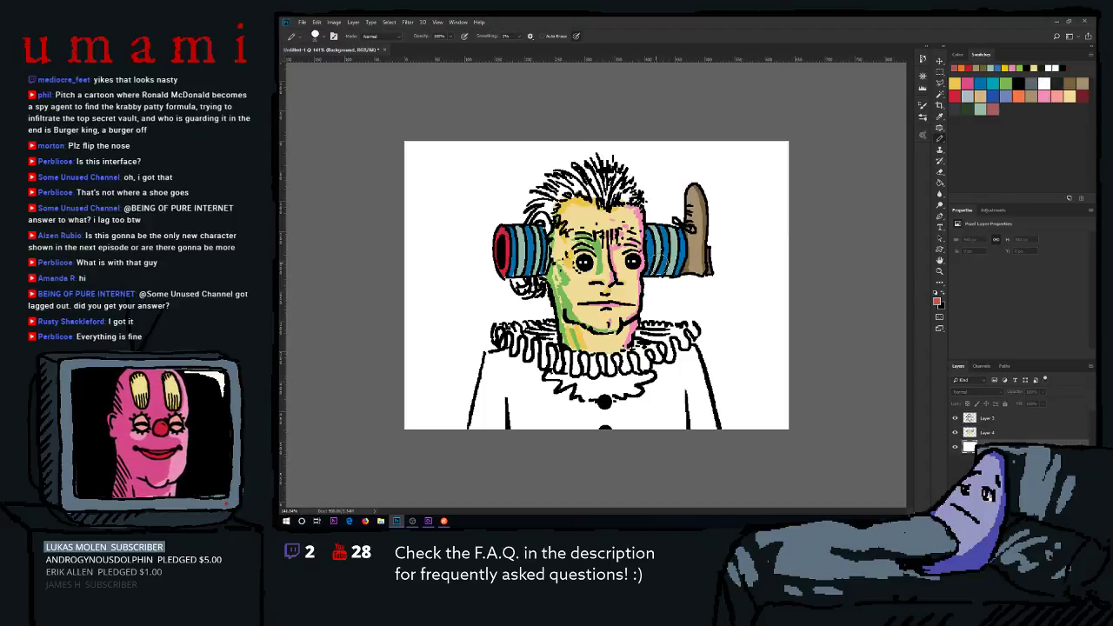
mouse_move(434, 191)
mouse_down()
mouse_move(509, 60)
mouse_move(609, 57)
mouse_move(600, 348)
mouse_move(713, 357)
mouse_move(765, 409)
mouse_up()
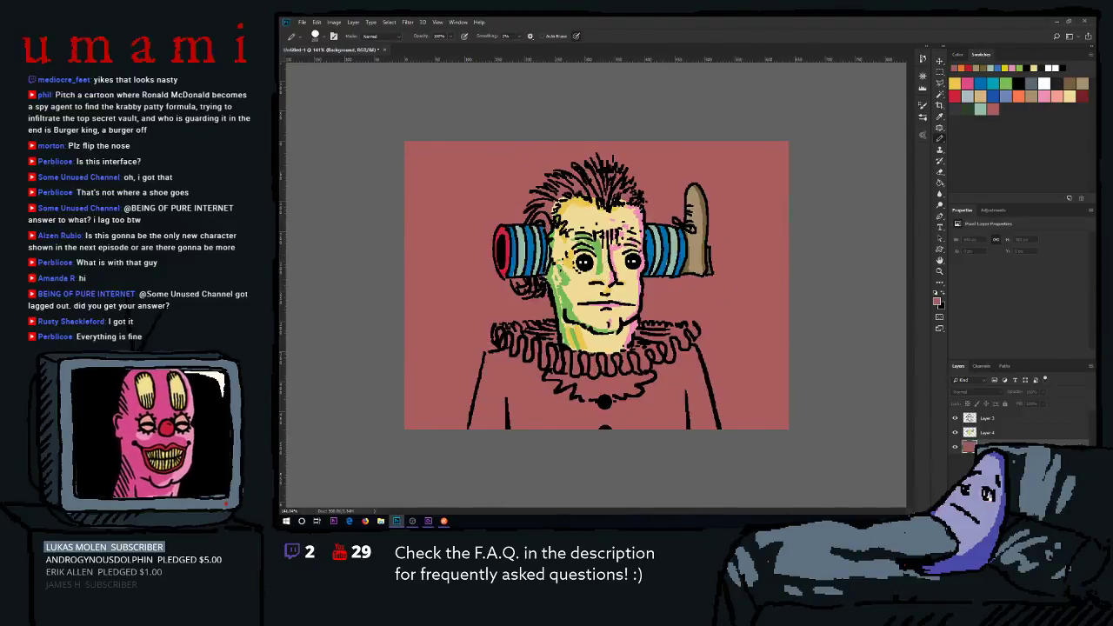
Colour the man's hair white on Layer 4 with a smaller brush, including the tufts around the tube.
click(1019, 432)
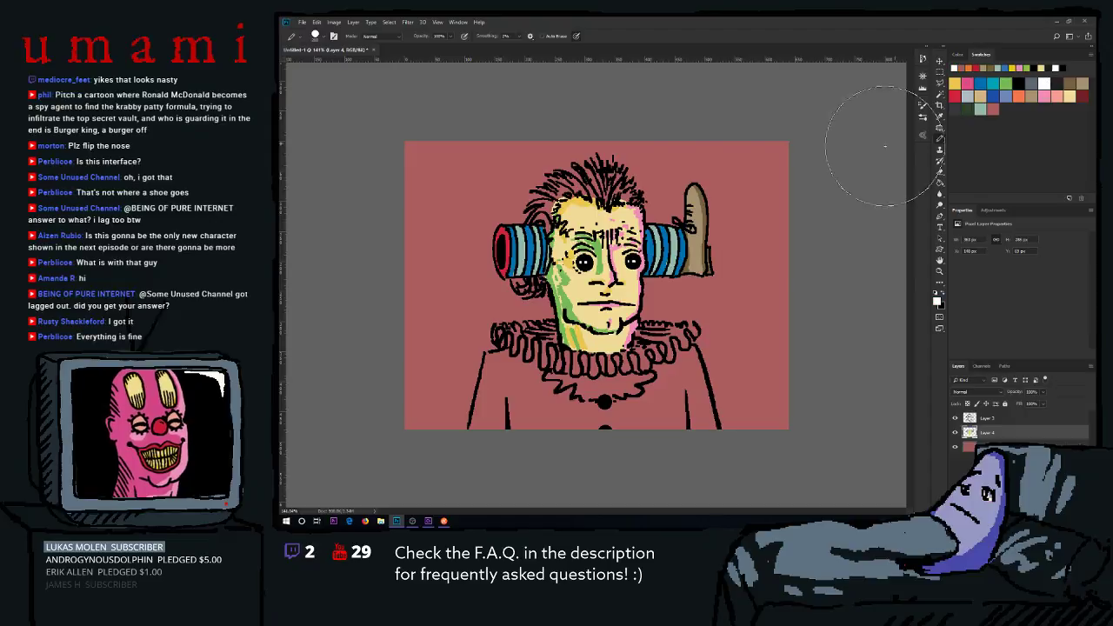
key(bracketleft)
key(bracketleft)
key(bracketleft)
key(bracketleft)
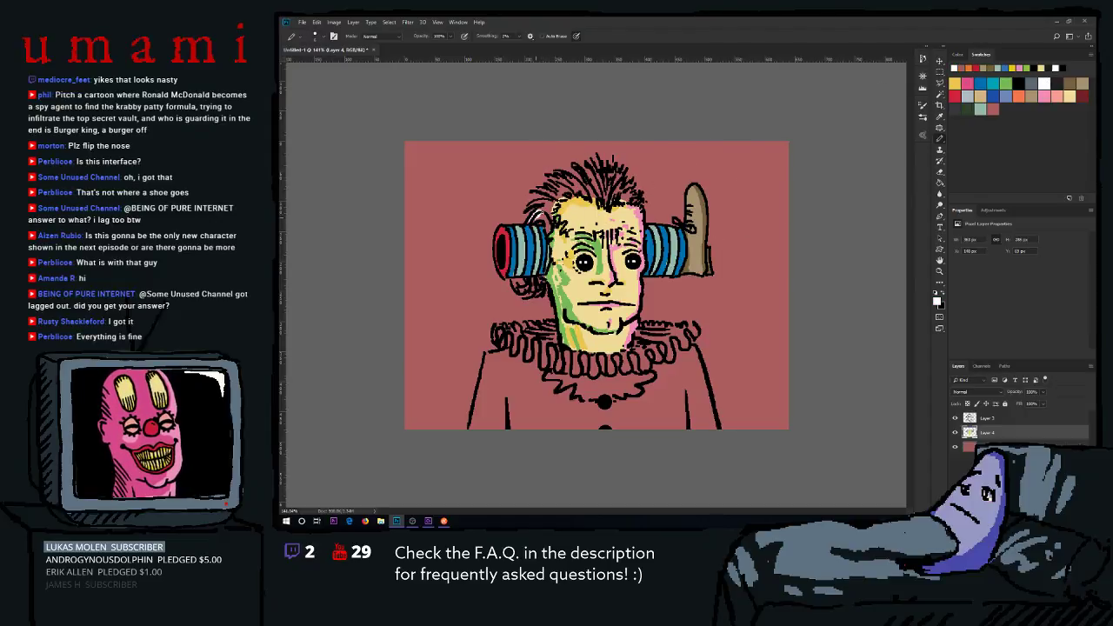
mouse_move(539, 217)
mouse_down()
mouse_move(547, 227)
mouse_move(534, 212)
mouse_move(541, 202)
mouse_move(547, 217)
mouse_move(561, 186)
mouse_move(605, 191)
mouse_move(608, 178)
mouse_move(610, 198)
mouse_move(638, 195)
mouse_up()
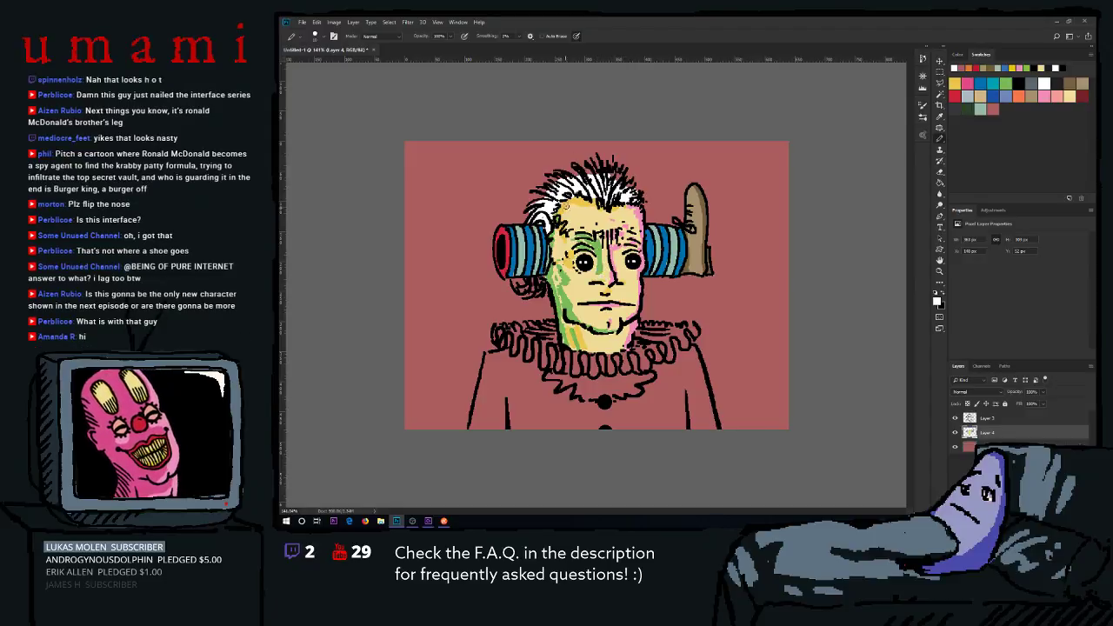
mouse_move(556, 202)
mouse_down()
mouse_move(538, 200)
mouse_move(563, 177)
mouse_move(632, 193)
mouse_up()
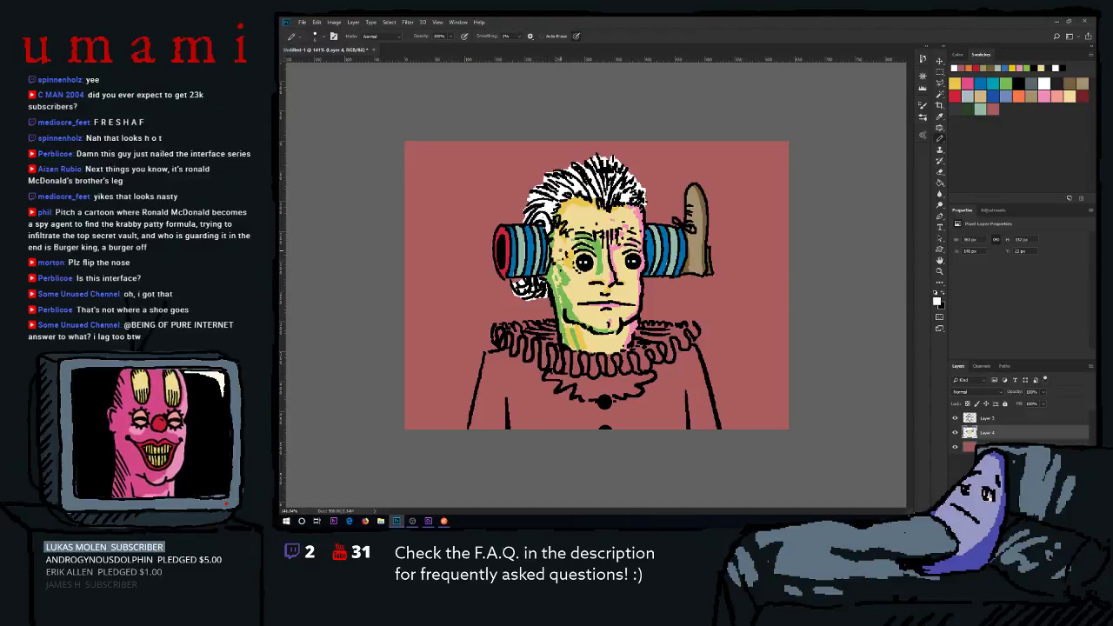
Shade the white hair with light grey strokes across the top and in the tuft below the tube.
click(968, 96)
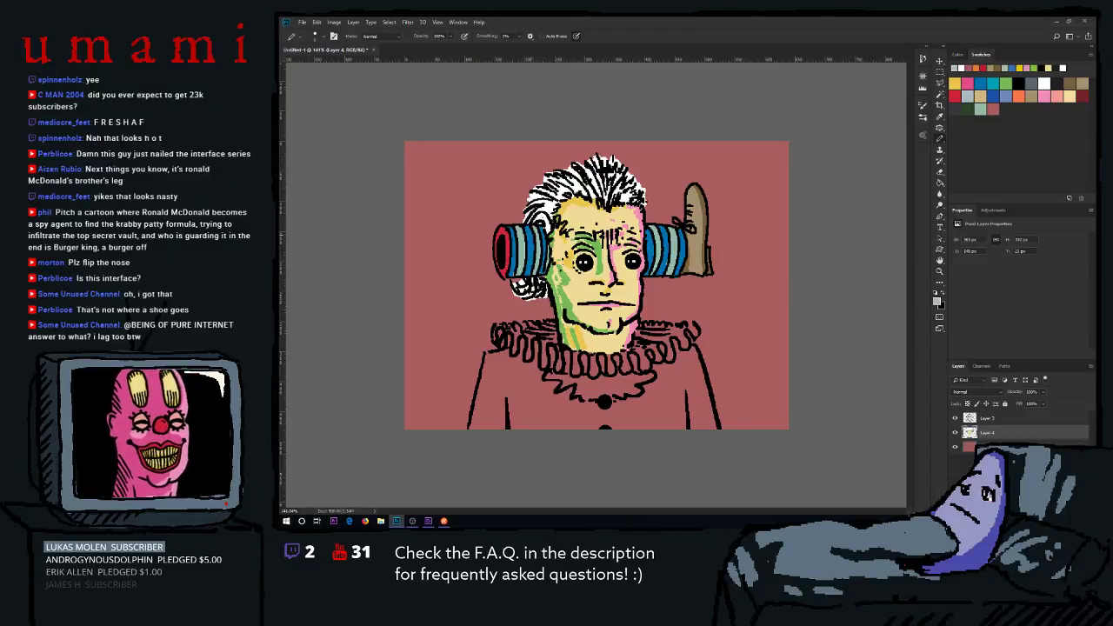
mouse_move(535, 223)
mouse_down()
mouse_move(548, 216)
mouse_move(551, 231)
mouse_move(564, 186)
mouse_move(572, 195)
mouse_move(557, 190)
mouse_move(575, 174)
mouse_move(586, 186)
mouse_move(584, 165)
mouse_move(602, 183)
mouse_move(600, 162)
mouse_move(611, 200)
mouse_move(628, 184)
mouse_move(638, 200)
mouse_up()
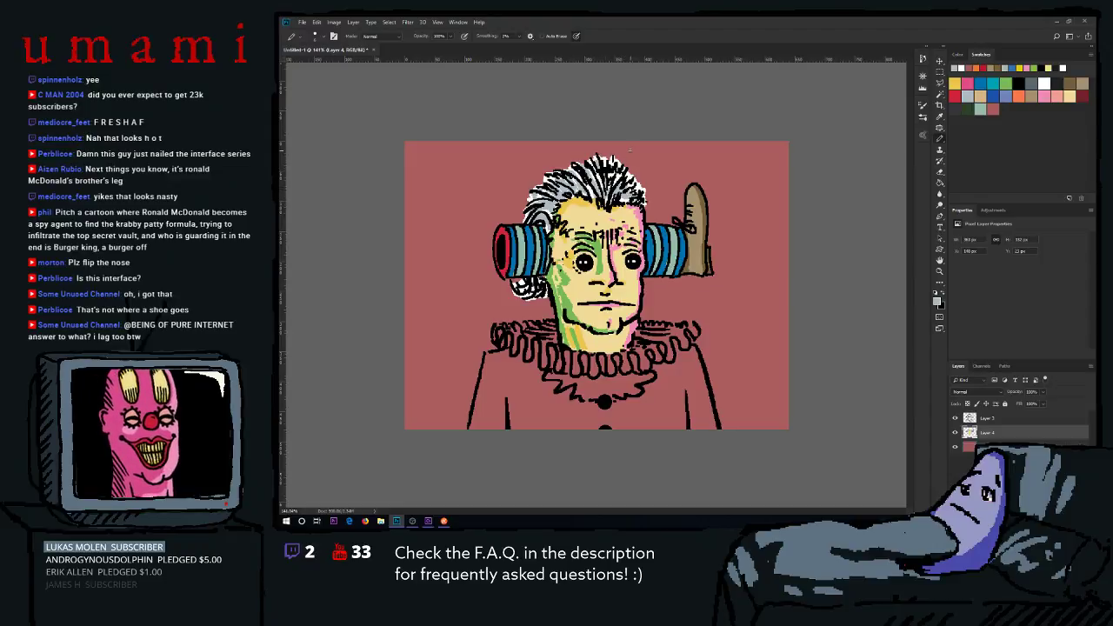
drag(520, 280, 534, 291)
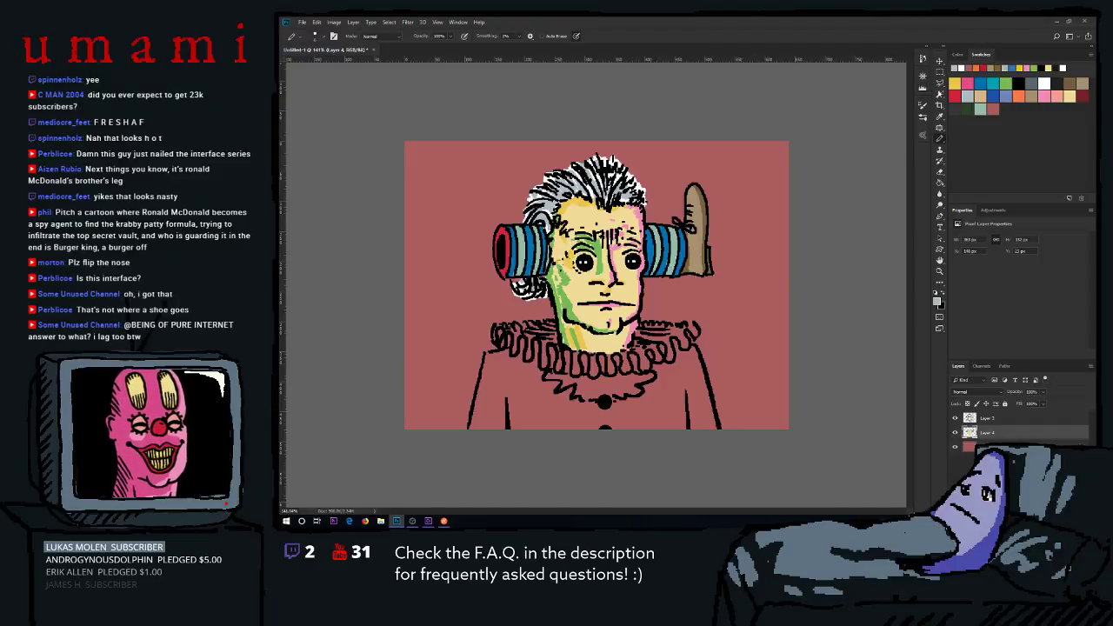
Fill the folds between the collar's ruffles with black on Layer 4, all the way around the neck.
click(956, 94)
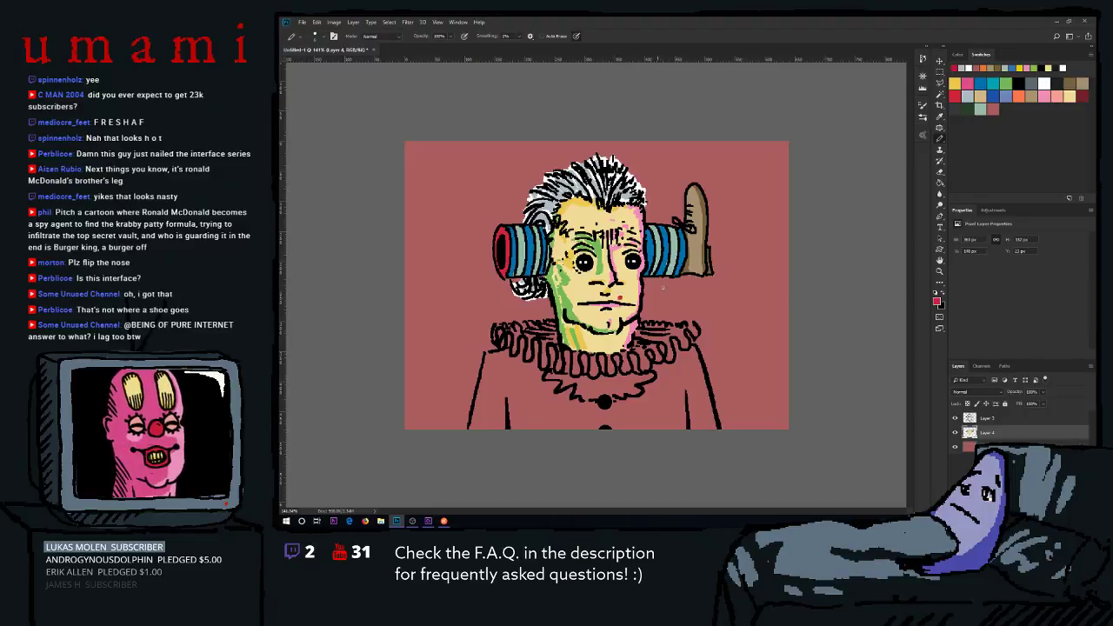
click(1044, 82)
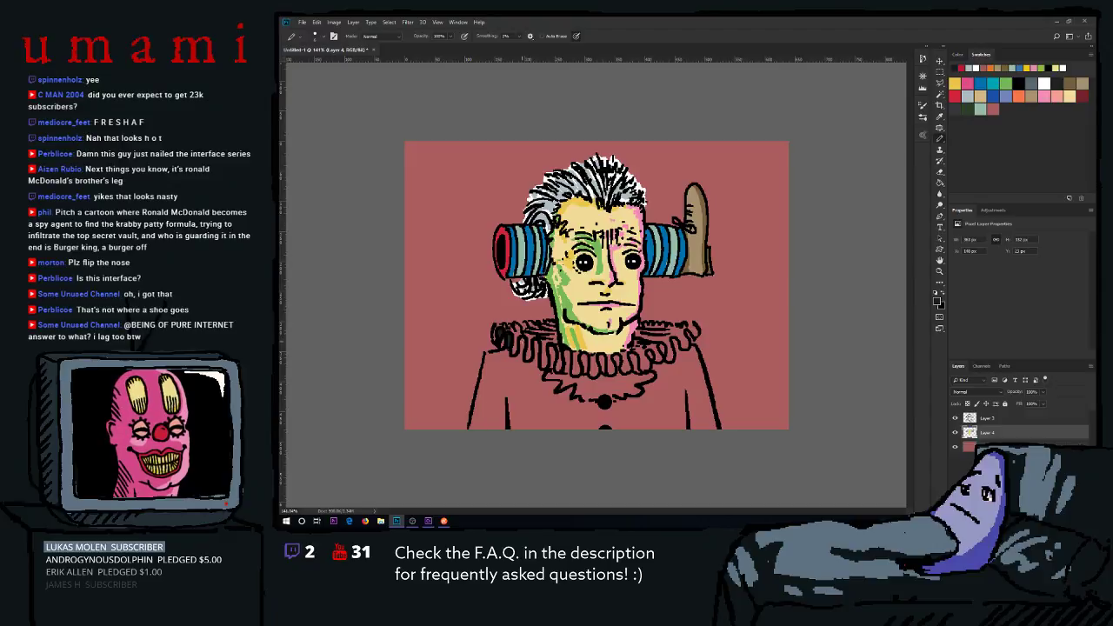
mouse_move(521, 337)
mouse_down()
mouse_move(519, 359)
mouse_move(538, 353)
mouse_move(533, 368)
mouse_move(518, 360)
mouse_move(584, 366)
mouse_up()
drag(587, 351, 601, 366)
mouse_move(604, 355)
mouse_down()
mouse_move(604, 374)
mouse_move(635, 367)
mouse_up()
mouse_move(636, 358)
mouse_down()
mouse_move(638, 371)
mouse_move(651, 359)
mouse_move(658, 367)
mouse_move(663, 352)
mouse_move(681, 357)
mouse_move(691, 341)
mouse_up()
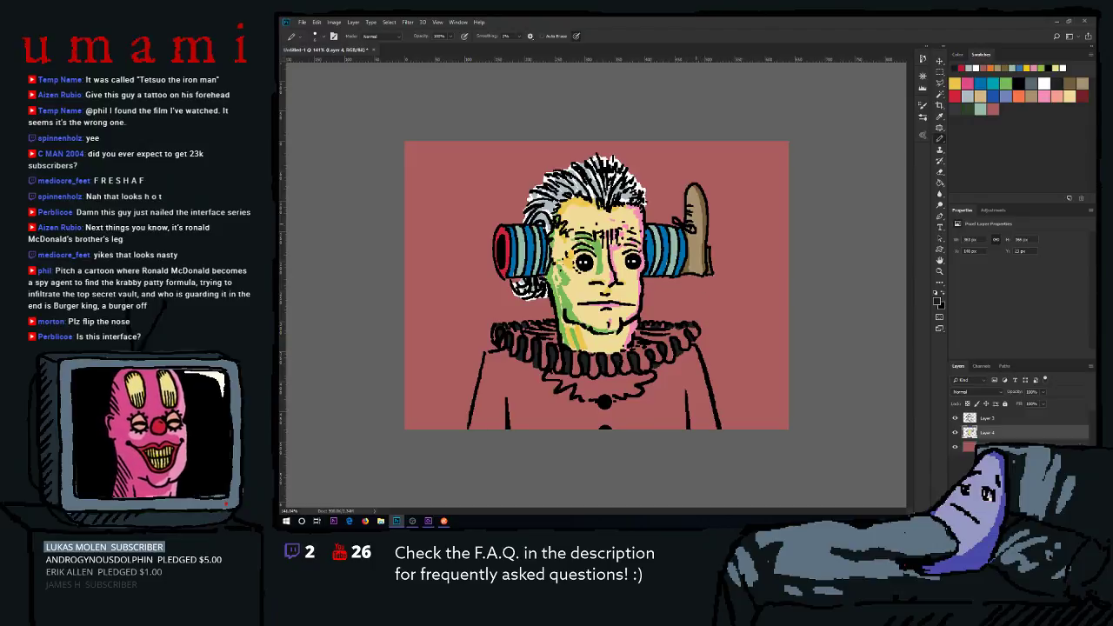
Colour the collar's ruffles light grey from one end to the other, including its upper inner part.
click(956, 67)
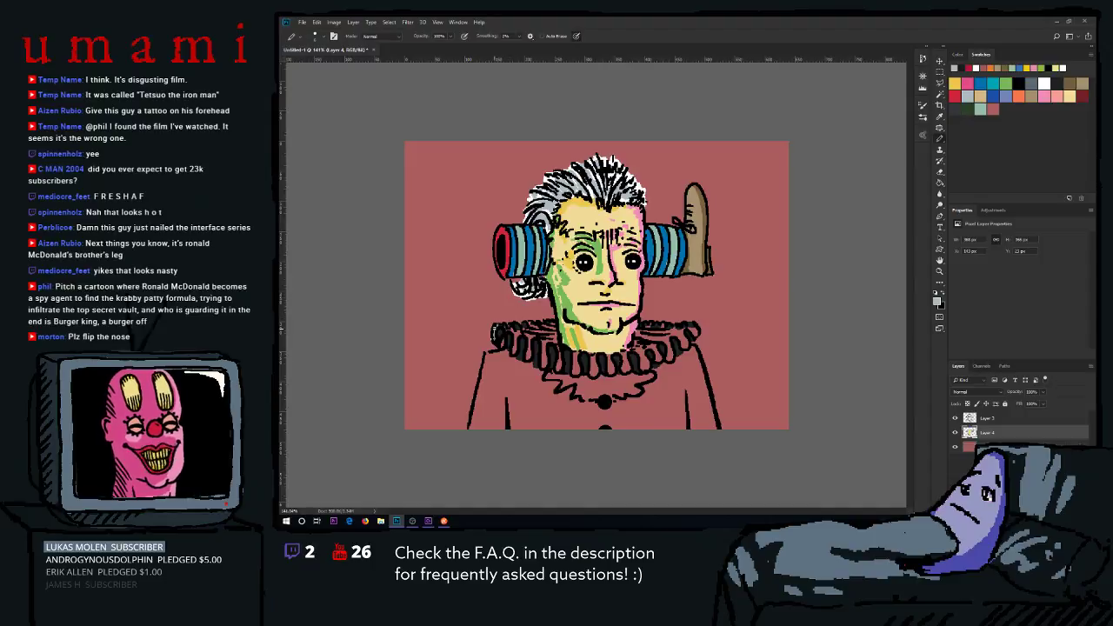
drag(496, 325, 497, 338)
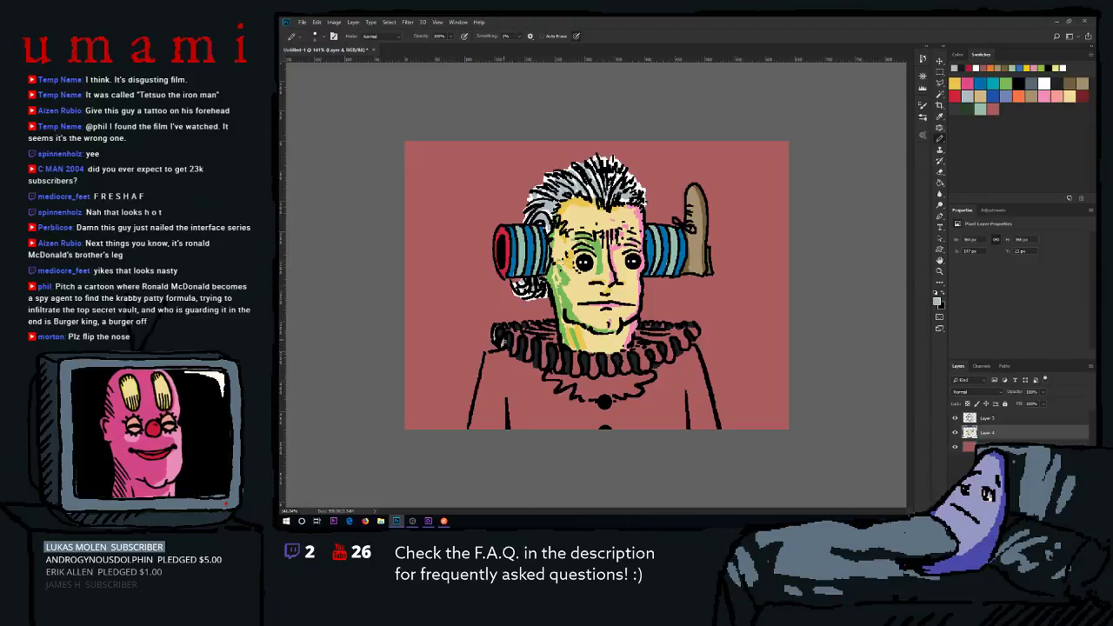
mouse_move(510, 330)
mouse_down()
mouse_move(514, 350)
mouse_move(530, 339)
mouse_move(529, 358)
mouse_move(545, 355)
mouse_move(544, 365)
mouse_up()
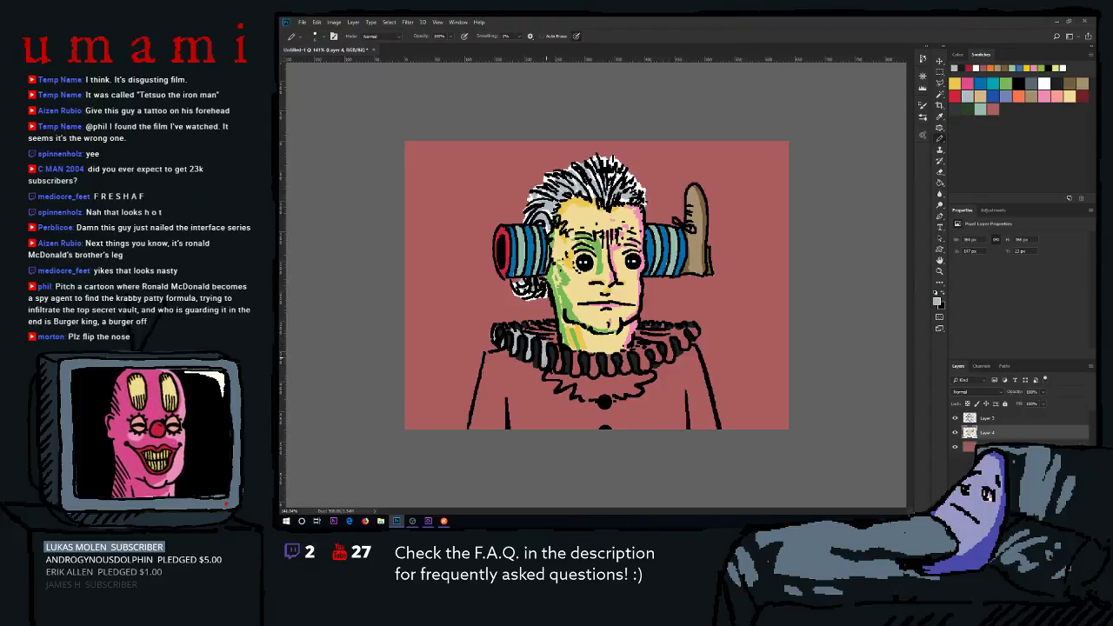
mouse_move(559, 349)
mouse_down()
mouse_move(560, 371)
mouse_move(575, 361)
mouse_move(576, 374)
mouse_move(612, 376)
mouse_up()
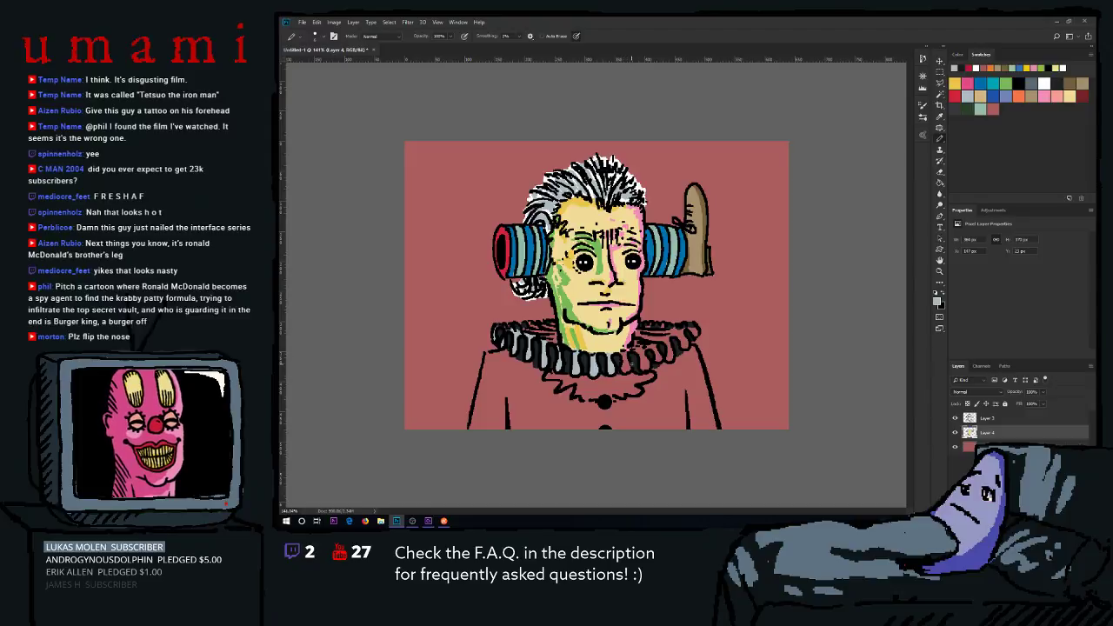
mouse_move(626, 354)
mouse_down()
mouse_move(625, 373)
mouse_move(645, 372)
mouse_move(643, 354)
mouse_move(658, 354)
mouse_up()
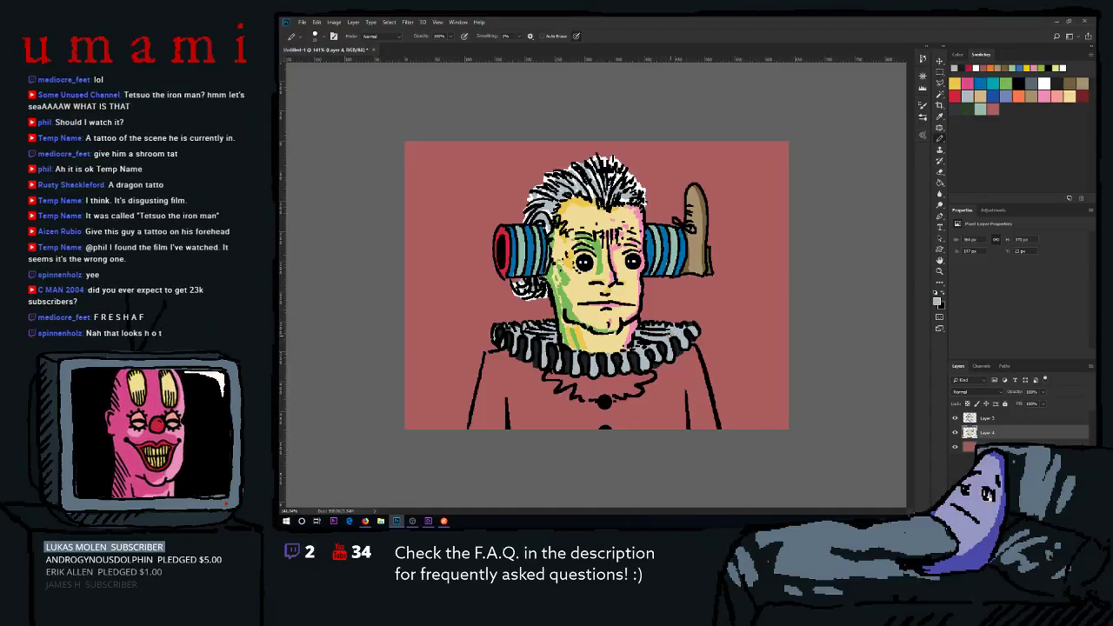
Paint white highlights on the ruff collar's folds on both sides of the neck on Layer 4.
click(1044, 84)
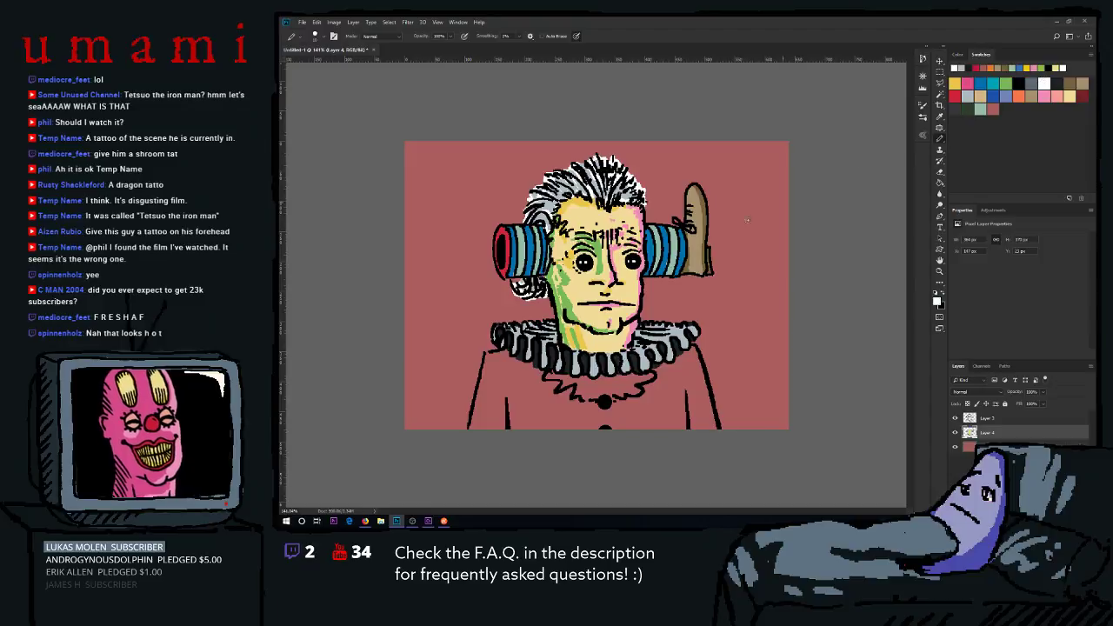
mouse_move(516, 332)
mouse_down()
mouse_move(561, 323)
mouse_move(552, 327)
mouse_up()
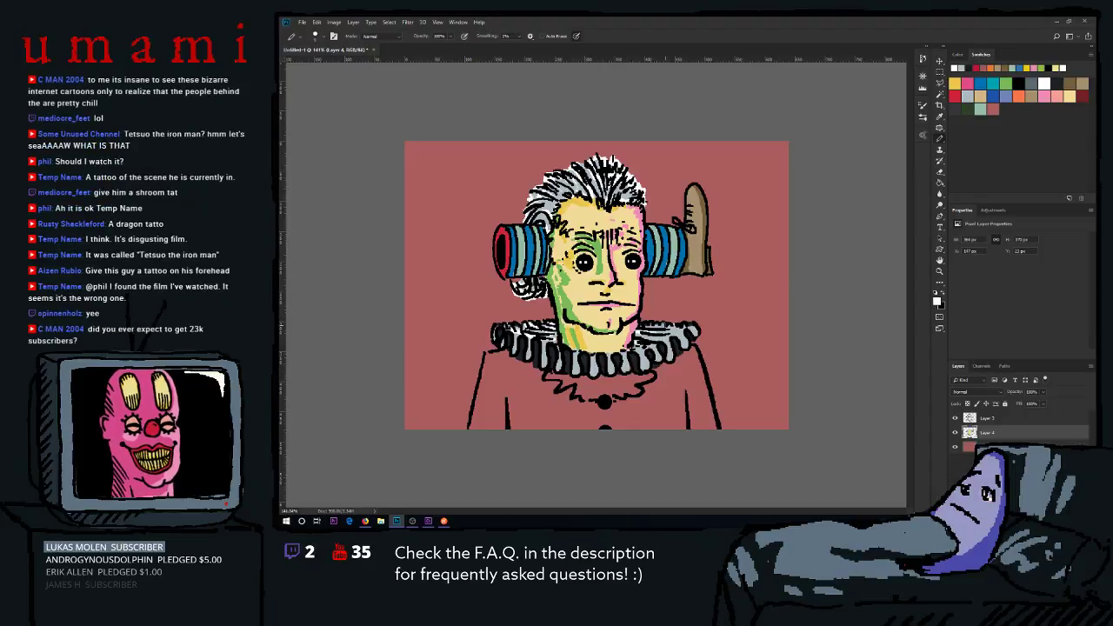
mouse_move(657, 331)
mouse_down()
mouse_move(694, 327)
mouse_move(679, 337)
mouse_move(685, 344)
mouse_up()
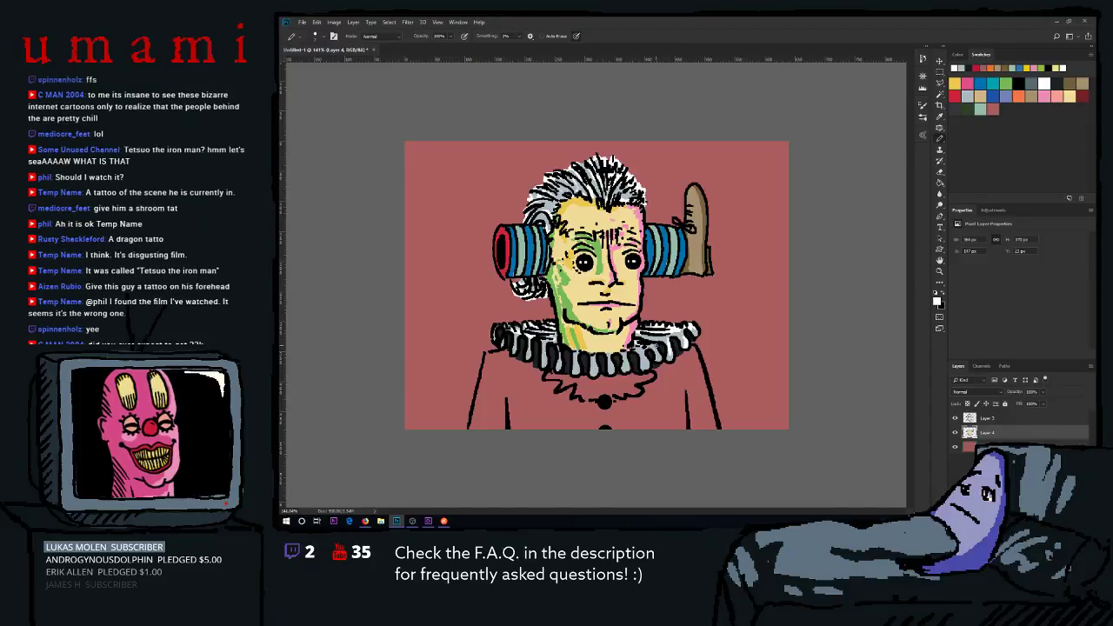
mouse_move(658, 343)
mouse_down()
mouse_move(648, 365)
mouse_move(626, 363)
mouse_up()
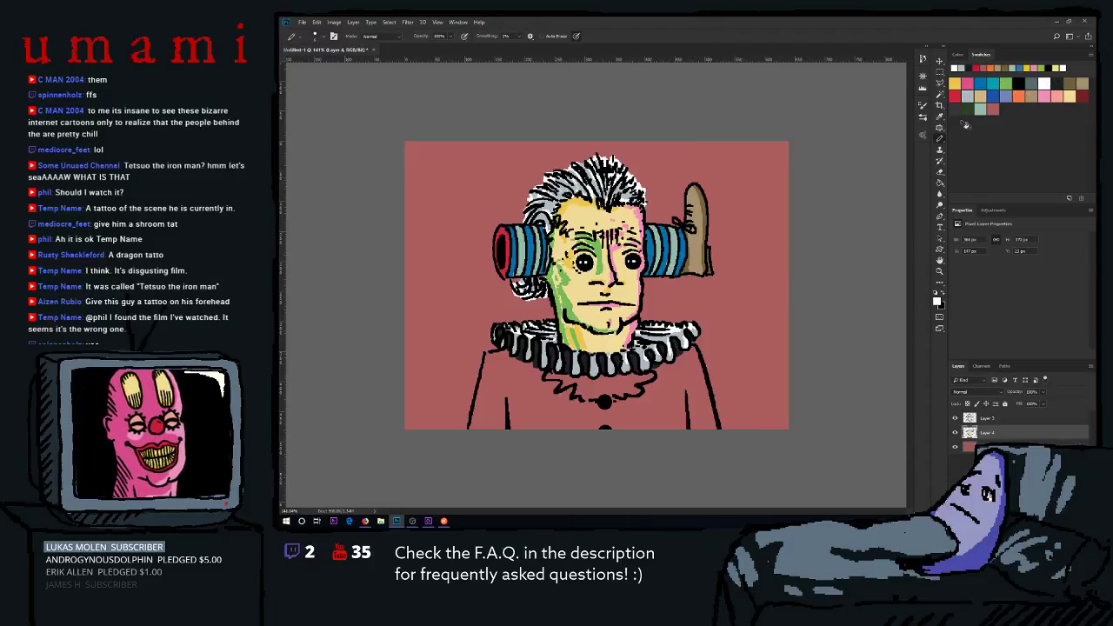
Fill the clown suit's sleeves and torso below the ruff with white using a larger brush.
key(])
mouse_move(476, 369)
mouse_down()
mouse_move(480, 448)
mouse_move(500, 372)
mouse_move(509, 428)
mouse_move(591, 449)
mouse_move(526, 426)
mouse_move(506, 356)
mouse_up()
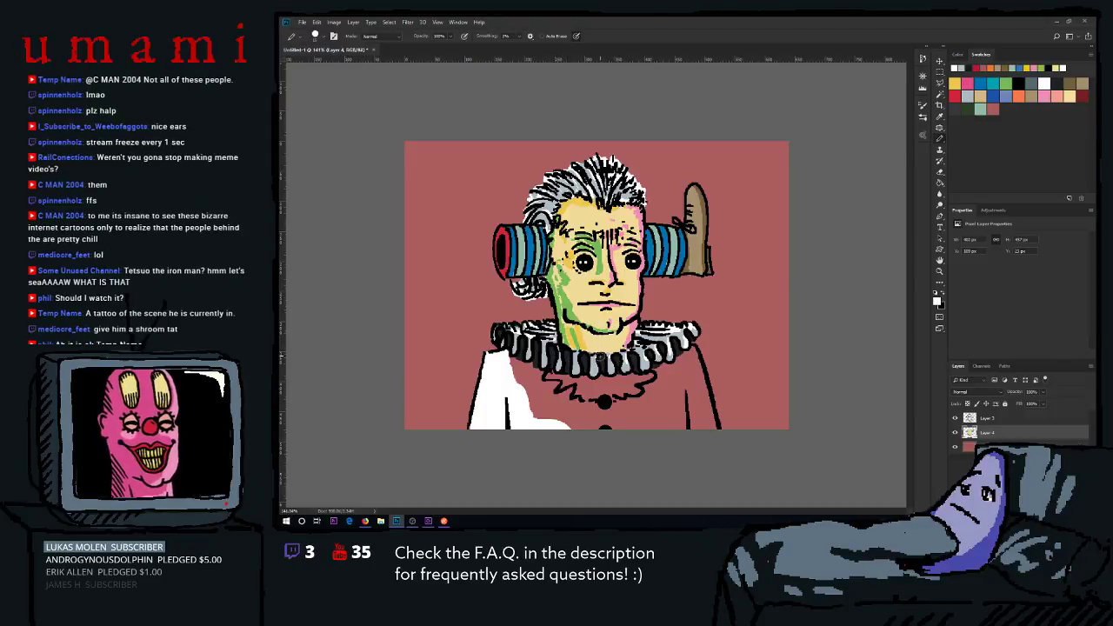
mouse_move(523, 387)
mouse_down()
mouse_move(532, 420)
mouse_move(529, 394)
mouse_move(554, 436)
mouse_move(581, 452)
mouse_move(566, 424)
mouse_move(596, 418)
mouse_move(594, 434)
mouse_move(648, 409)
mouse_move(637, 440)
mouse_move(668, 437)
mouse_move(640, 413)
mouse_move(582, 426)
mouse_move(642, 413)
mouse_move(606, 432)
mouse_move(637, 409)
mouse_move(694, 398)
mouse_move(713, 439)
mouse_move(689, 407)
mouse_move(688, 381)
mouse_move(660, 404)
mouse_move(677, 393)
mouse_move(679, 405)
mouse_move(652, 390)
mouse_move(666, 367)
mouse_move(683, 368)
mouse_move(674, 382)
mouse_move(696, 355)
mouse_up()
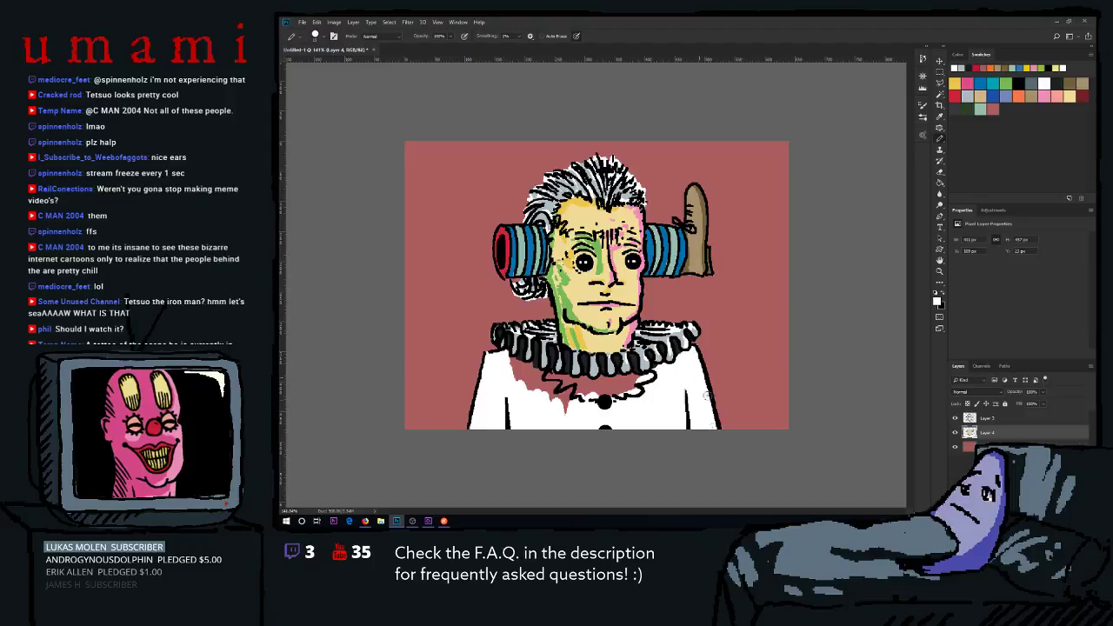
mouse_move(519, 375)
mouse_down()
mouse_move(507, 358)
mouse_move(578, 411)
mouse_move(546, 388)
mouse_move(552, 377)
mouse_move(600, 388)
mouse_move(654, 381)
mouse_move(602, 382)
mouse_move(635, 380)
mouse_up()
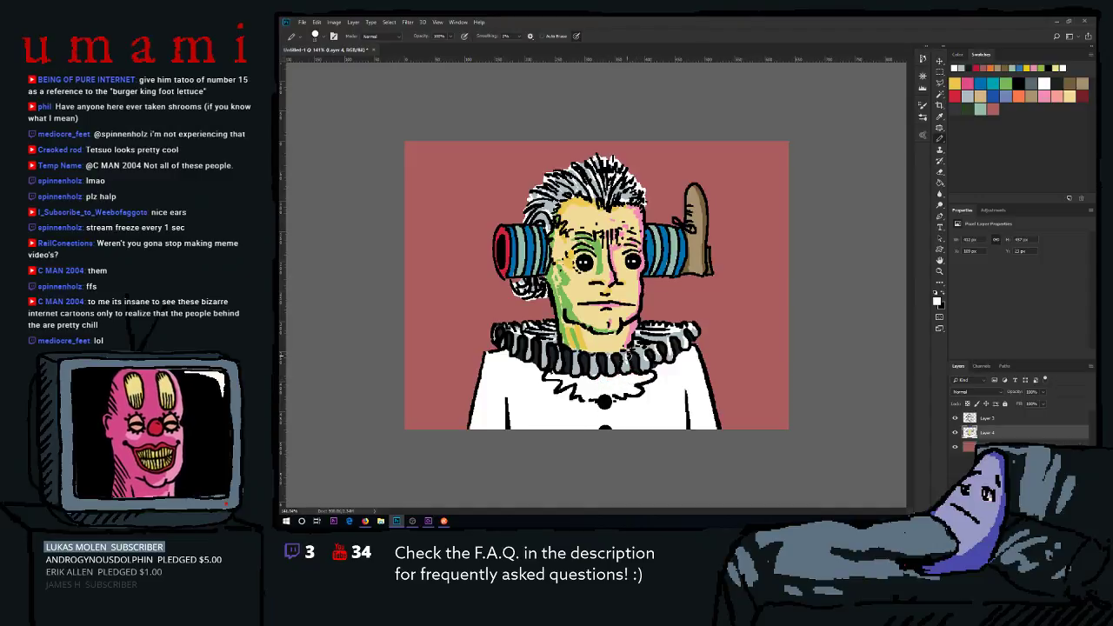
click(1060, 81)
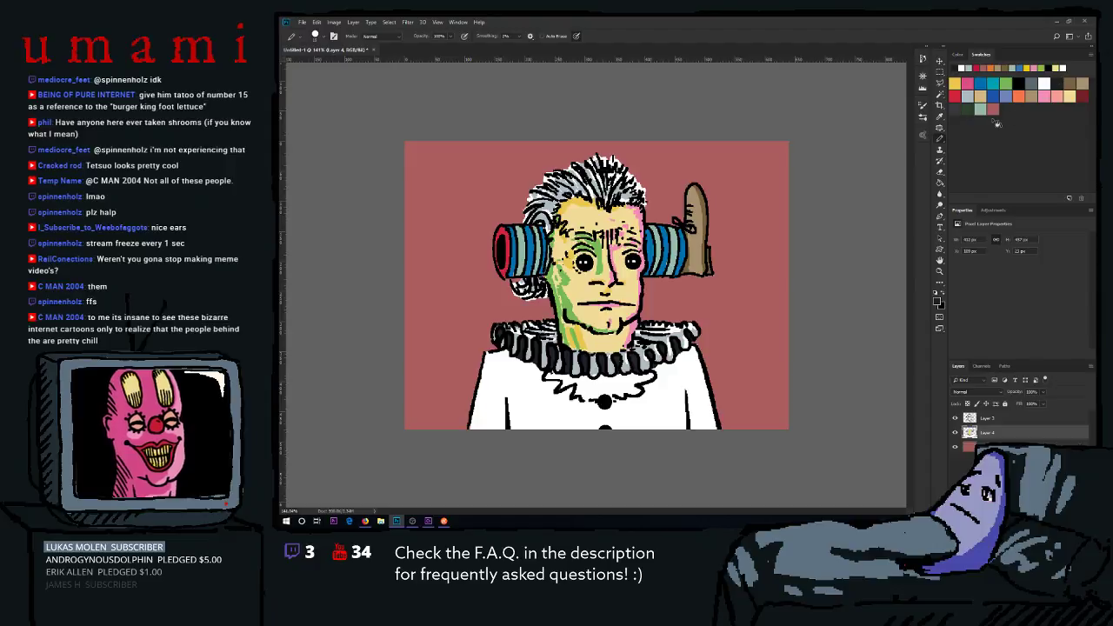
key([)
key([)
key([)
key([)
key([)
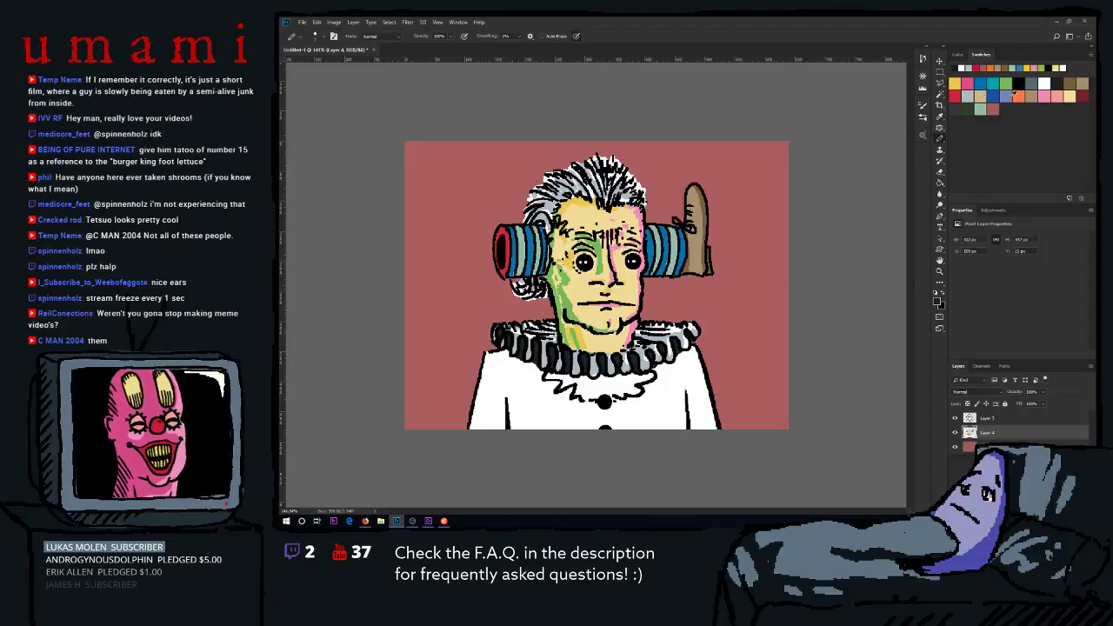
mouse_move(546, 377)
mouse_down()
mouse_move(573, 381)
mouse_move(551, 375)
mouse_move(566, 372)
mouse_up()
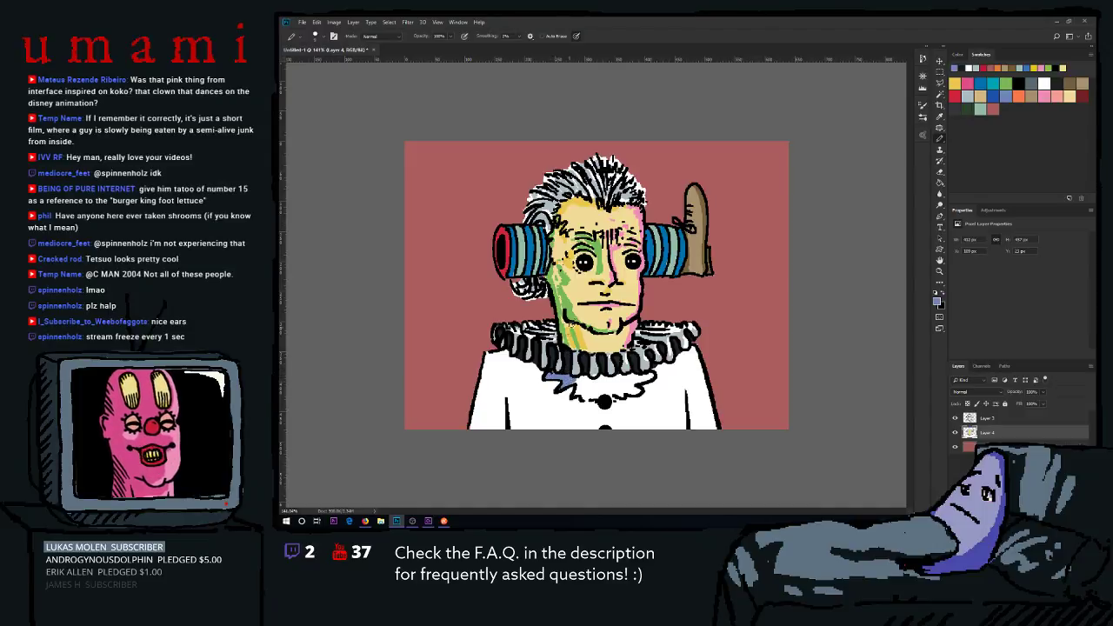
key(ctrl+z)
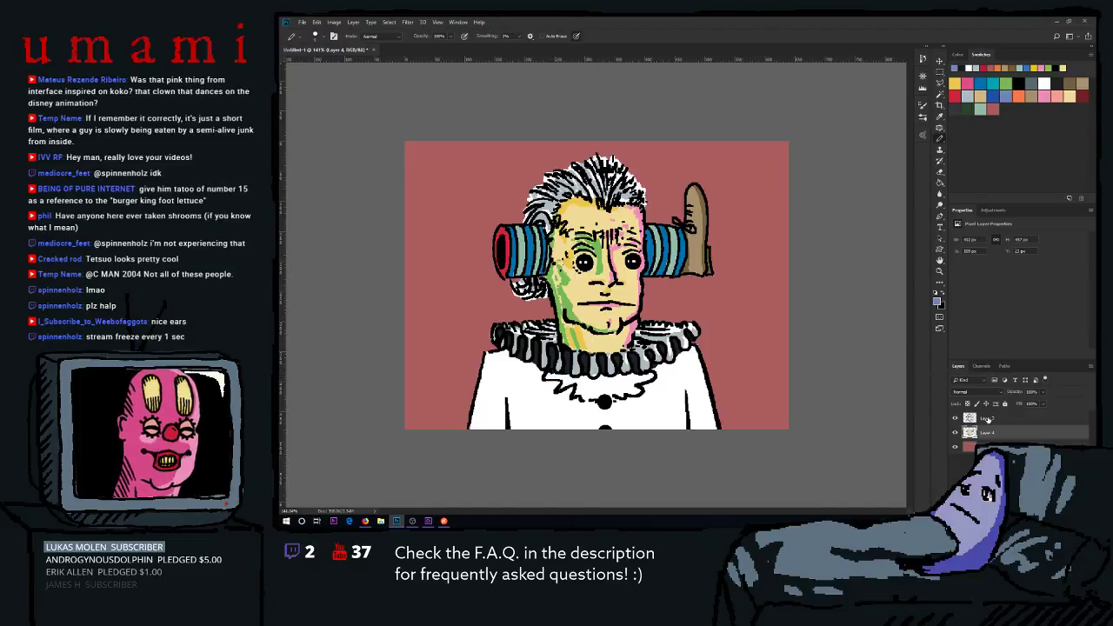
Touch up the ragged neck trim's outline in black on Layer 3 just below the ruff, and return to Layer 4.
click(988, 418)
click(1021, 82)
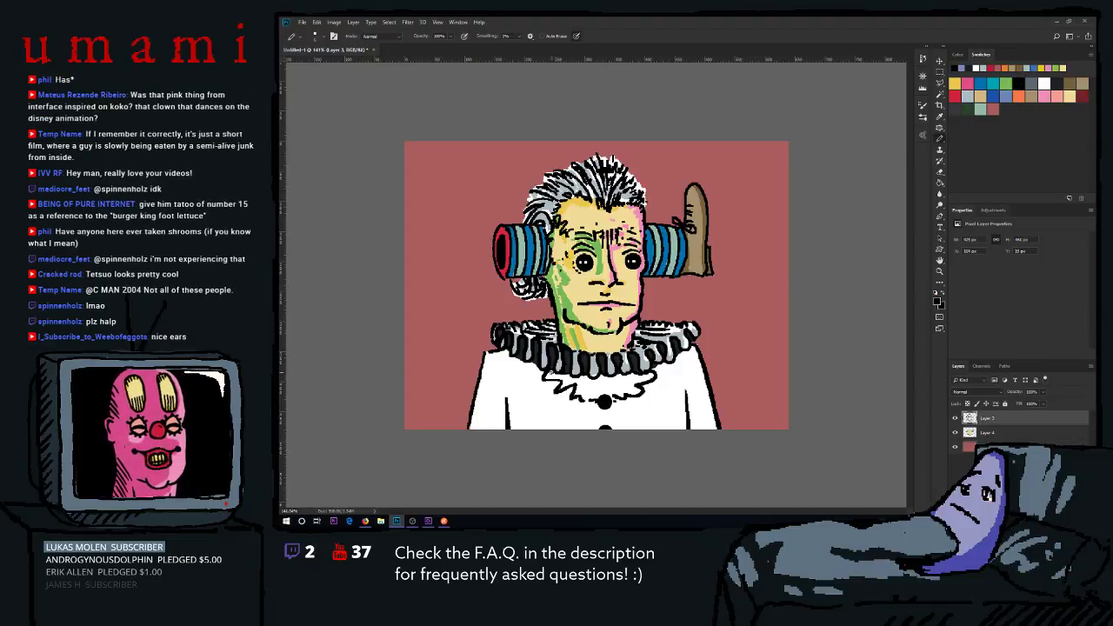
drag(547, 372, 558, 365)
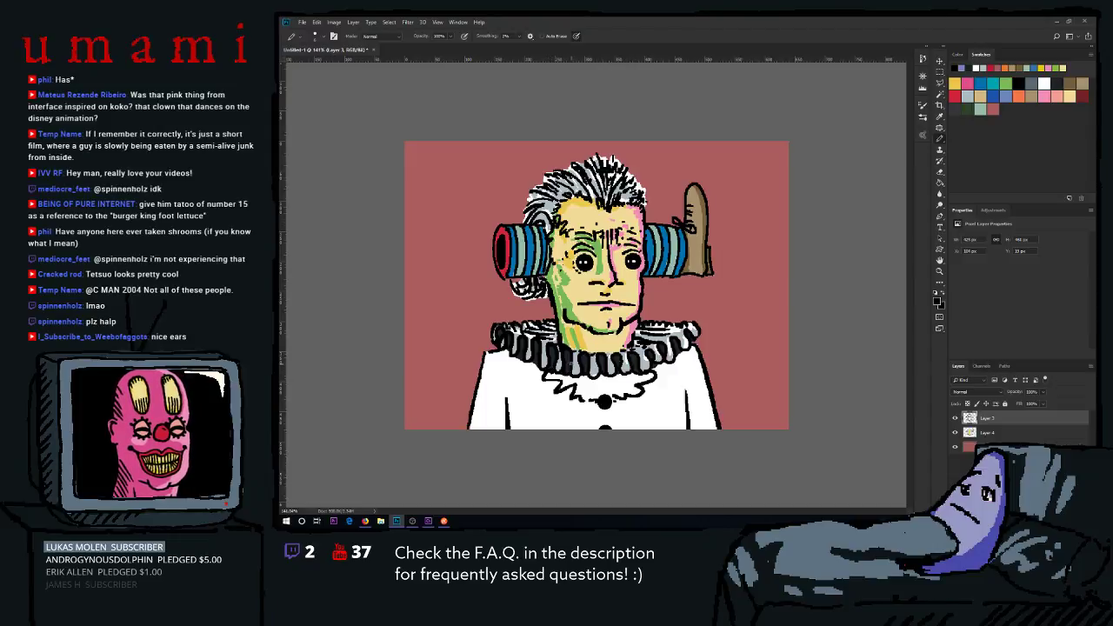
drag(557, 365, 546, 371)
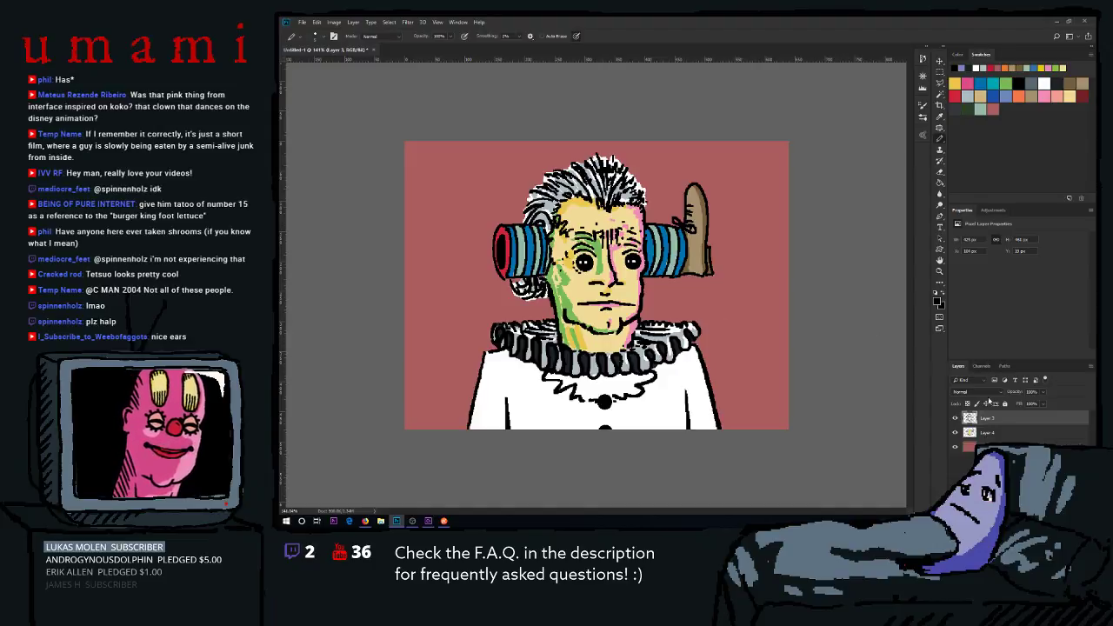
click(984, 432)
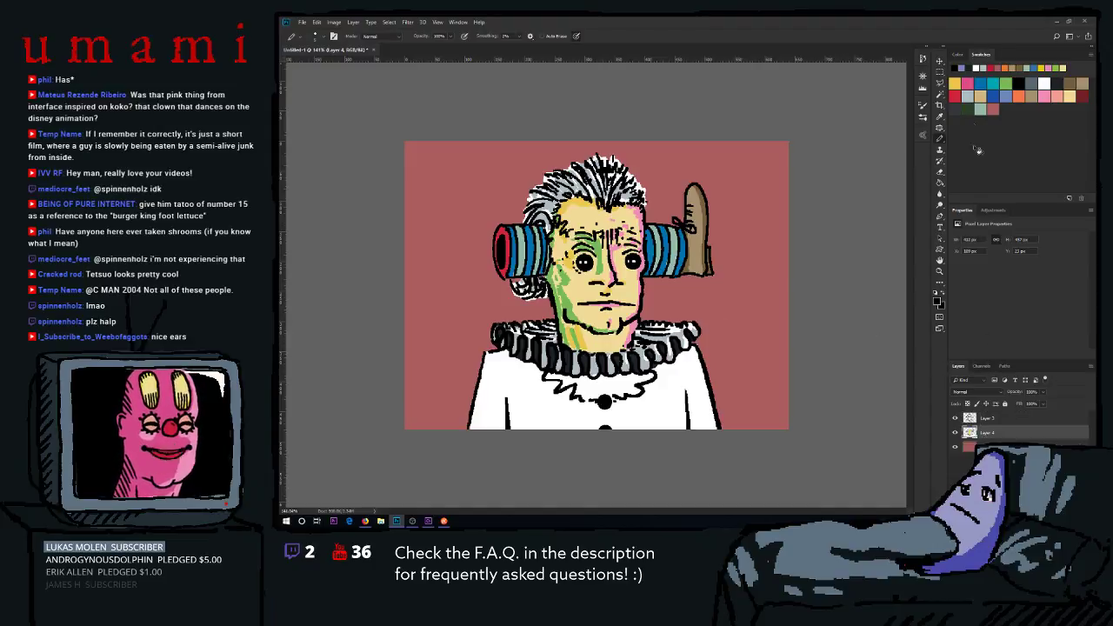
click(982, 96)
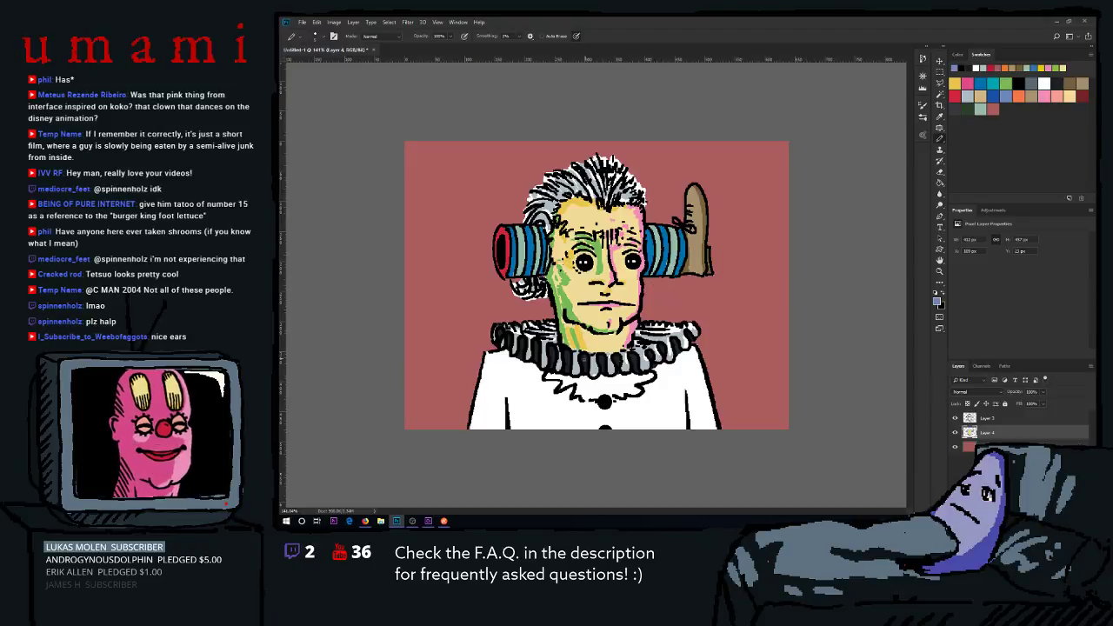
mouse_move(570, 378)
mouse_down()
mouse_move(547, 376)
mouse_move(572, 377)
mouse_up()
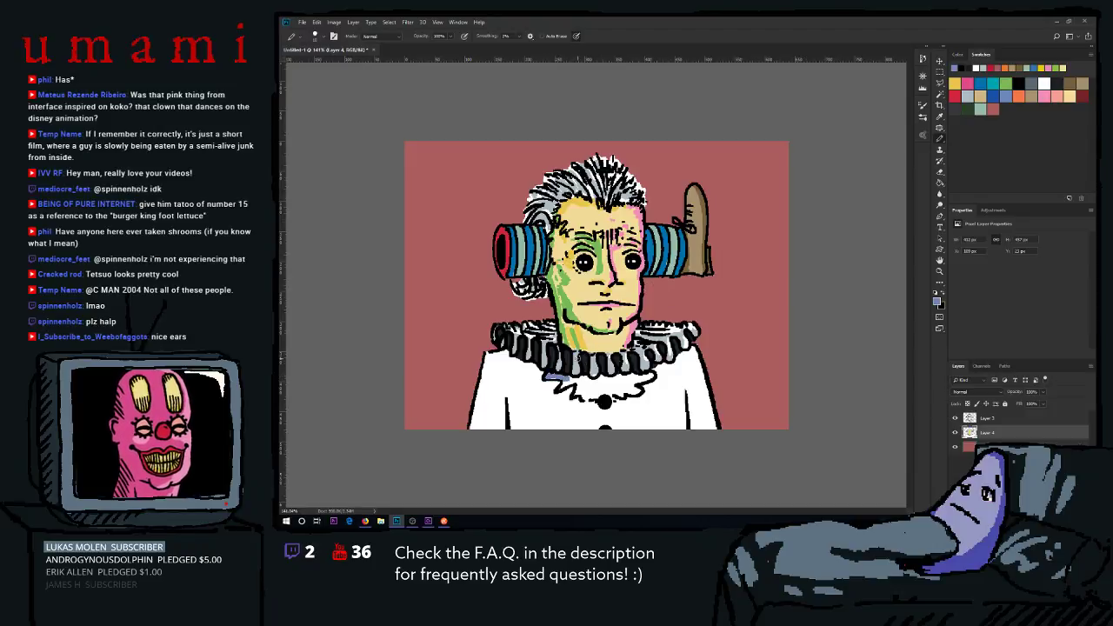
key(ctrl+z)
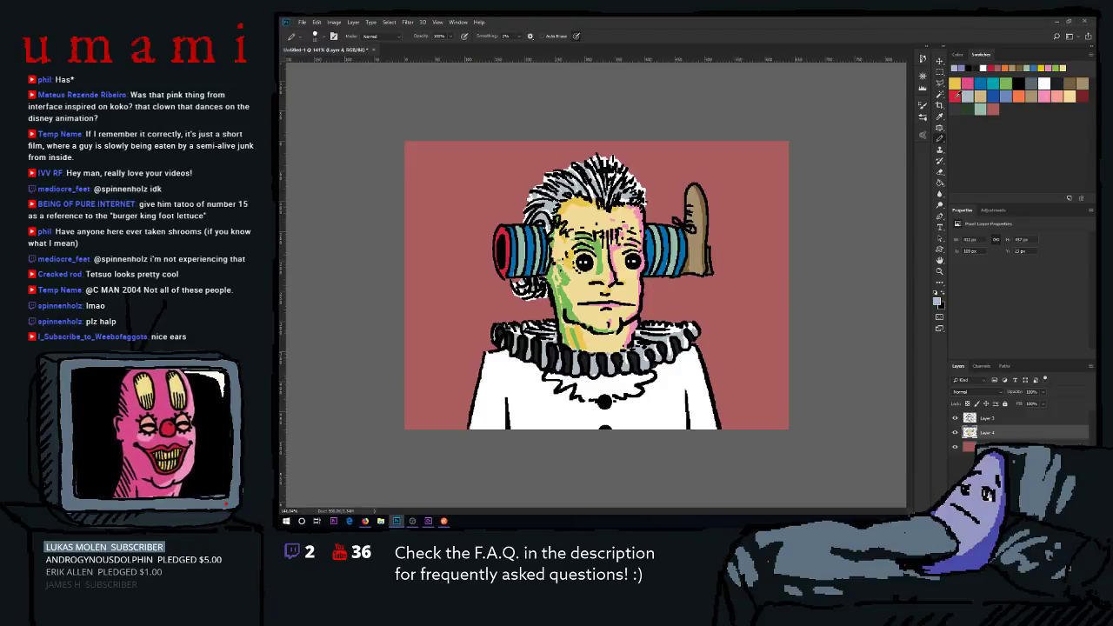
Paint the ragged neck trim below the ruff red, working across from its left end.
click(955, 95)
mouse_move(550, 379)
mouse_down()
mouse_move(609, 395)
mouse_move(584, 399)
mouse_move(587, 379)
mouse_move(607, 379)
mouse_up()
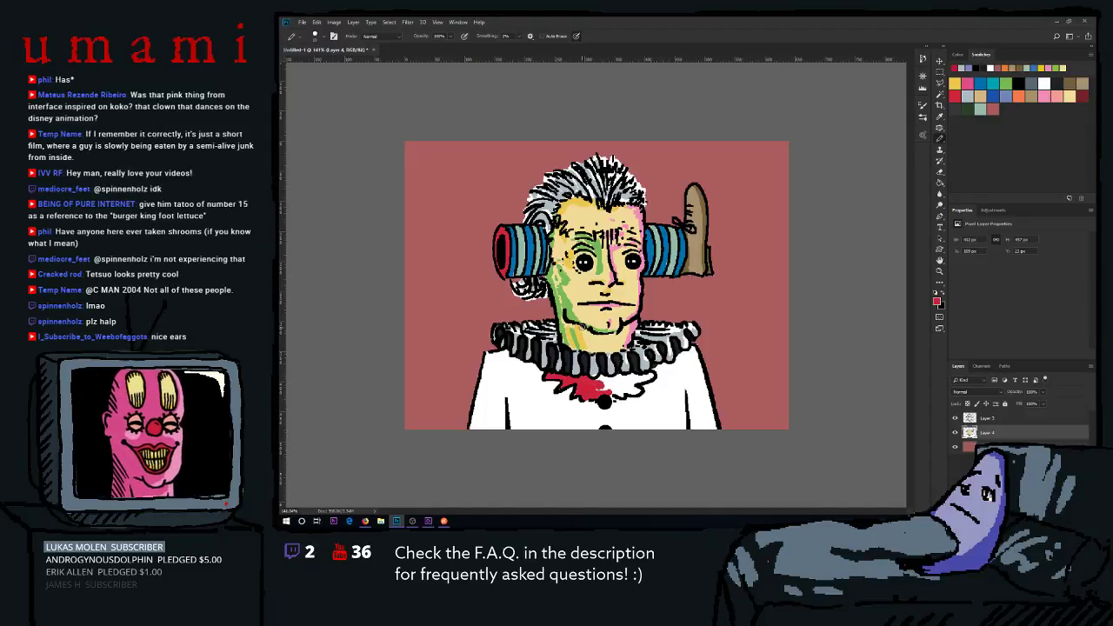
drag(610, 389, 602, 389)
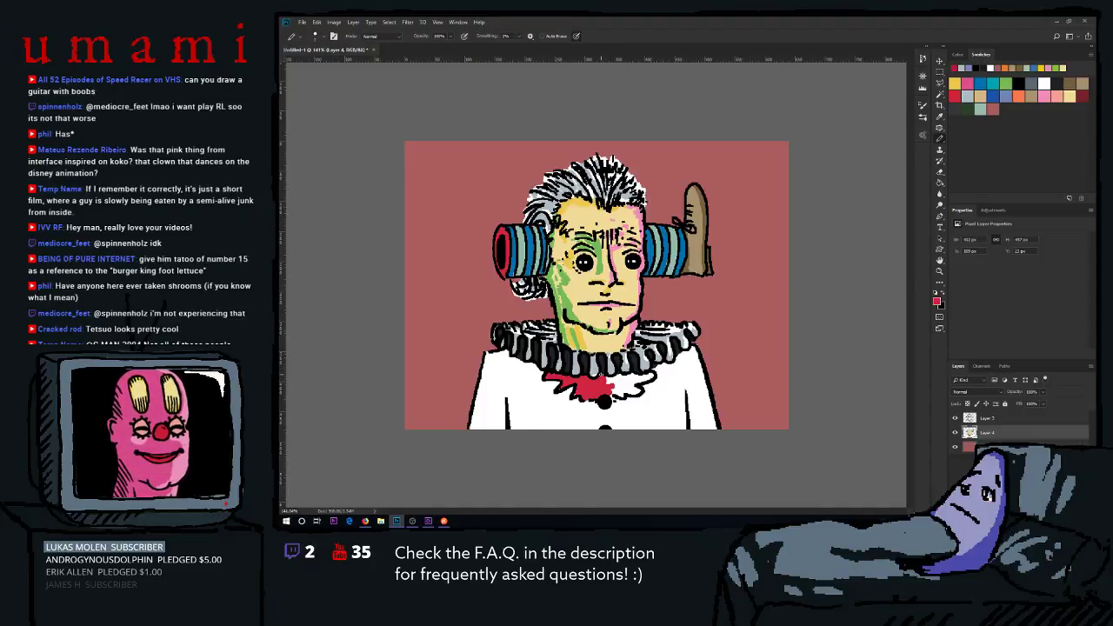
drag(602, 376, 630, 378)
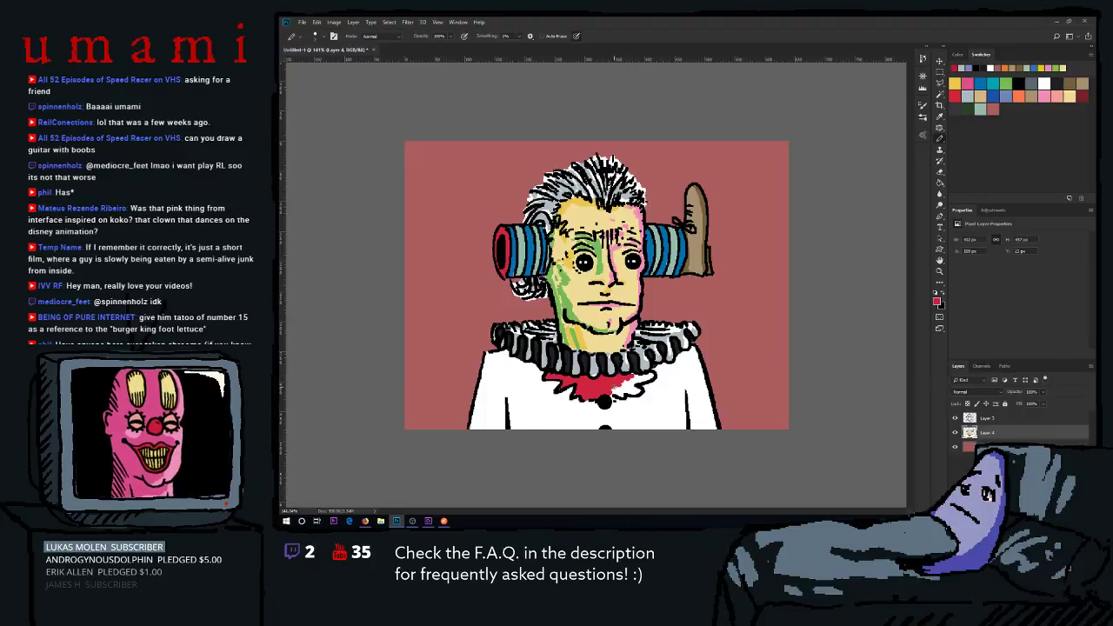
mouse_move(608, 389)
mouse_down()
mouse_move(639, 391)
mouse_move(629, 386)
mouse_up()
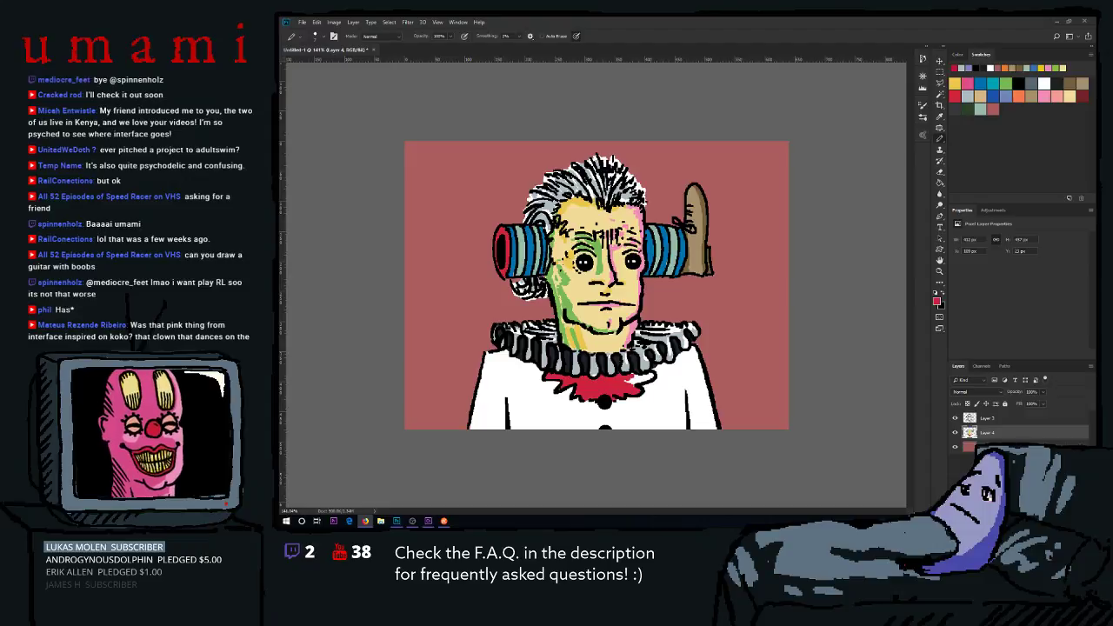
Switch to Firefox, look through the image results for "koko clown disney", and close the browser window.
key(alt+Tab)
scroll(428, 226, down, 3)
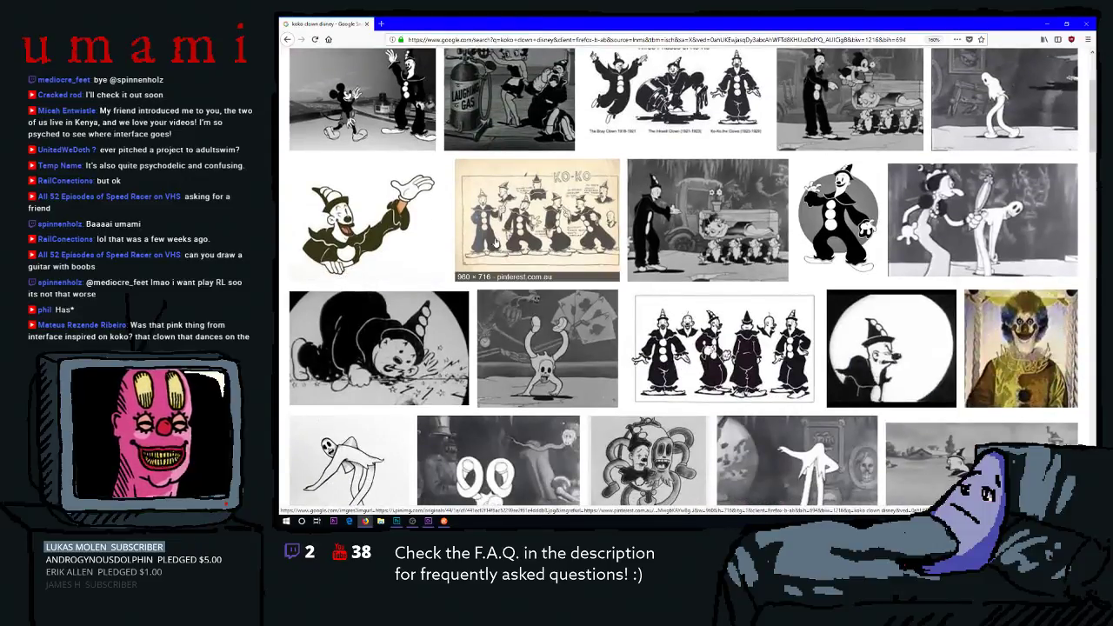
scroll(499, 243, down, 2)
scroll(609, 165, up, 5)
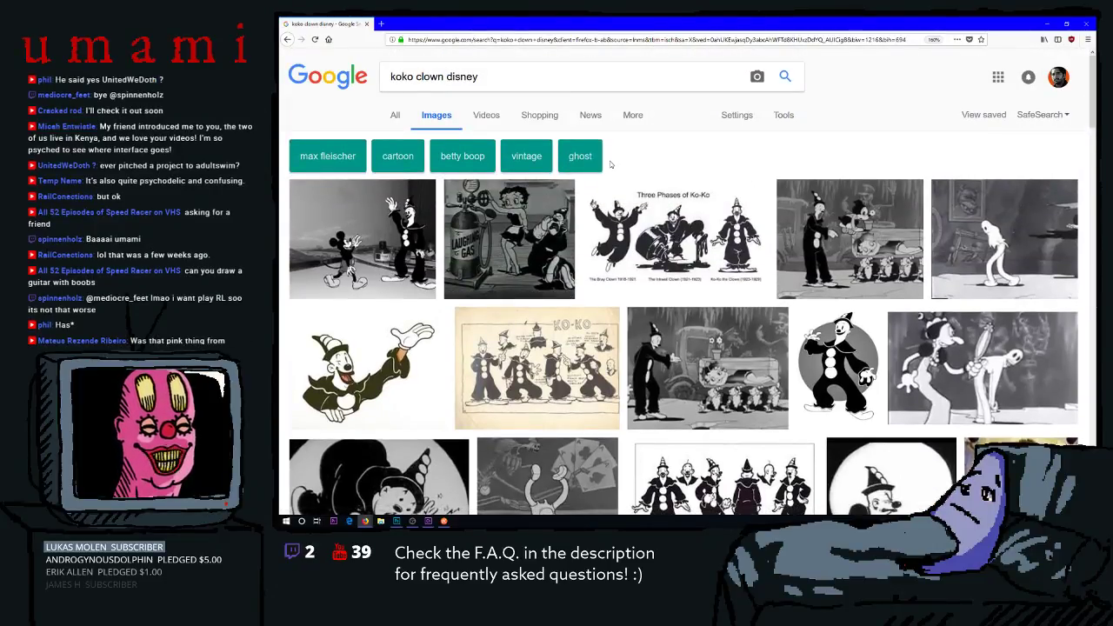
scroll(661, 212, down, 5)
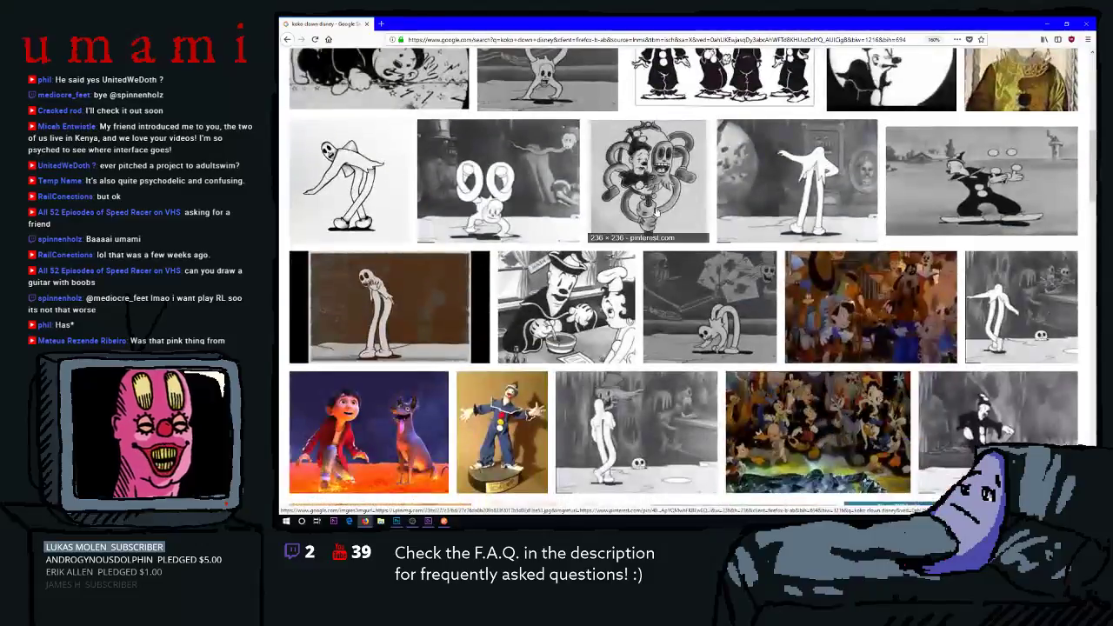
scroll(658, 211, up, 6)
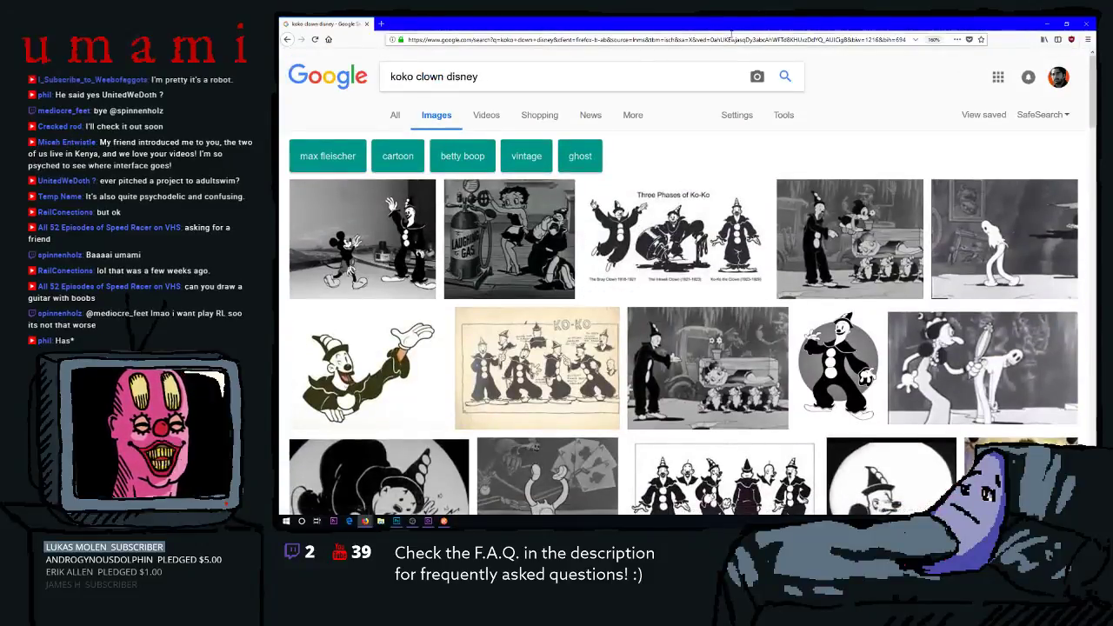
click(1086, 24)
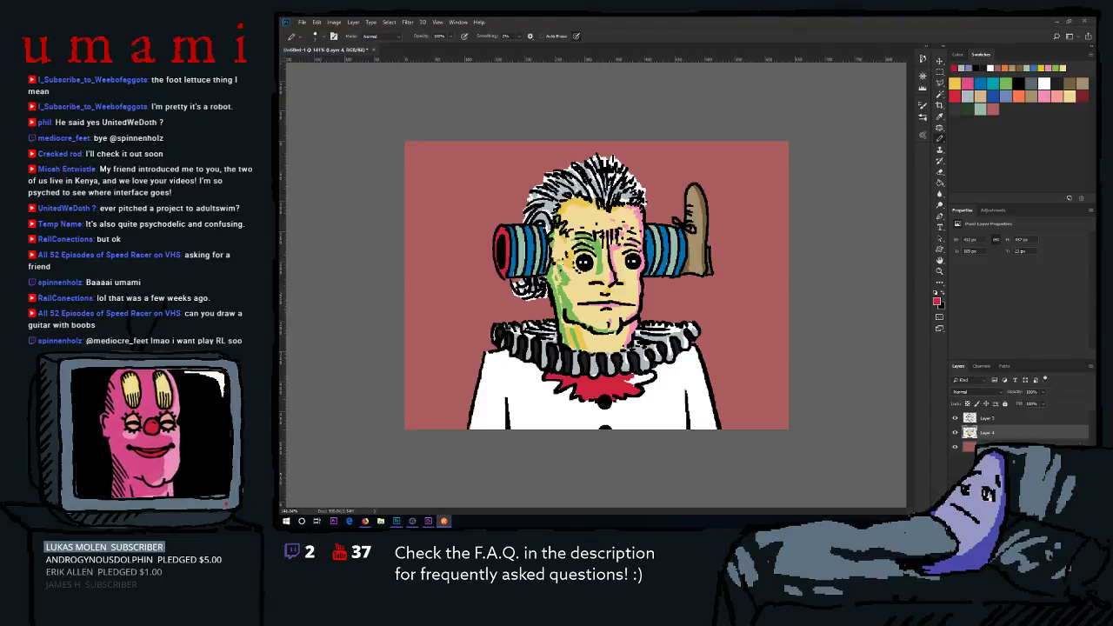
Finish filling the neck trim's right end with red and shade its upper part under the ruff in dark red.
click(690, 302)
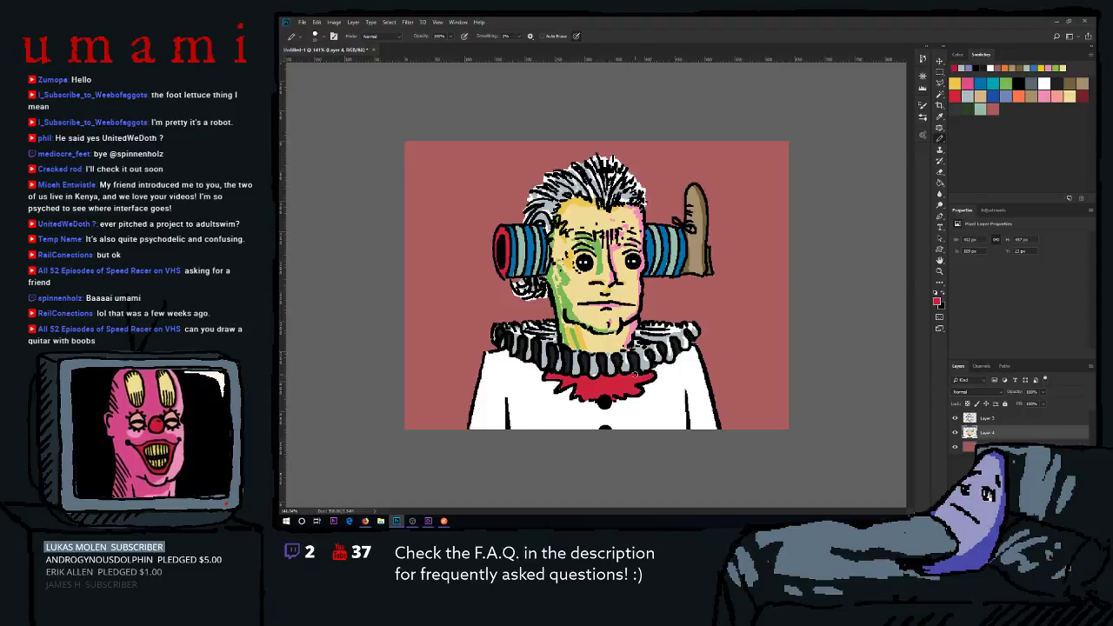
right_click(1082, 95)
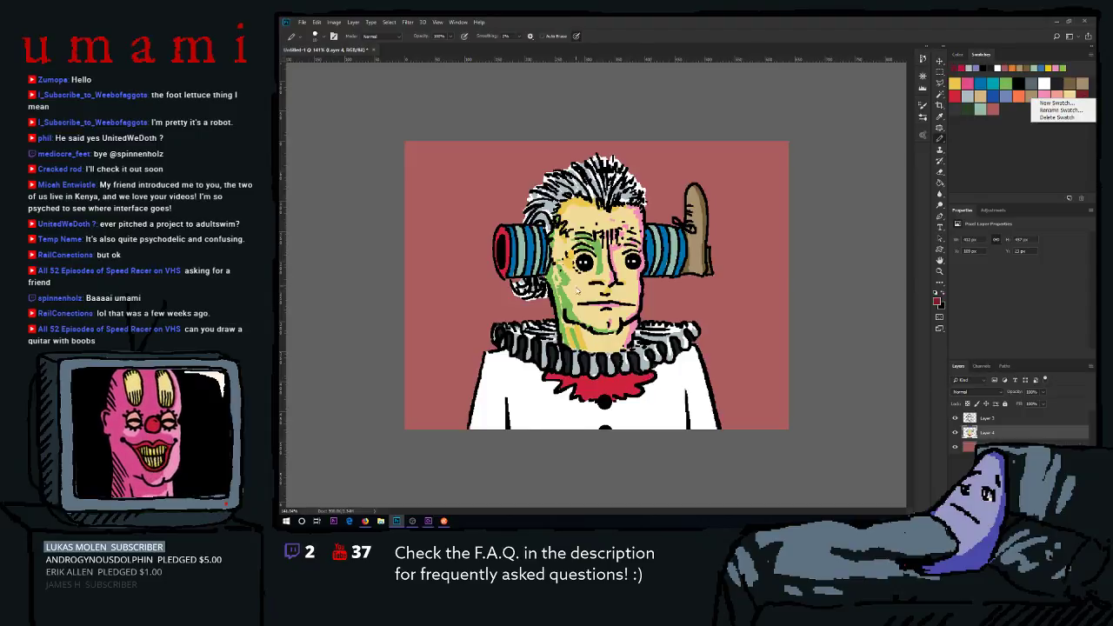
click(549, 375)
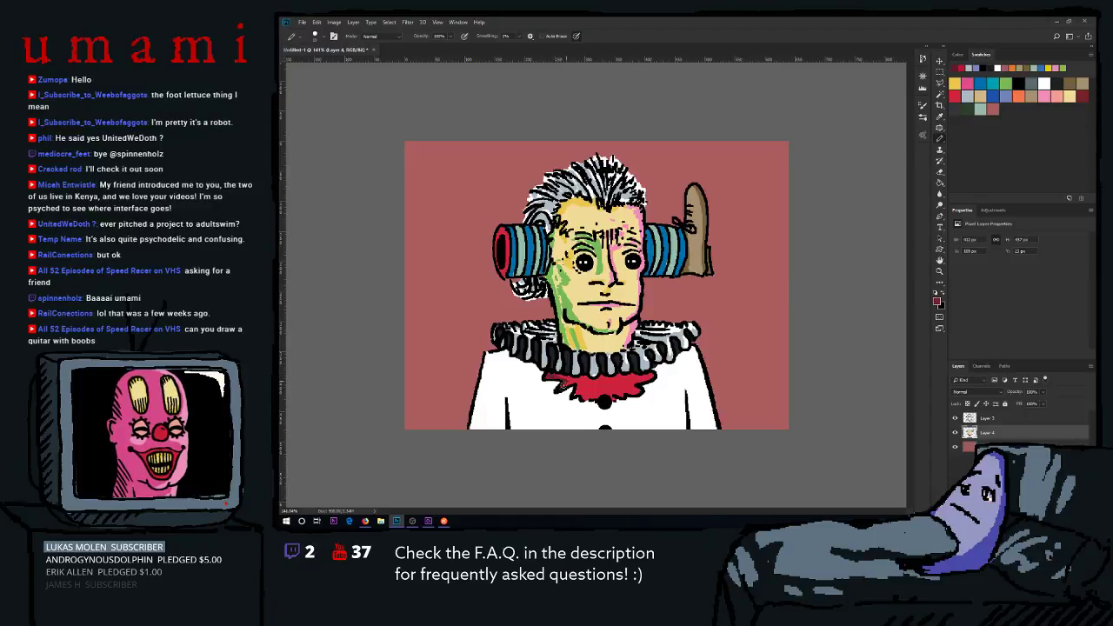
drag(554, 377, 645, 377)
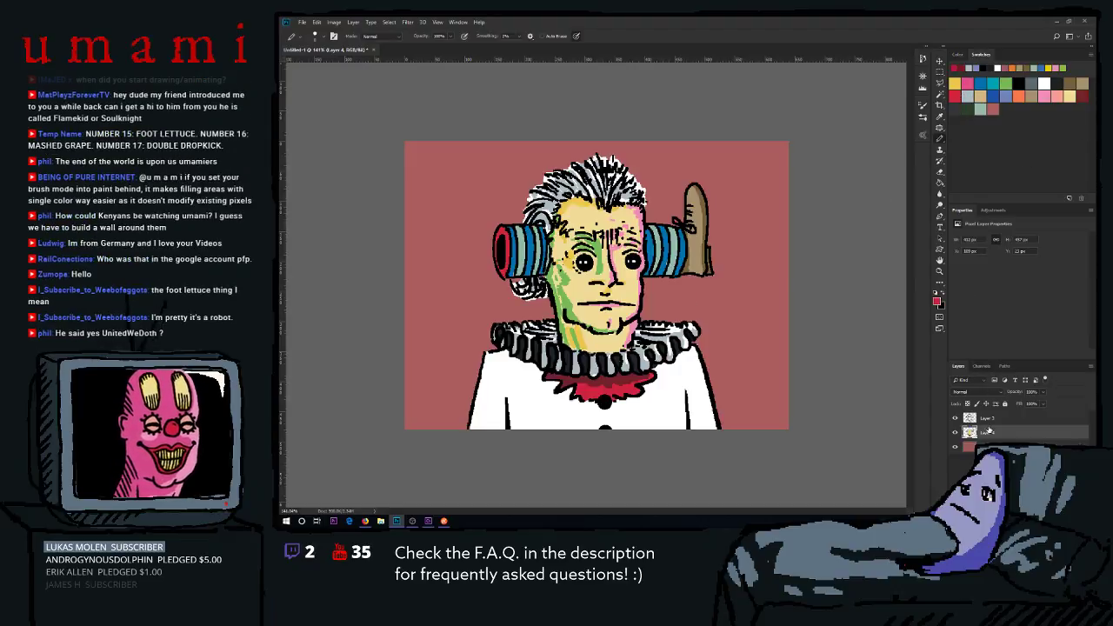
Sample the green from the face and paint a green edge down the outside of the suit's left sleeve on Layer 4.
click(990, 421)
click(991, 433)
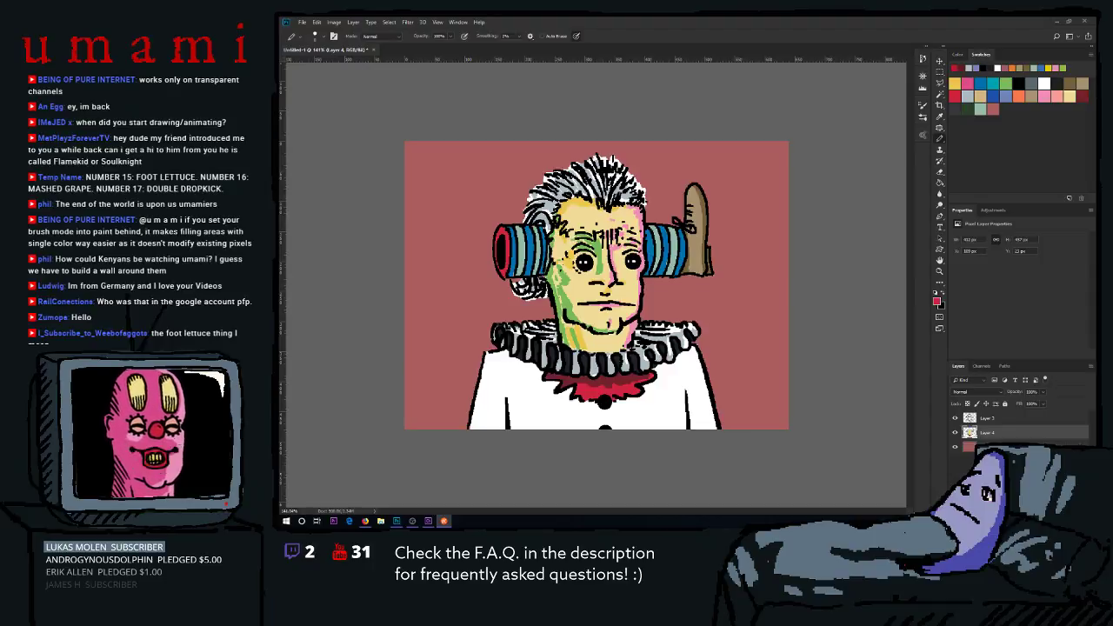
click(972, 97)
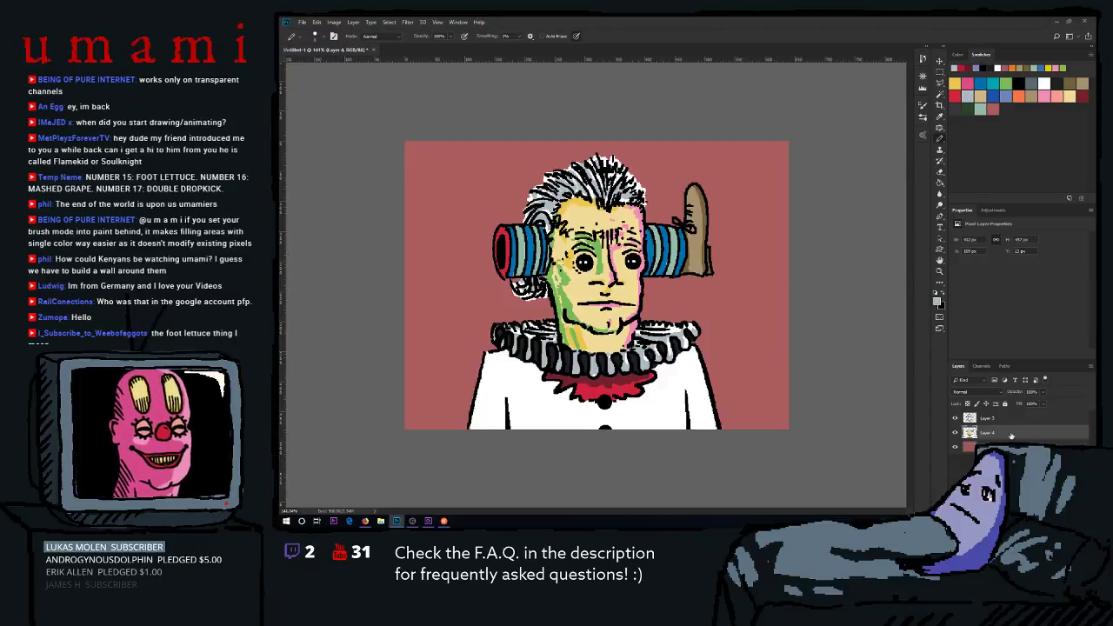
key(bracketright)
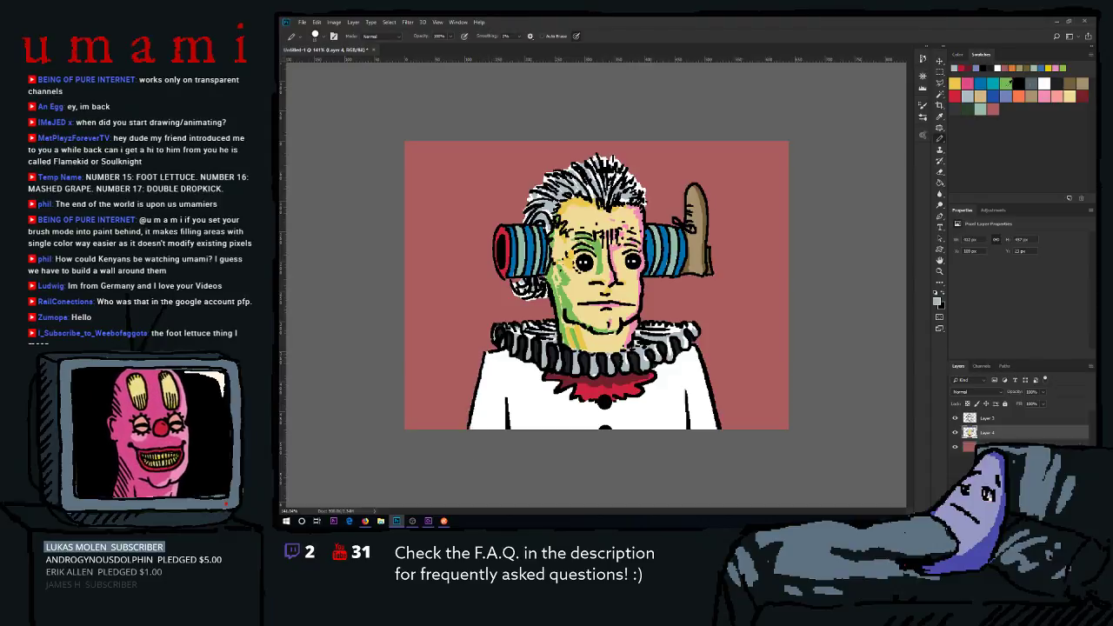
alt+click(576, 306)
drag(485, 352, 470, 428)
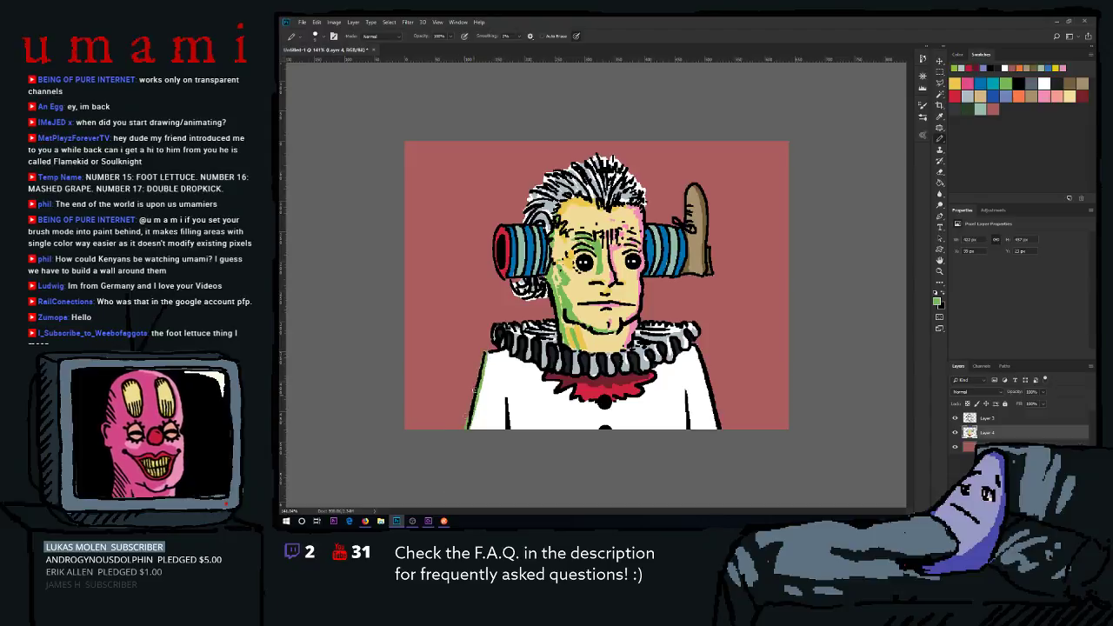
Undo and repaint the green edge down the outside of the suit's left sleeve as one narrow stroke.
key(ctrl+z)
drag(483, 351, 473, 424)
key(ctrl+z)
drag(485, 352, 471, 426)
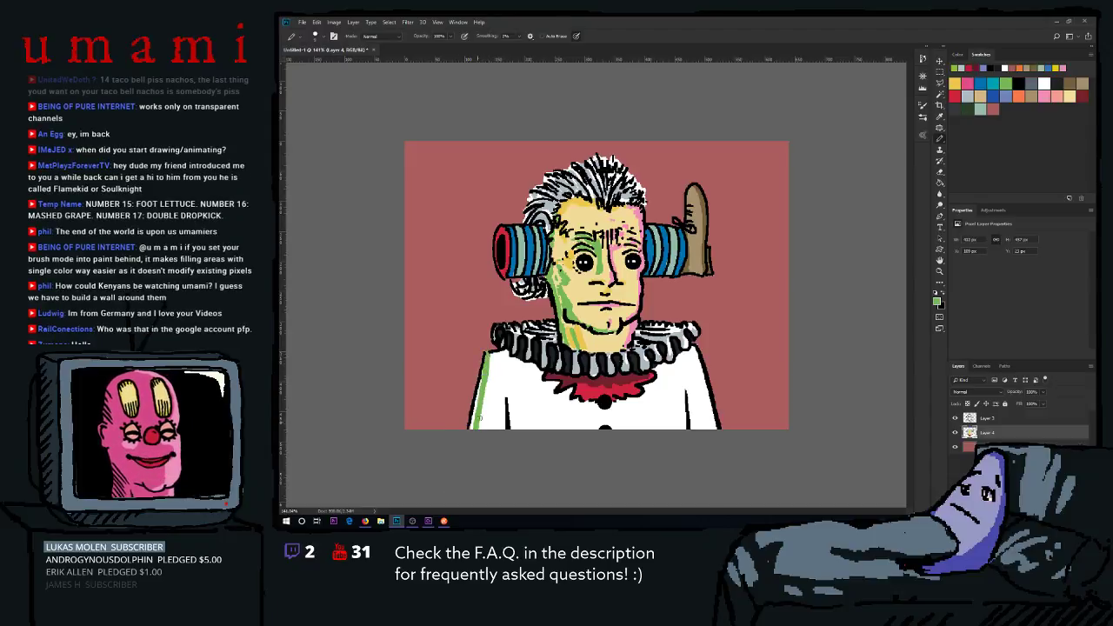
key(ctrl+z)
drag(485, 351, 471, 427)
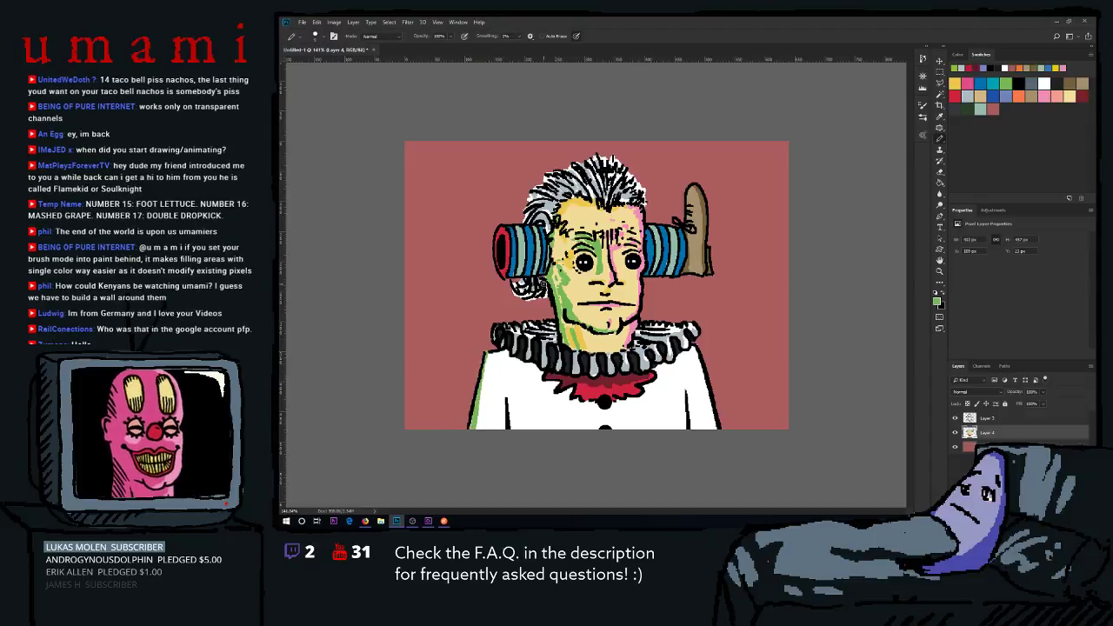
Paint a pink edge down the outside of the suit's right sleeve, redoing the first stroke.
click(1049, 92)
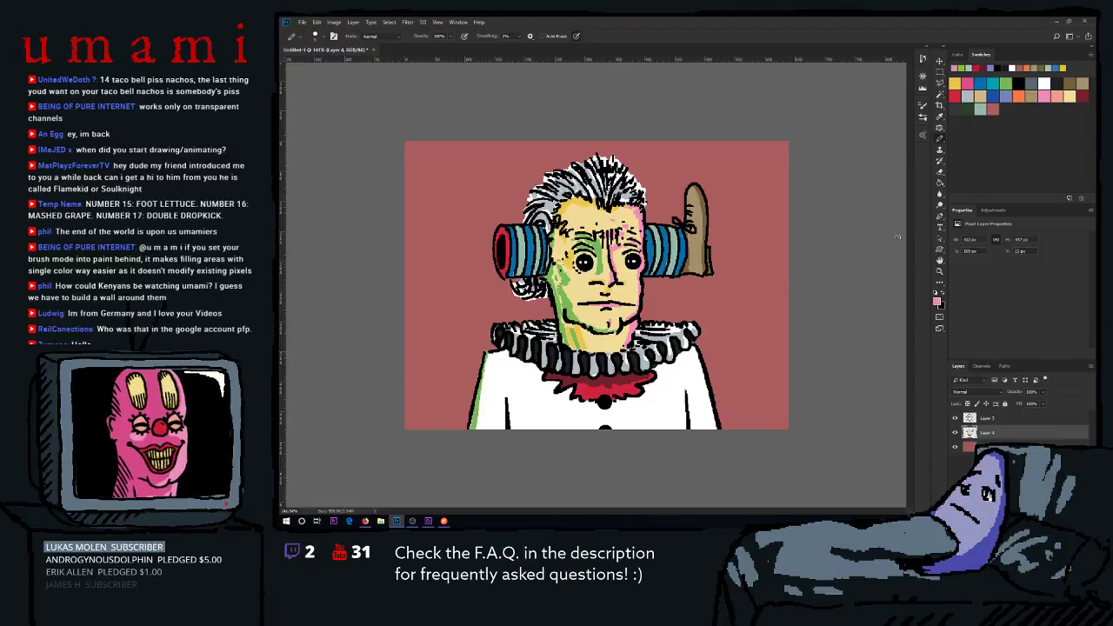
drag(696, 348, 713, 426)
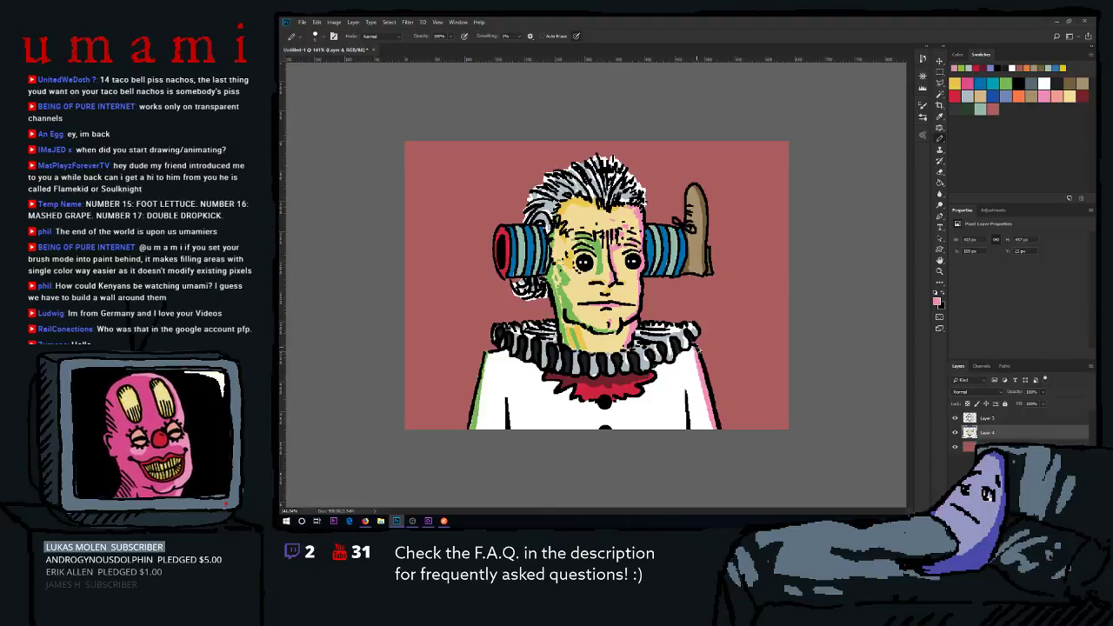
key(ctrl+z)
drag(695, 346, 713, 429)
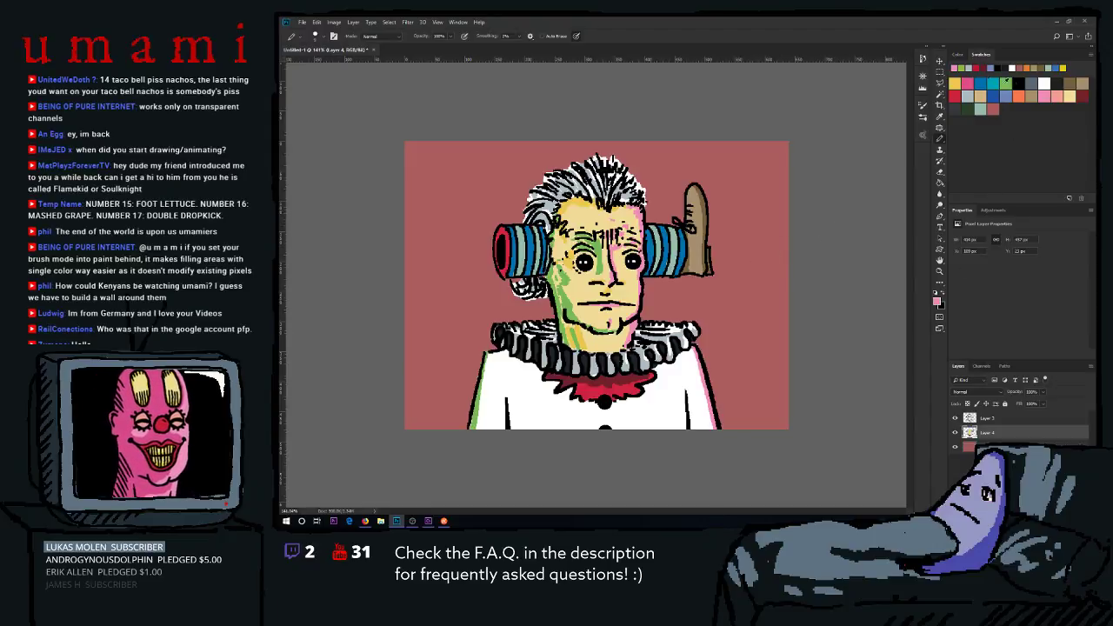
Shade the suit in light grey with short strokes at the lower left chest and a band beside the green sleeve edge.
click(969, 97)
mouse_move(513, 398)
mouse_down()
mouse_move(513, 432)
mouse_move(532, 429)
mouse_up()
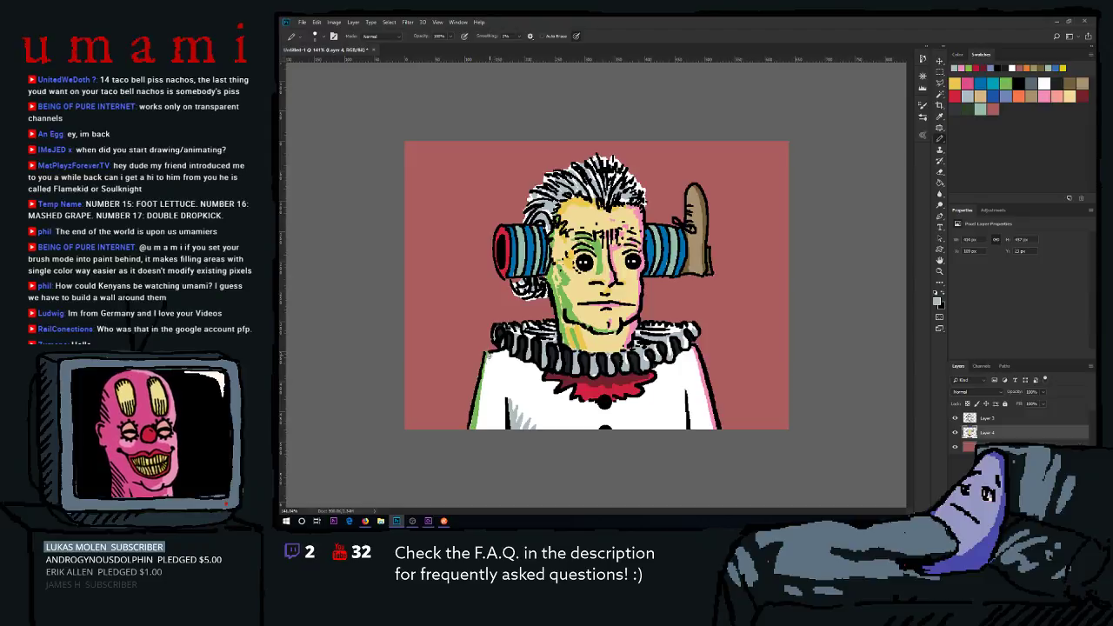
drag(489, 353, 477, 428)
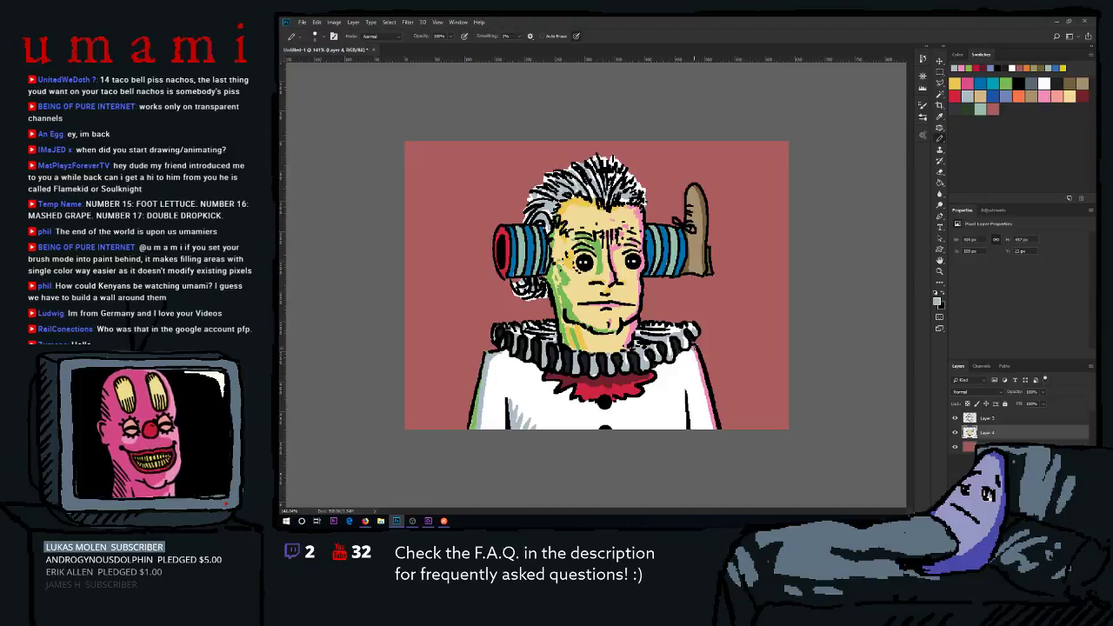
mouse_move(748, 265)
mouse_down()
mouse_move(751, 296)
mouse_move(737, 310)
mouse_move(725, 360)
mouse_up()
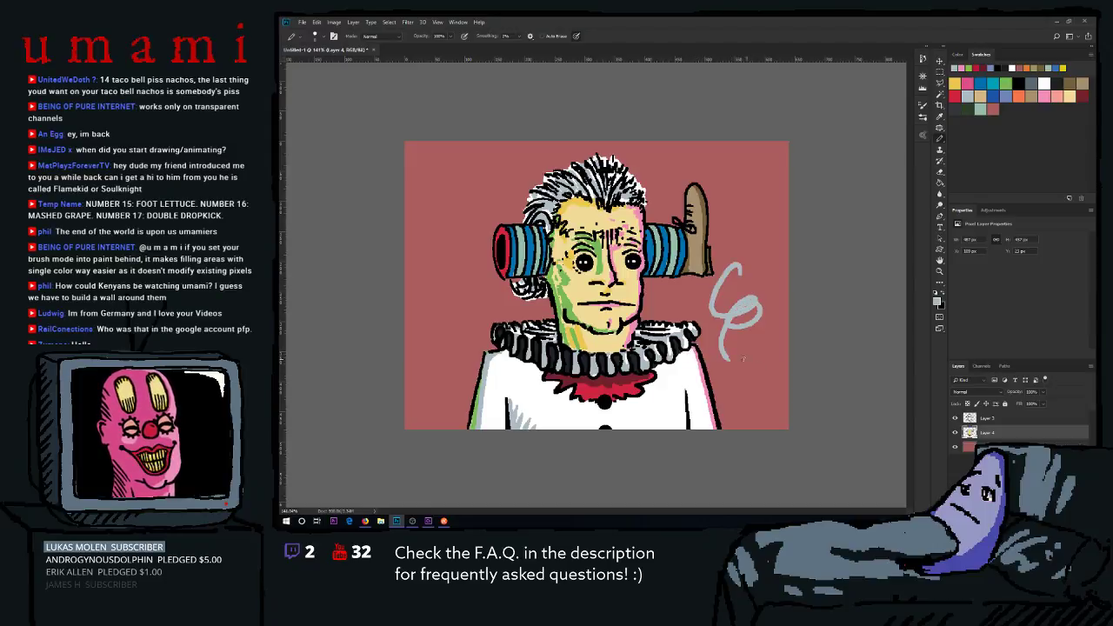
key(ctrl+z)
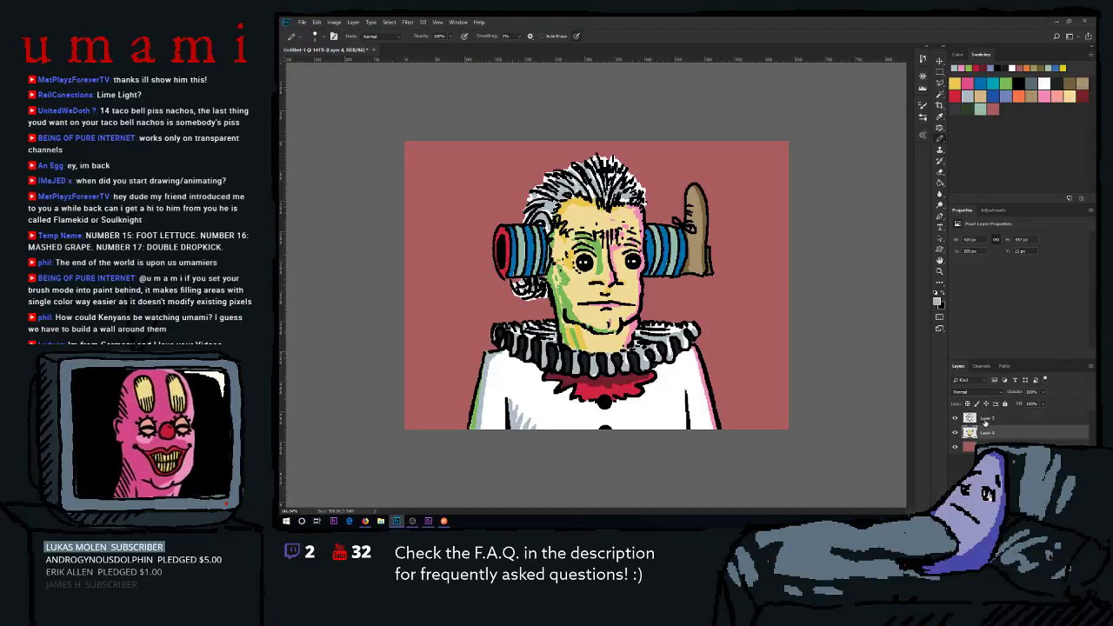
click(982, 419)
click(1026, 83)
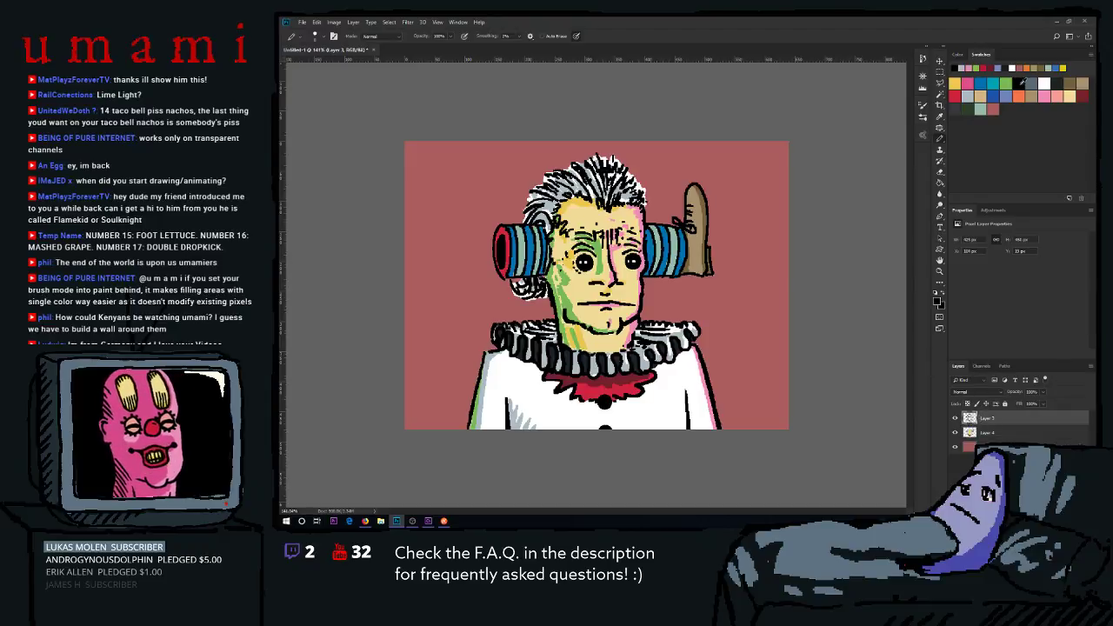
click(488, 352)
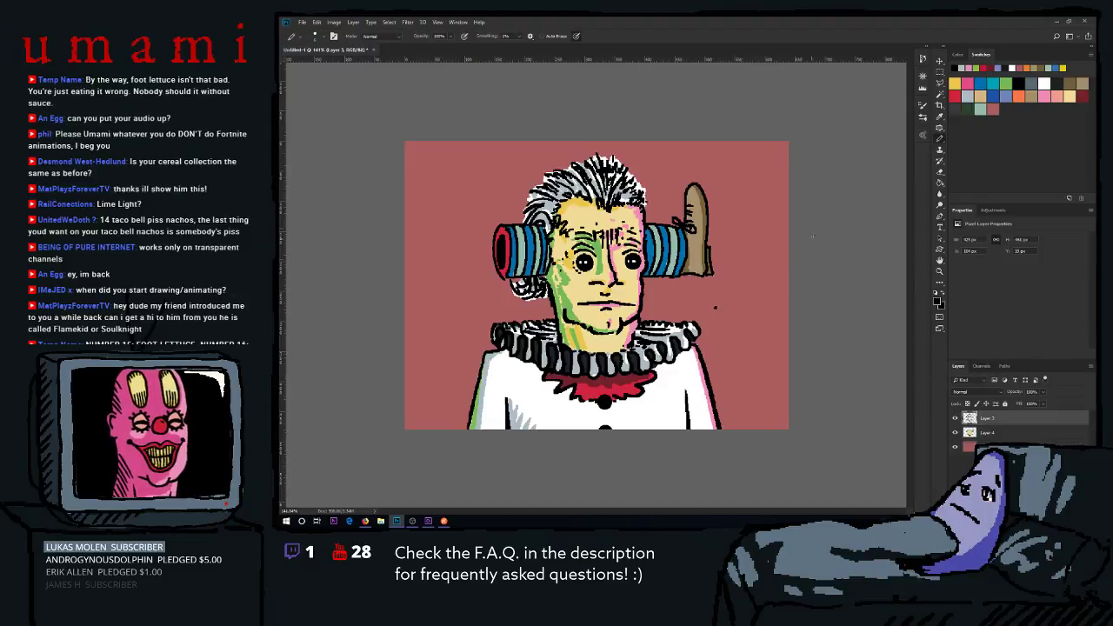
mouse_move(743, 165)
mouse_down()
mouse_move(730, 330)
mouse_move(647, 217)
mouse_up()
key(ctrl+z)
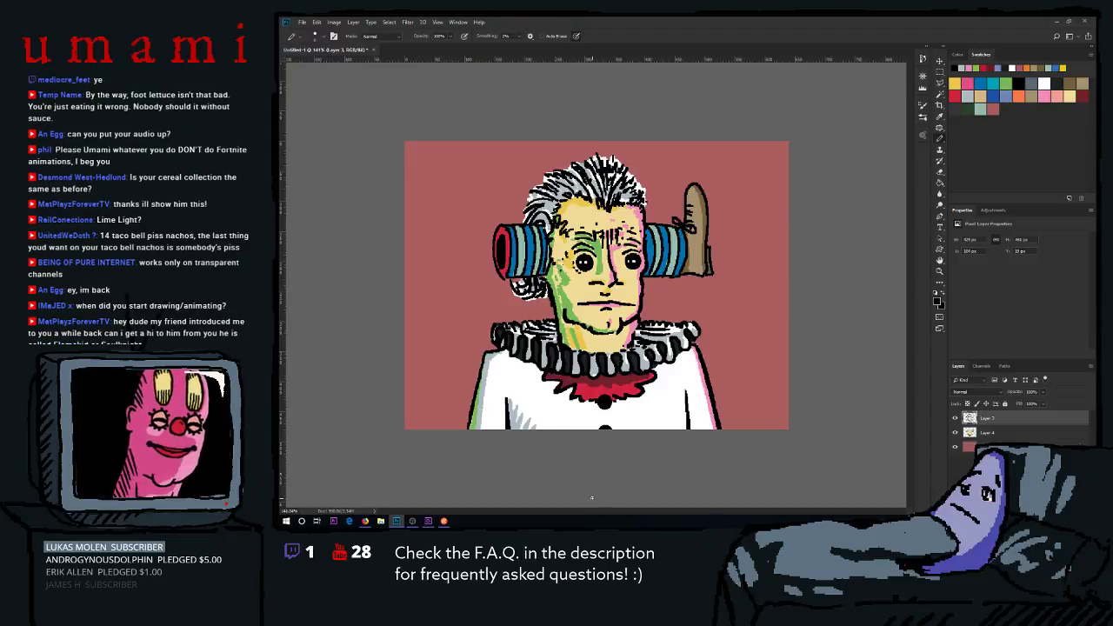
Try light pink strokes on Layer 4 over the background beside the jaw and right shoulder, undoing each one.
click(999, 435)
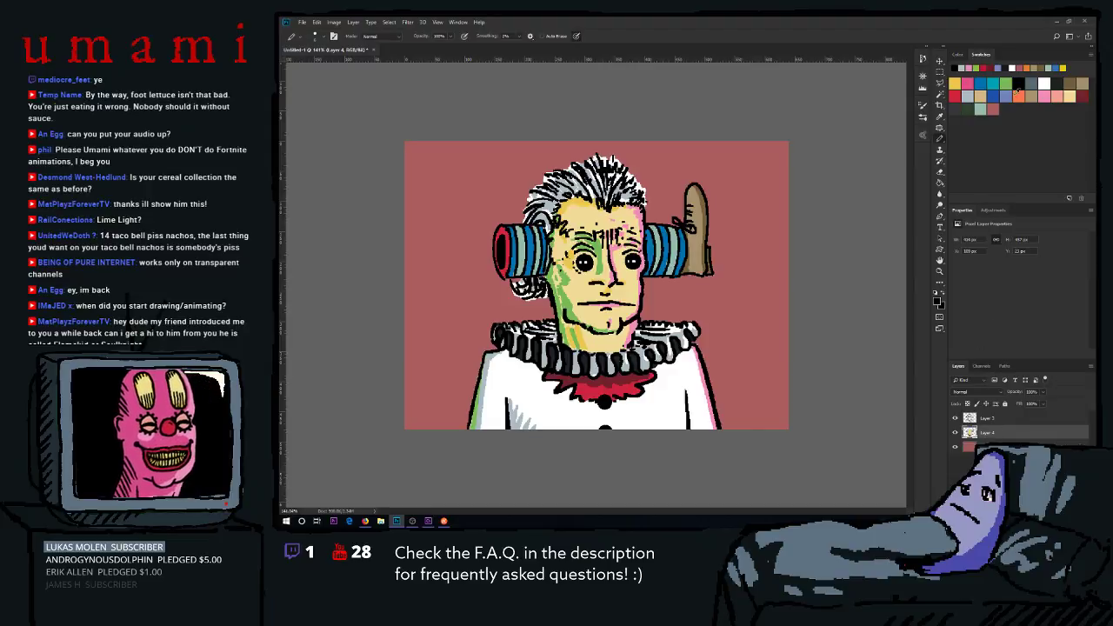
click(1045, 82)
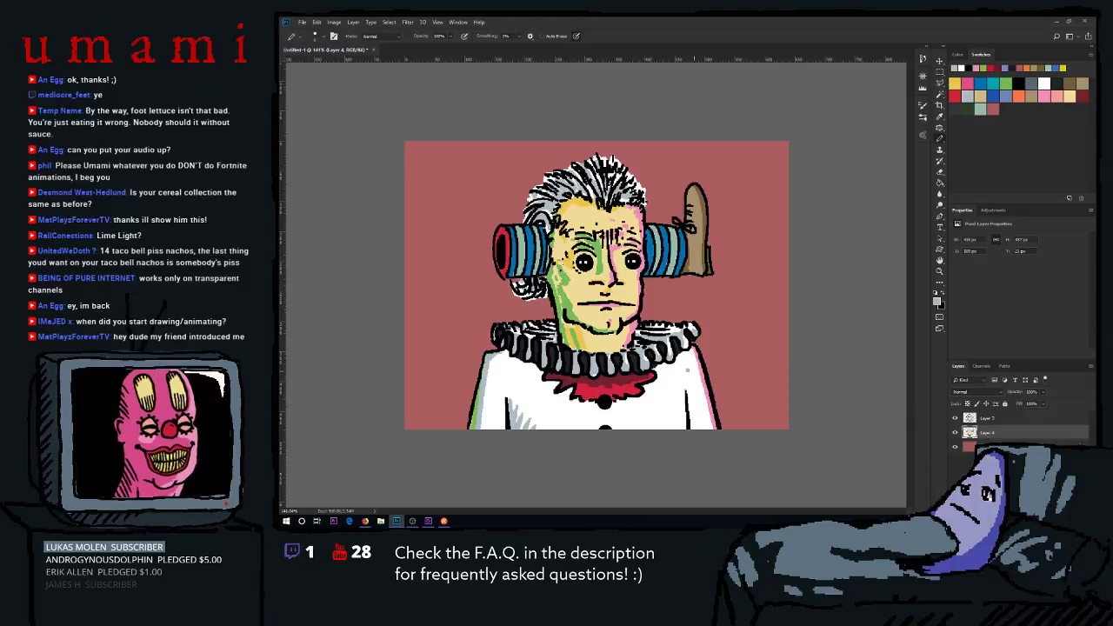
click(1059, 93)
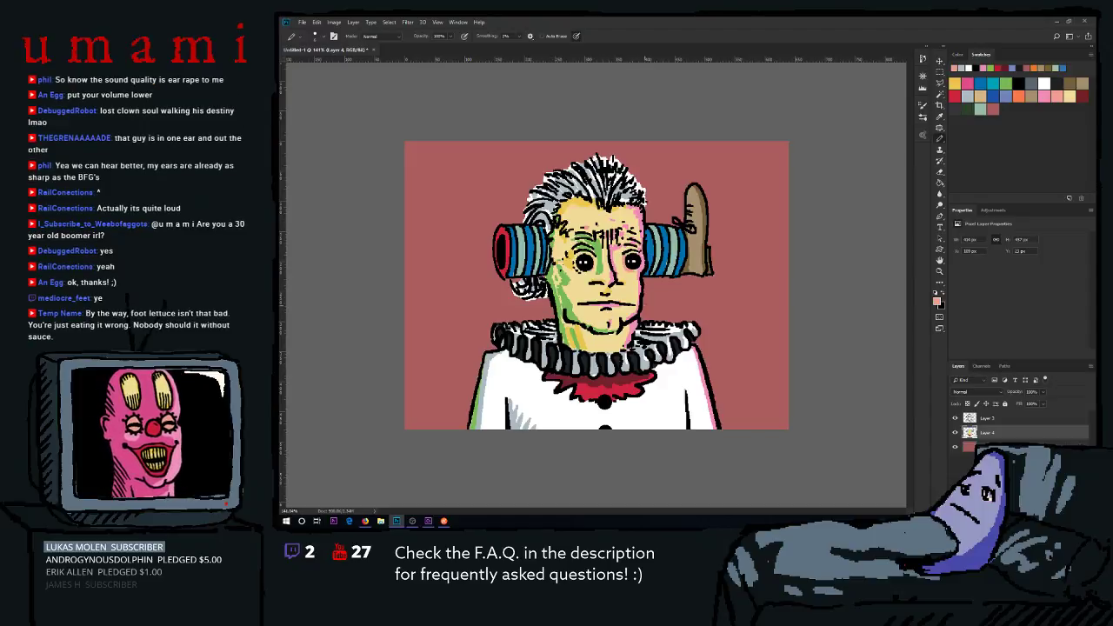
mouse_move(649, 297)
mouse_down()
mouse_move(656, 313)
mouse_move(704, 310)
mouse_up()
key(ctrl+z)
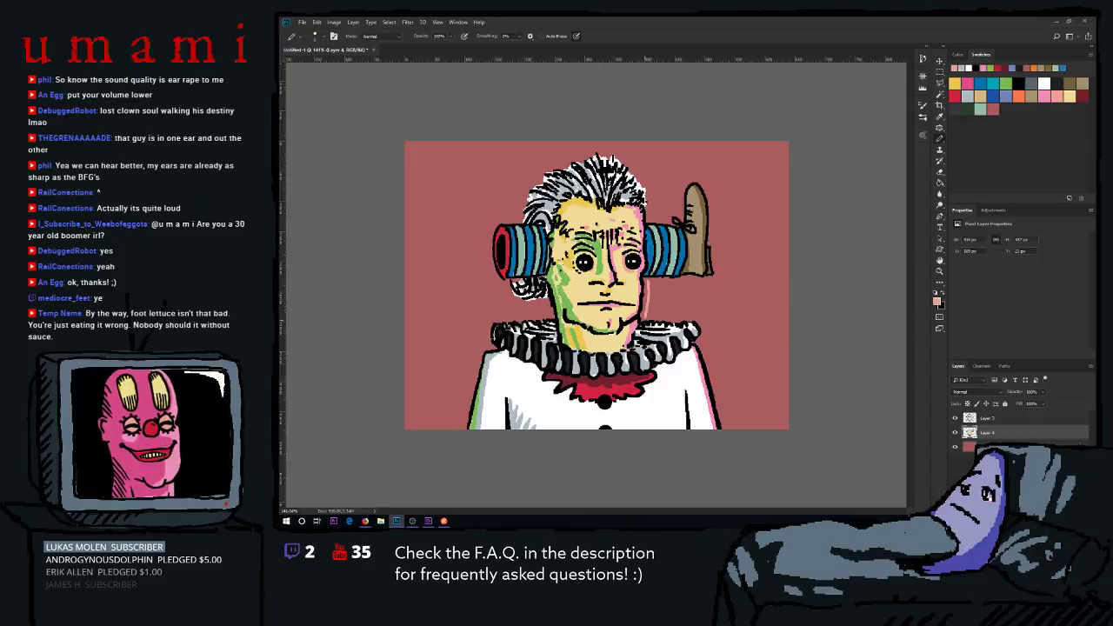
drag(657, 282, 658, 315)
key(ctrl+z)
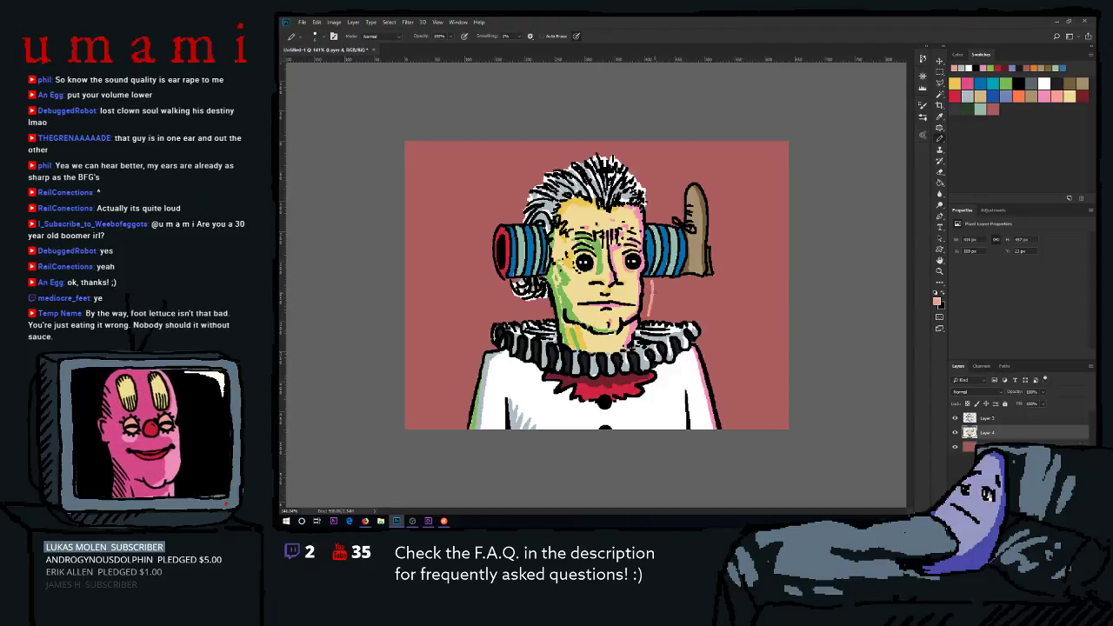
key(ctrl+z)
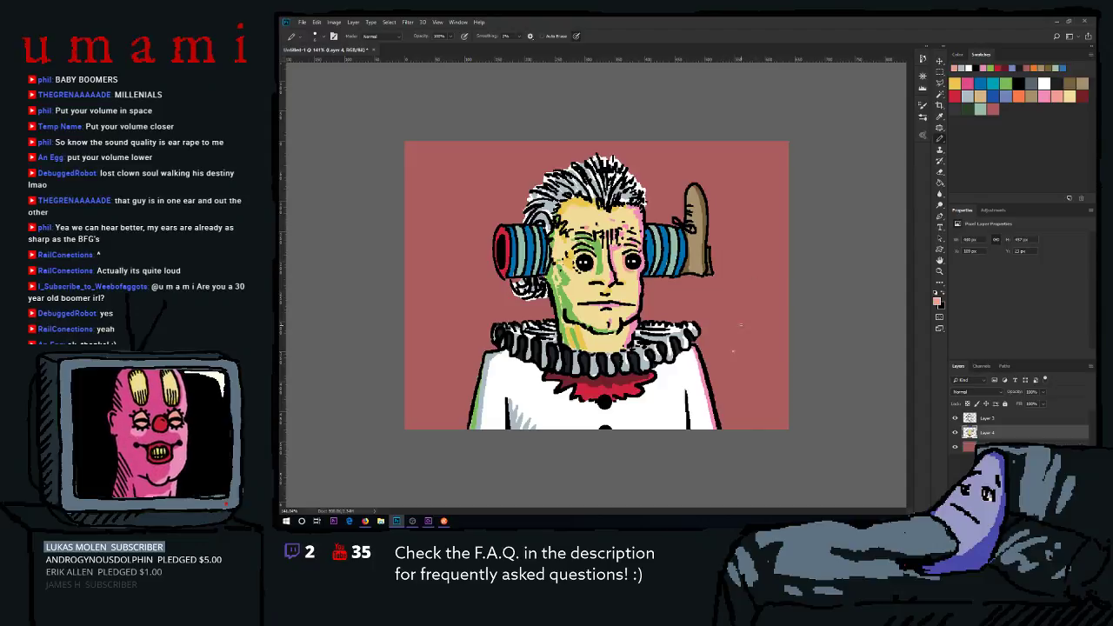
mouse_move(755, 313)
mouse_down()
mouse_move(739, 357)
mouse_move(787, 402)
mouse_move(463, 266)
mouse_move(403, 261)
mouse_move(460, 177)
mouse_move(730, 348)
mouse_up()
key(ctrl+z)
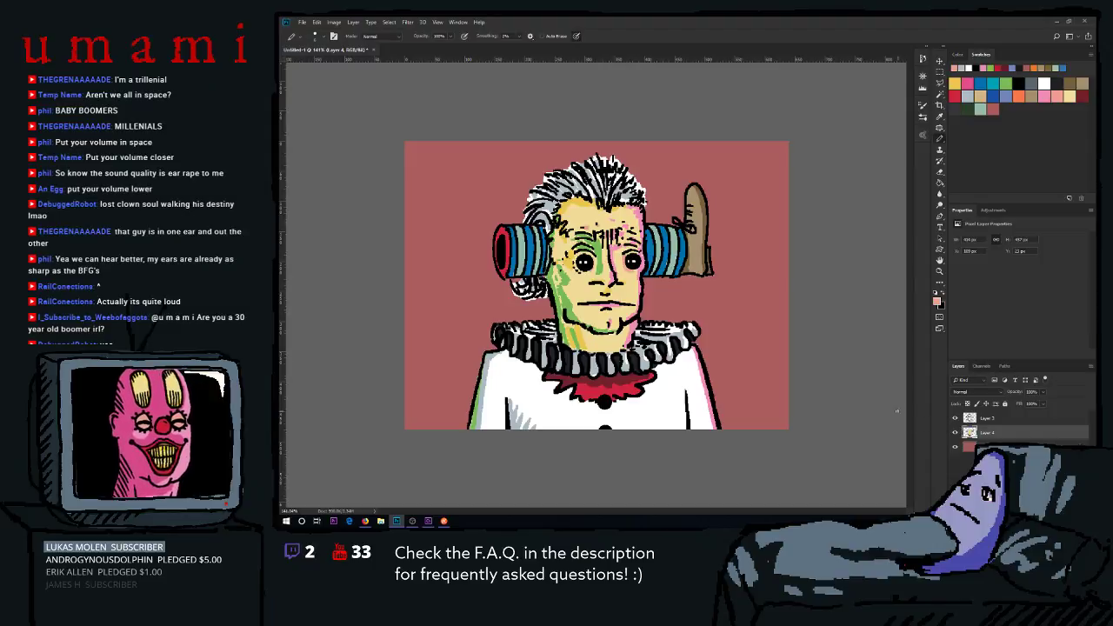
Reset the UMAMI workspace to bring back its animation layout.
key(ctrl+u)
click(833, 152)
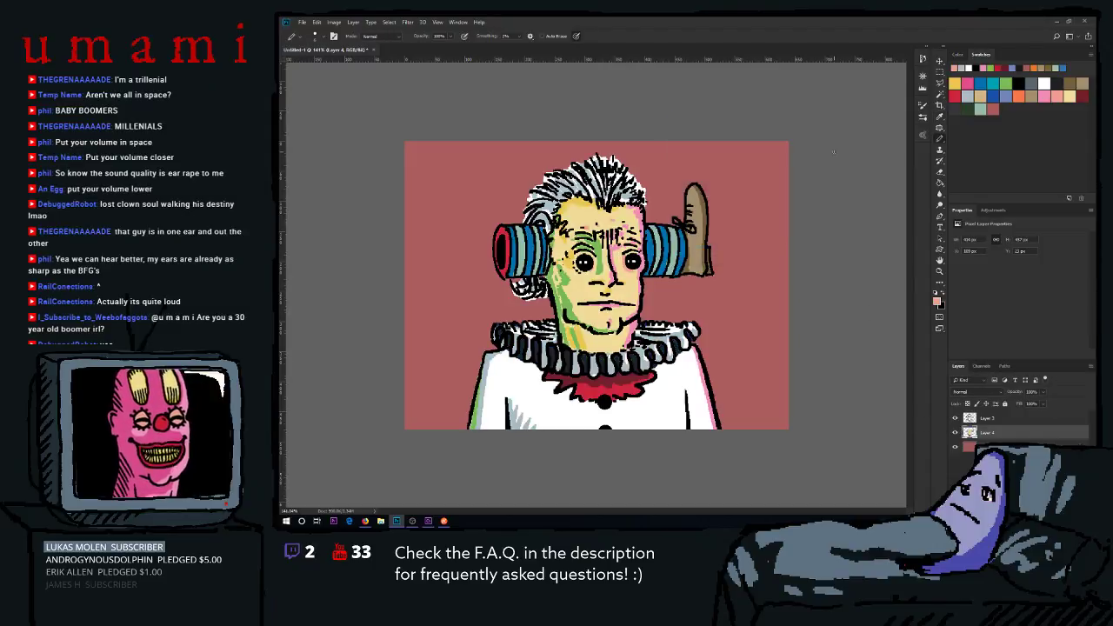
click(479, 22)
mouse_move(458, 21)
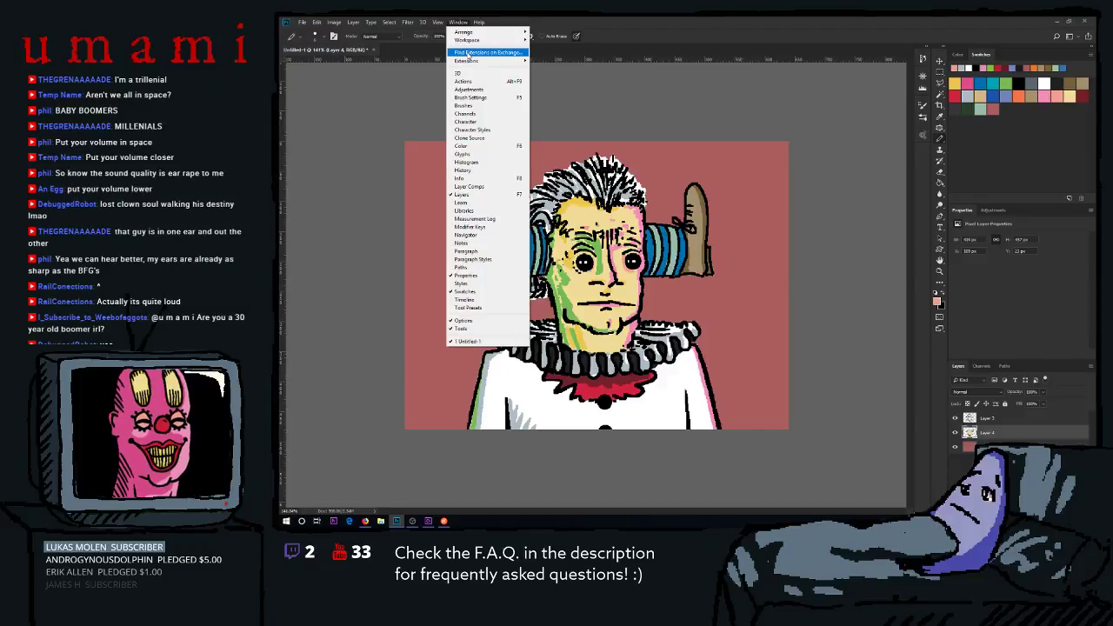
mouse_move(475, 40)
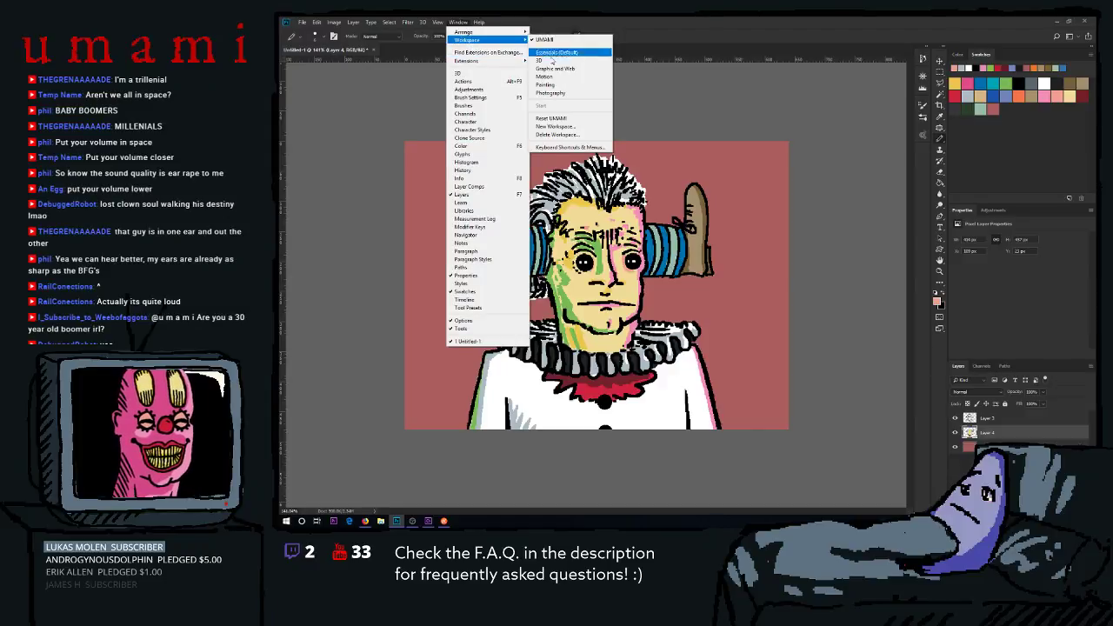
click(553, 117)
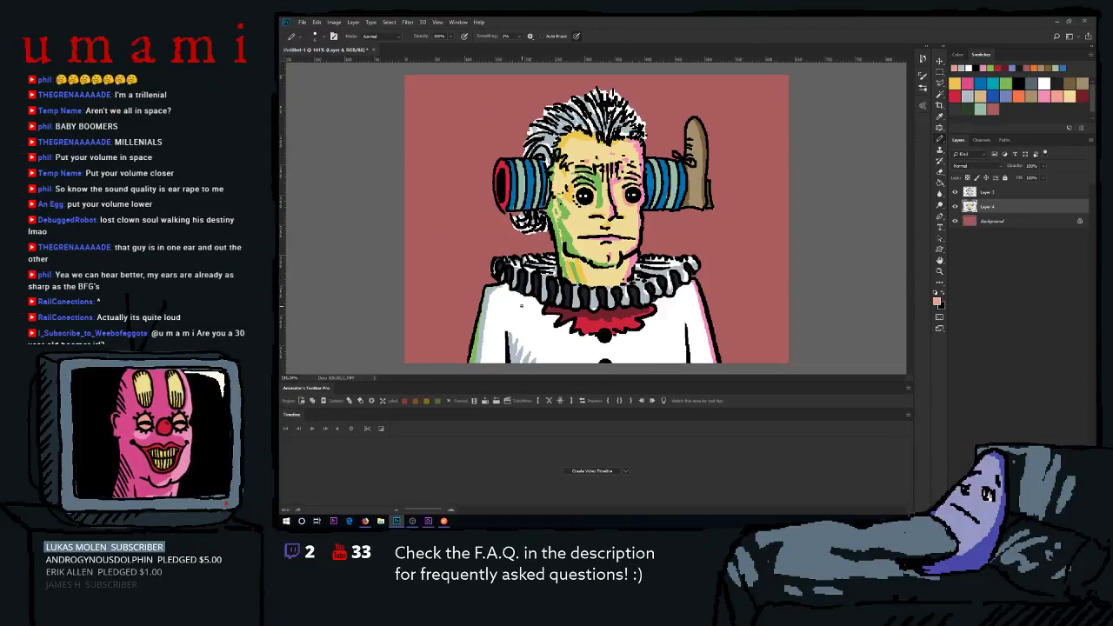
Create a video timeline for the portrait and set its frame rate to 12 fps.
click(598, 469)
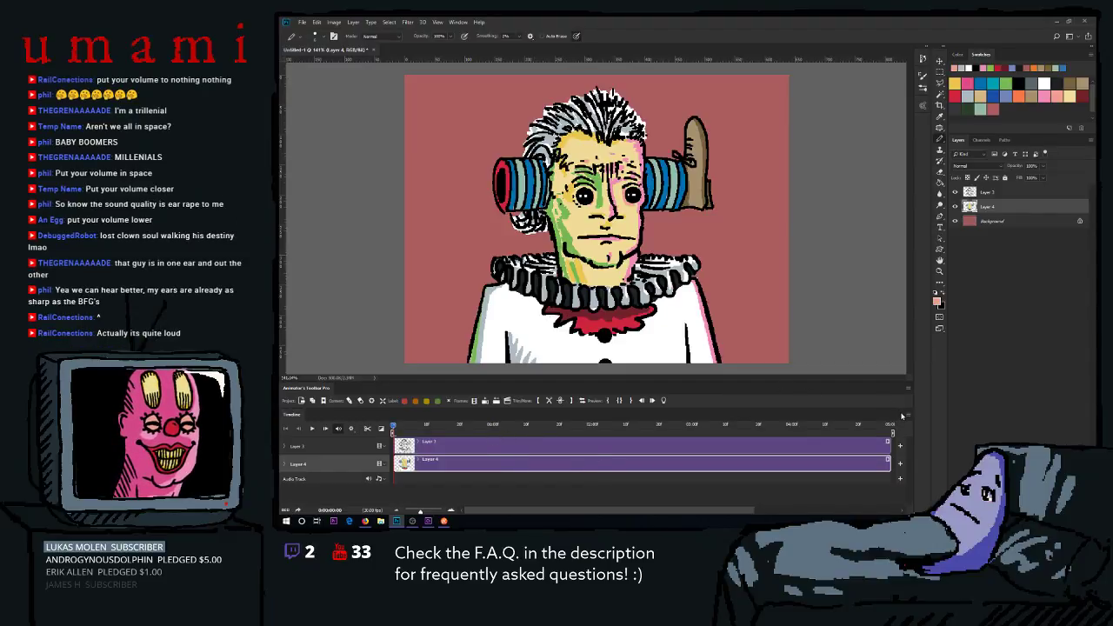
click(909, 417)
click(949, 365)
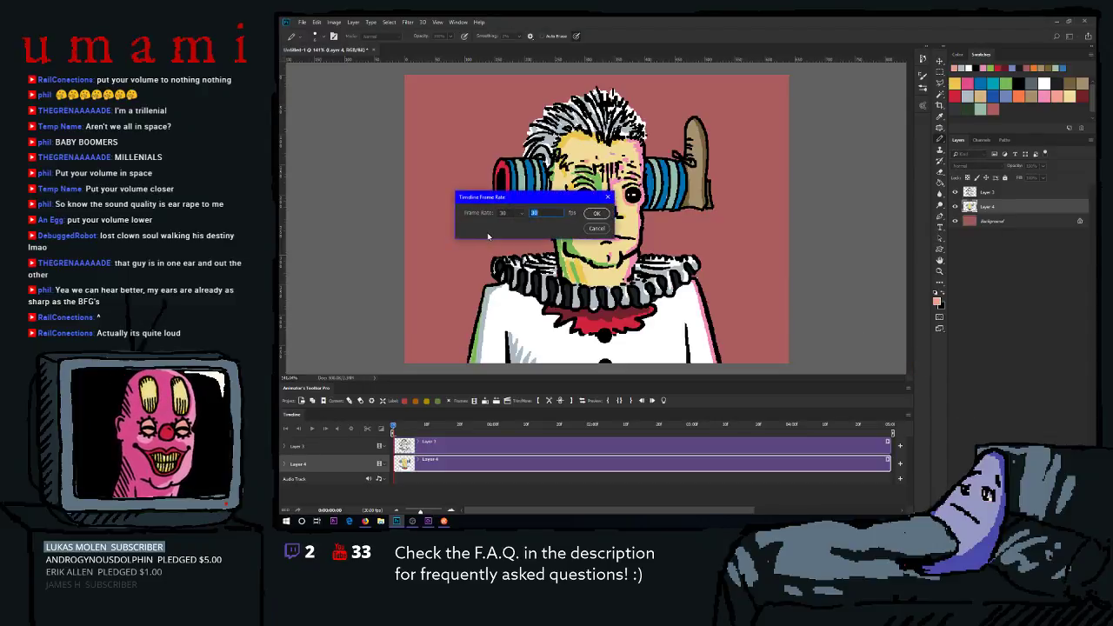
text(12)
click(596, 213)
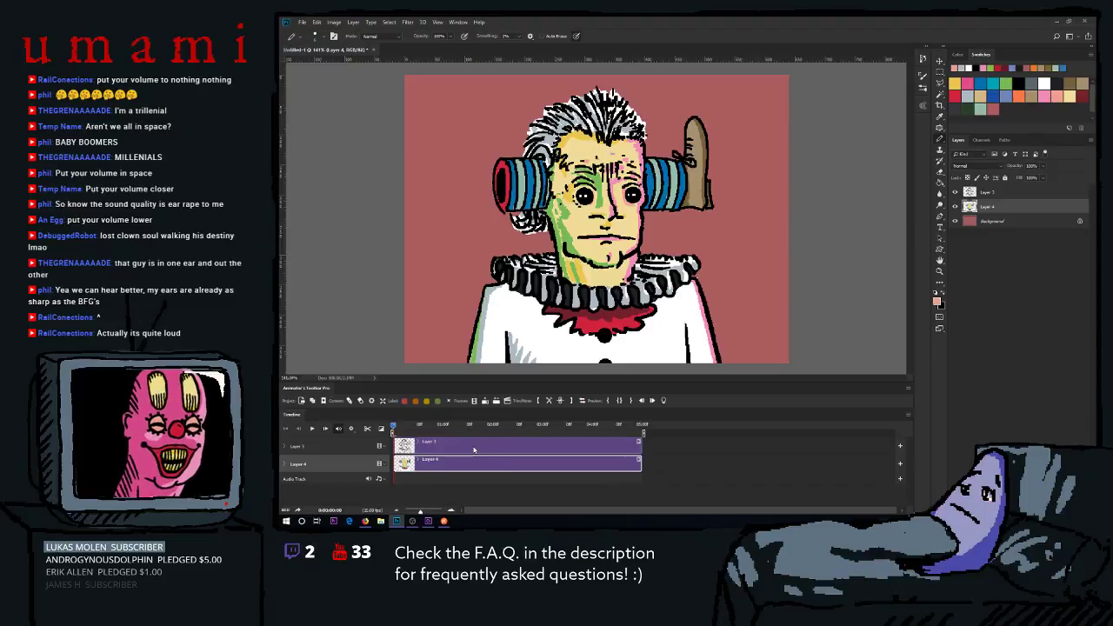
Trim the clips of both portrait layers on the timeline to a length of six frames.
click(476, 450)
click(469, 465)
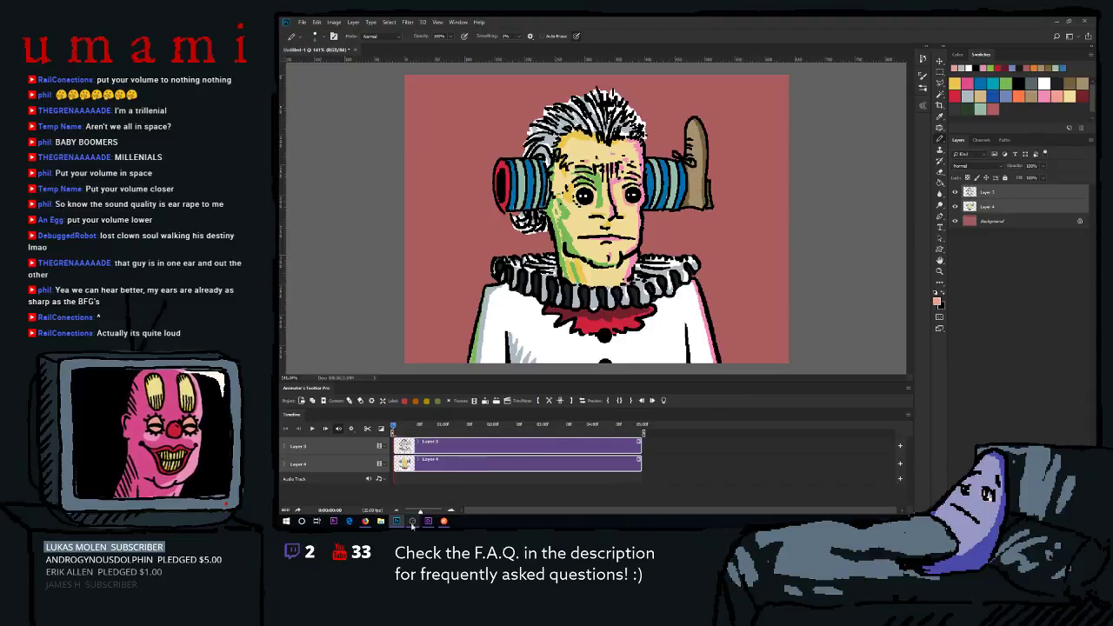
drag(420, 513, 441, 512)
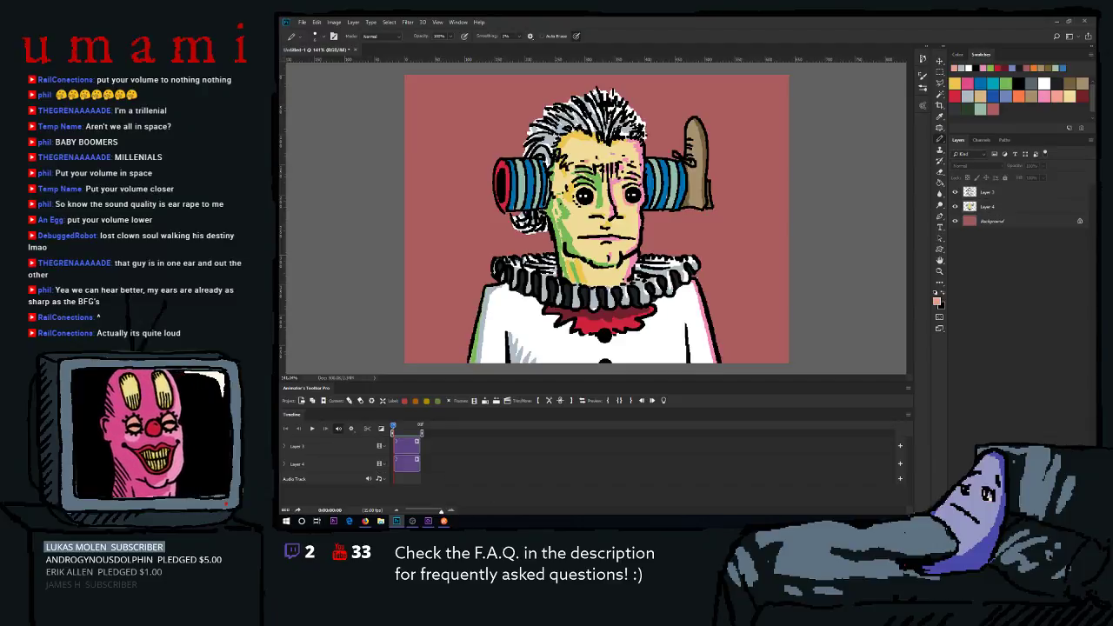
click(417, 465)
drag(428, 468, 491, 470)
drag(500, 469, 554, 470)
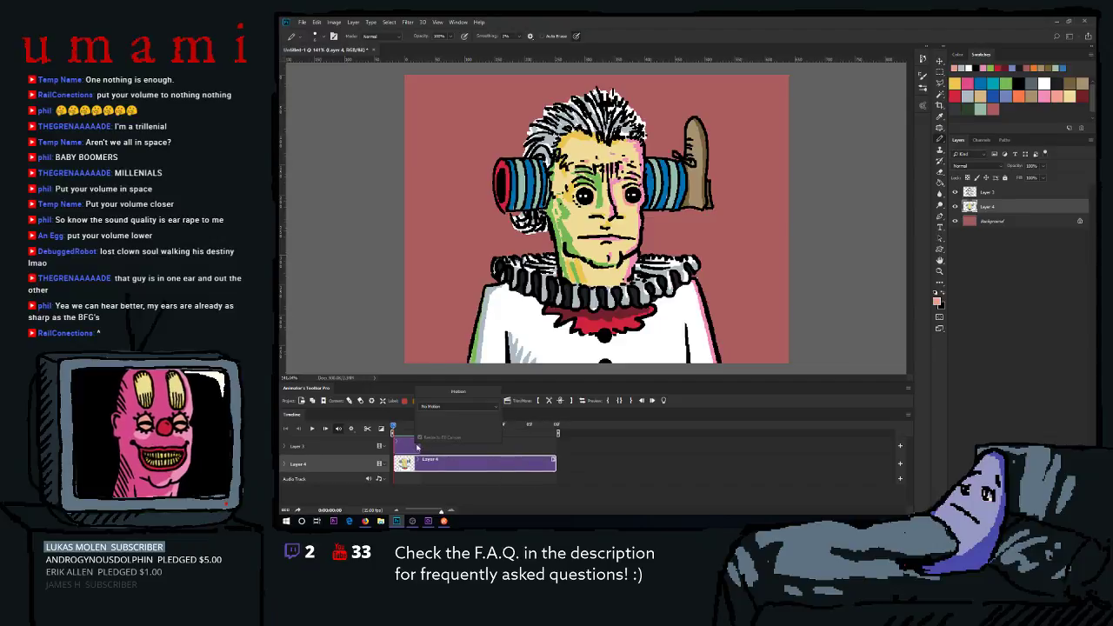
drag(418, 445, 554, 446)
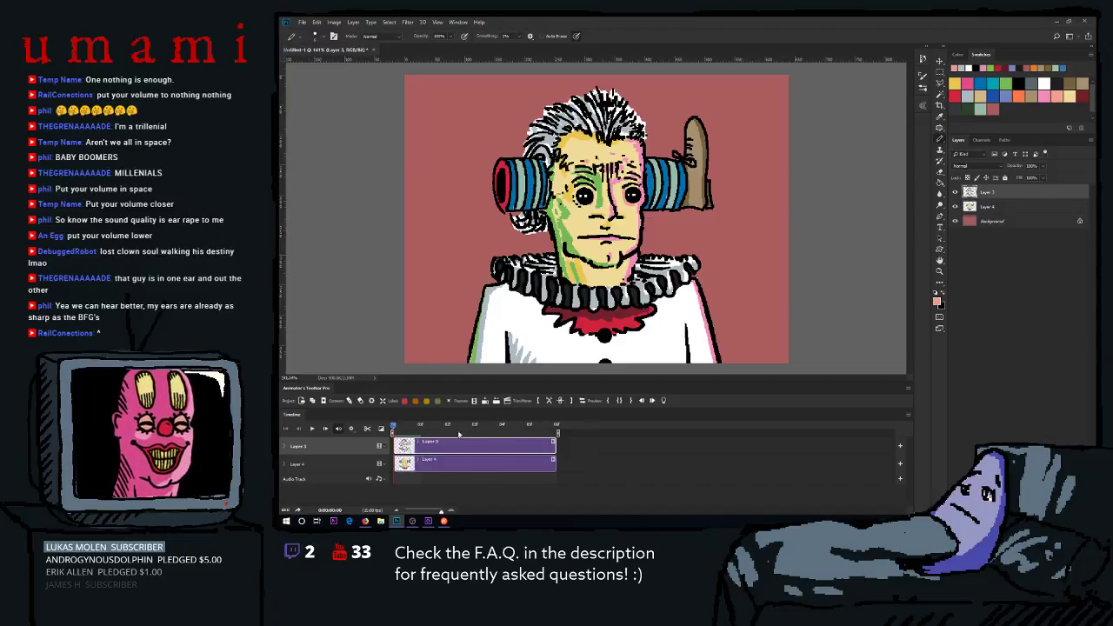
Split the upper line-art clip at frames 2 and 4 into three two-frame clips and select the middle one.
click(422, 428)
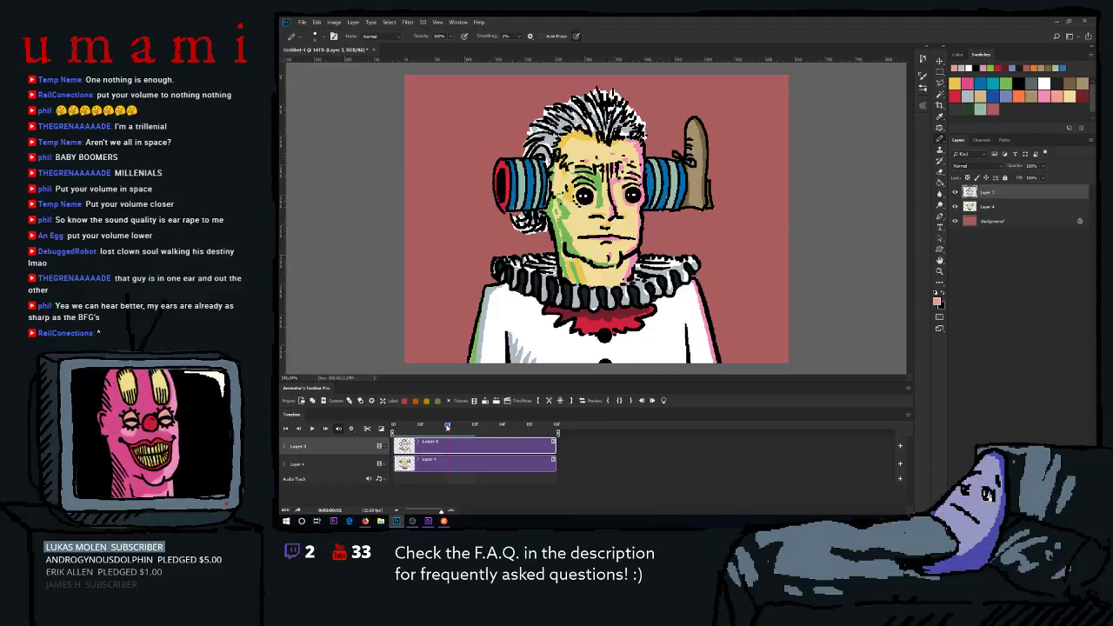
click(448, 426)
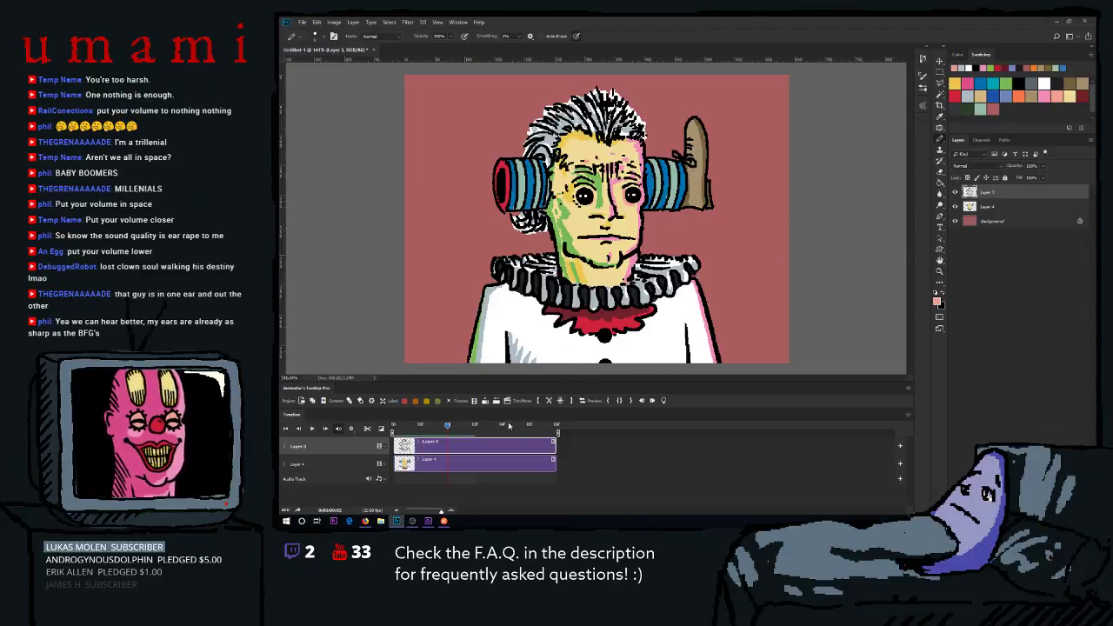
click(548, 400)
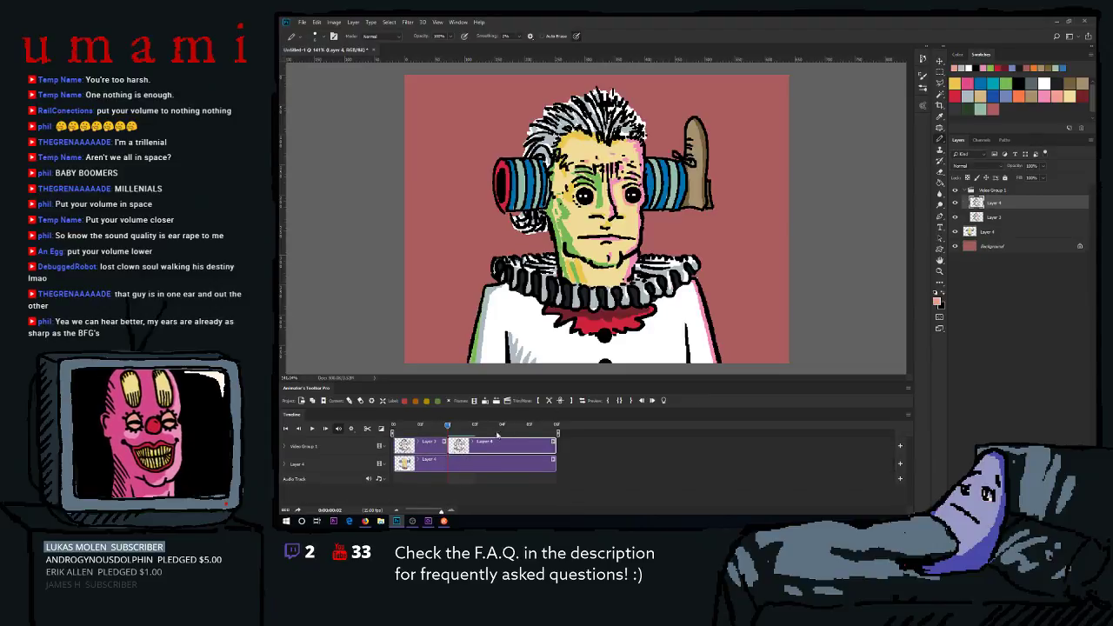
click(498, 434)
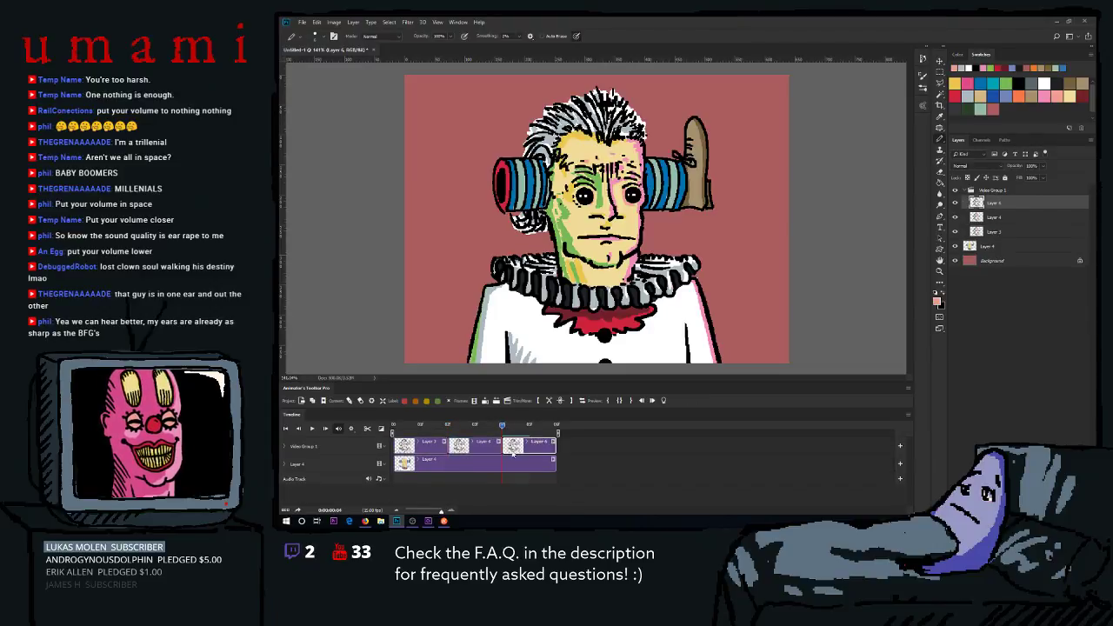
click(460, 440)
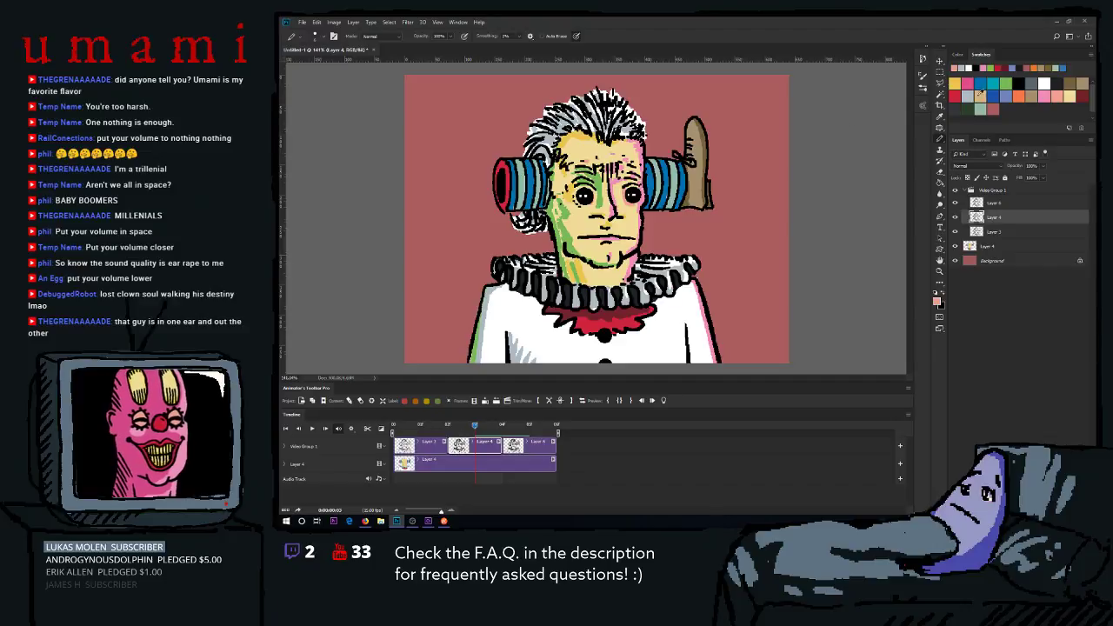
Retouch the line art of the middle two-frame clip in black, working from the head down over the ruff and suit.
click(954, 69)
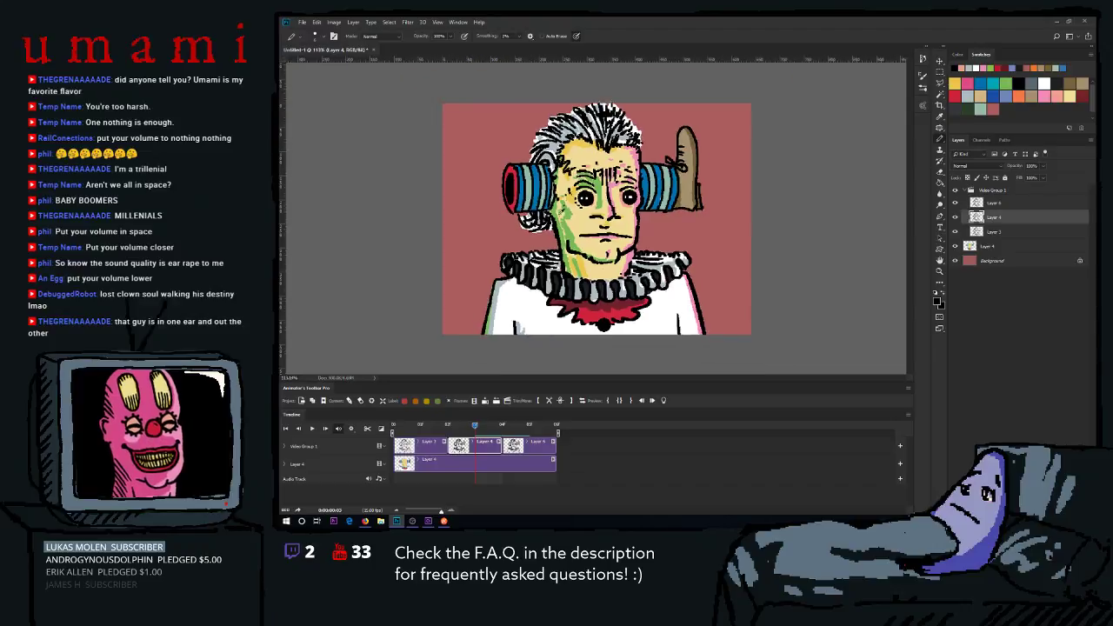
scroll(559, 207, up, 2)
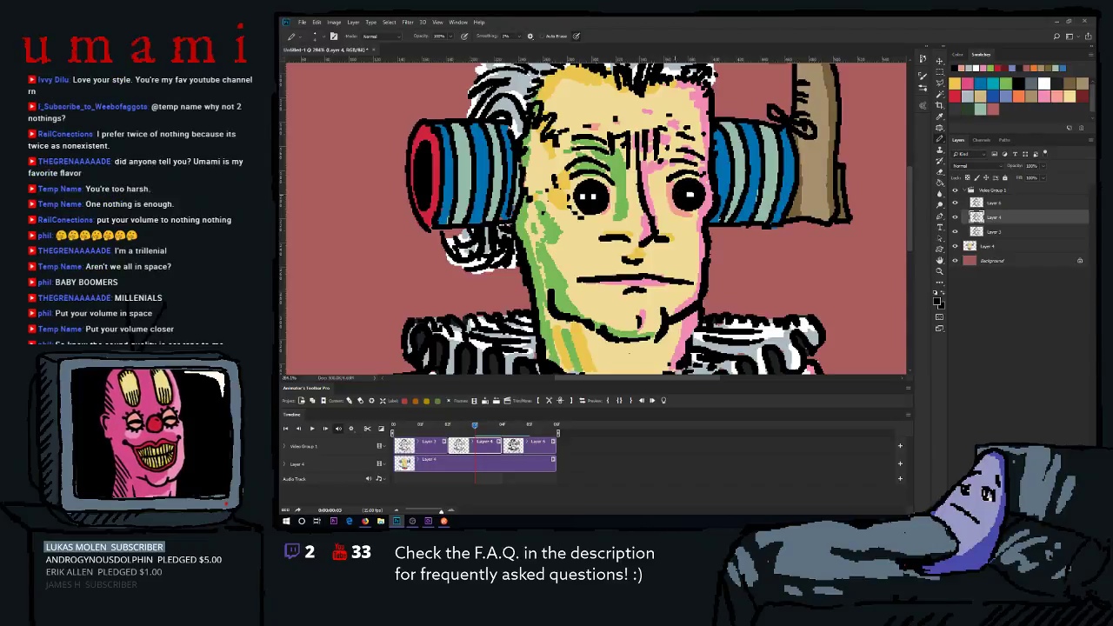
scroll(603, 255, down, 3)
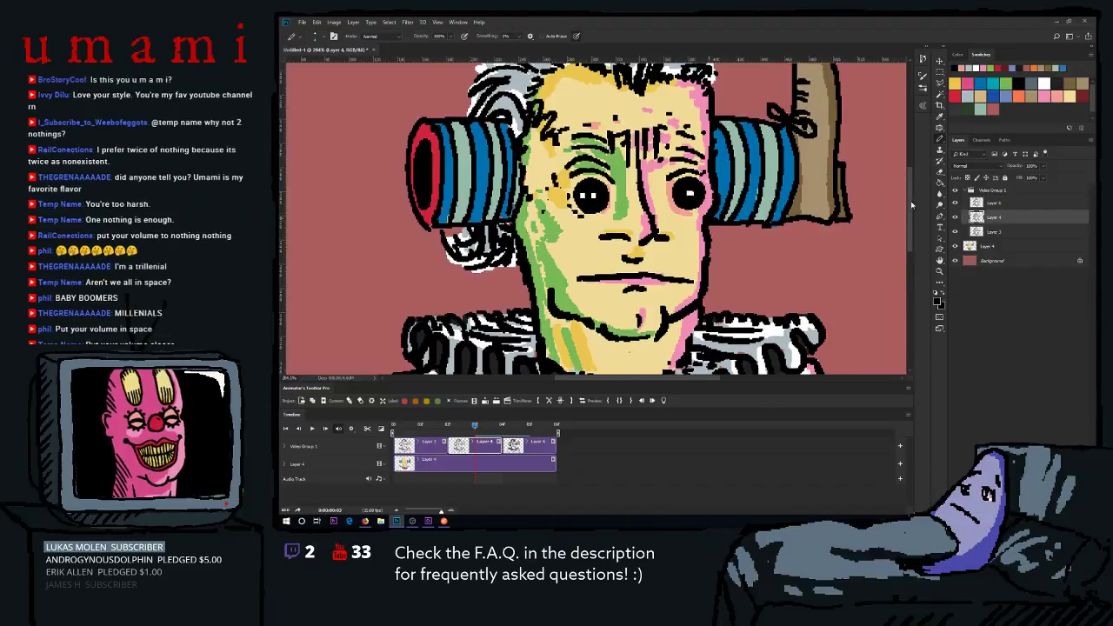
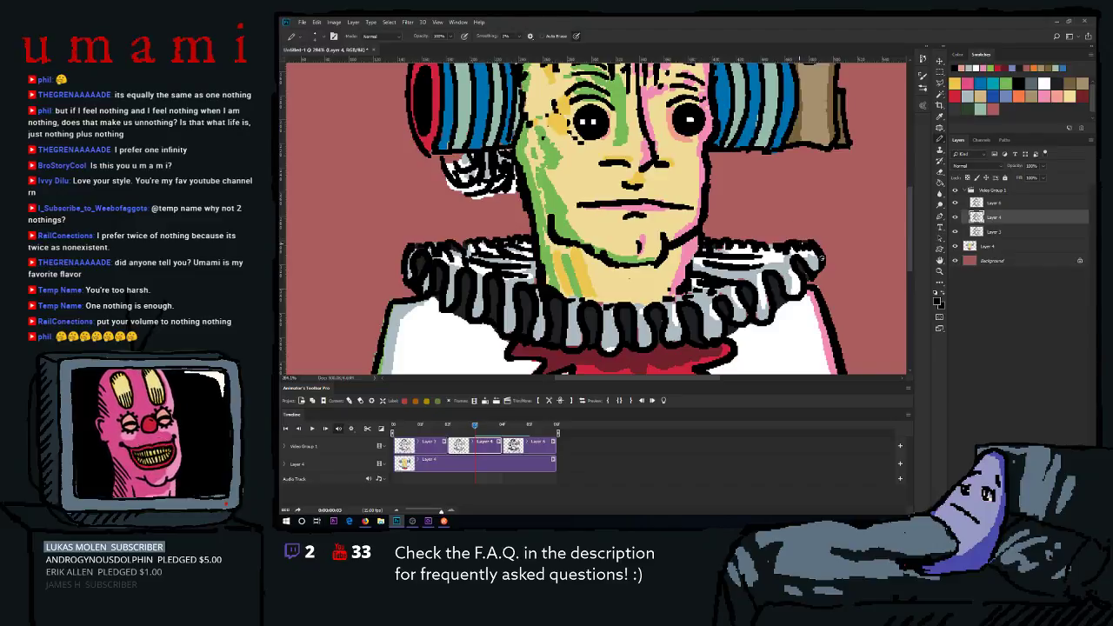
scroll(908, 229, down, 2)
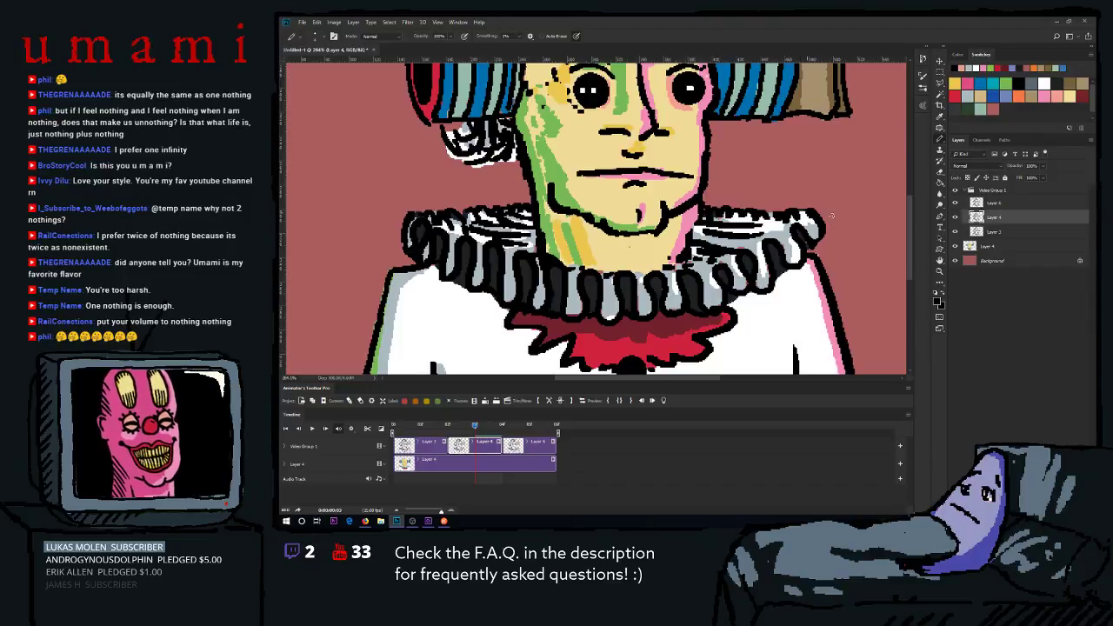
scroll(904, 208, down, 3)
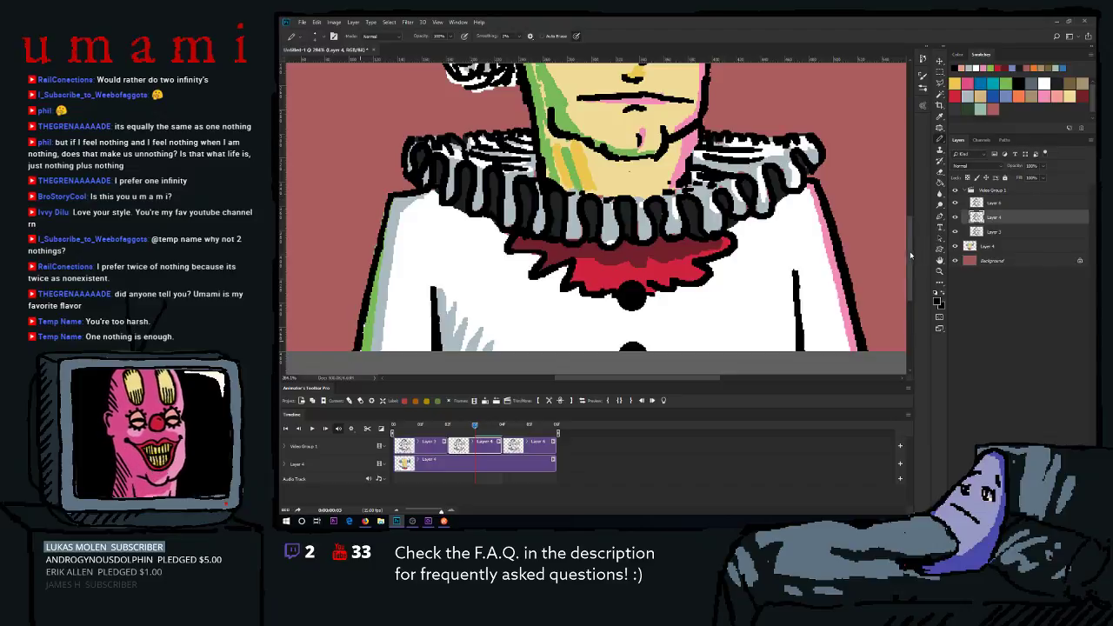
drag(910, 252, 908, 184)
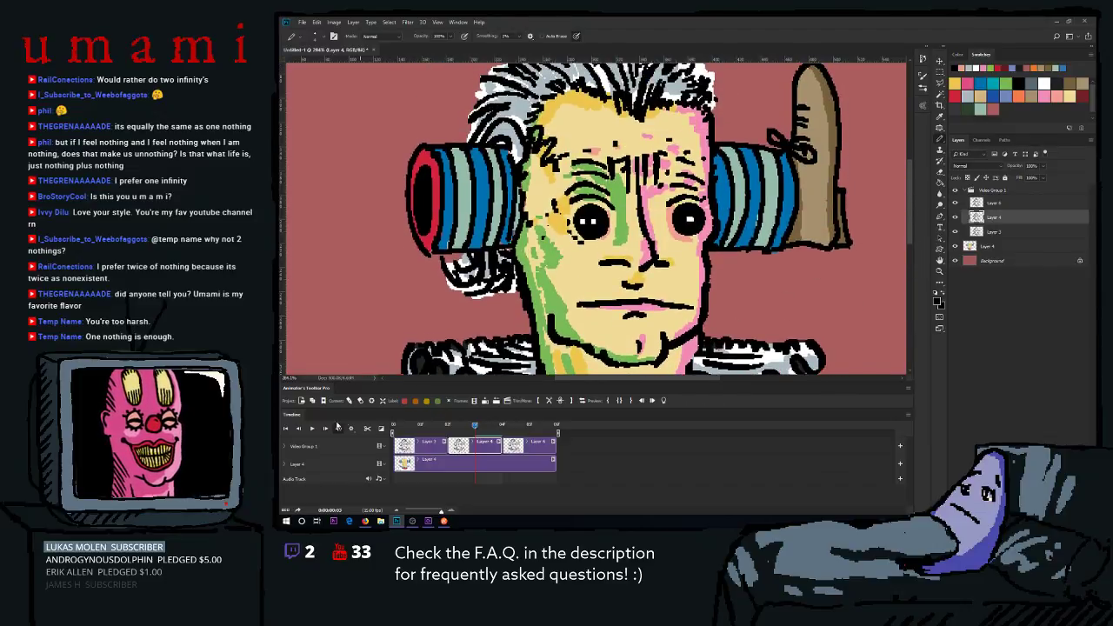
Go to the third line-art clip at frame 4 and retouch its black outlines over the head, ruff and suit.
click(313, 427)
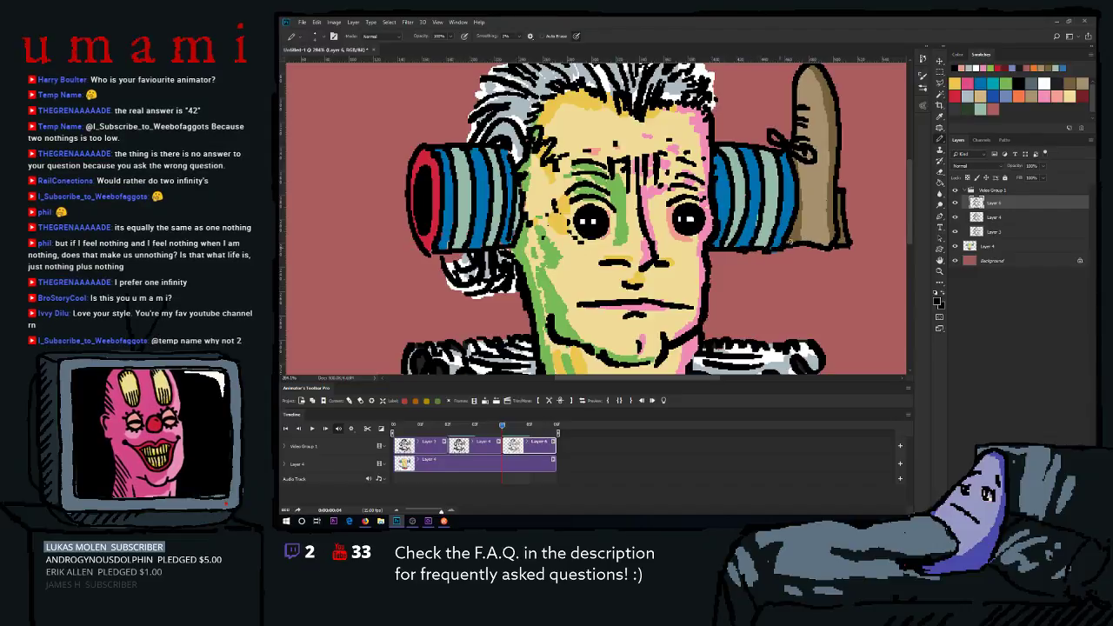
scroll(899, 207, down, 5)
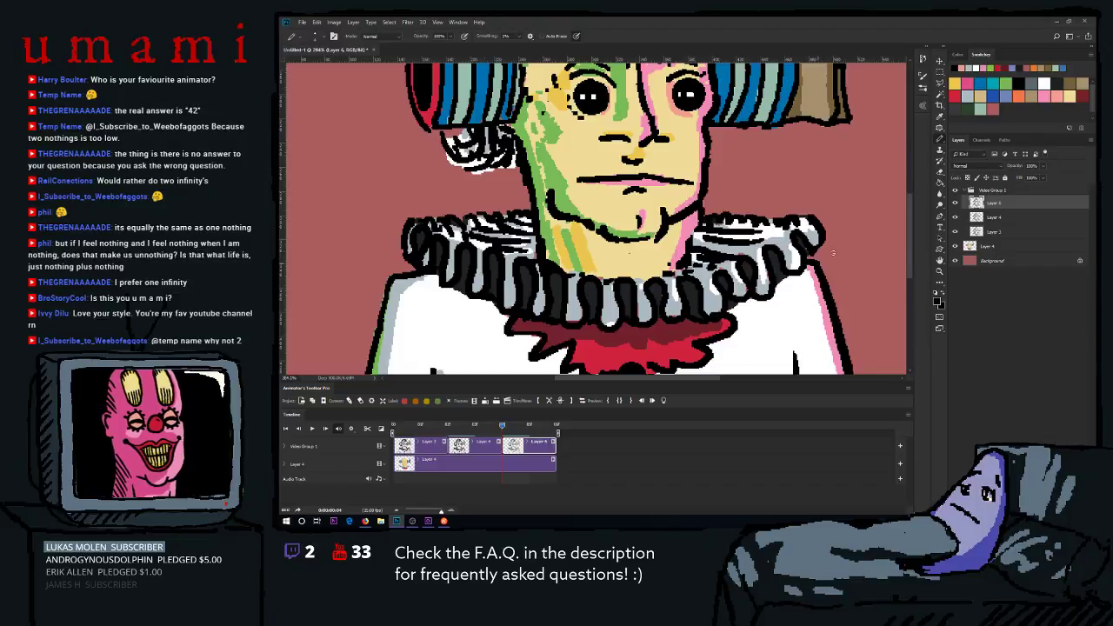
scroll(739, 287, down, 3)
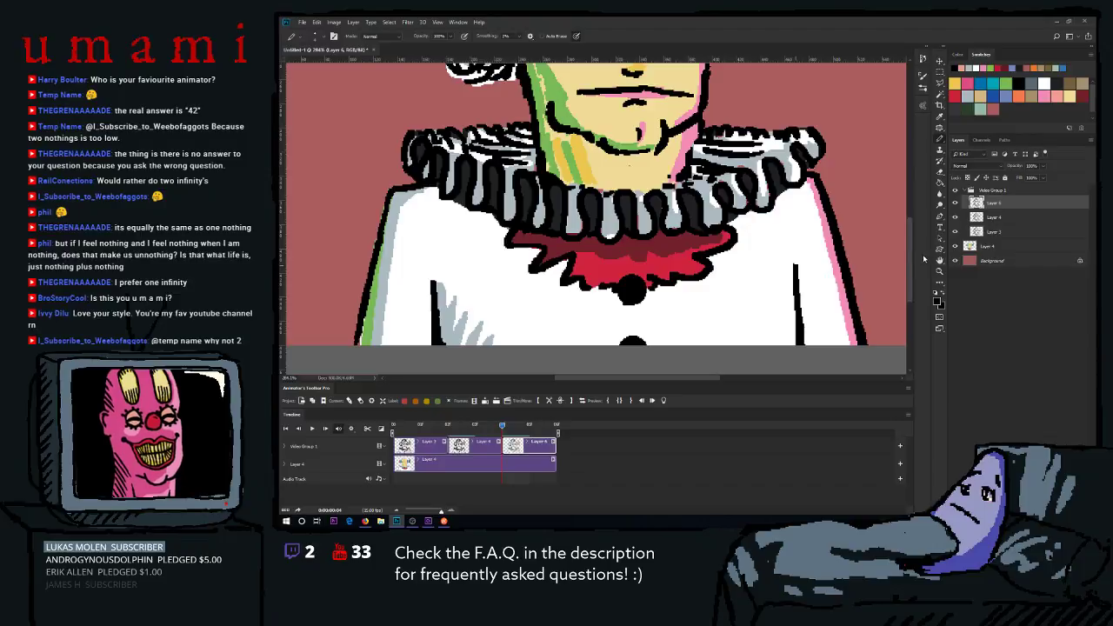
scroll(913, 261, up, 5)
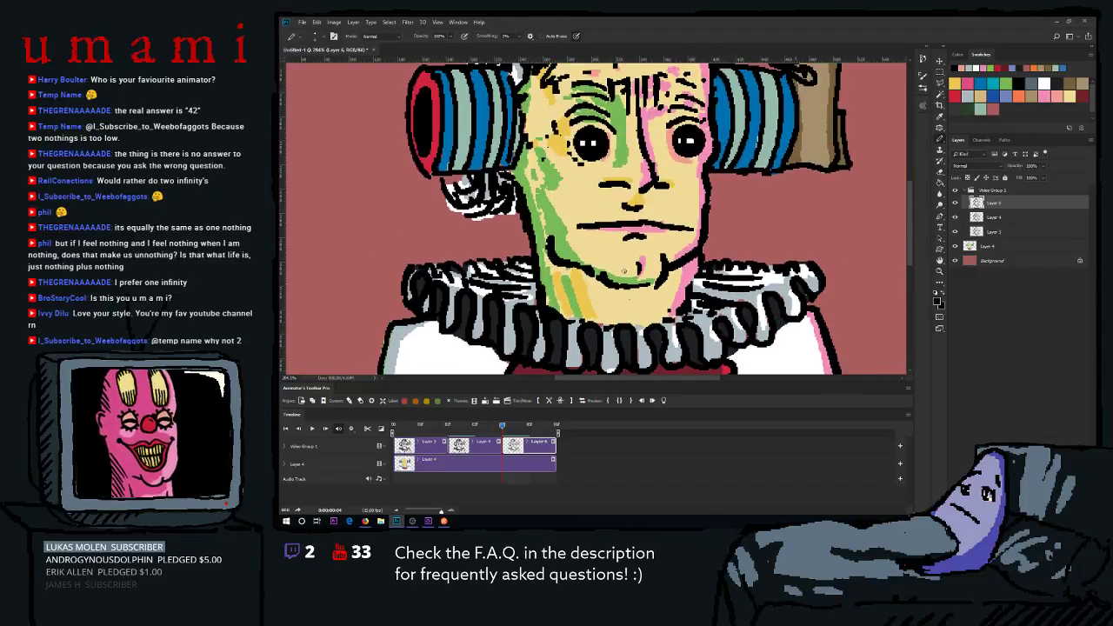
scroll(624, 272, down, 3)
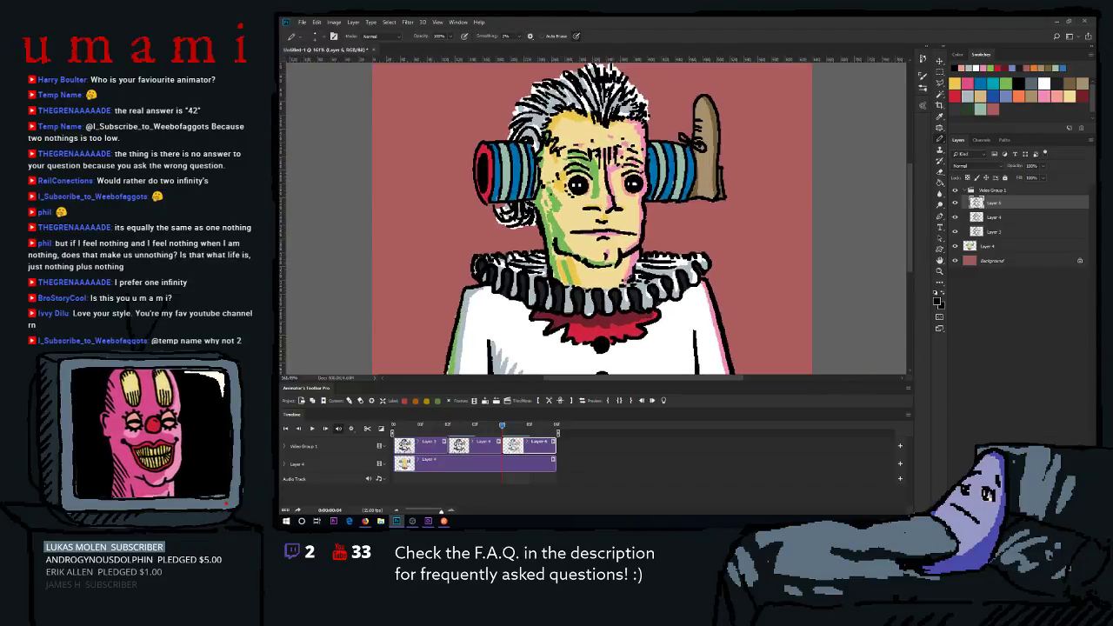
scroll(608, 256, up, 1)
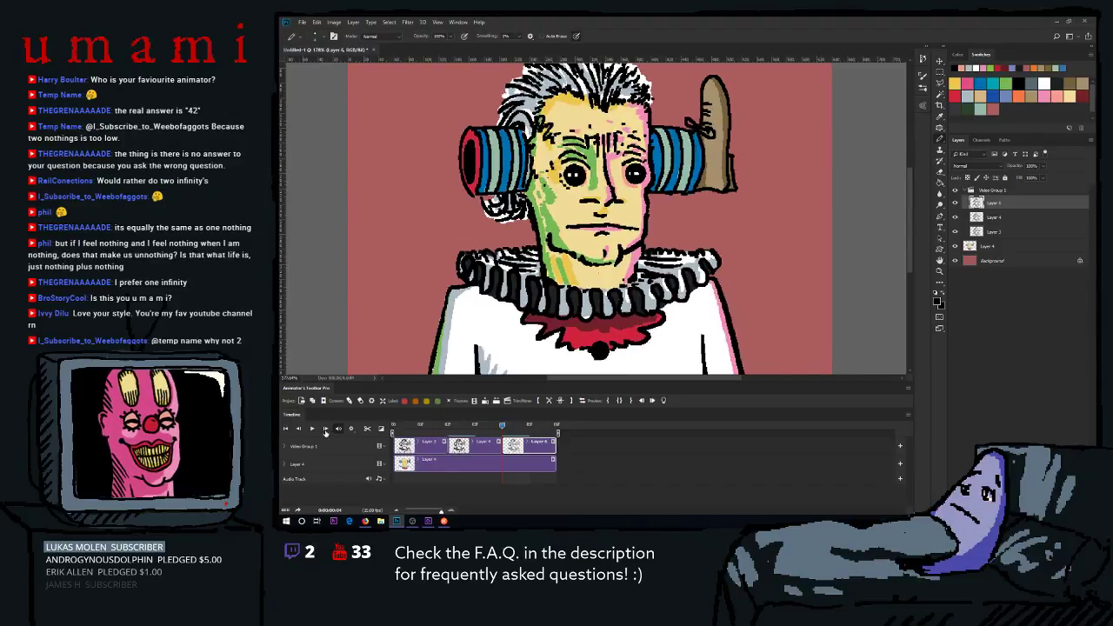
Play back the line-art animation, stop it near the start and select the first line-art clip.
click(313, 430)
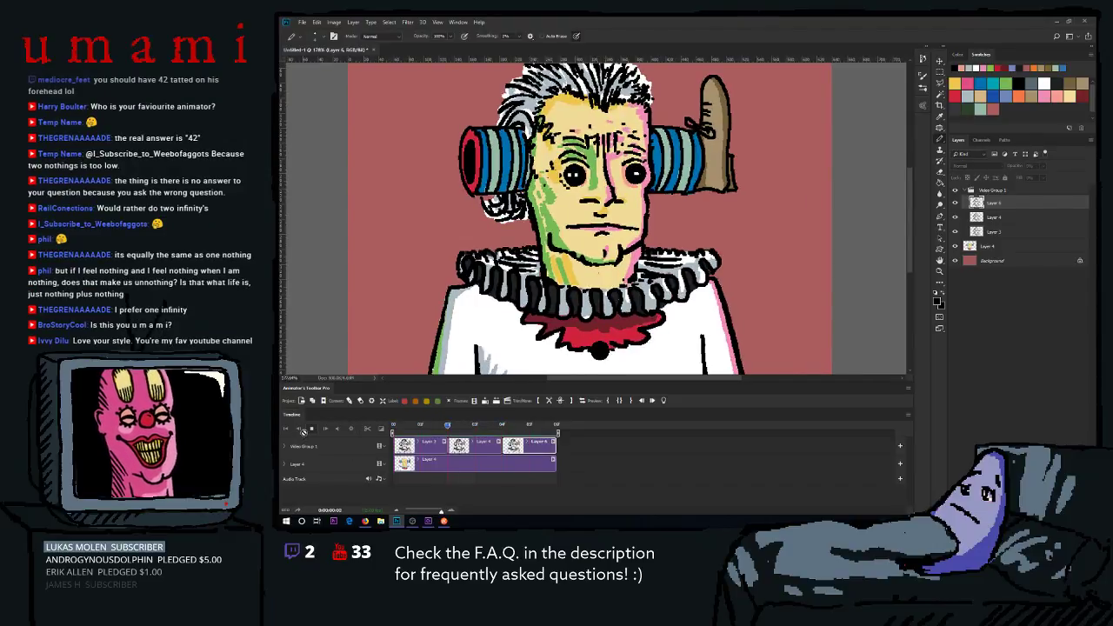
click(324, 429)
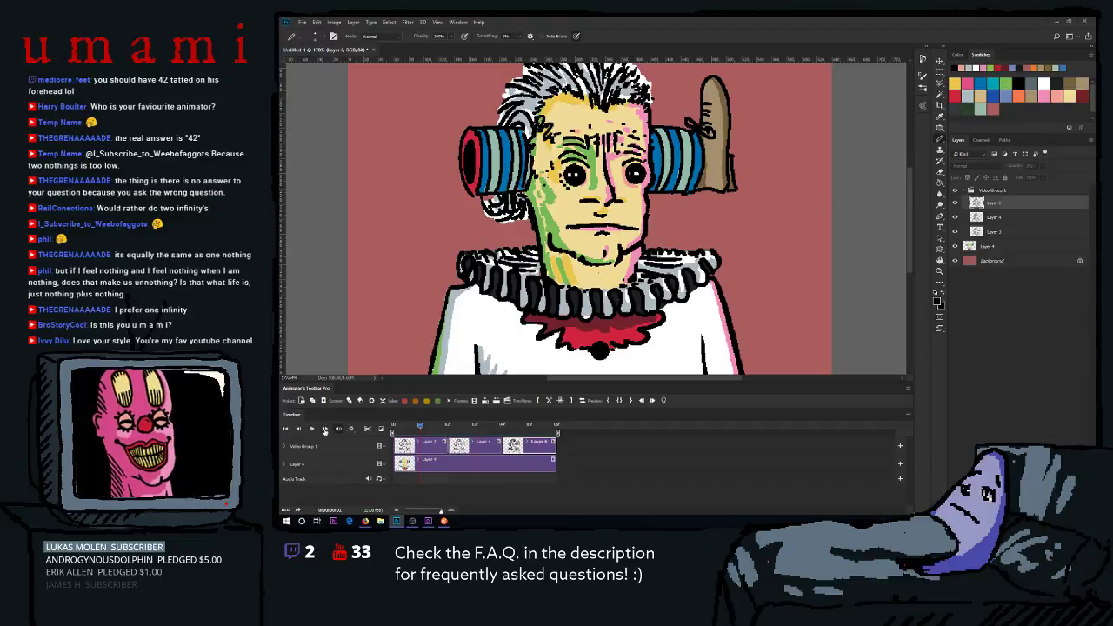
click(405, 447)
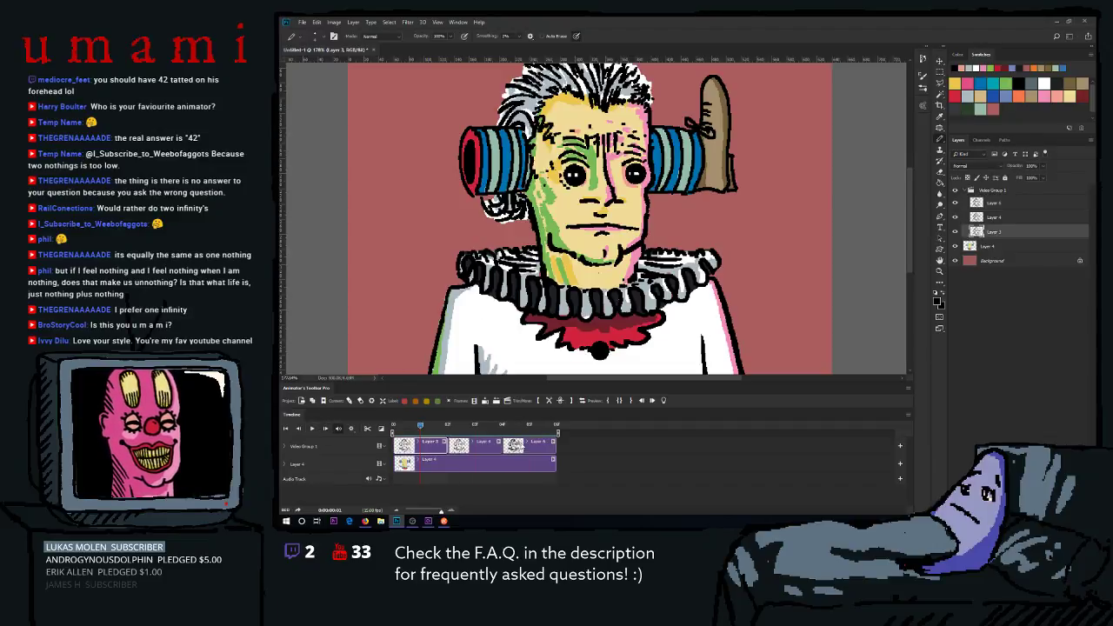
Reselect the third line-art clip and touch up its black outlines around the head and boot.
click(515, 446)
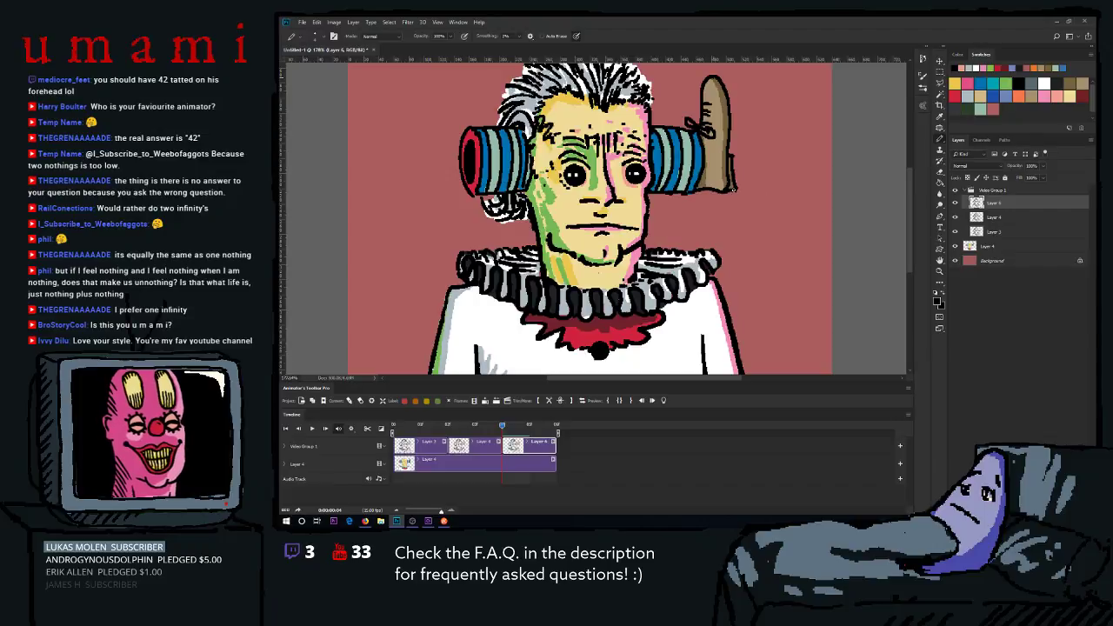
scroll(910, 180, up, 2)
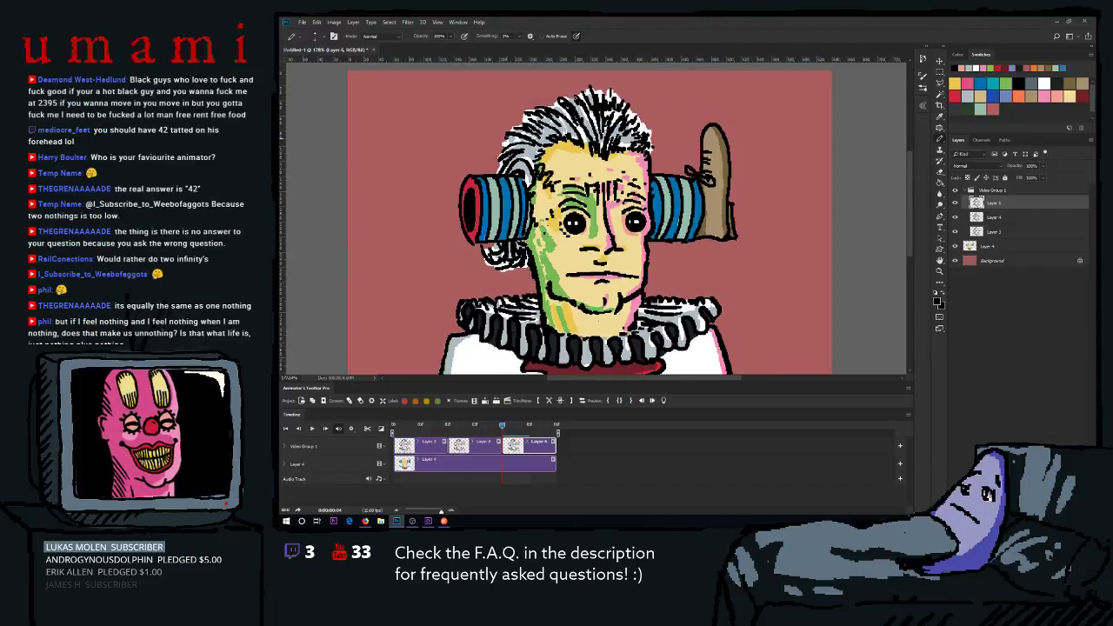
scroll(907, 214, down, 3)
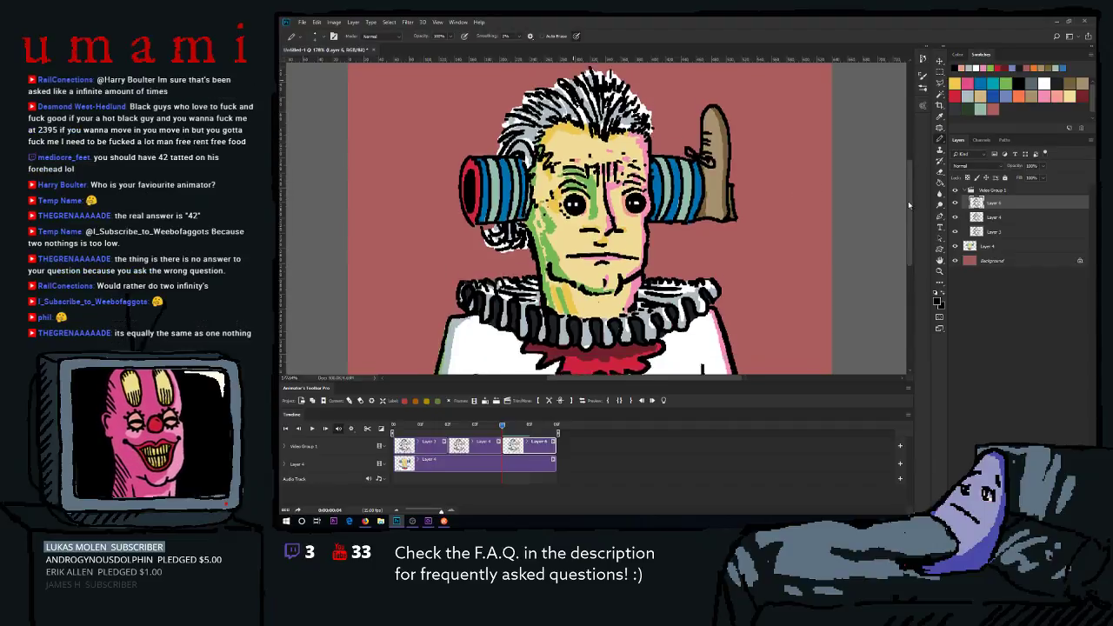
scroll(907, 211, up, 1)
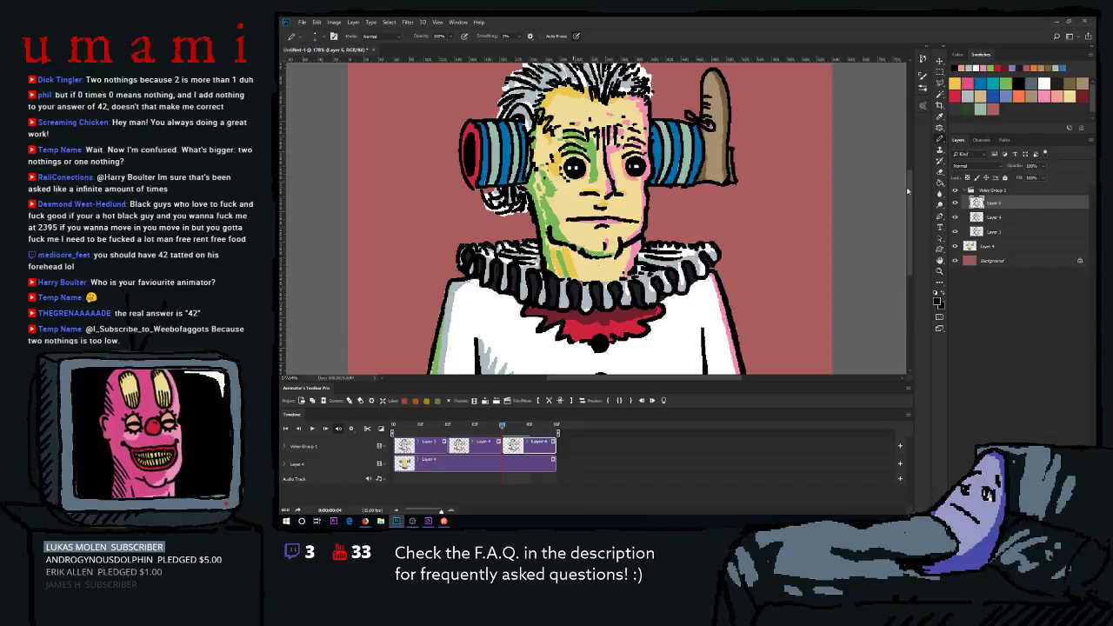
drag(912, 194, 899, 182)
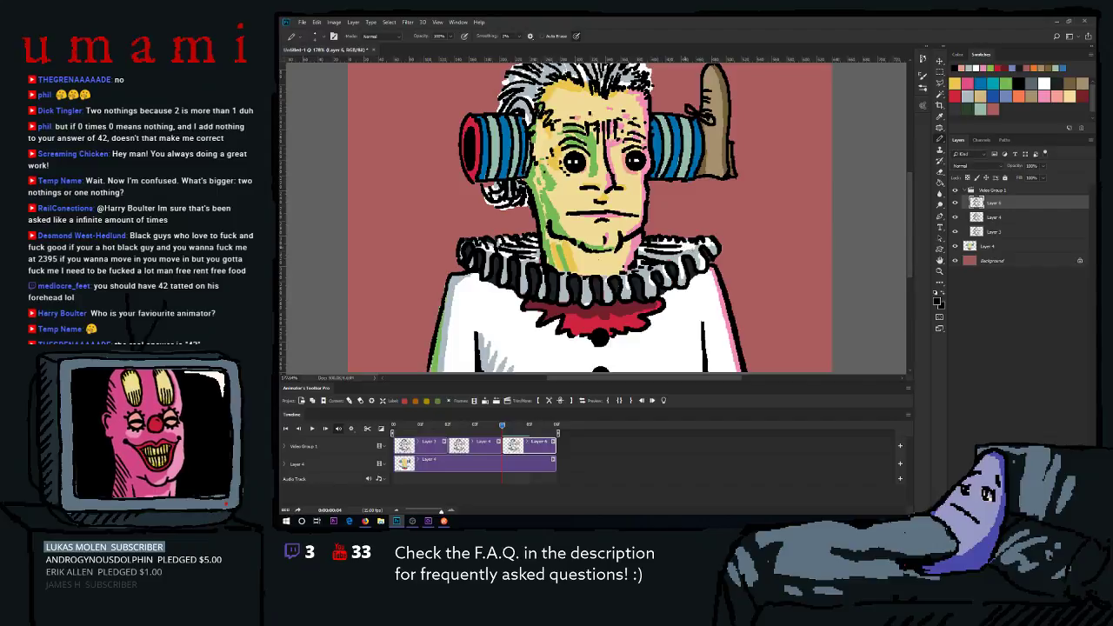
Split the colour clip at frames 2 and 4 into three two-frame clips and select the middle one.
drag(505, 427, 447, 426)
click(459, 445)
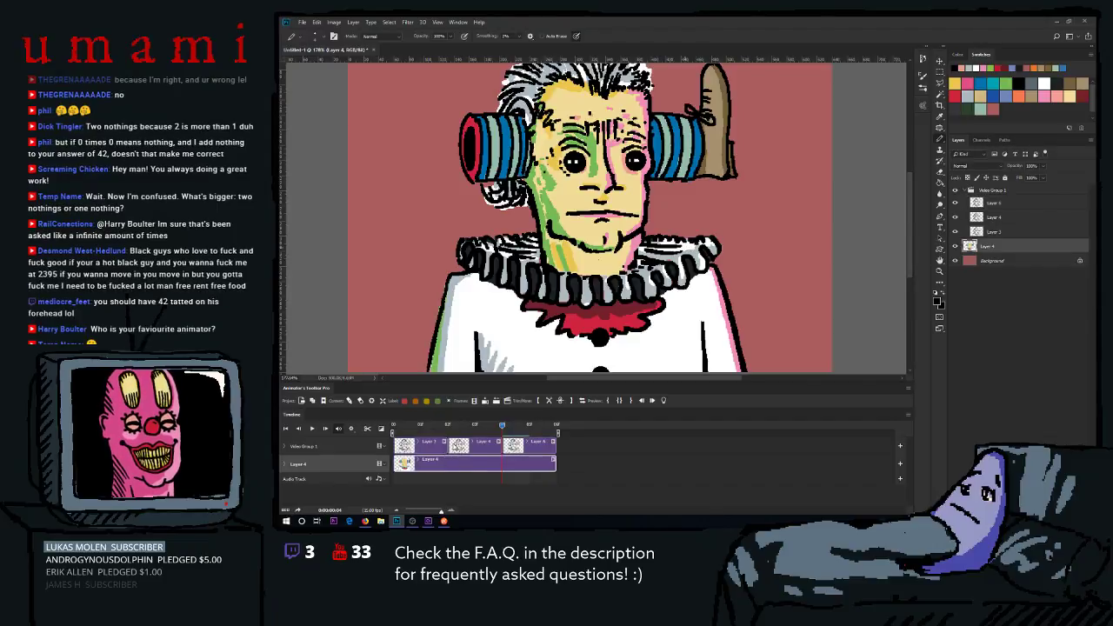
drag(459, 445, 498, 462)
click(502, 426)
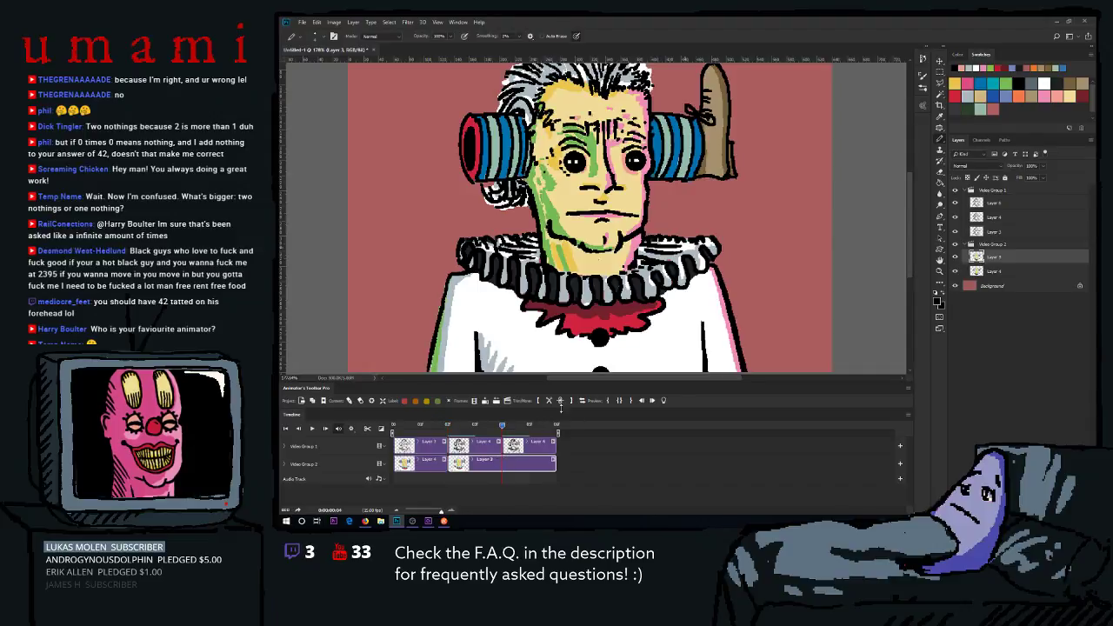
click(548, 401)
click(447, 426)
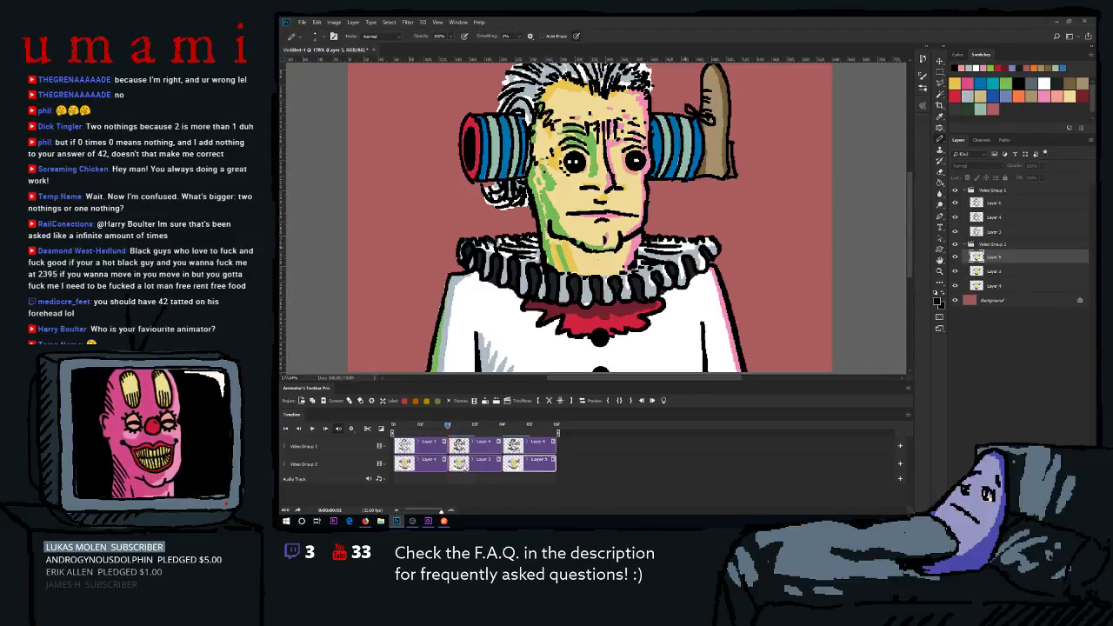
key(alt+bracketleft)
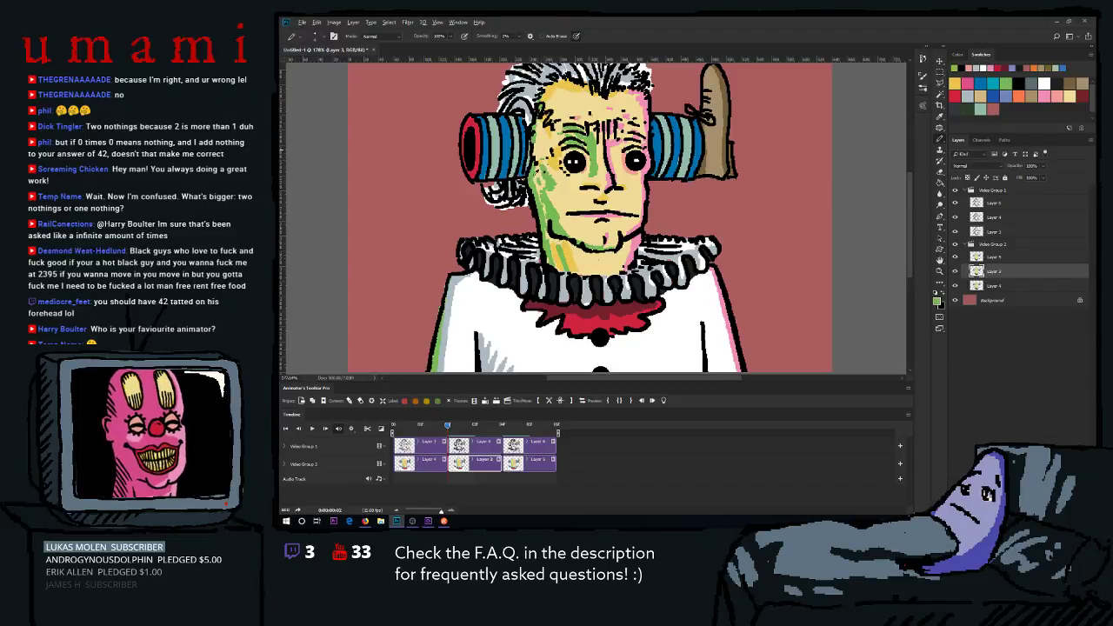
Vary the shading of the middle colour clip with green, pink, brown and white strokes on the head, boot and suit.
scroll(533, 175, down, 1)
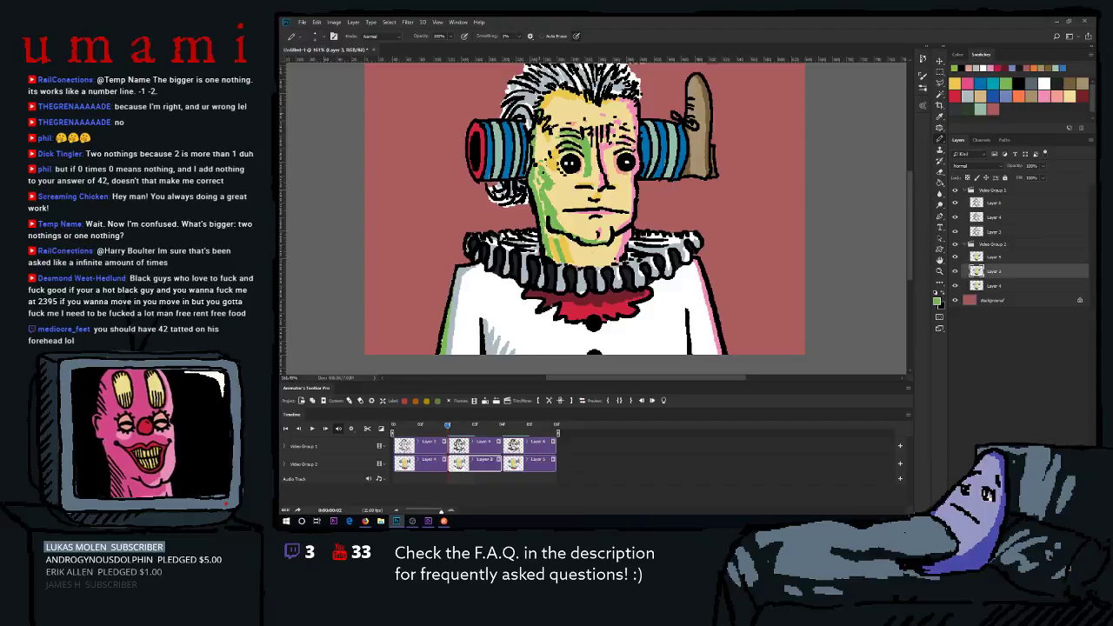
click(1045, 93)
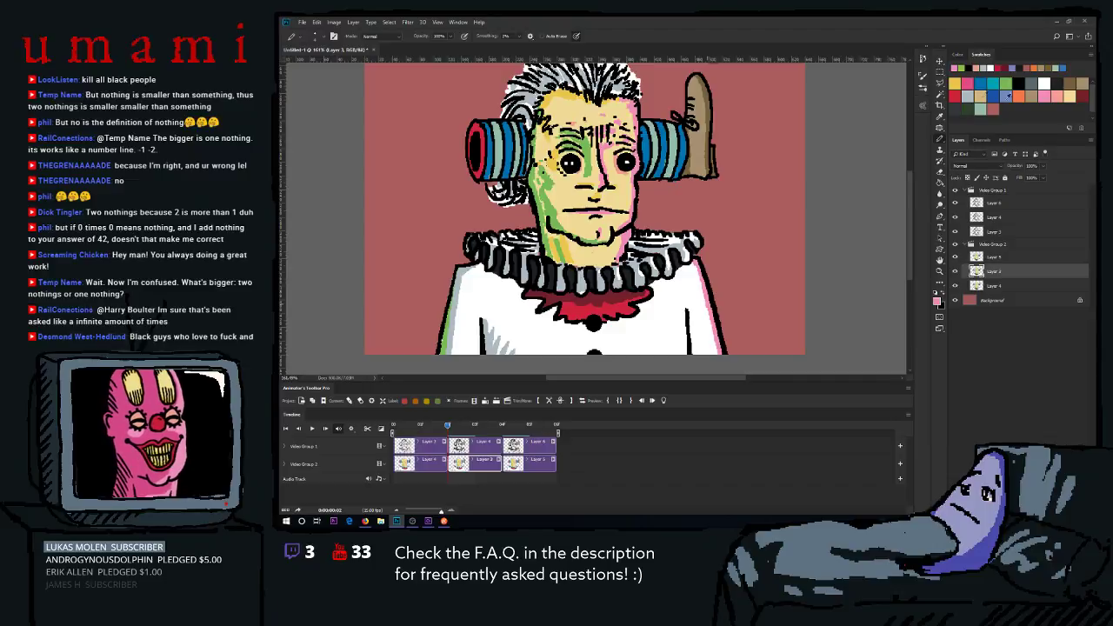
click(1078, 85)
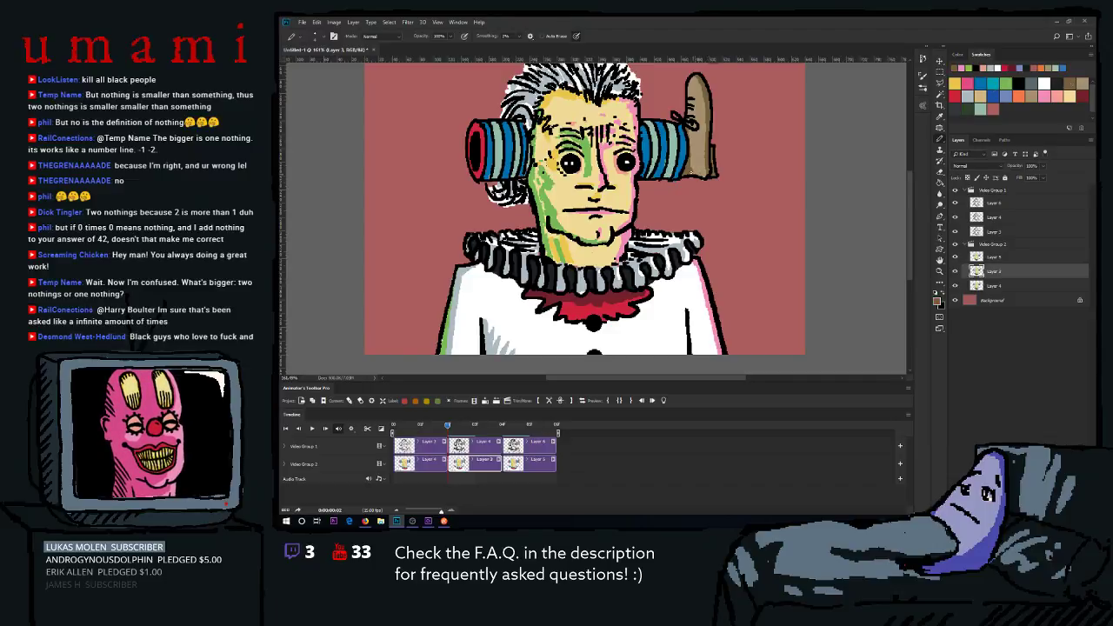
scroll(909, 201, up, 3)
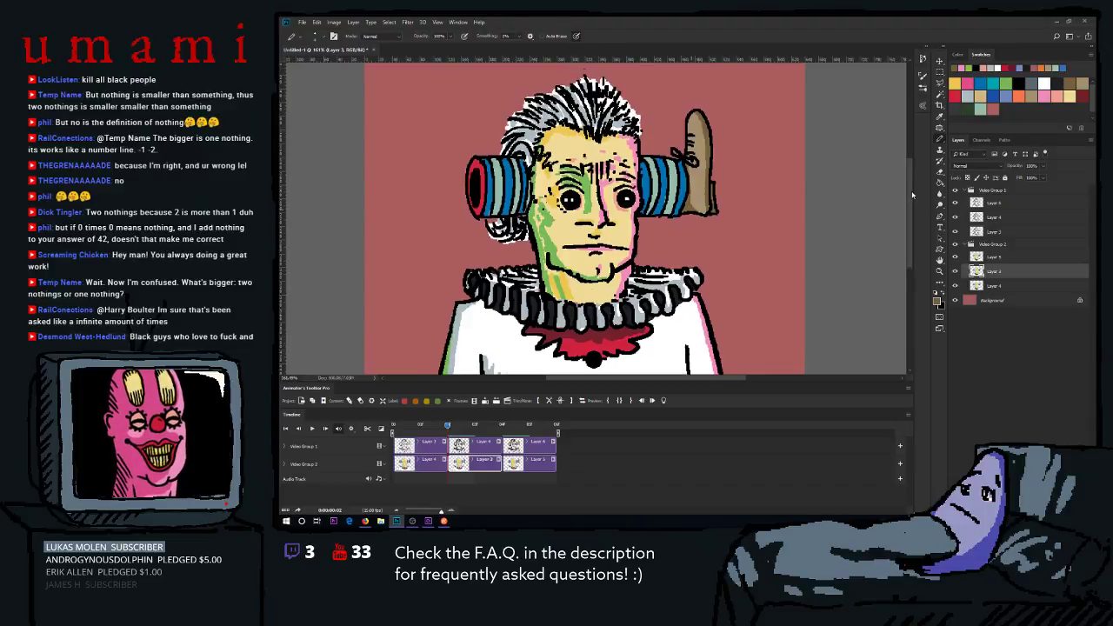
click(1048, 81)
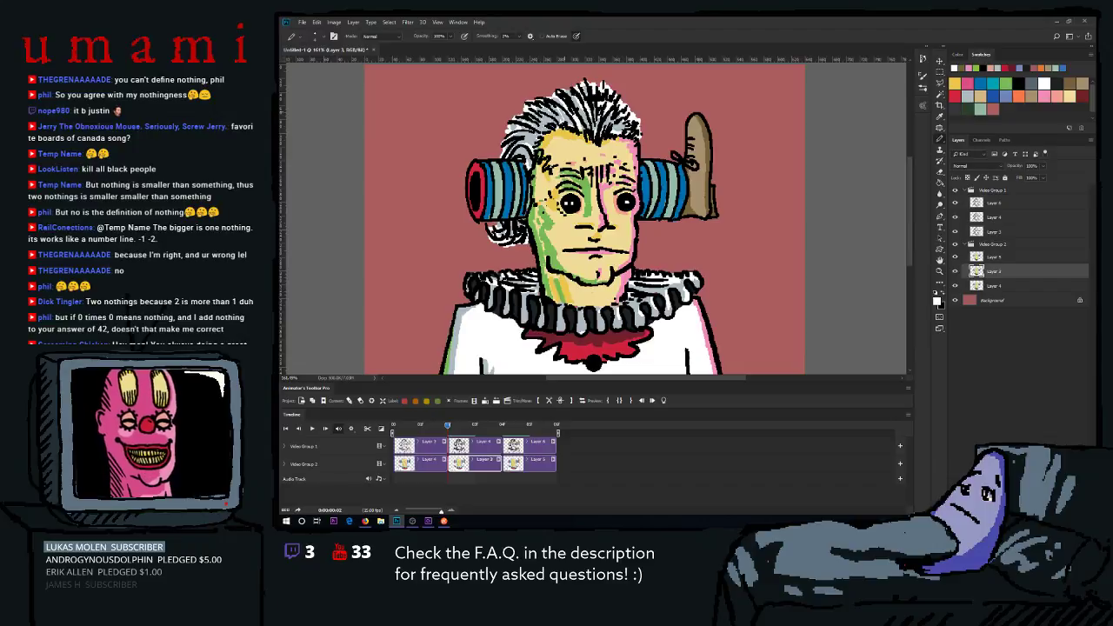
Play back the animation with the varied colour shading and stop it near the start.
click(311, 428)
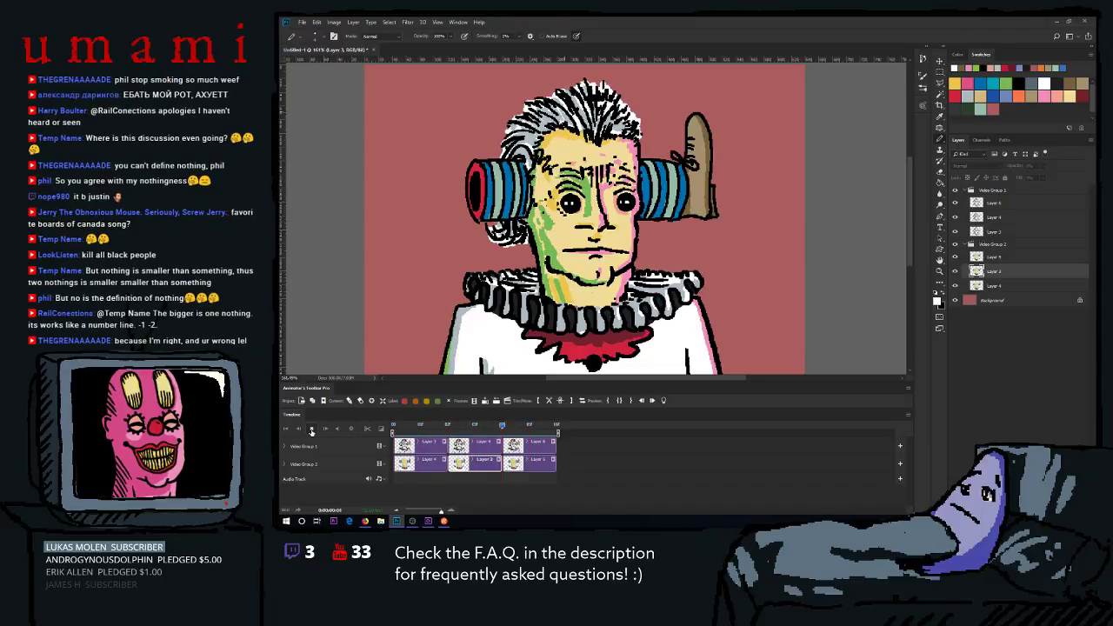
click(311, 430)
key(Home)
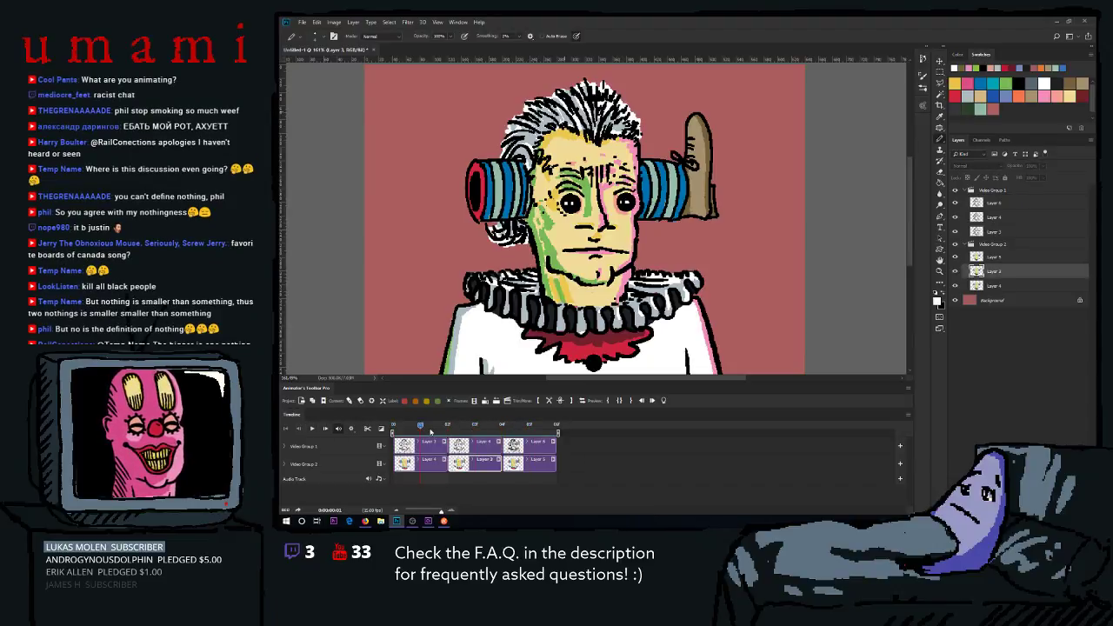
Select the first colour clip at the start of the timeline and vary its shading with pink, peach and cream strokes.
drag(420, 433, 383, 424)
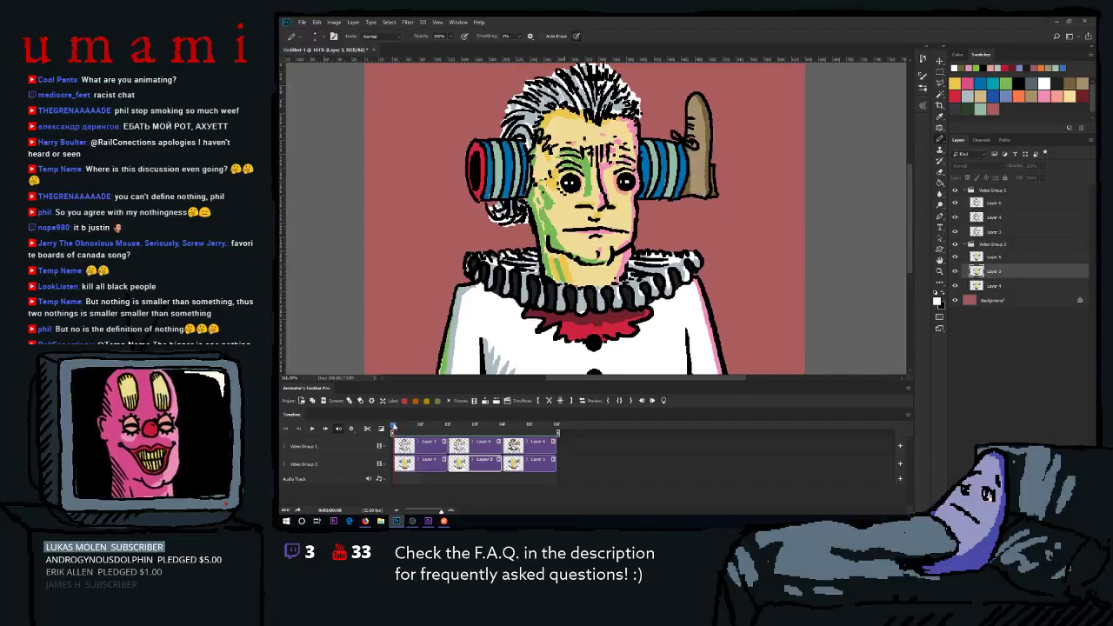
click(409, 461)
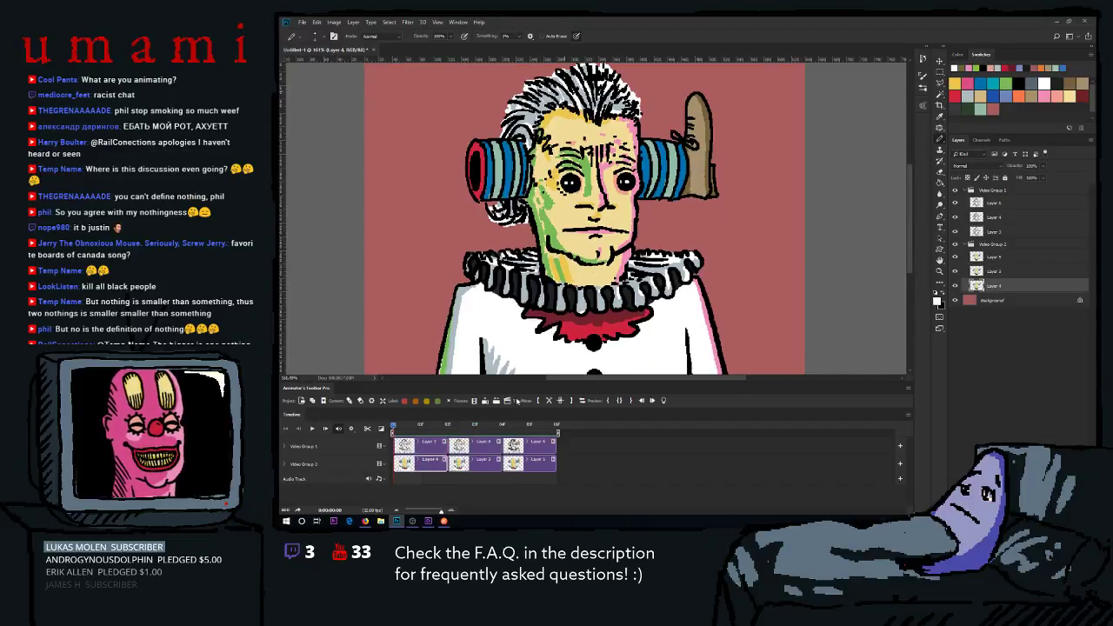
click(1046, 96)
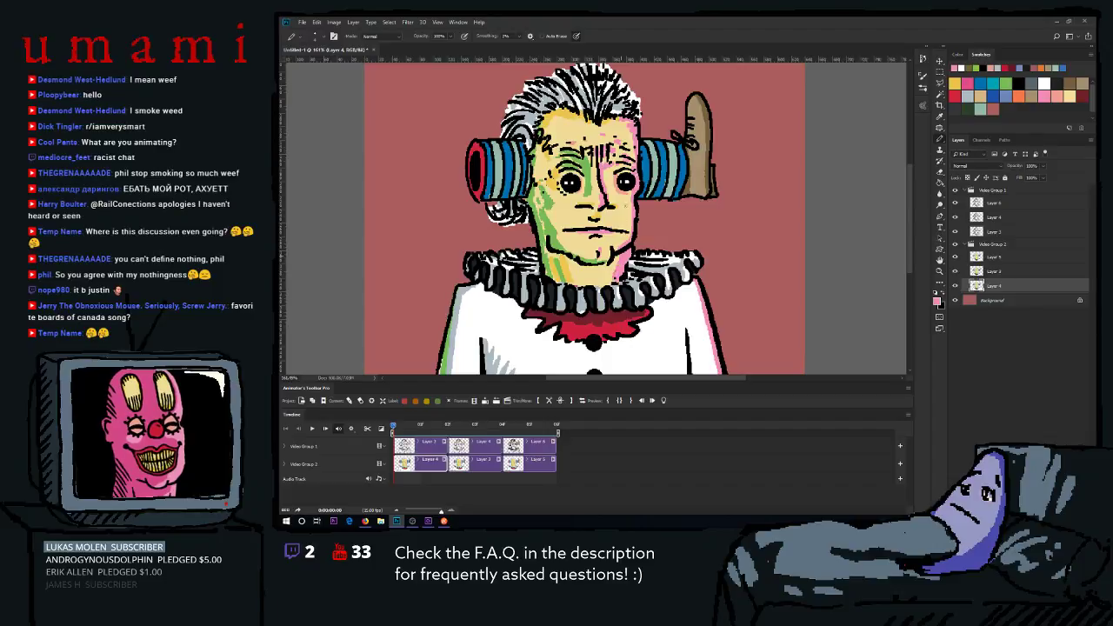
key(Right)
click(1071, 95)
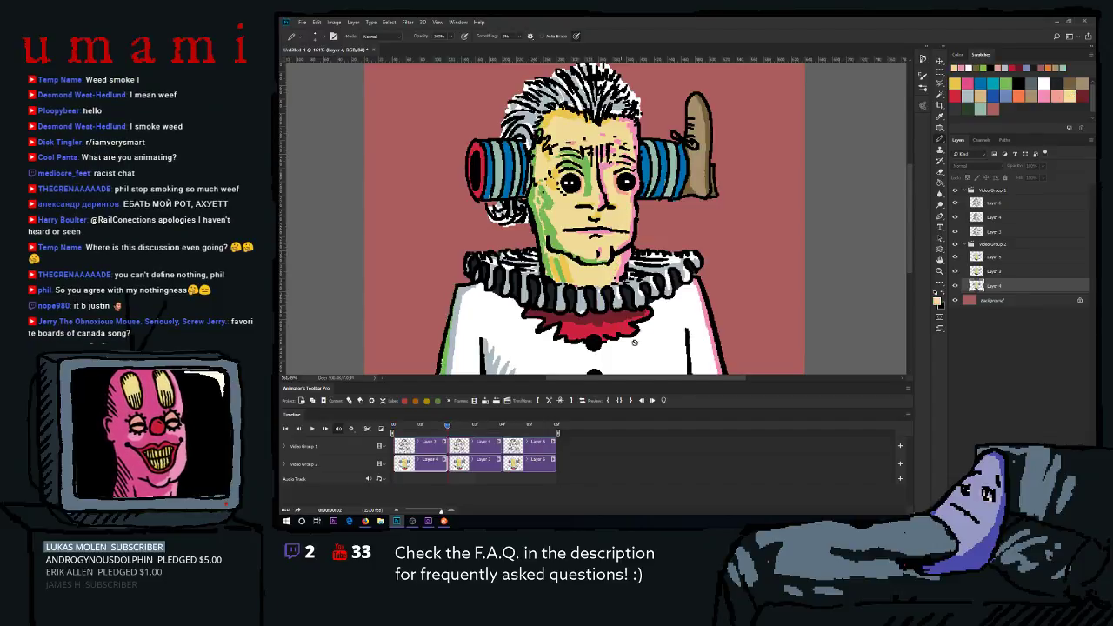
click(416, 430)
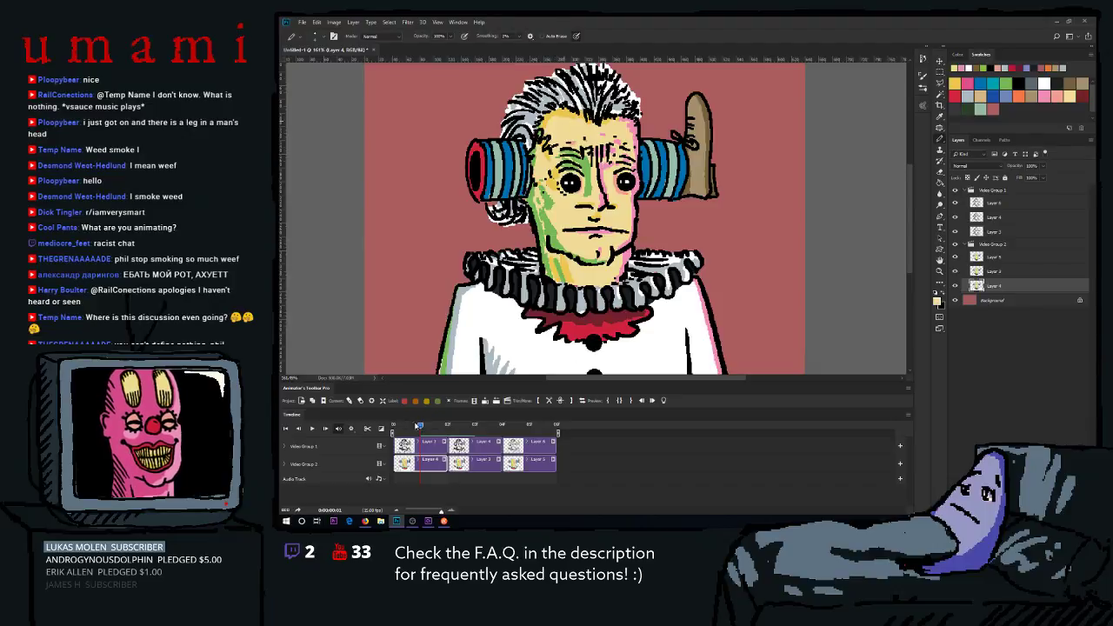
Play back the animation before and after selecting the third colour clip at frame 4.
click(312, 428)
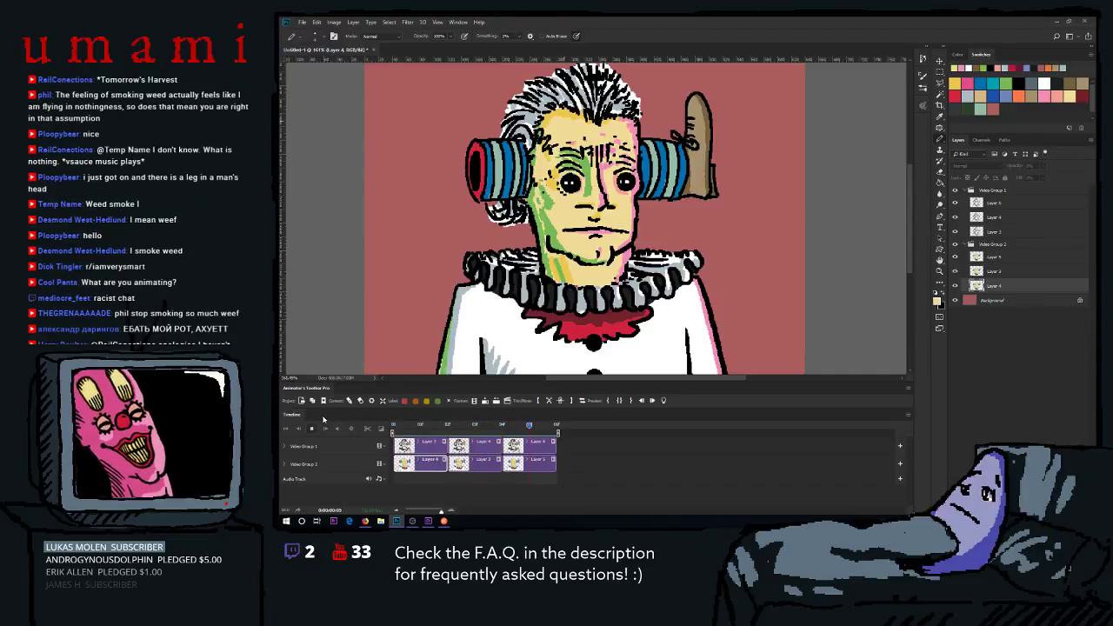
key(space)
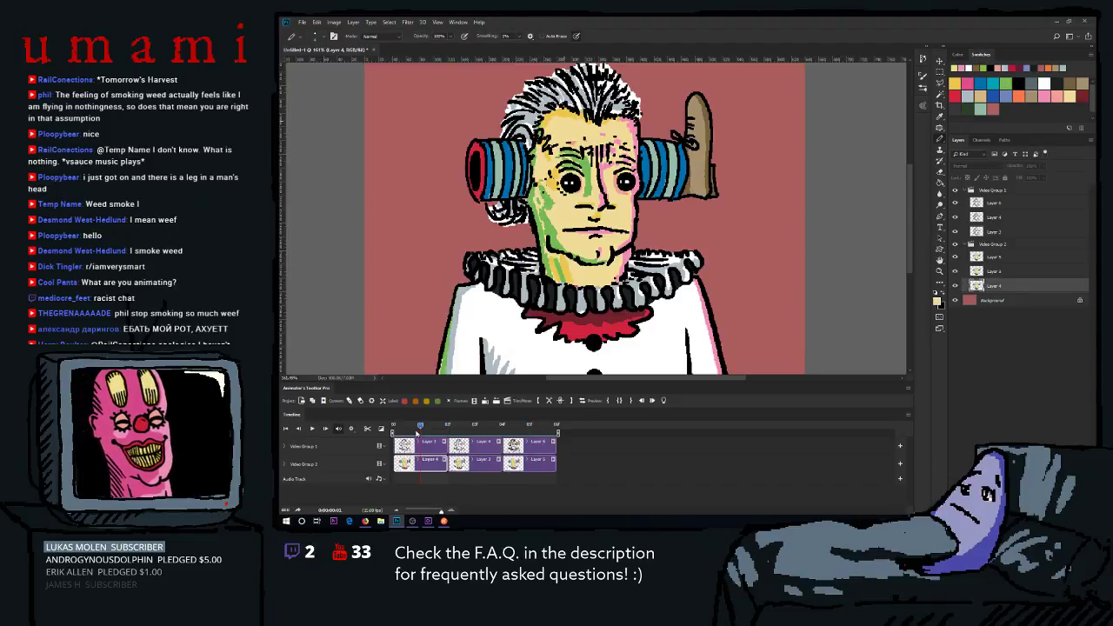
key(Home)
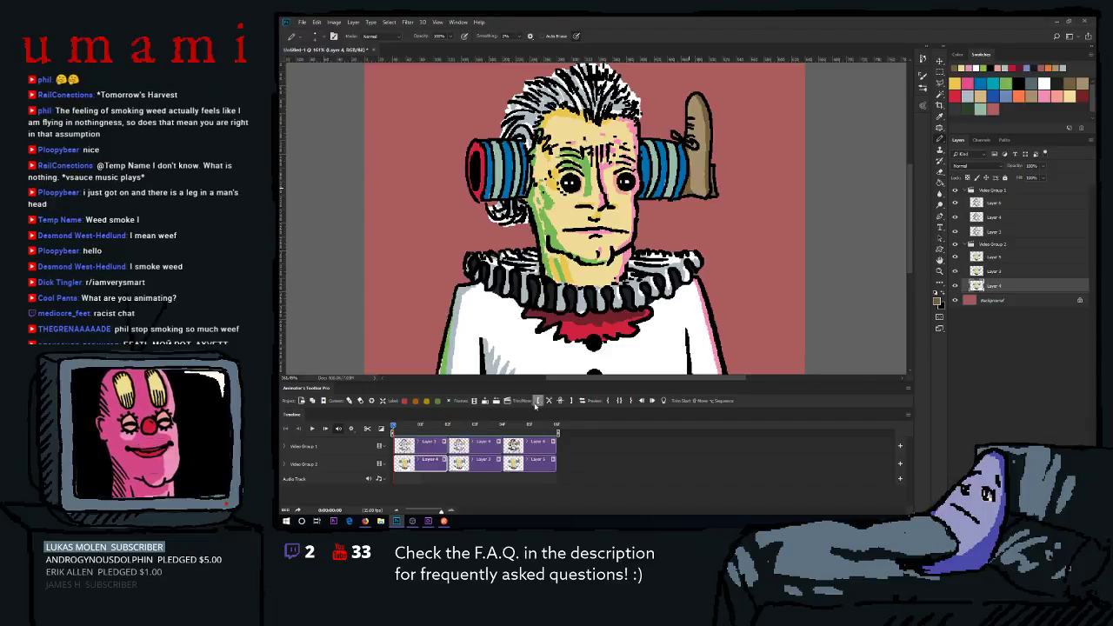
click(503, 425)
click(522, 461)
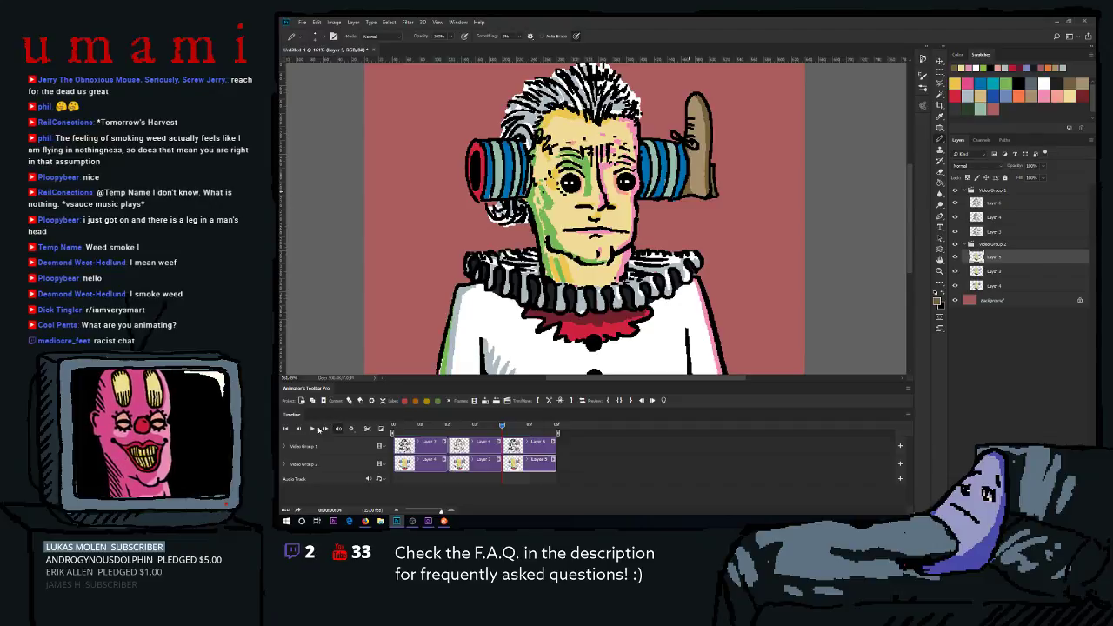
click(314, 428)
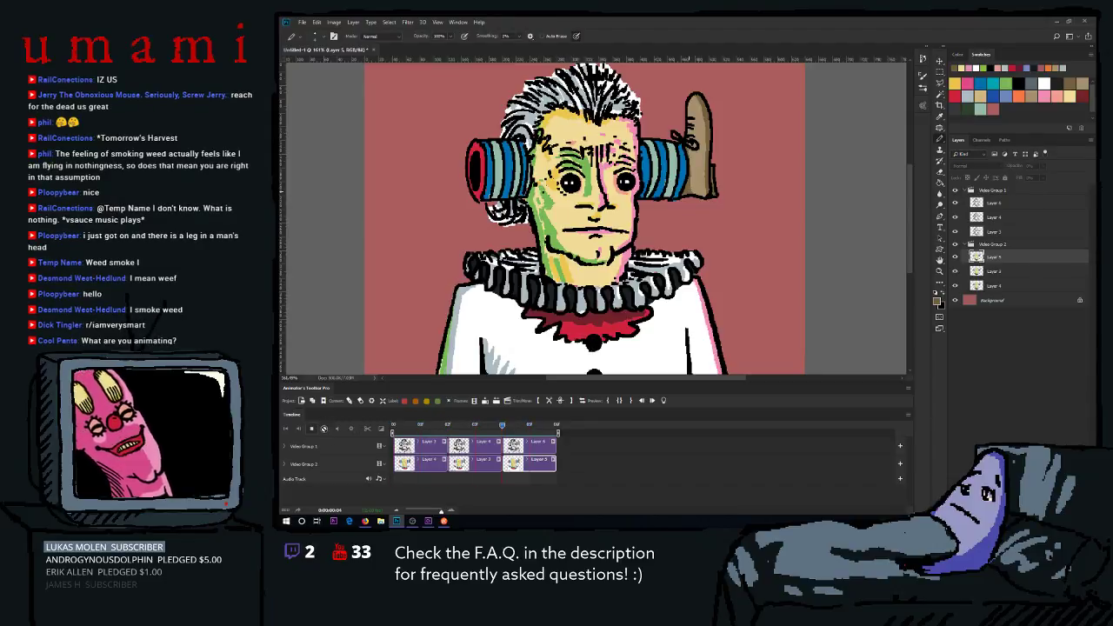
click(315, 428)
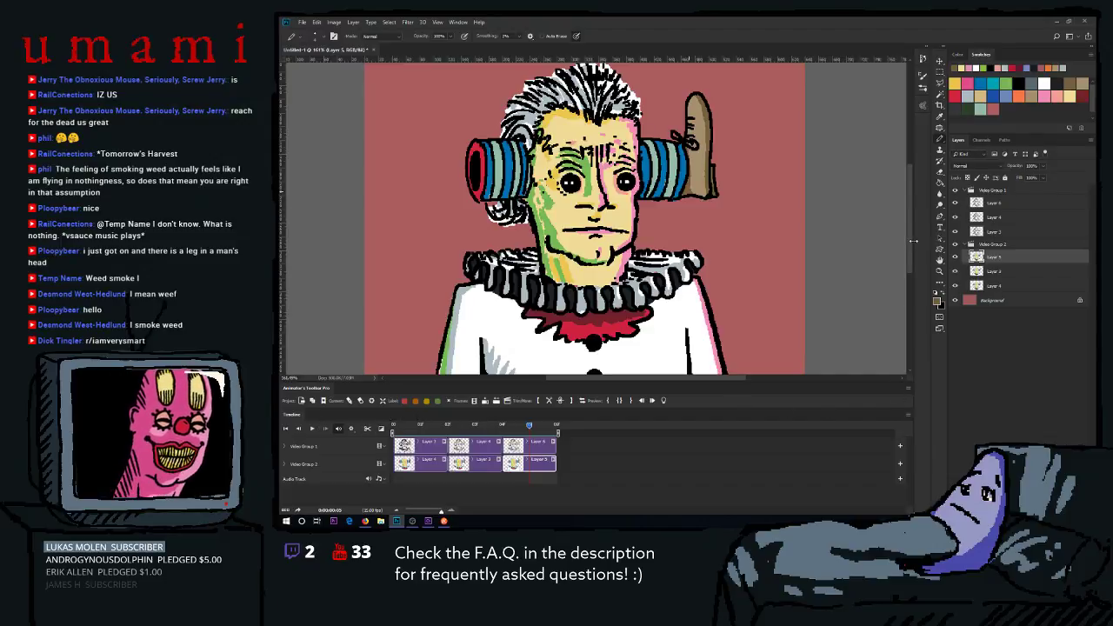
Delete the flat red background layer.
click(994, 299)
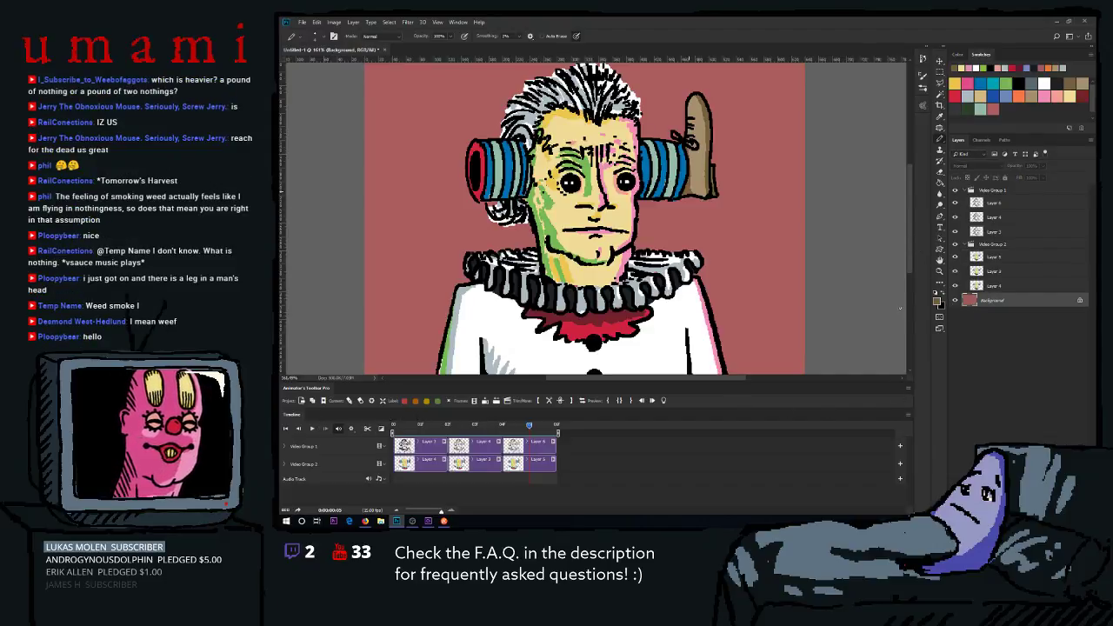
click(939, 272)
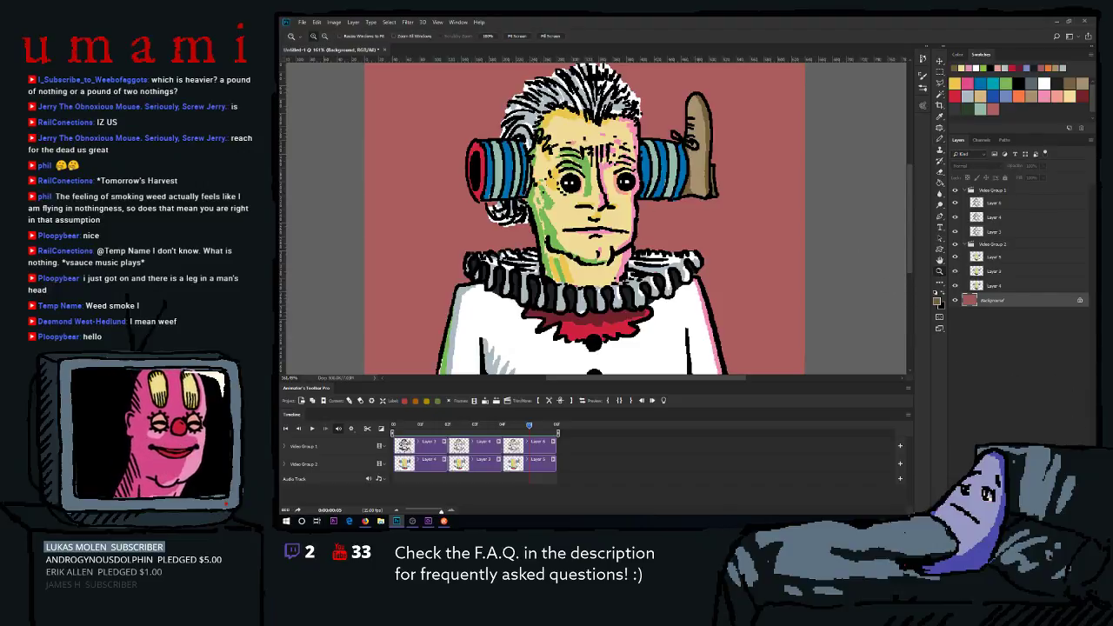
key(Delete)
click(648, 217)
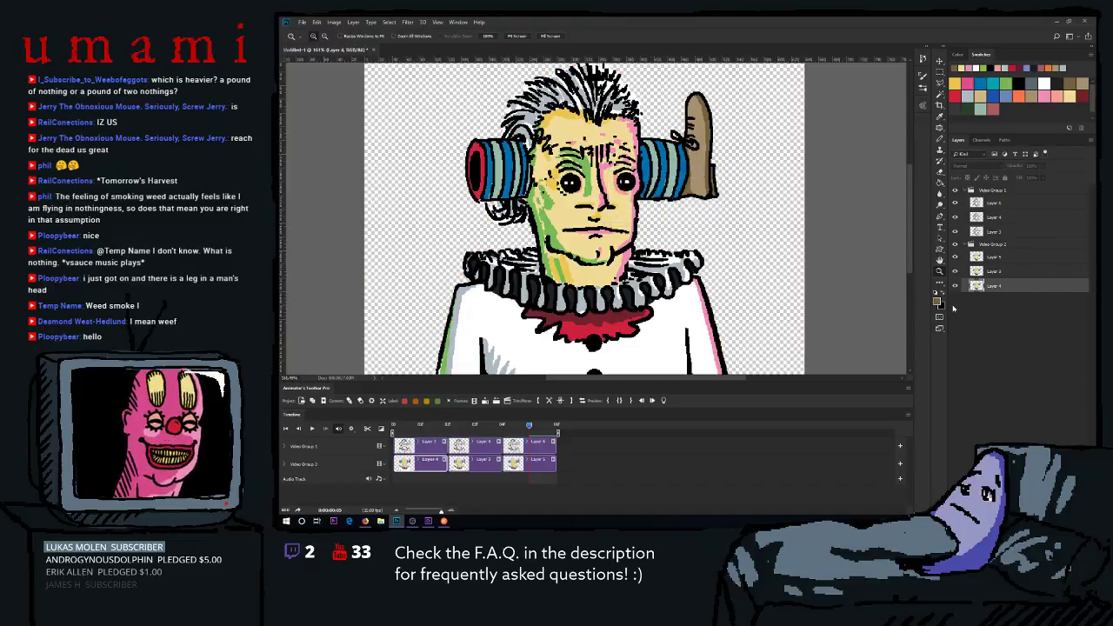
Save the document as Host Static.psd.
click(302, 22)
click(339, 114)
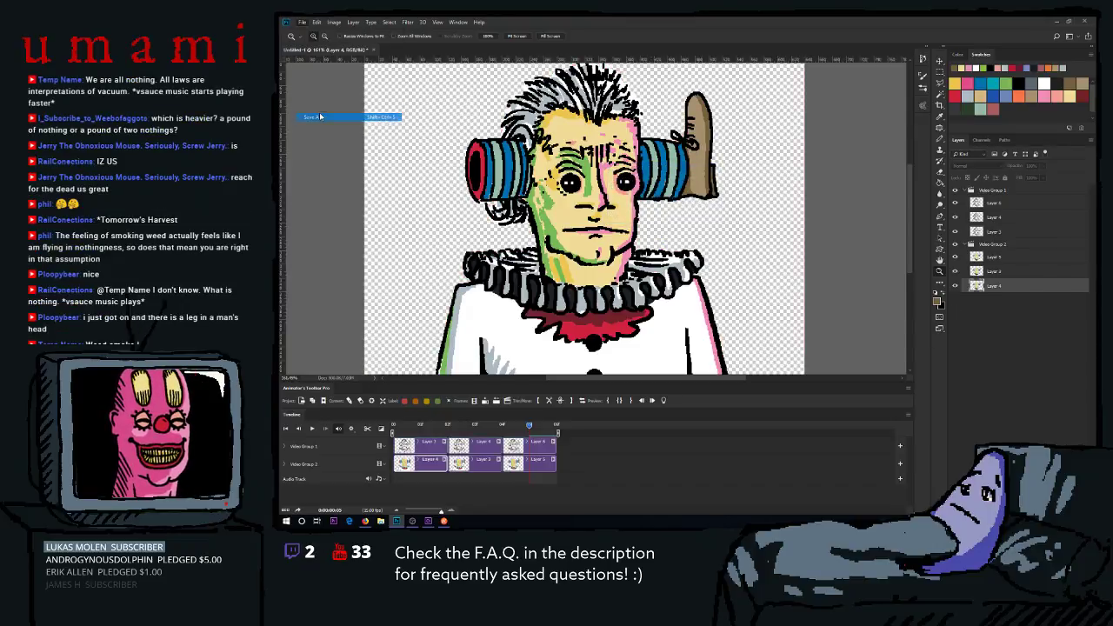
drag(507, 24, 0, 139)
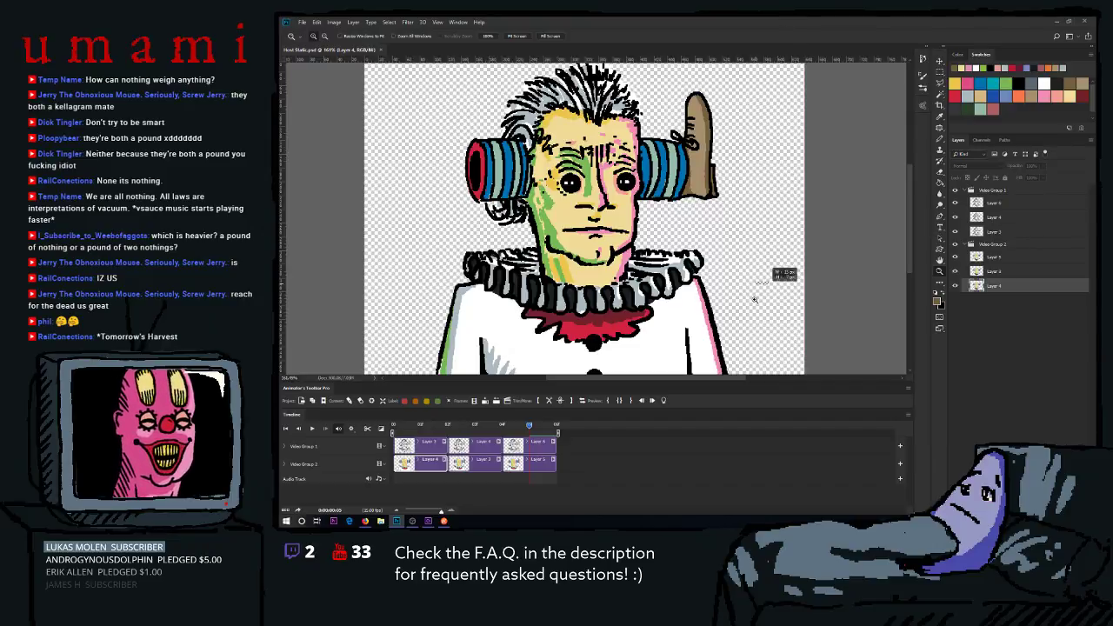
Add an empty layer and move it out of the line-art video group to beneath both video groups.
drag(755, 287, 767, 274)
click(517, 36)
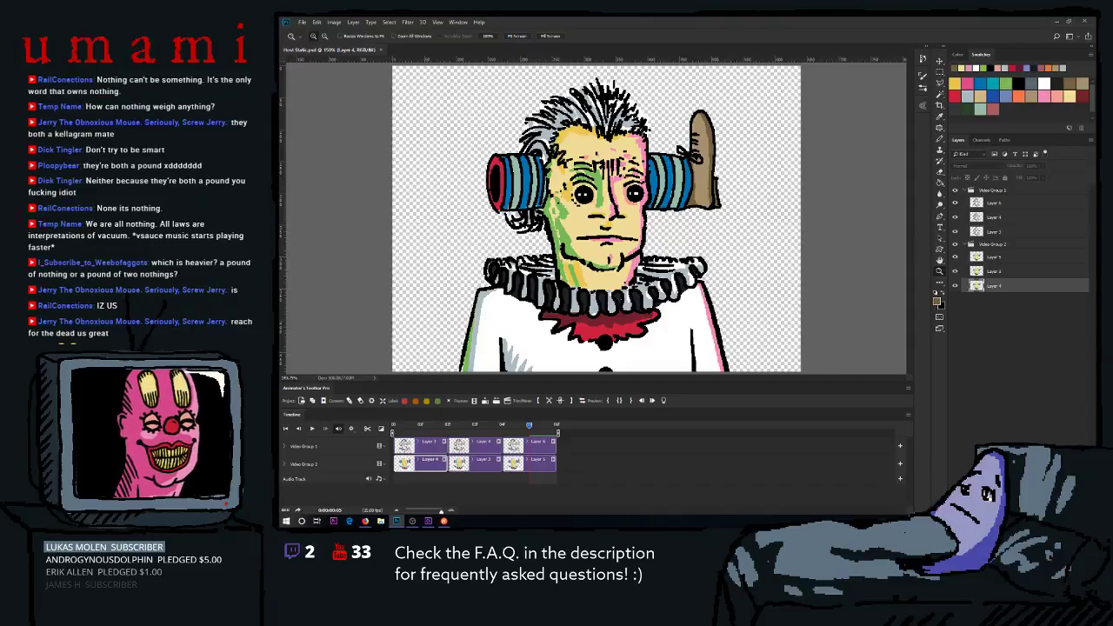
key(ctrl+alt+shift+n)
key(ctrl+z)
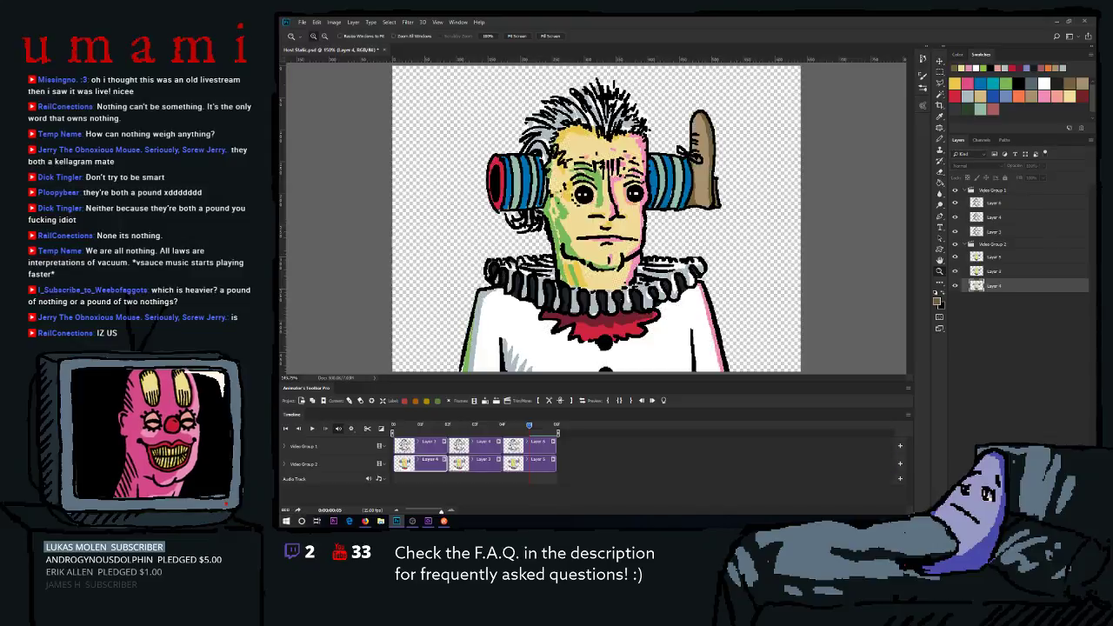
click(1042, 512)
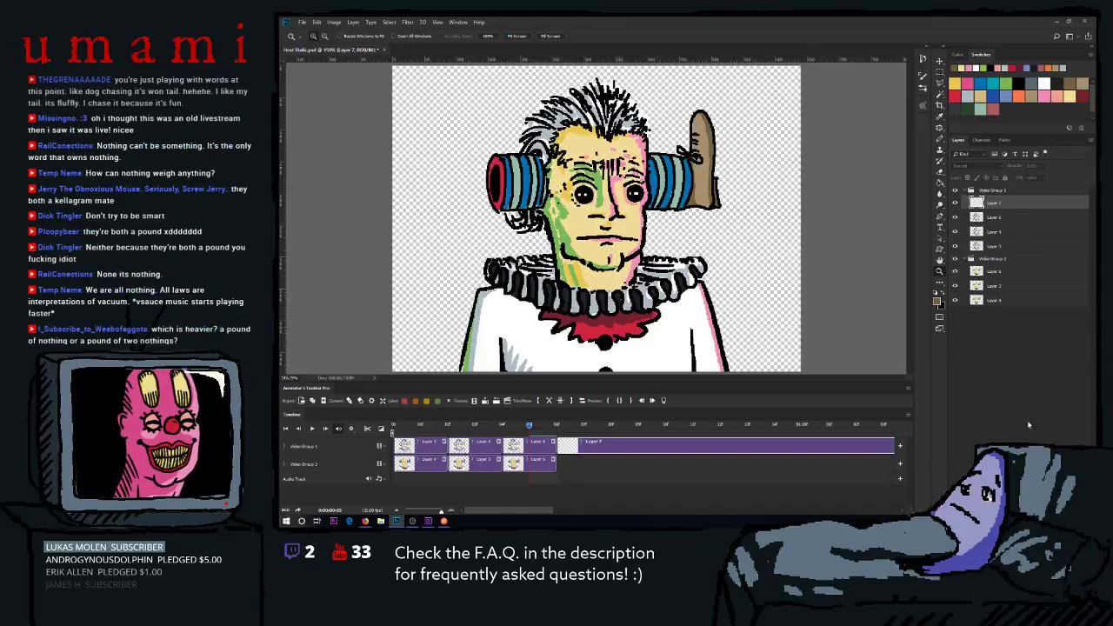
drag(987, 205, 972, 337)
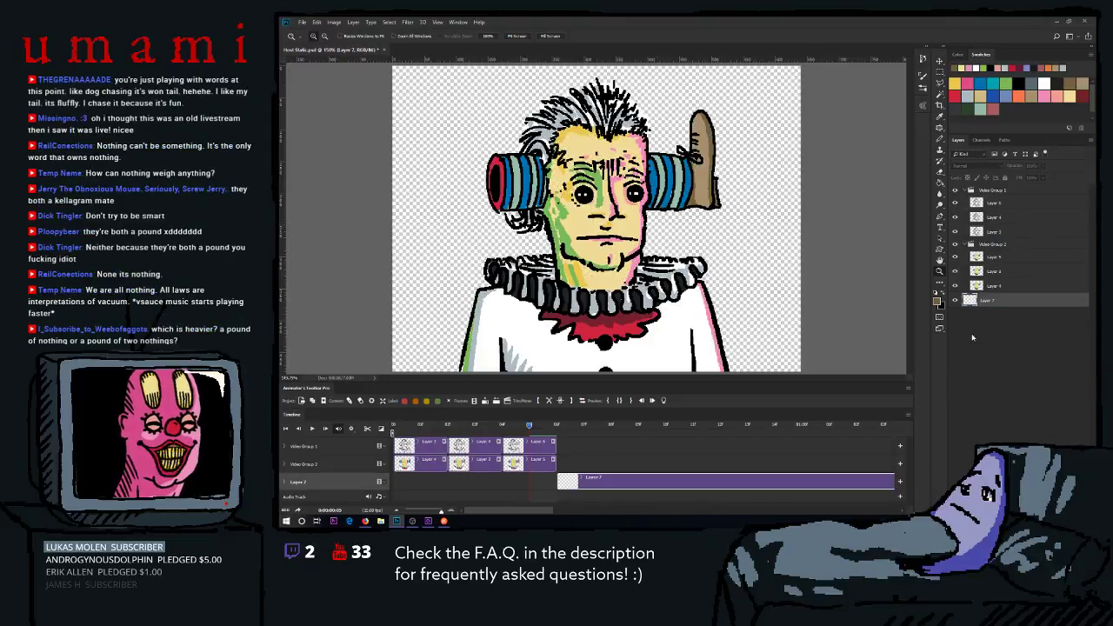
Reset the UMAMI workspace to restore the timeline's docked layout.
drag(563, 420, 559, 426)
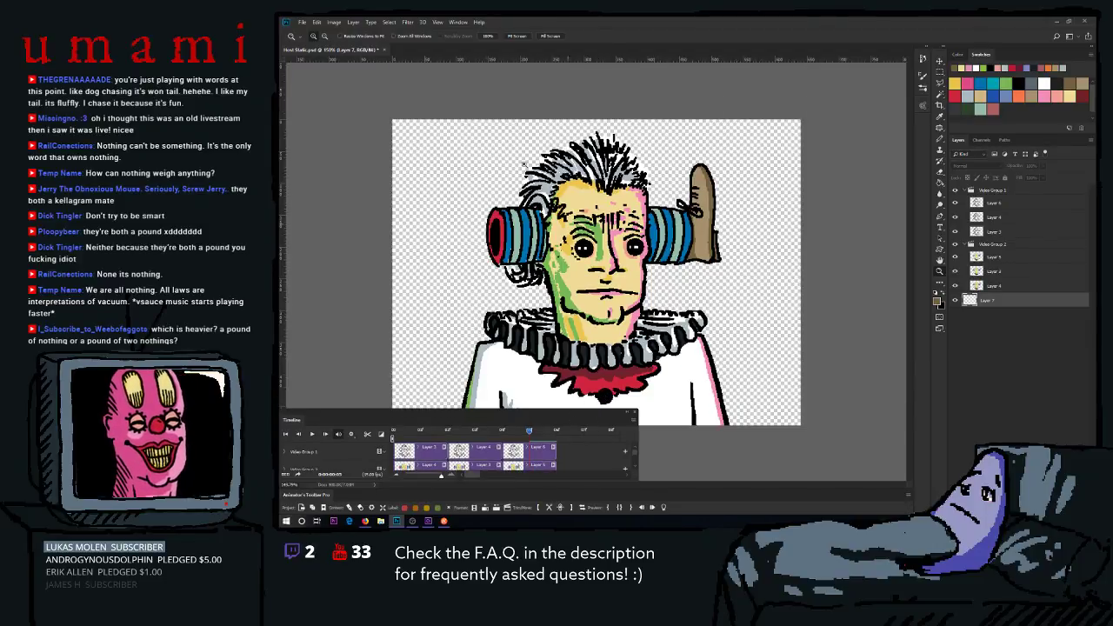
click(458, 22)
mouse_move(469, 40)
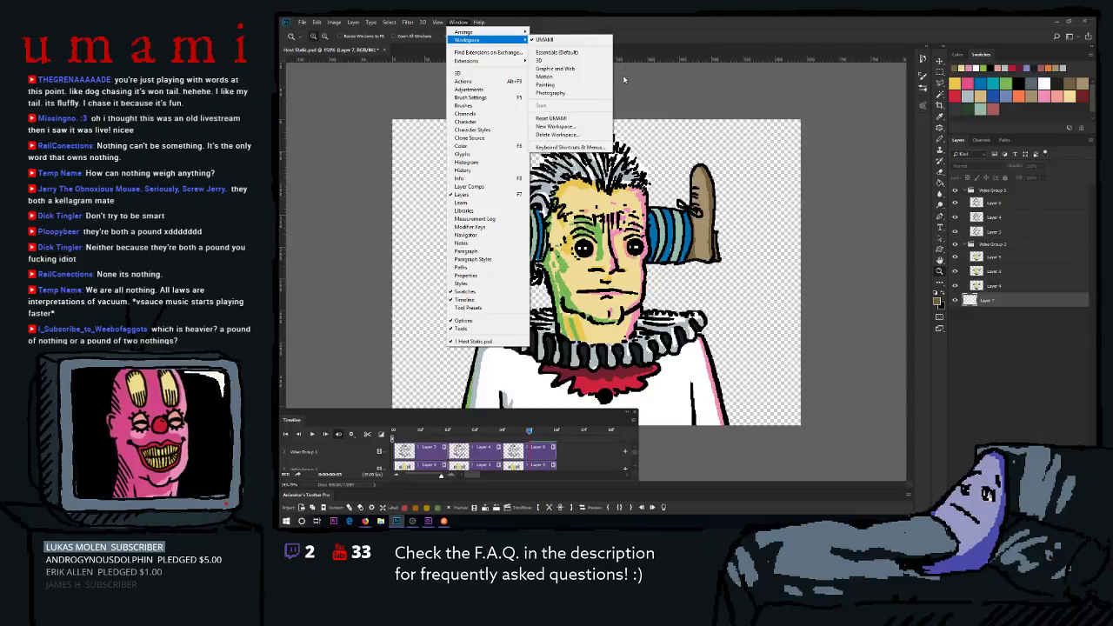
click(550, 117)
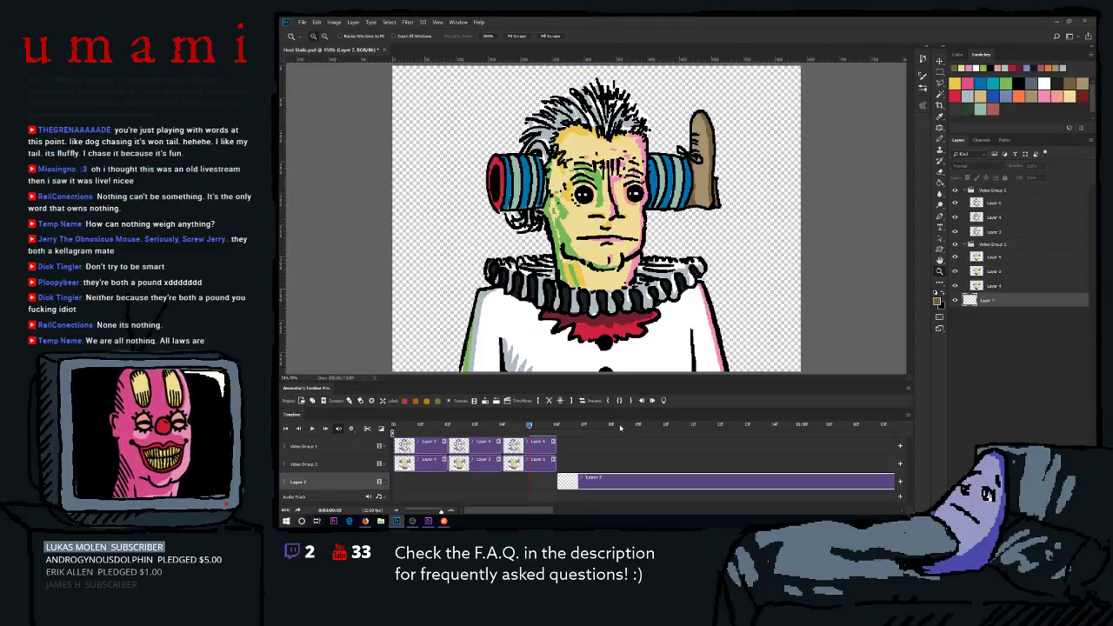
Move the empty background clip to the start of the timeline and trim its end to frame 6.
click(559, 426)
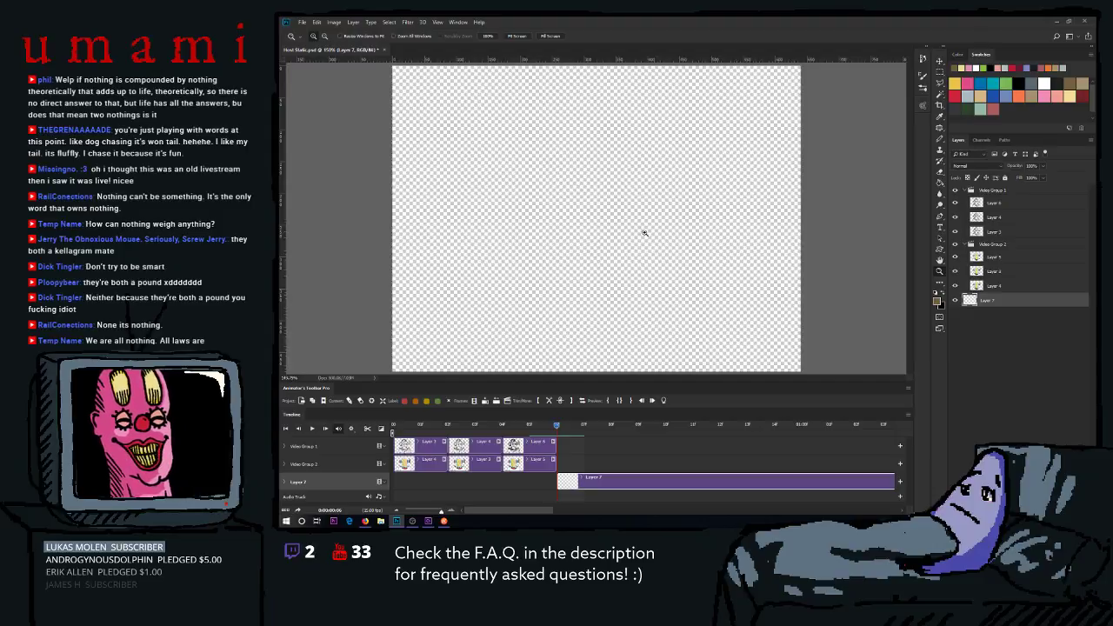
alt+click(652, 233)
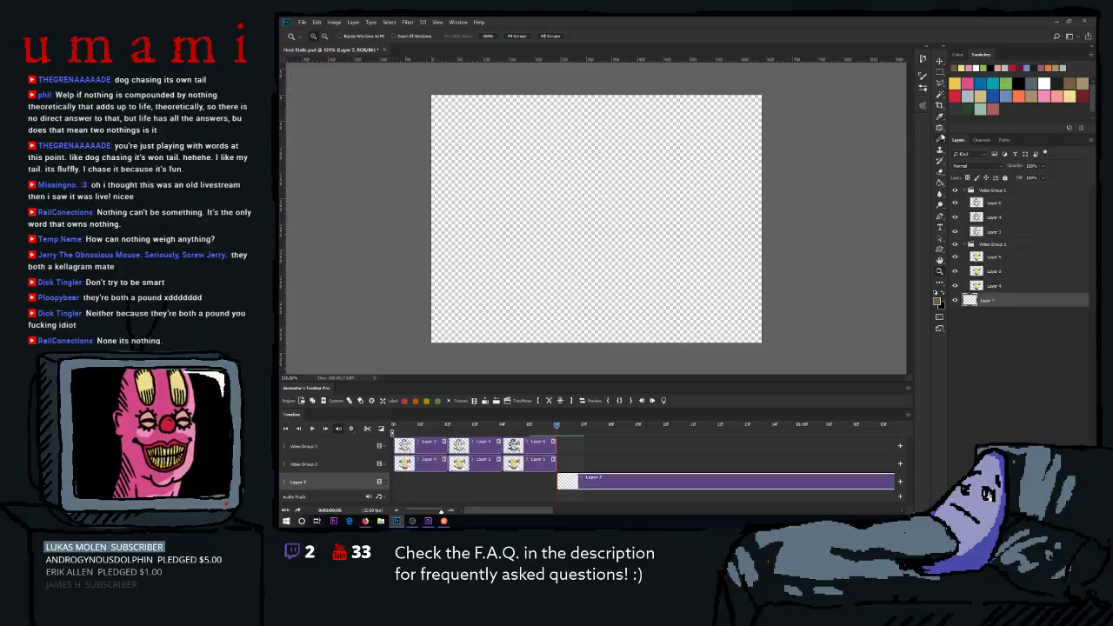
click(939, 139)
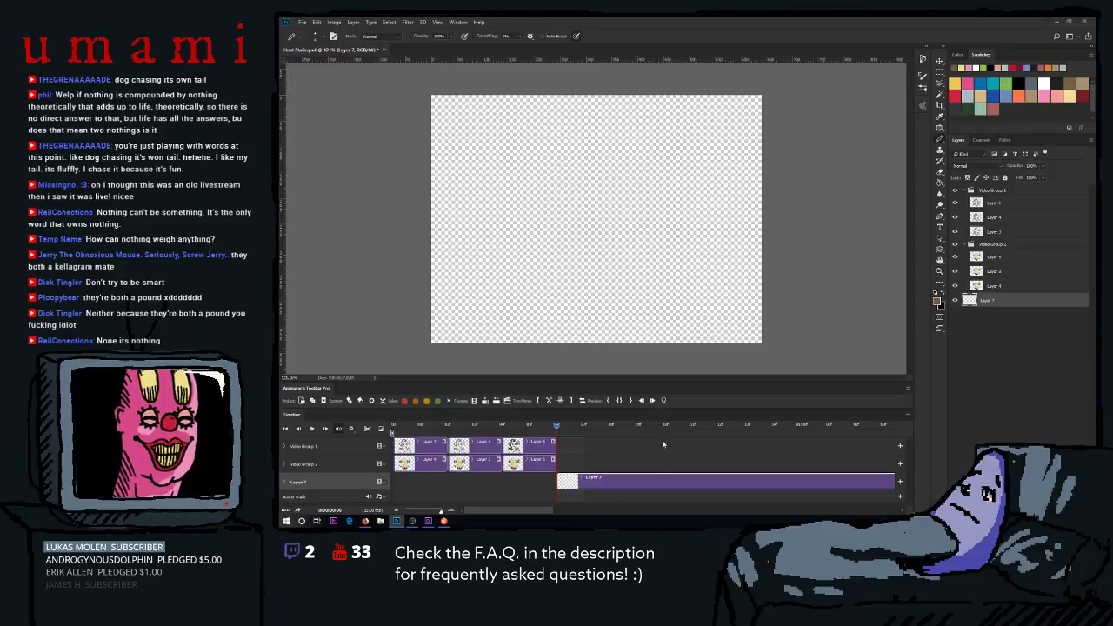
drag(580, 479, 415, 480)
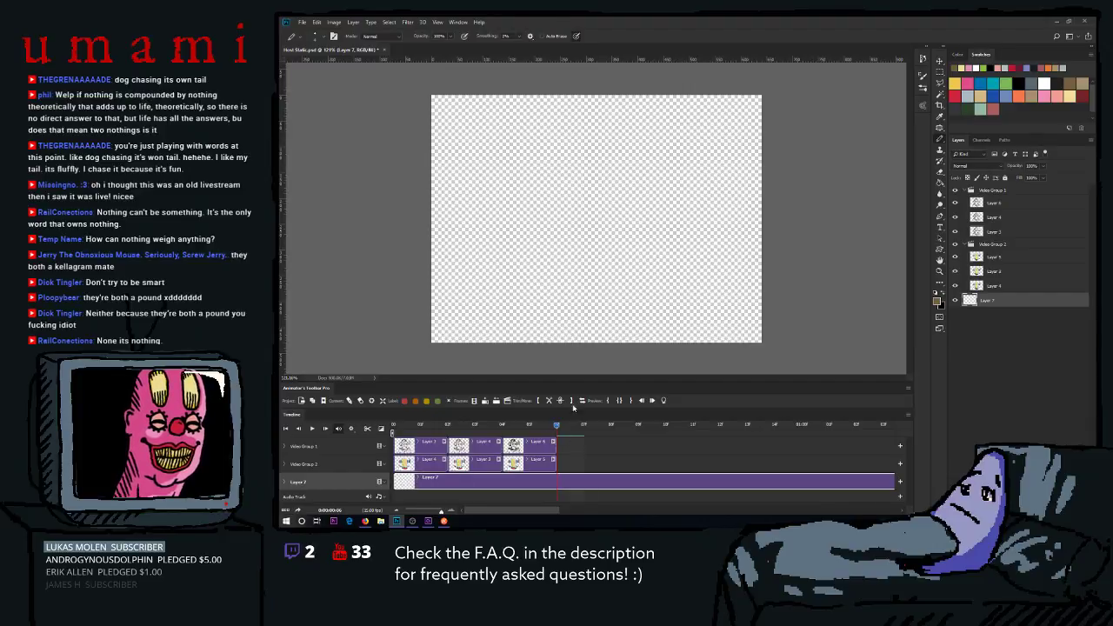
drag(894, 481, 556, 481)
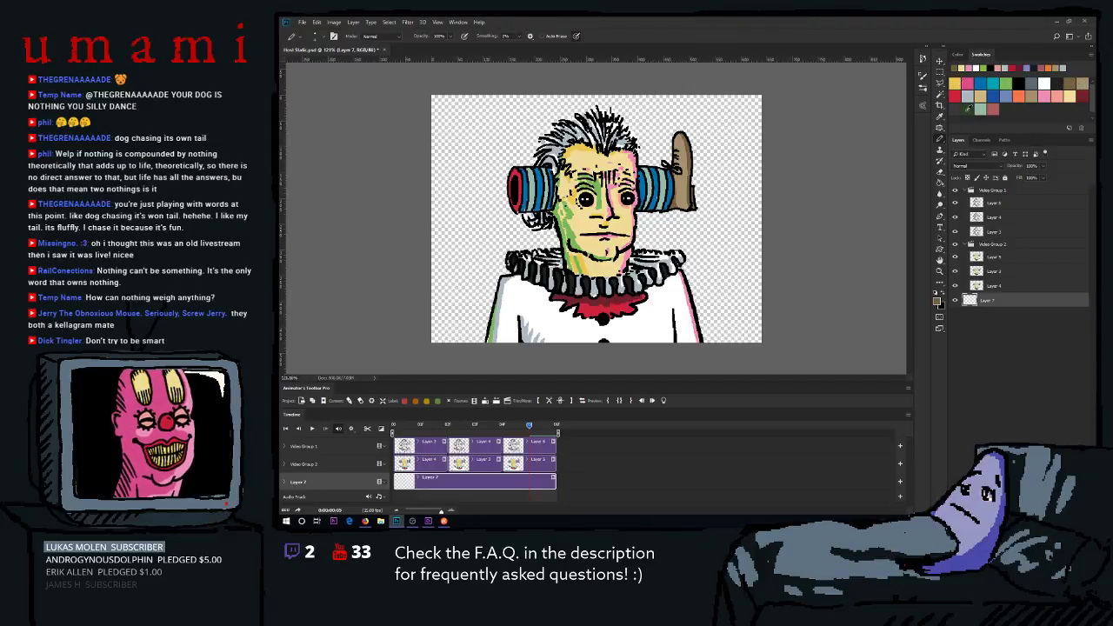
Cover the whole background layer behind the portrait with dark green using a very large Pencil brush.
click(977, 99)
key(ctrl+plus)
key(ctrl+plus)
key(ctrl+plus)
key(ctrl+plus)
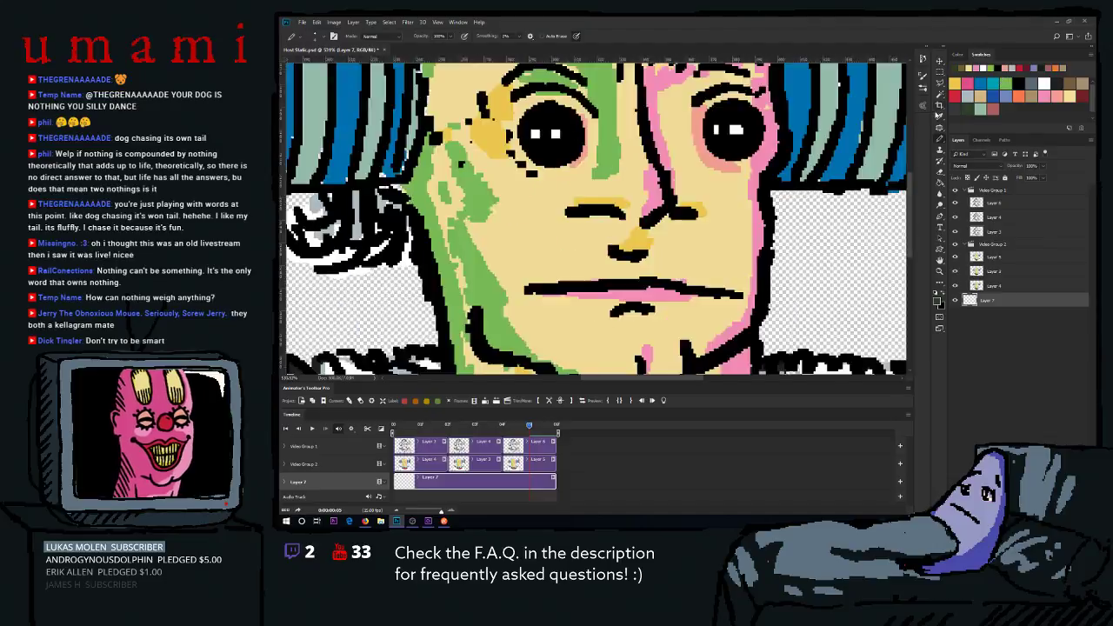
key(ctrl+minus)
key(ctrl+minus)
key(ctrl+minus)
key(ctrl+minus)
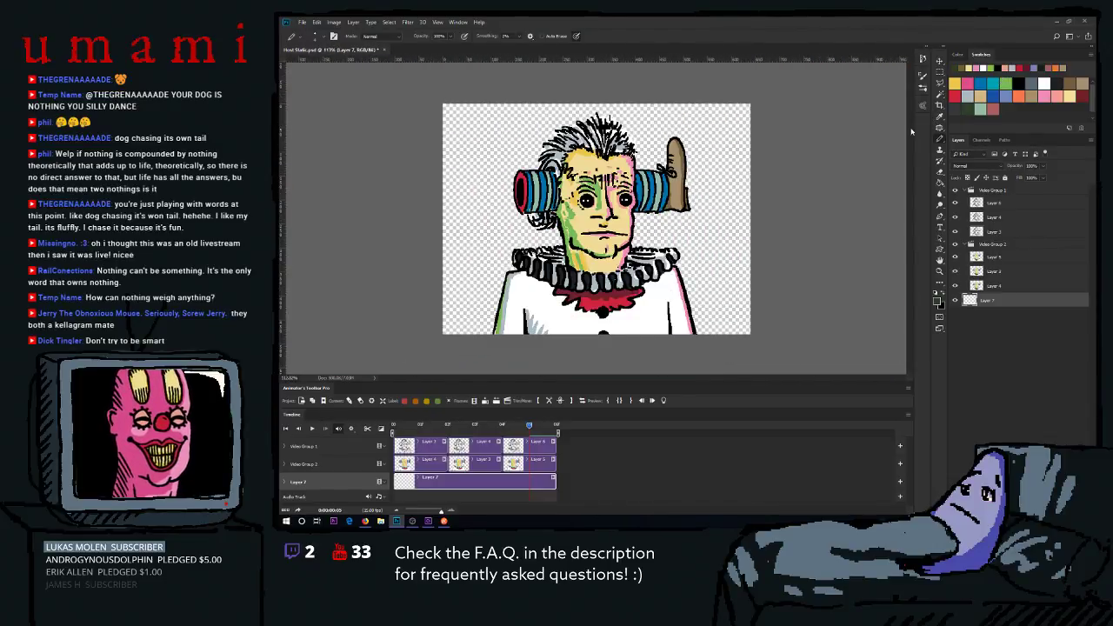
key(bracketright)
key(bracketright)
key(bracketright)
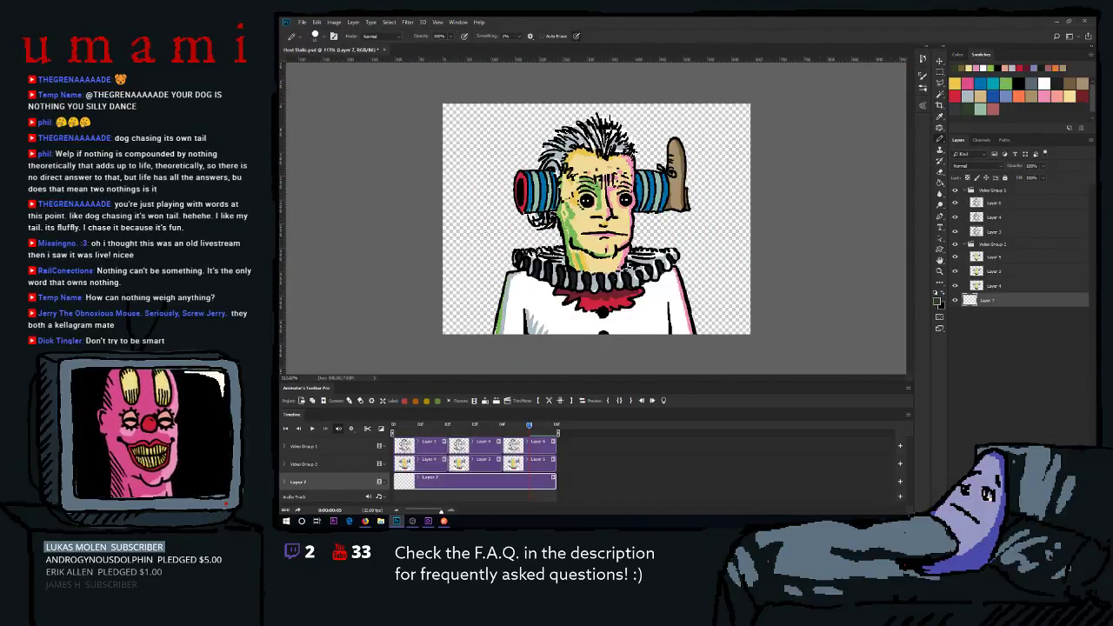
key(bracketright)
key(bracketright)
key(bracketright)
key(bracketright)
mouse_move(466, 118)
mouse_down()
mouse_move(552, 147)
mouse_move(469, 339)
mouse_move(707, 201)
mouse_move(678, 322)
mouse_move(722, 320)
mouse_up()
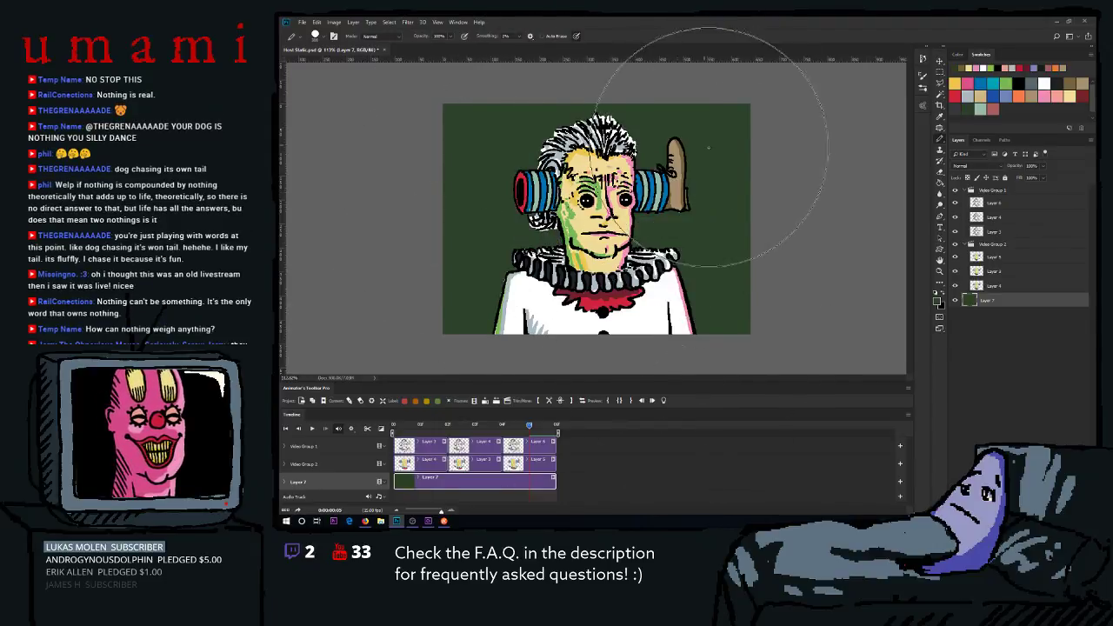
Reduce the Pencil brush size and play back the animation against the green background, stopping at frame 4.
key(bracketleft)
key(bracketleft)
key(bracketleft)
key(bracketleft)
key(bracketleft)
key(bracketleft)
key(bracketleft)
key(bracketleft)
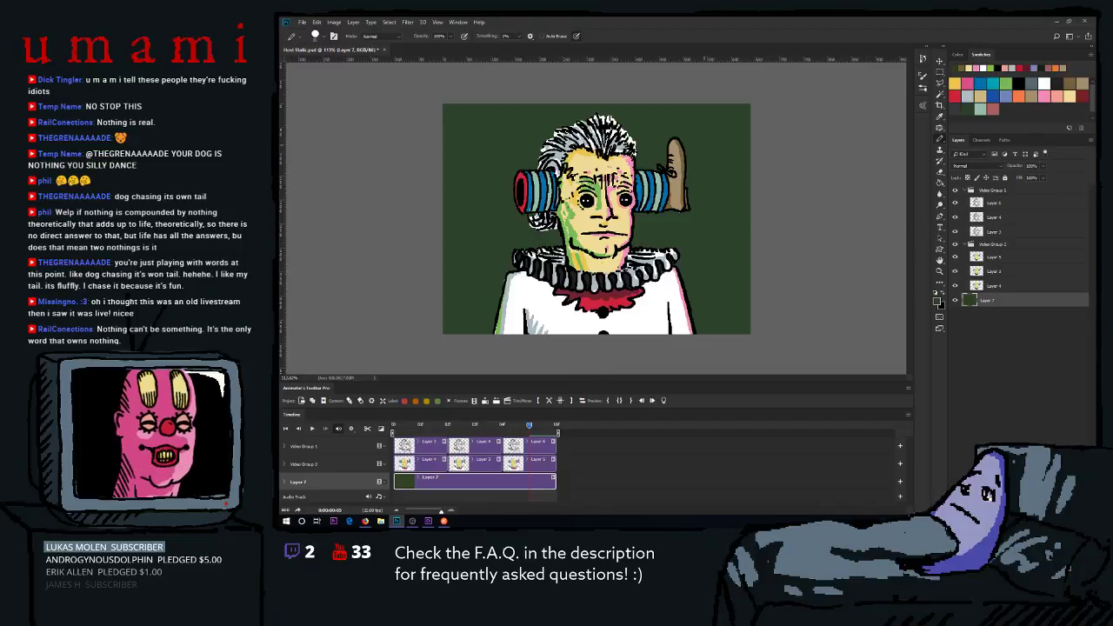
key(space)
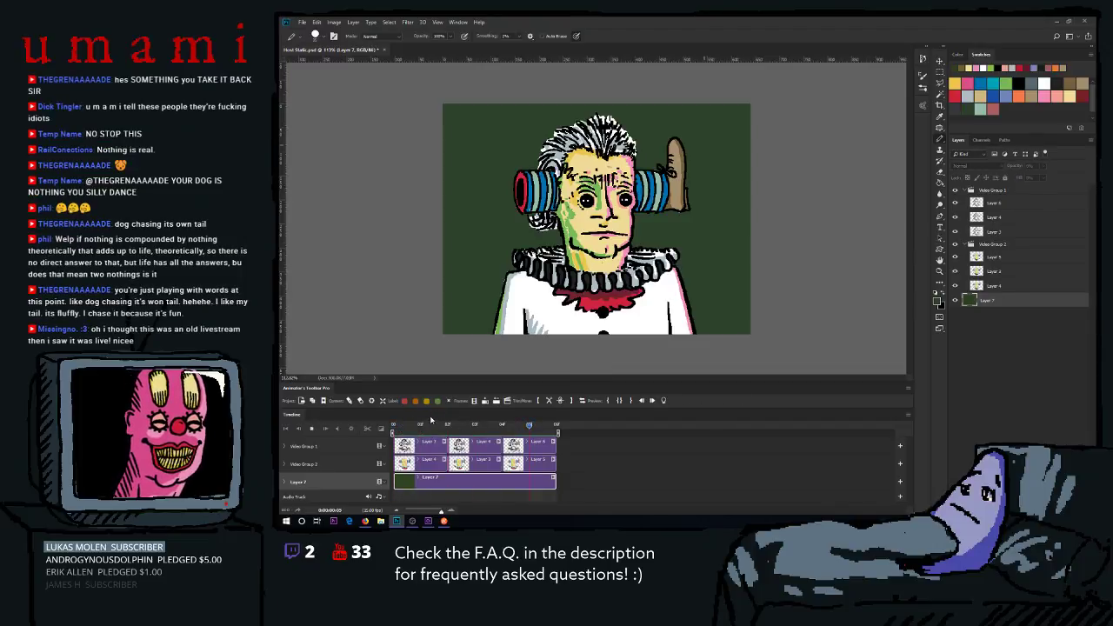
key(space)
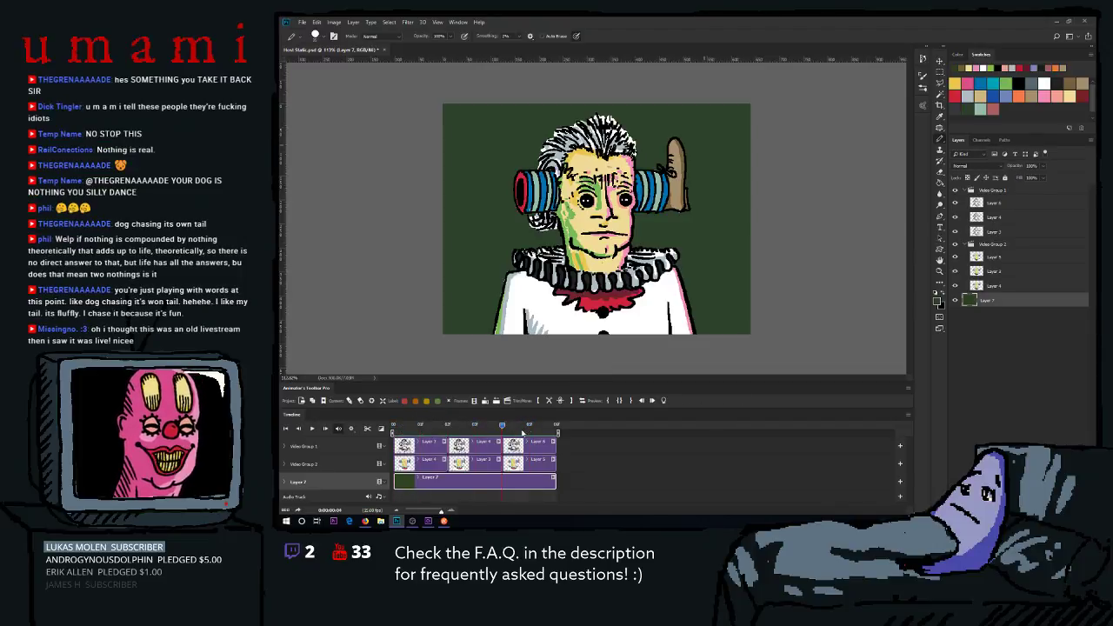
Split the last line-art clip at frame 5 and move the split-off piece to the start of Video Group 1.
click(528, 426)
click(529, 442)
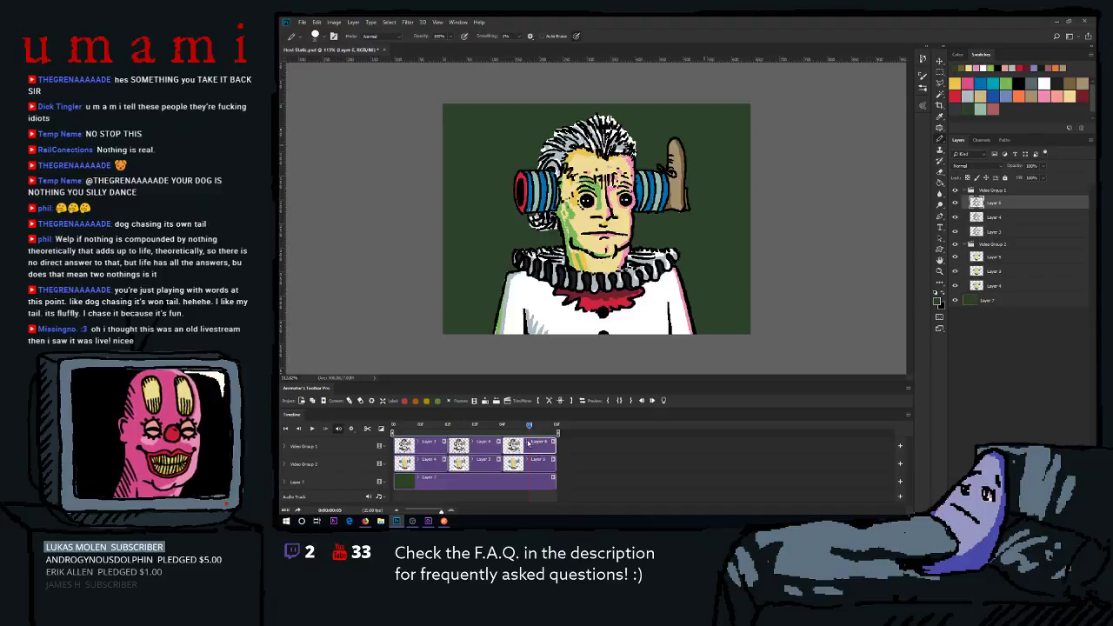
click(549, 401)
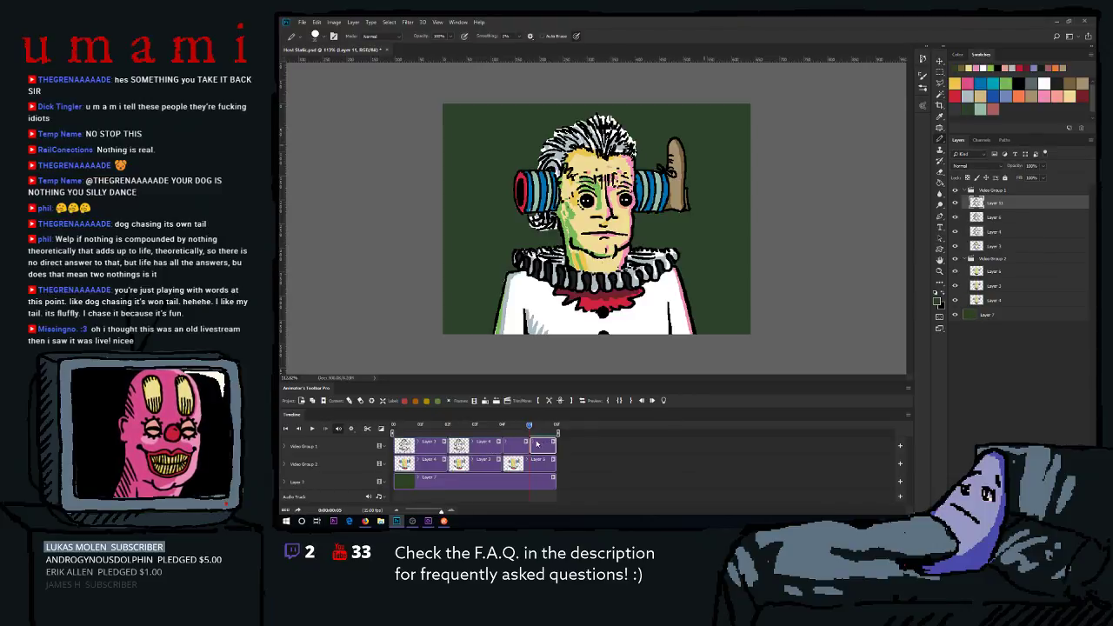
drag(543, 445, 402, 445)
Play back the animation to check the line art's offset timing against the shading.
key(space)
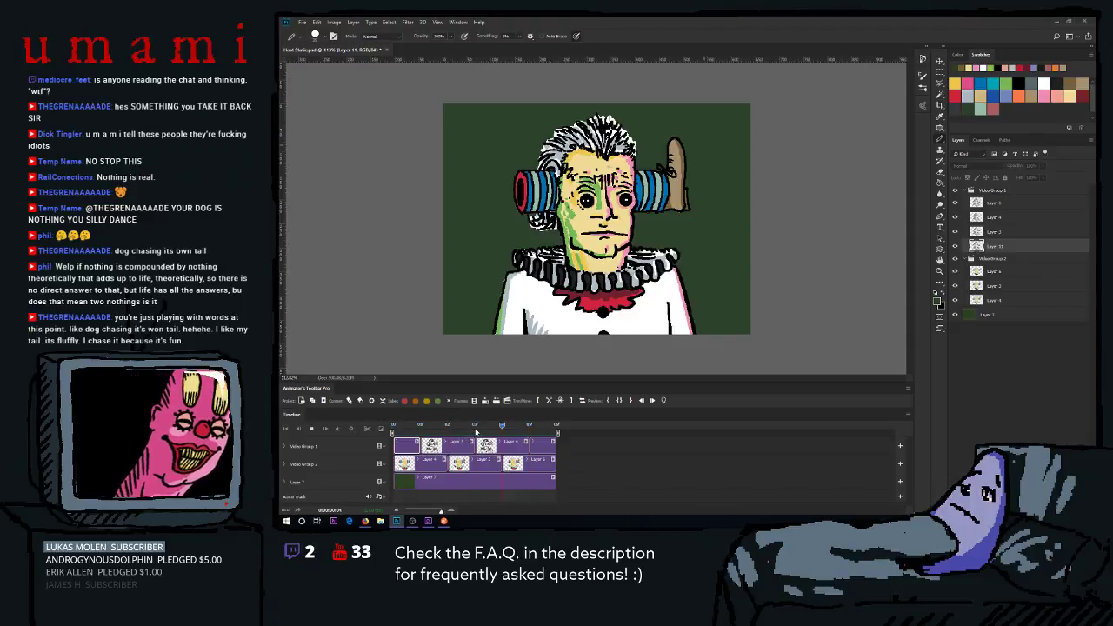
click(475, 432)
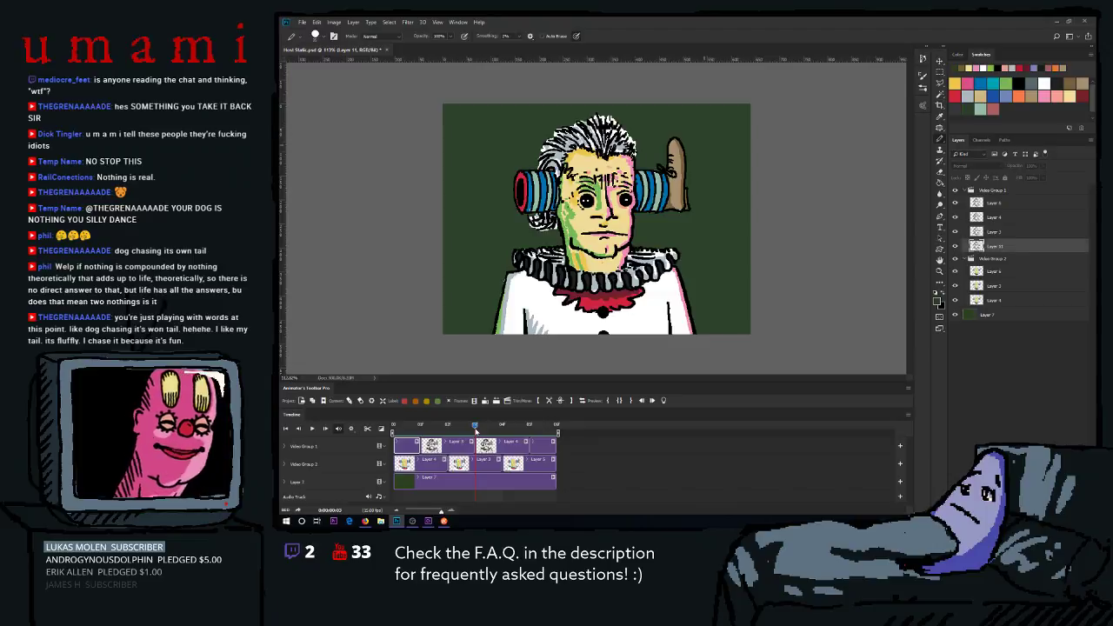
key(space)
key(space)
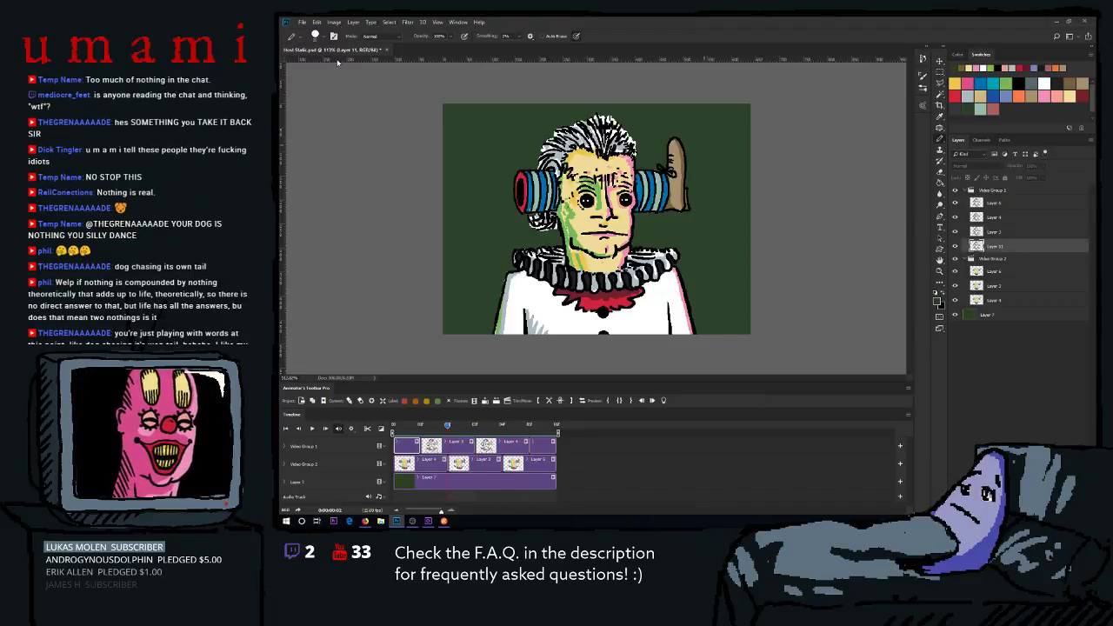
Add an empty layer above Video Group 1, outside the group, and move its clip to the timeline's start.
click(940, 271)
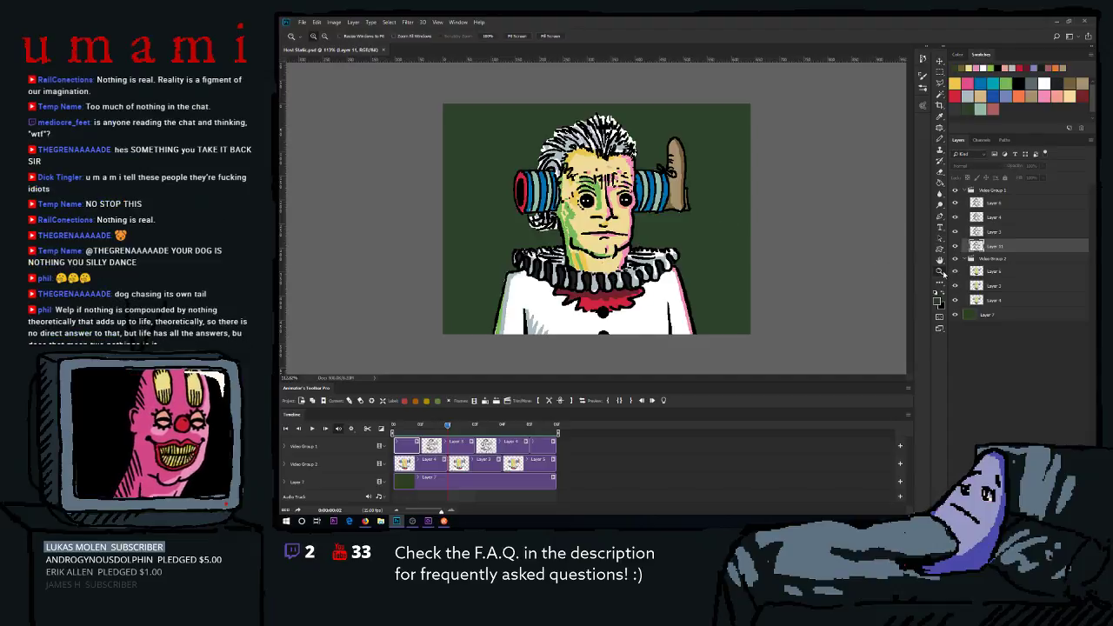
click(583, 217)
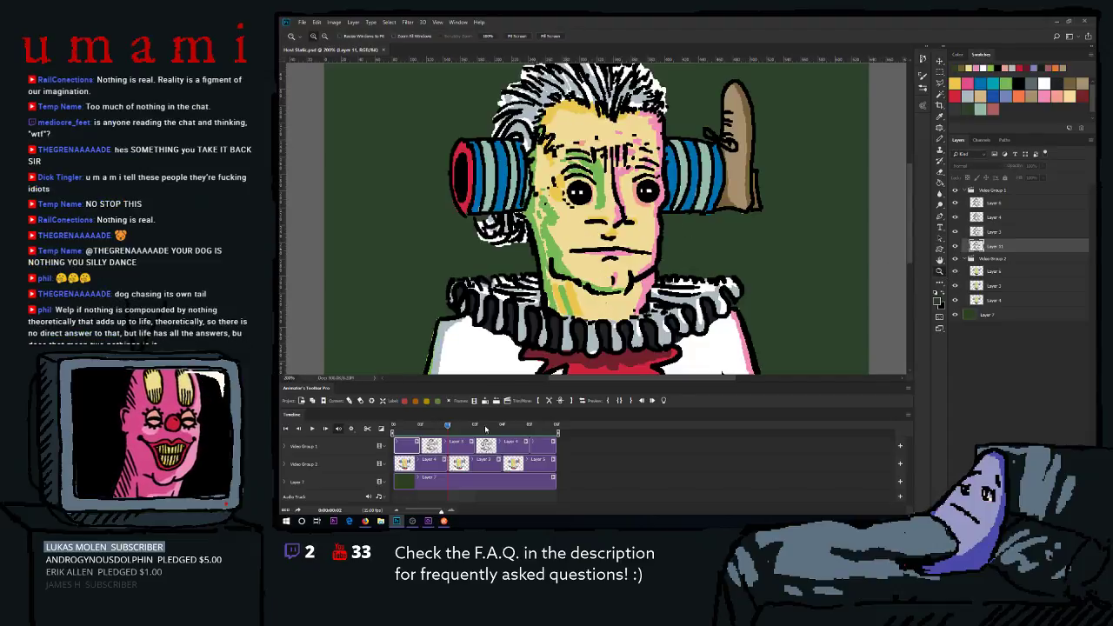
key(Home)
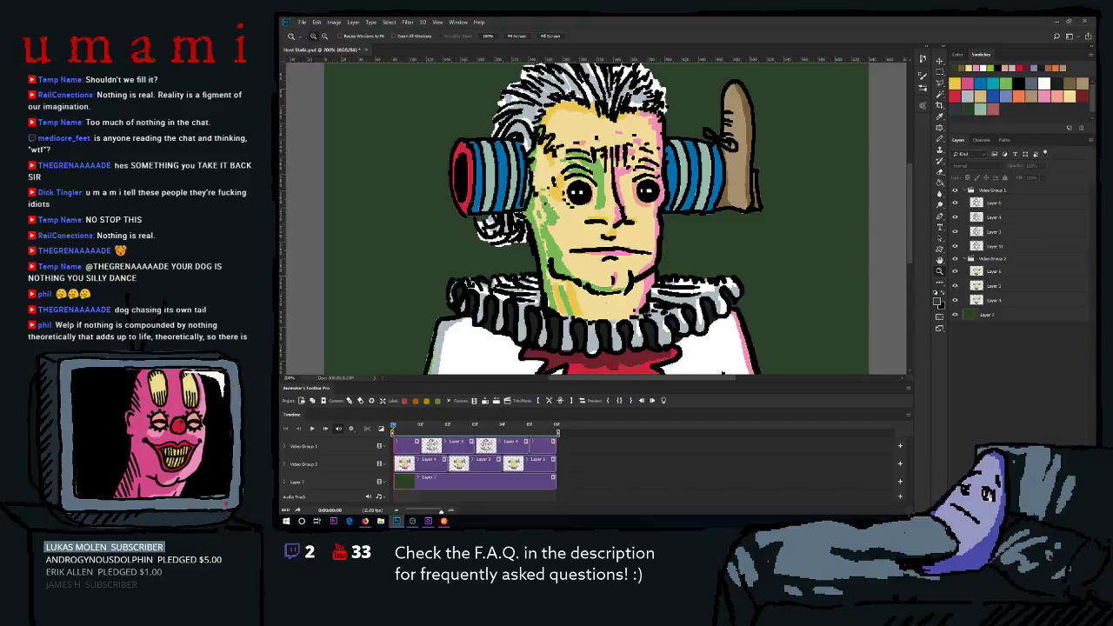
key(ctrl+shift+alt+n)
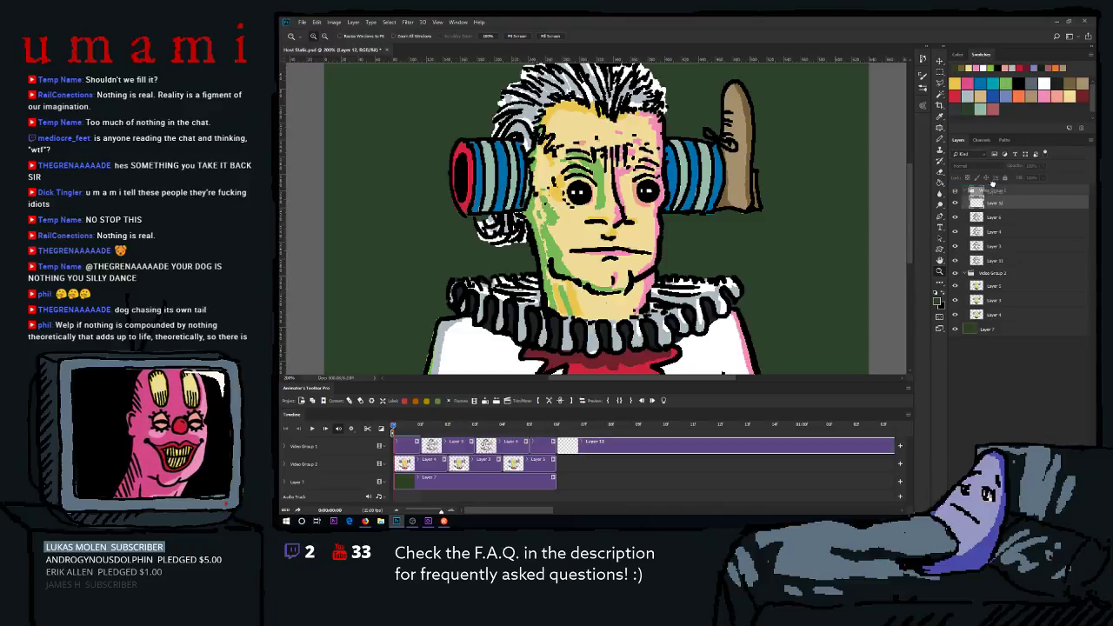
drag(992, 187, 992, 190)
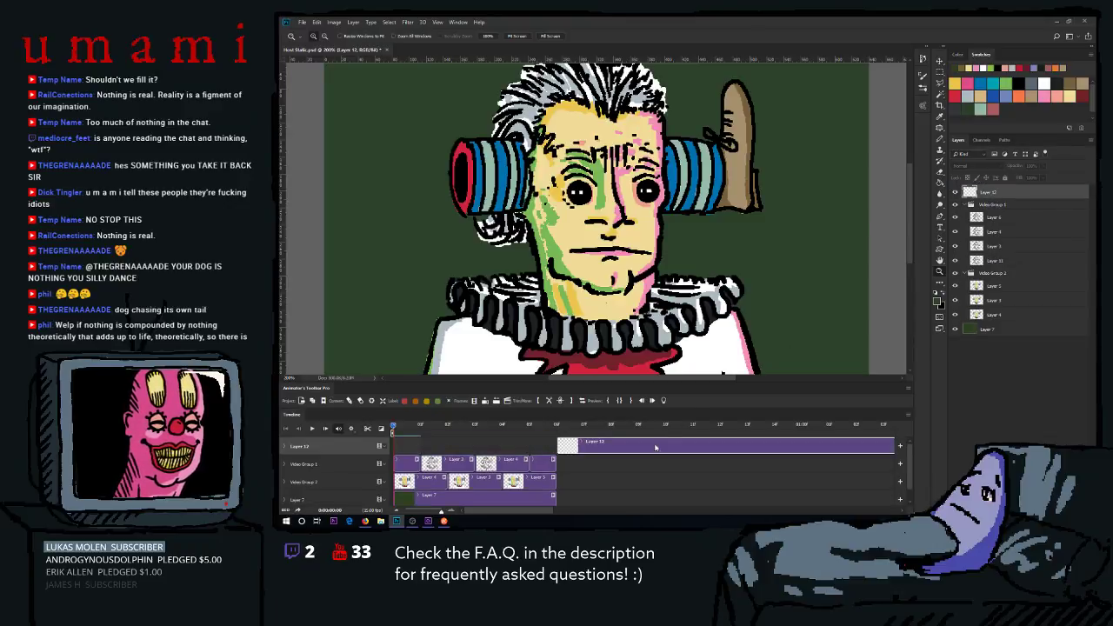
drag(512, 449, 504, 448)
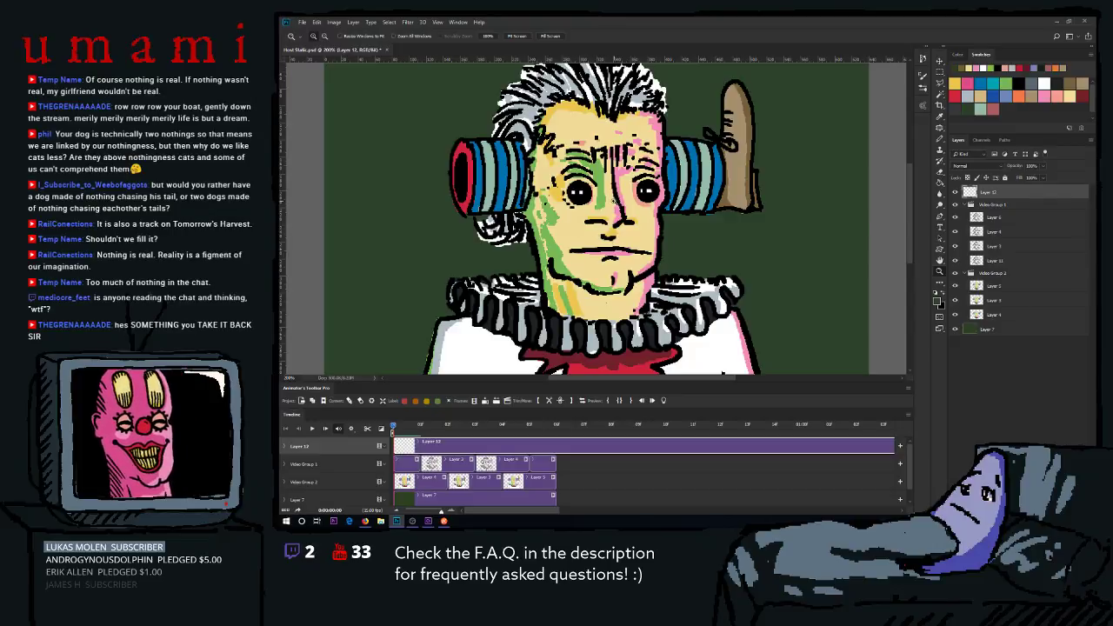
Switch to the Pencil tool and trim the new layer's clip to end at frame 6 with the other tracks.
scroll(614, 201, down, 3)
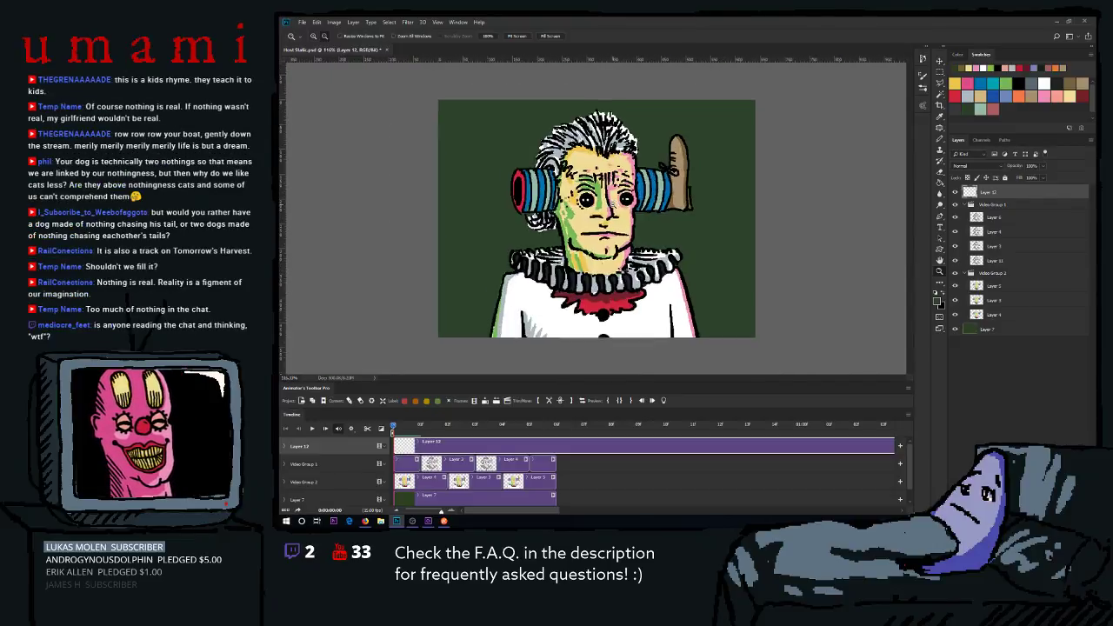
scroll(613, 207, up, 1)
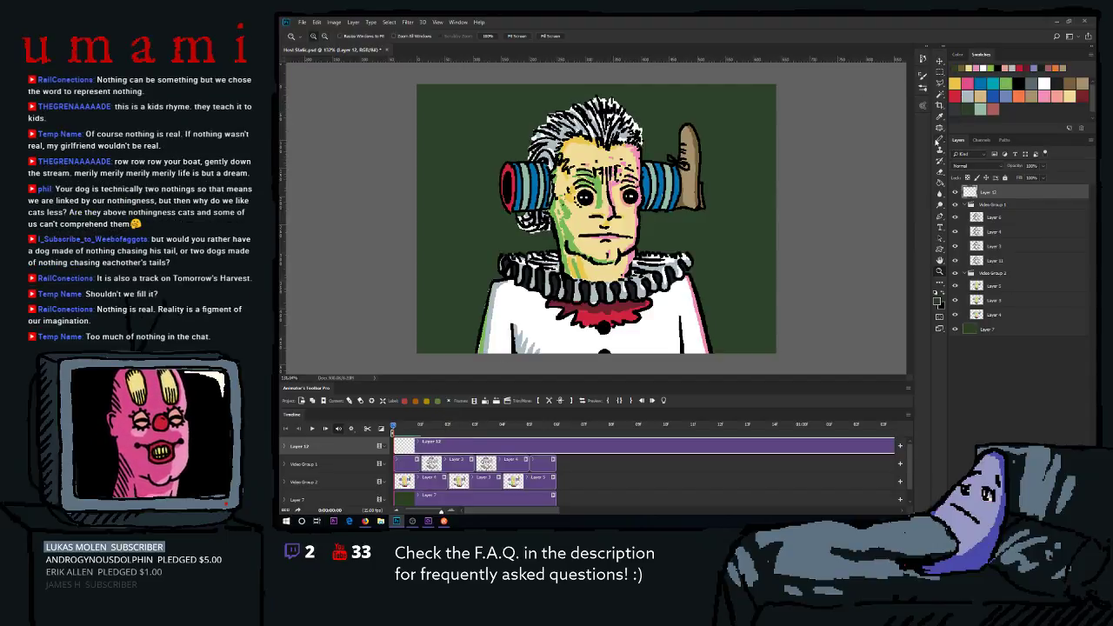
click(938, 139)
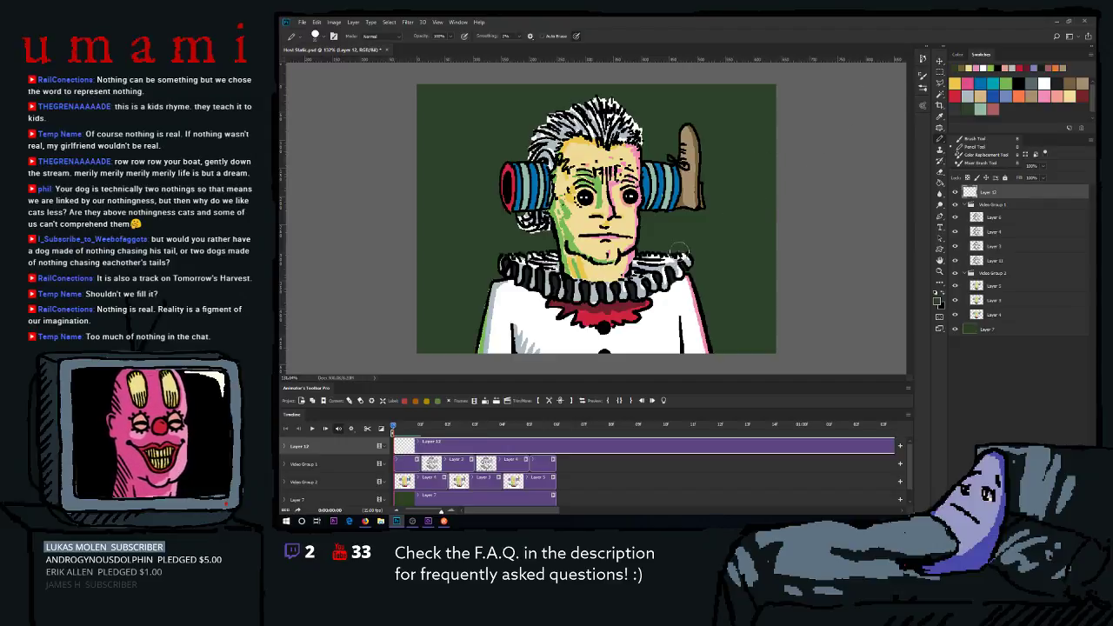
click(570, 400)
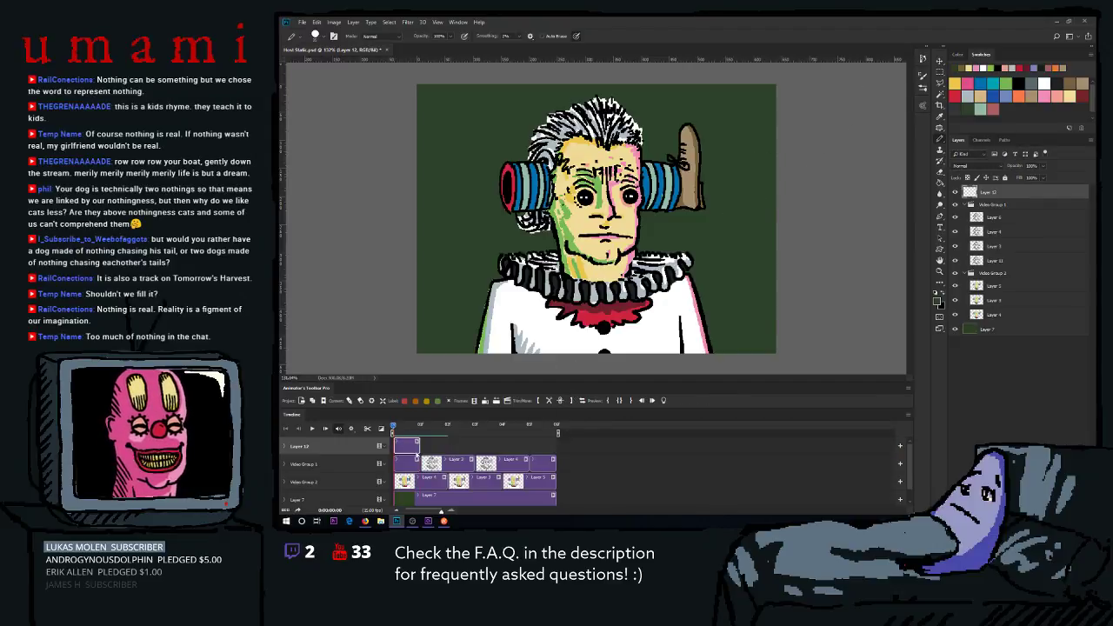
drag(419, 445, 556, 446)
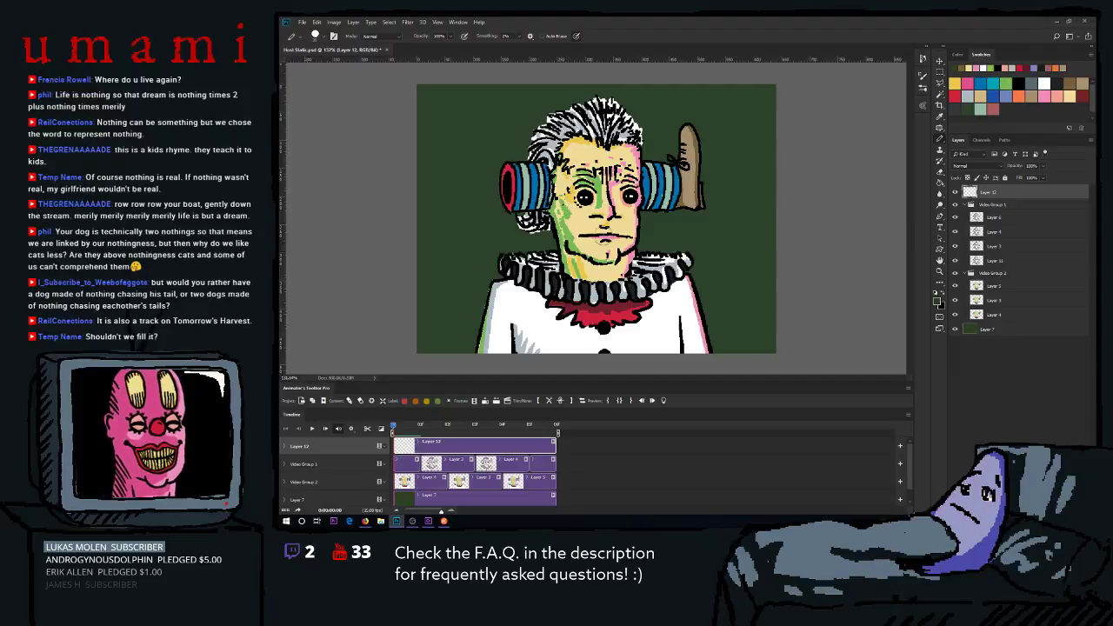
Draw an open black mouth over the closed lips and fill it with a row of narrow white upper teeth.
alt+scroll(585, 235, up, 5)
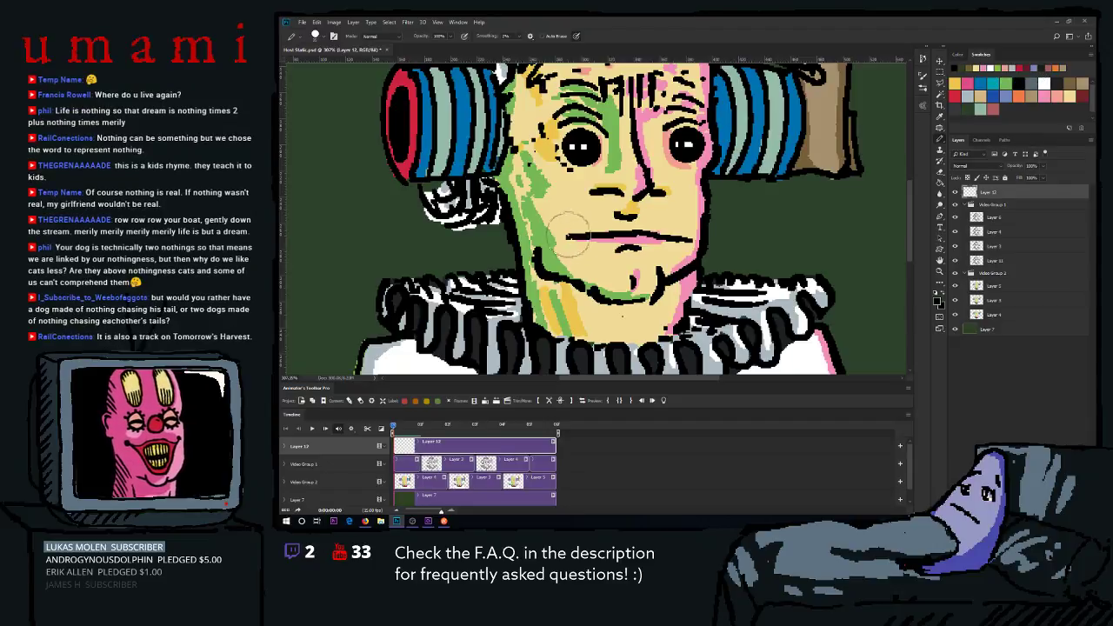
scroll(585, 243, down, 5)
scroll(584, 240, up, 3)
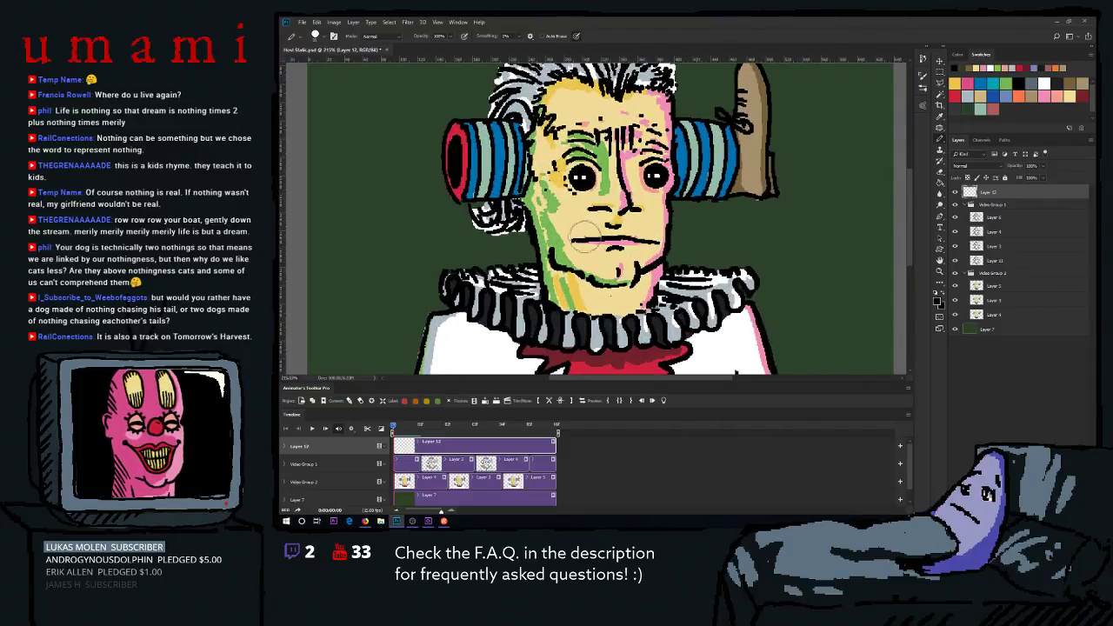
scroll(585, 236, up, 2)
scroll(584, 237, down, 2)
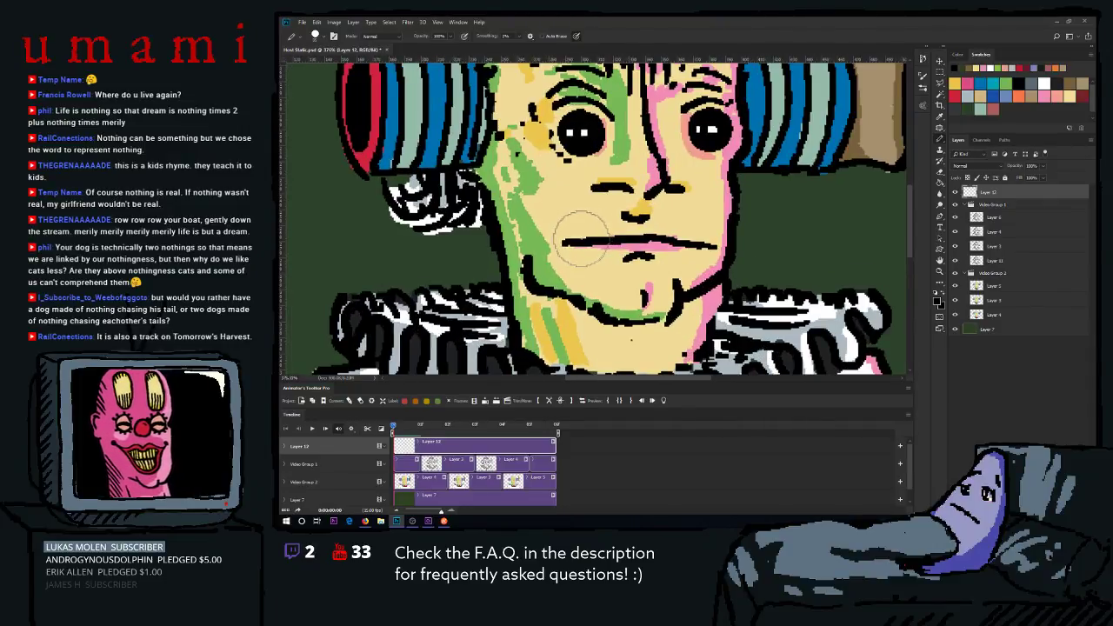
scroll(578, 242, up, 2)
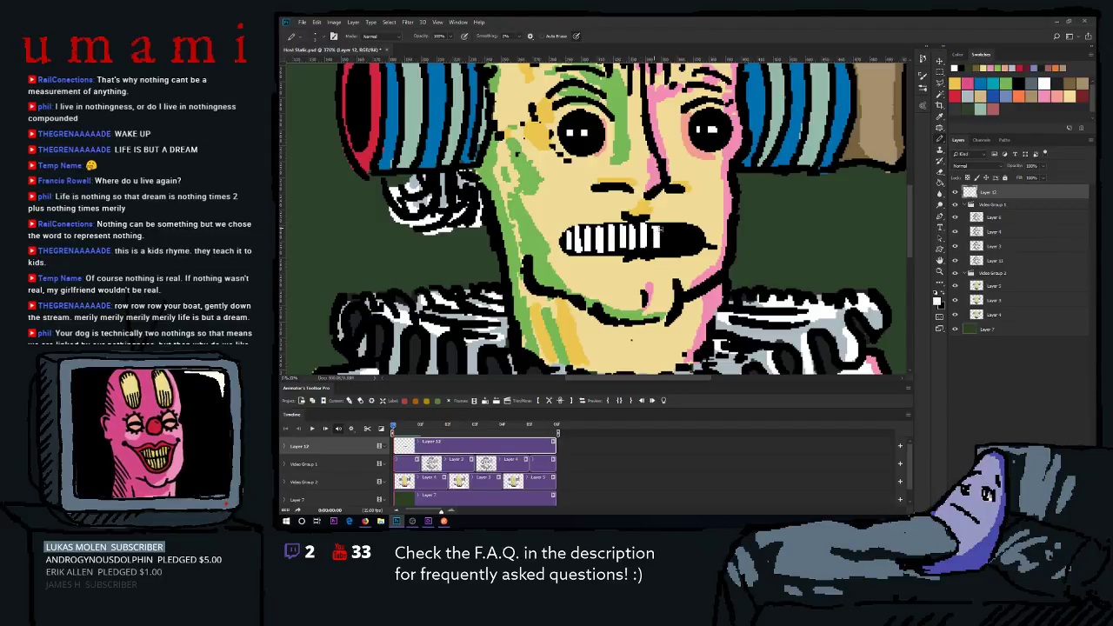
mouse_move(666, 228)
mouse_down()
mouse_move(665, 251)
mouse_move(700, 249)
mouse_up()
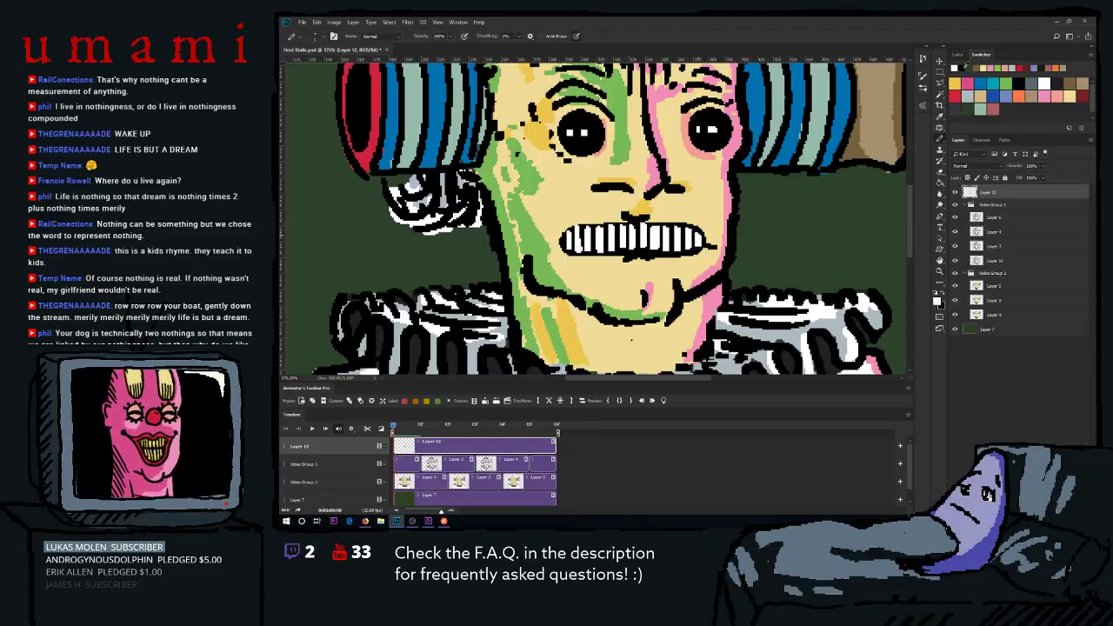
Paint black along the bottom of the mouth and add a row of small white lower teeth.
click(1022, 77)
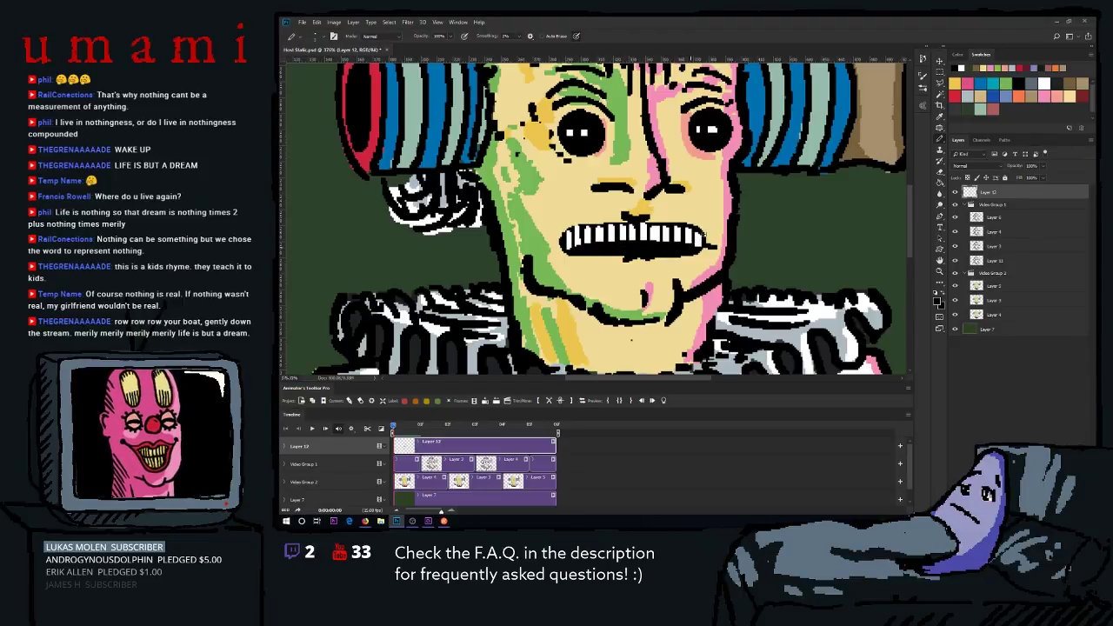
click(1045, 82)
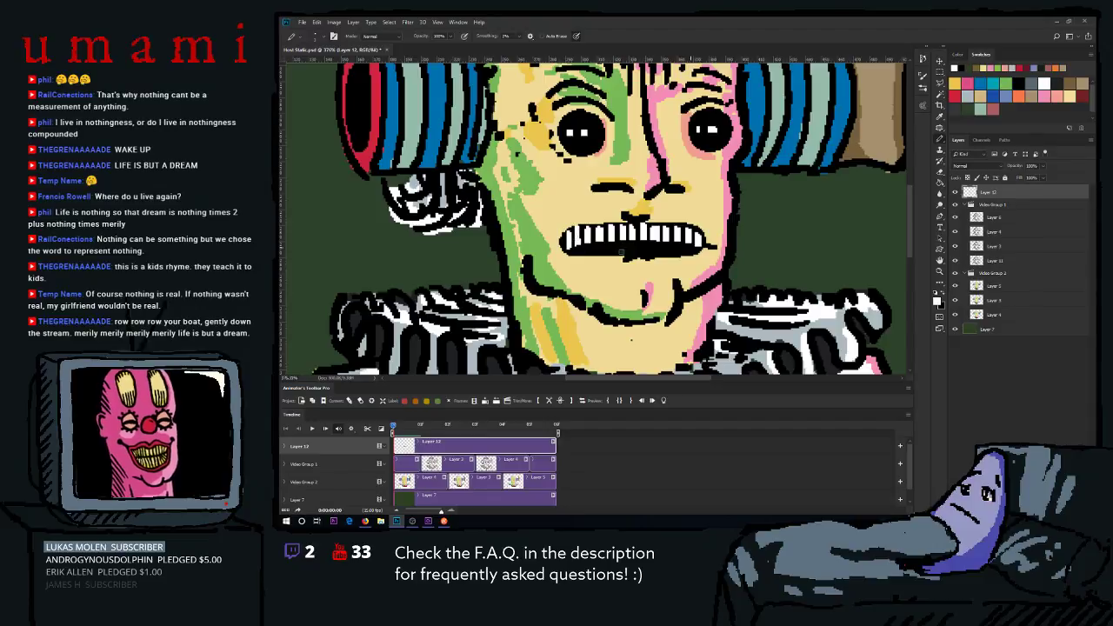
drag(632, 252, 677, 250)
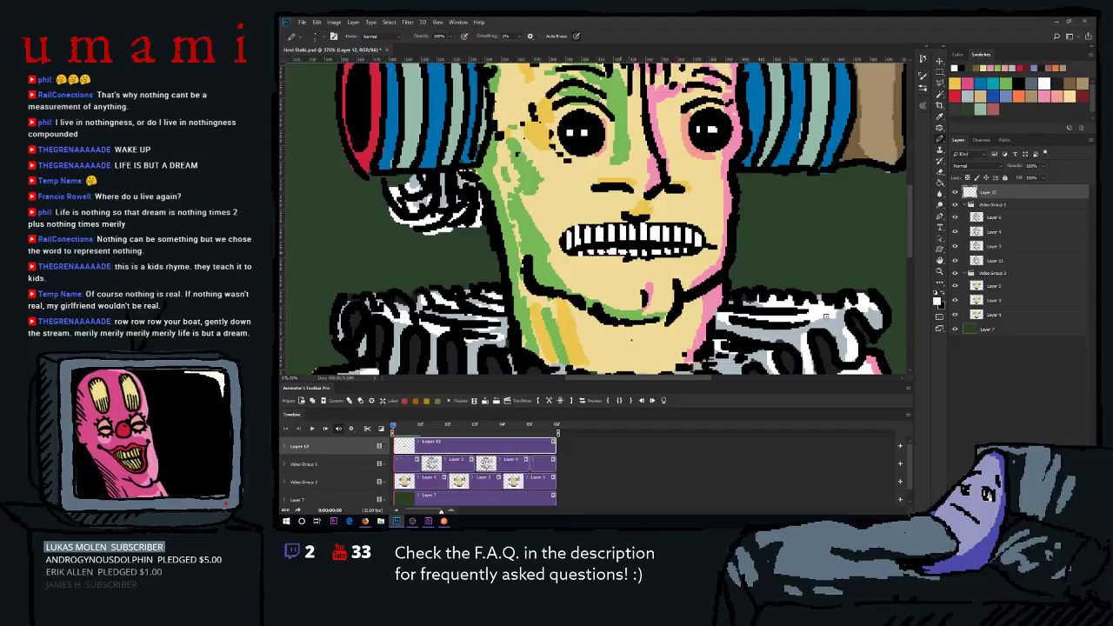
Toggle the mouth layer's visibility repeatedly to compare the open mouth with the closed lips, leaving the layer shown.
click(955, 192)
click(954, 192)
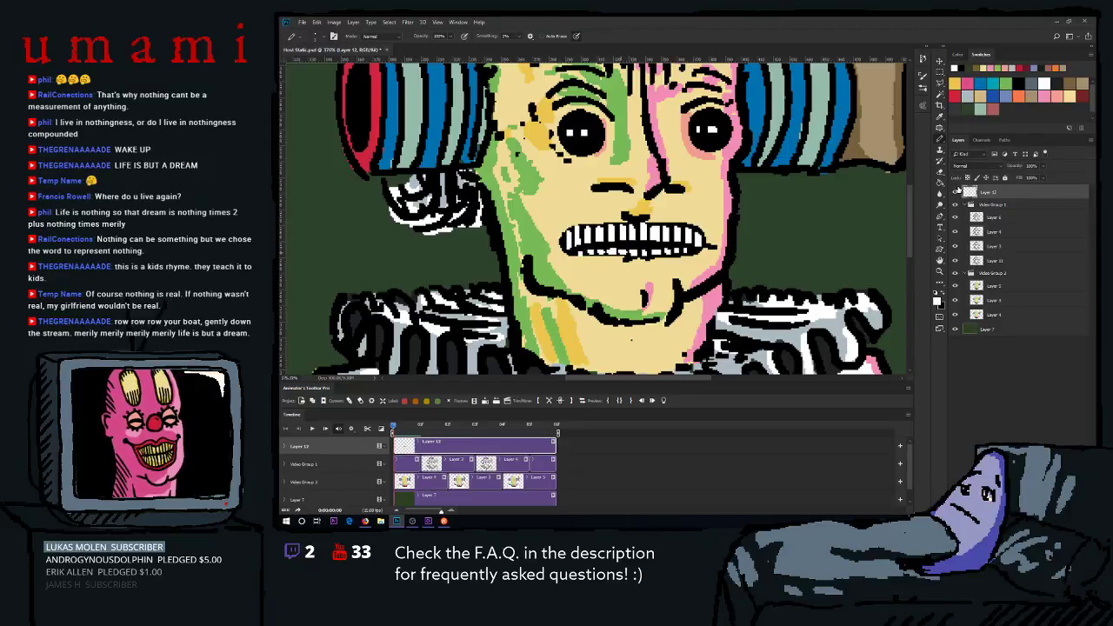
click(955, 192)
click(954, 192)
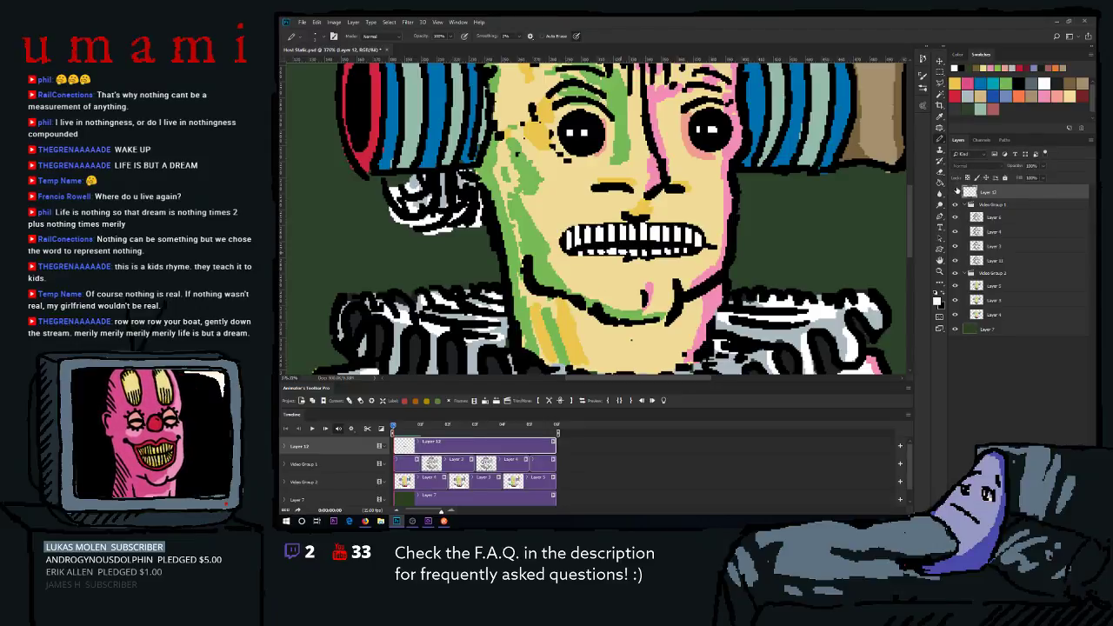
click(954, 192)
click(955, 192)
click(955, 193)
click(955, 192)
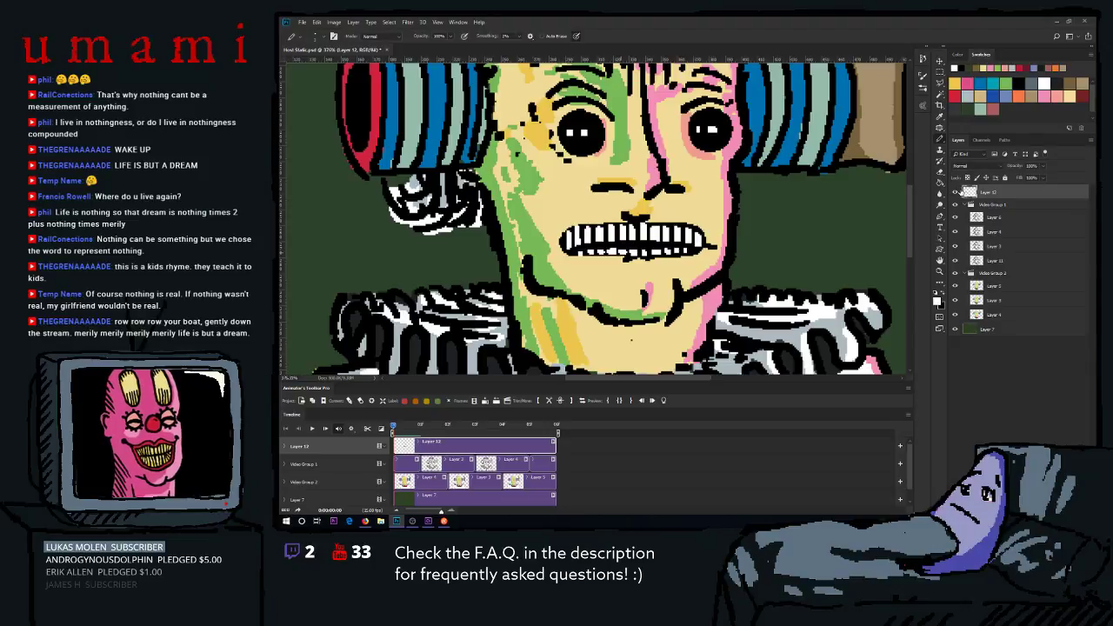
click(955, 192)
click(955, 192)
click(954, 192)
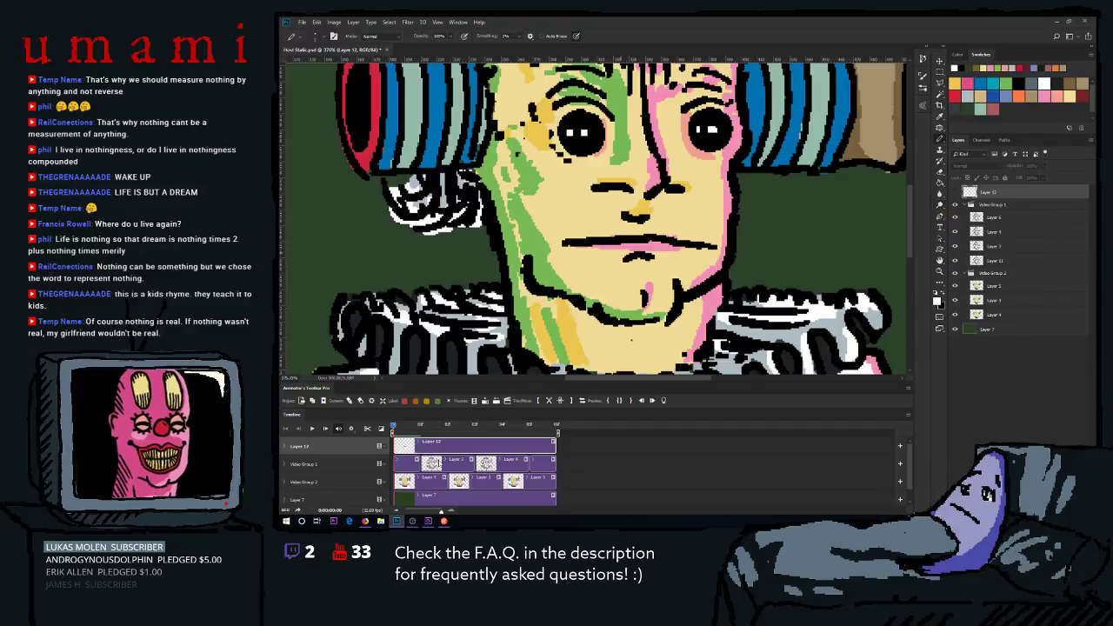
click(954, 193)
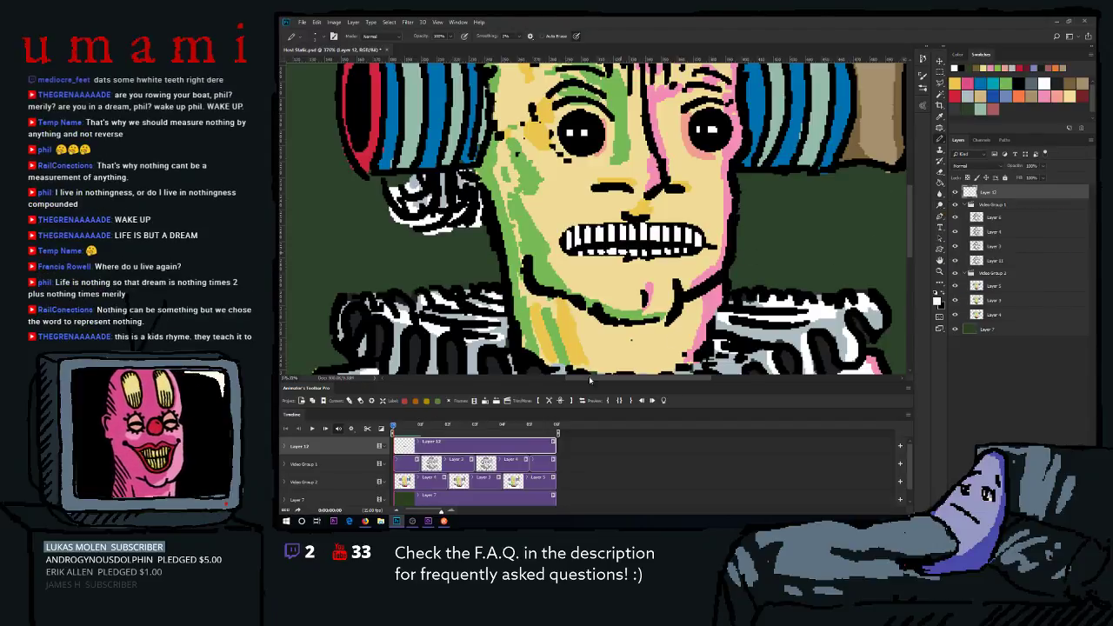
Split the mouth clip at frame 1, combine both pieces in one video group, and return to frame 0.
key(Right)
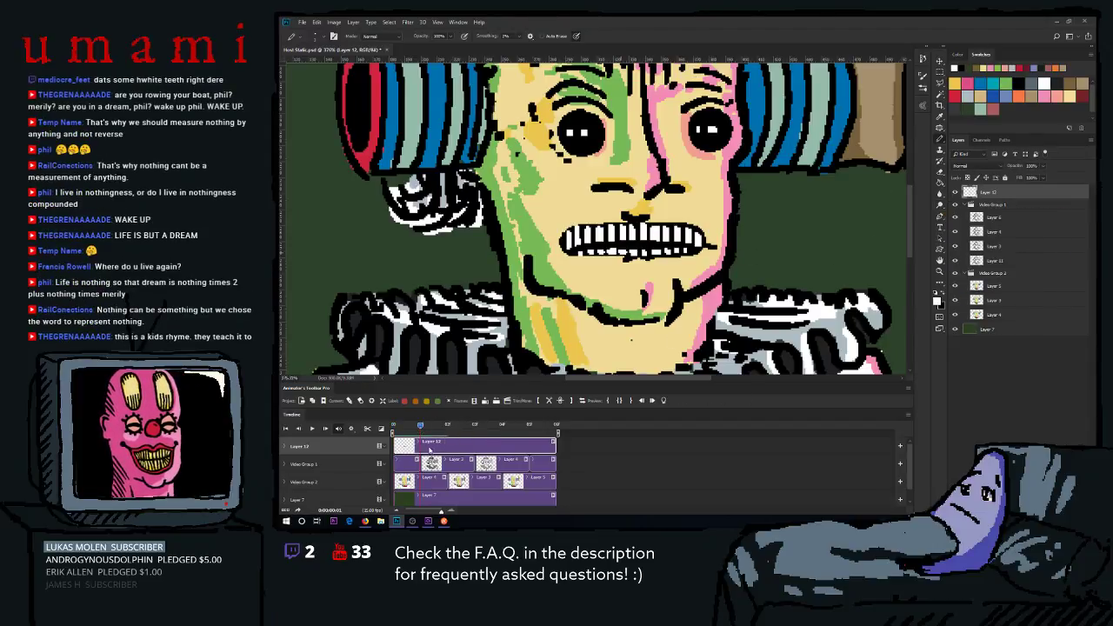
click(549, 400)
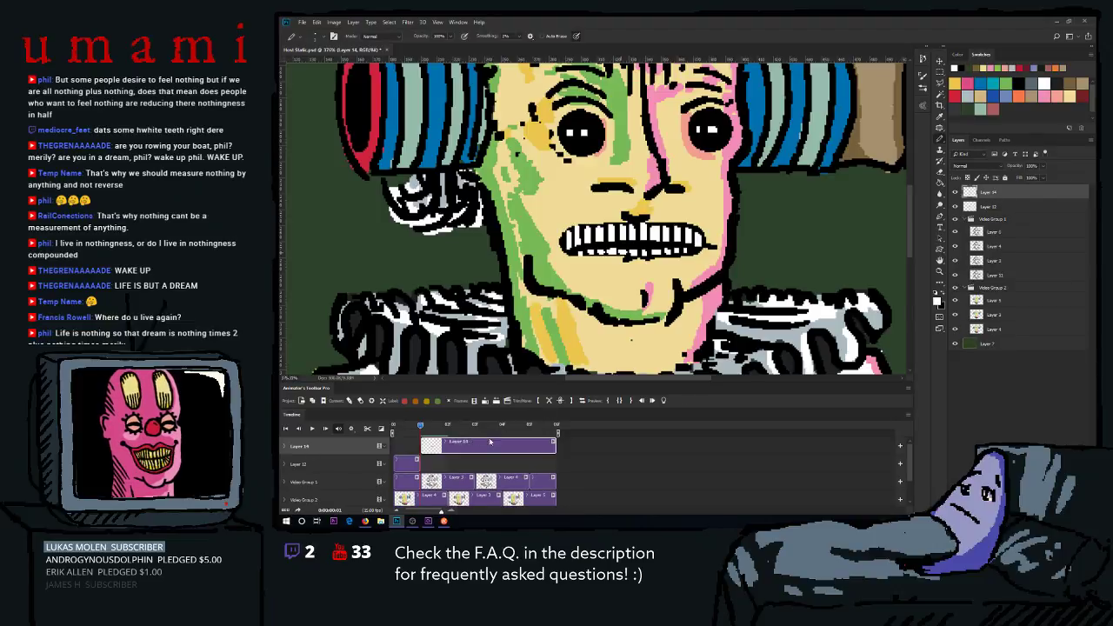
click(395, 427)
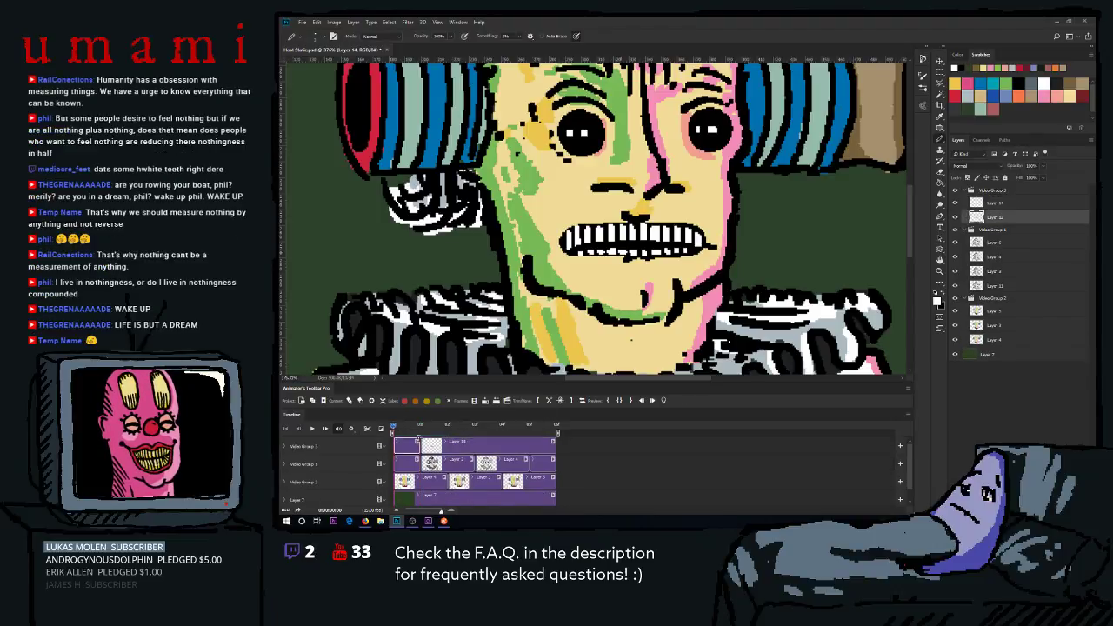
Narrow the mouth on the first mouth clip by erasing the tops of the upper teeth and the bottom of the lower teeth.
key(alt+[)
click(1017, 81)
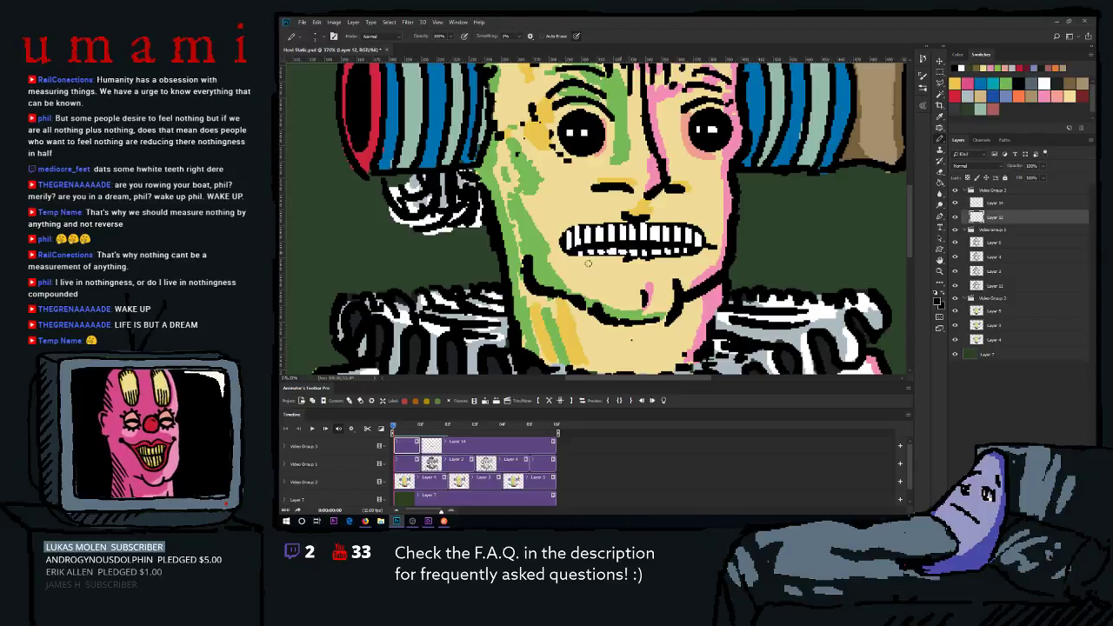
mouse_move(561, 226)
mouse_down()
mouse_move(699, 227)
mouse_move(608, 226)
mouse_move(728, 240)
mouse_up()
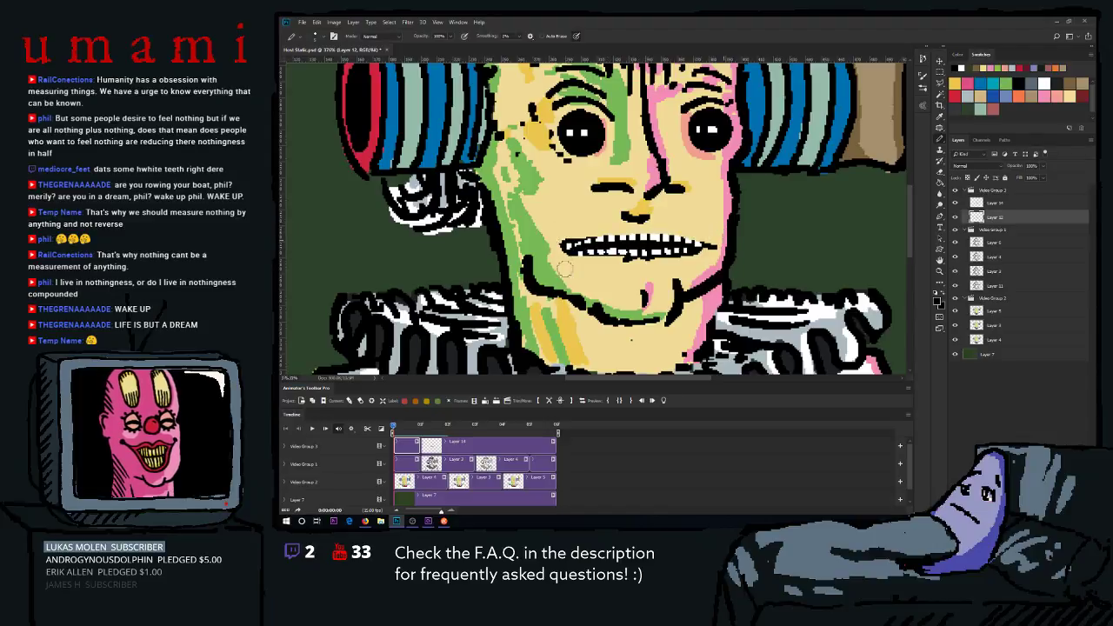
drag(565, 268, 626, 263)
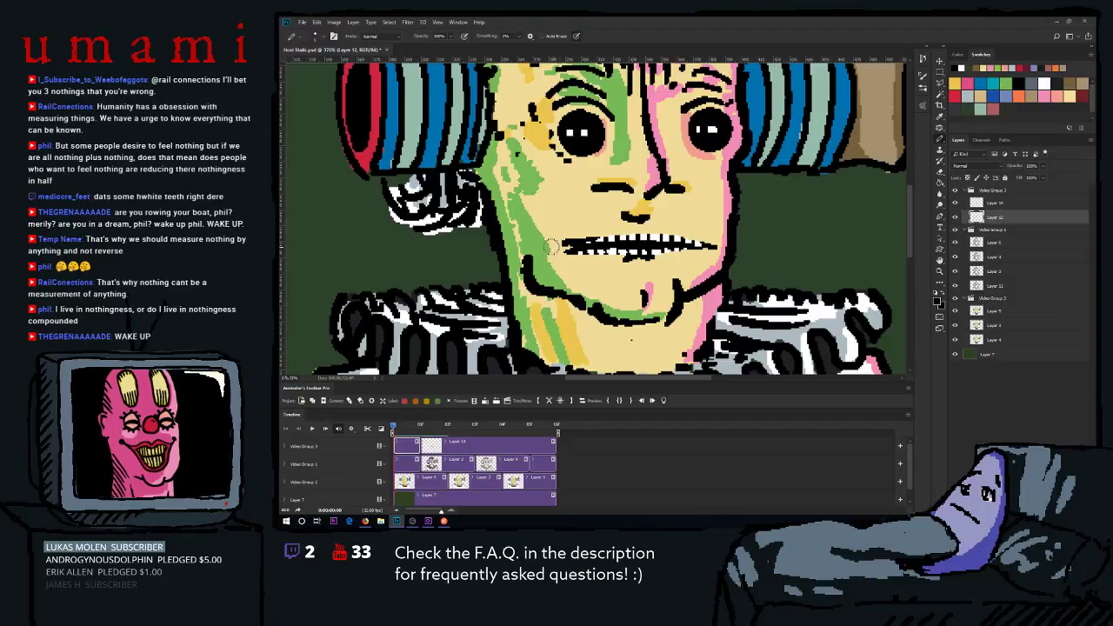
drag(576, 263, 626, 263)
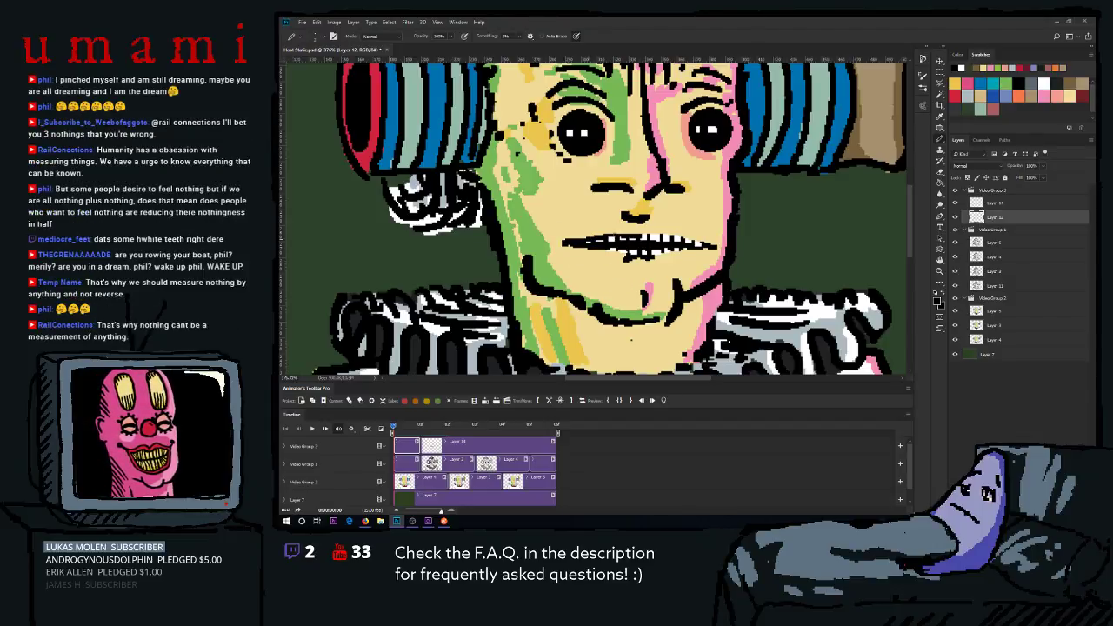
Redraw the narrowed mouth's outline in black with a curved upper lip line and a matching line under the lower teeth.
drag(593, 237, 699, 238)
key(ctrl+z)
drag(591, 237, 699, 239)
key(ctrl+z)
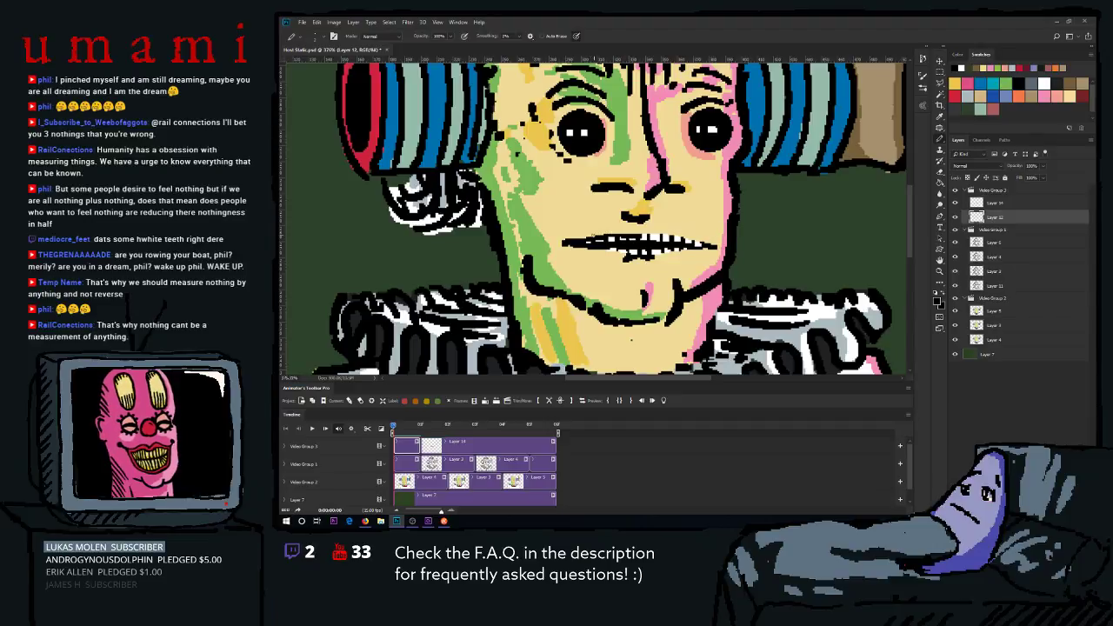
drag(586, 235, 707, 238)
key(ctrl+z)
drag(583, 236, 708, 239)
drag(629, 250, 664, 256)
key(ctrl+z)
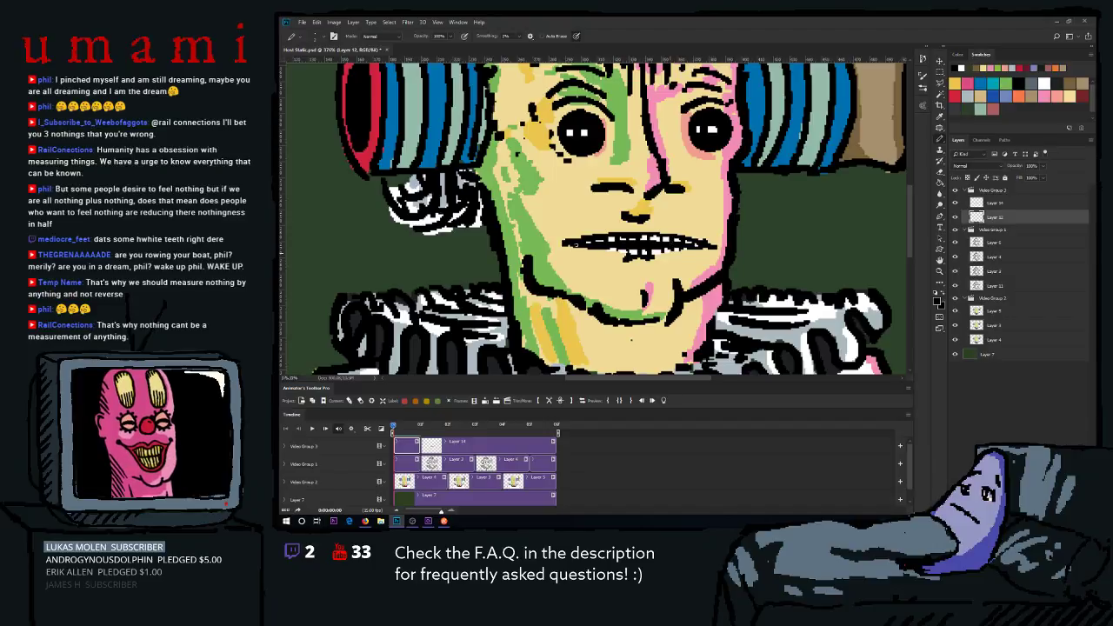
drag(580, 252, 670, 259)
drag(604, 251, 690, 252)
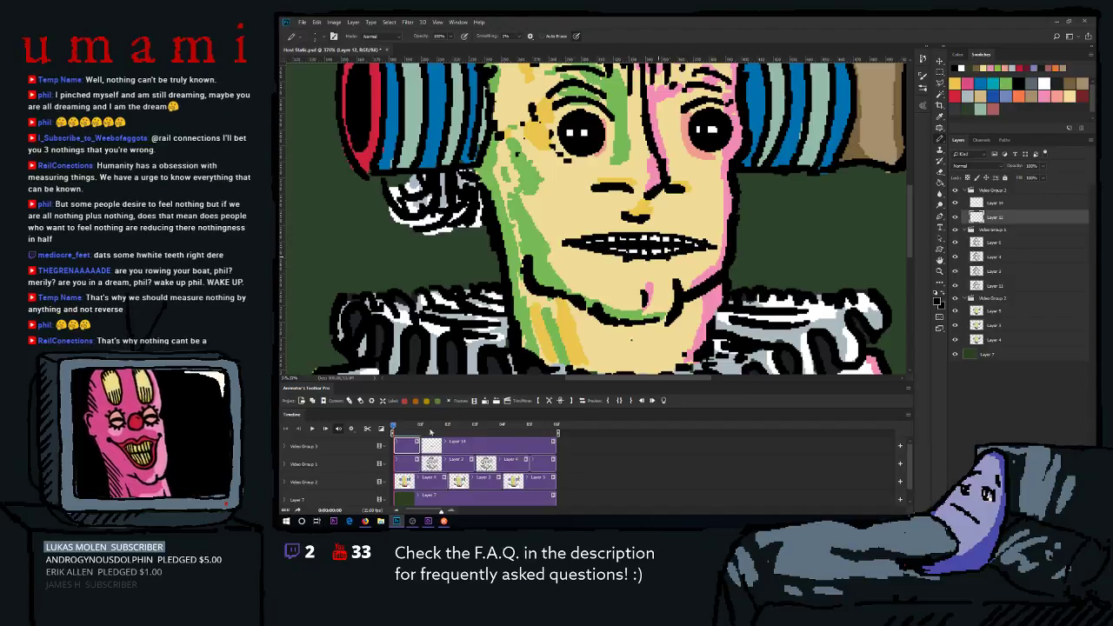
Shift both mouth clips one frame later on the timeline and select the narrow-mouth clip at frame 1.
click(406, 447)
drag(406, 447, 433, 447)
click(419, 428)
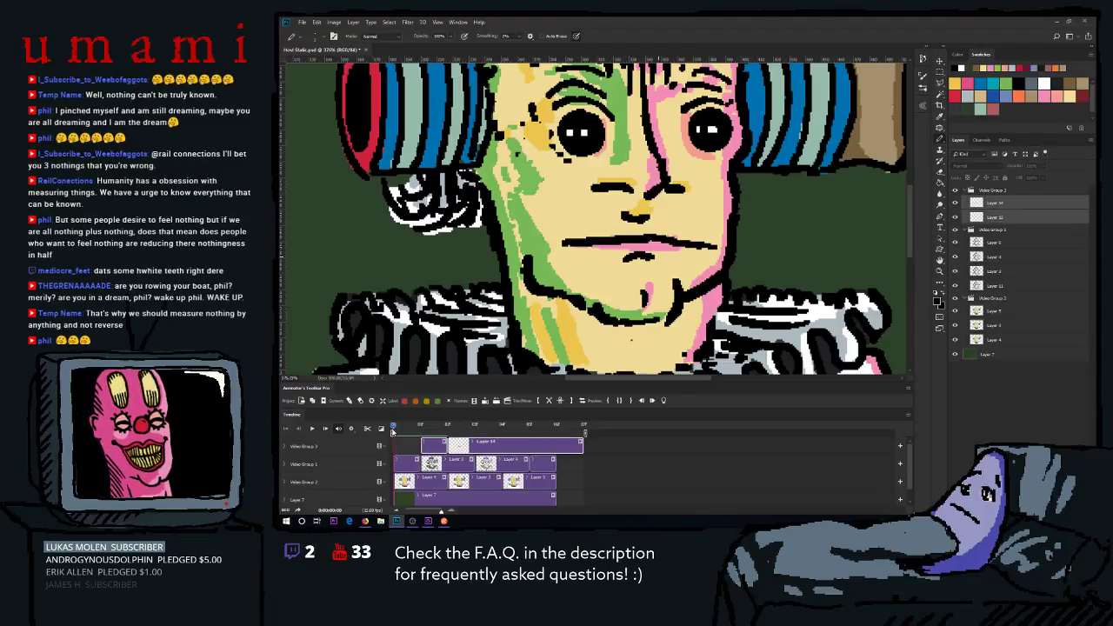
click(441, 447)
click(438, 446)
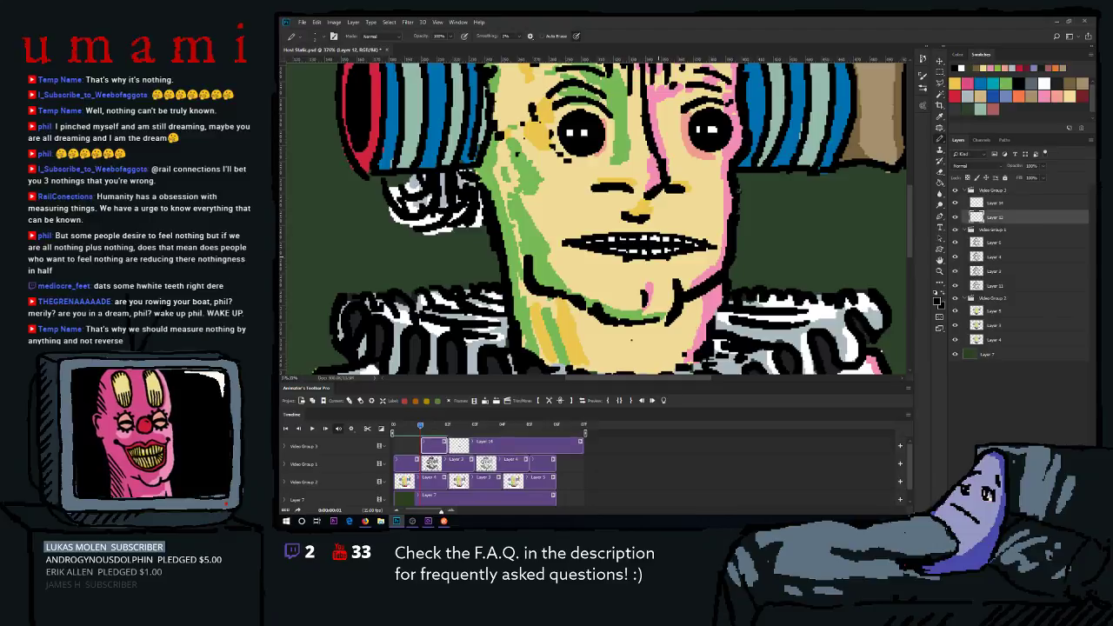
Paint a pink lower lip beneath the narrow mouth at frame 1.
click(1044, 96)
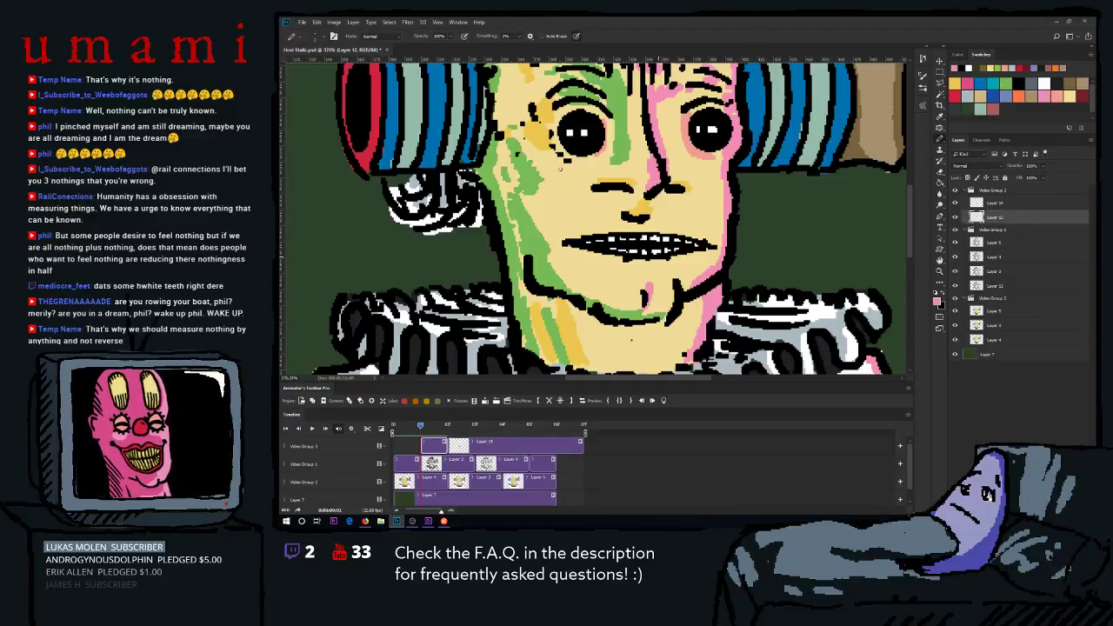
drag(599, 254, 683, 261)
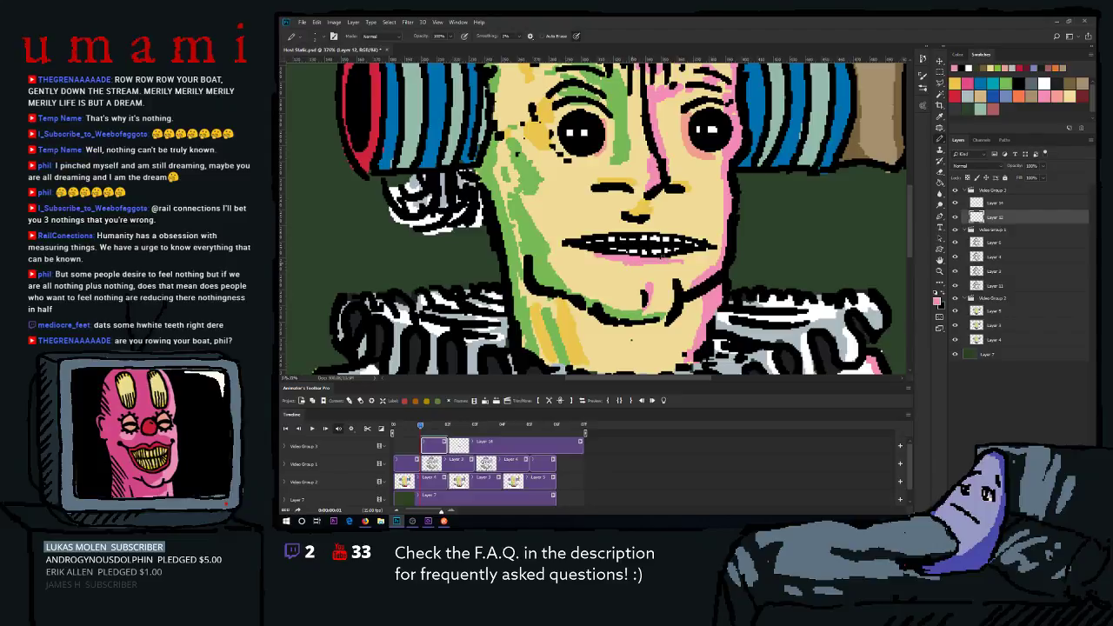
click(659, 250)
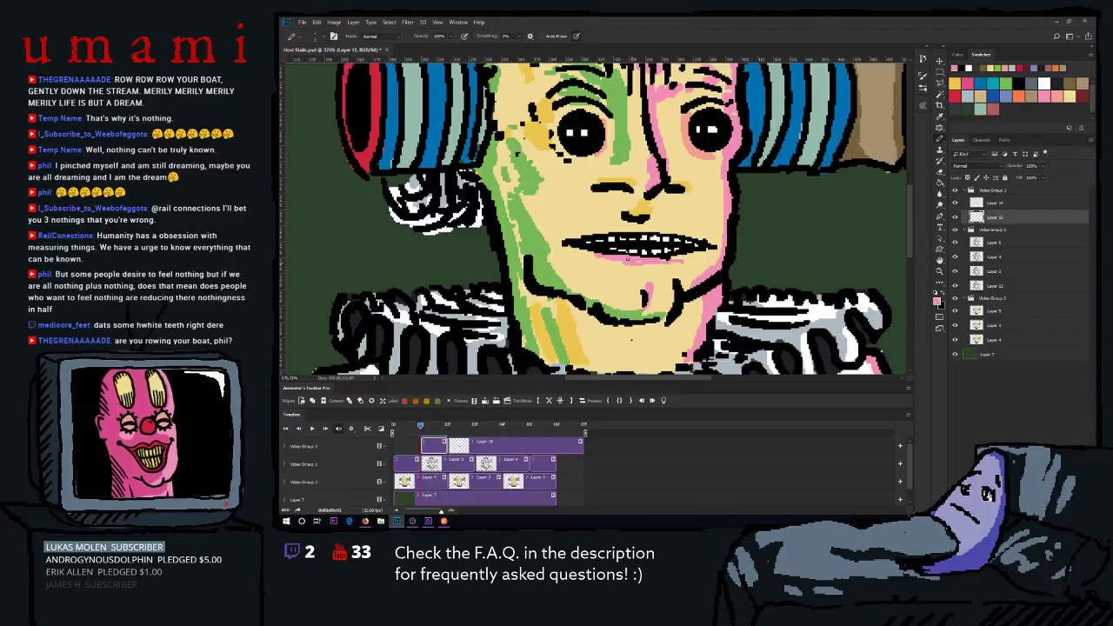
key(ctrl+z)
drag(629, 261, 678, 261)
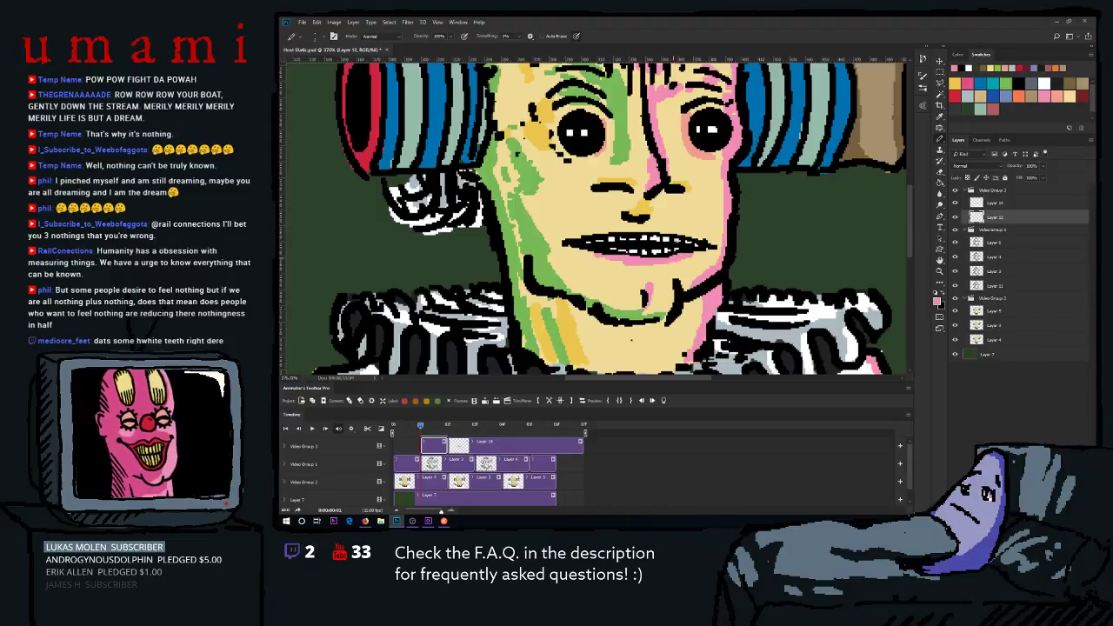
drag(611, 233, 671, 234)
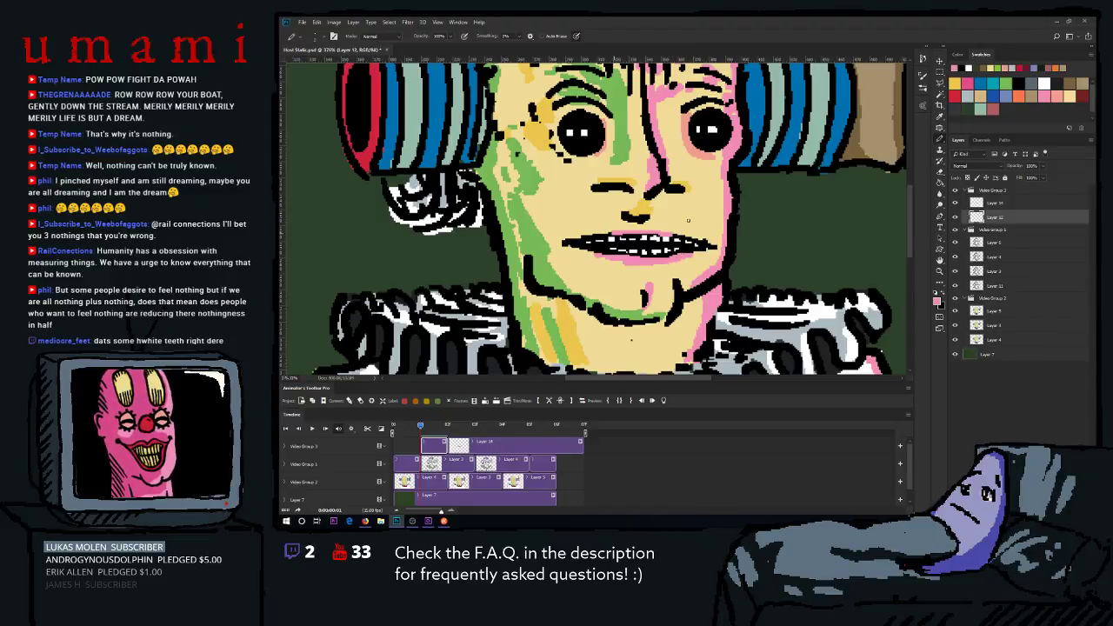
Sample black from the drawing and touch up the dark line along the bottom of the narrow mouth.
alt+click(615, 229)
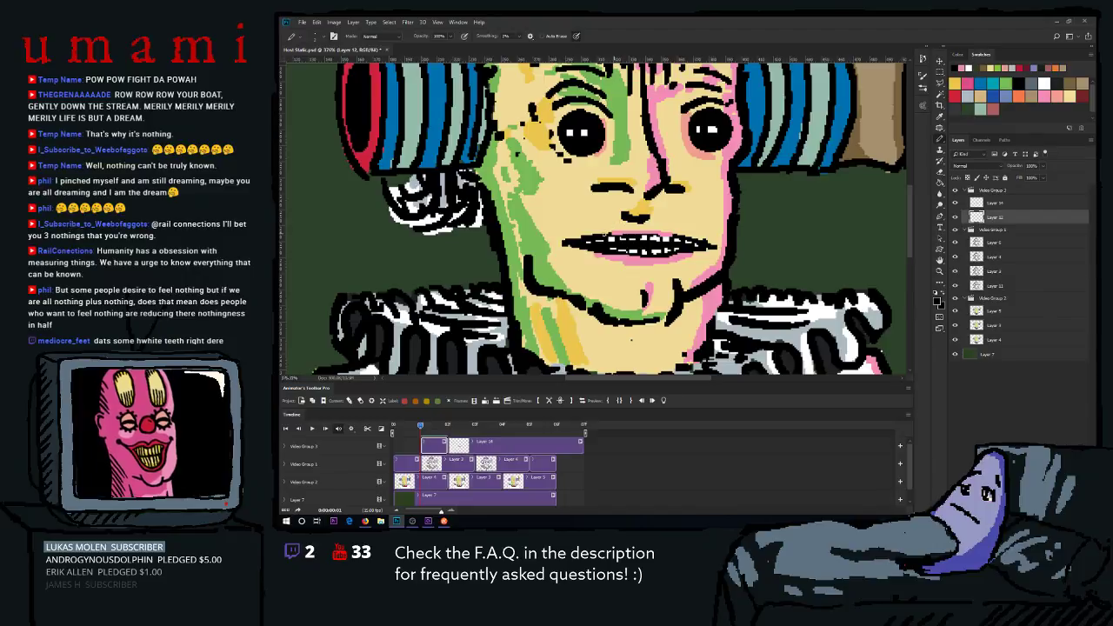
drag(612, 233, 675, 233)
key(ctrl+z)
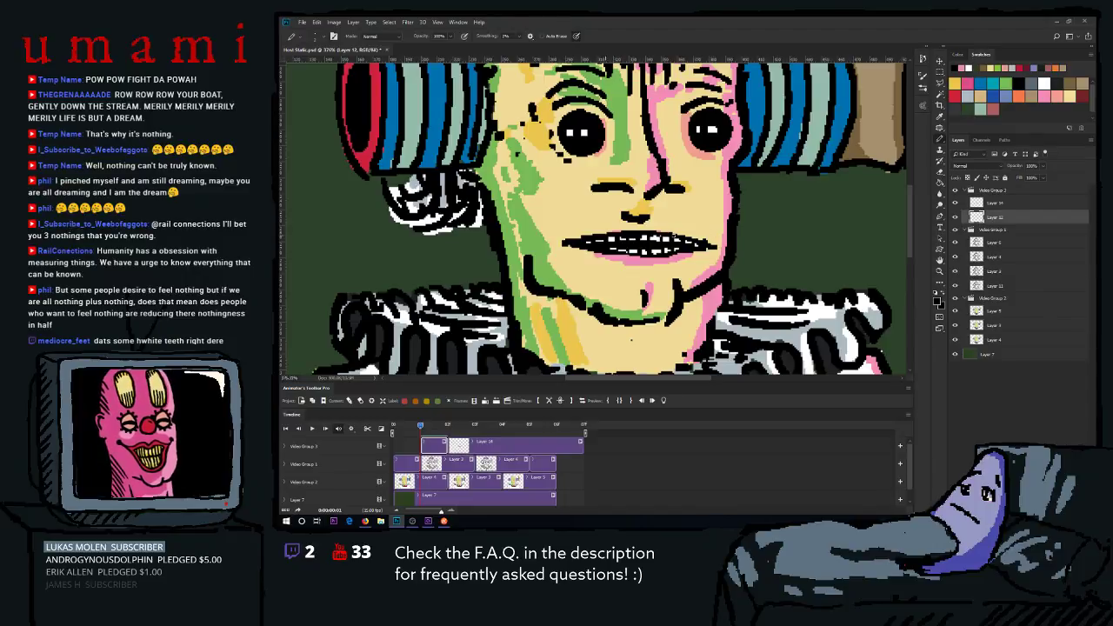
drag(603, 253, 692, 251)
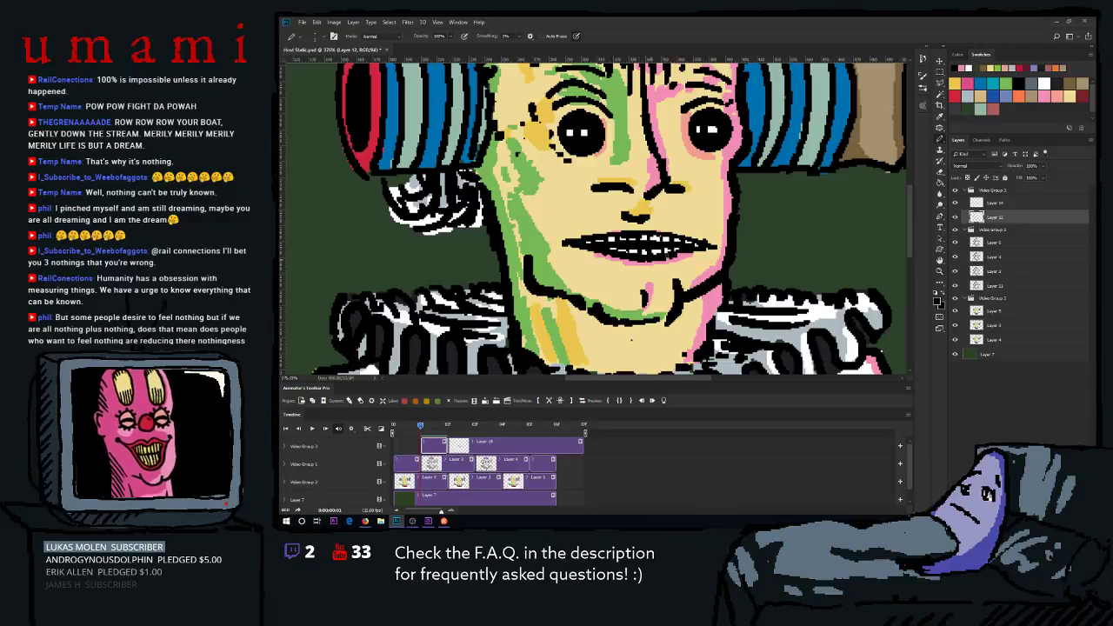
mouse_move(421, 426)
mouse_down()
mouse_move(402, 429)
mouse_move(421, 429)
mouse_up()
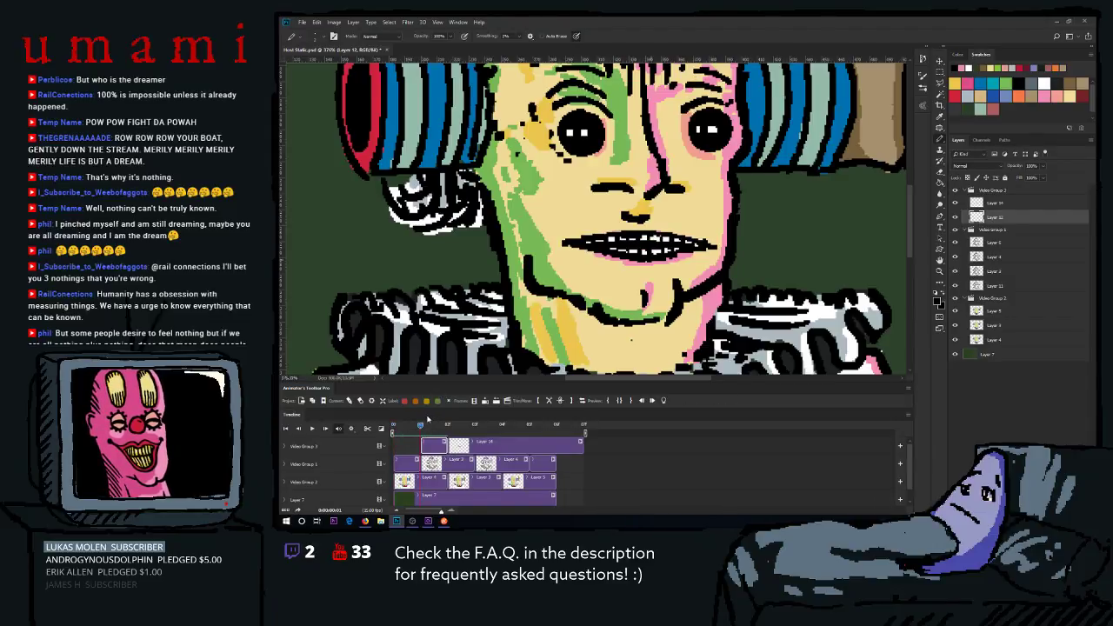
Split the wide-mouth clip at frame 3 and select the one-frame piece at frame 2.
click(474, 427)
click(476, 442)
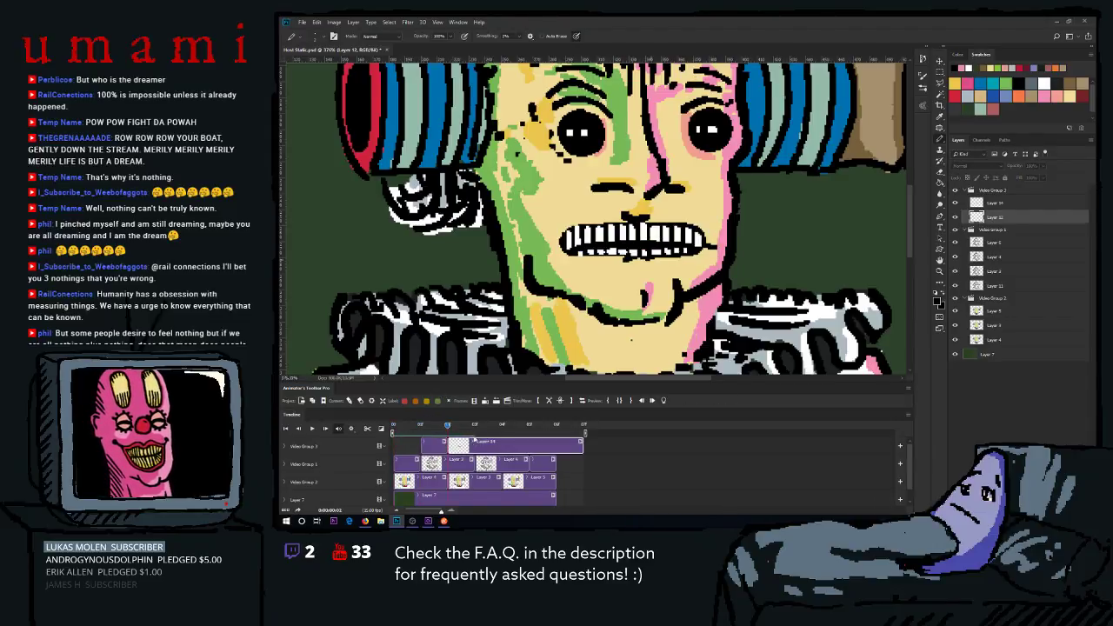
click(557, 400)
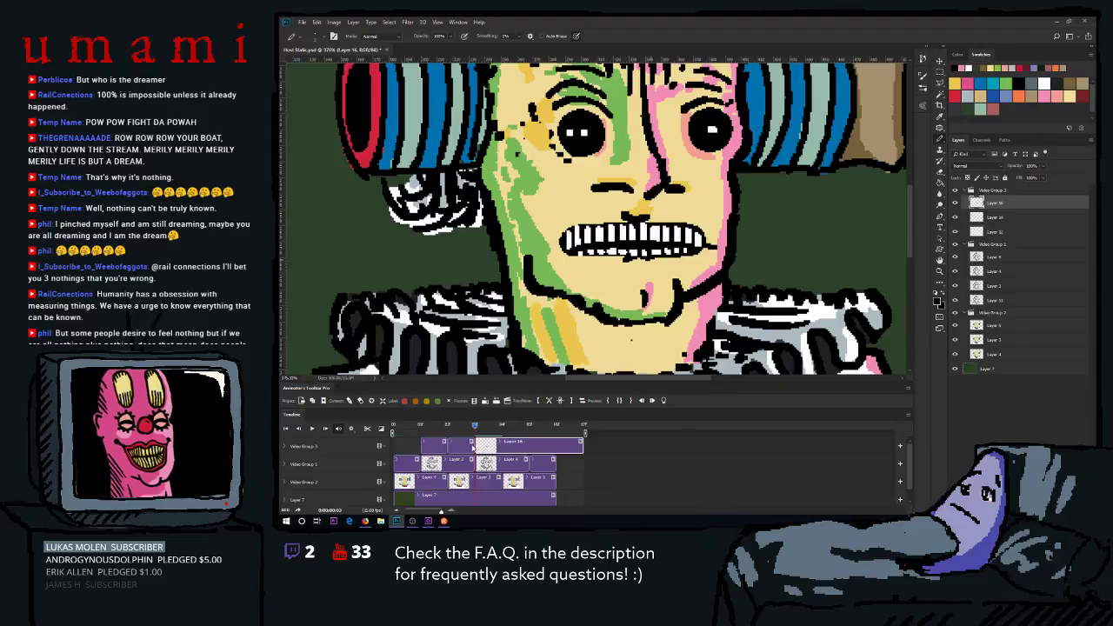
click(452, 443)
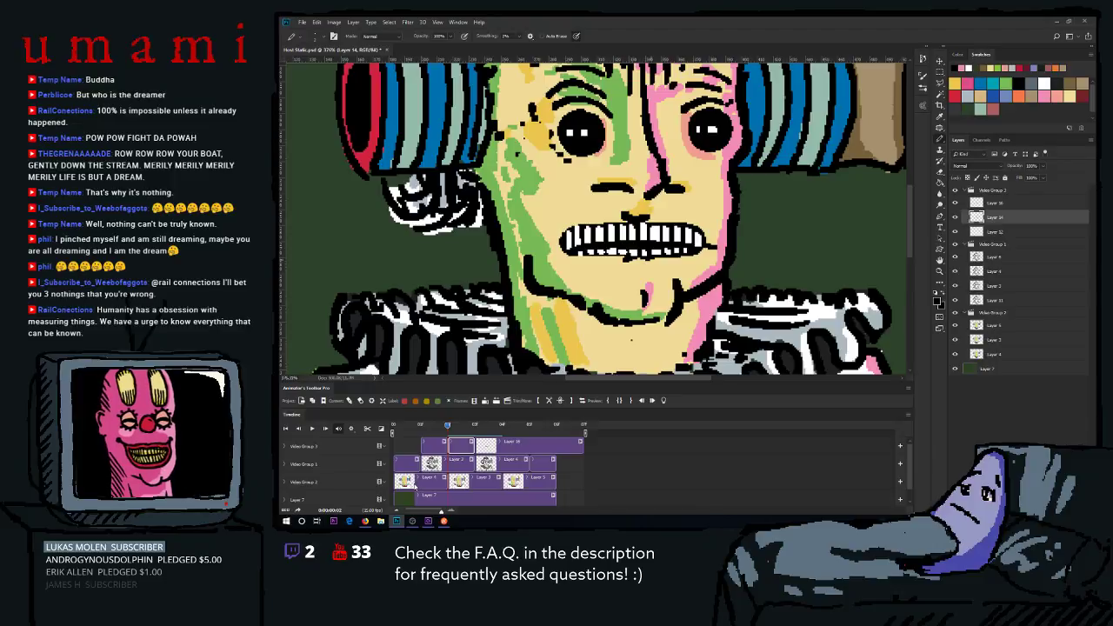
Shorten the upper teeth at frame 2 by erasing their tops with onion skins as a guide, and turn onion skins off.
click(663, 400)
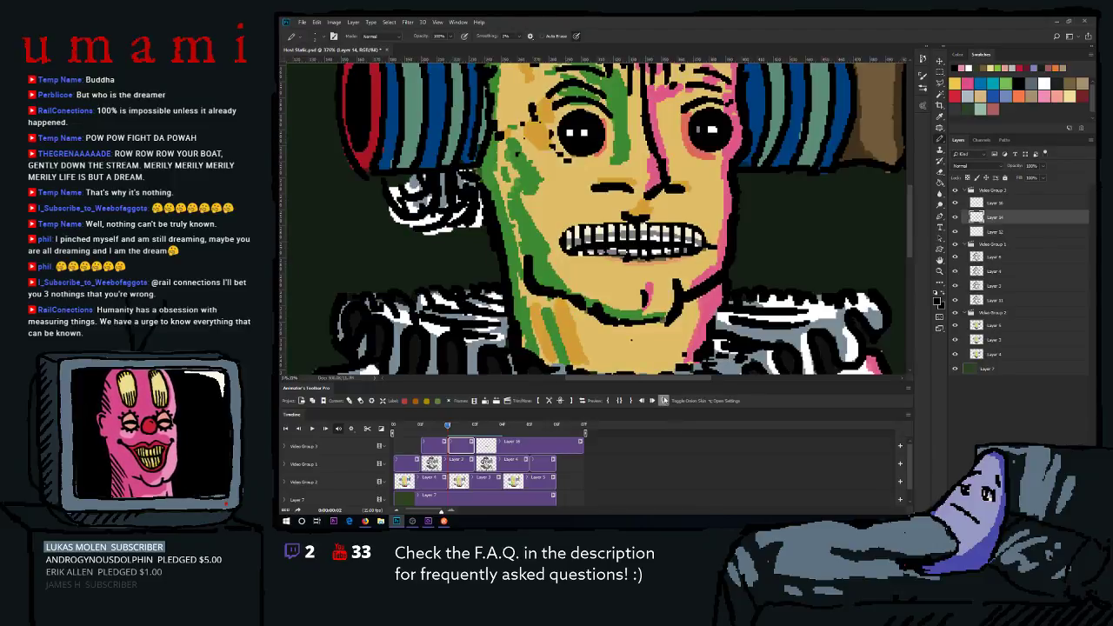
key(Right)
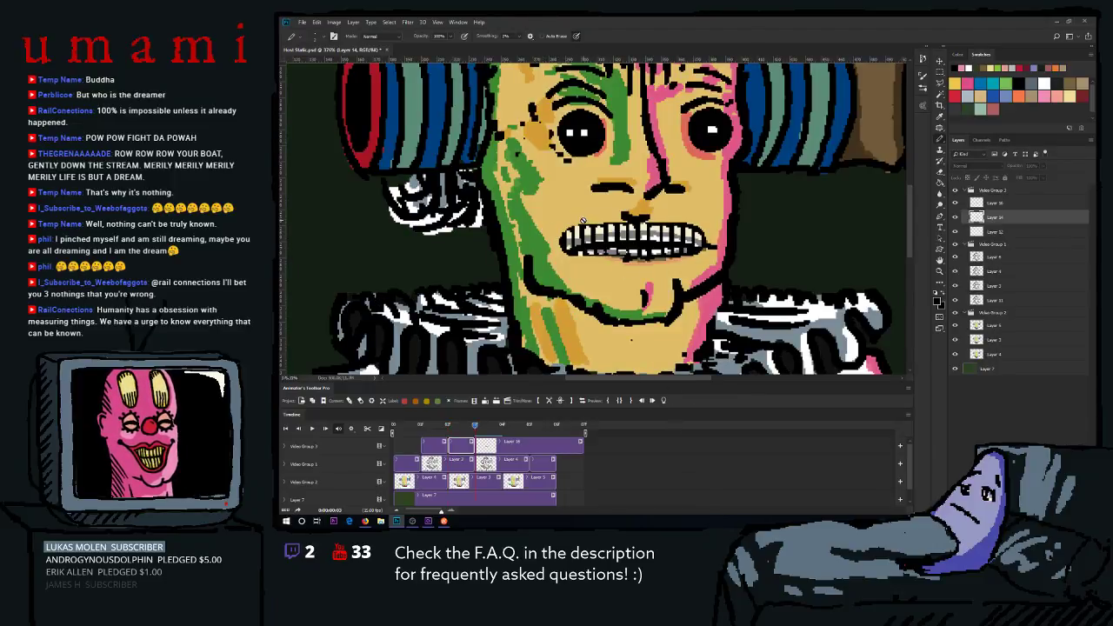
click(448, 427)
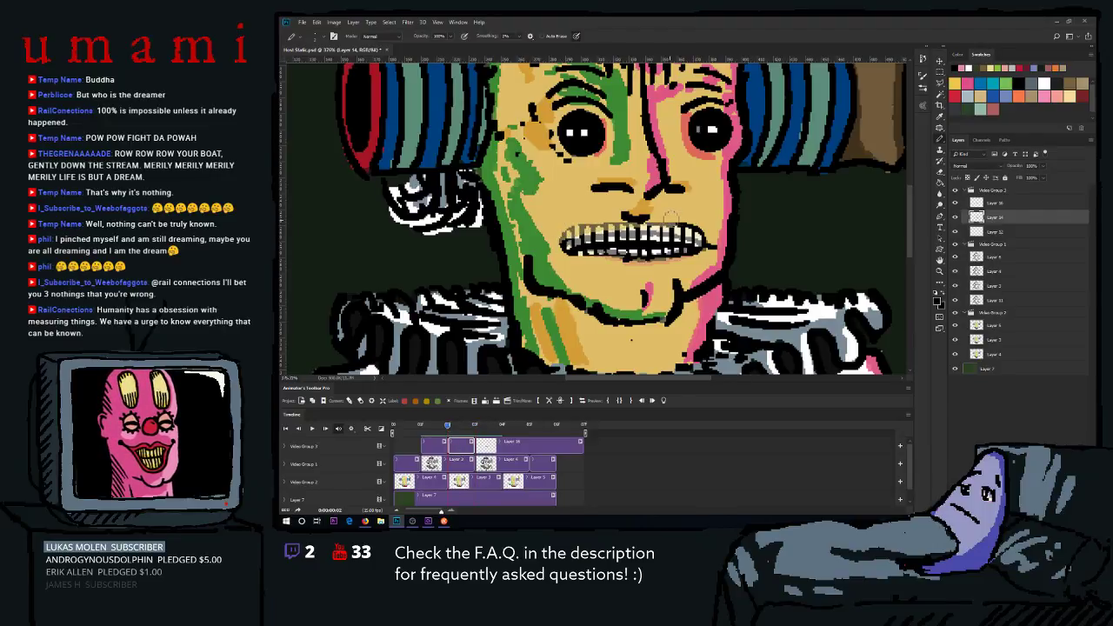
click(664, 400)
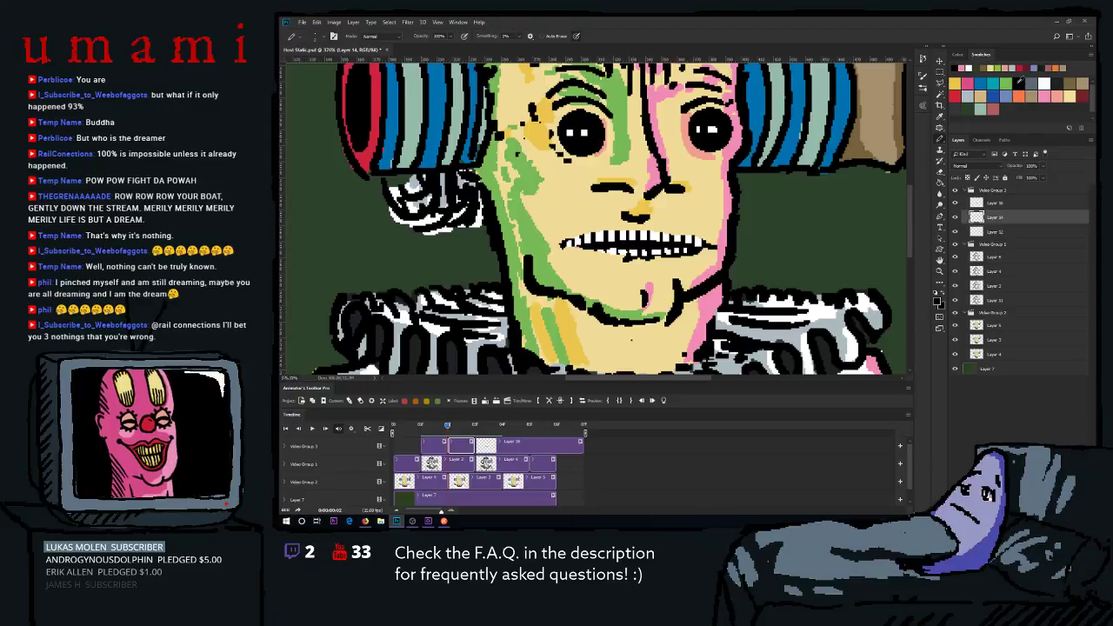
Redraw the half-open mouth at frame 2 with a curved black upper outline and a black line under the lower teeth.
drag(565, 244, 649, 231)
drag(568, 241, 666, 229)
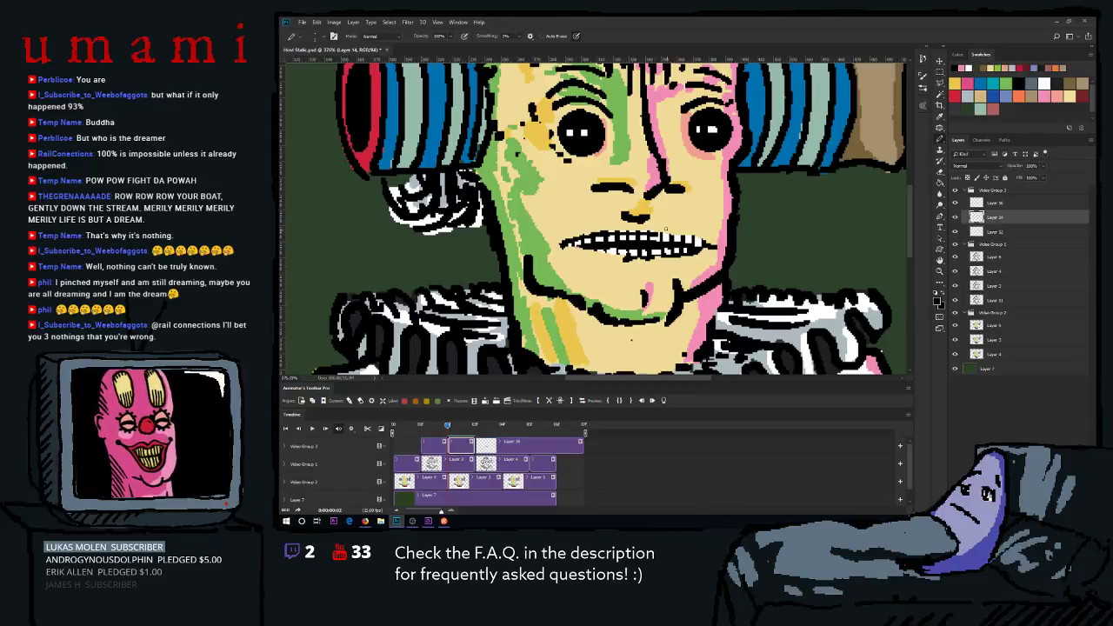
mouse_move(579, 234)
mouse_down()
mouse_move(689, 232)
mouse_move(679, 235)
mouse_up()
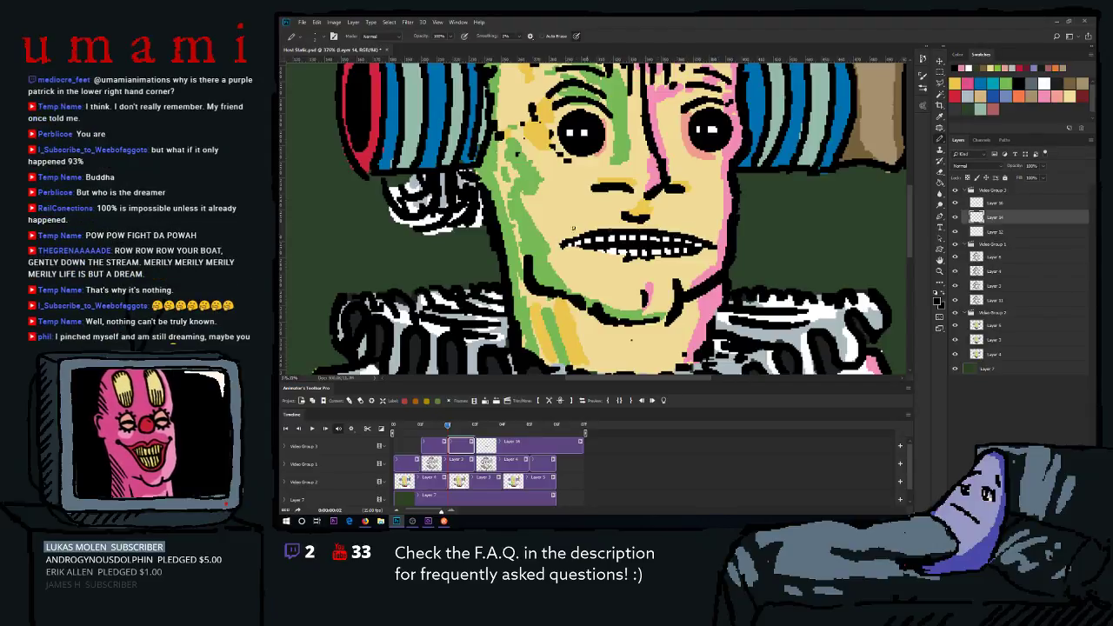
drag(565, 252, 688, 255)
key(ctrl+z)
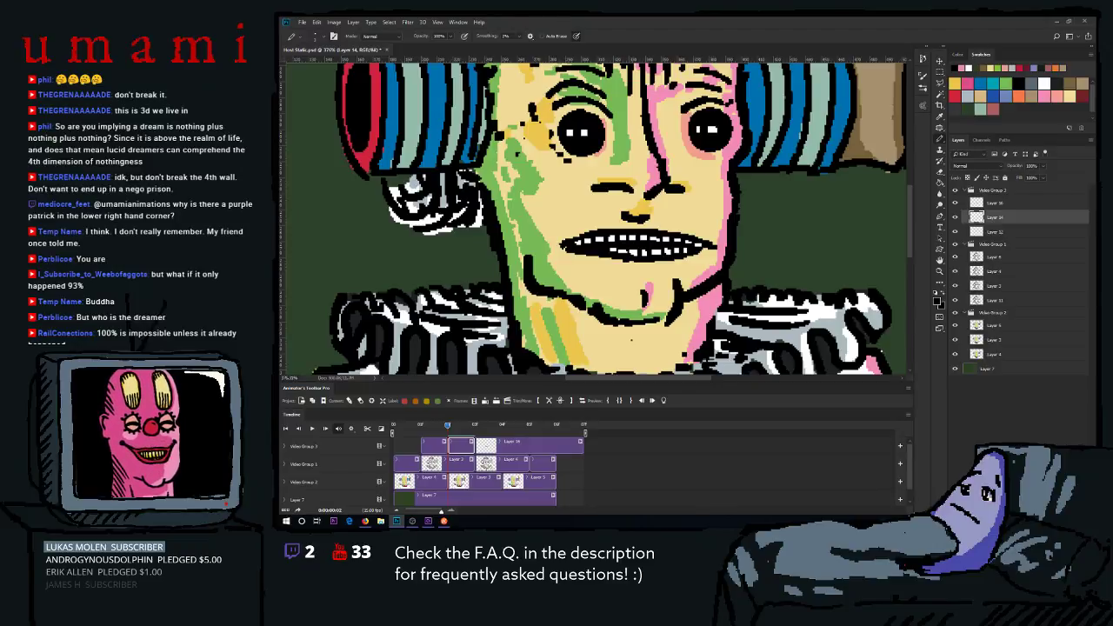
key(alt+Tab)
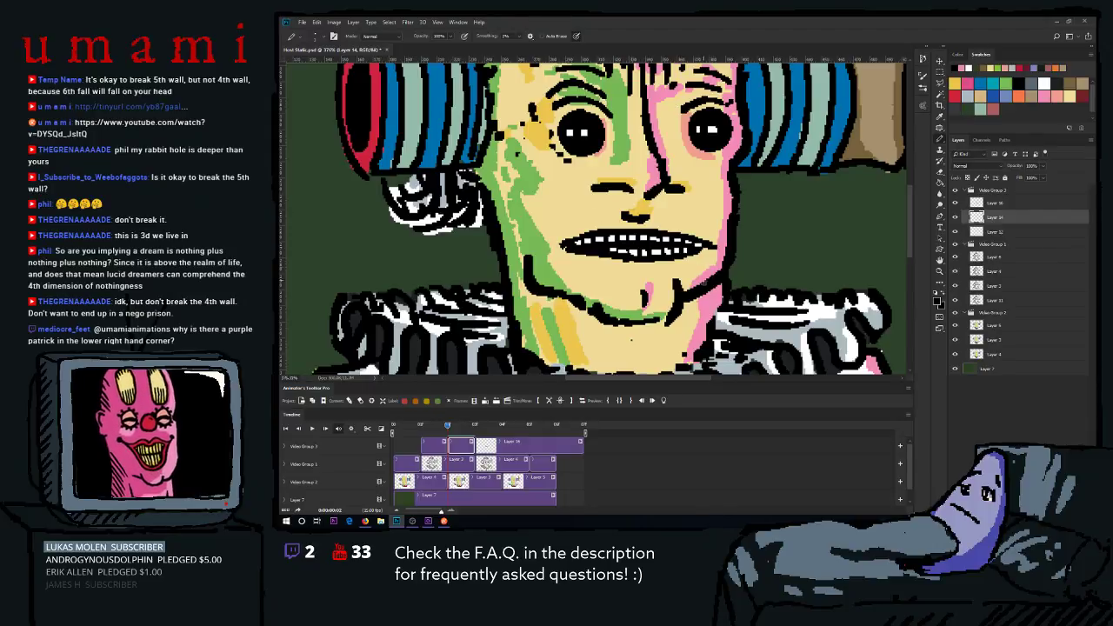
right_click(493, 434)
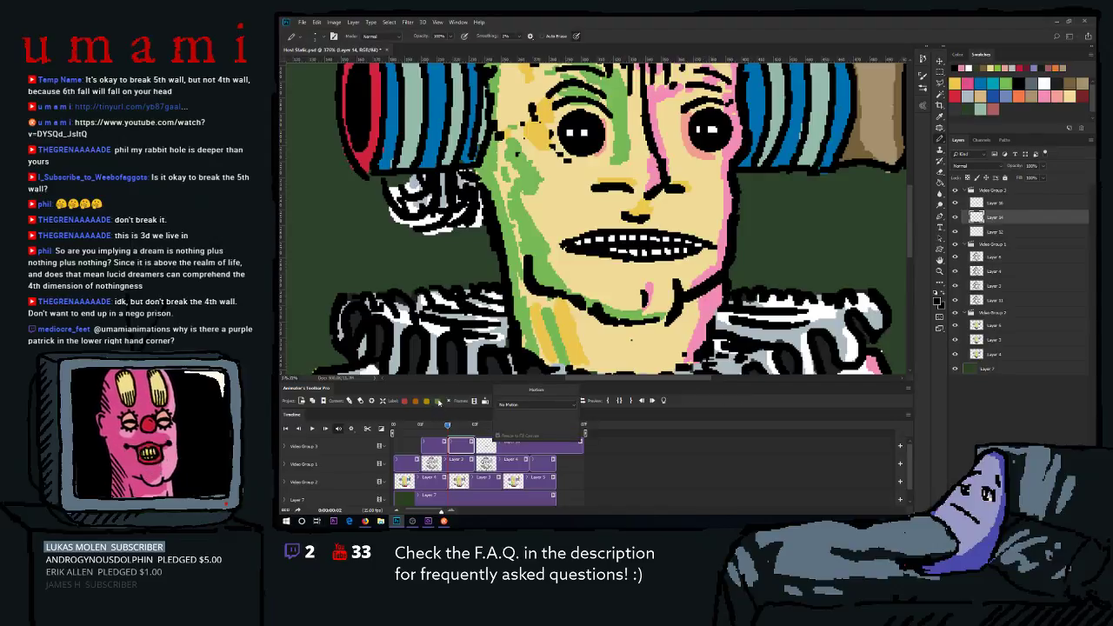
mouse_move(448, 426)
mouse_down()
mouse_move(421, 433)
mouse_move(448, 442)
mouse_move(398, 450)
mouse_move(448, 447)
mouse_up()
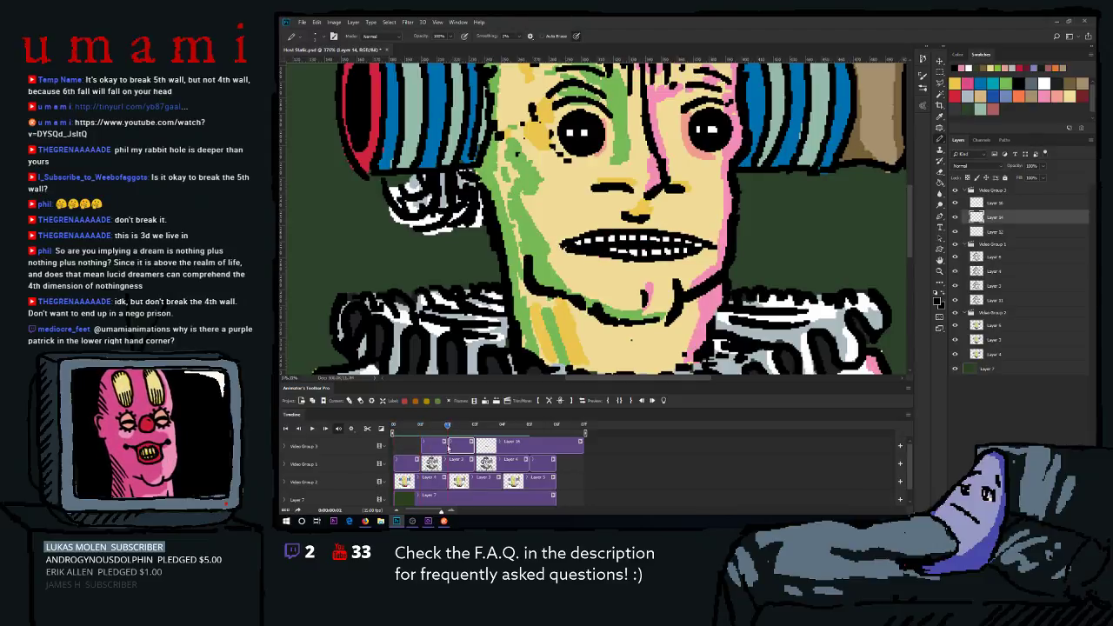
Paint a pink lower lip under the half-open mouth at frame 2 and scrub back to compare it with the previous frames.
click(956, 69)
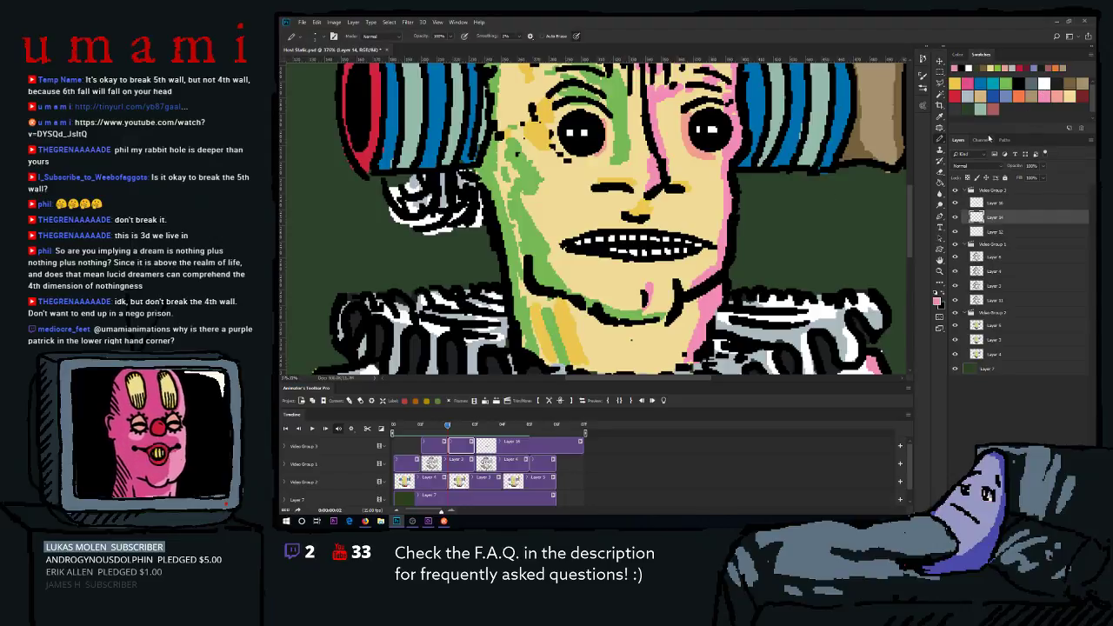
drag(598, 258, 653, 258)
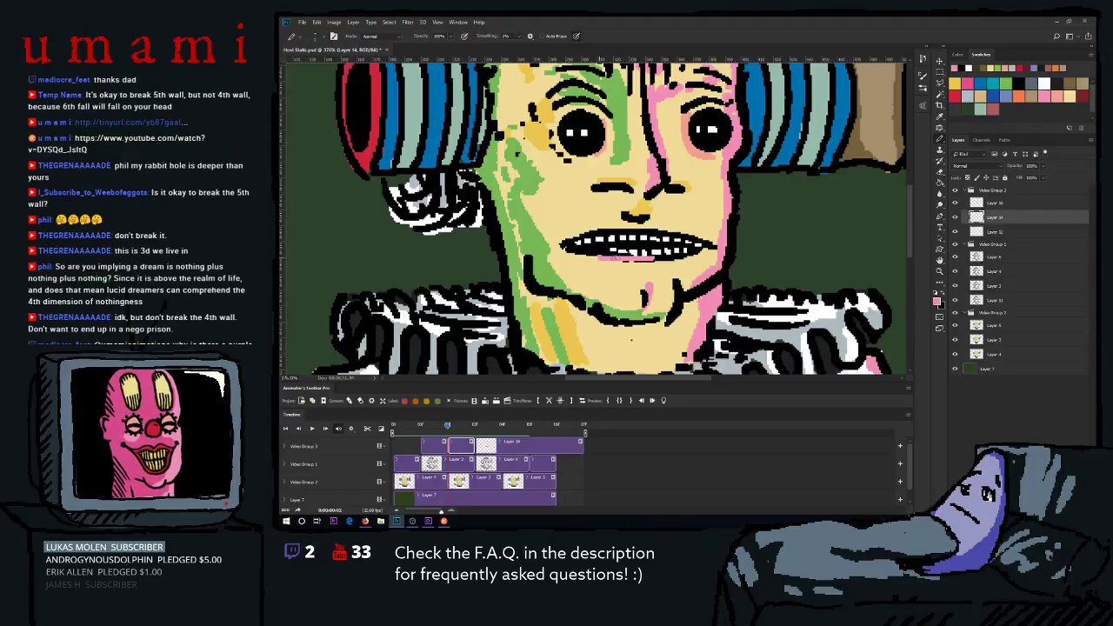
key(ctrl+z)
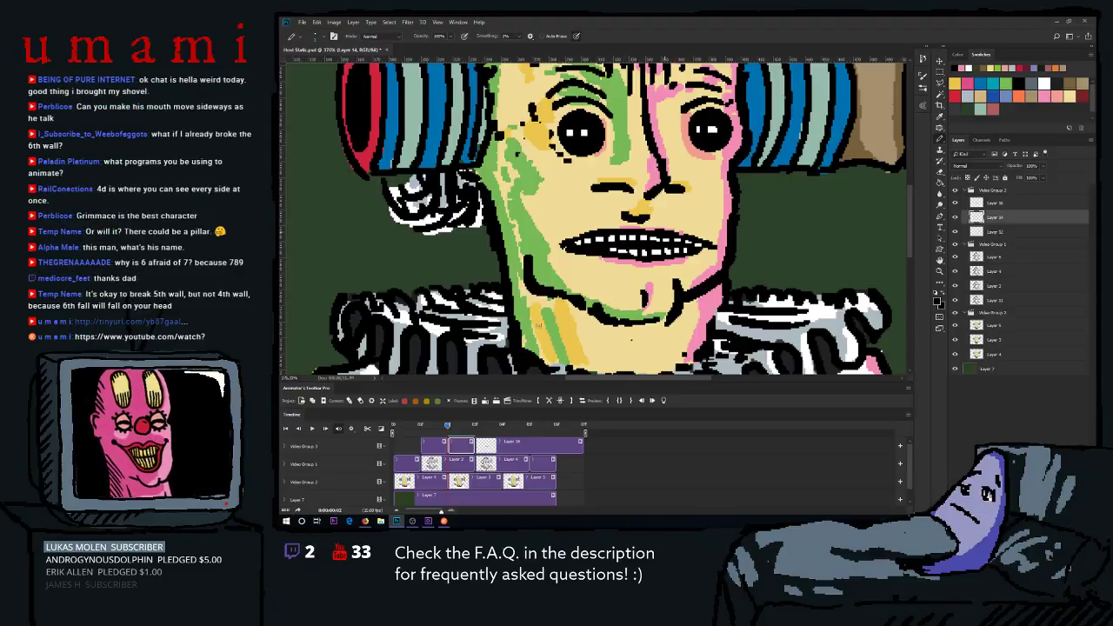
drag(446, 426, 442, 427)
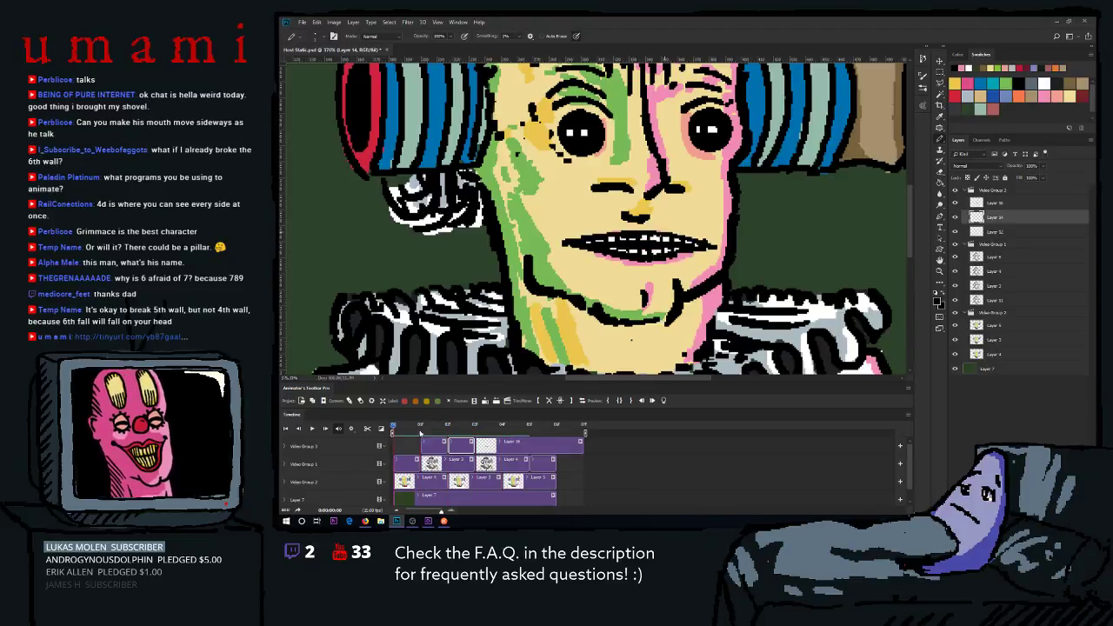
Review the mouth frames from the start and redraw the mouth at frame 3 narrower and rounder, with skin-coloured corners, black outline and pink lip.
click(402, 426)
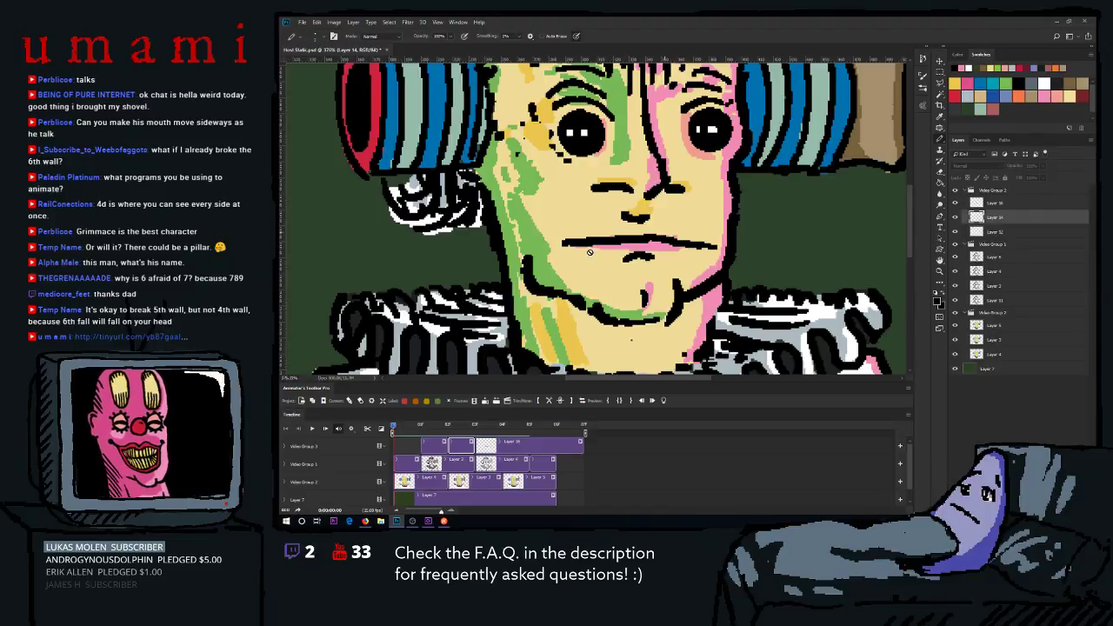
scroll(590, 251, down, 4)
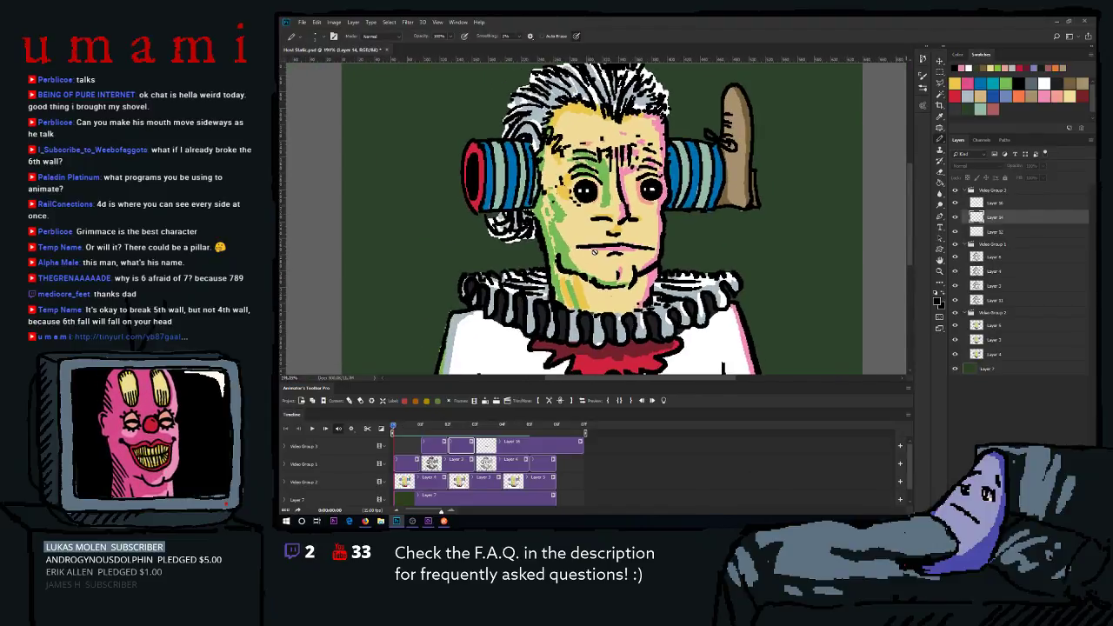
key(Right)
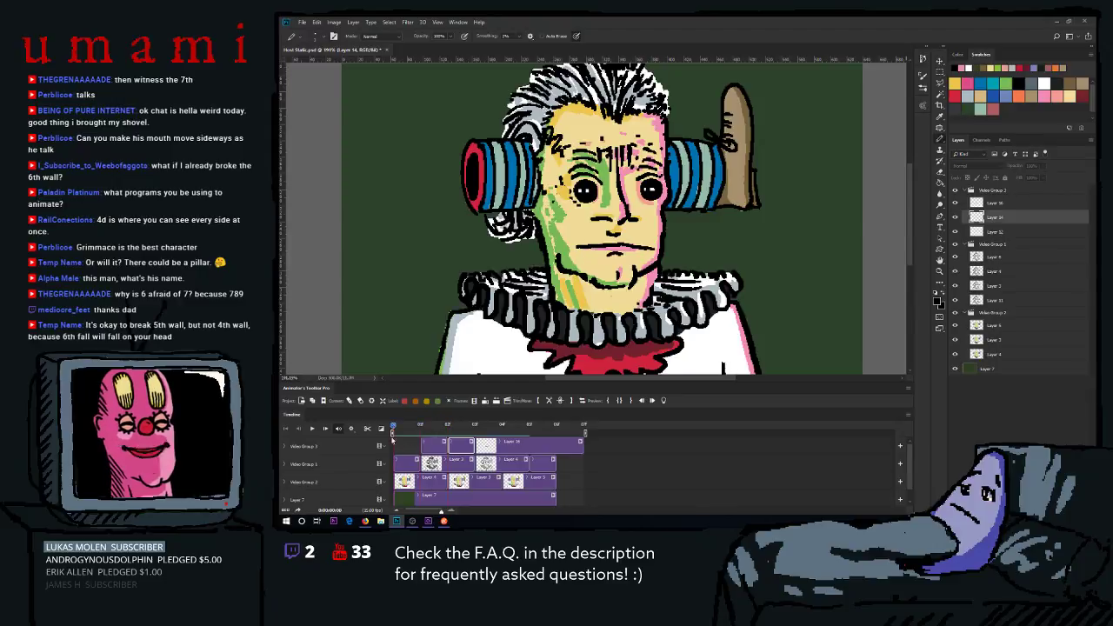
key(space)
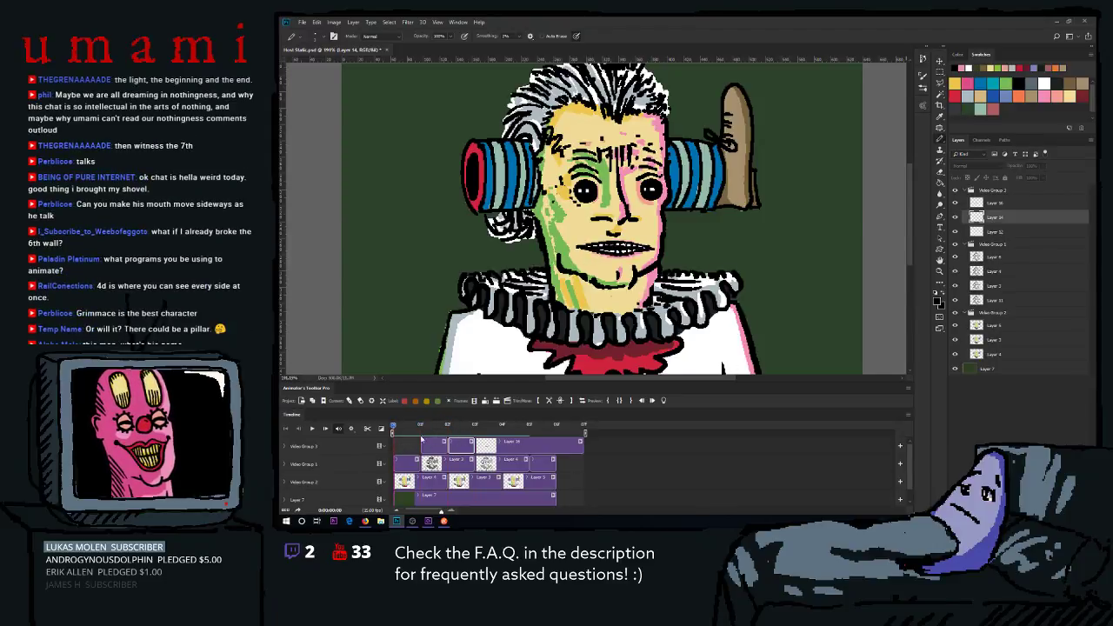
key(Home)
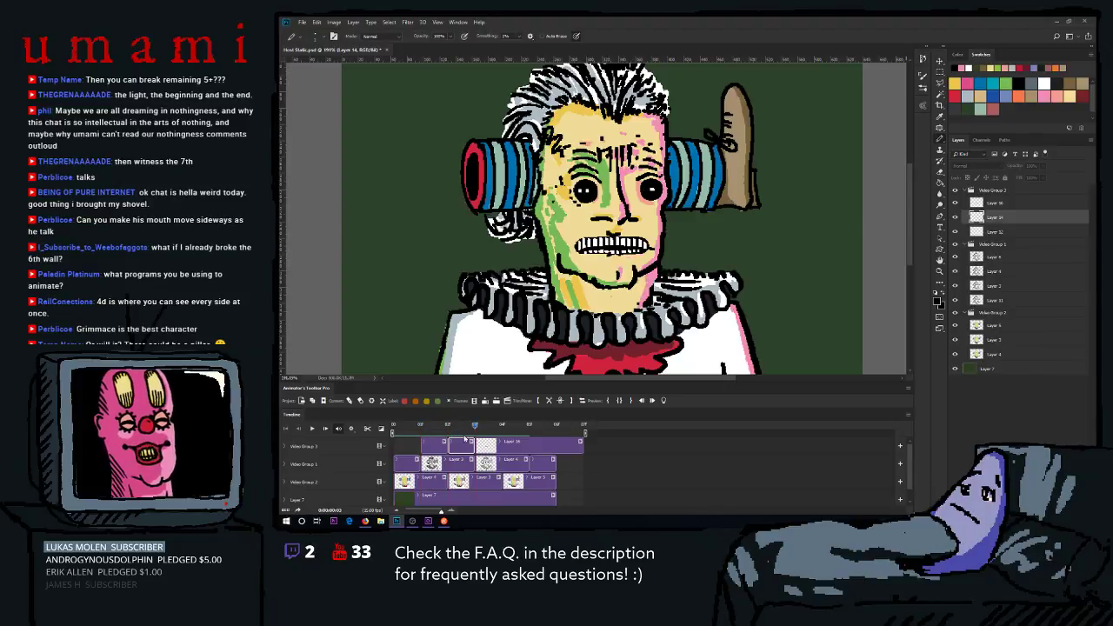
click(498, 443)
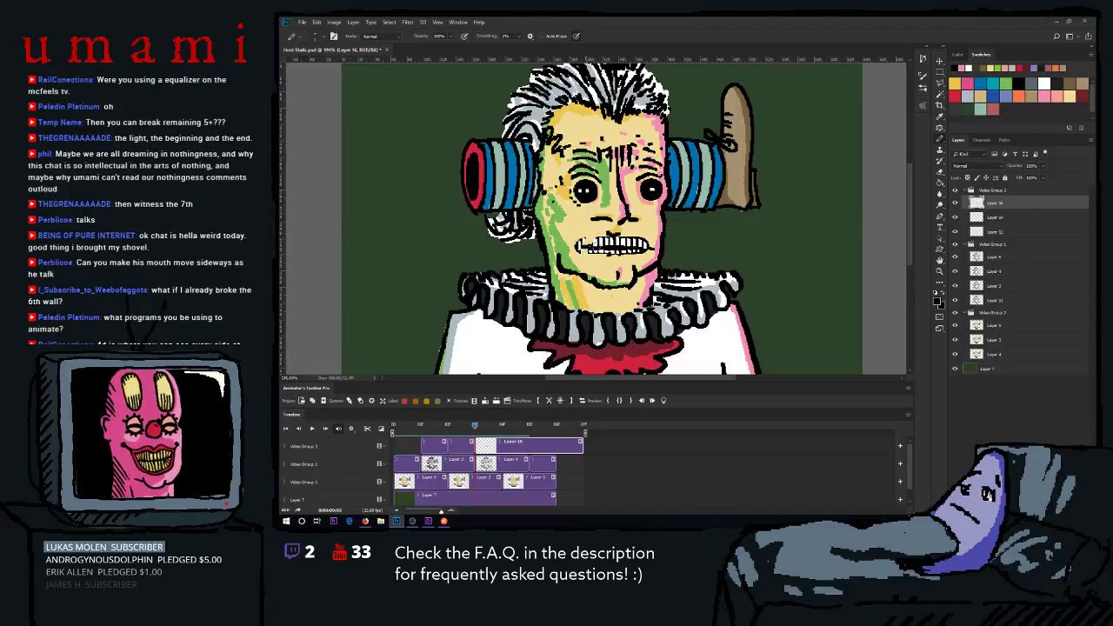
drag(610, 244, 574, 252)
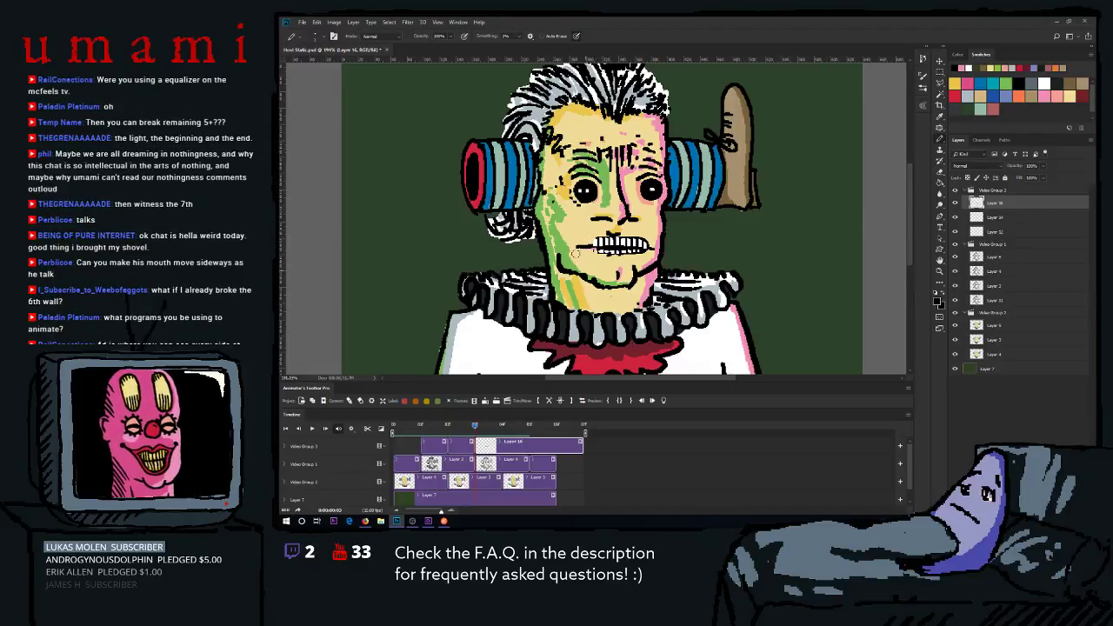
drag(627, 227, 640, 252)
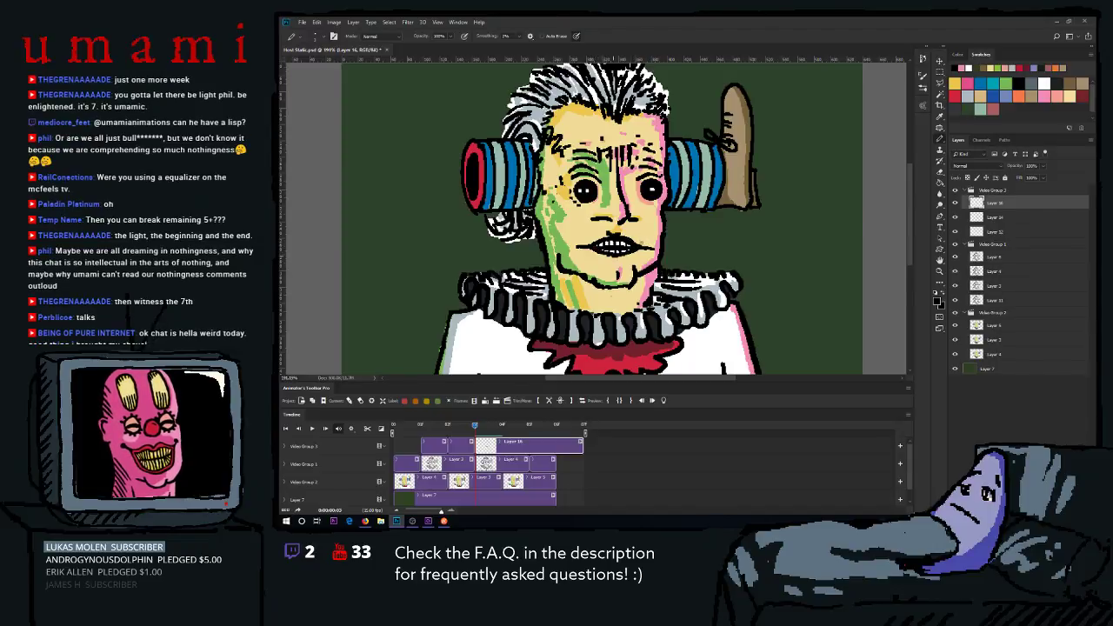
click(1027, 93)
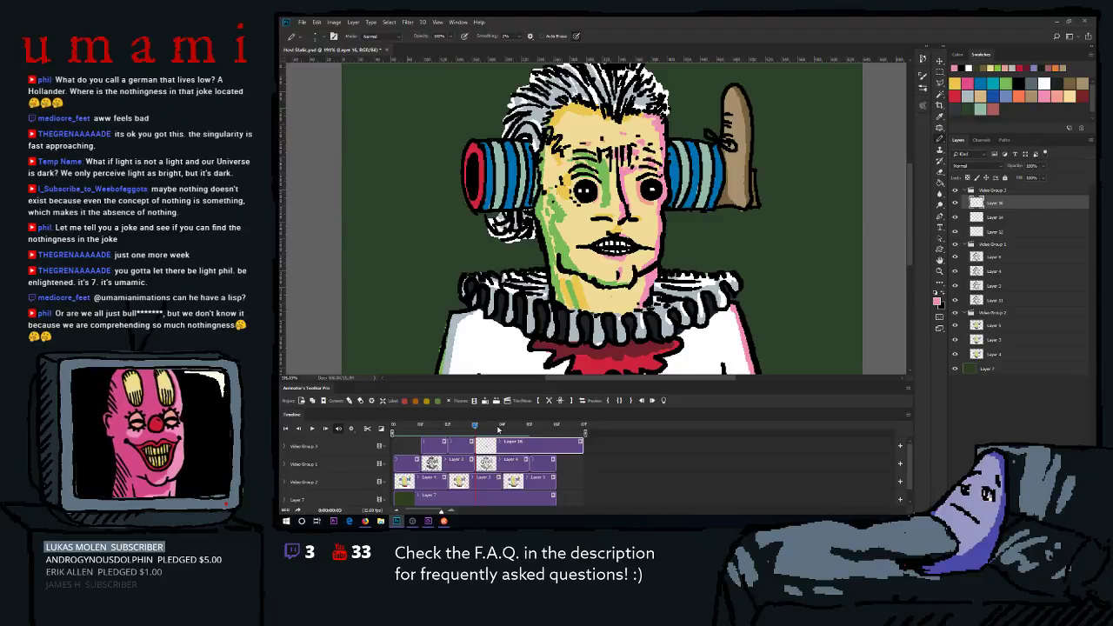
Split the mouth clip at frame 4, select the one-frame piece at frame 3 and touch up around its mouth in skin colour.
click(548, 401)
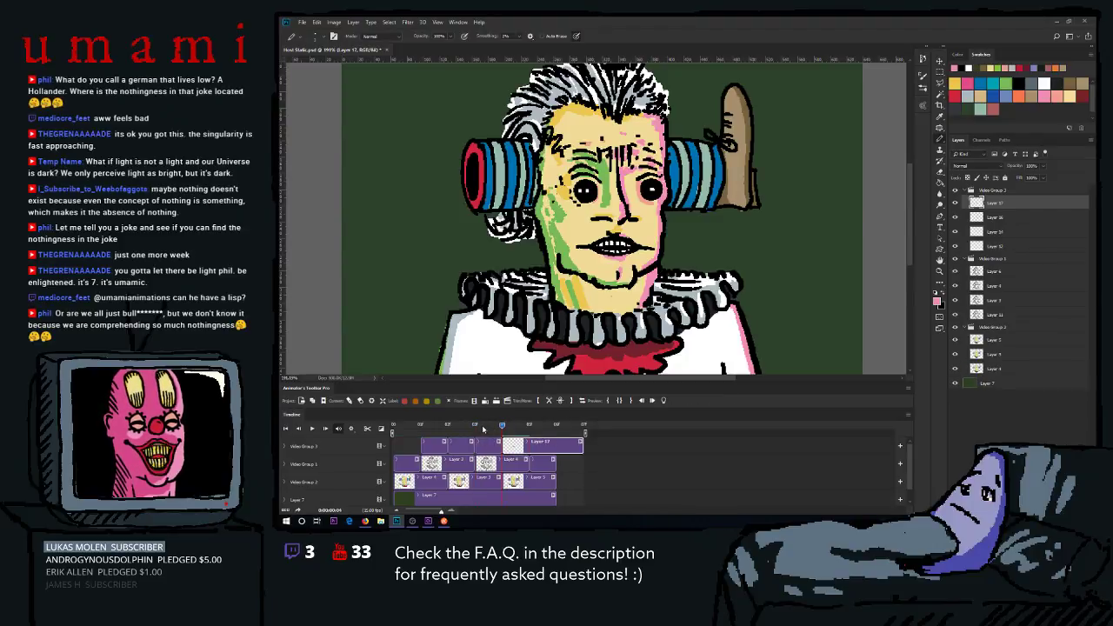
click(481, 429)
click(482, 445)
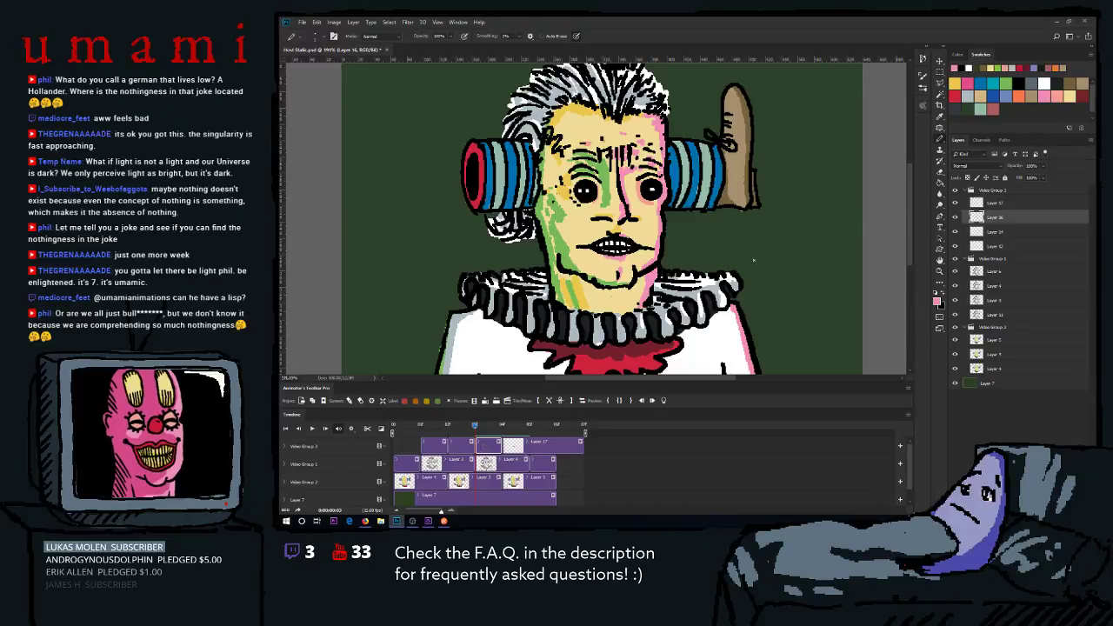
click(1069, 96)
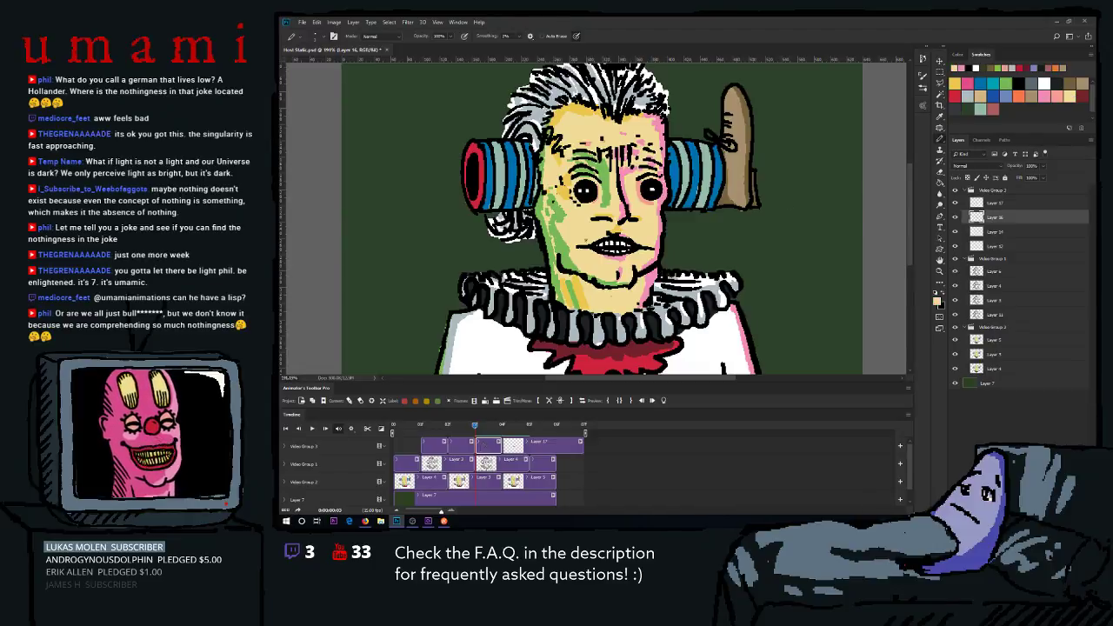
scroll(567, 209, down, 8)
scroll(587, 233, up, 9)
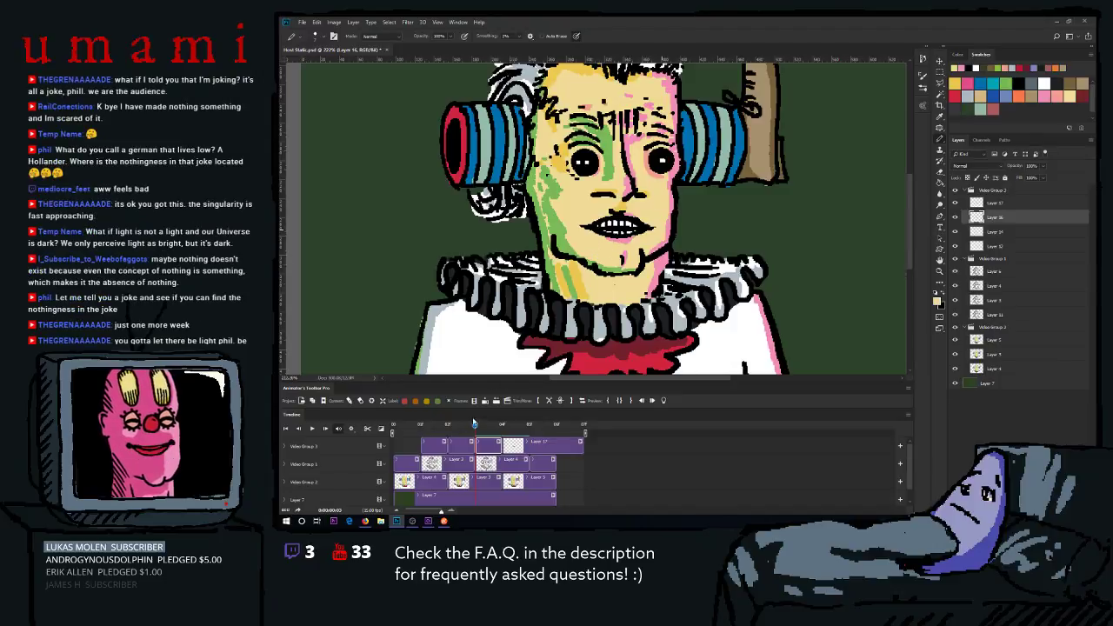
Redraw the mouth at frame 4 as a small rounded opening, covering its sides with skin colour, outlining it black and adding pink shading.
mouse_move(475, 426)
mouse_down()
mouse_move(424, 433)
mouse_move(523, 432)
mouse_move(398, 438)
mouse_move(526, 428)
mouse_move(451, 431)
mouse_move(513, 433)
mouse_move(493, 431)
mouse_up()
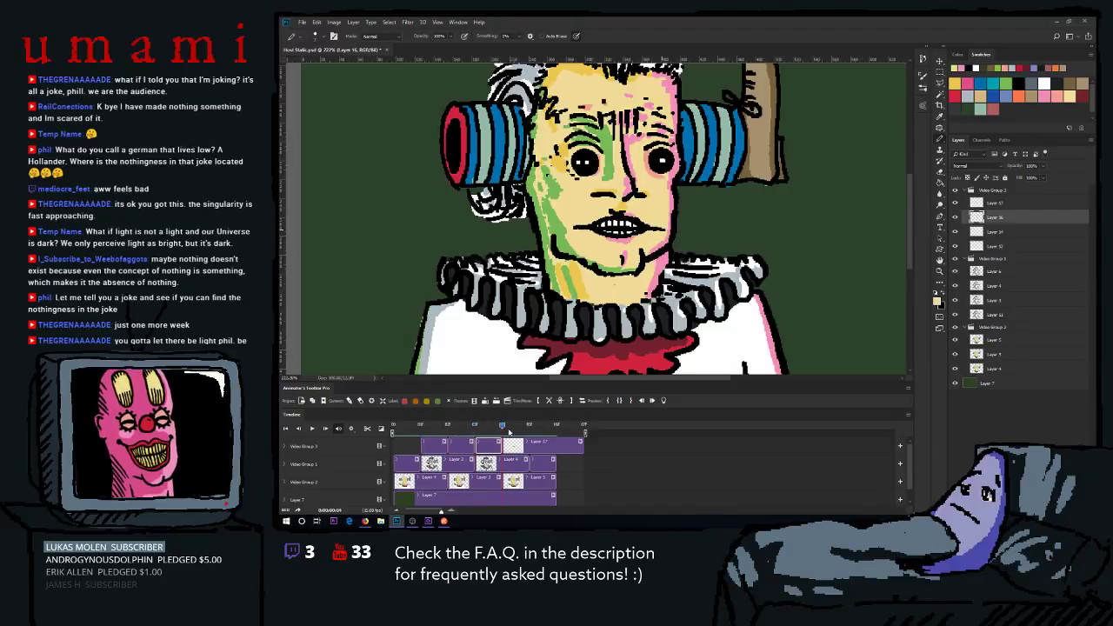
key(alt+])
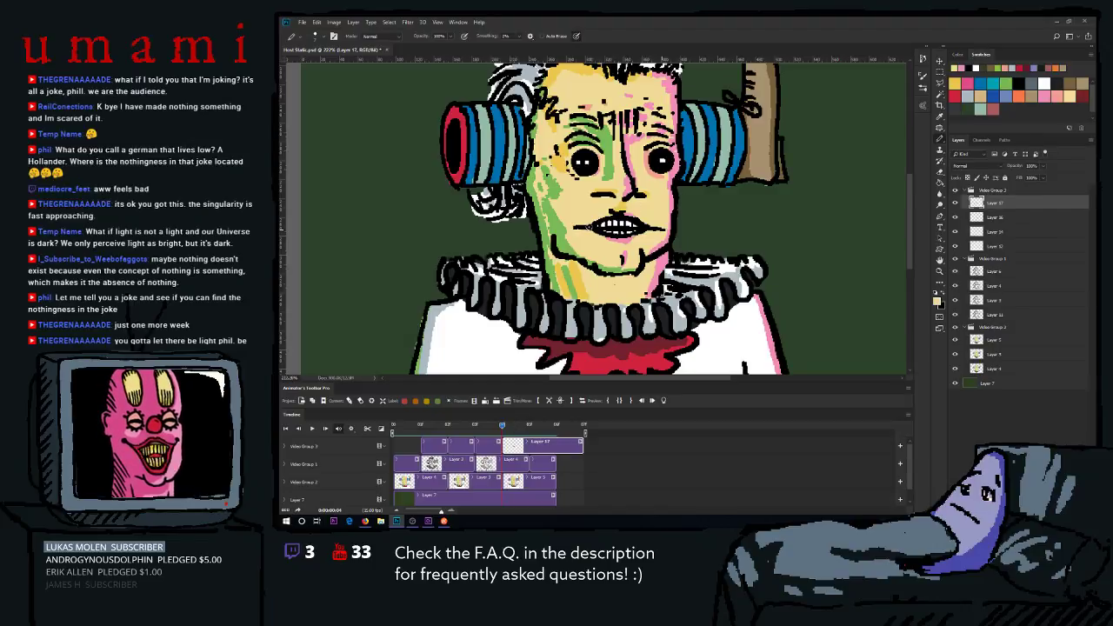
mouse_move(598, 212)
mouse_down()
mouse_move(597, 237)
mouse_move(633, 222)
mouse_move(631, 236)
mouse_move(635, 216)
mouse_up()
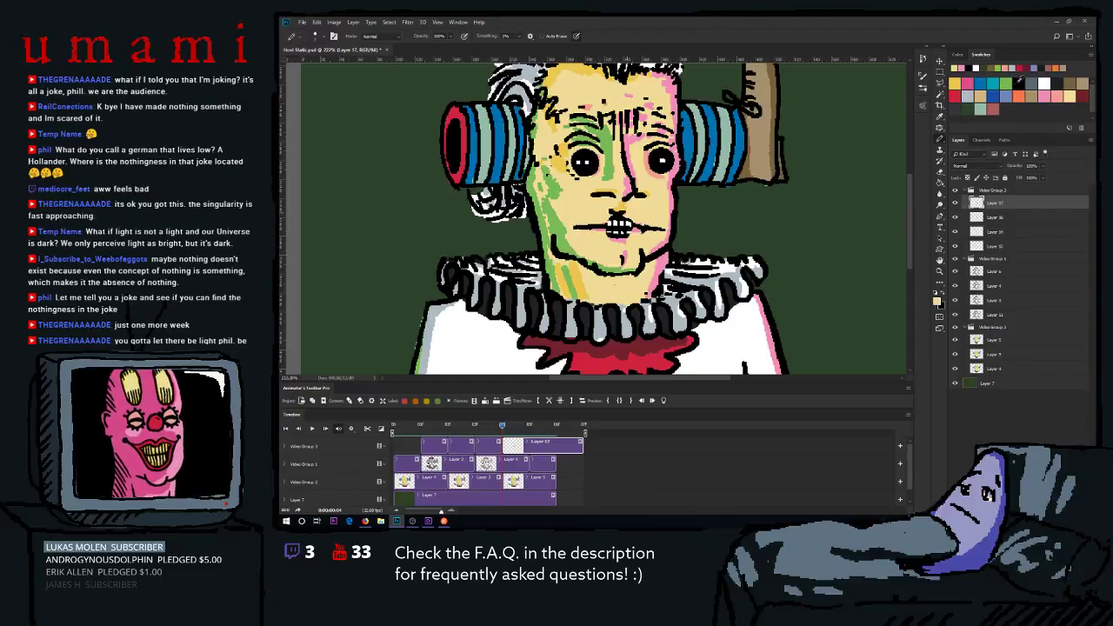
click(956, 68)
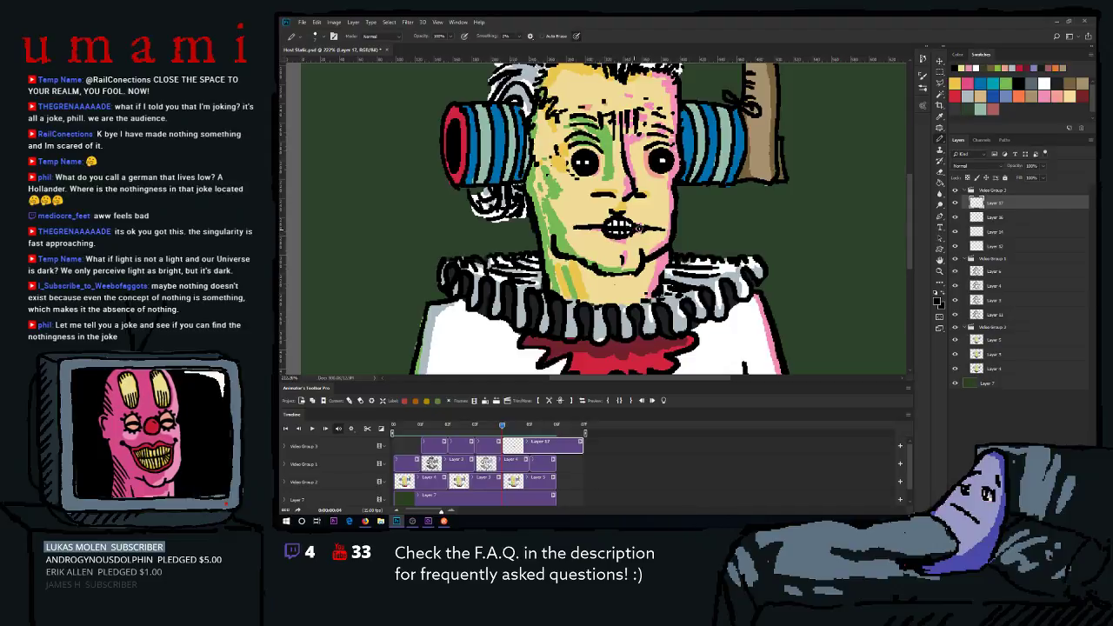
click(1056, 96)
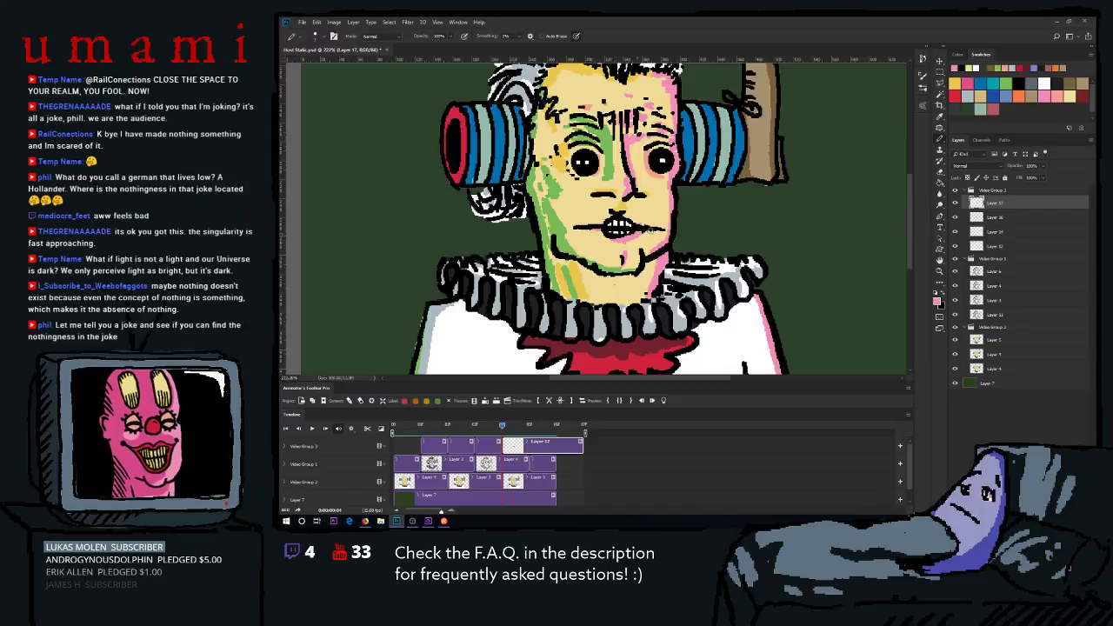
click(1078, 90)
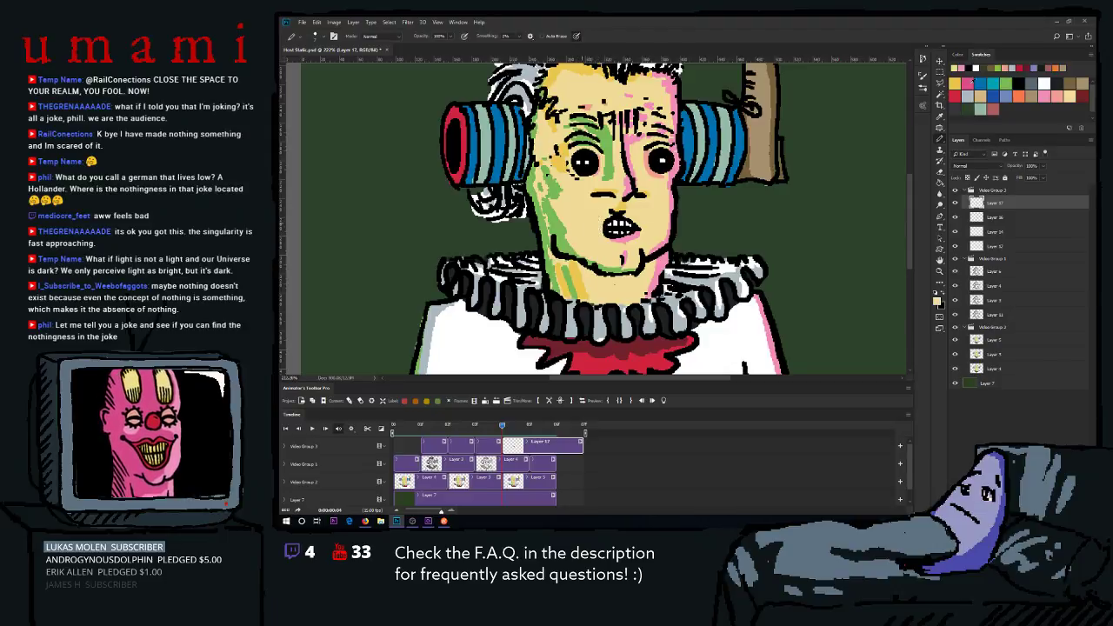
click(1049, 96)
drag(602, 234, 605, 237)
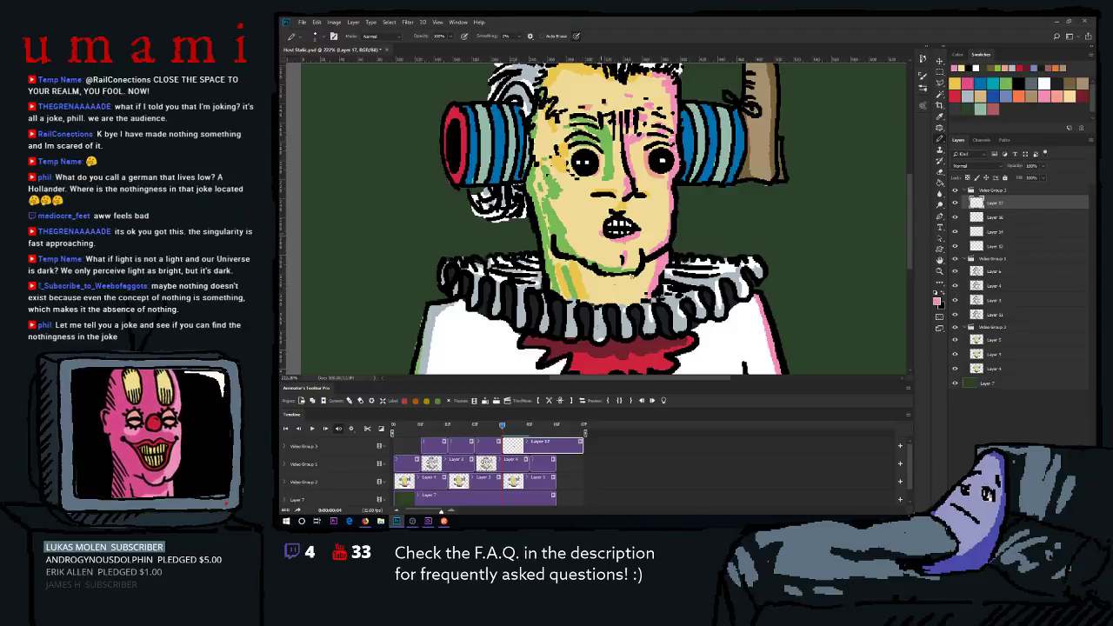
Split the mouth clip at frame 5 and remove the leftover piece after it.
key(space)
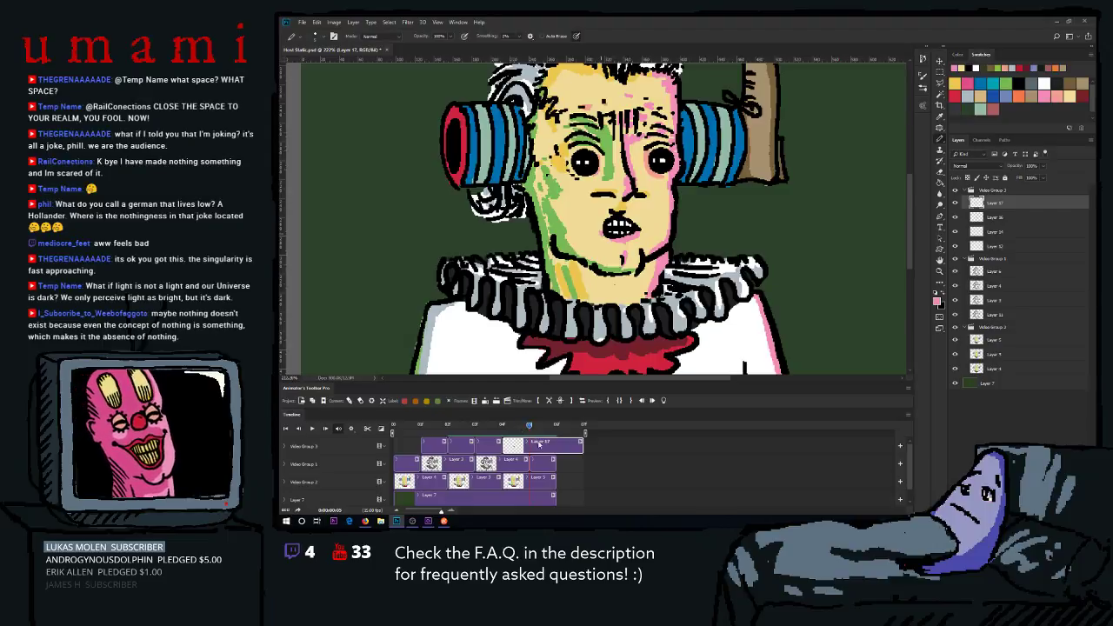
click(549, 399)
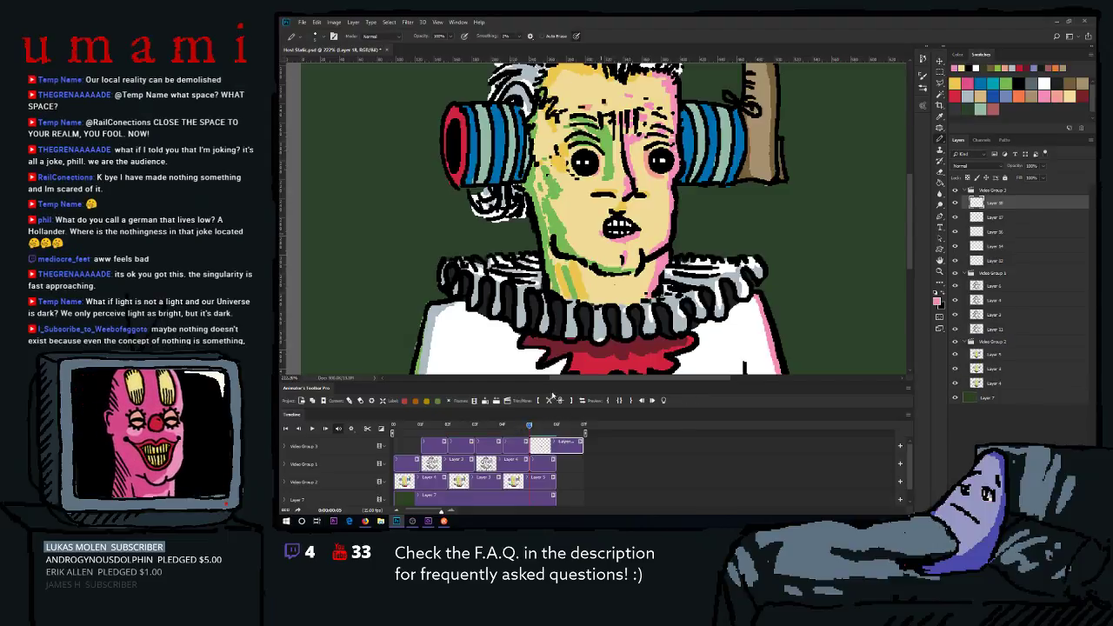
key(ctrl+z)
click(501, 426)
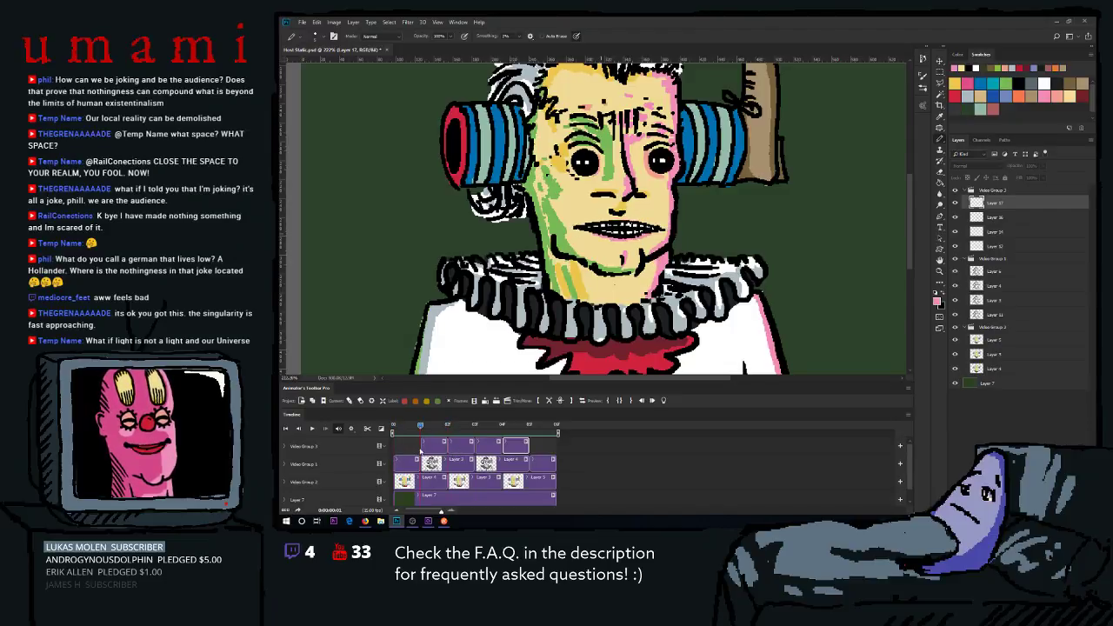
Select the mouth clip at frame 2, draw a lower black jawline under the chin and cover the old line with skin colour.
click(458, 444)
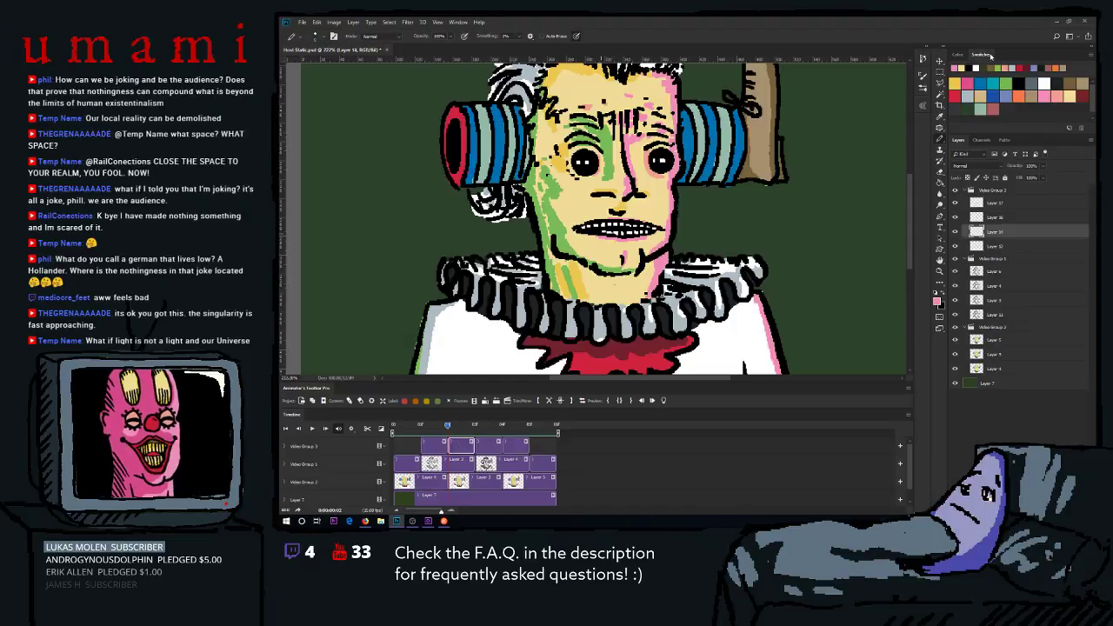
click(1023, 81)
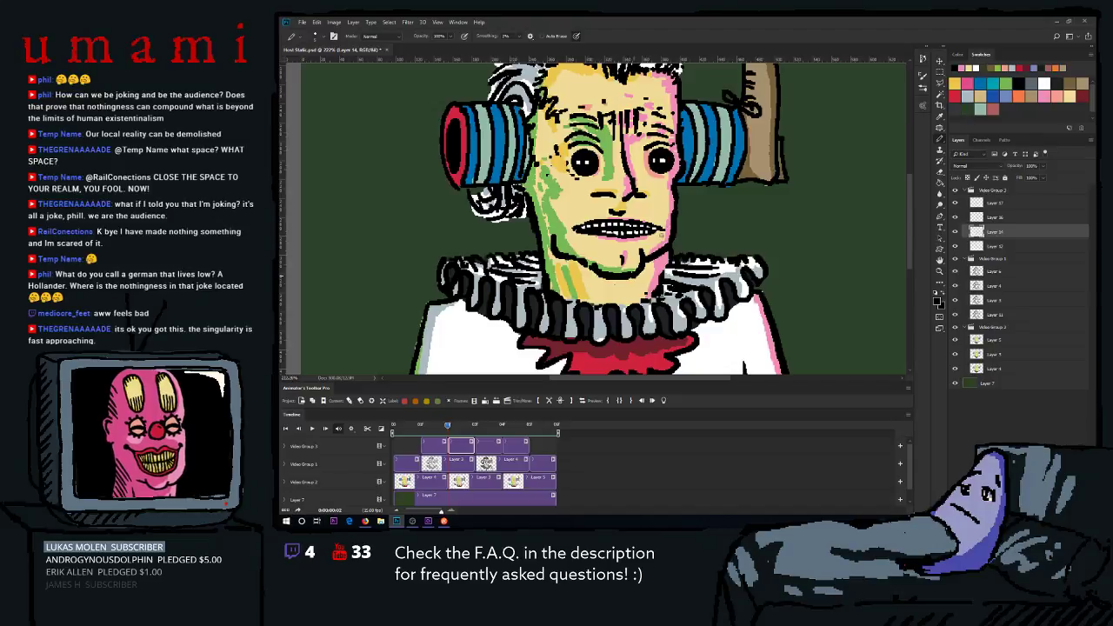
alt+click(640, 243)
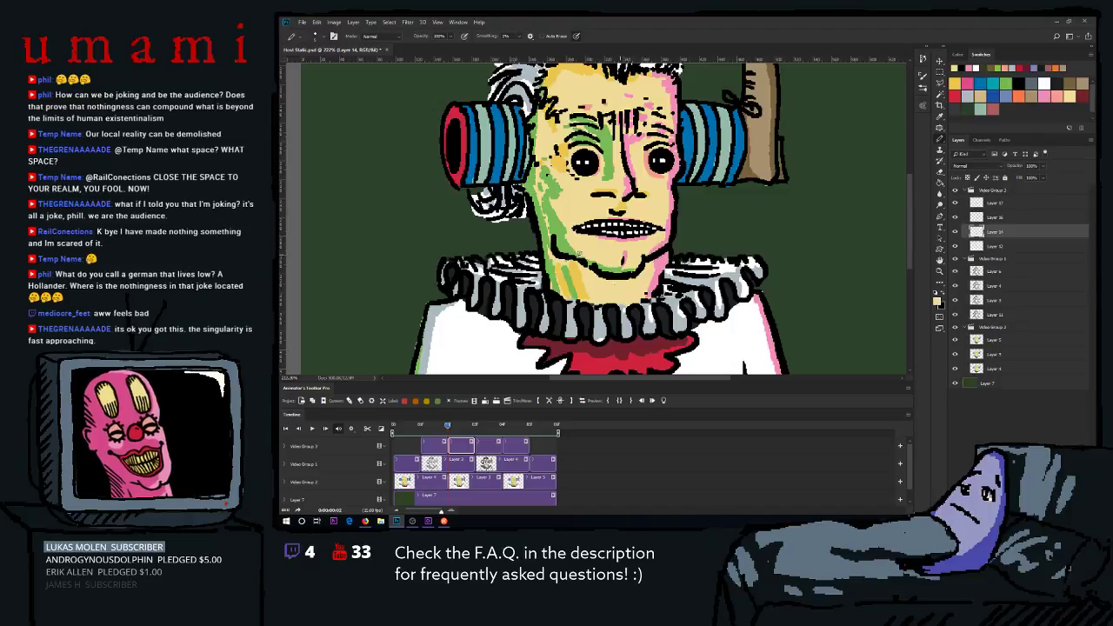
alt+click(775, 191)
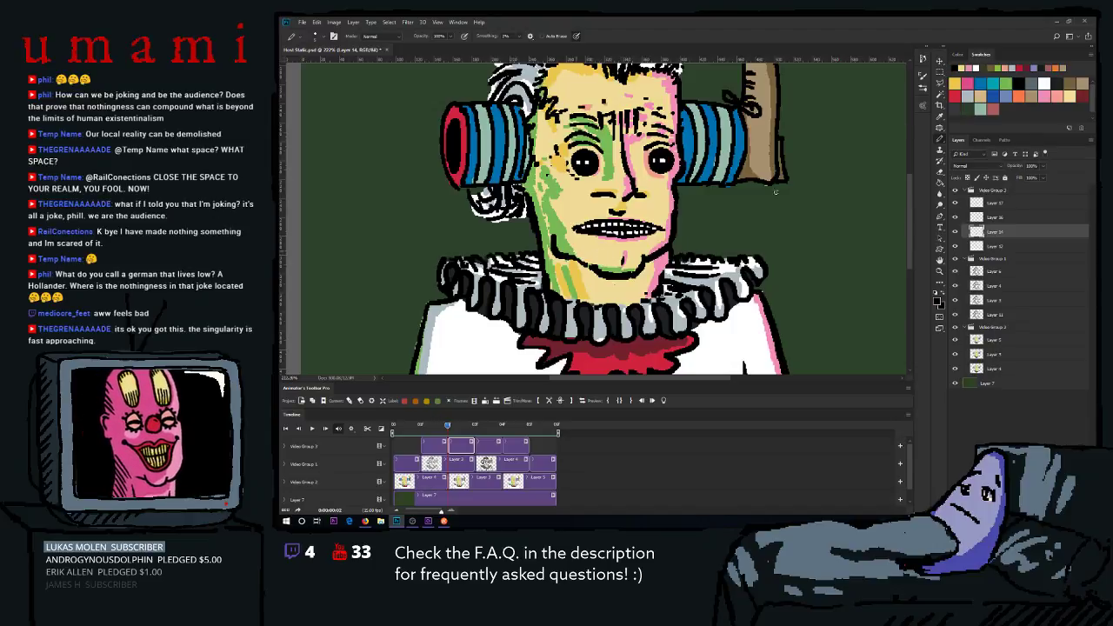
drag(596, 274, 570, 258)
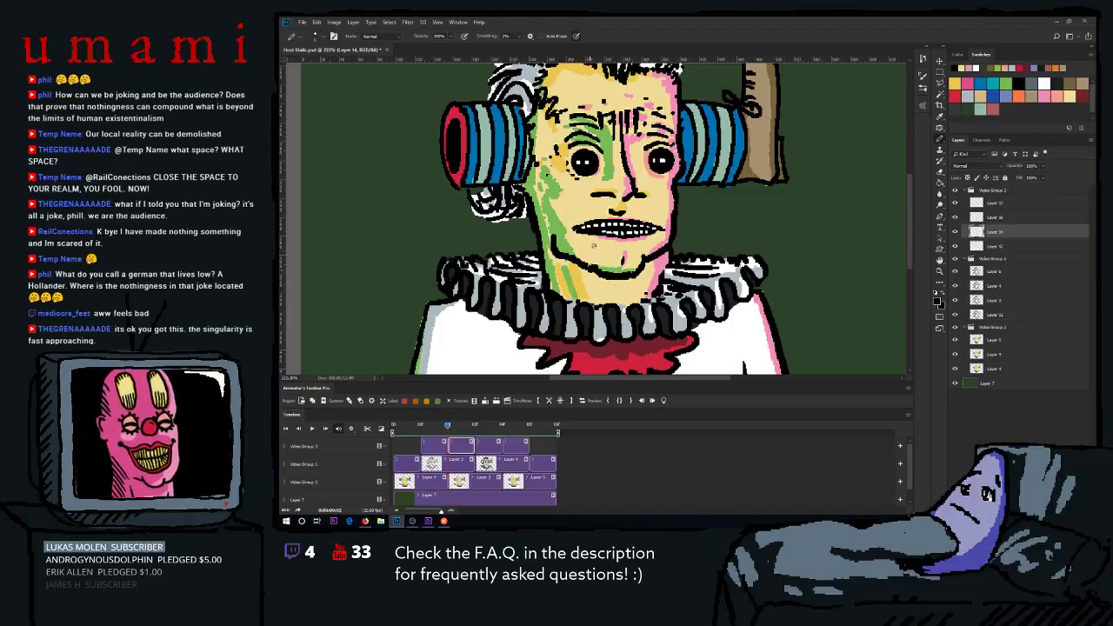
Extend the green shading along the lowered jaw at frame 2, tidy the jaw edge in skin colour and black, and compare with frame 1.
click(1006, 83)
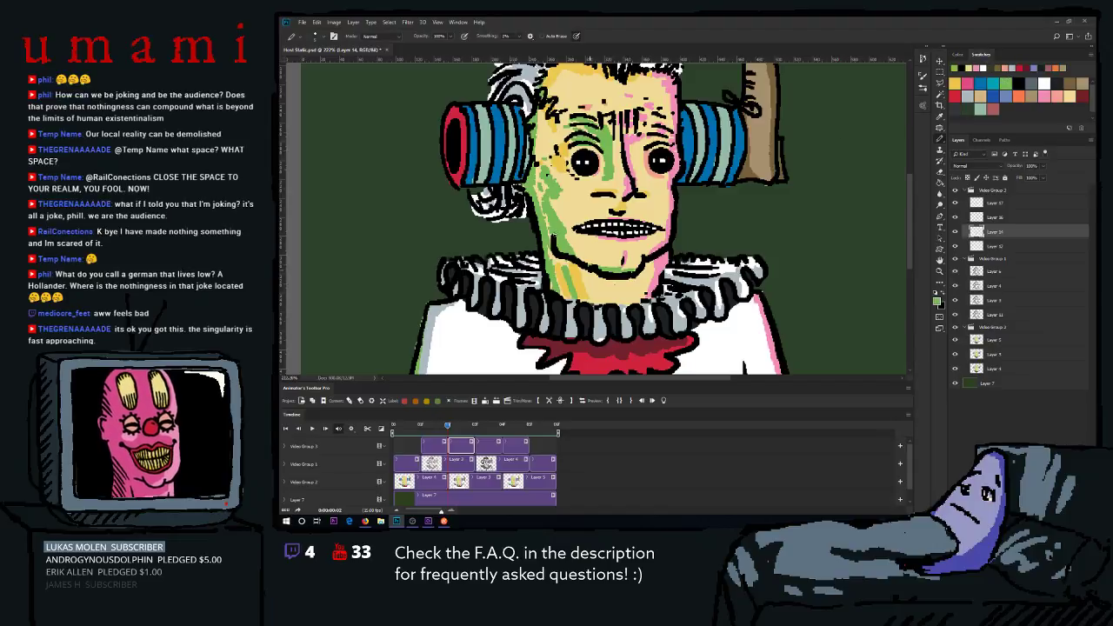
click(1045, 96)
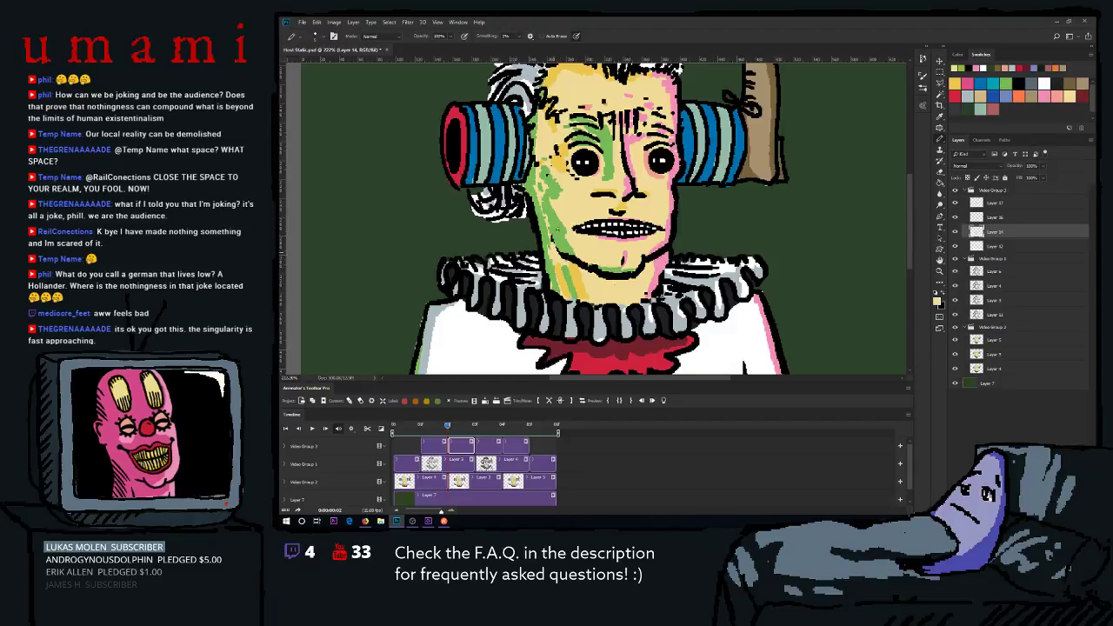
click(1016, 78)
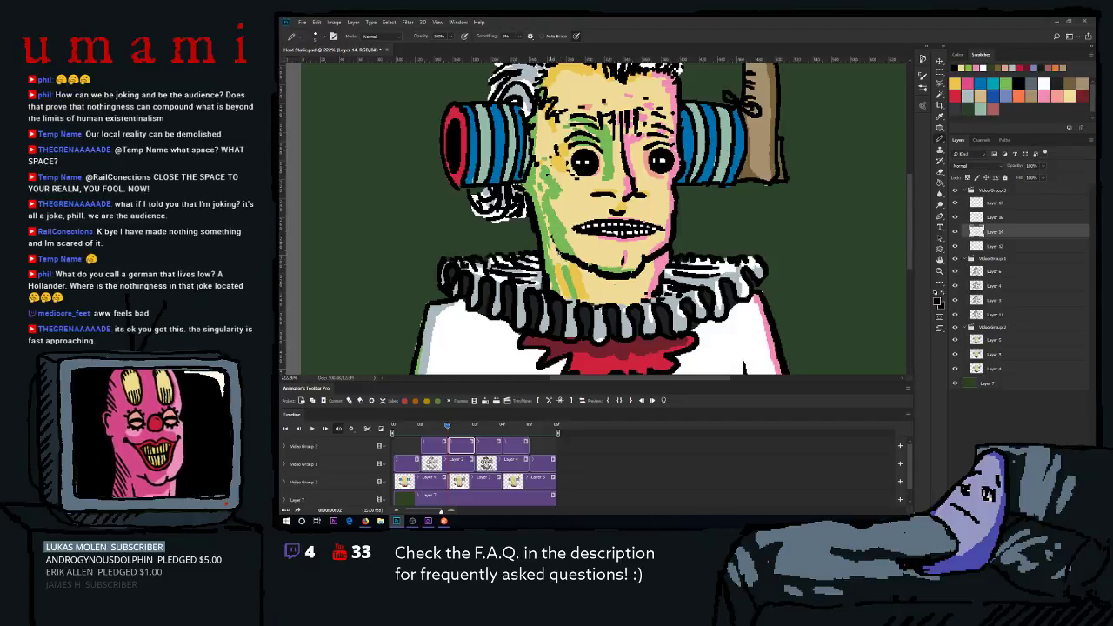
drag(552, 236, 563, 251)
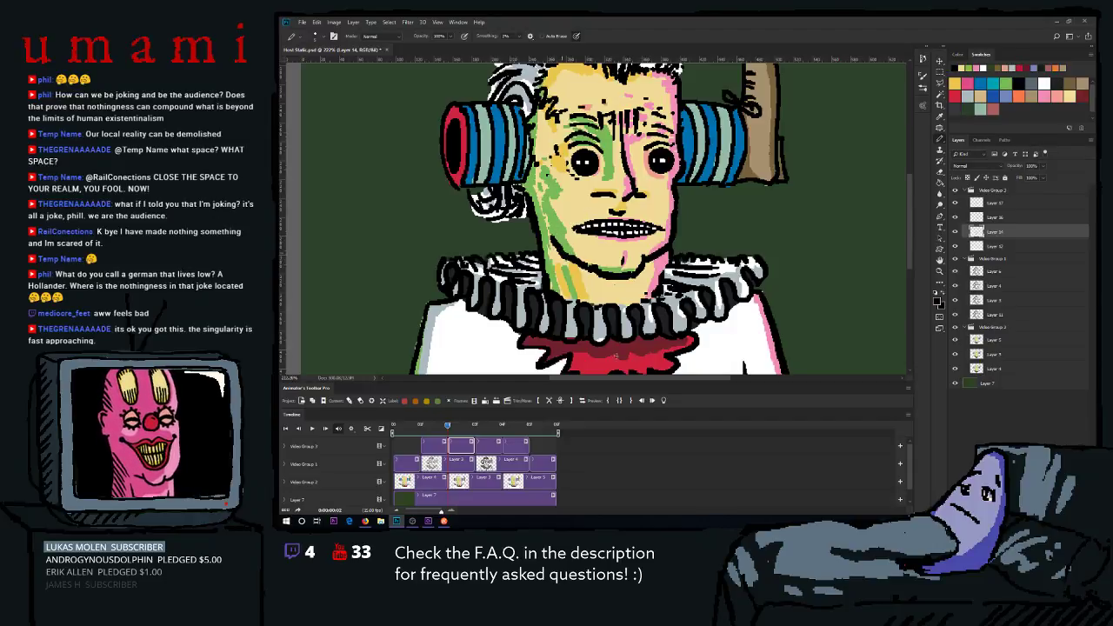
mouse_move(448, 428)
mouse_down()
mouse_move(500, 427)
mouse_move(422, 427)
mouse_move(447, 428)
mouse_up()
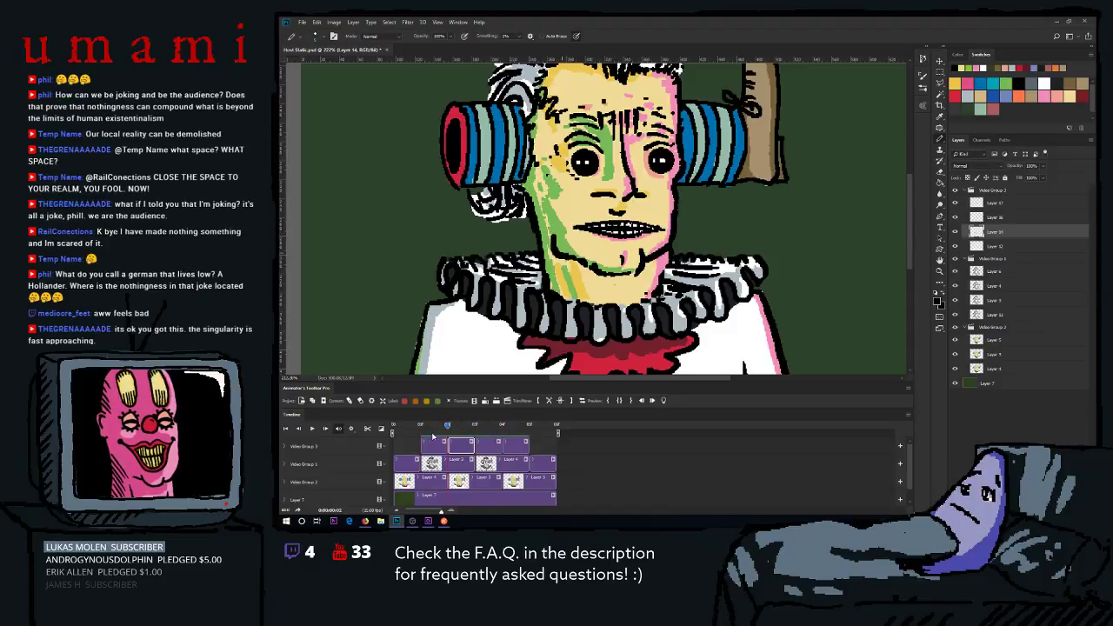
In the mouth clip at frame 1, cover the old jaw and chin line with skin colour and redraw it slightly lower in black.
click(434, 444)
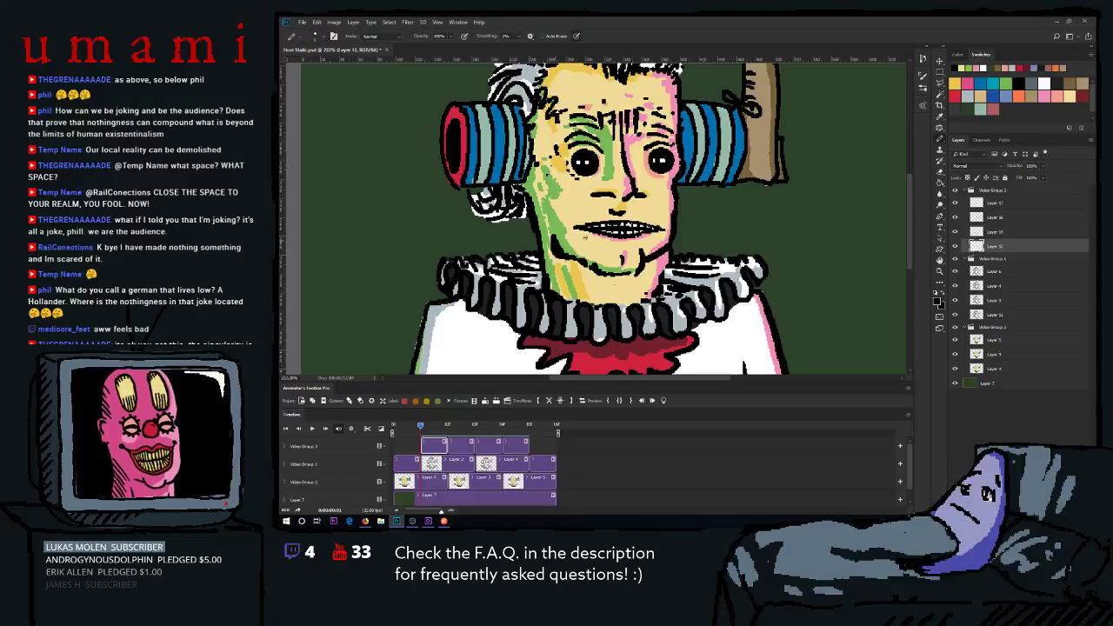
alt+click(599, 219)
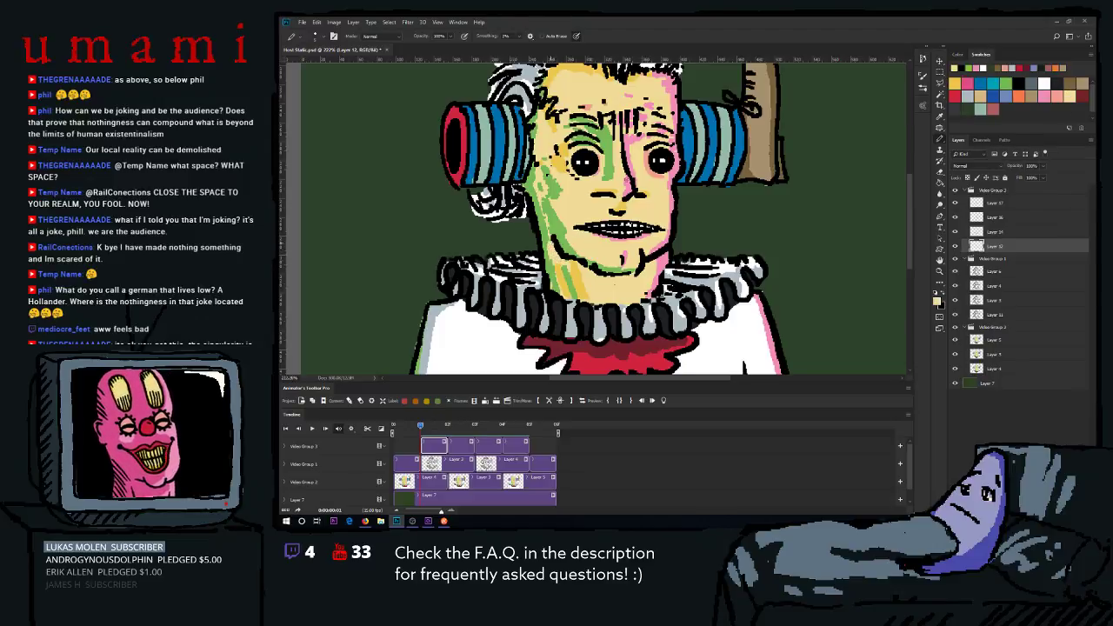
key(x)
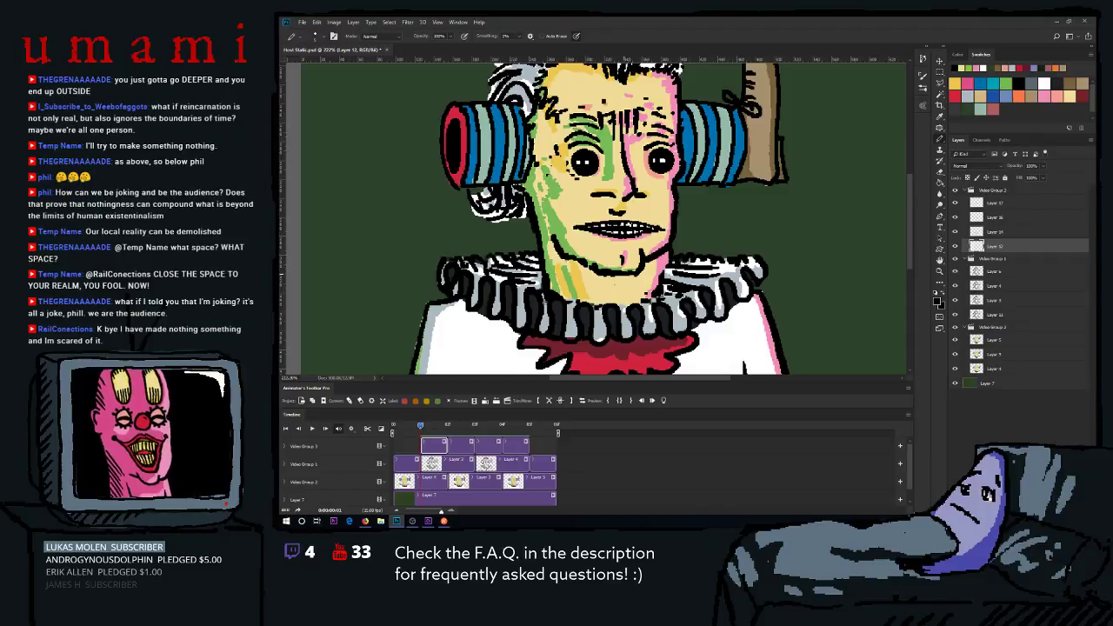
In the mouth clip at frame 3, draw a slightly lower black chin line and cover the old line with skin colour.
drag(423, 425, 481, 439)
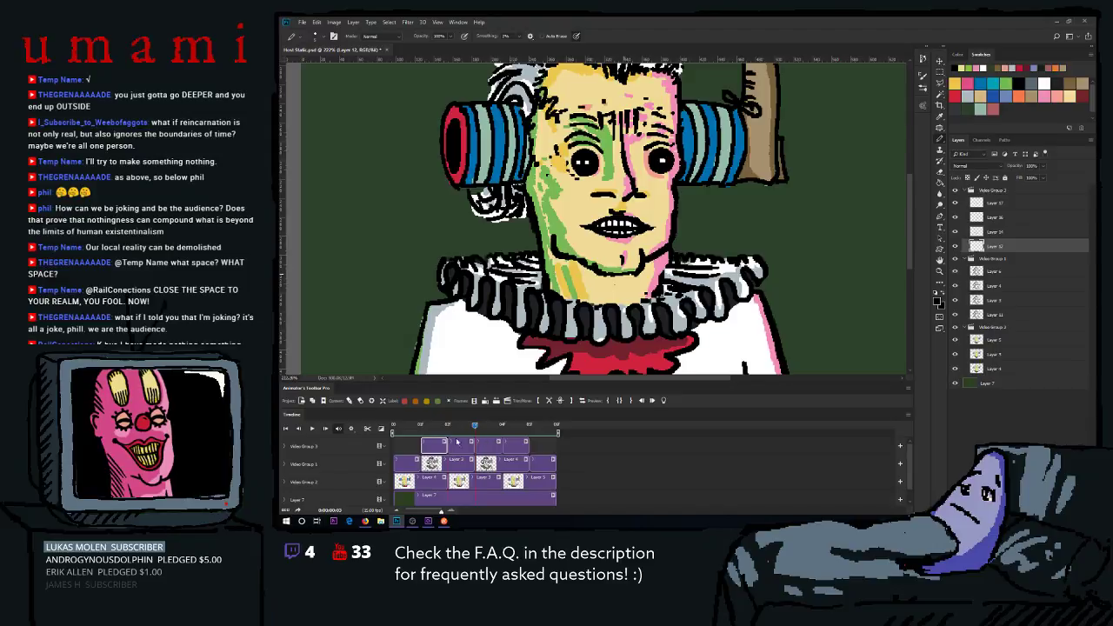
click(486, 444)
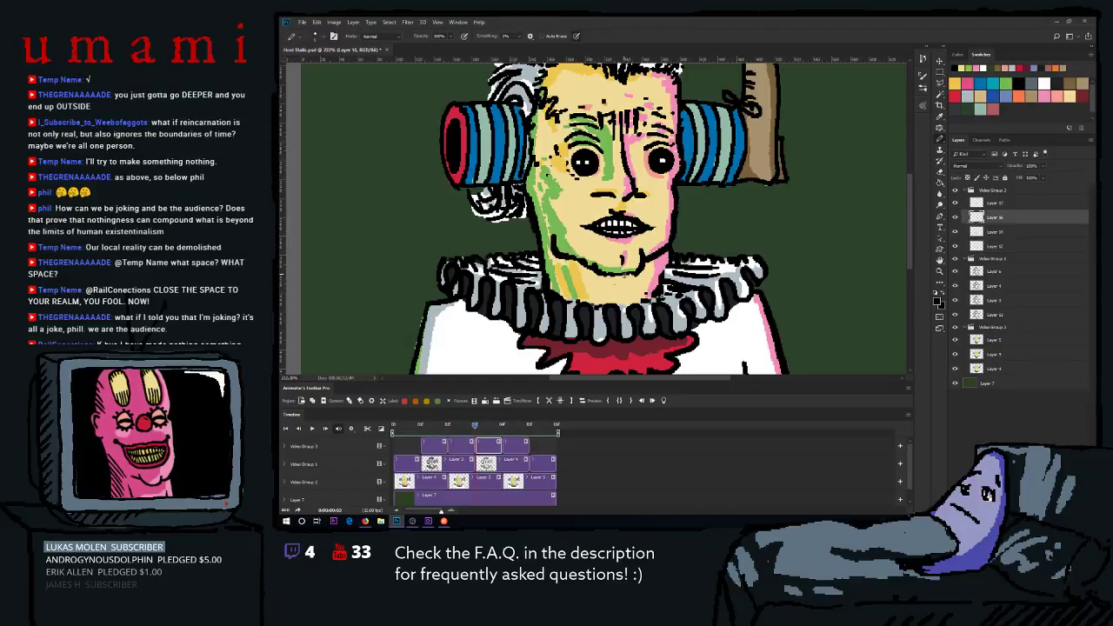
key(ctrl+z)
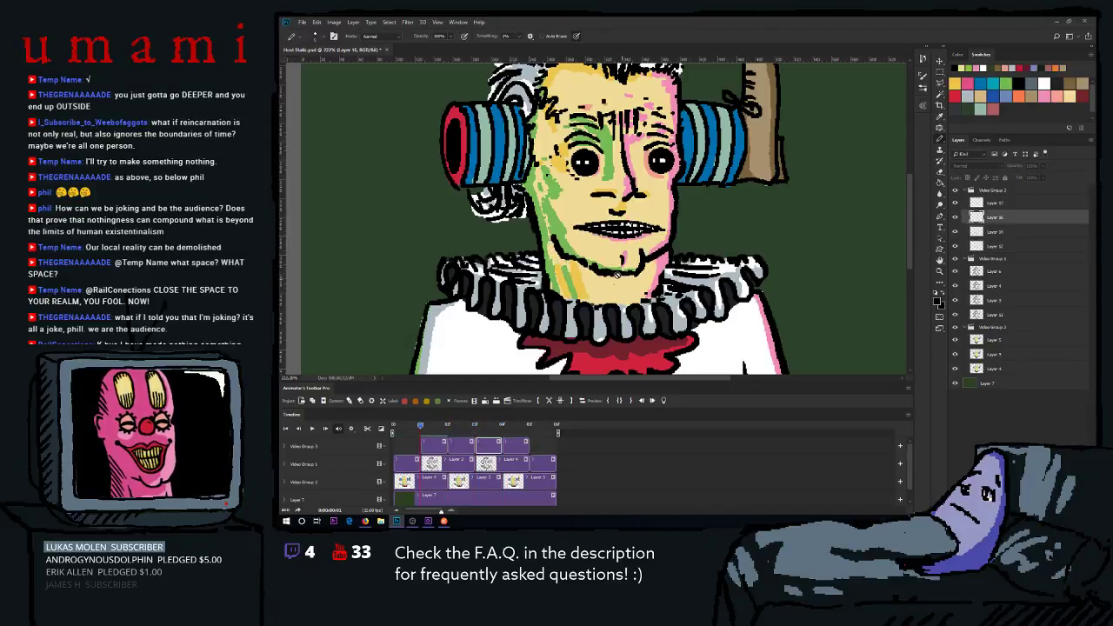
key(ctrl+z)
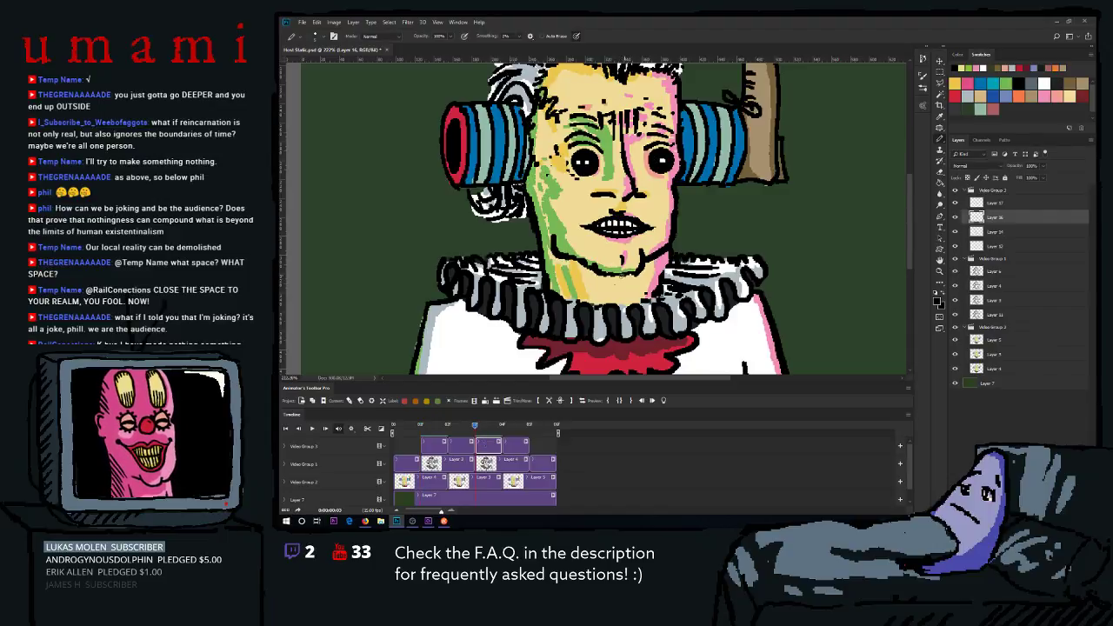
drag(619, 276, 640, 269)
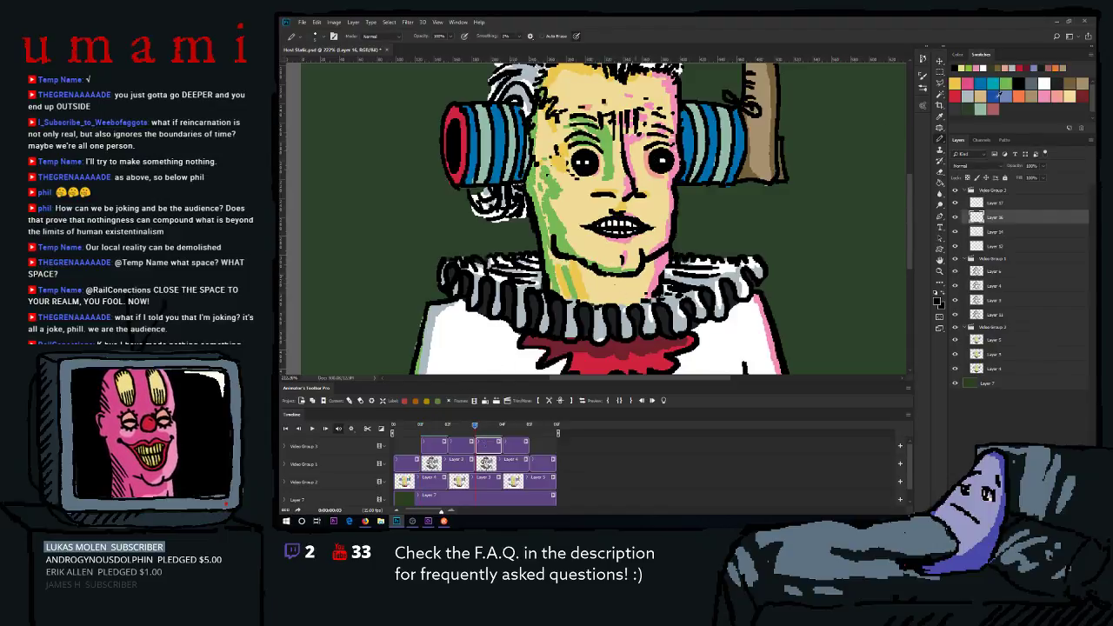
click(1071, 91)
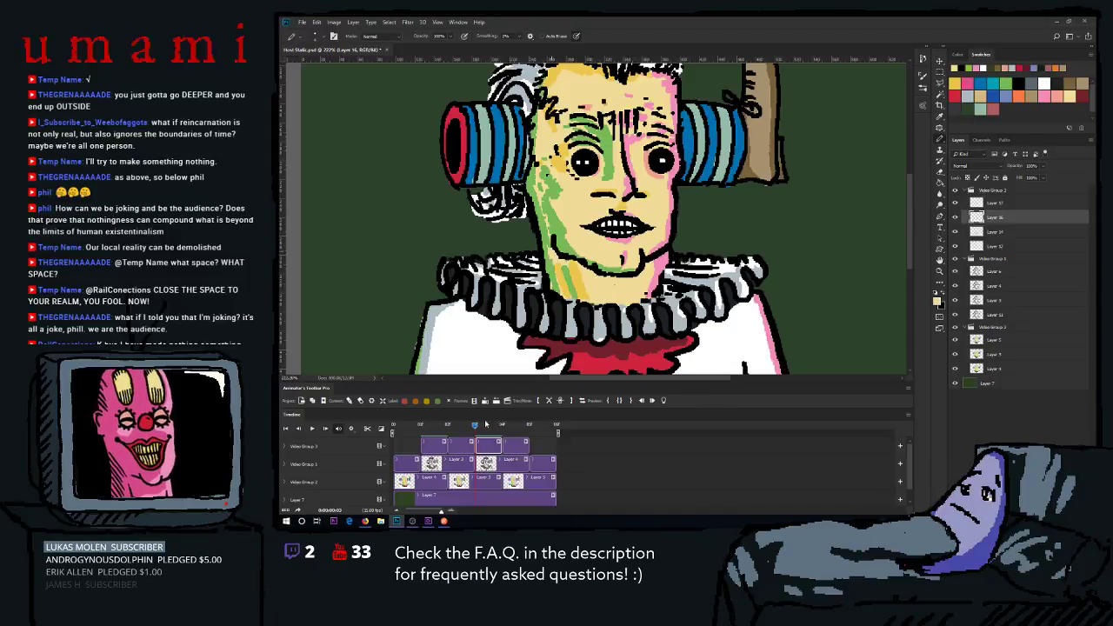
Select the Layer 4 line-art clip at frame 3 and repaint the highlight in the pink-shaded side's eye in white.
drag(482, 424, 515, 442)
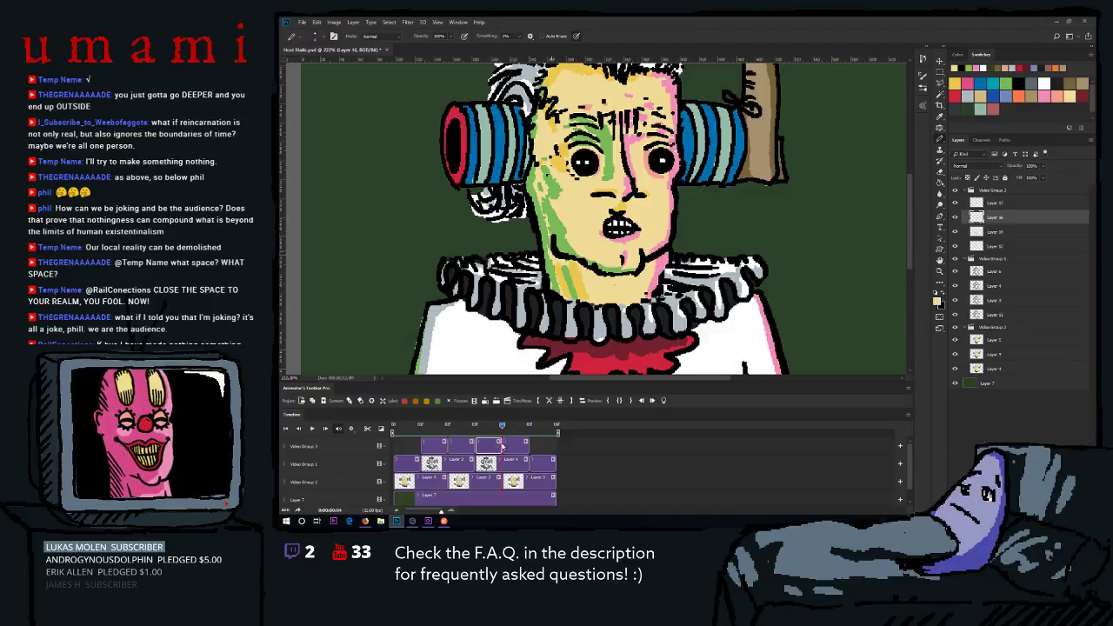
click(505, 444)
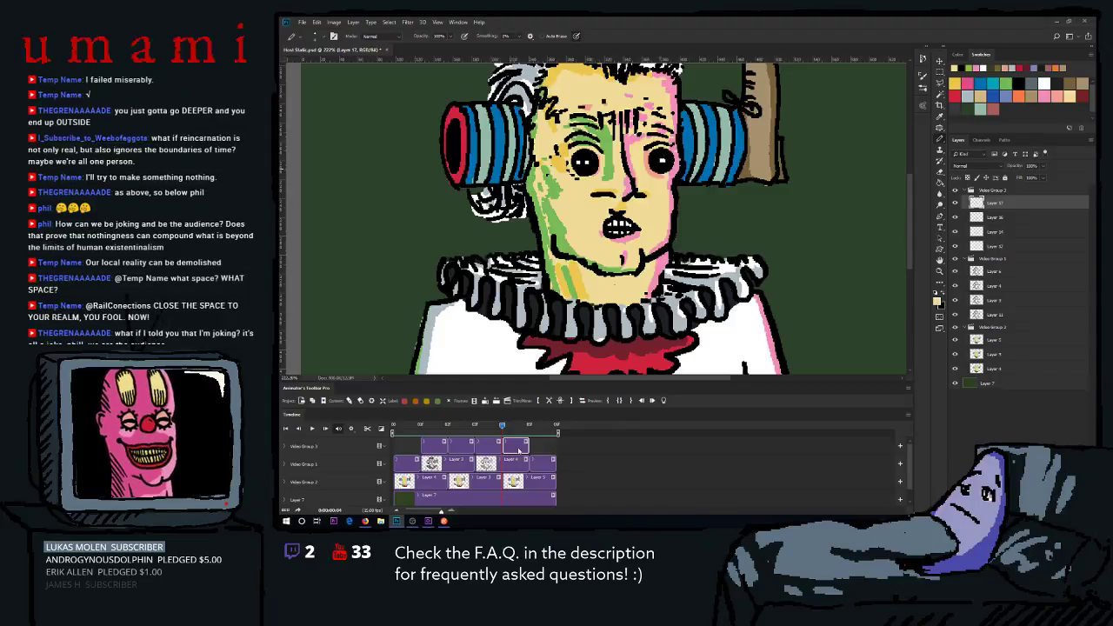
click(505, 466)
click(514, 479)
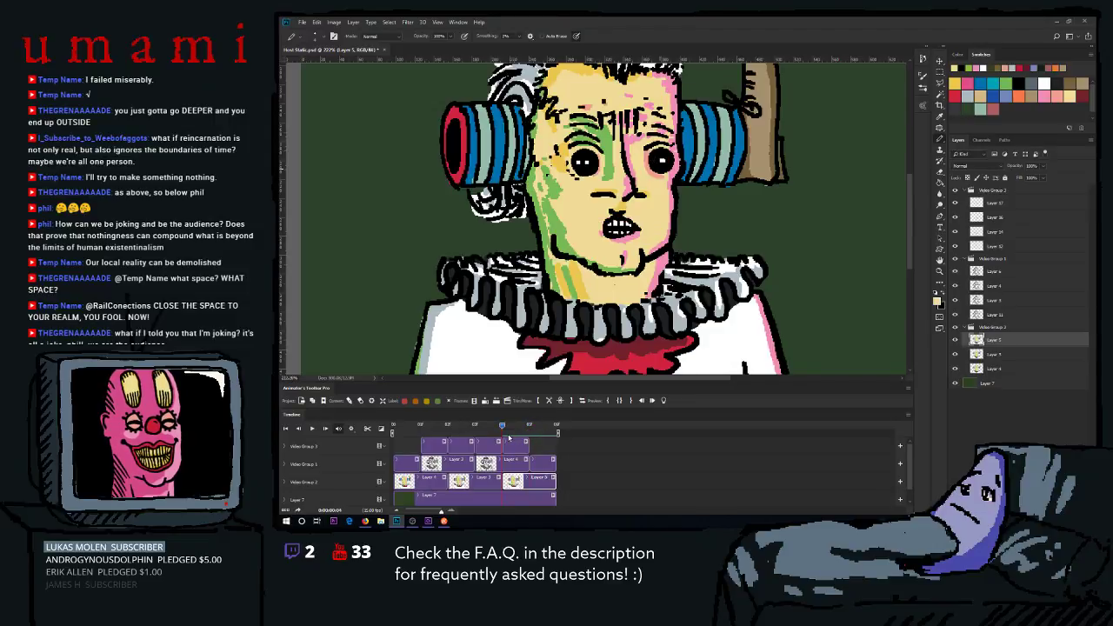
click(513, 465)
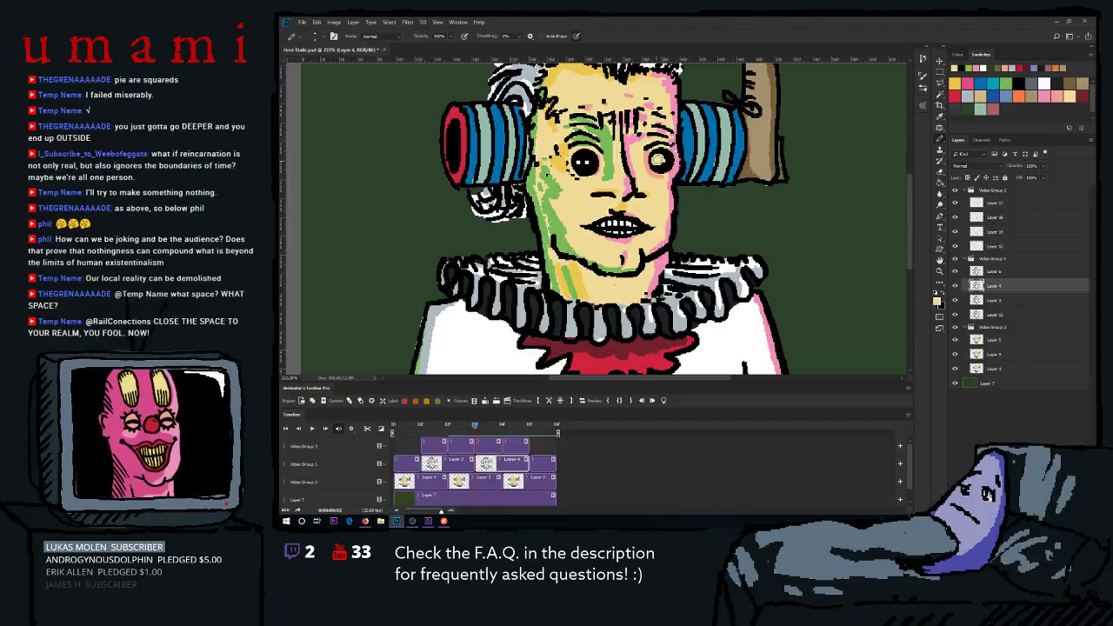
click(1025, 86)
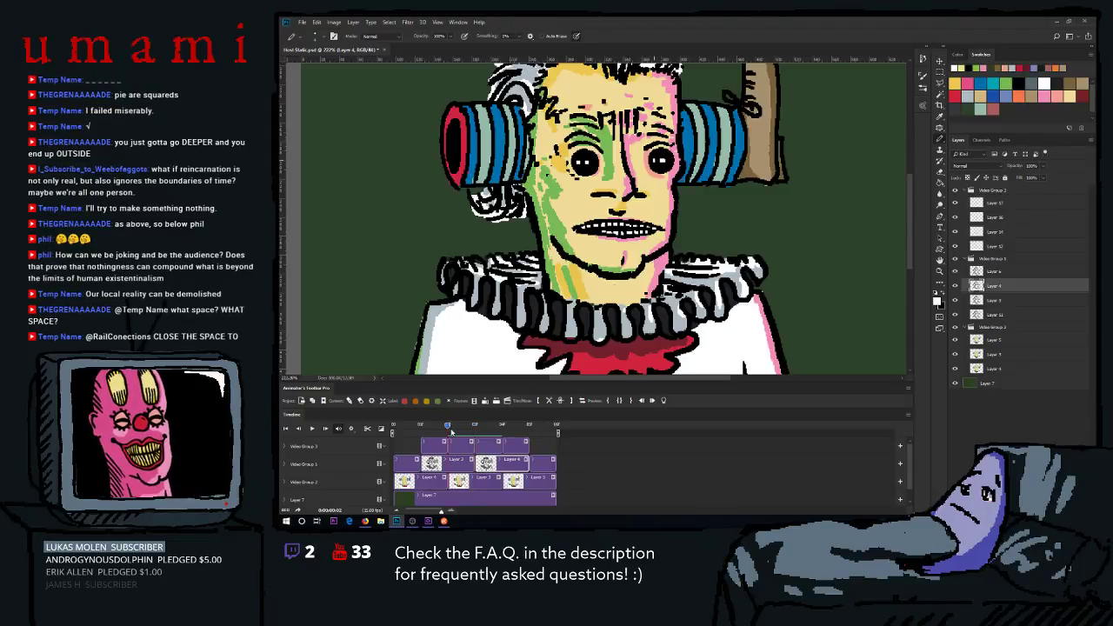
Compare the eyes and mouth at frames 2 and 3, and play back the animation with the whole portrait in view.
drag(441, 426, 476, 423)
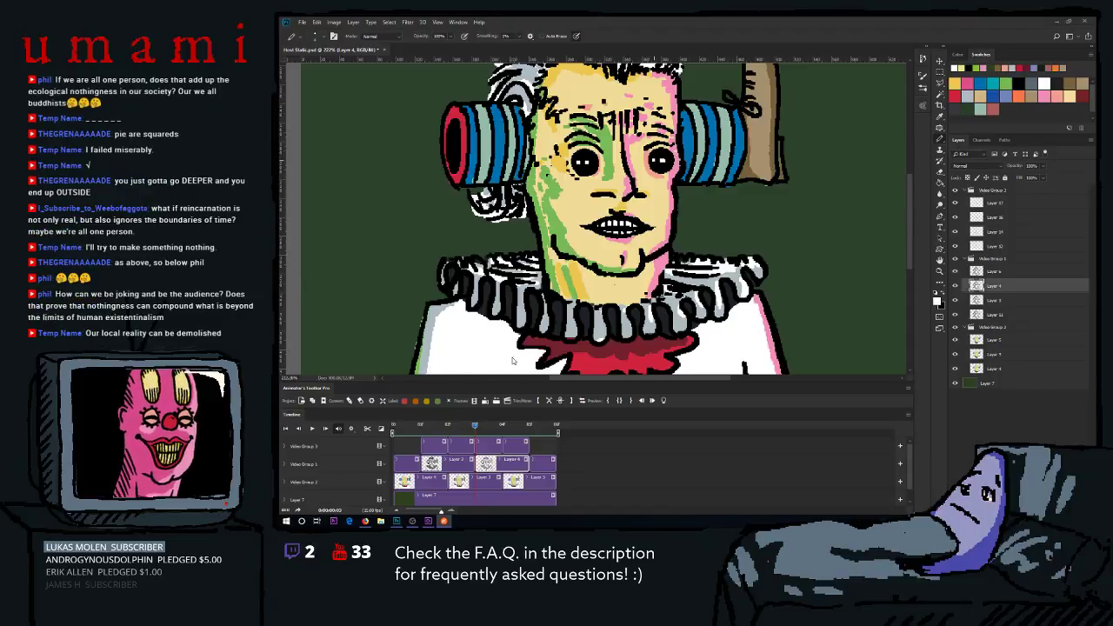
click(448, 426)
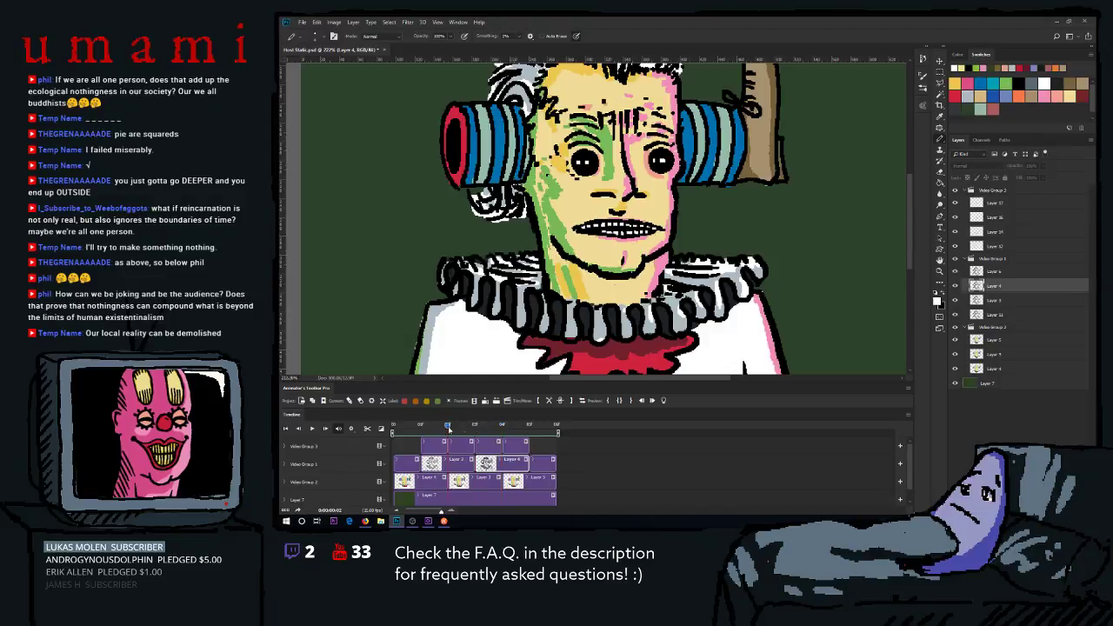
key(space)
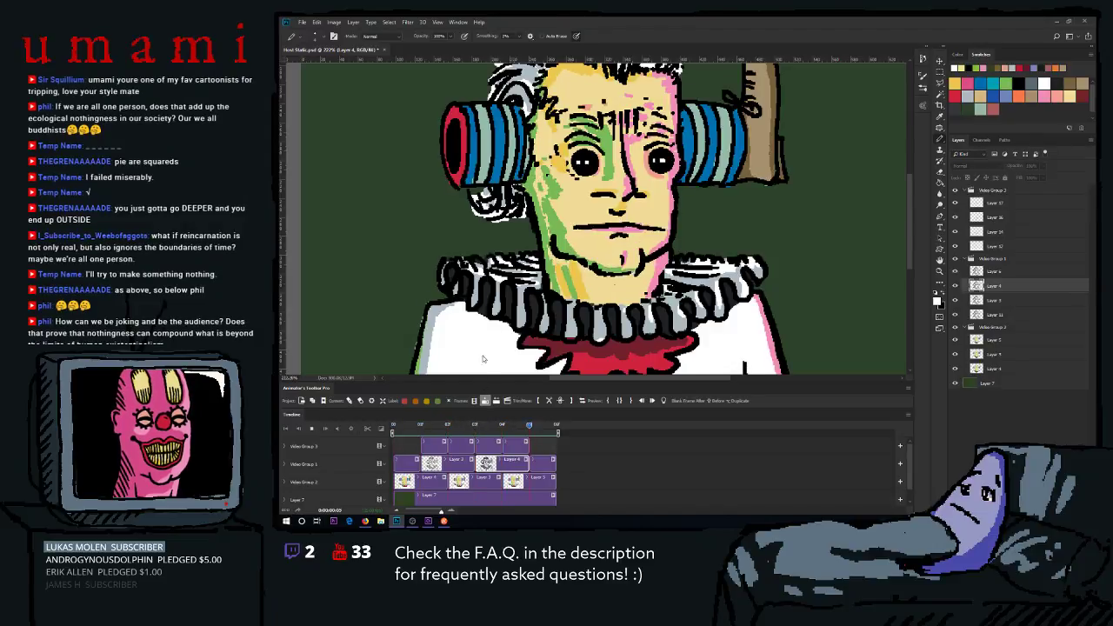
key(space)
click(939, 271)
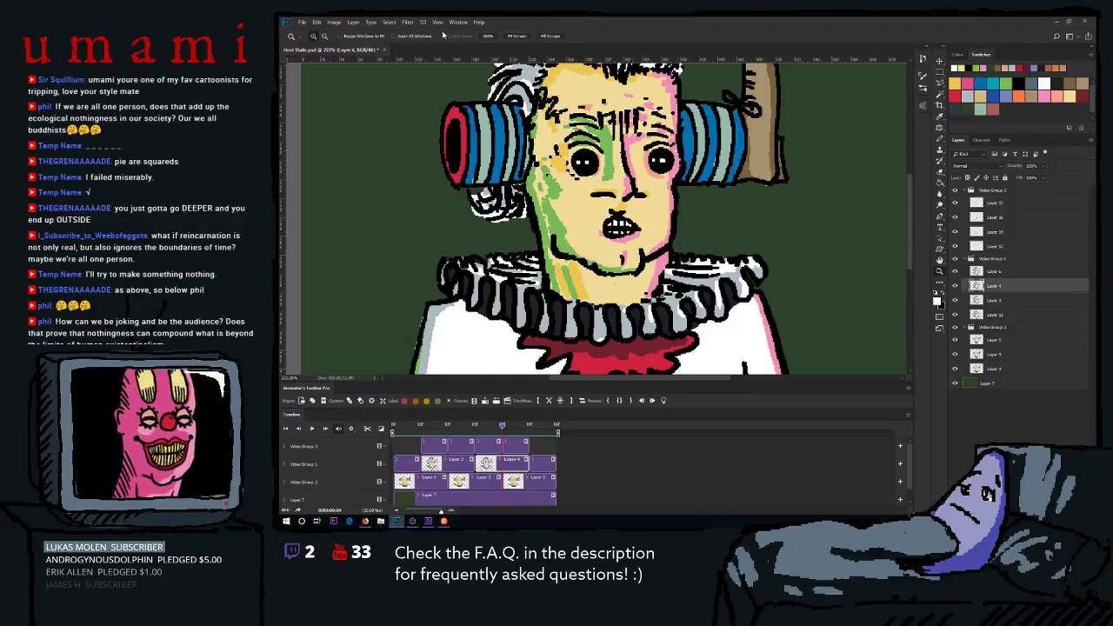
click(515, 36)
key(space)
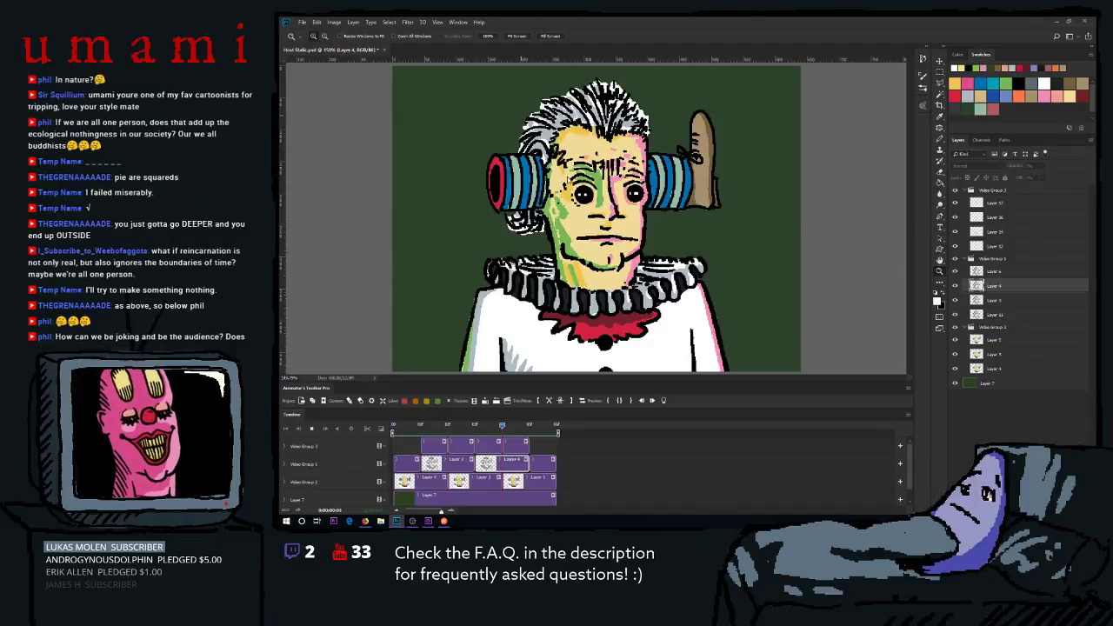
key(space)
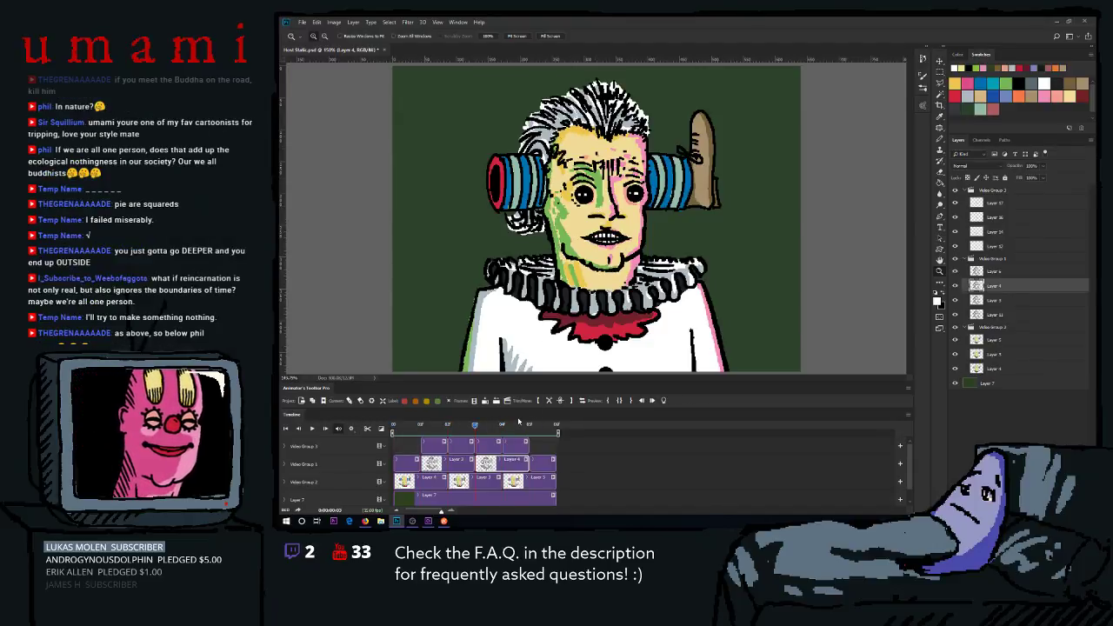
Save a copy of the document as Host Static Mouth.psd.
click(303, 22)
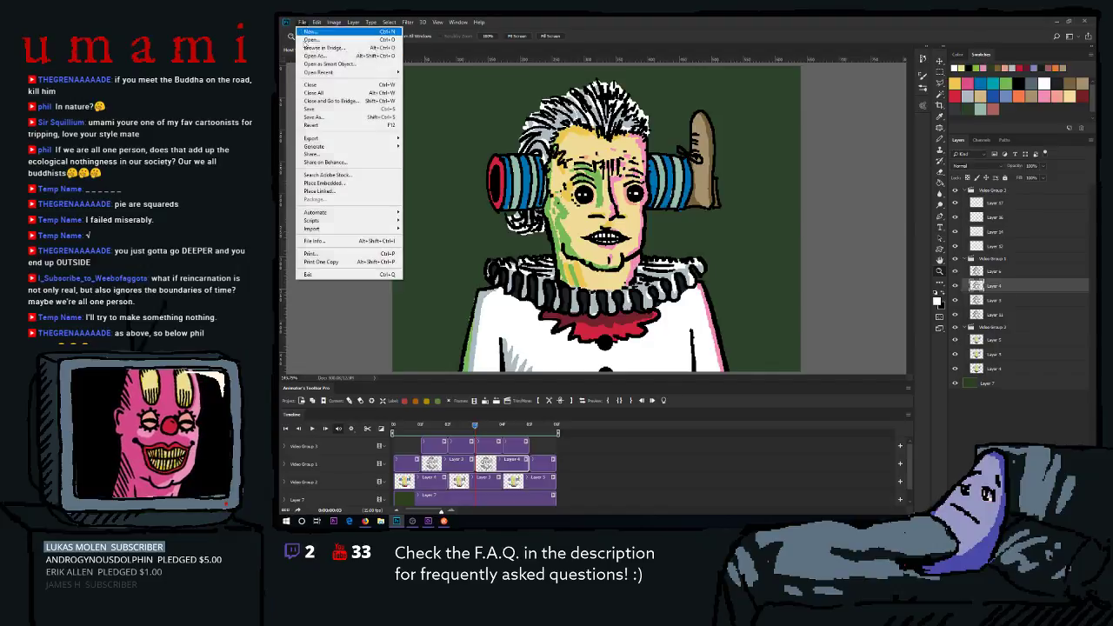
click(327, 119)
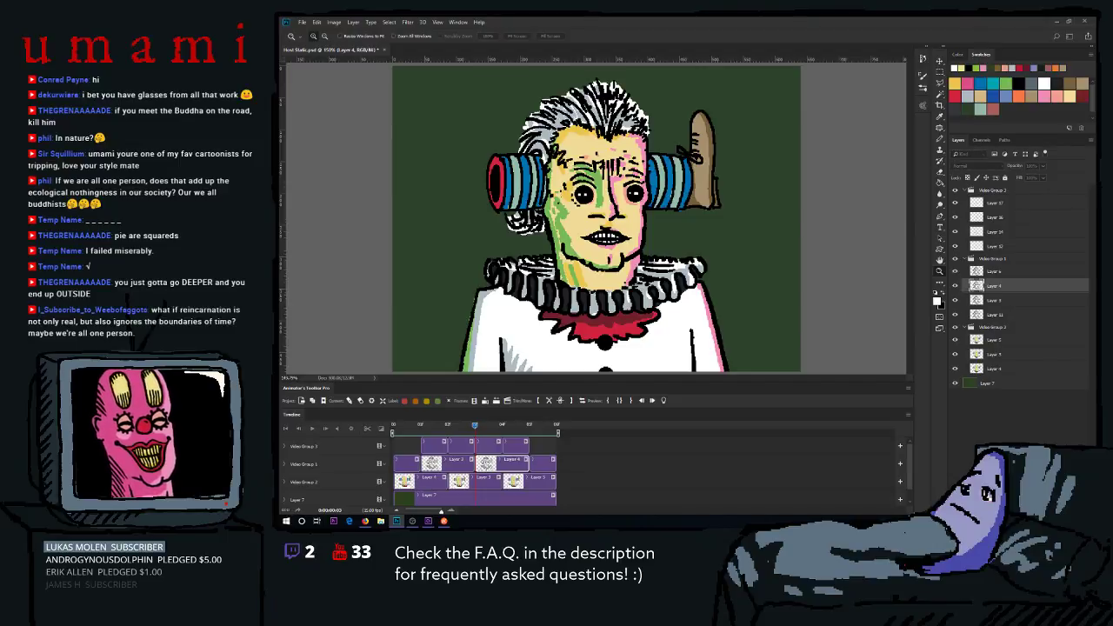
key(Return)
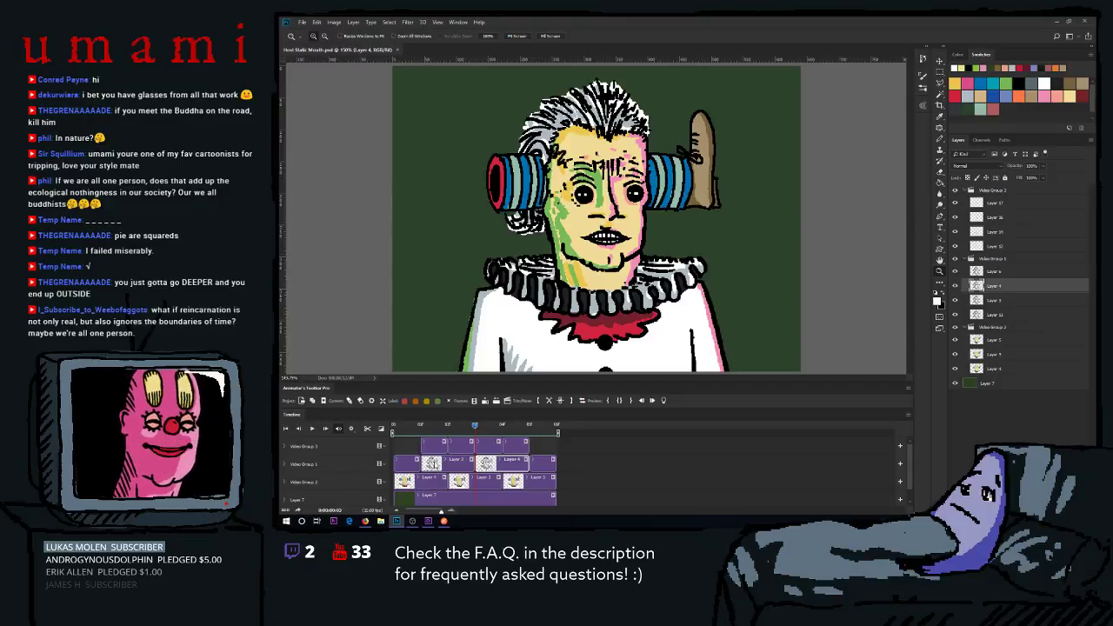
Delete the line-art and colour video groups with their contents and the green background layer, keeping only the mouth group.
click(978, 260)
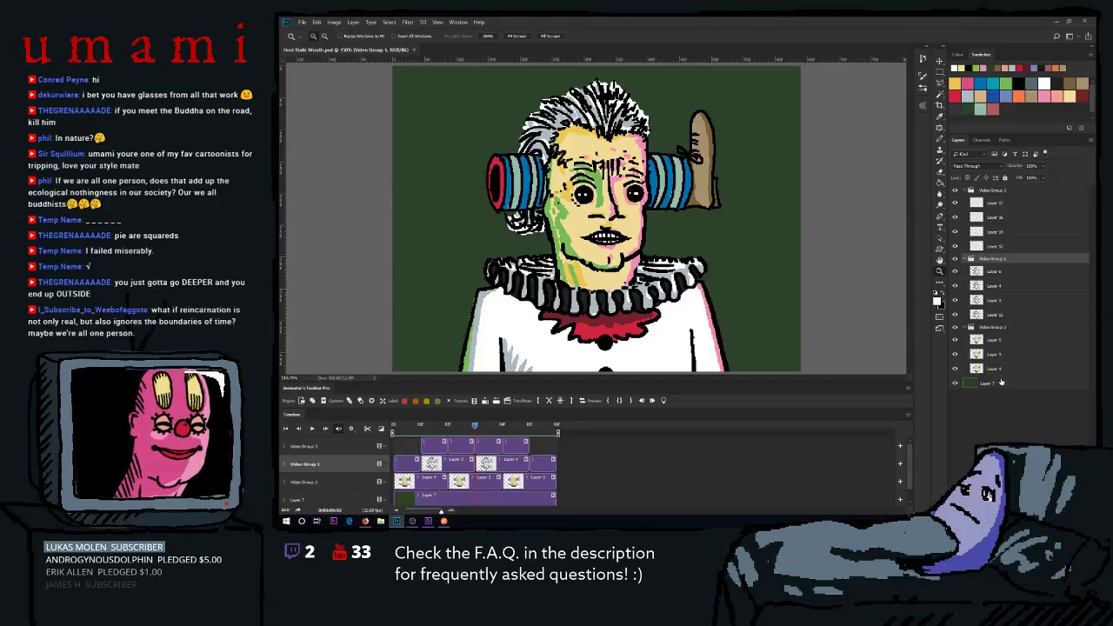
shift+click(1001, 380)
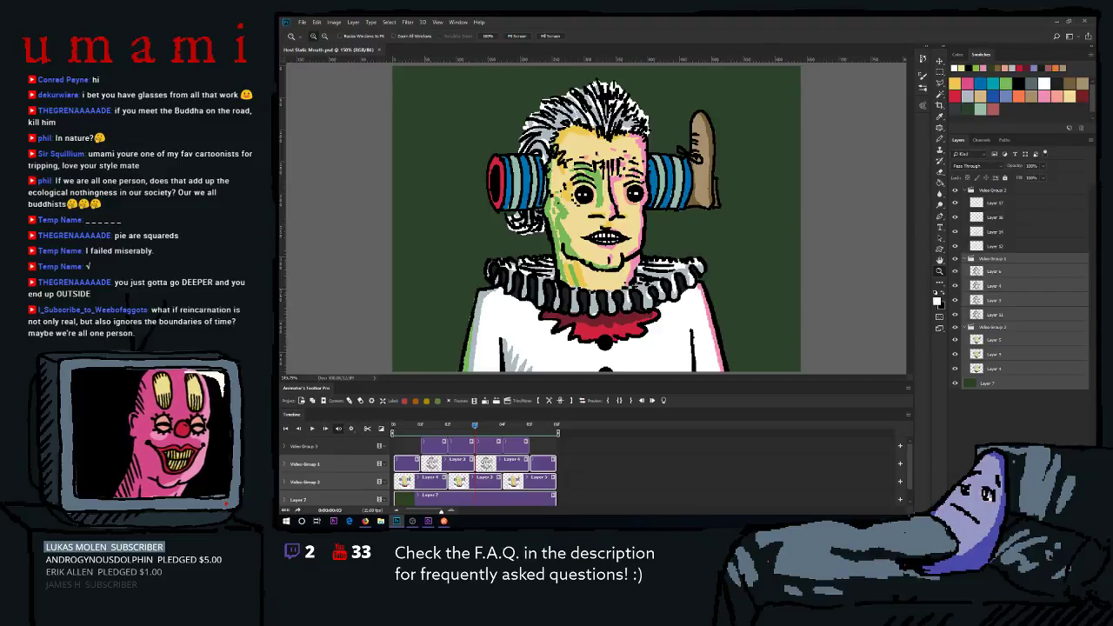
key(Delete)
click(665, 217)
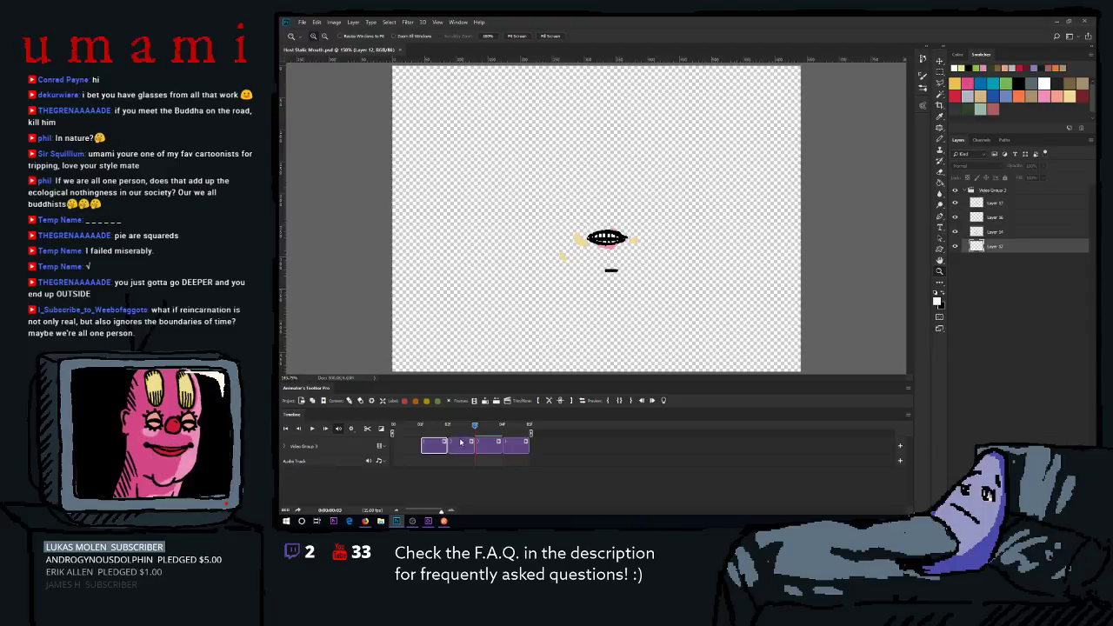
Preview the mouth clips and shift all four one frame earlier so the sequence starts at frame 0.
key(space)
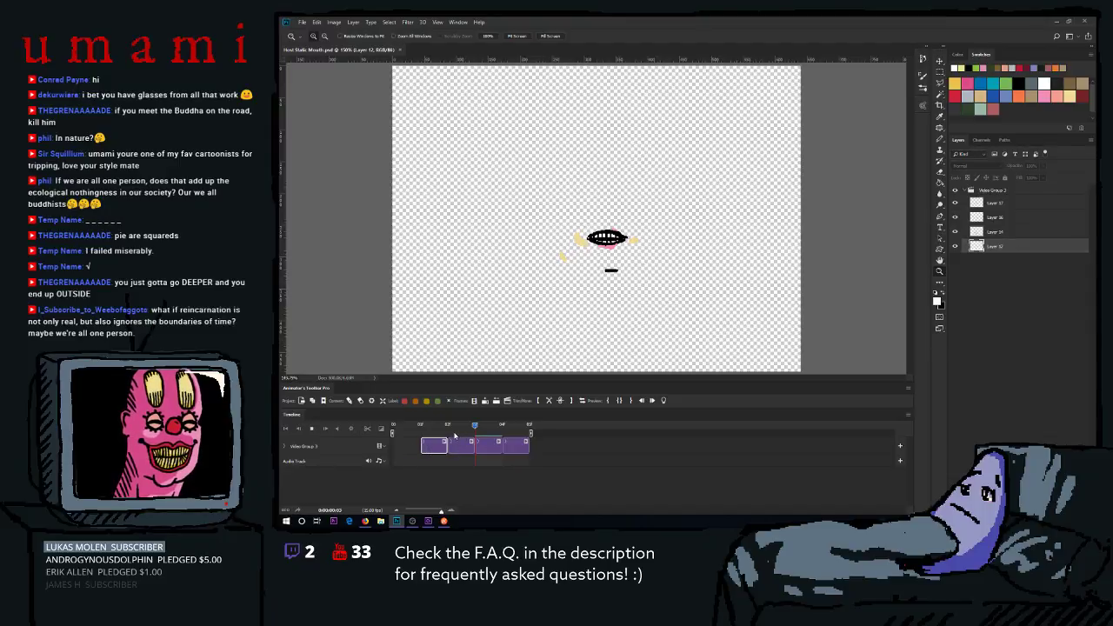
key(space)
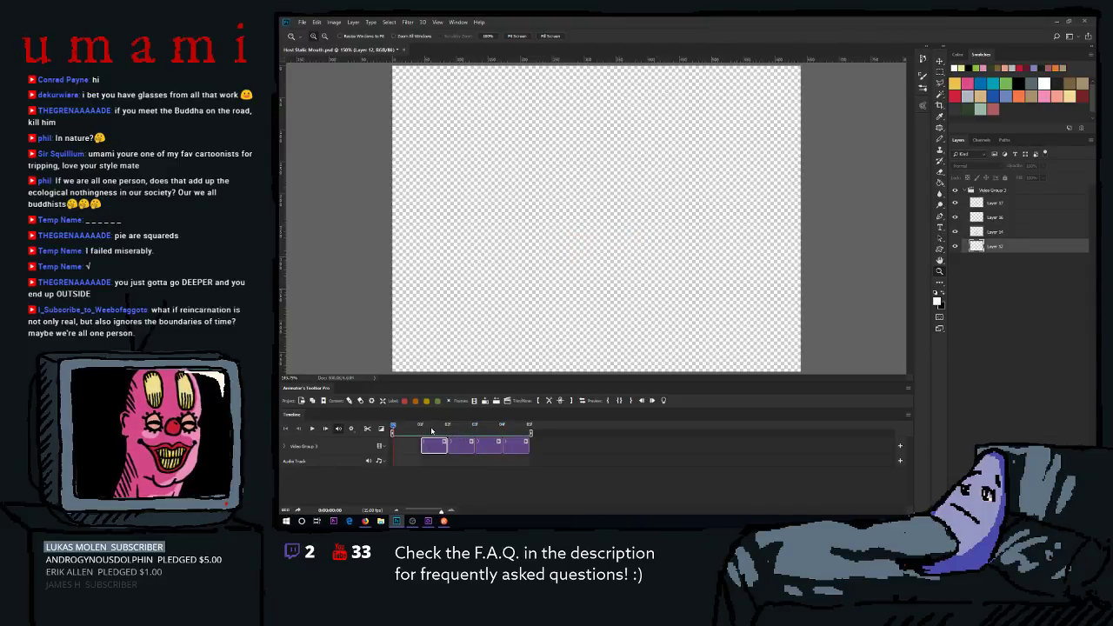
key(Right)
key(ctrl+alt+a)
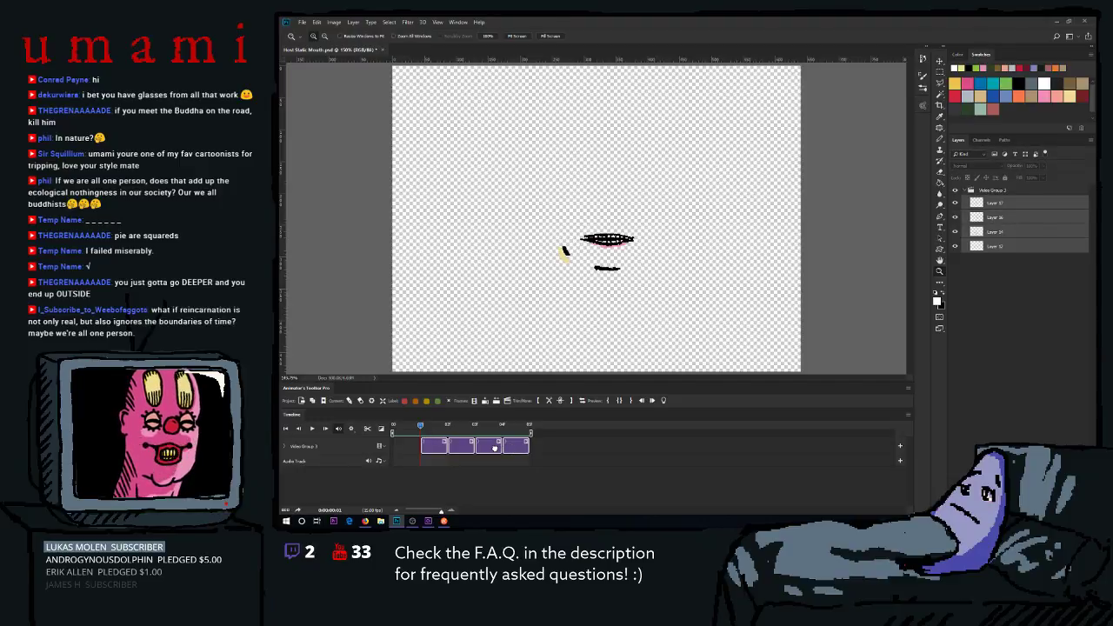
drag(509, 447, 483, 444)
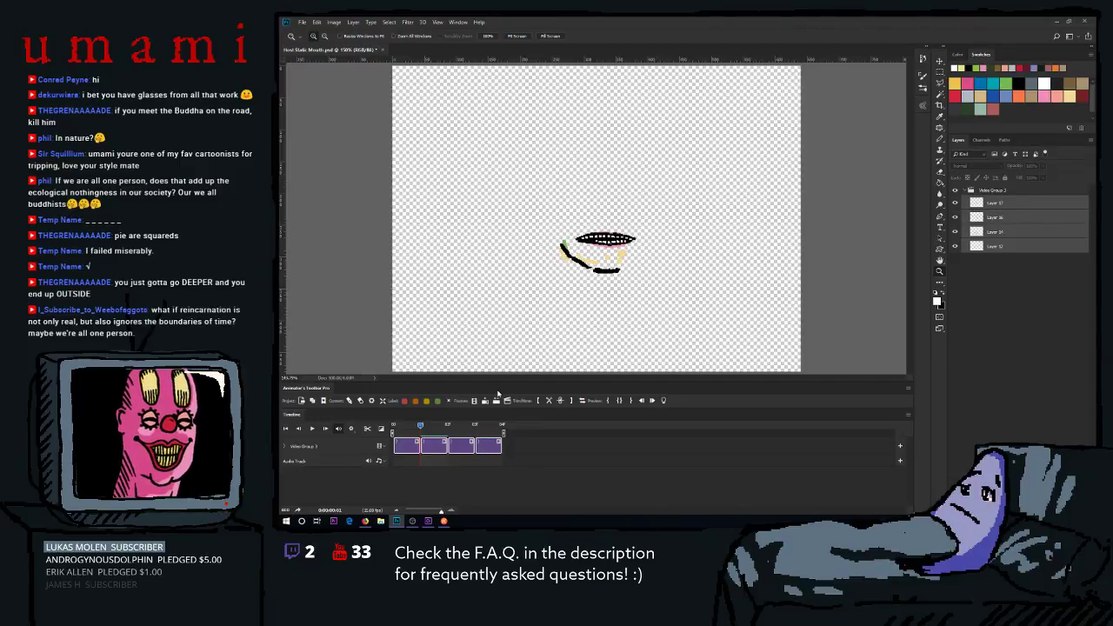
Save and close Host Static Mouth.psd, and reopen Host Static.psd.
click(376, 51)
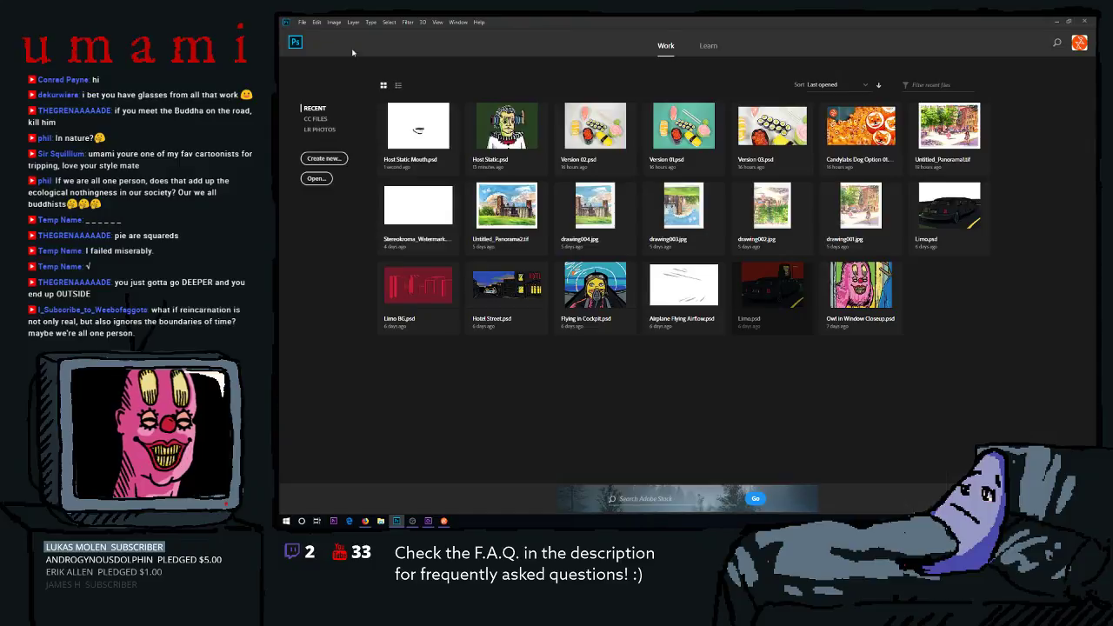
click(532, 153)
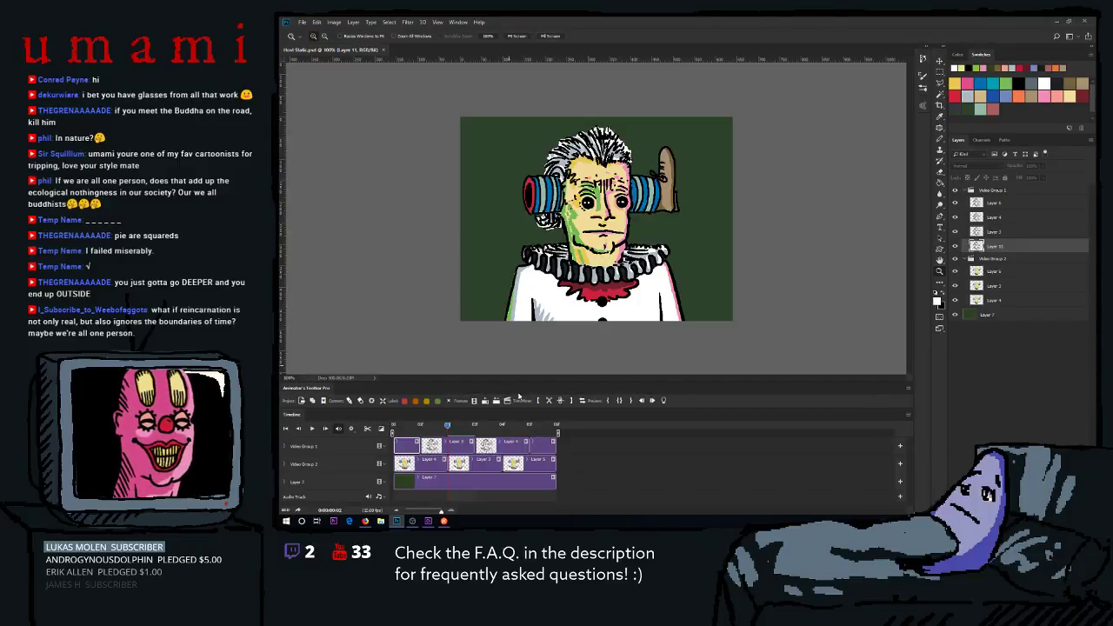
Add a second white highlight to the pink-side eye on the Layer 4 clip at frame 3 with the Pencil tool.
click(504, 423)
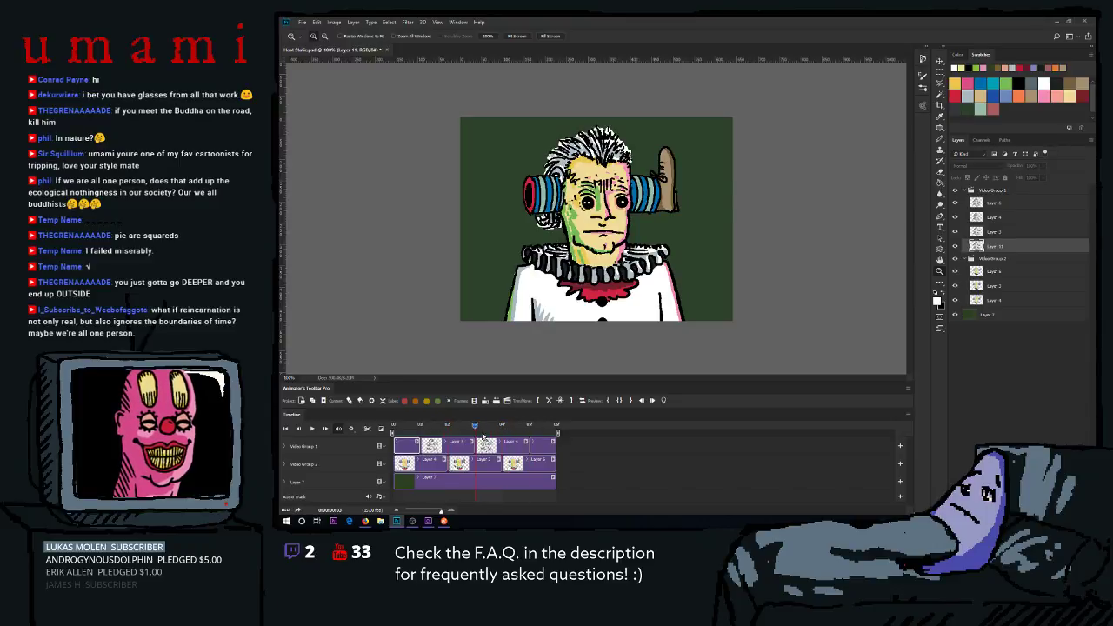
click(499, 453)
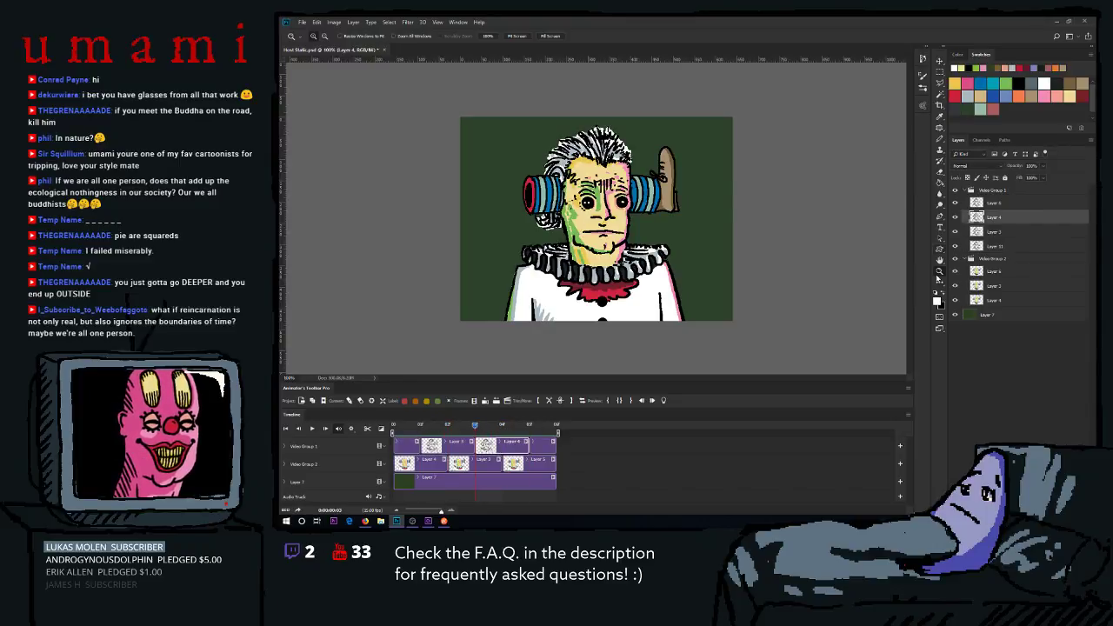
click(601, 198)
click(650, 197)
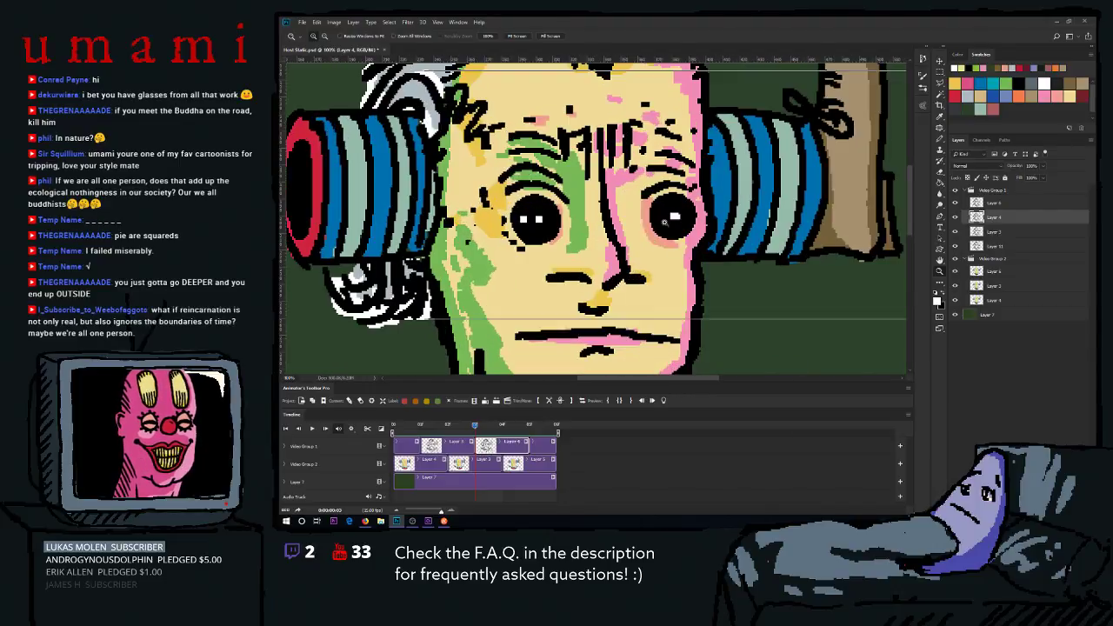
click(654, 241)
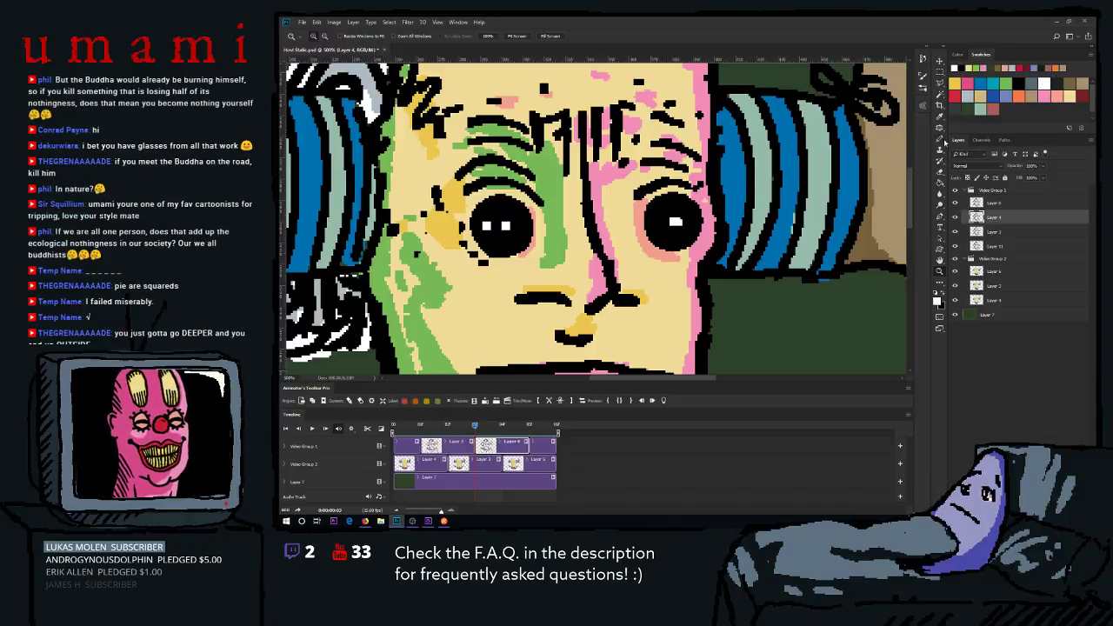
click(940, 138)
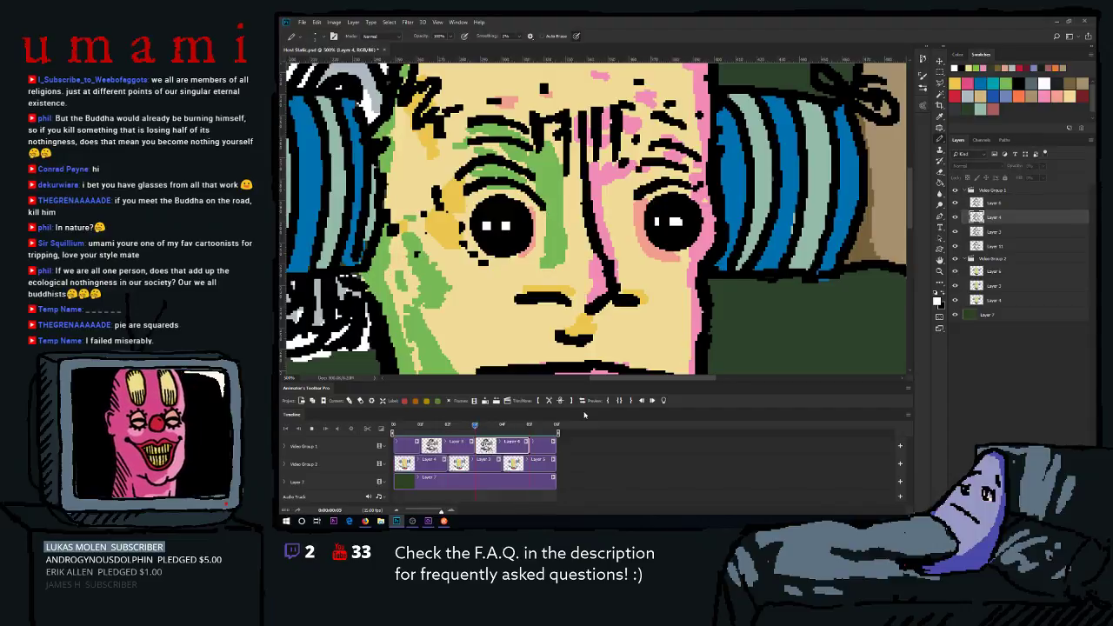
Play back the loop close up on the eyes and with the whole portrait in view to check the corrected highlight.
key(space)
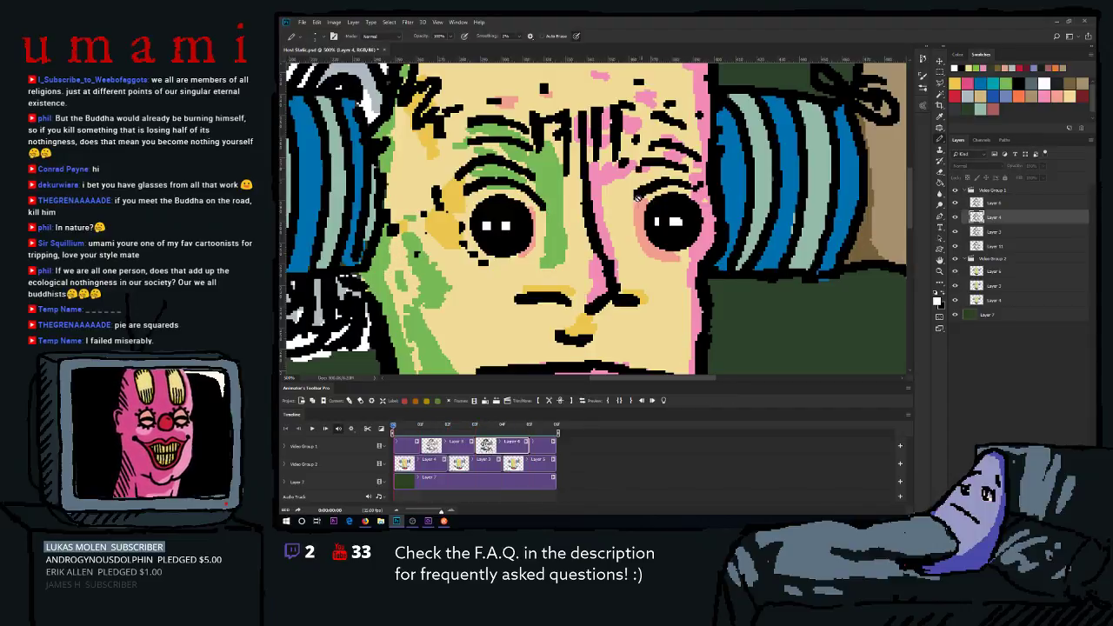
key(space)
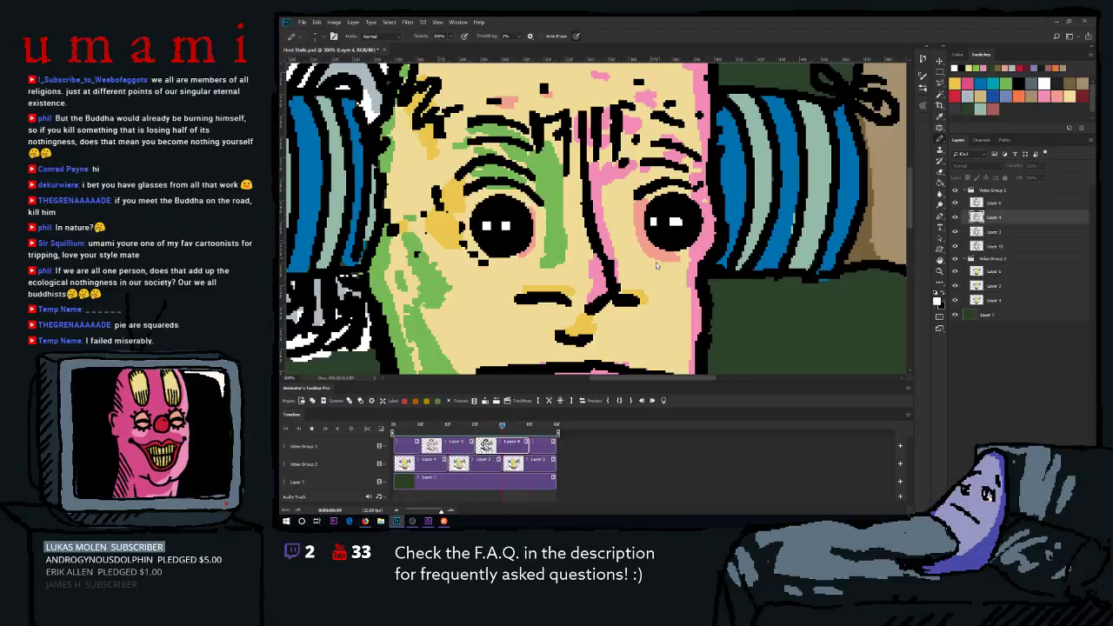
key(z)
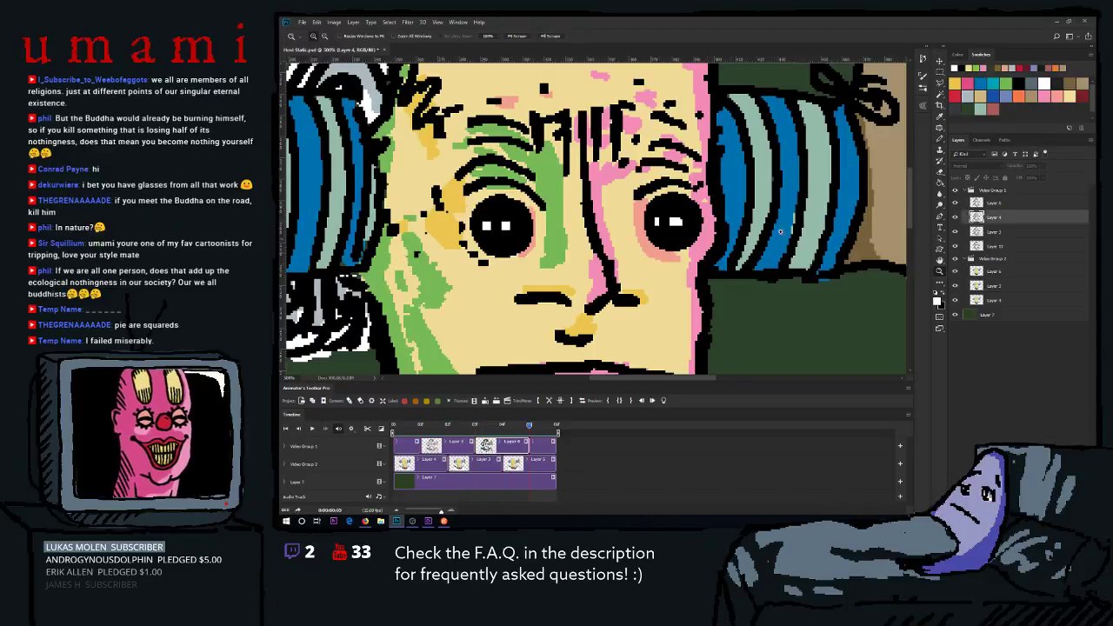
click(518, 37)
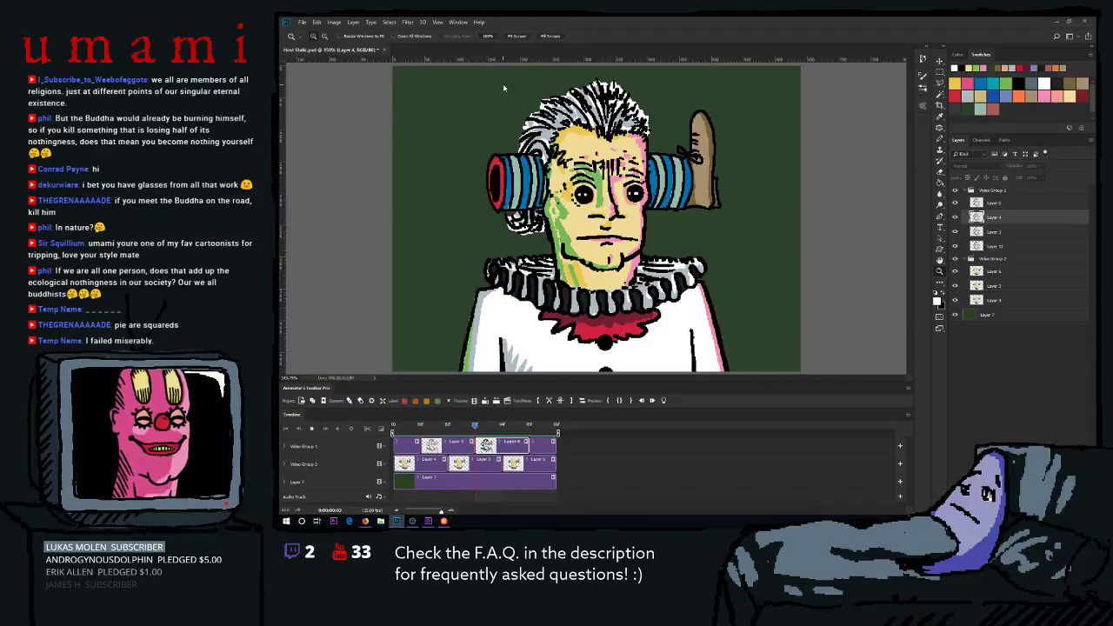
key(space)
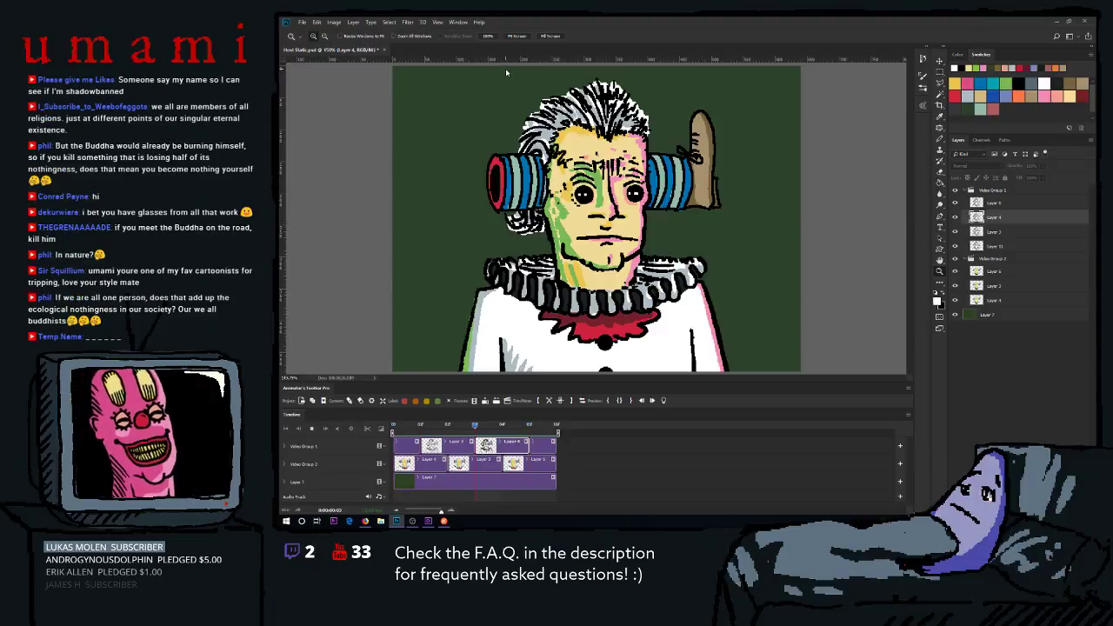
key(space)
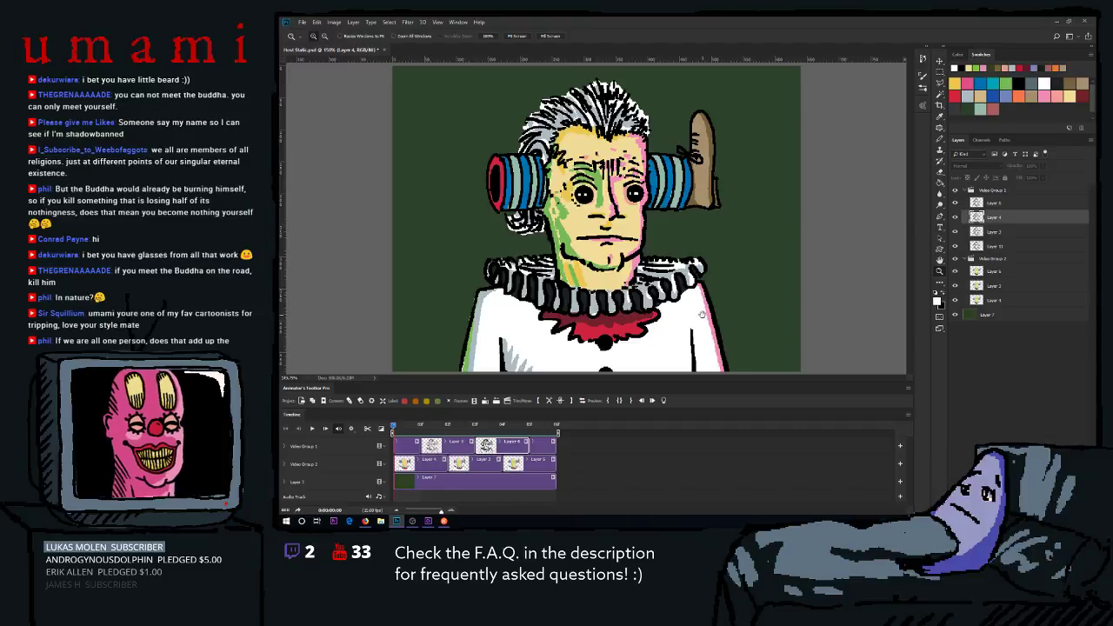
key(space)
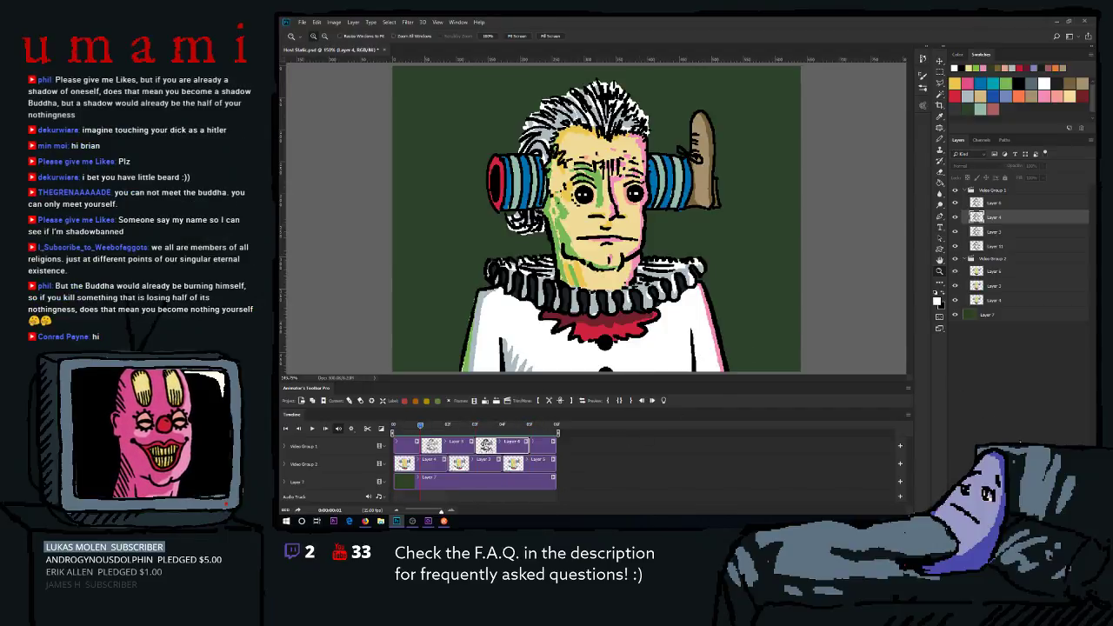
Create a blank layer above the video groups, move its clip to the timeline start and trim it to one frame.
click(810, 491)
key(ctrl+shift+alt+n)
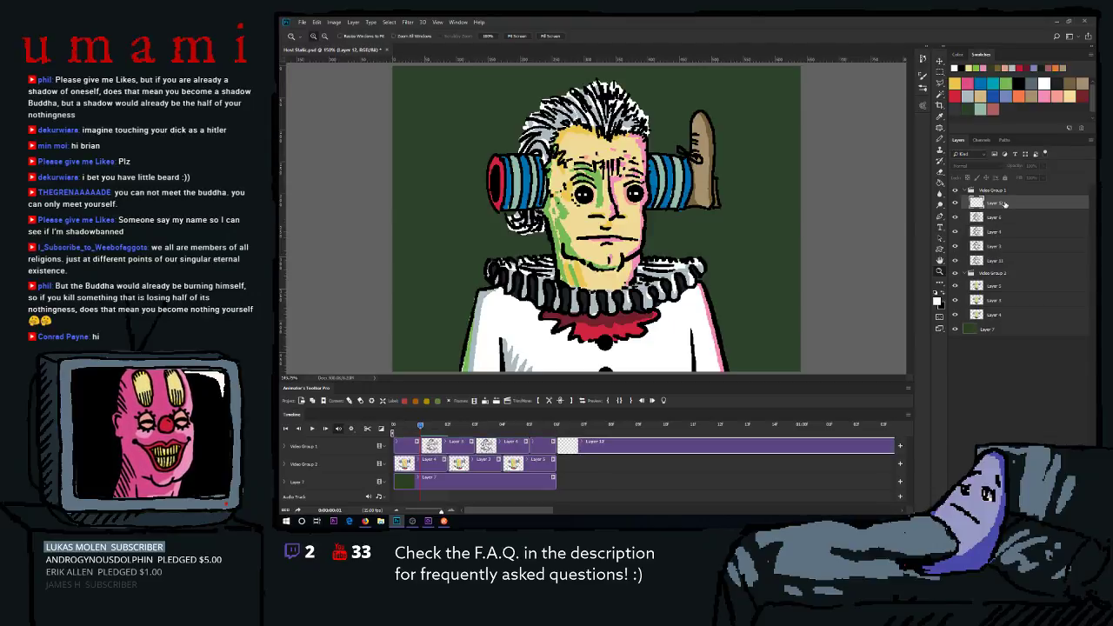
drag(1007, 204, 1005, 186)
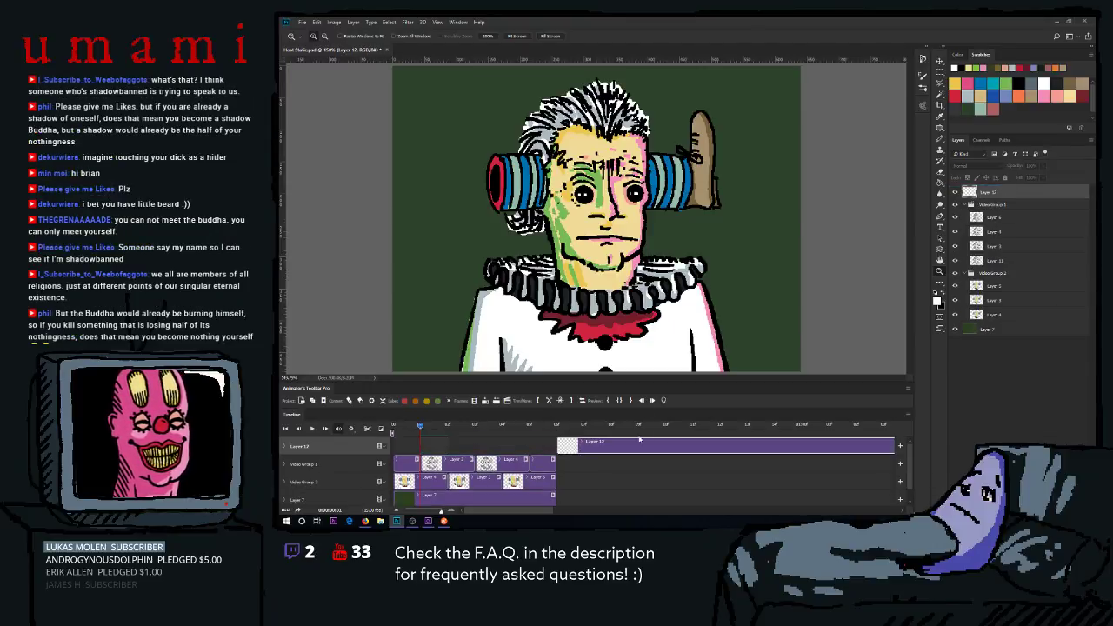
drag(628, 445, 499, 433)
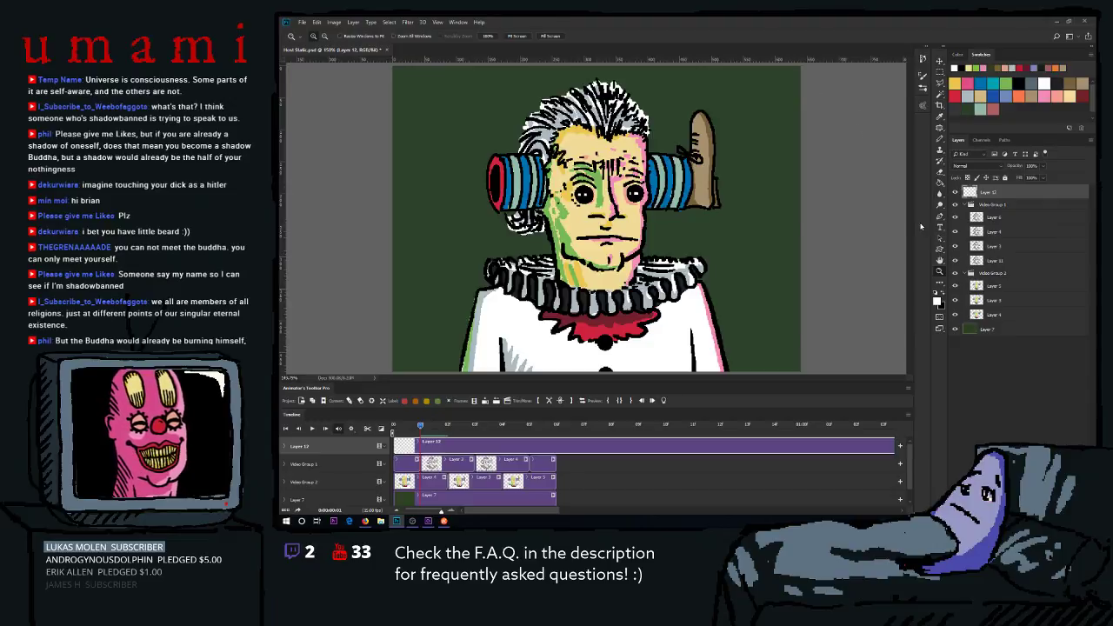
click(572, 401)
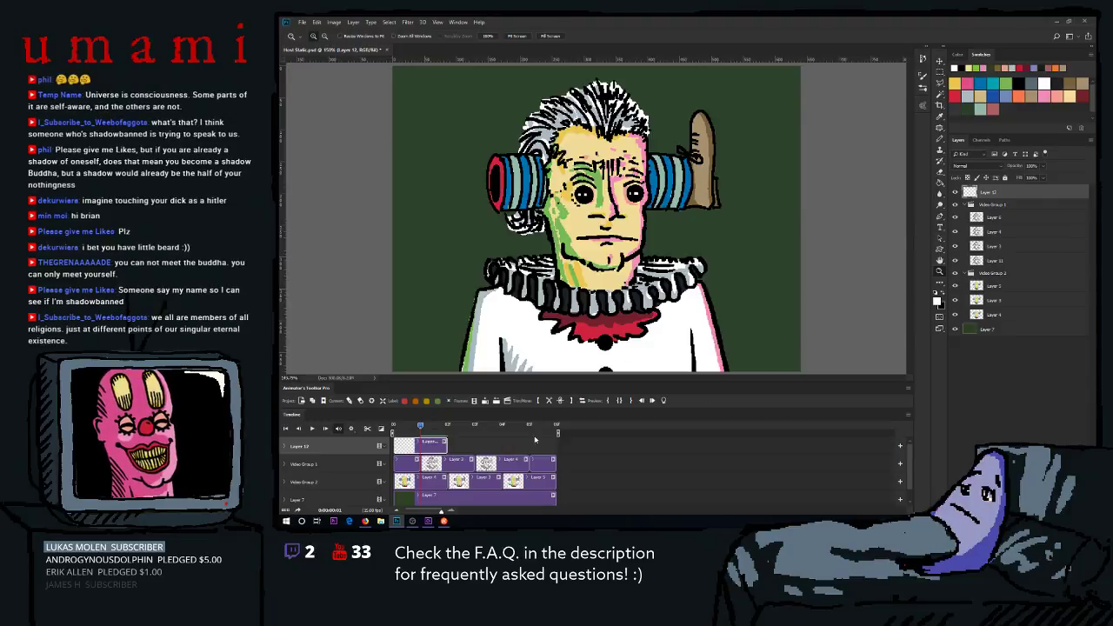
drag(444, 445, 420, 445)
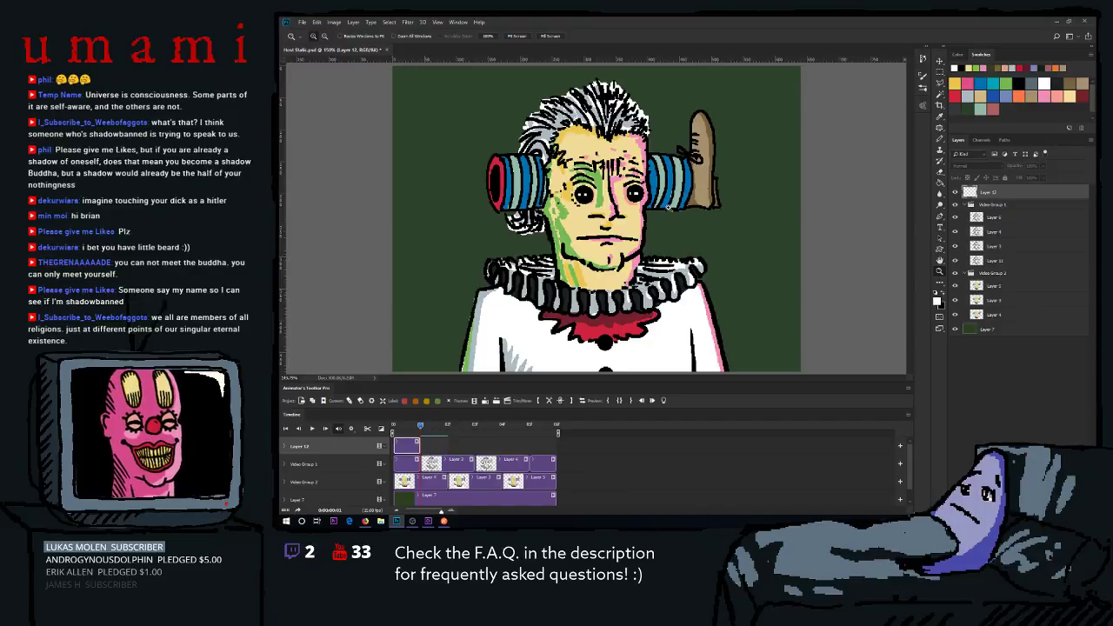
Set up the Pencil with the pale skin swatch, shift the blank clip to frame 1 and add another one-frame clip after it.
click(608, 186)
click(608, 186)
click(628, 185)
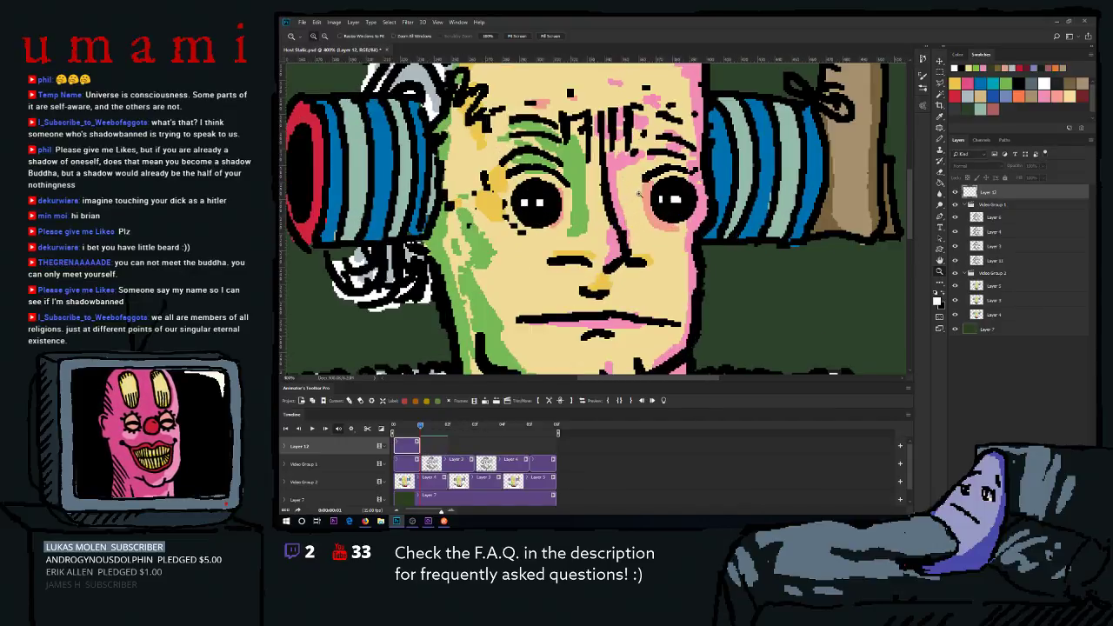
click(1070, 96)
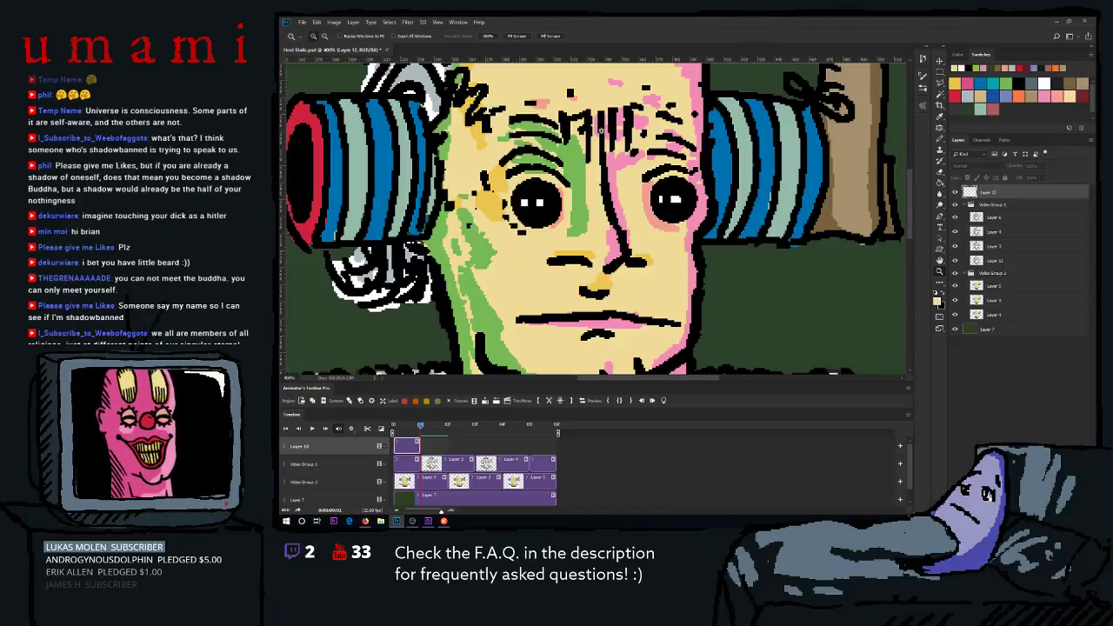
click(940, 136)
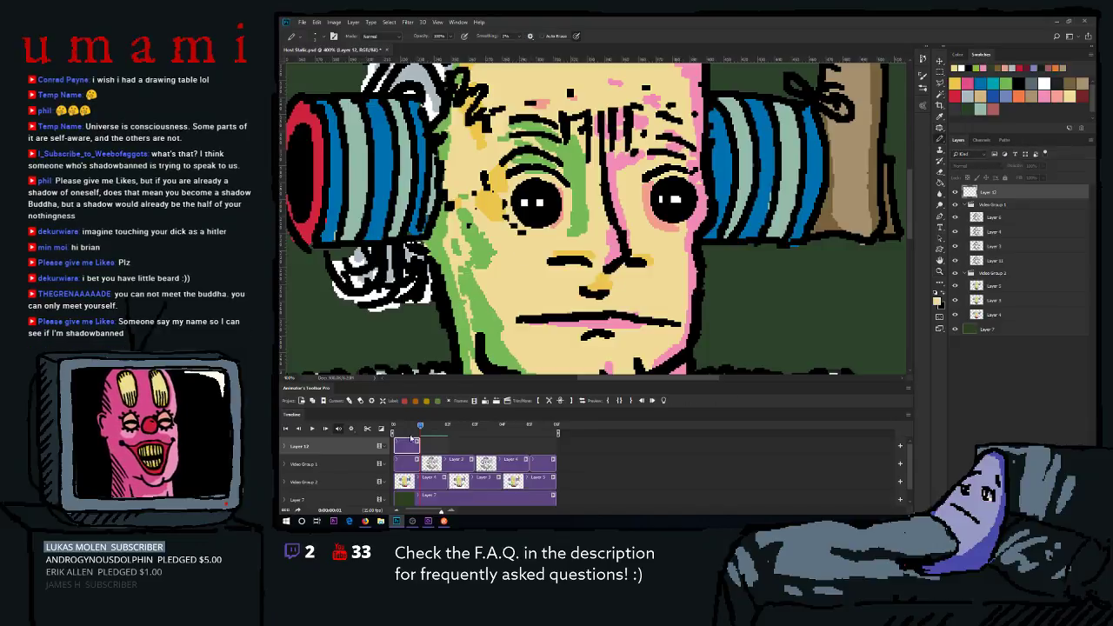
drag(434, 441, 435, 441)
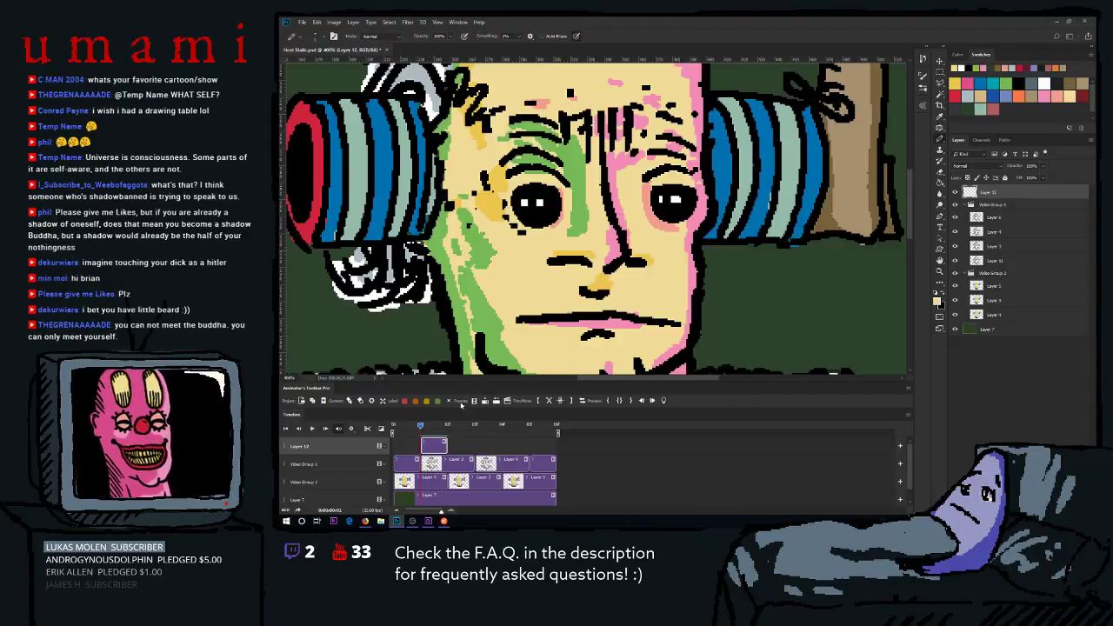
click(486, 401)
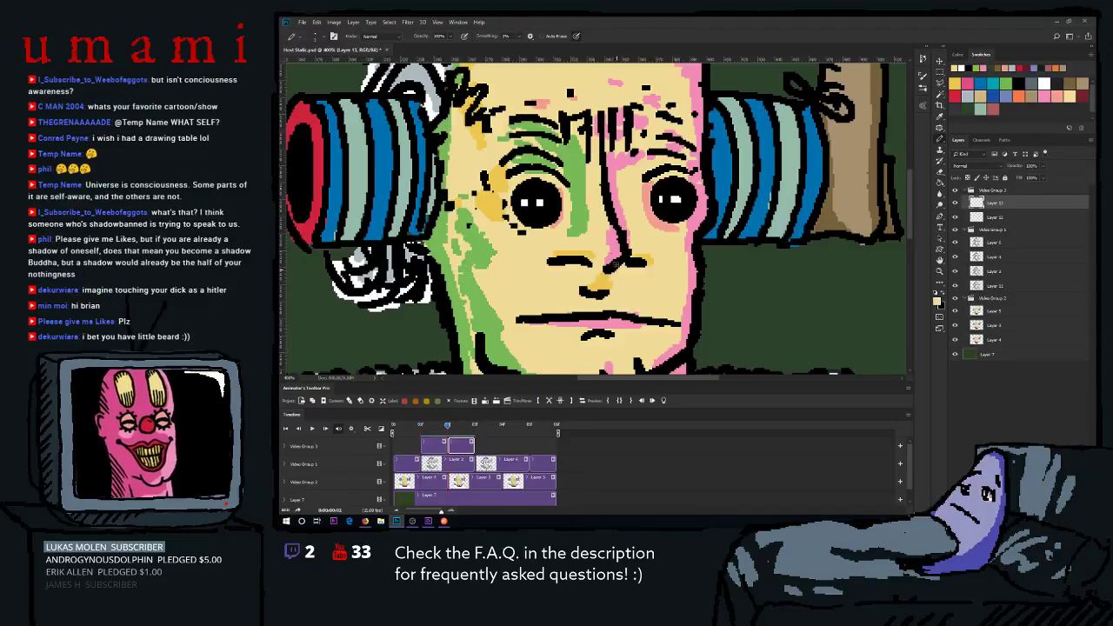
Enable onion skins on the timeline and set their blend mode to Screen.
click(665, 401)
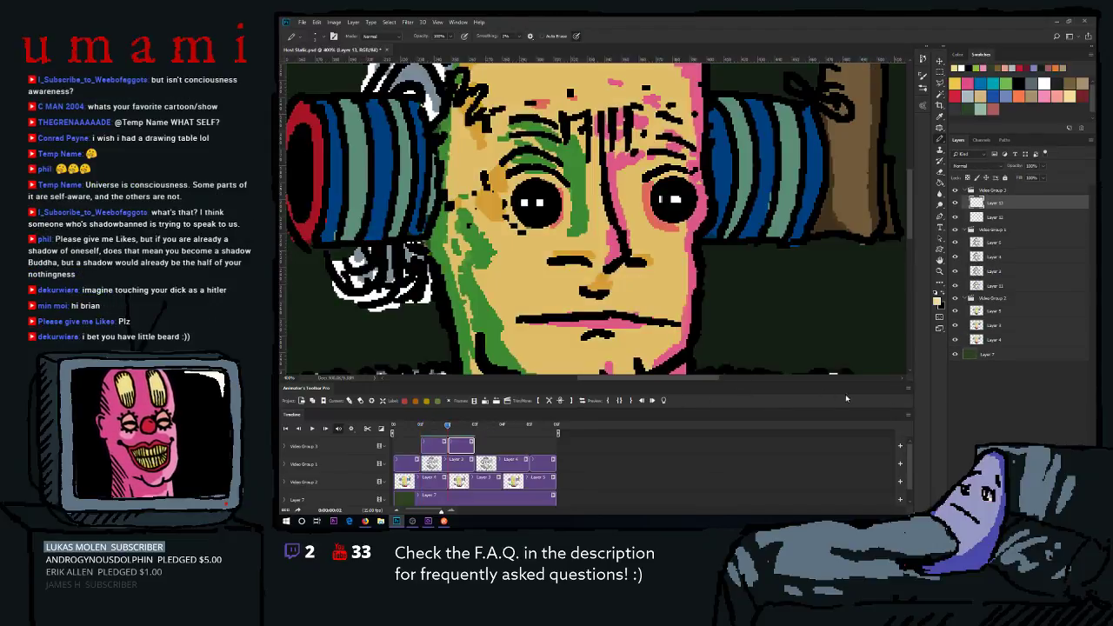
click(907, 415)
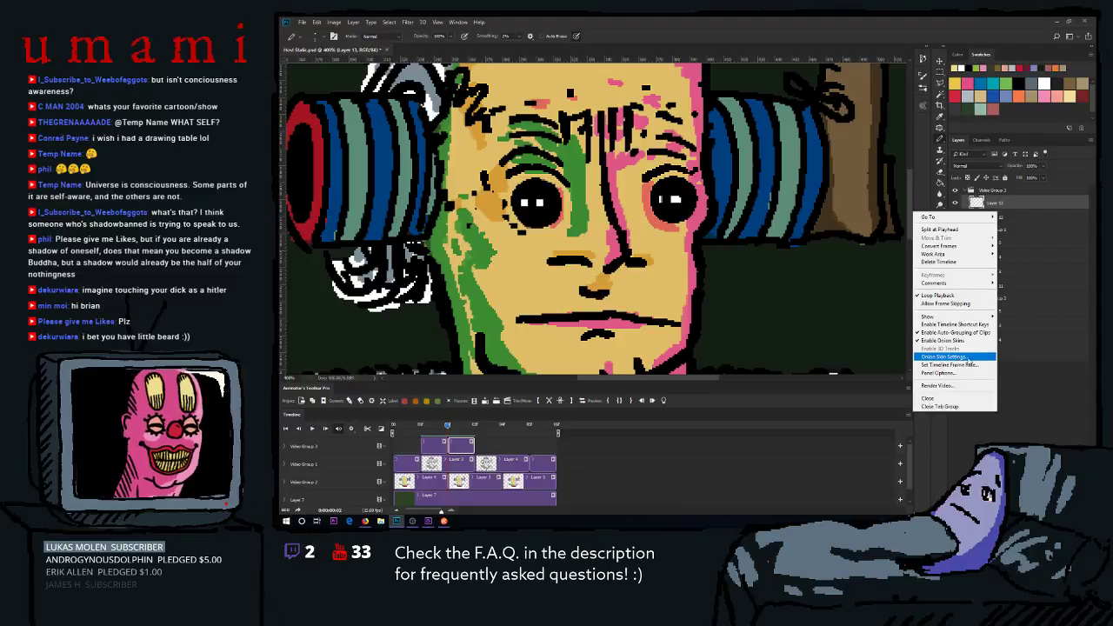
click(969, 358)
click(699, 233)
click(700, 257)
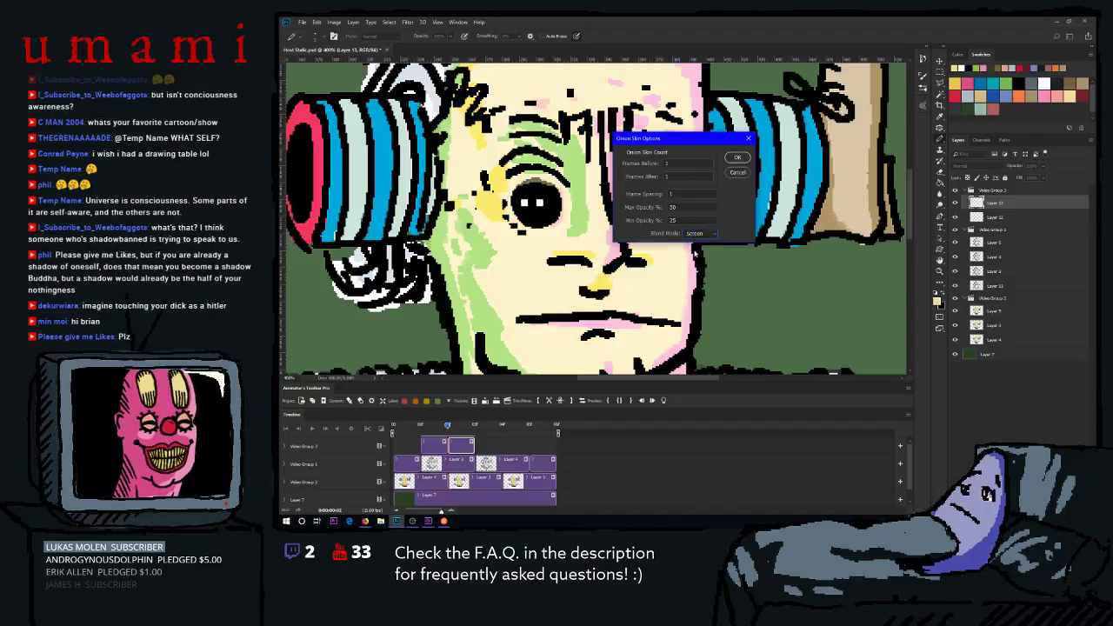
Turn off onion skinning and outline the lower edges of both eyelids in black on the second blink frame.
key(Return)
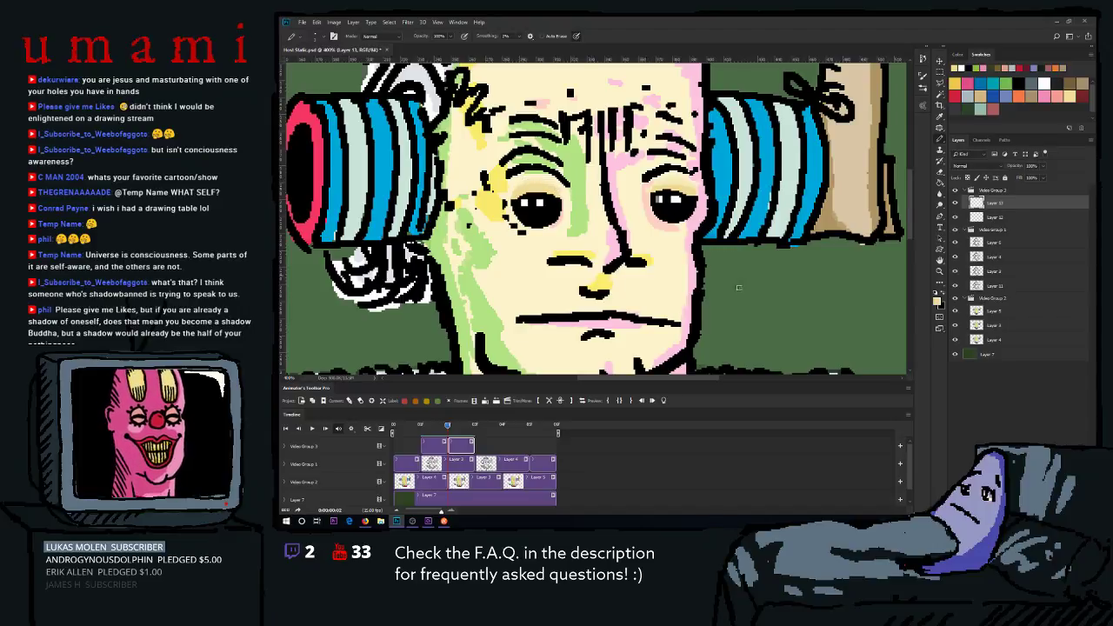
click(663, 401)
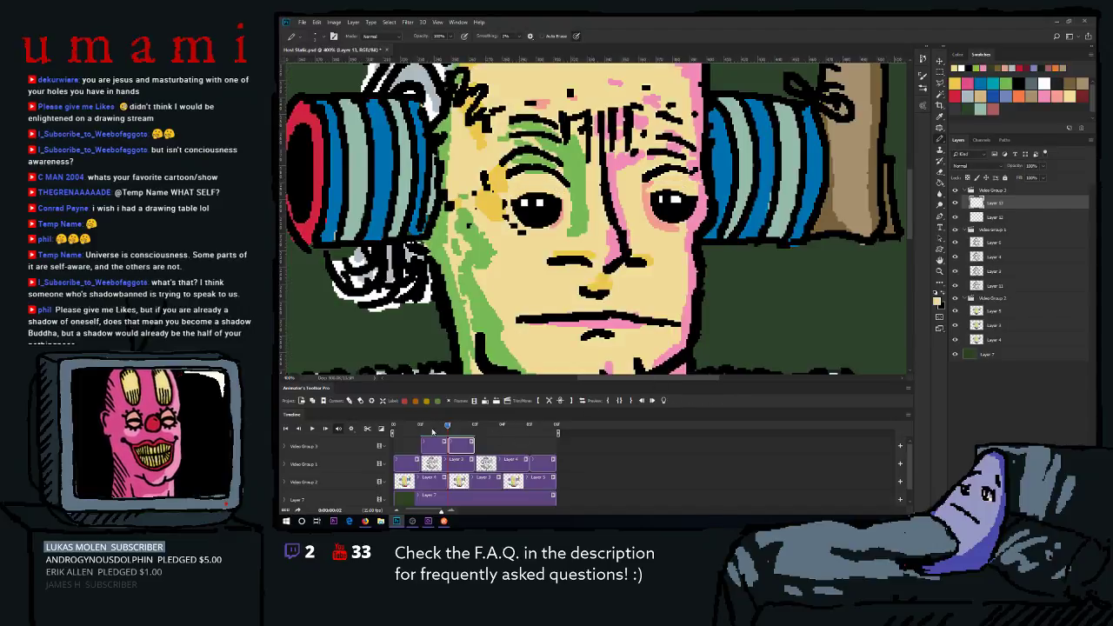
drag(433, 430, 454, 448)
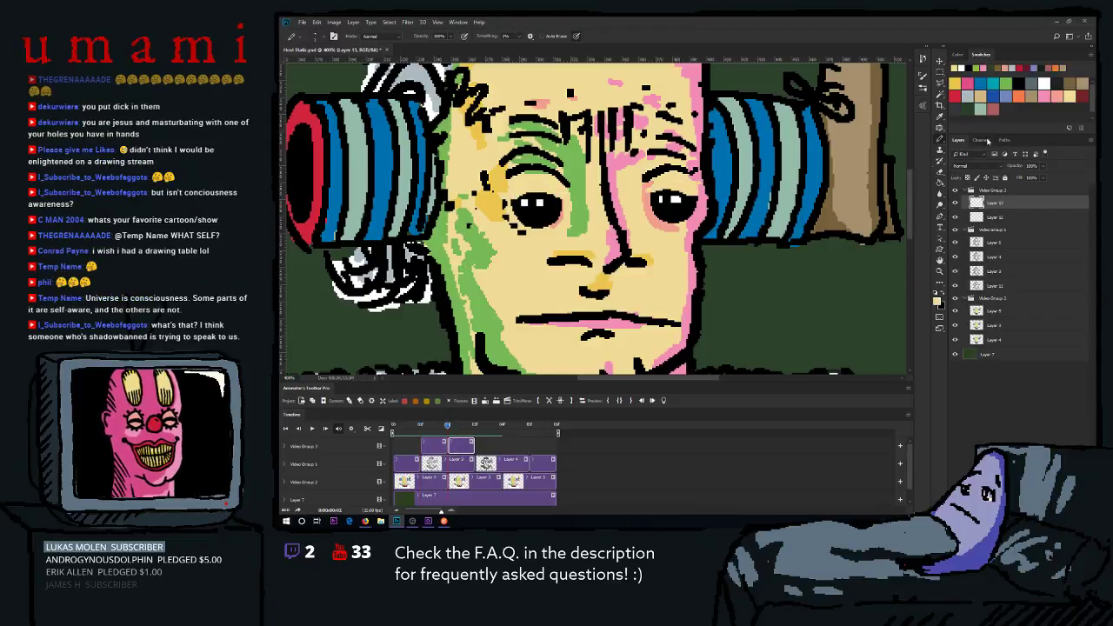
click(1017, 84)
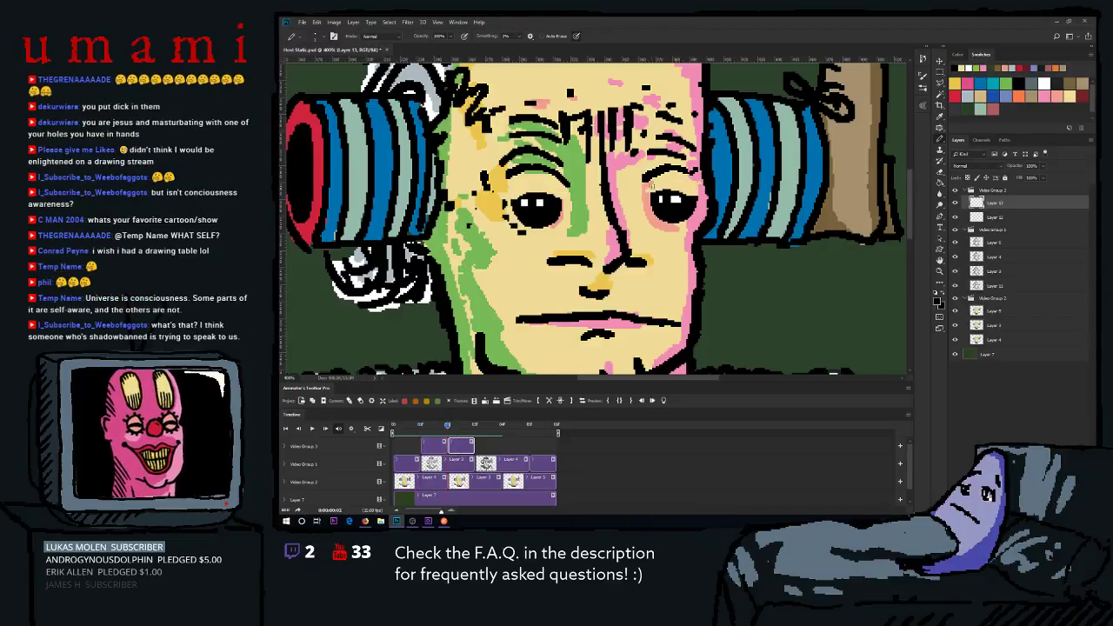
drag(650, 185, 698, 185)
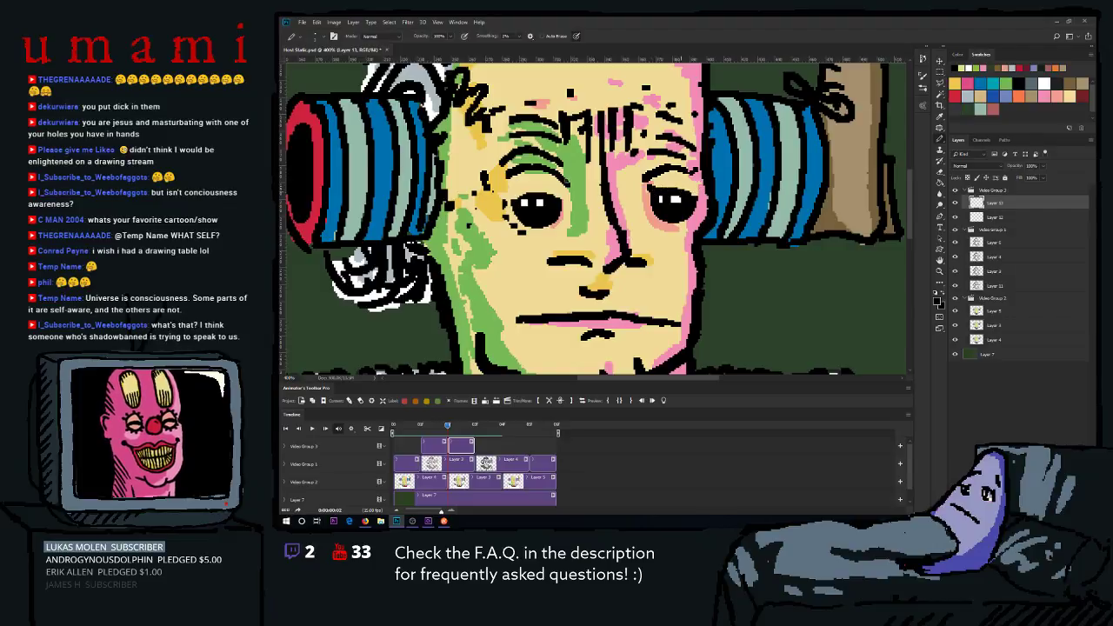
drag(513, 200, 565, 193)
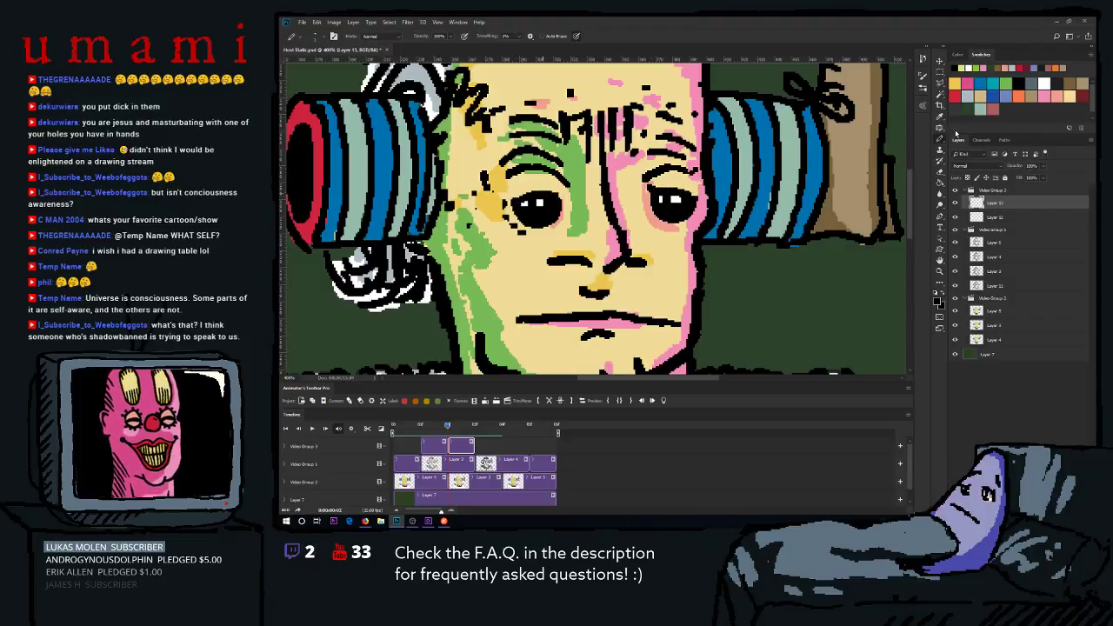
Add a third blink frame and paint skin-coloured eyelids over the upper halves of both eyes.
drag(449, 427, 472, 442)
click(484, 402)
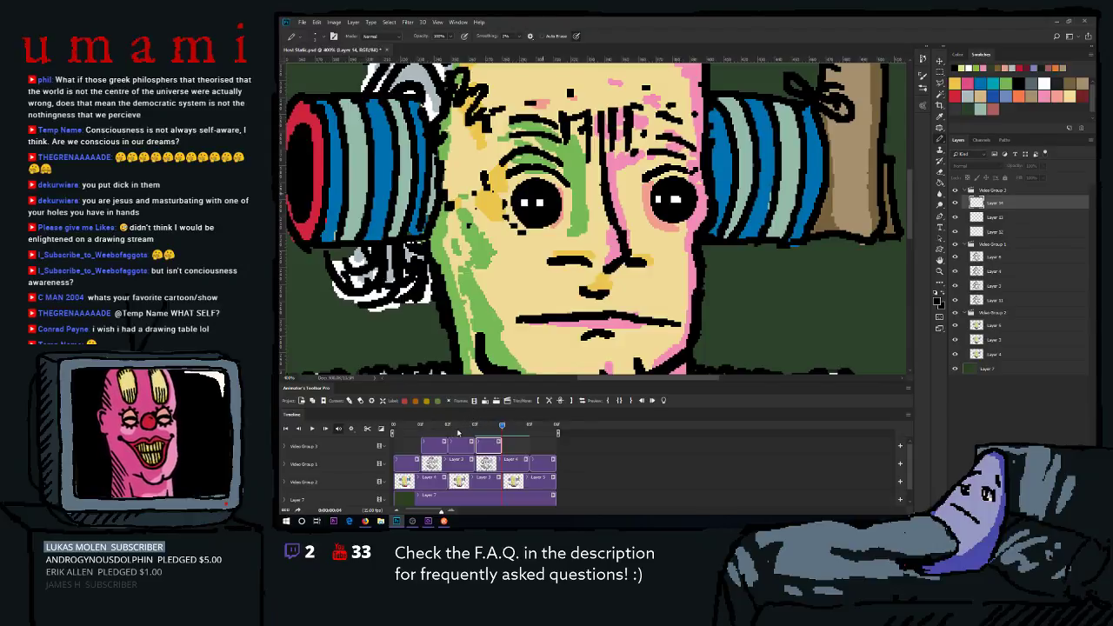
mouse_move(493, 431)
mouse_down()
mouse_move(458, 436)
mouse_move(496, 438)
mouse_move(486, 438)
mouse_up()
click(486, 440)
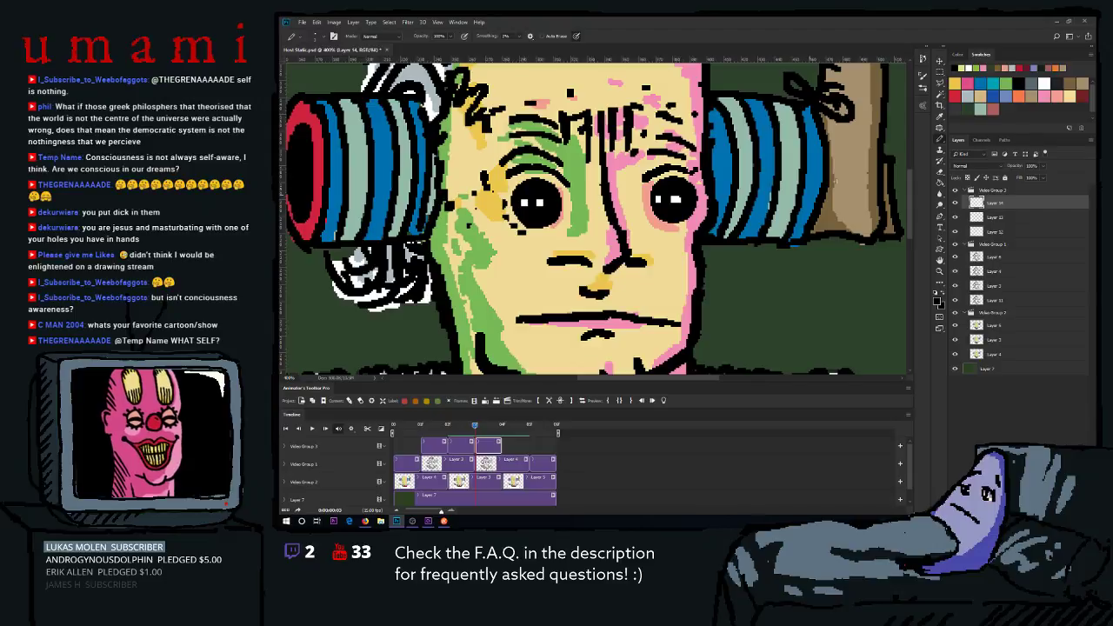
click(1070, 94)
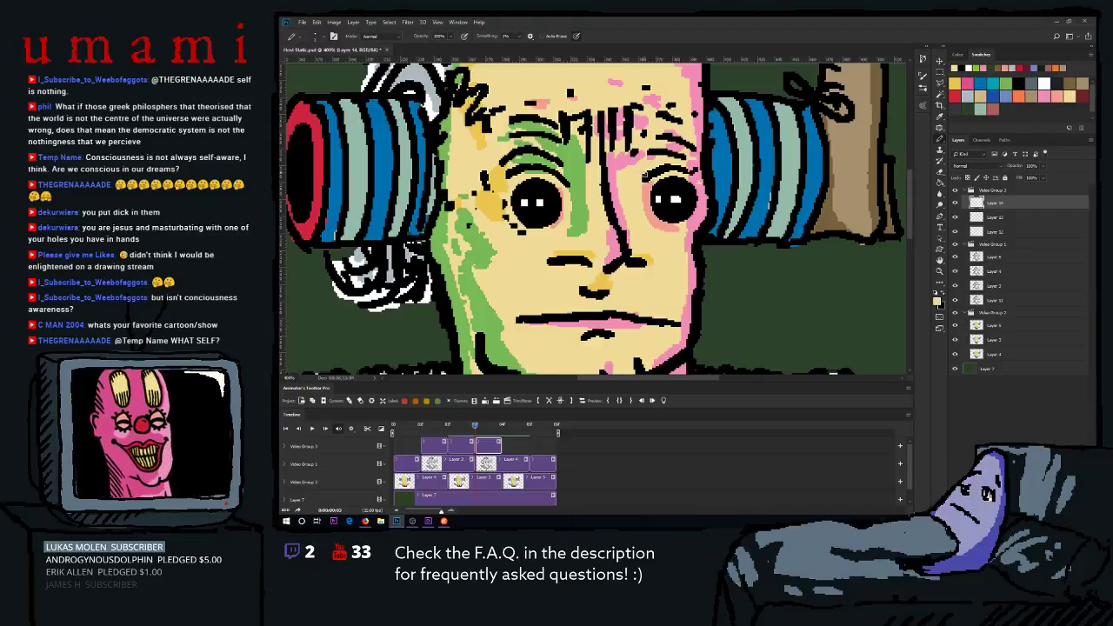
mouse_move(663, 181)
mouse_down()
mouse_move(678, 182)
mouse_move(651, 187)
mouse_move(683, 198)
mouse_move(688, 186)
mouse_move(692, 197)
mouse_move(656, 193)
mouse_move(687, 181)
mouse_move(693, 191)
mouse_up()
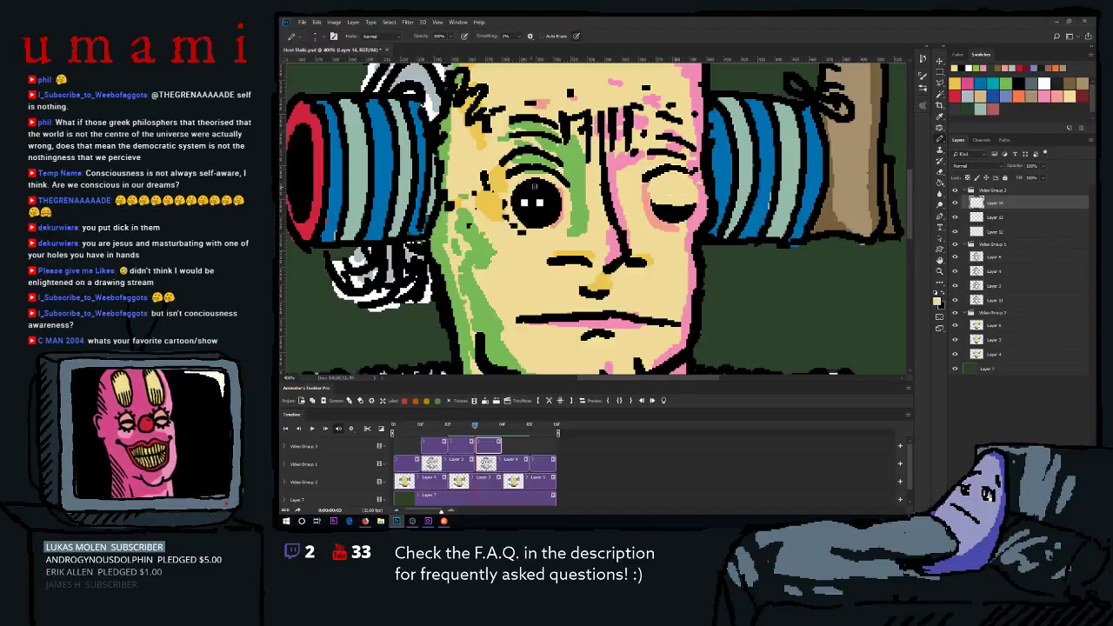
mouse_move(534, 185)
mouse_down()
mouse_move(517, 193)
mouse_move(554, 194)
mouse_move(521, 198)
mouse_move(541, 202)
mouse_move(526, 205)
mouse_move(557, 199)
mouse_move(514, 202)
mouse_up()
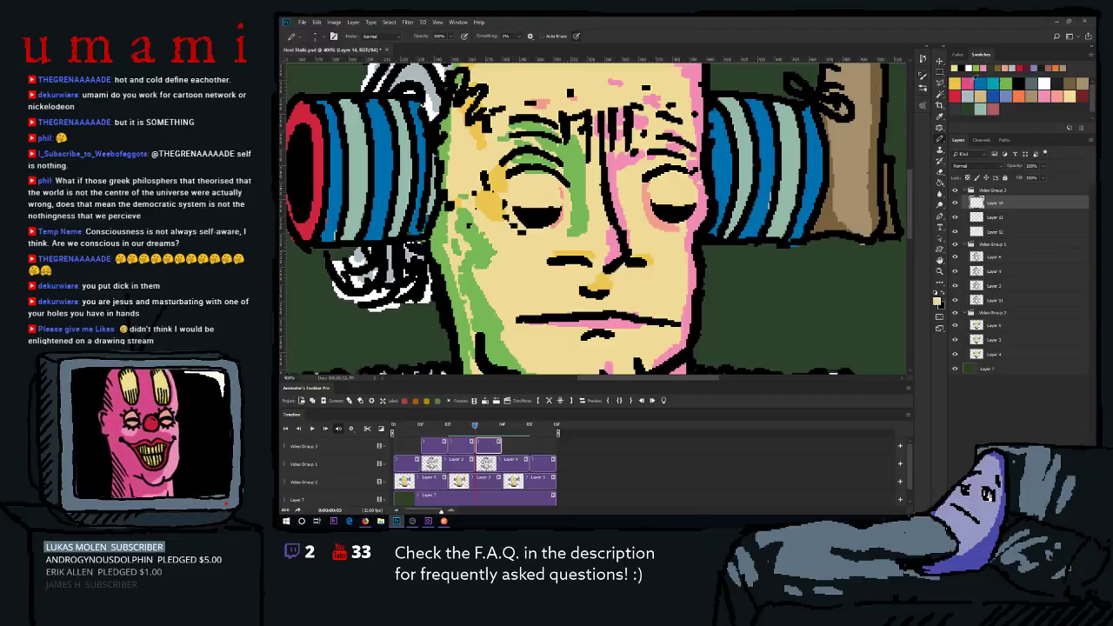
Outline the lower edges of both half-closed eyelids in black on the third blink frame.
click(956, 69)
drag(511, 207, 536, 205)
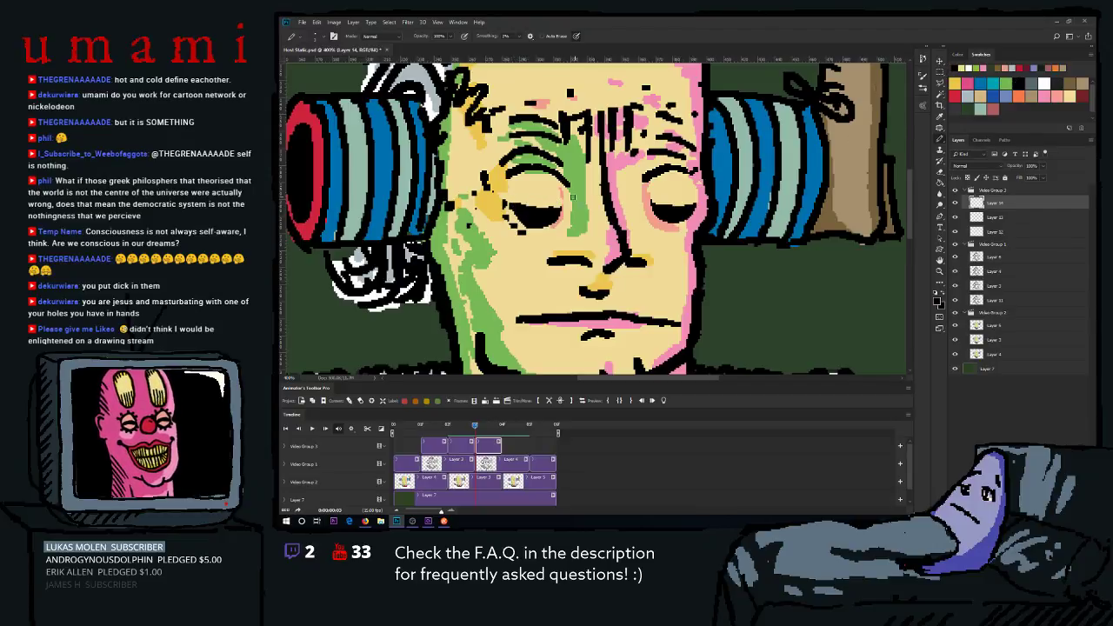
drag(647, 201, 687, 205)
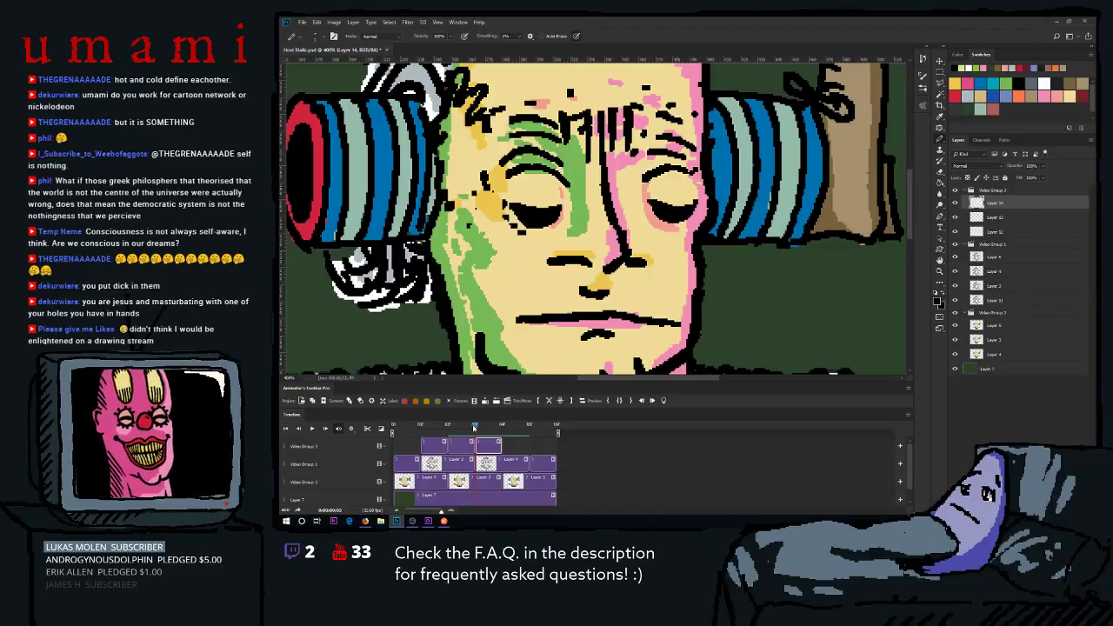
key(space)
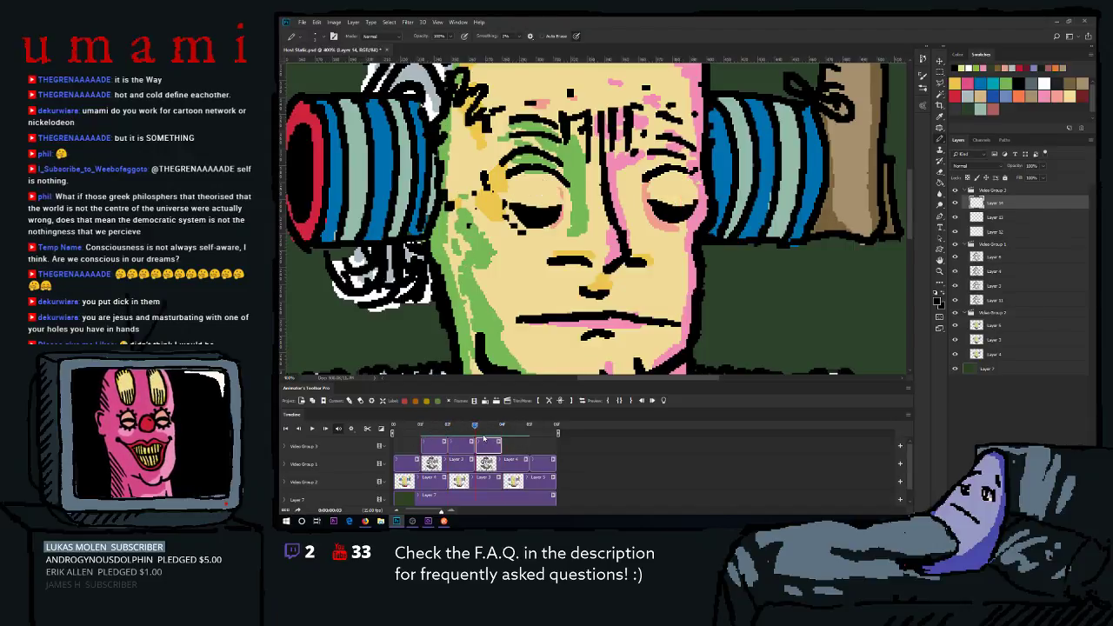
Add a fourth blink frame and cover both eyes completely with the skin colour.
click(485, 401)
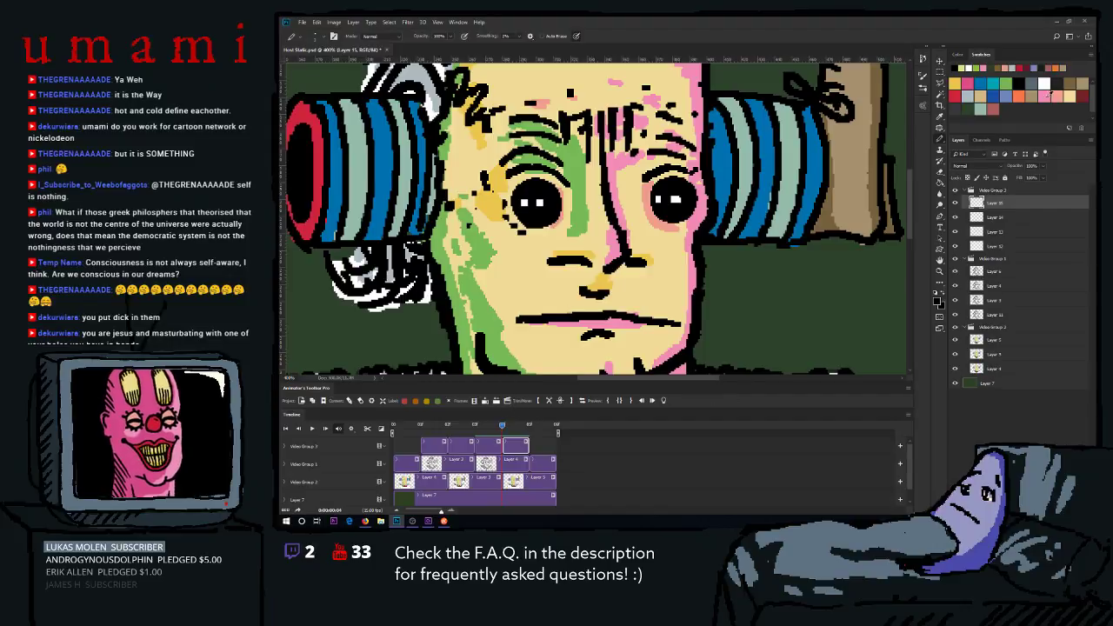
alt+click(680, 182)
mouse_move(668, 193)
mouse_down()
mouse_move(674, 200)
mouse_move(609, 200)
mouse_up()
drag(530, 204, 565, 205)
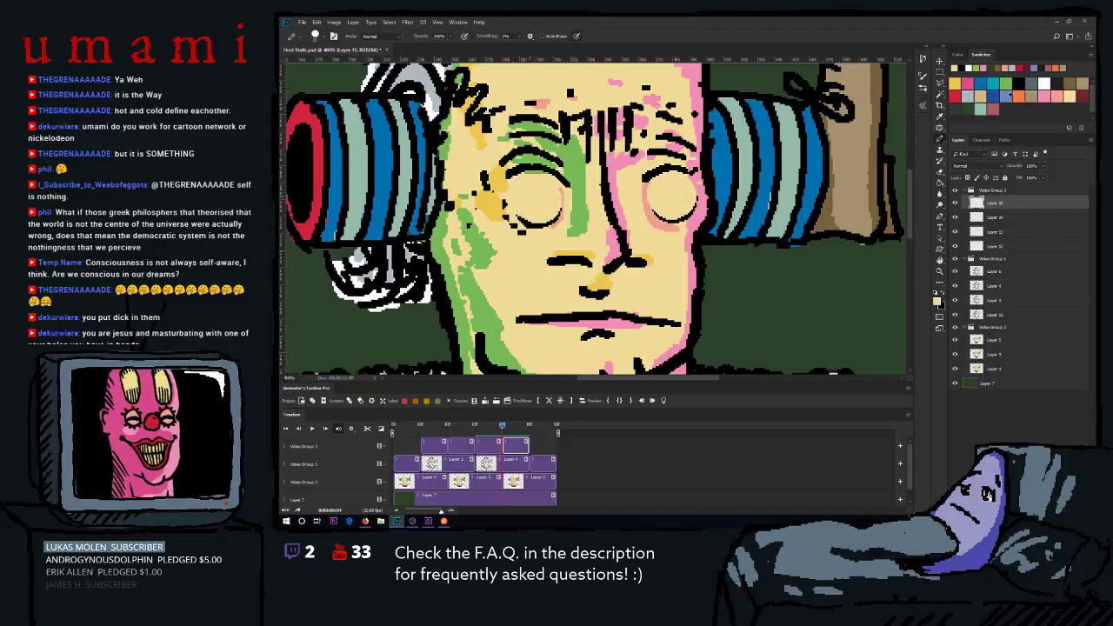
Draw black lash lines along the bottom of both closed eyes and touch them up with the skin colour.
click(1044, 94)
mouse_move(706, 160)
mouse_down()
mouse_move(699, 200)
mouse_move(695, 186)
mouse_up()
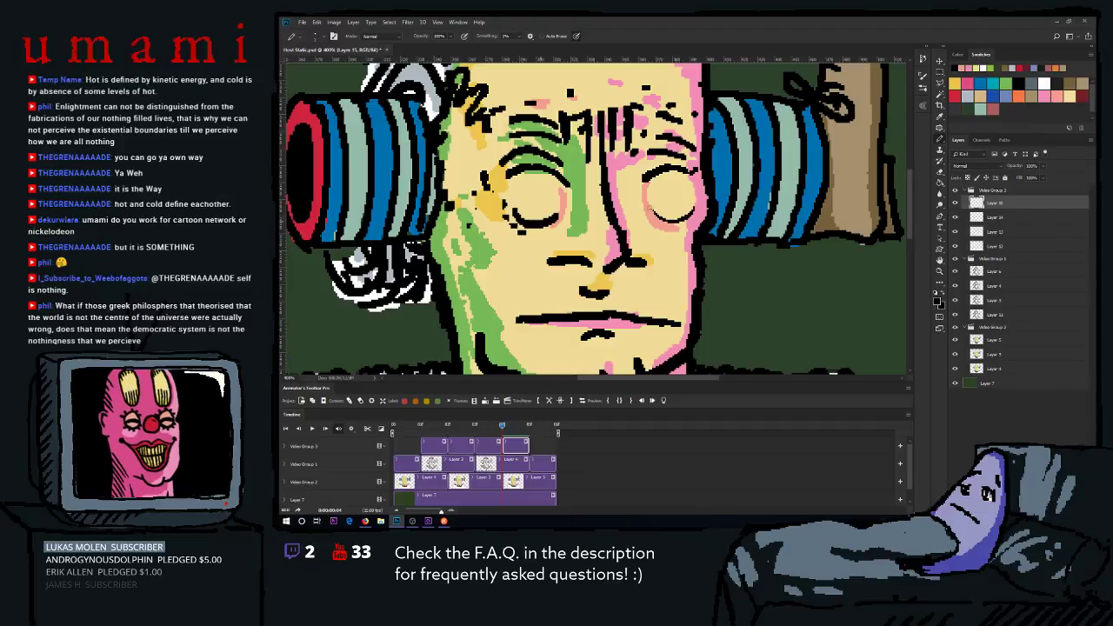
drag(648, 205, 687, 214)
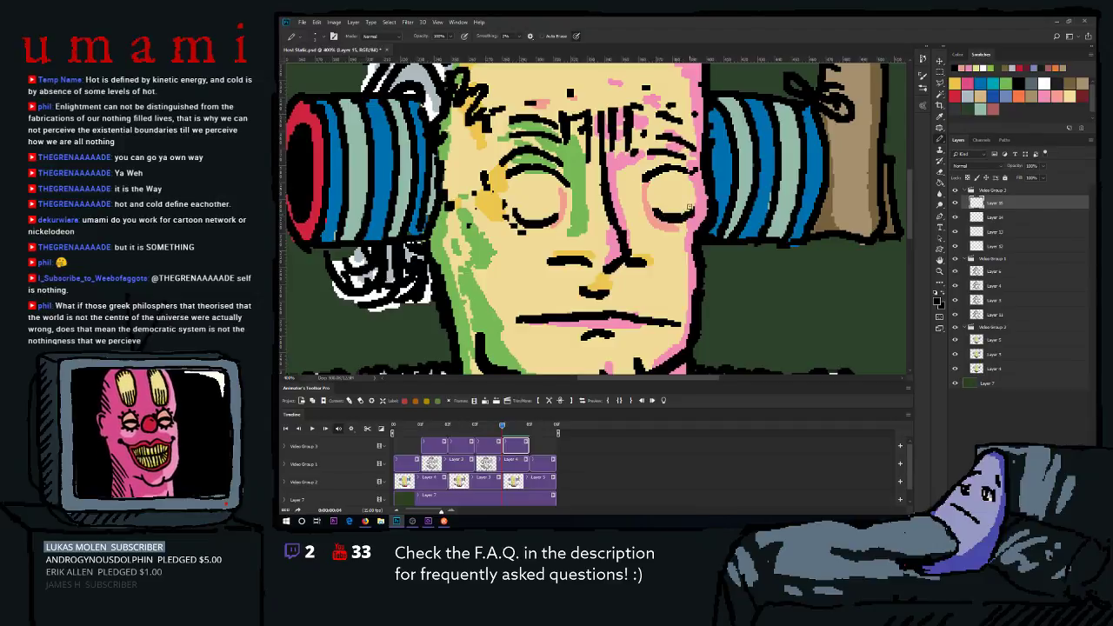
mouse_move(499, 427)
mouse_down()
mouse_move(421, 427)
mouse_move(514, 428)
mouse_move(428, 438)
mouse_move(500, 432)
mouse_up()
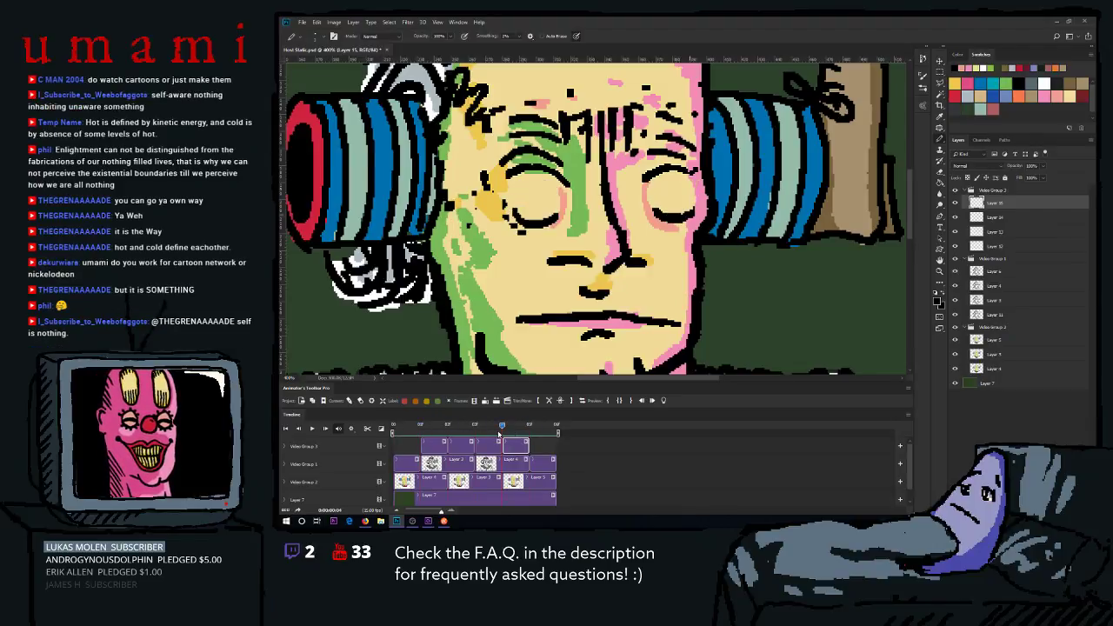
click(1071, 83)
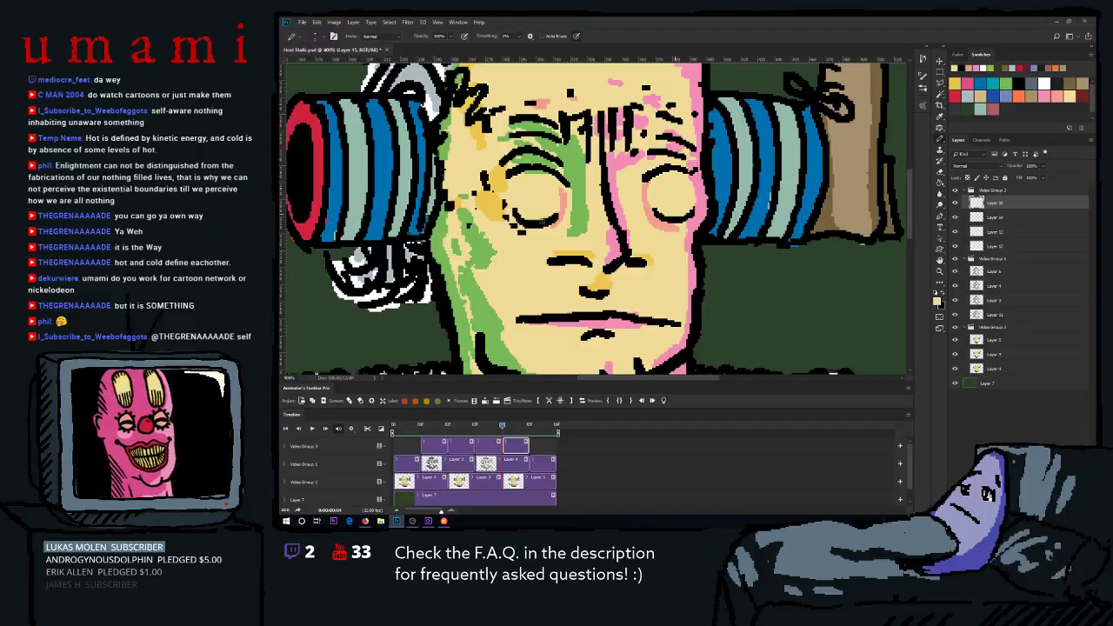
key(space)
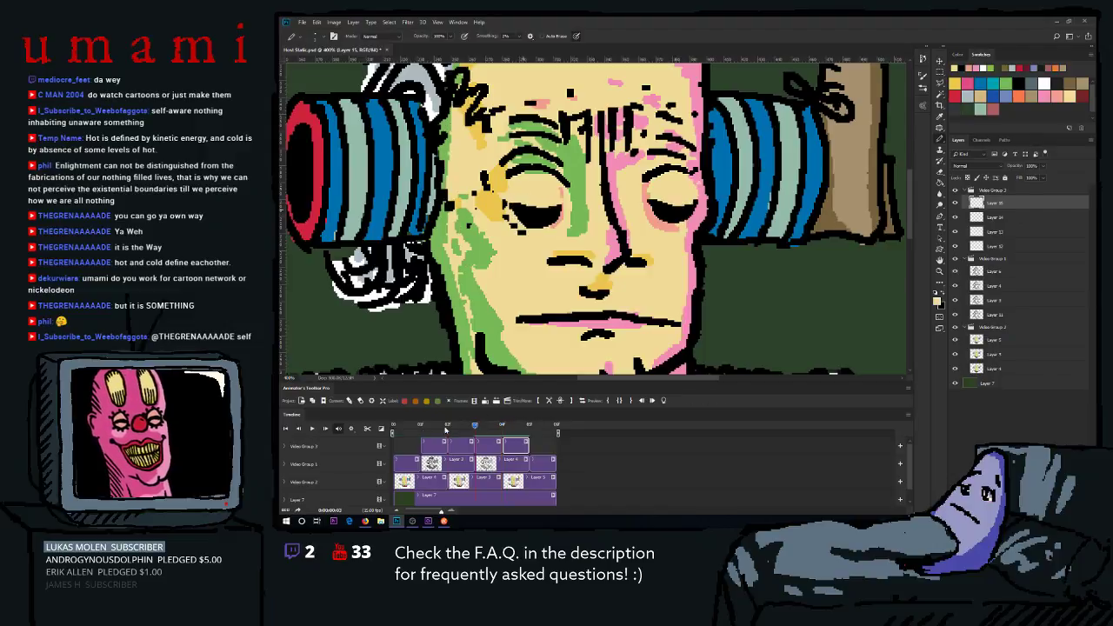
Duplicate the first three blink frames as one block after the last frame, and reverse the order of the copies.
click(439, 442)
shift+click(497, 444)
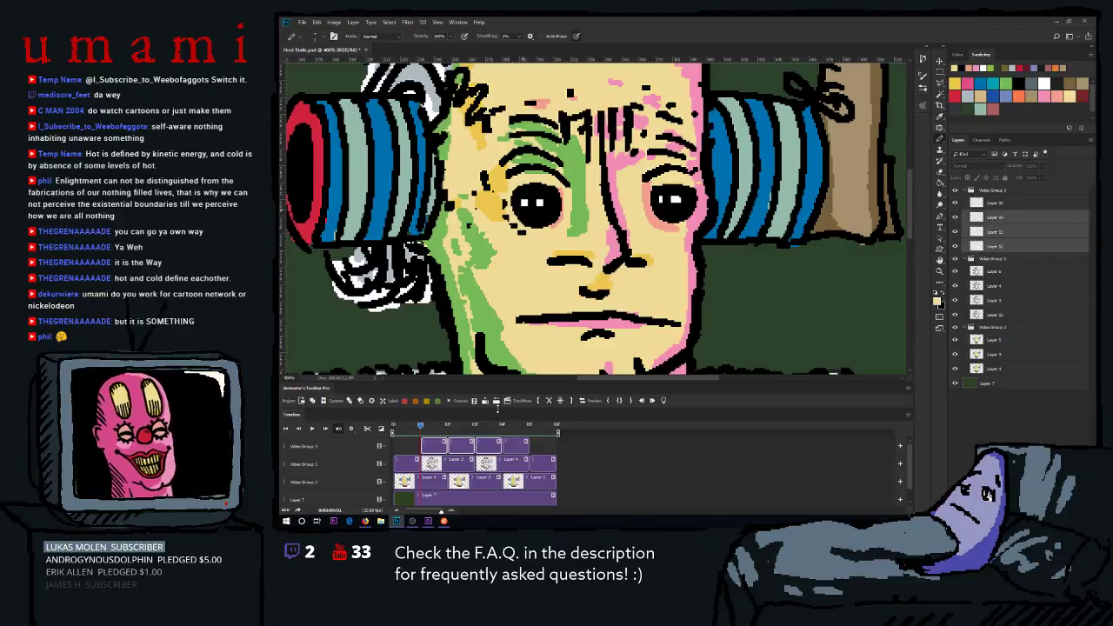
click(508, 401)
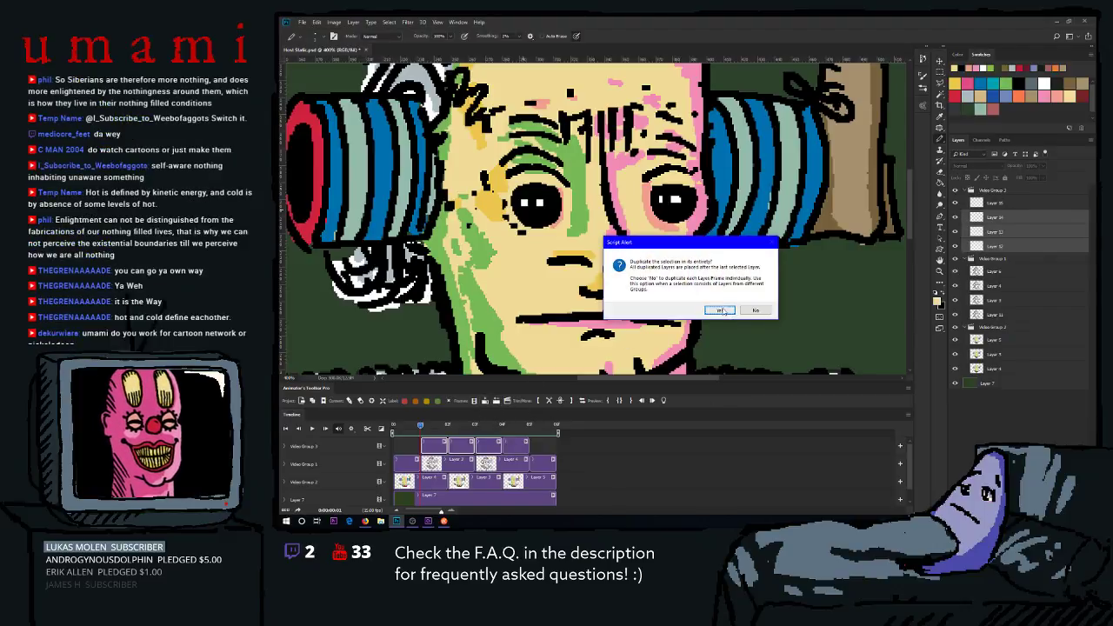
click(720, 310)
drag(535, 451, 618, 450)
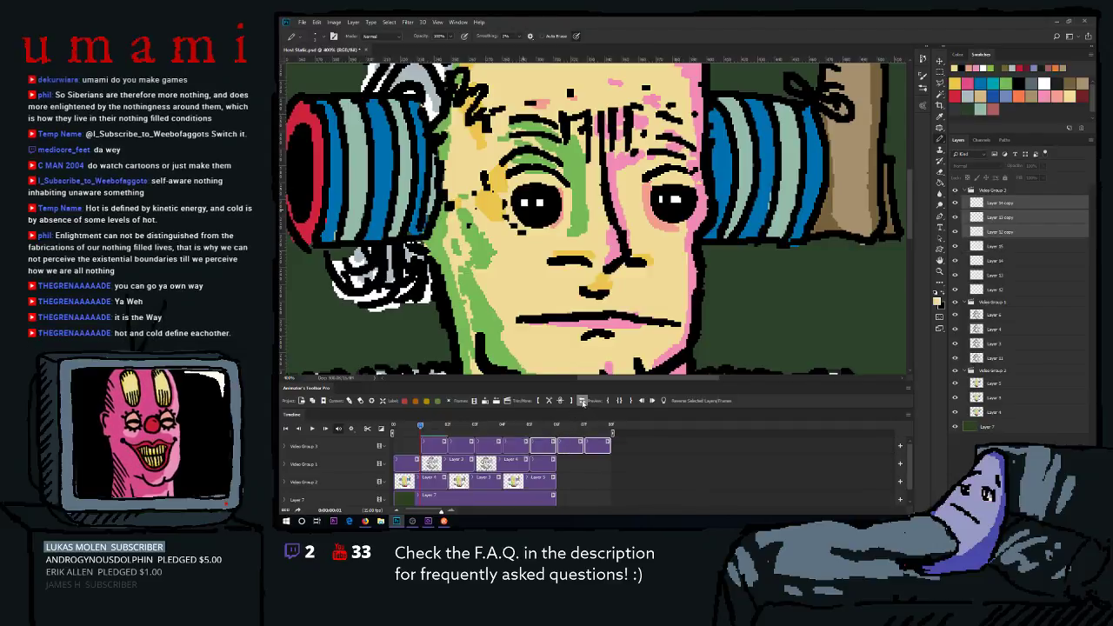
click(575, 471)
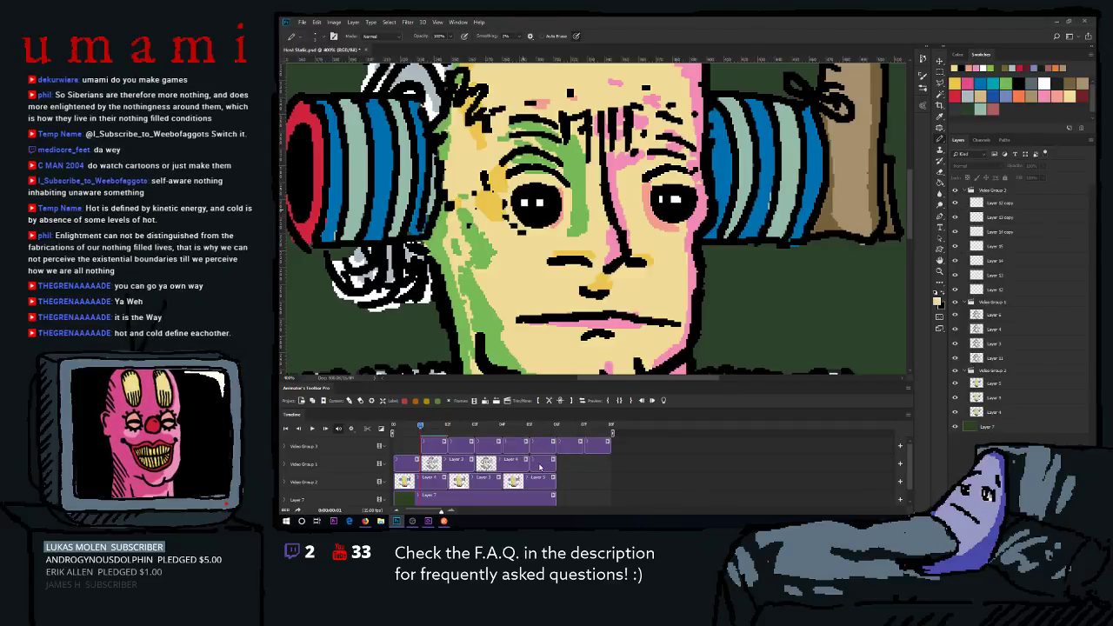
key(space)
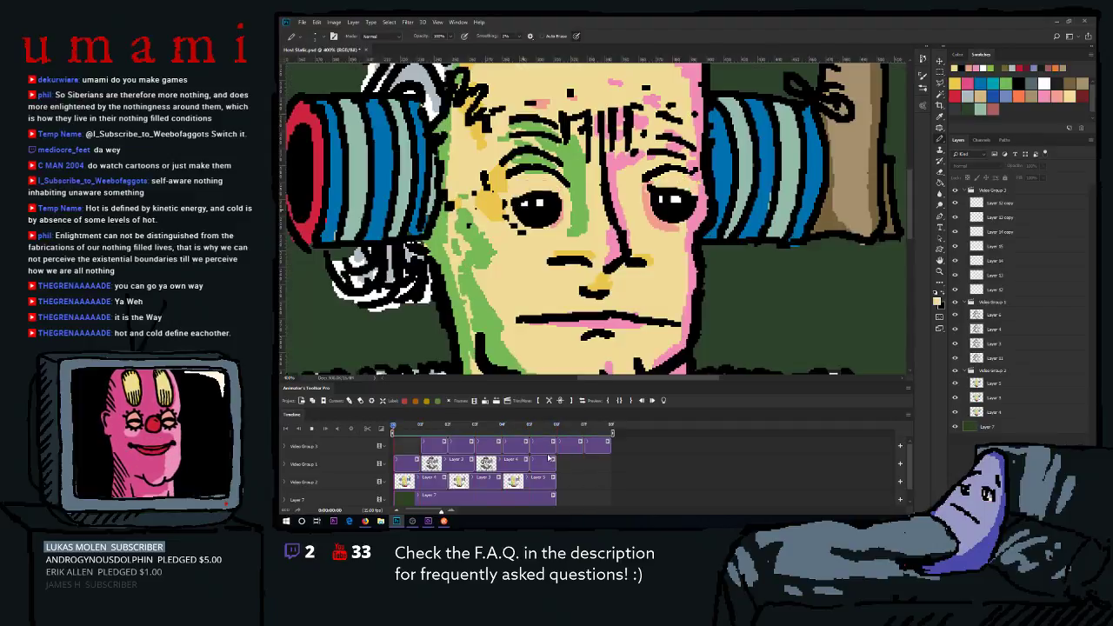
Save the document under the new name Host Static Blink.psd and delete Video Group 1, Video Group 2 and Layer 7 from it.
click(414, 467)
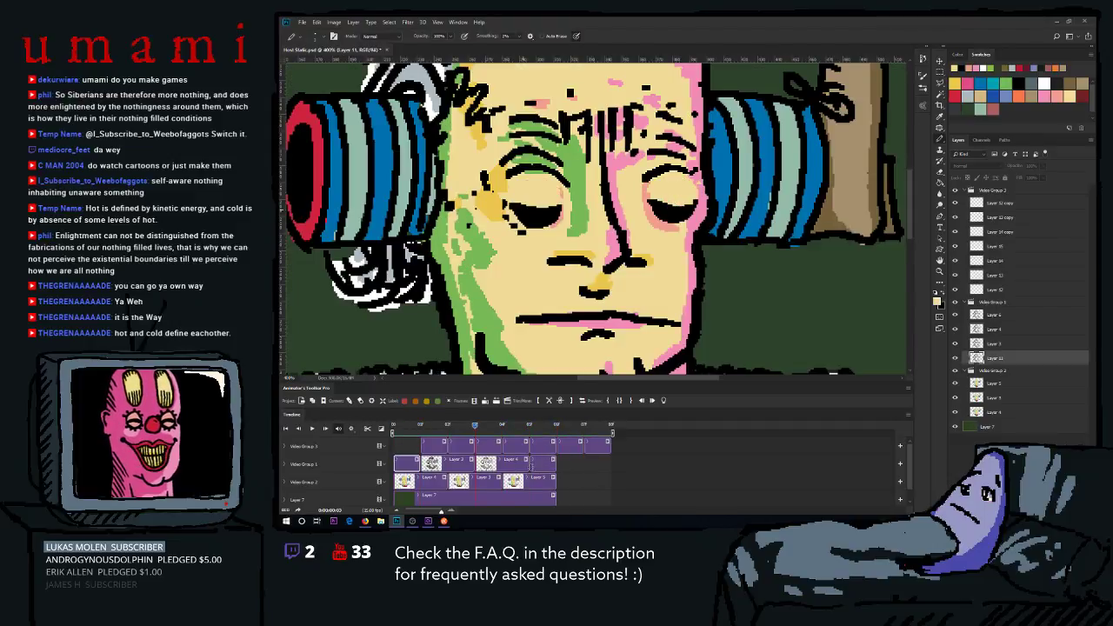
scroll(899, 470, down, 1)
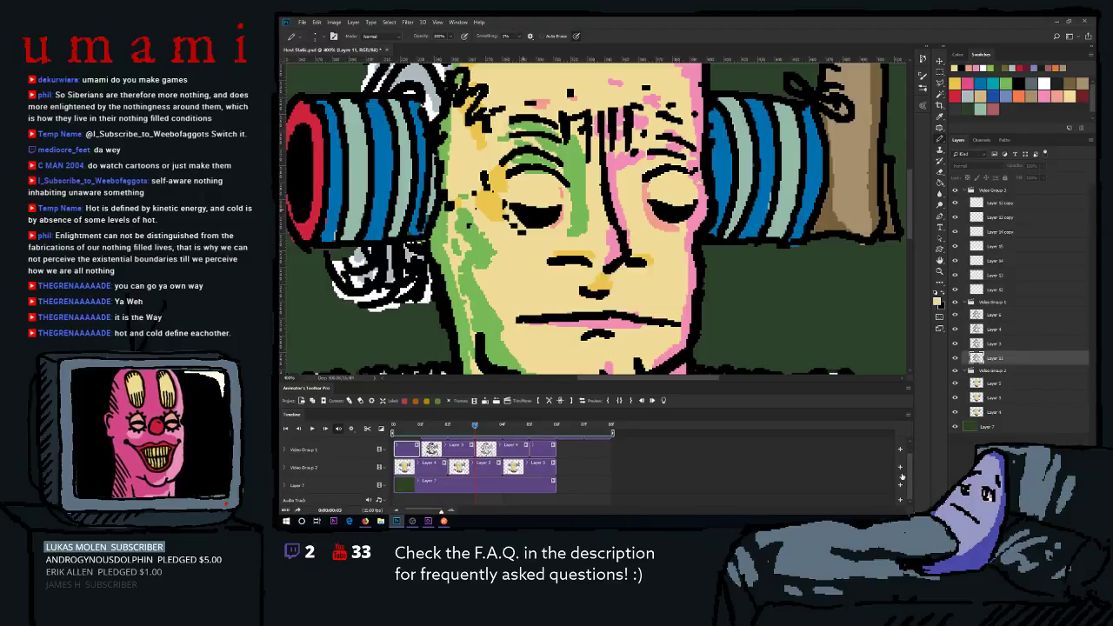
click(984, 301)
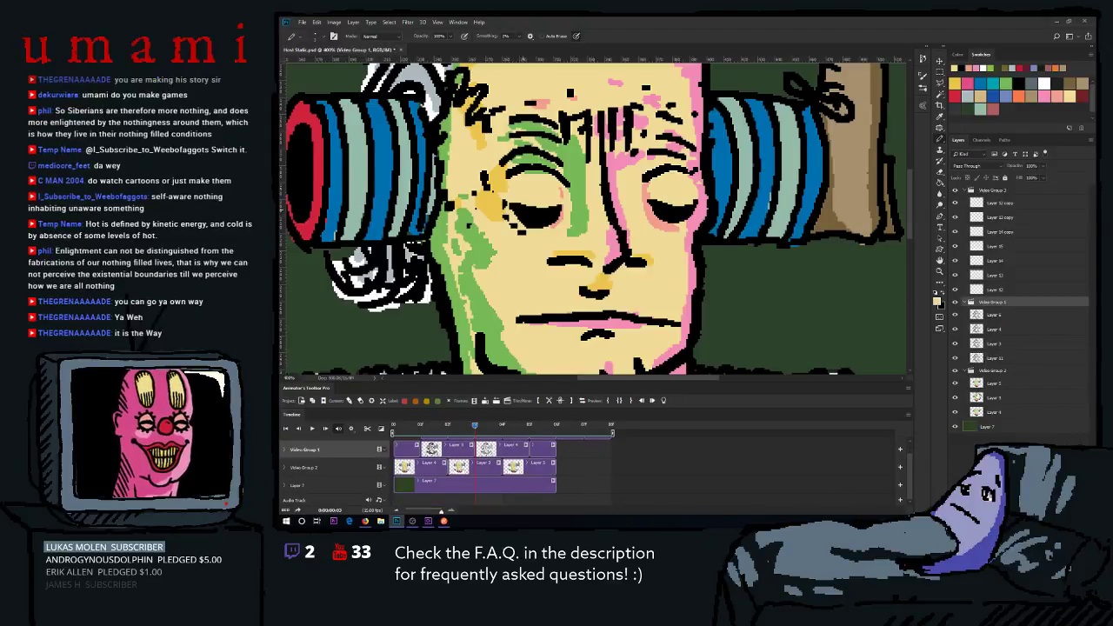
click(985, 426)
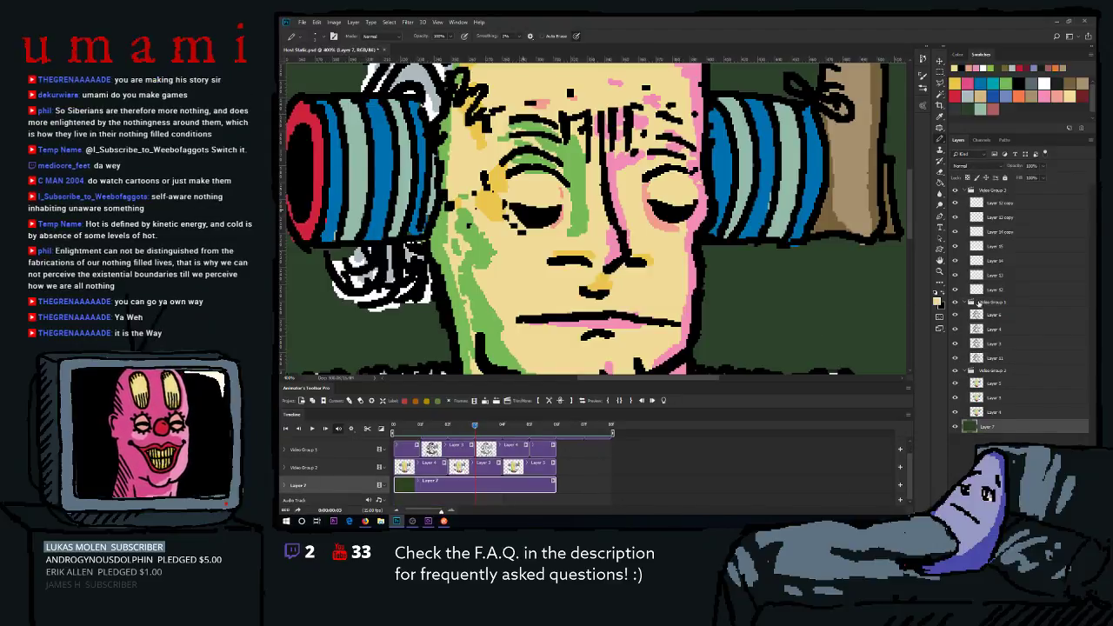
click(990, 302)
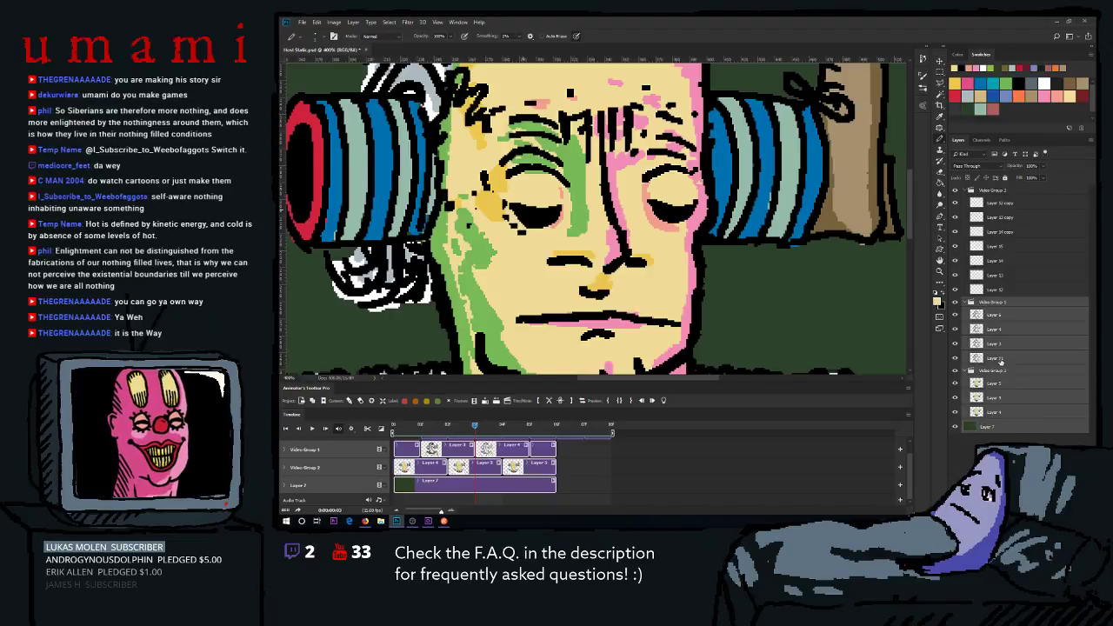
key(Delete)
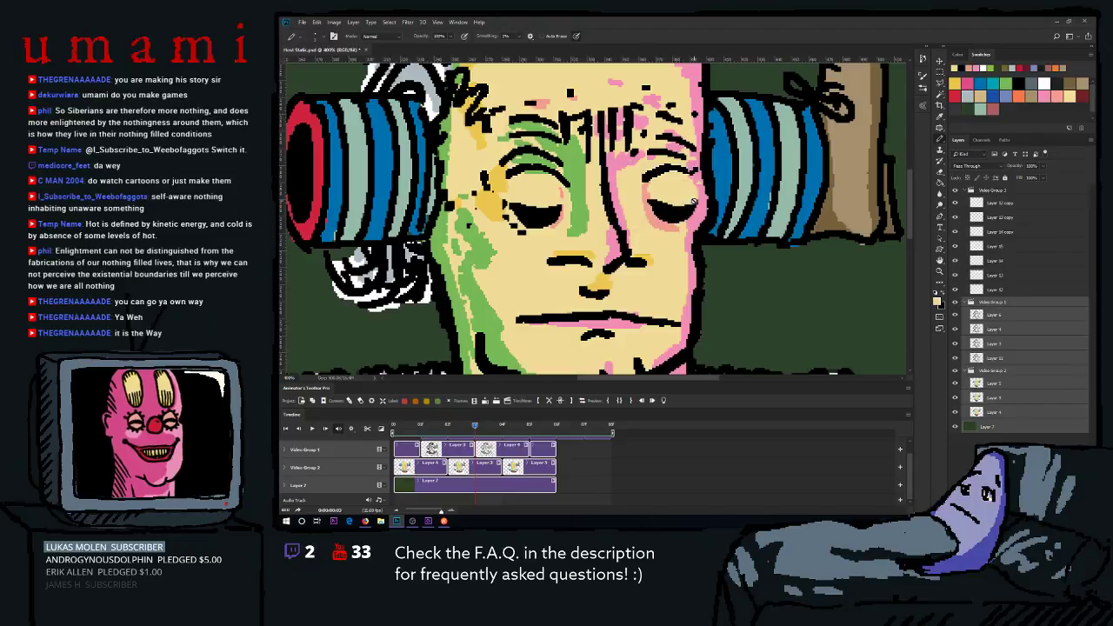
click(302, 22)
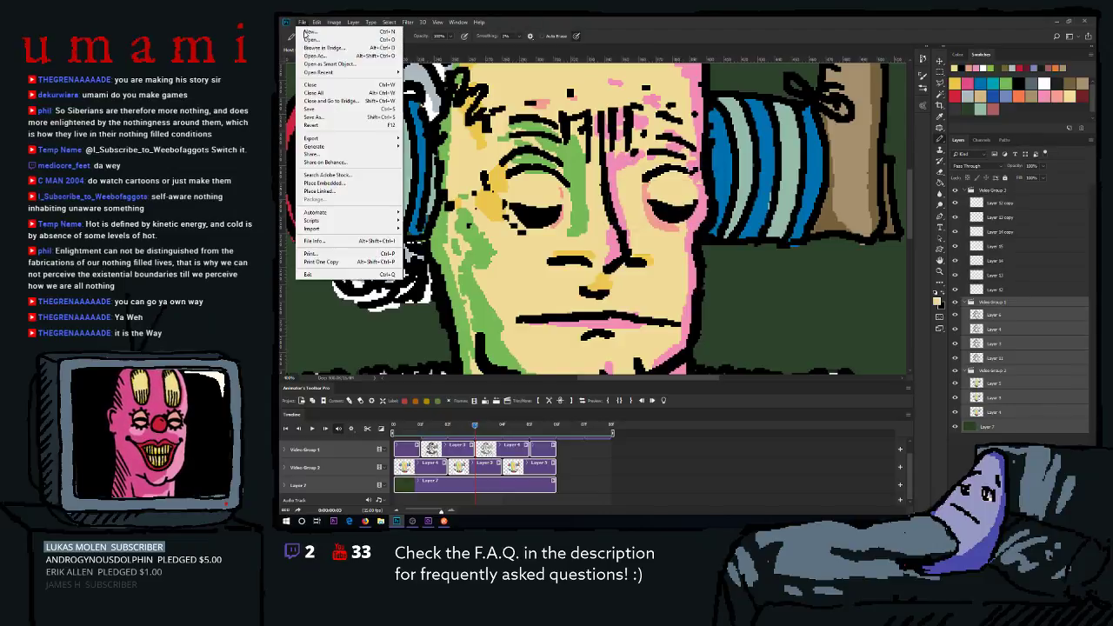
click(346, 126)
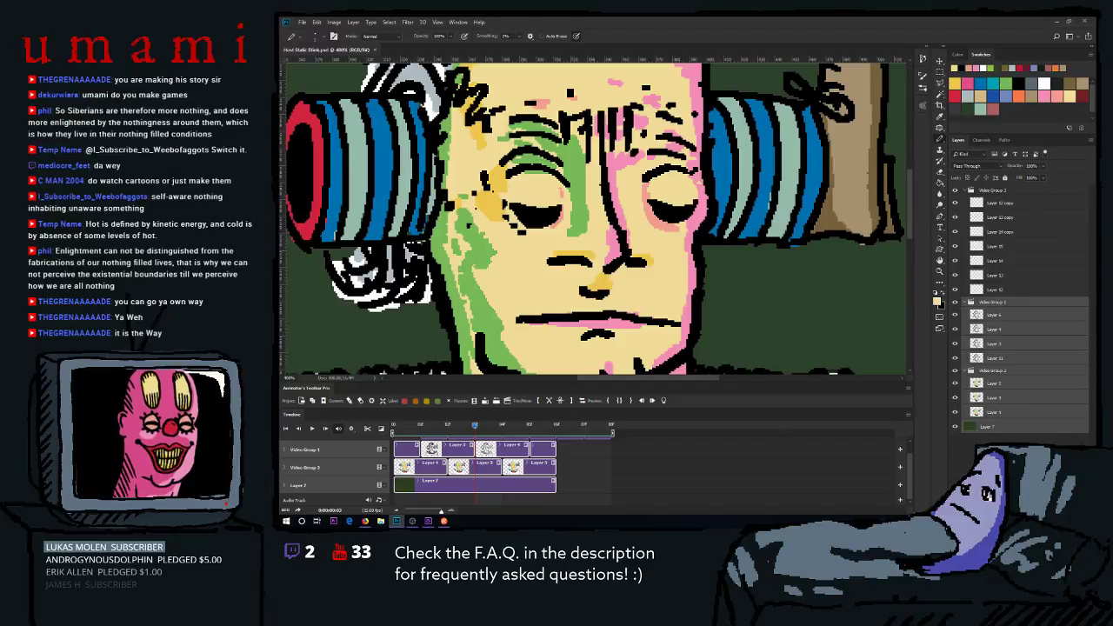
key(Delete)
click(651, 203)
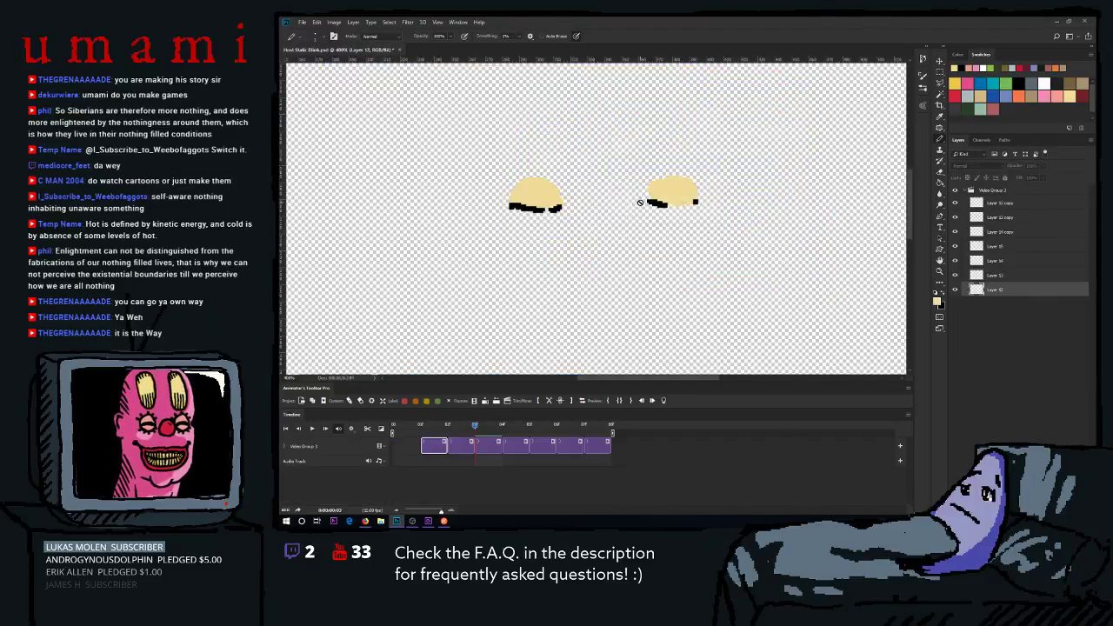
Select all the blink frames and move them to the very start of the timeline.
click(446, 425)
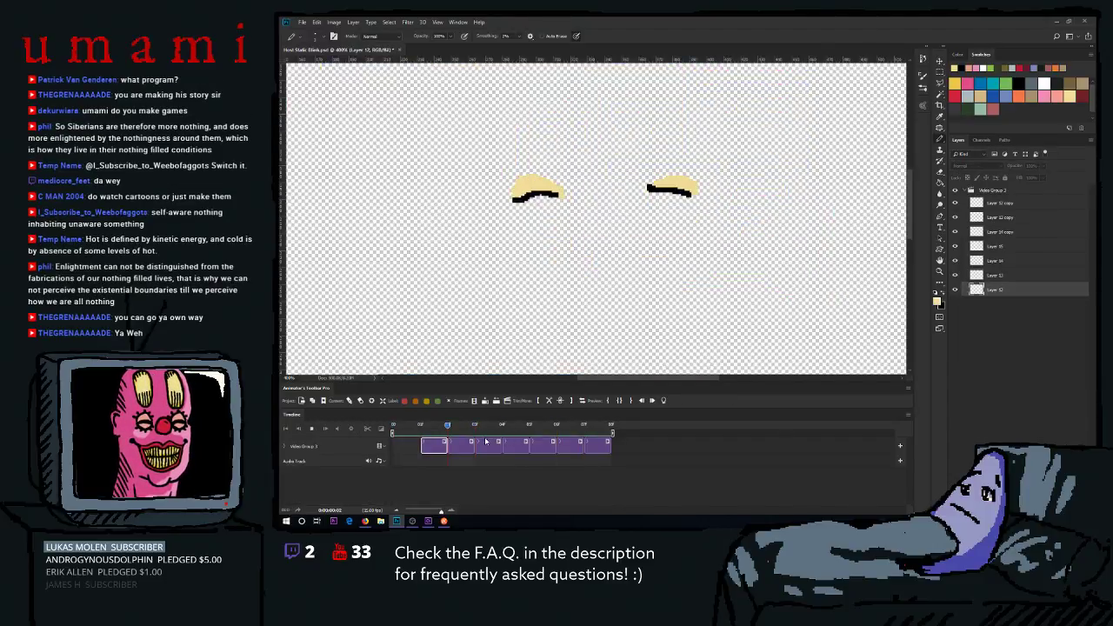
key(ctrl+alt+a)
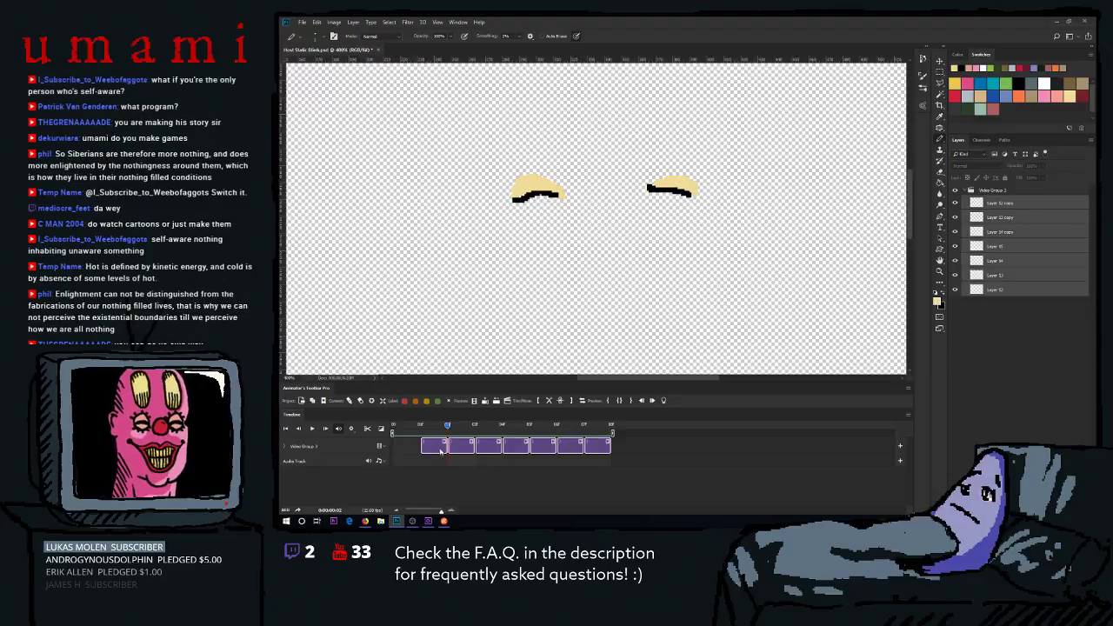
key(space)
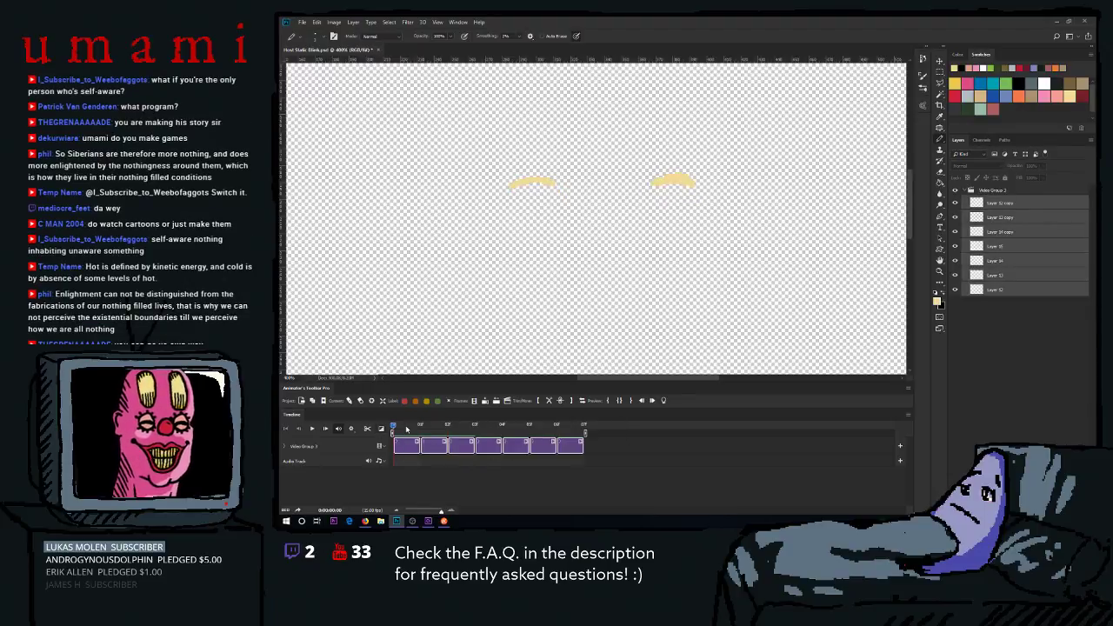
key(space)
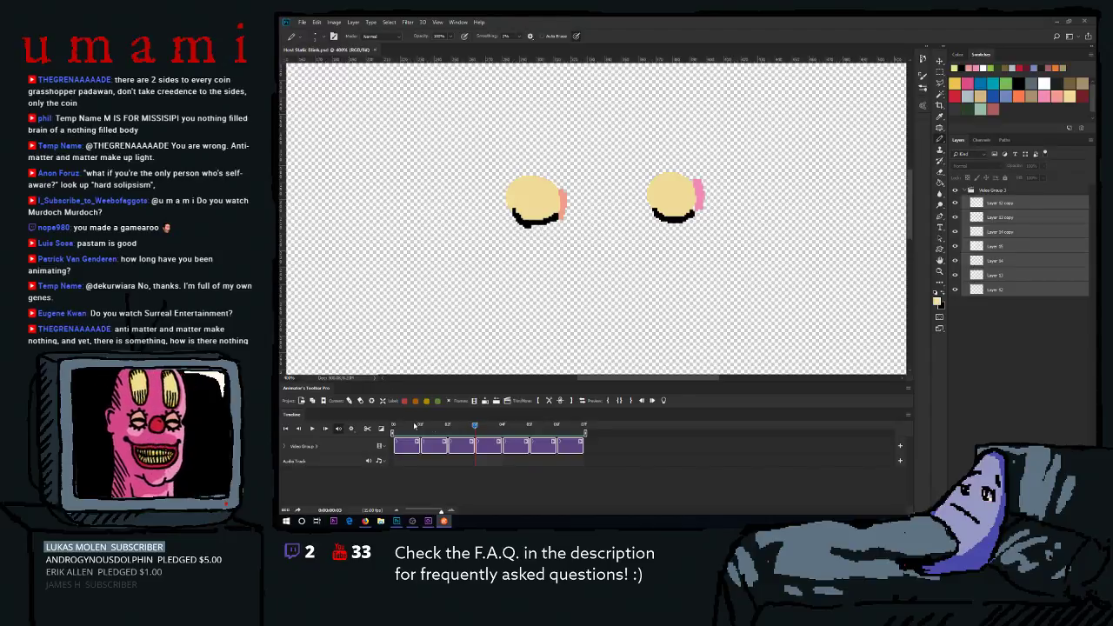
Play back the blink animation from its early frames to check the motion.
click(421, 425)
key(space)
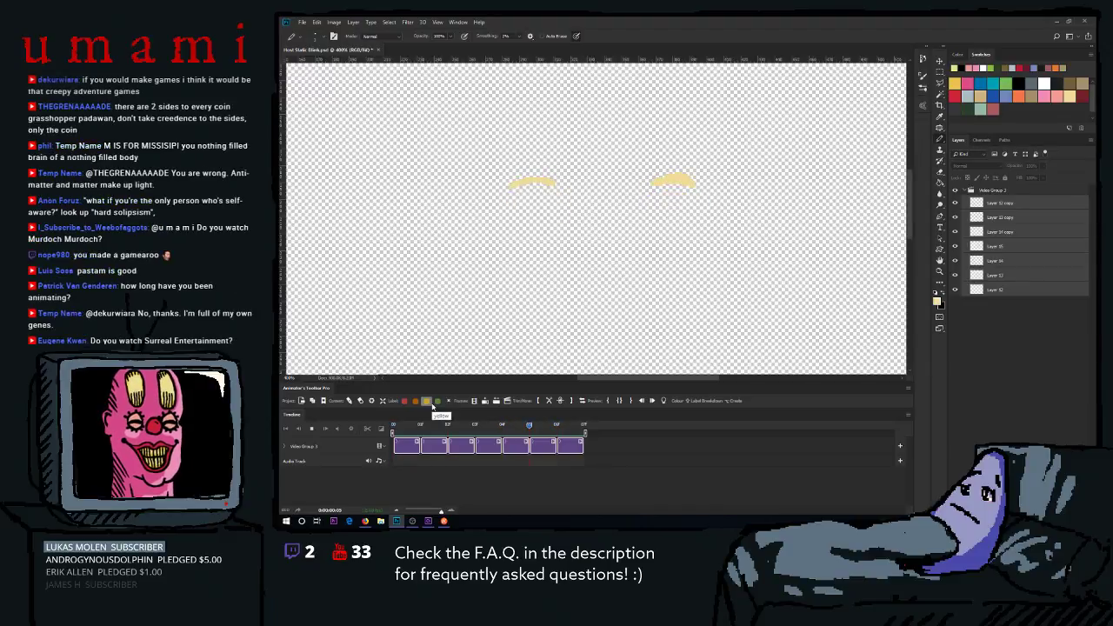
click(420, 425)
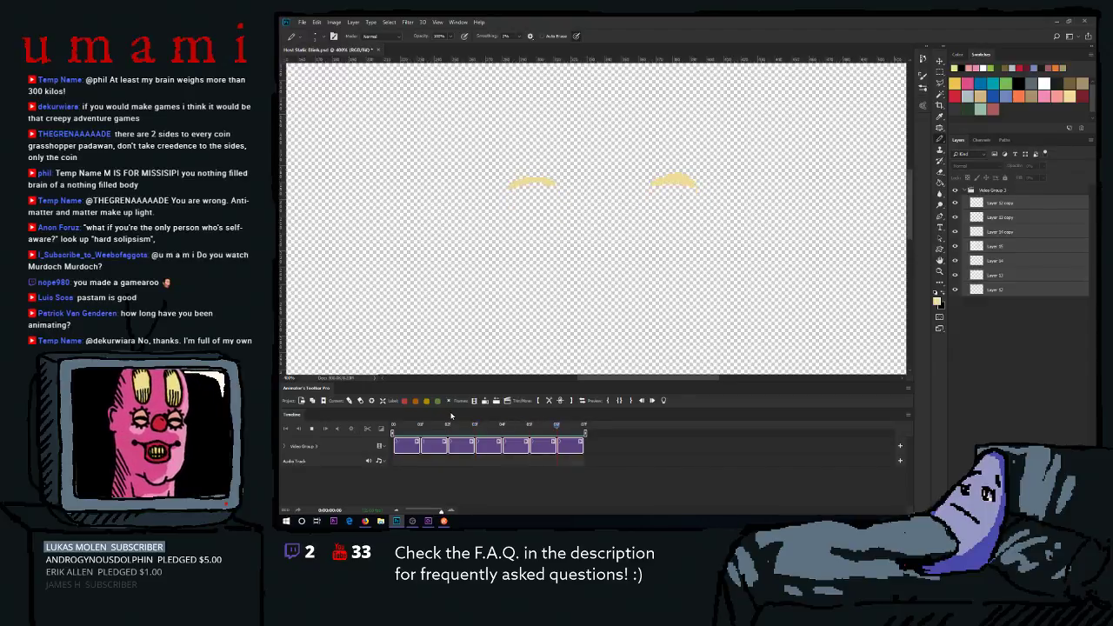
click(449, 414)
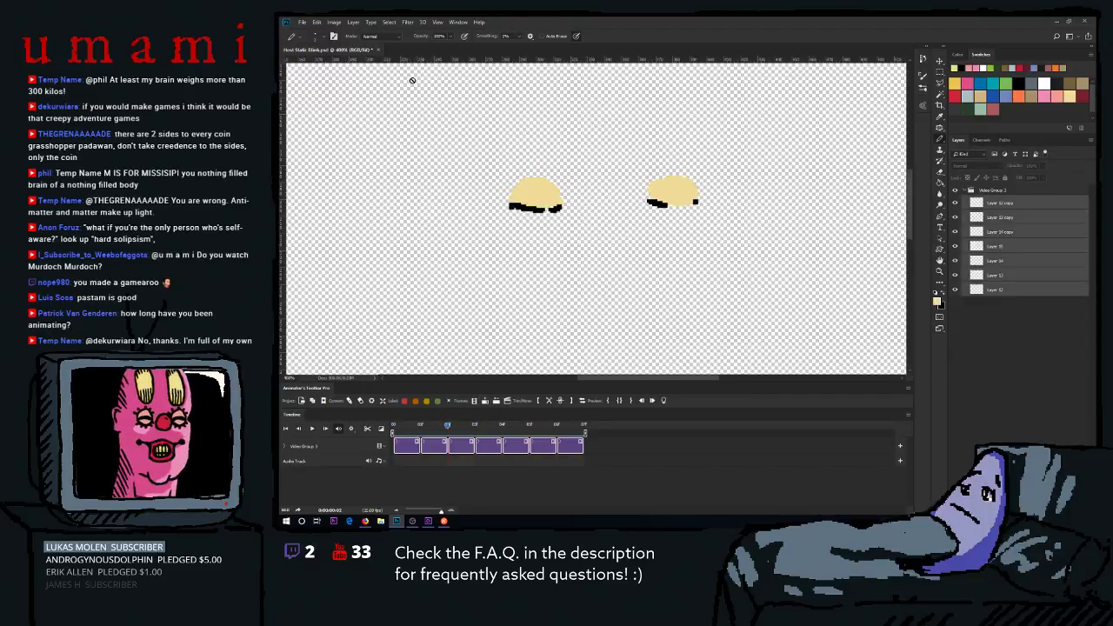
Close Host Static Blink.psd with its changes saved and minimize Photoshop to the desktop.
click(378, 49)
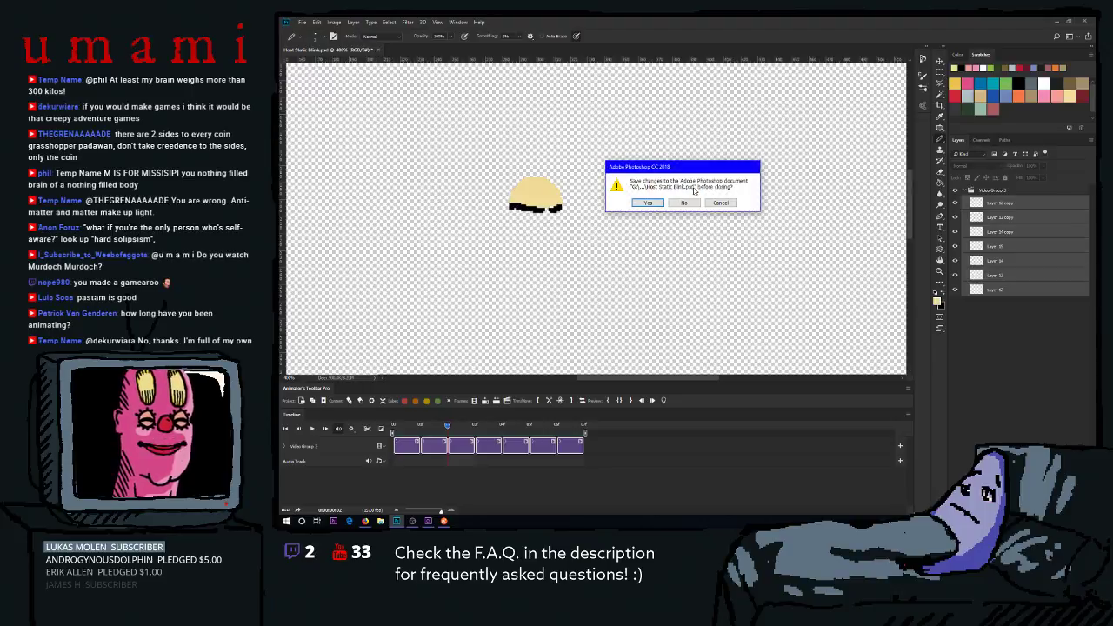
click(646, 204)
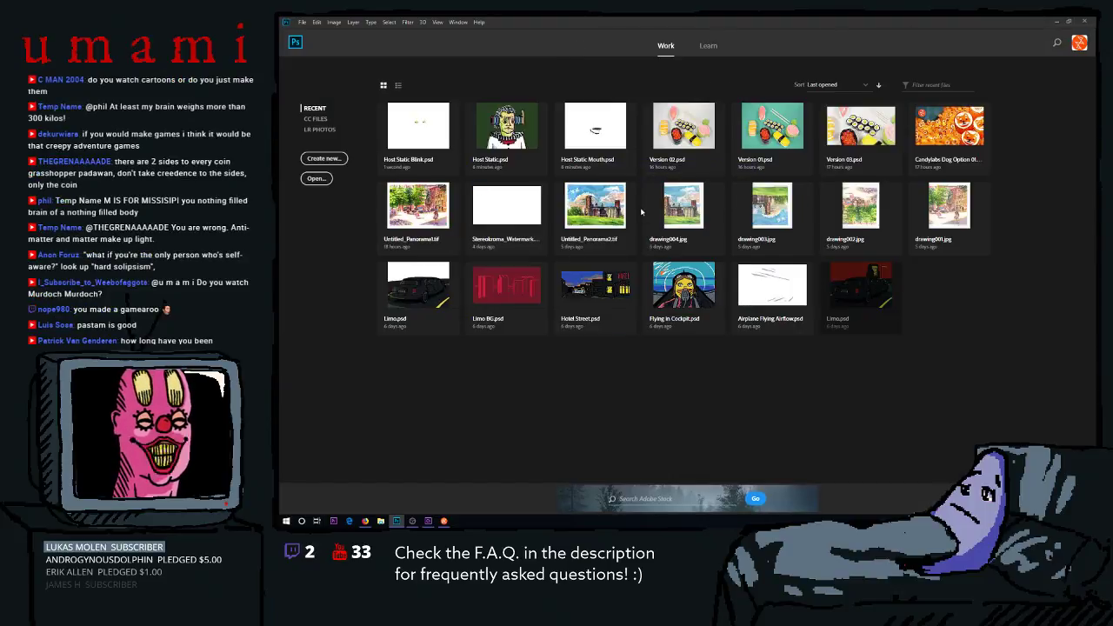
click(1083, 21)
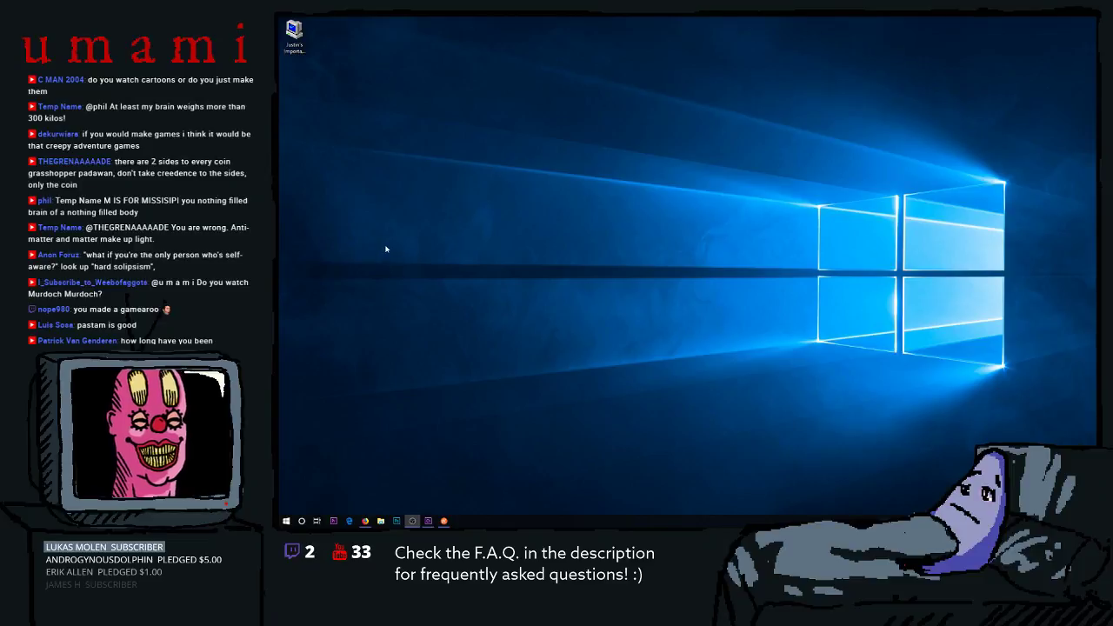
click(397, 521)
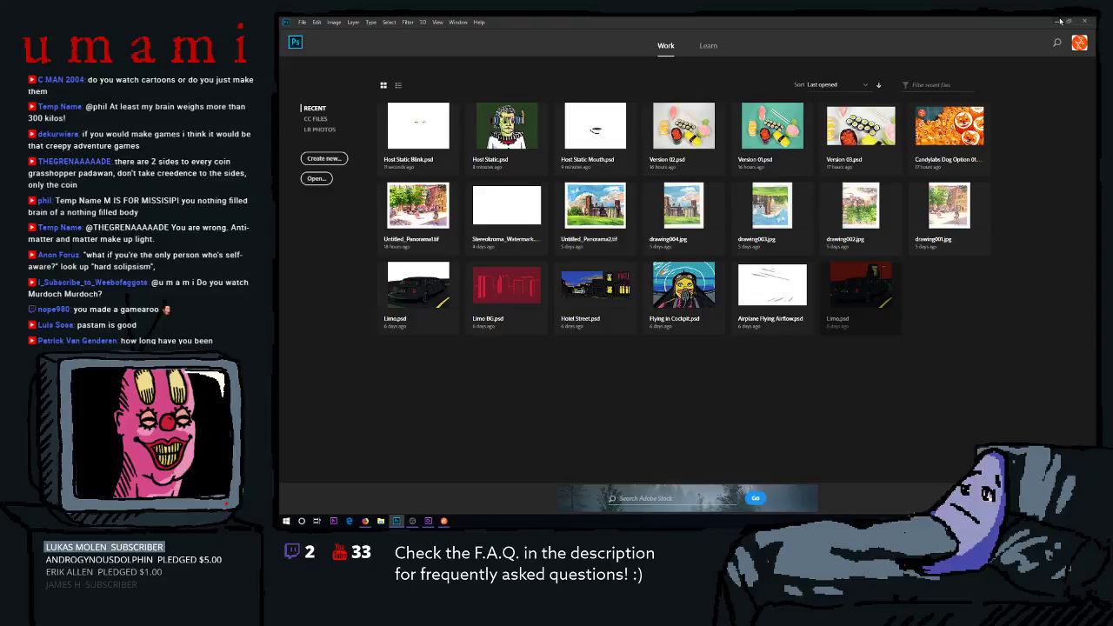
click(1057, 21)
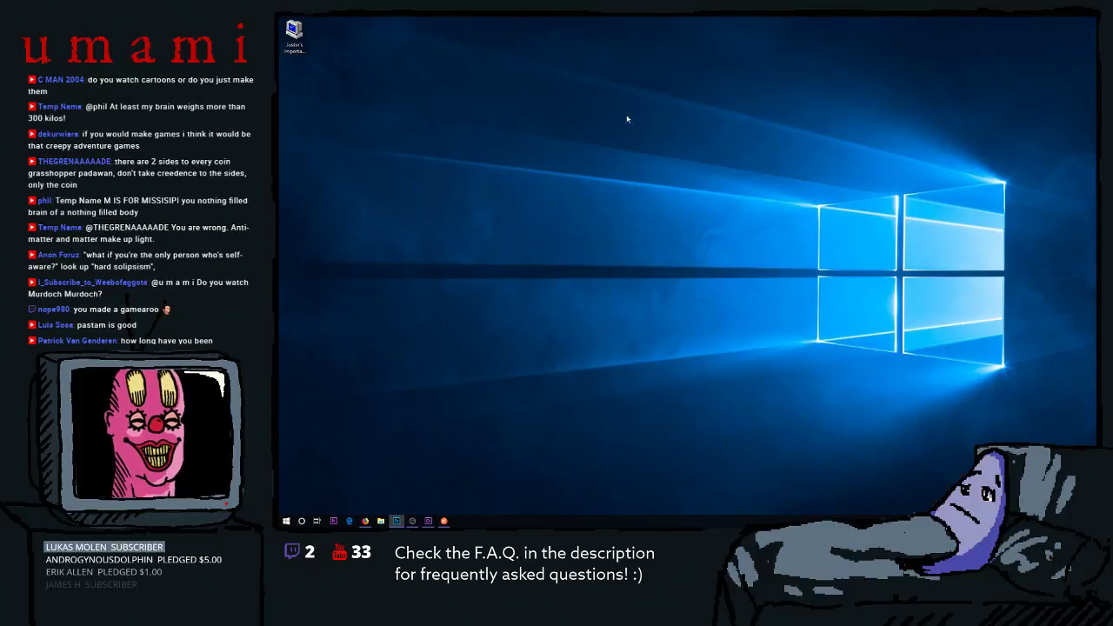
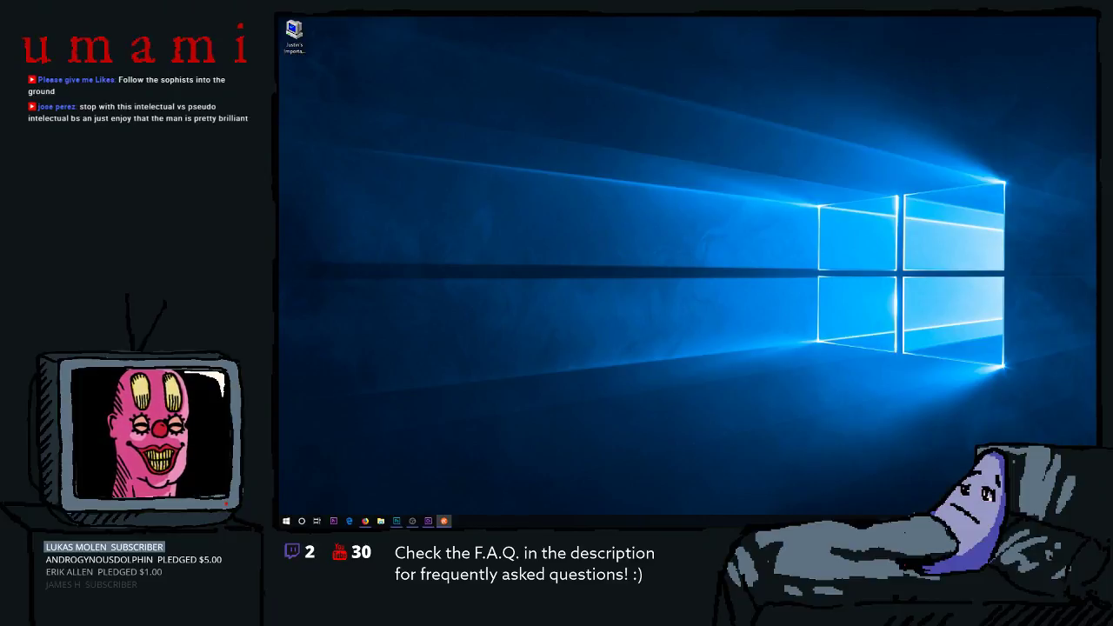
Return to Photoshop, open Host Static.psd, preview the animation and delete the green background Layer 7.
click(396, 521)
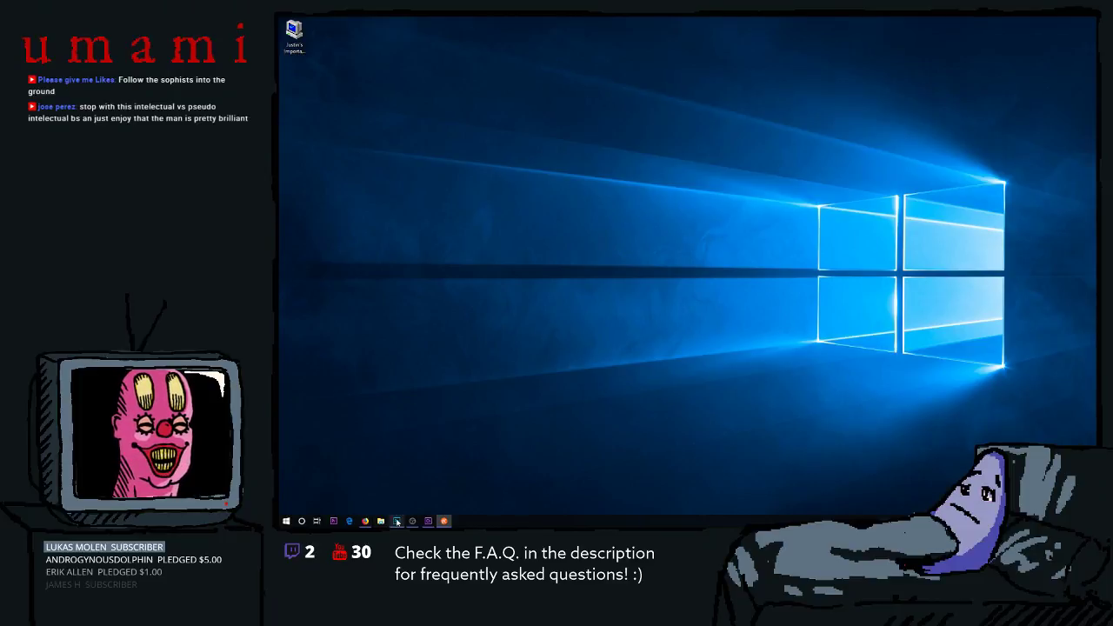
click(474, 121)
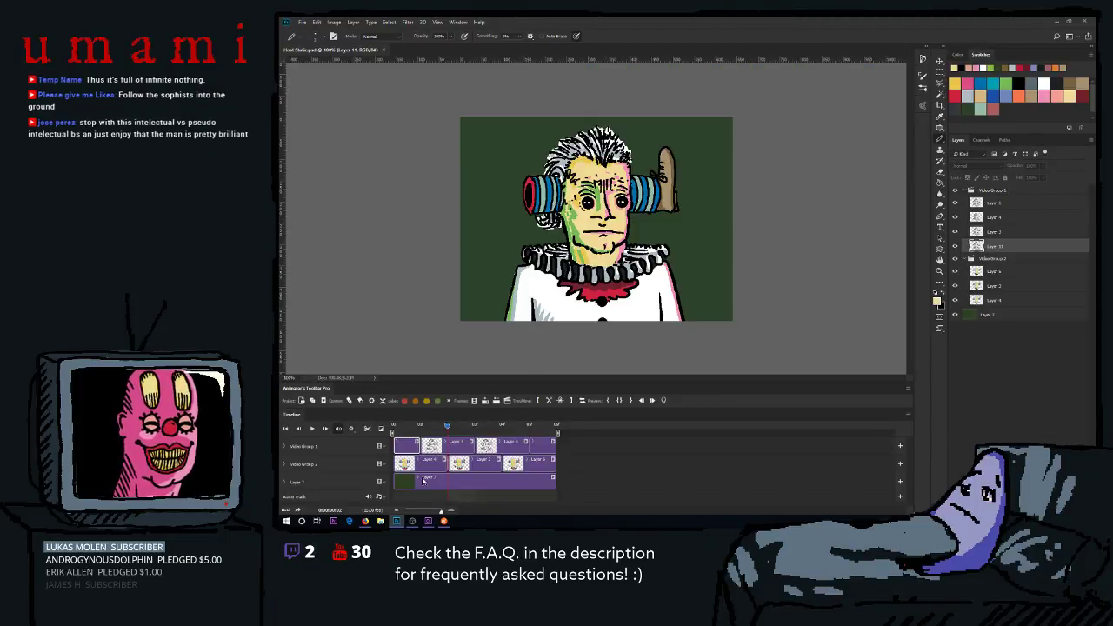
key(space)
key(space)
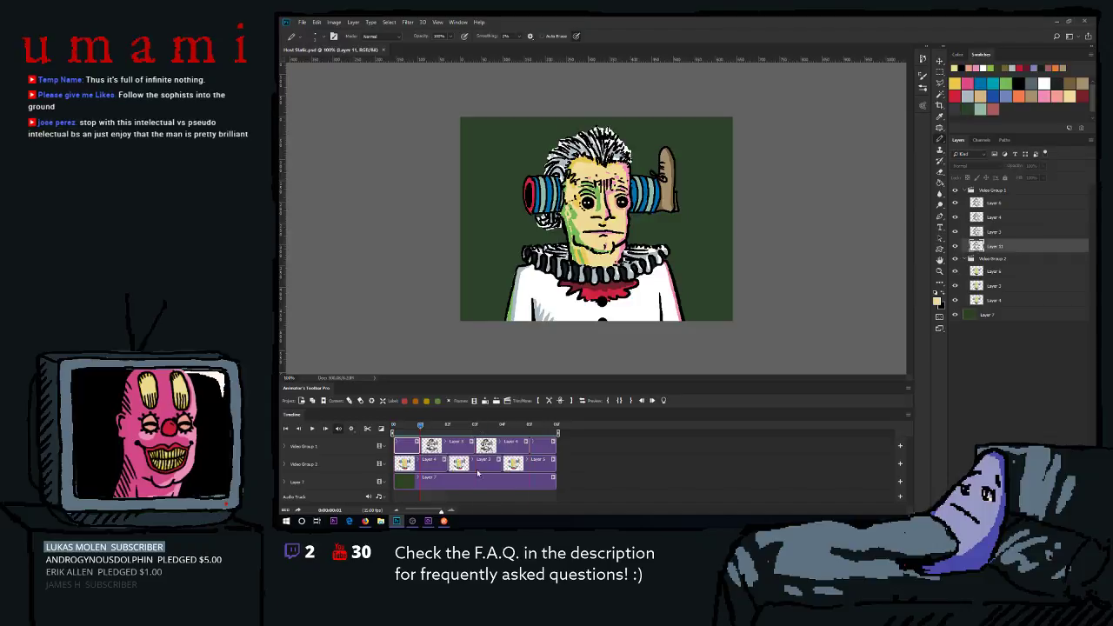
click(478, 476)
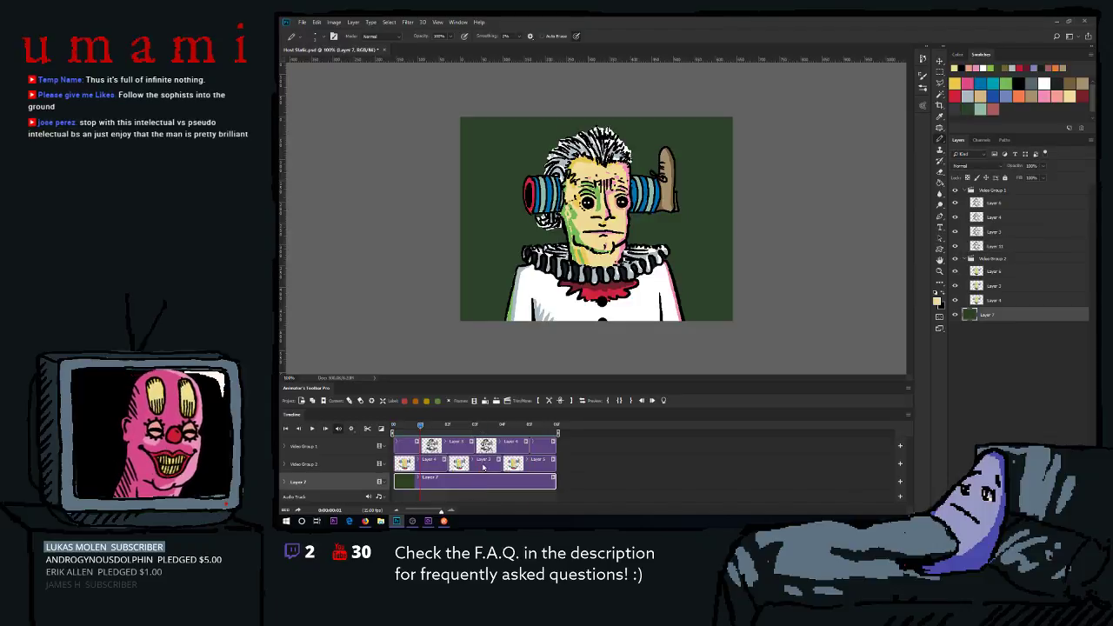
key(Delete)
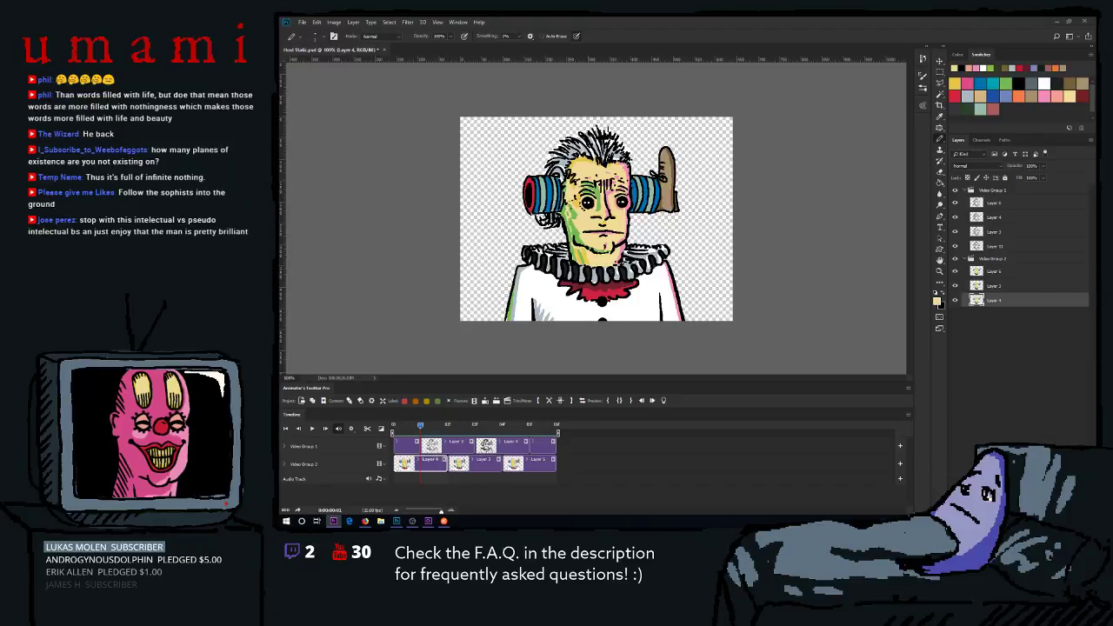
Switch to Premiere Pro and place Host Static.psd on video track V1 at 00;01;16;05.
key(alt+Tab)
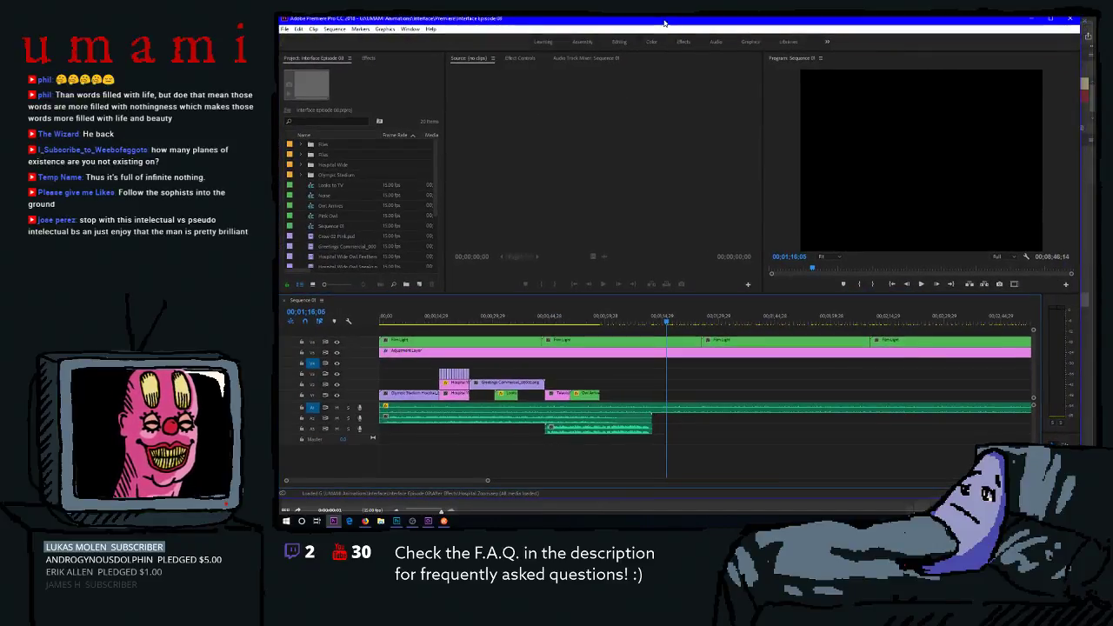
key(alt+Tab)
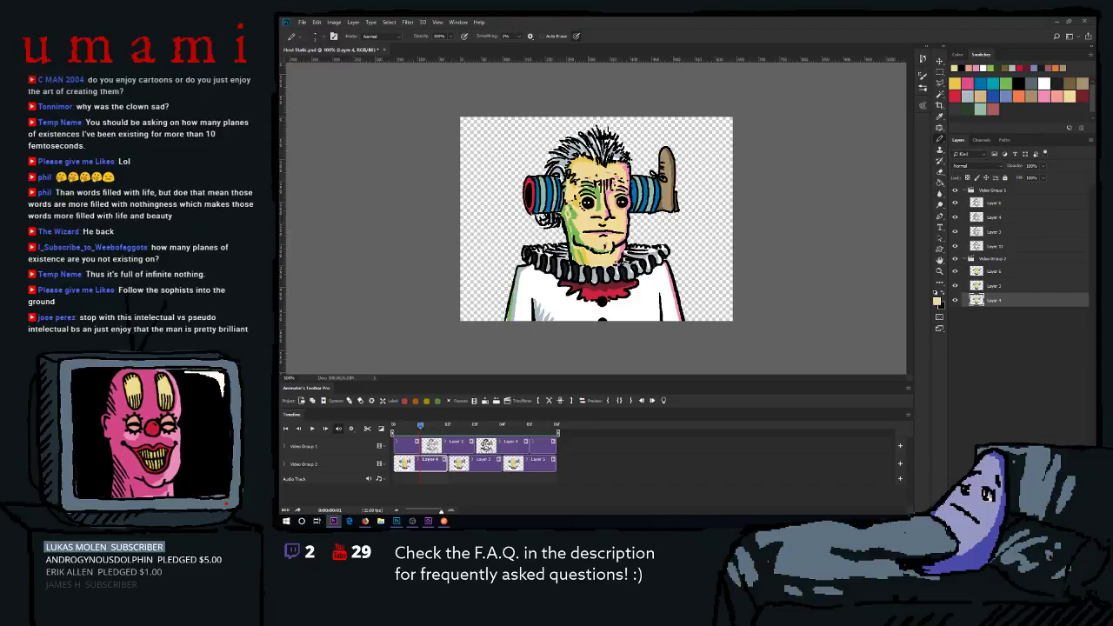
key(alt+Tab)
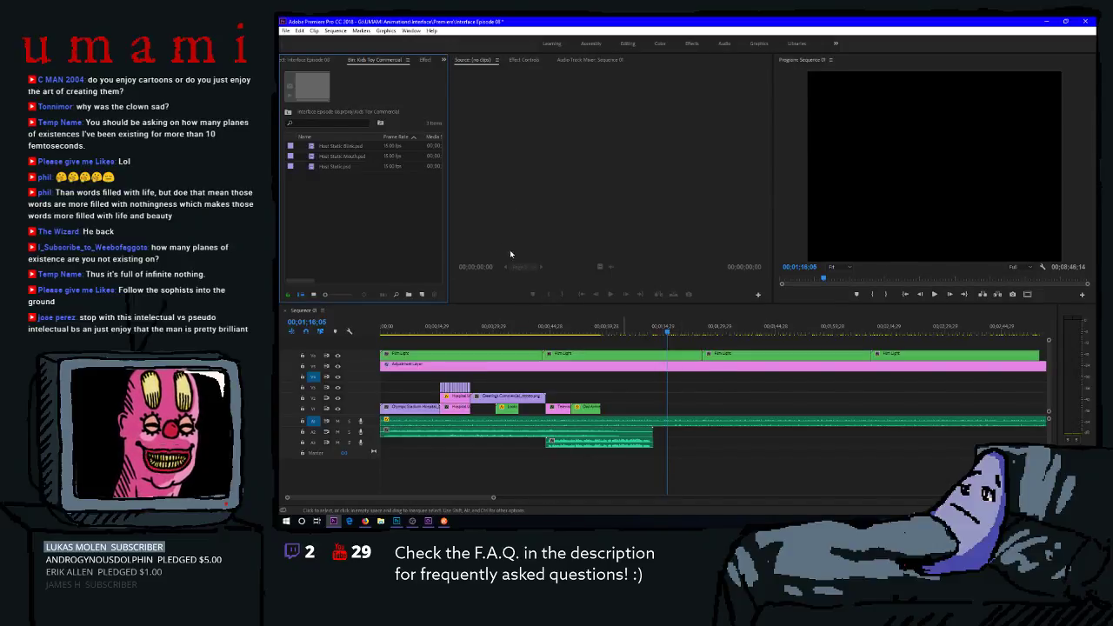
click(318, 156)
click(317, 167)
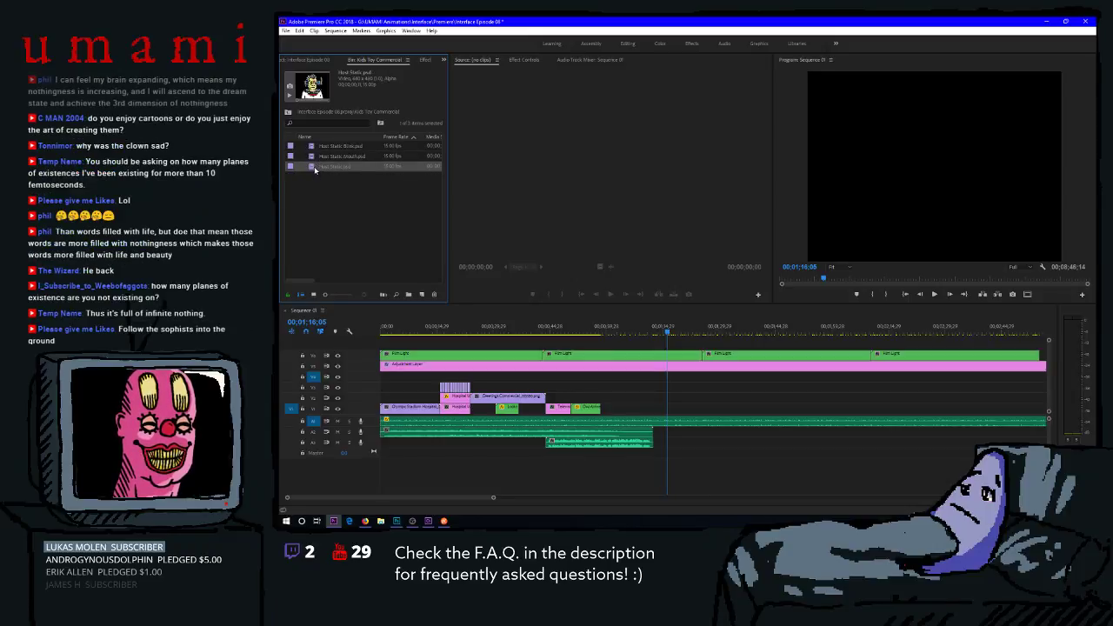
click(695, 406)
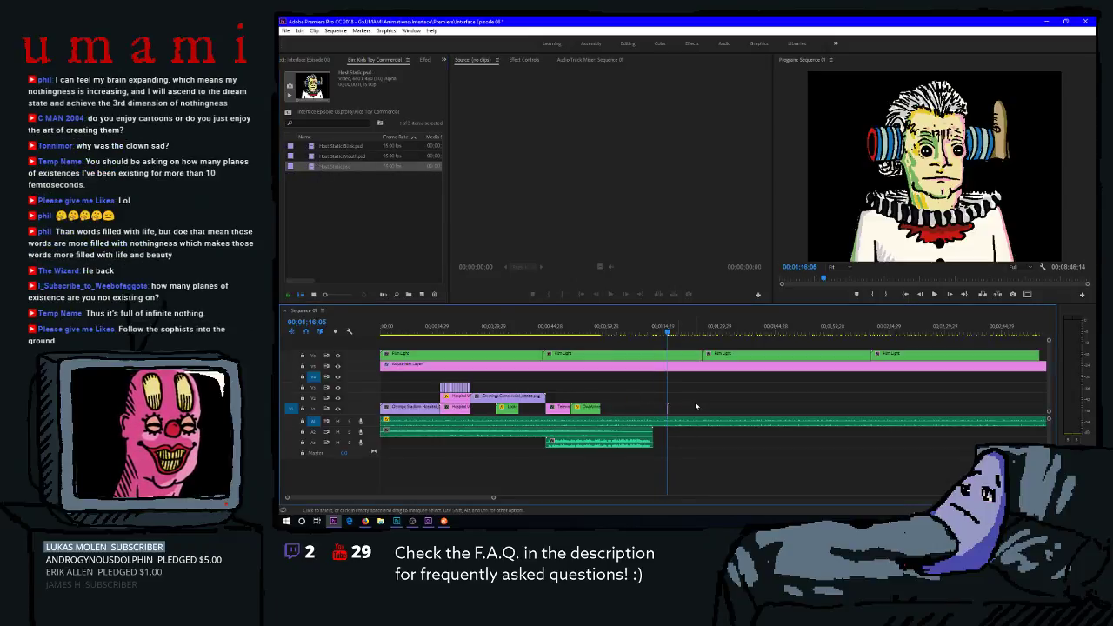
Copy the Host Static.psd clip and paste it repeatedly end to end on track V1 up to 00;01;26;29.
key(equal)
key(equal)
key(equal)
key(equal)
key(equal)
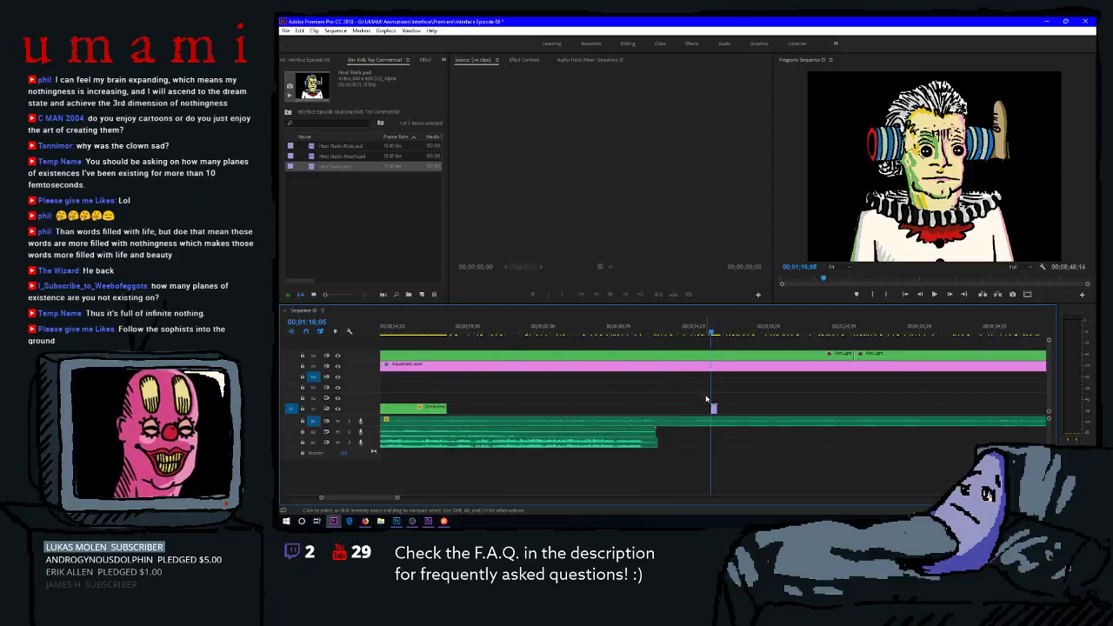
click(733, 407)
key(ctrl+c)
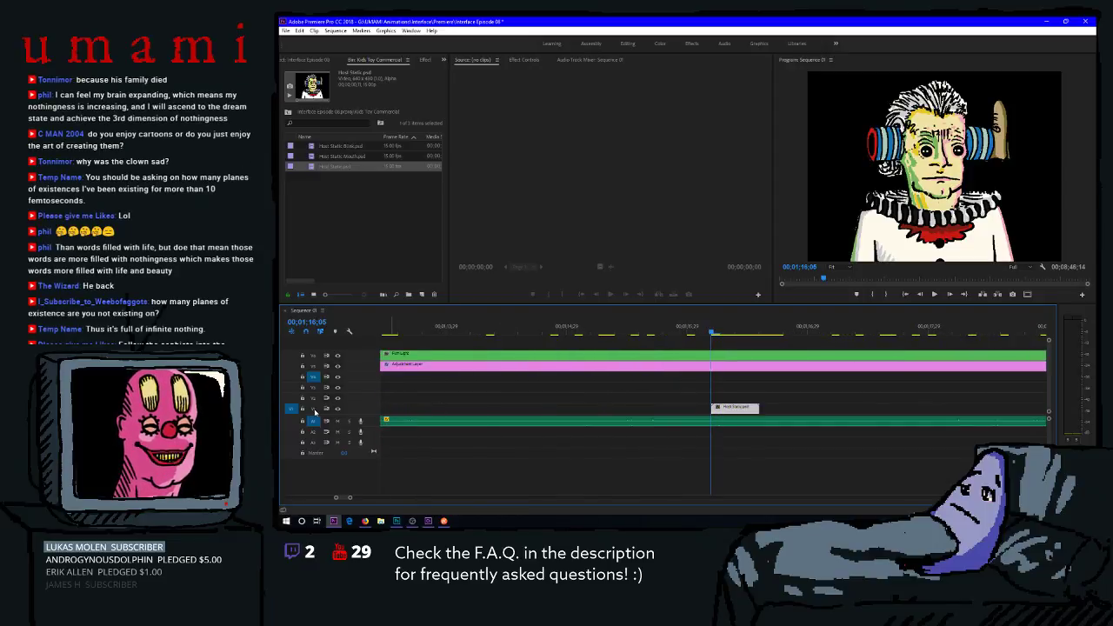
click(314, 408)
key(ctrl+v)
key(ctrl+v)
key(ctrl+v)
key(ctrl+v)
key(ctrl+v)
key(ctrl+v)
key(ctrl+v)
key(ctrl+v)
key(ctrl+v)
key(ctrl+v)
key(ctrl+v)
key(ctrl+v)
key(ctrl+v)
key(ctrl+v)
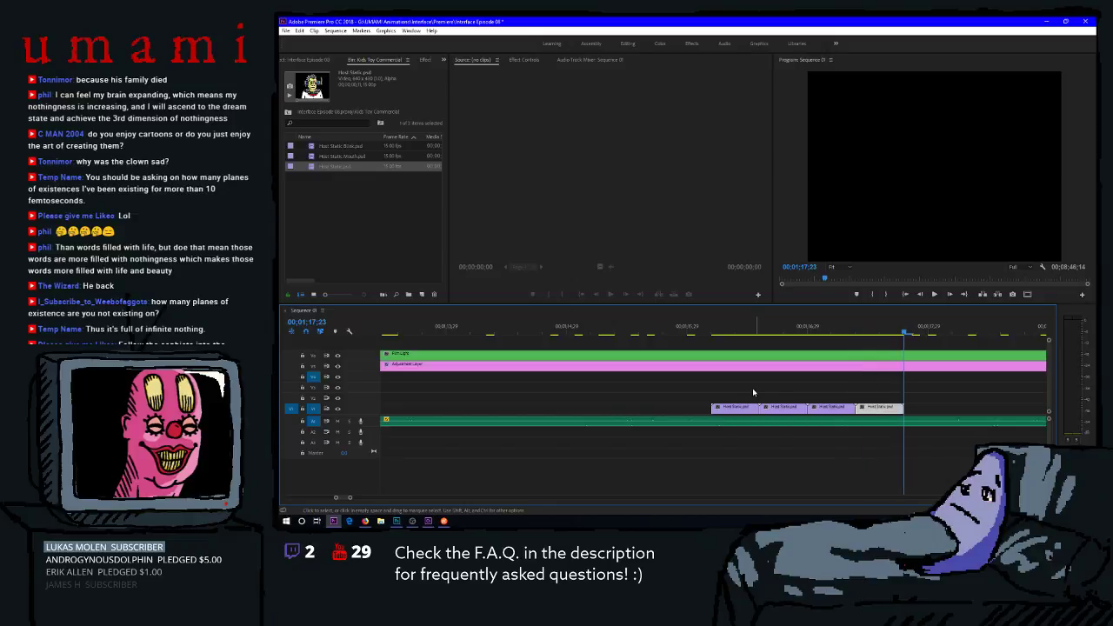
key(minus)
key(minus)
key(minus)
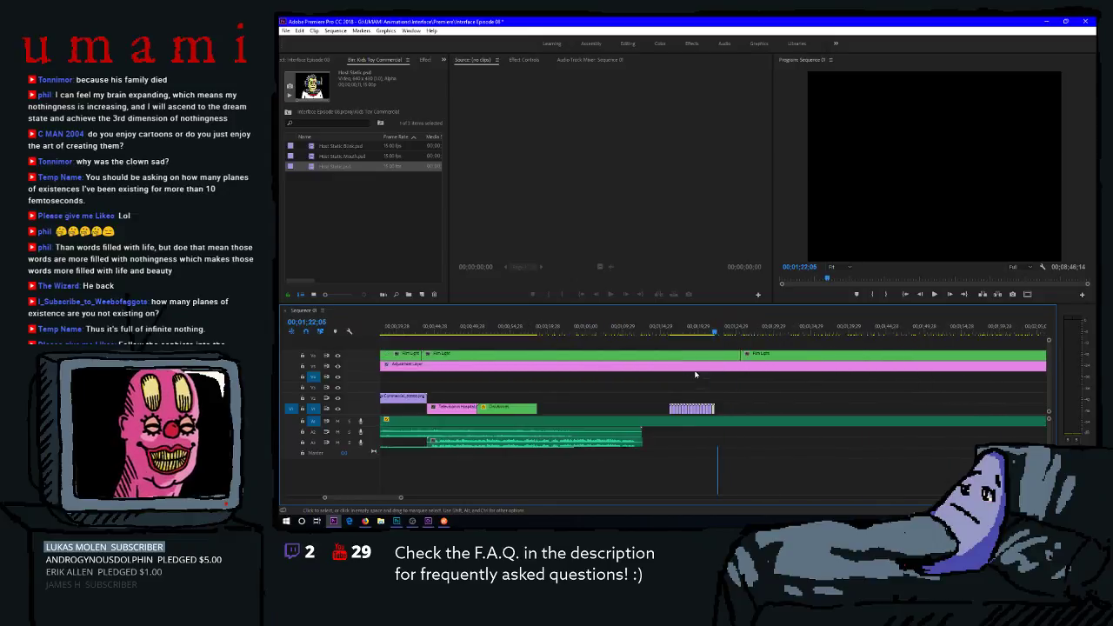
key(ctrl+v)
key(ctrl+v)
key(ctrl+v)
key(ctrl+v)
key(ctrl+v)
key(ctrl+v)
key(ctrl+v)
key(ctrl+v)
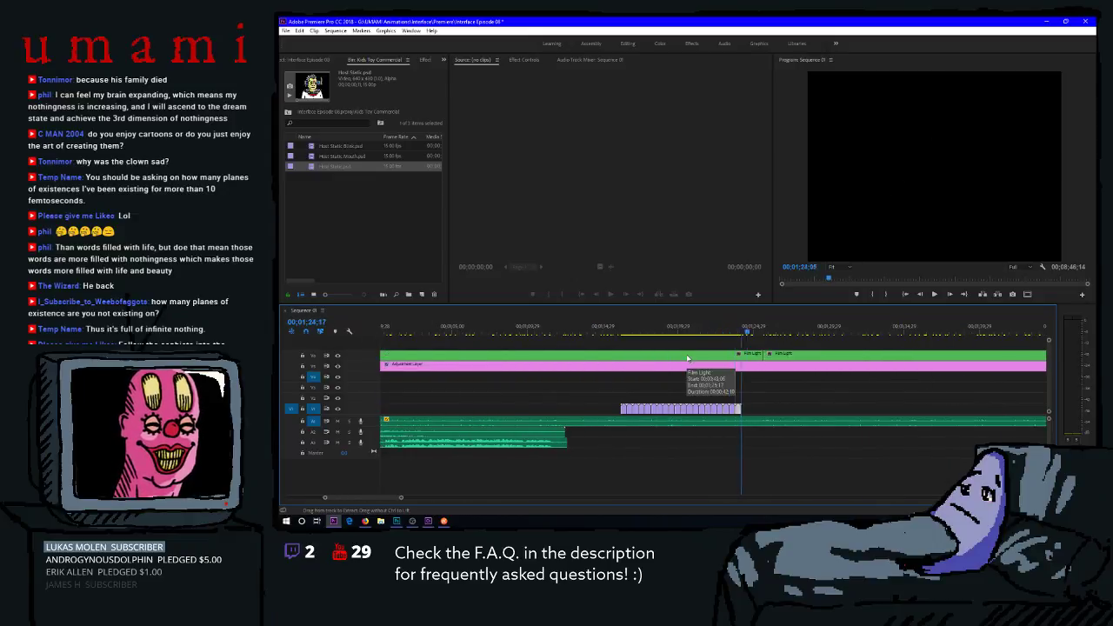
Place Host Static Mouth.psd on track V2 above the host clips at 00;01;16;17.
click(305, 174)
click(306, 157)
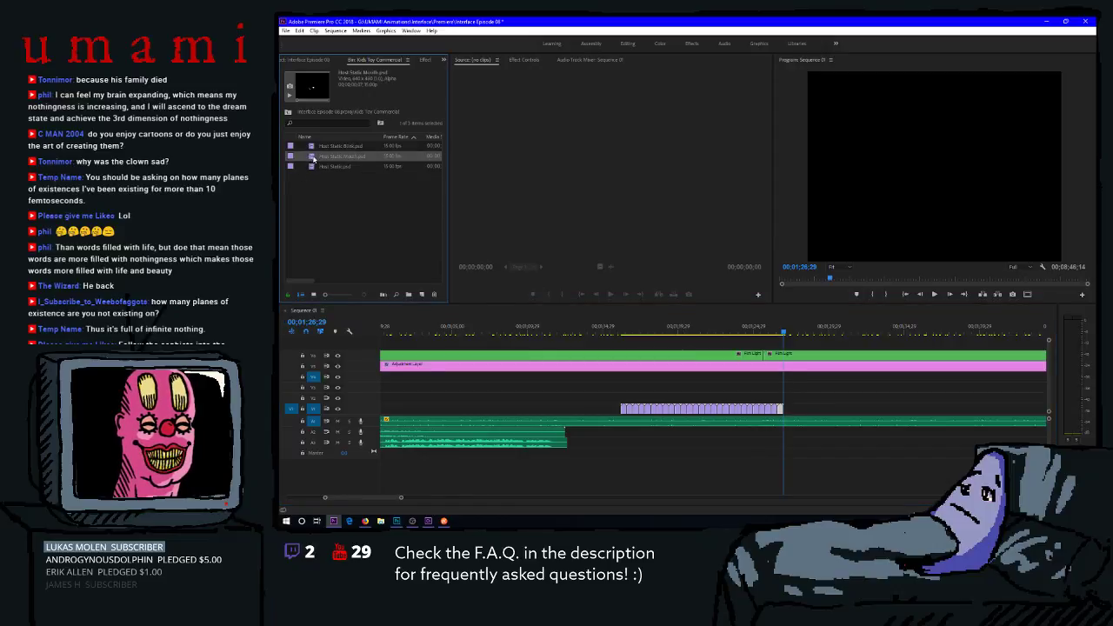
click(628, 330)
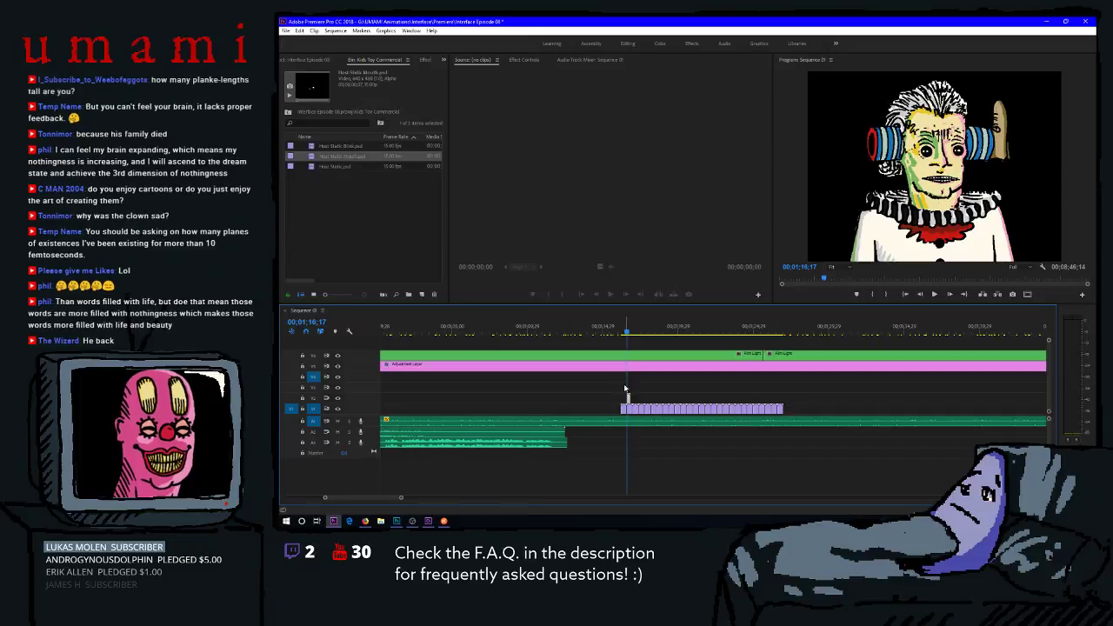
Paste copies of the mouth clip end to end along track V2, with V2 as the target track.
click(314, 398)
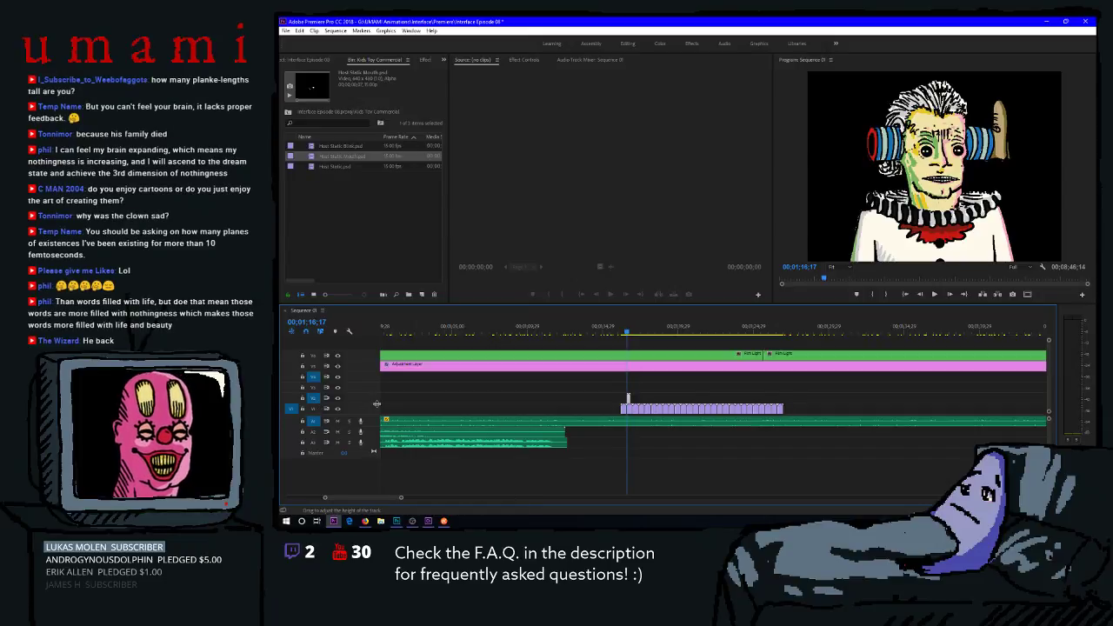
key(.)
key(ctrl+v)
key(ctrl+v)
key(ctrl+v)
key(ctrl+v)
key(ctrl+v)
key(ctrl+v)
key(ctrl+v)
key(ctrl+v)
key(ctrl+v)
key(ctrl+v)
key(ctrl+v)
key(ctrl+v)
key(ctrl+v)
key(ctrl+v)
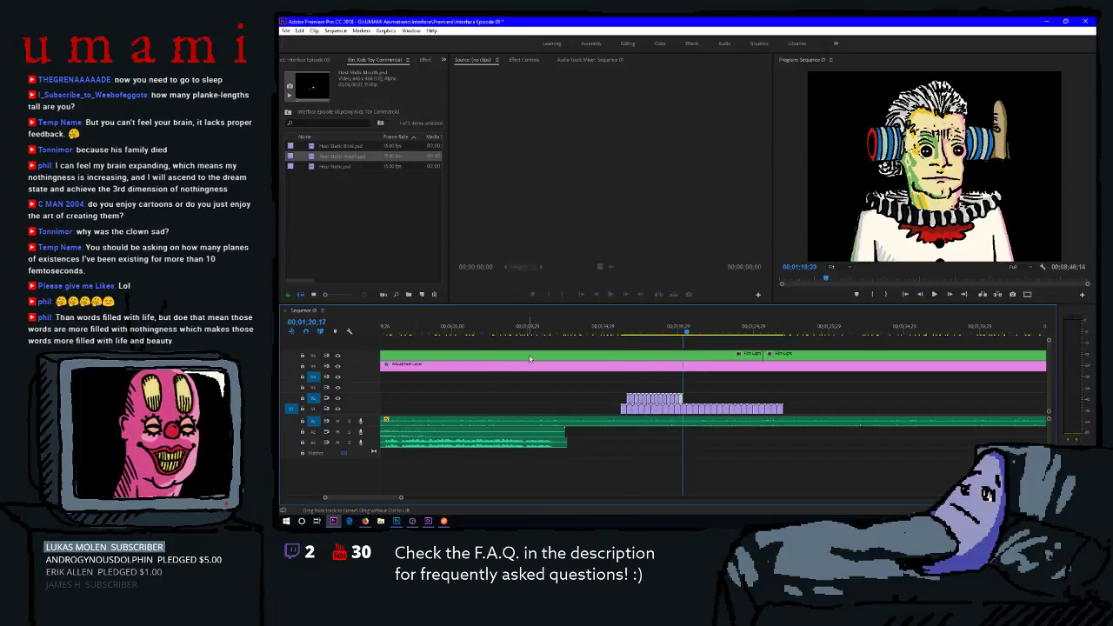
Delete mouth clips on track V2 wherever the speech pauses, playing back to match the host's mouth to the audio.
click(646, 332)
key(space)
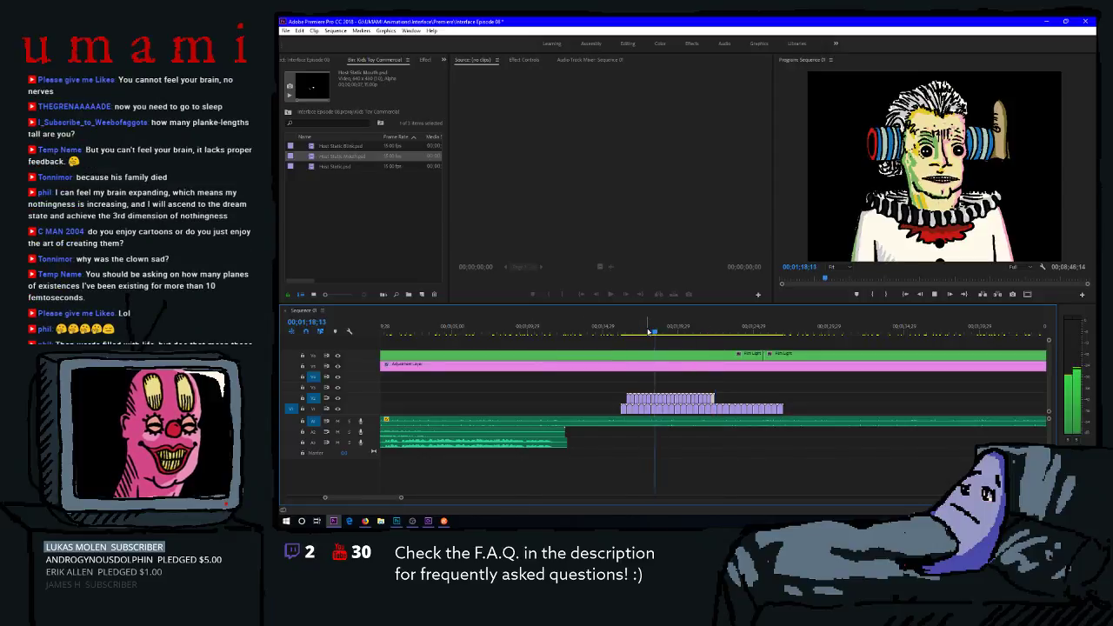
key(space)
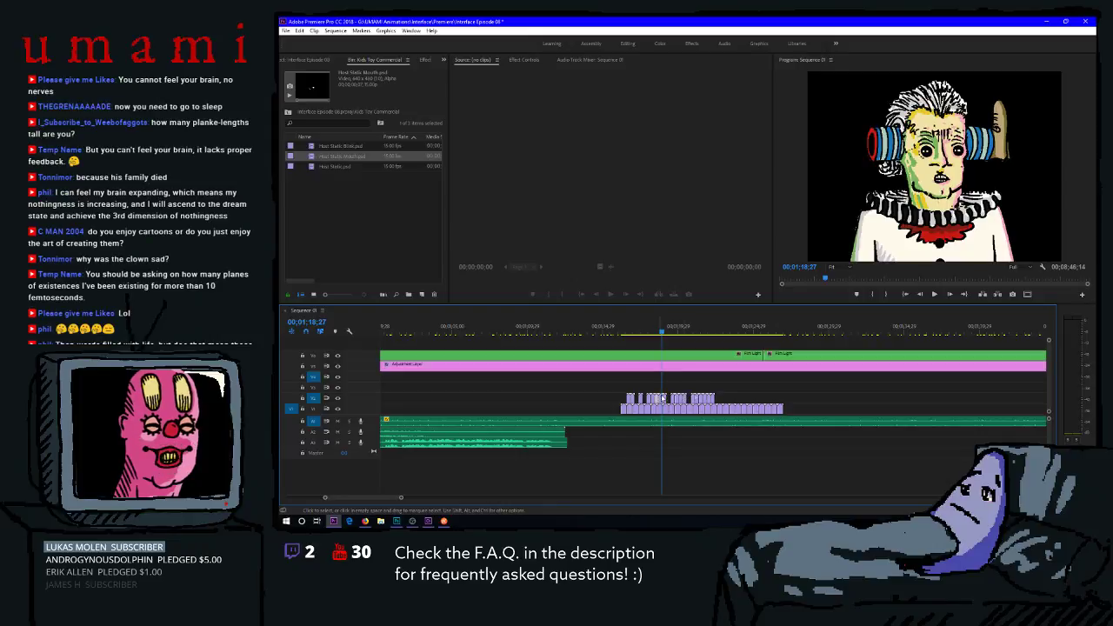
click(626, 322)
key(space)
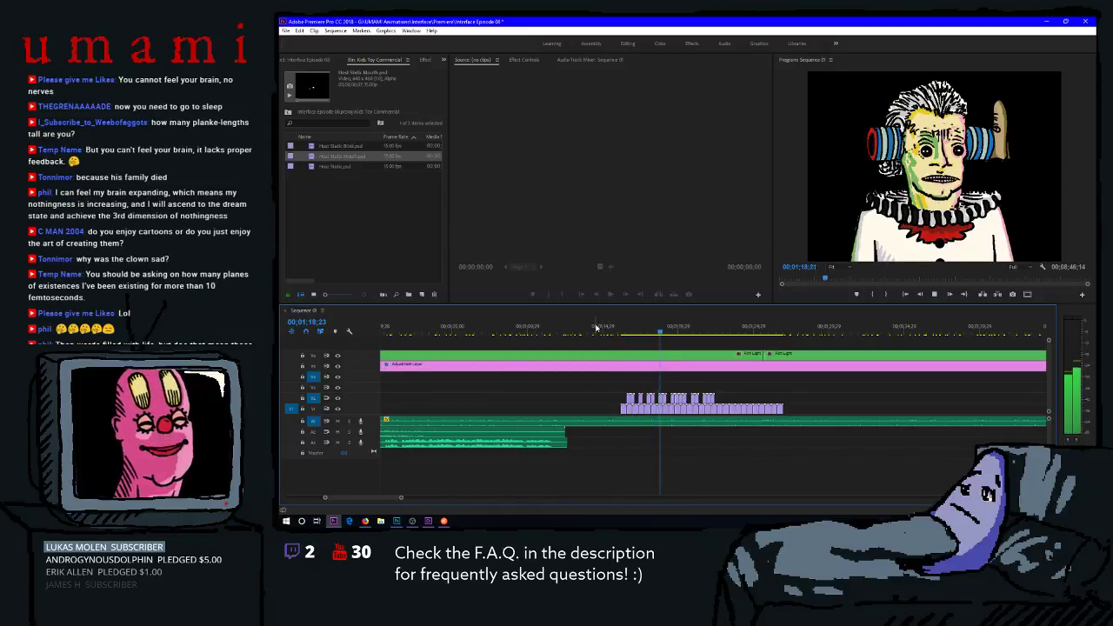
key(space)
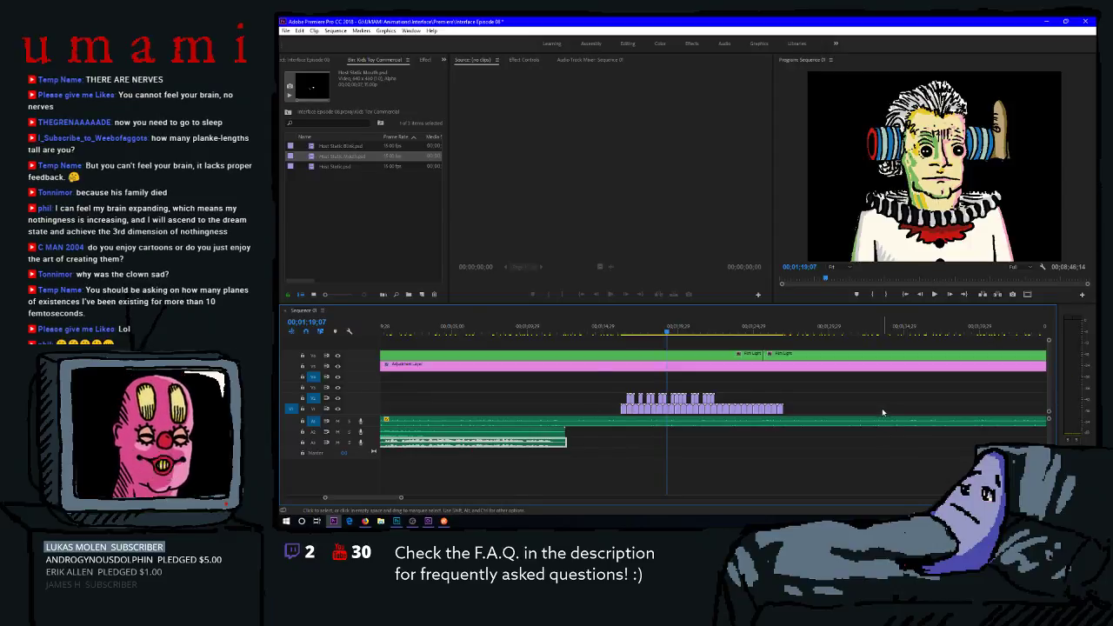
Place Host Static Blink.psd on track V3 and reposition it at about 00;01;19;15 above the talking host, checking its timing in playback.
drag(666, 324, 641, 327)
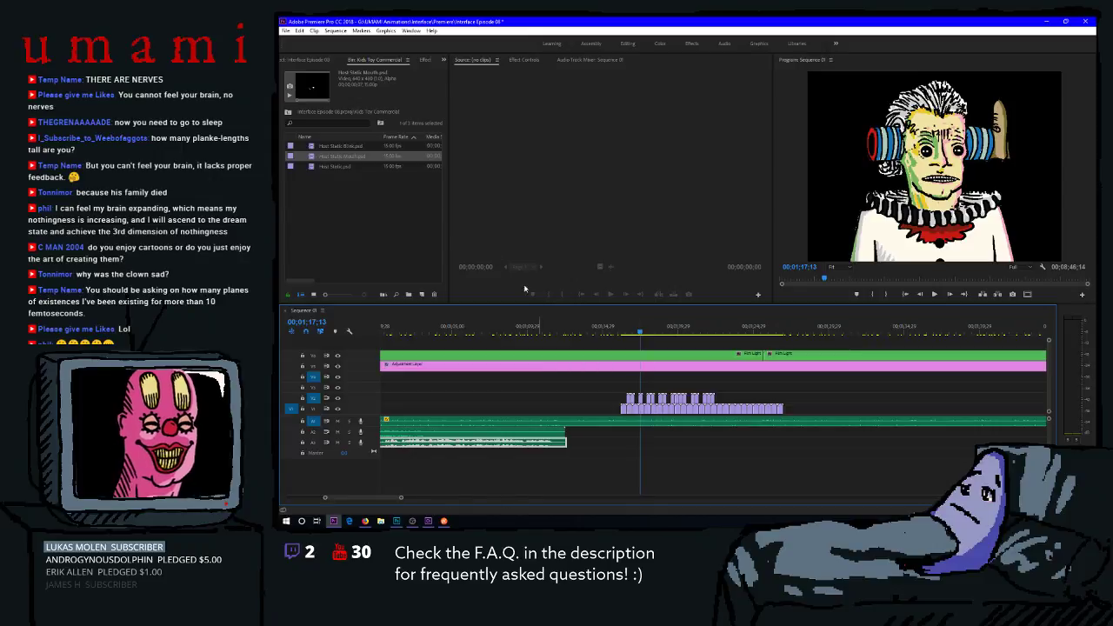
double_click(310, 146)
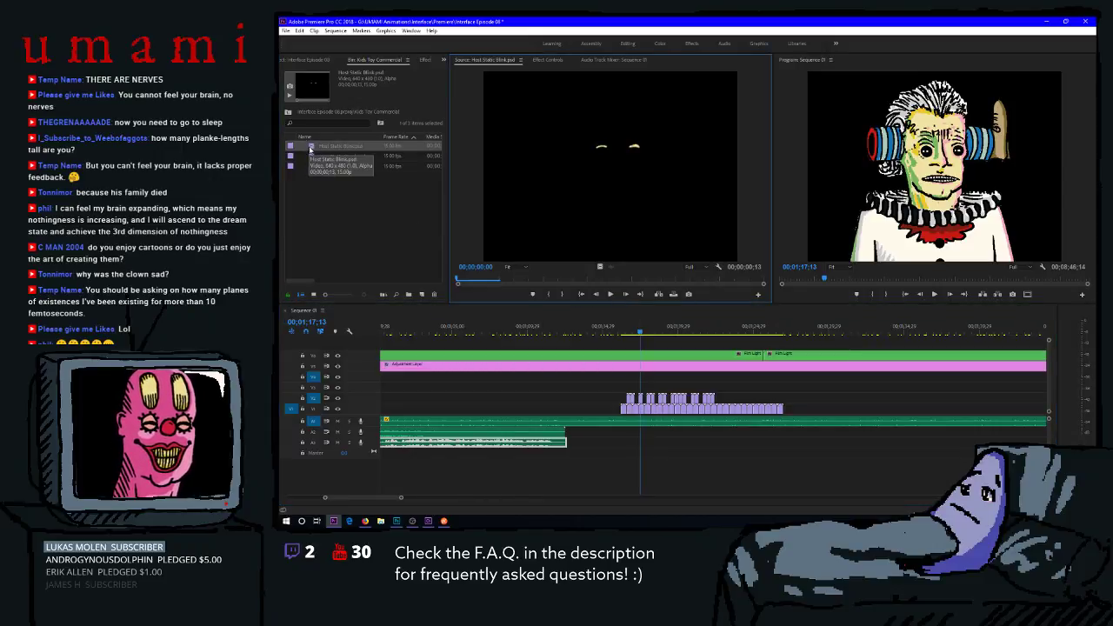
drag(310, 146, 637, 390)
key(space)
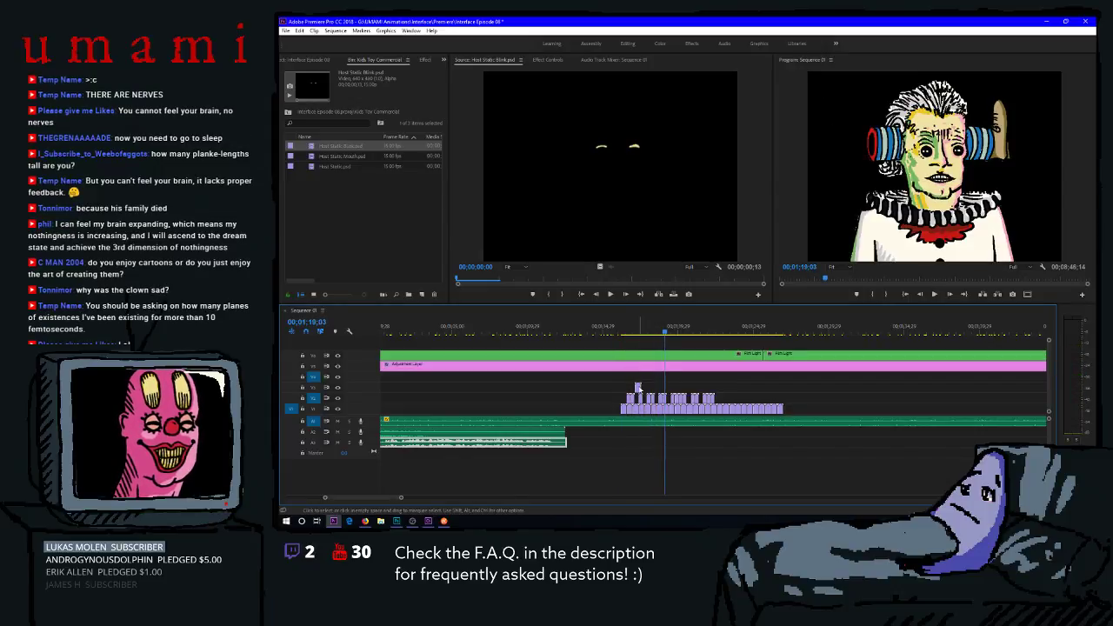
drag(637, 389, 682, 391)
key(space)
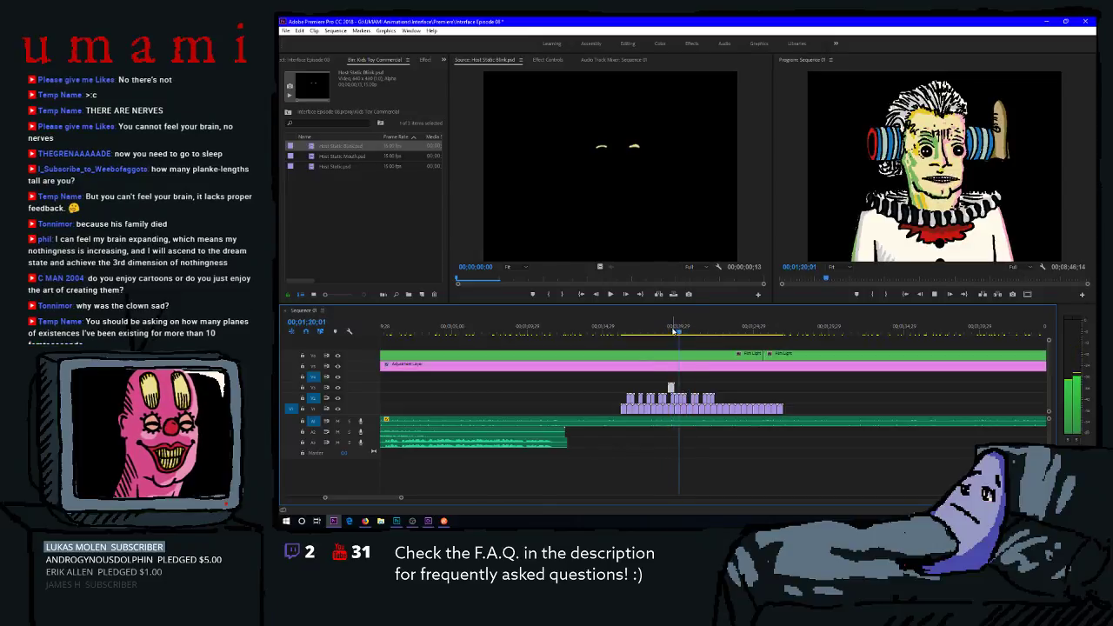
key(space)
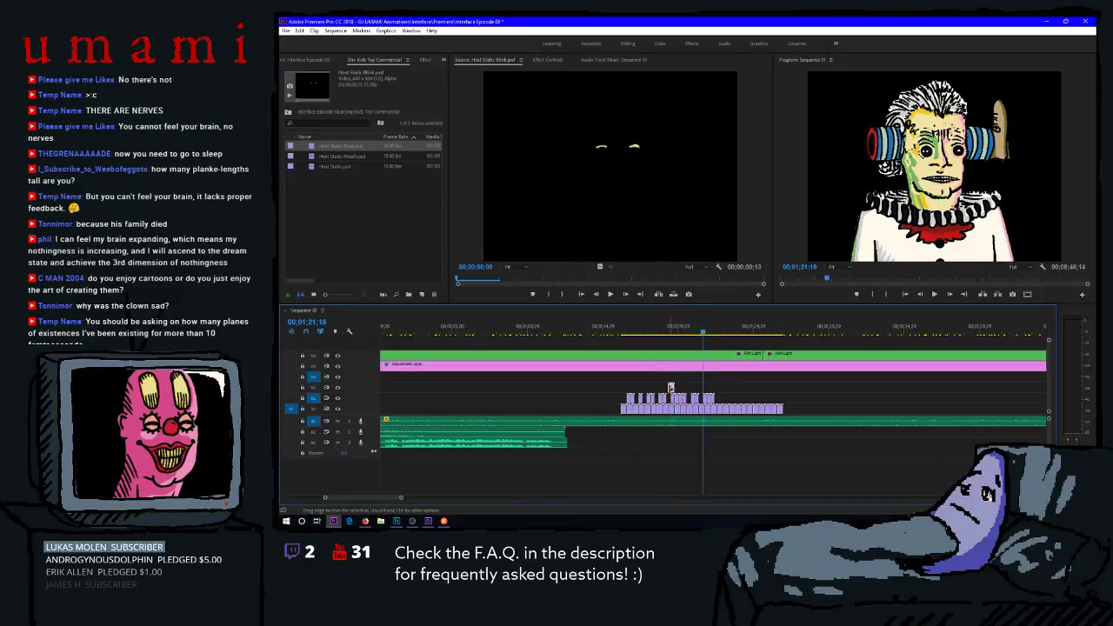
Paste a second blink clip on track V3 at about 00;01;21;19 and play back the section to check it.
key(ctrl+v)
key(space)
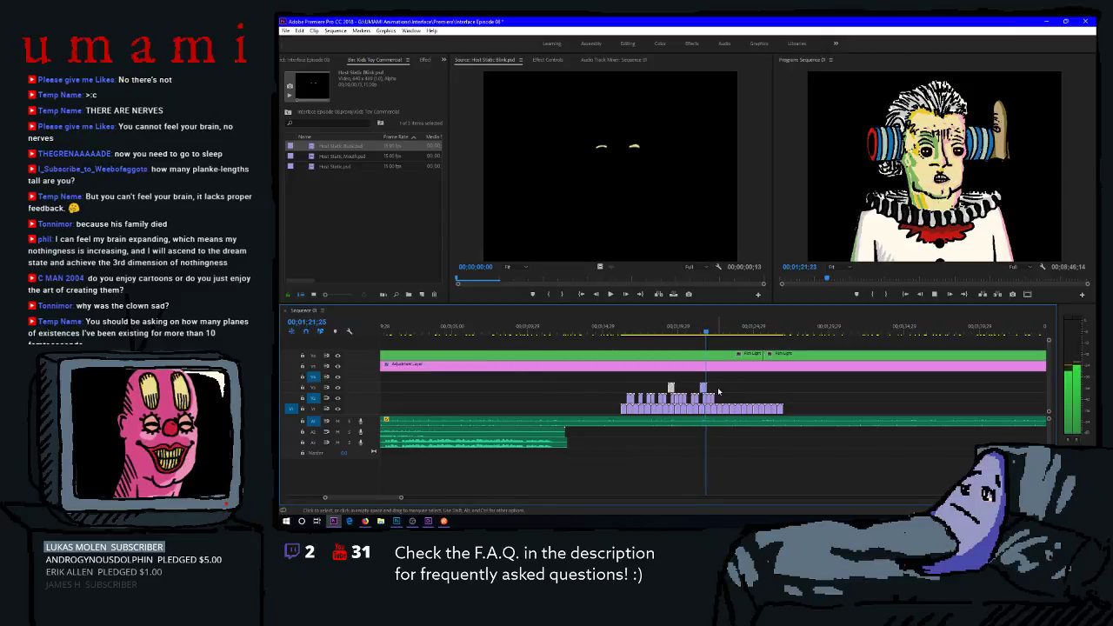
key(space)
click(693, 327)
key(space)
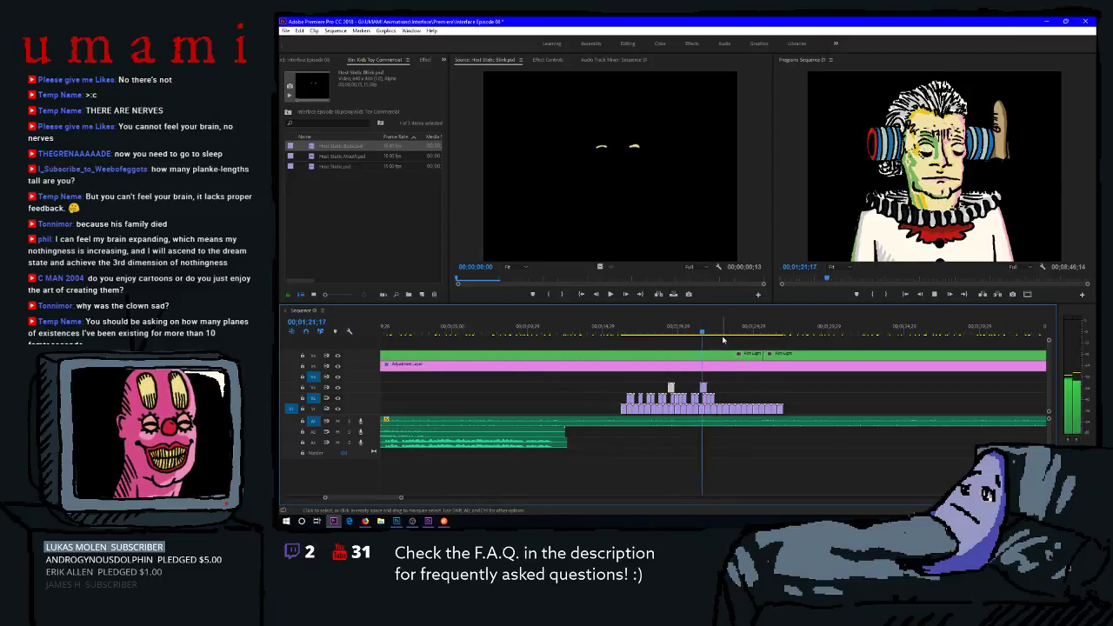
key(space)
click(692, 328)
key(space)
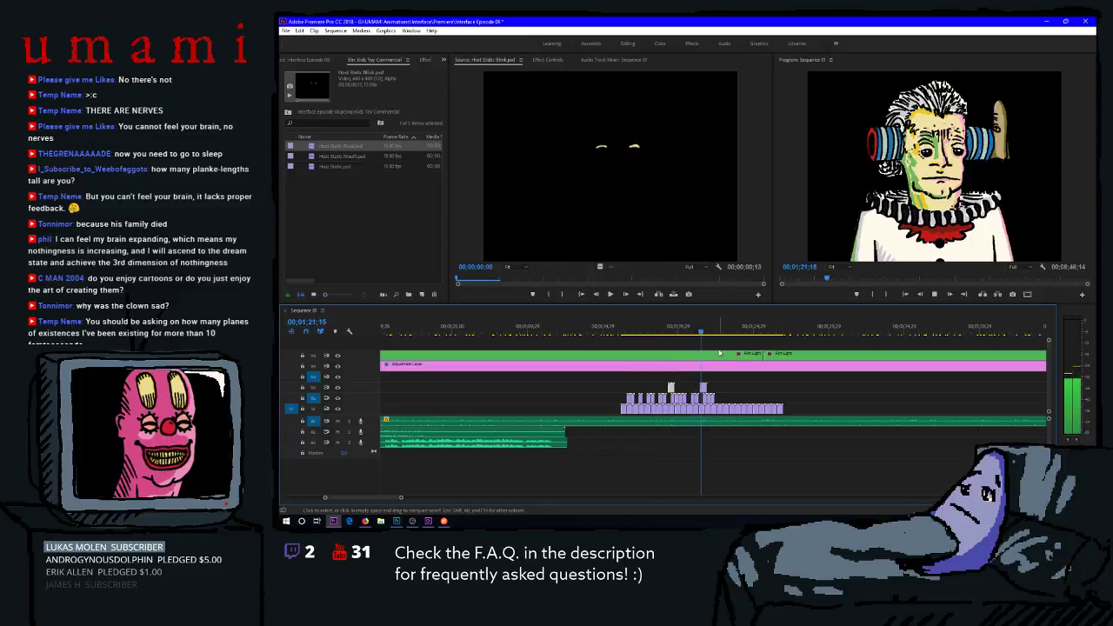
key(space)
Remove the surplus host clips on track V1 past the end of the mouth clips and save the project.
drag(784, 407, 722, 407)
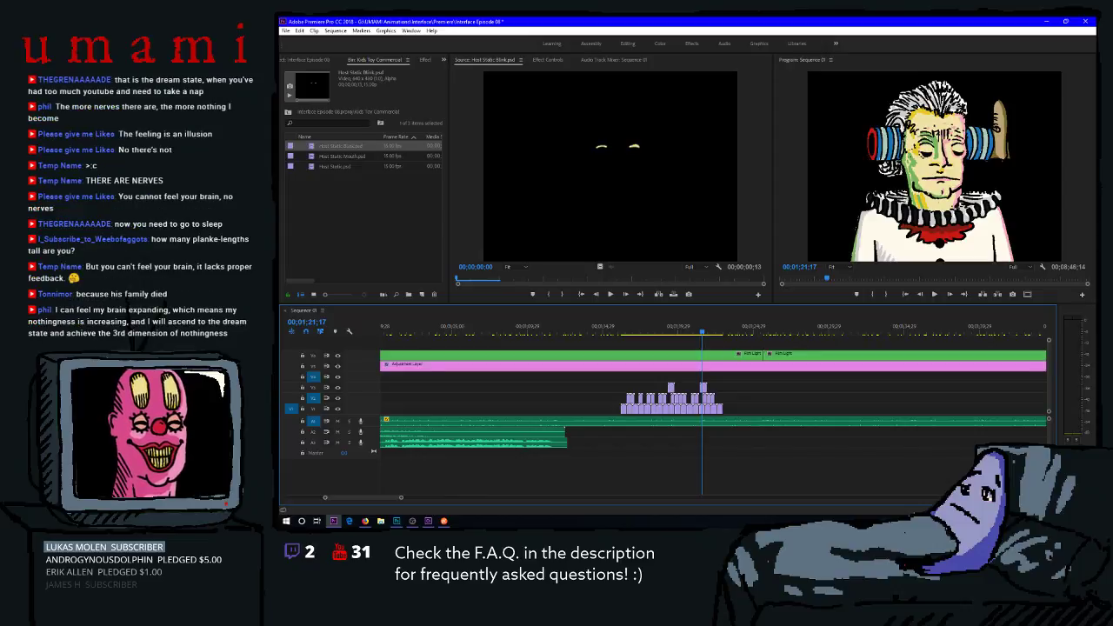
click(645, 332)
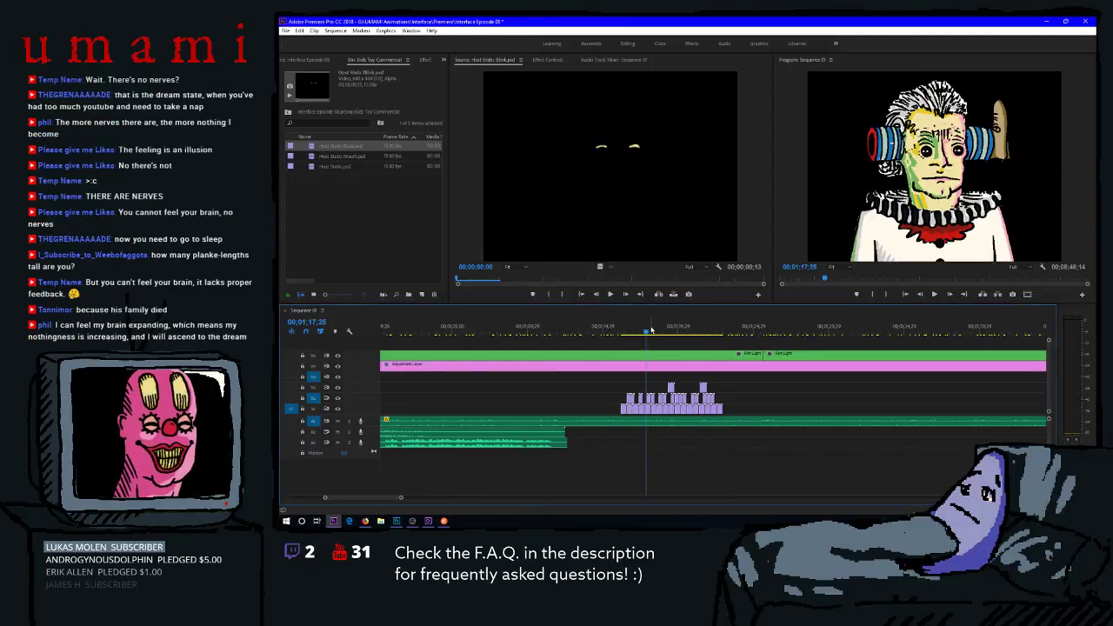
key(ctrl+s)
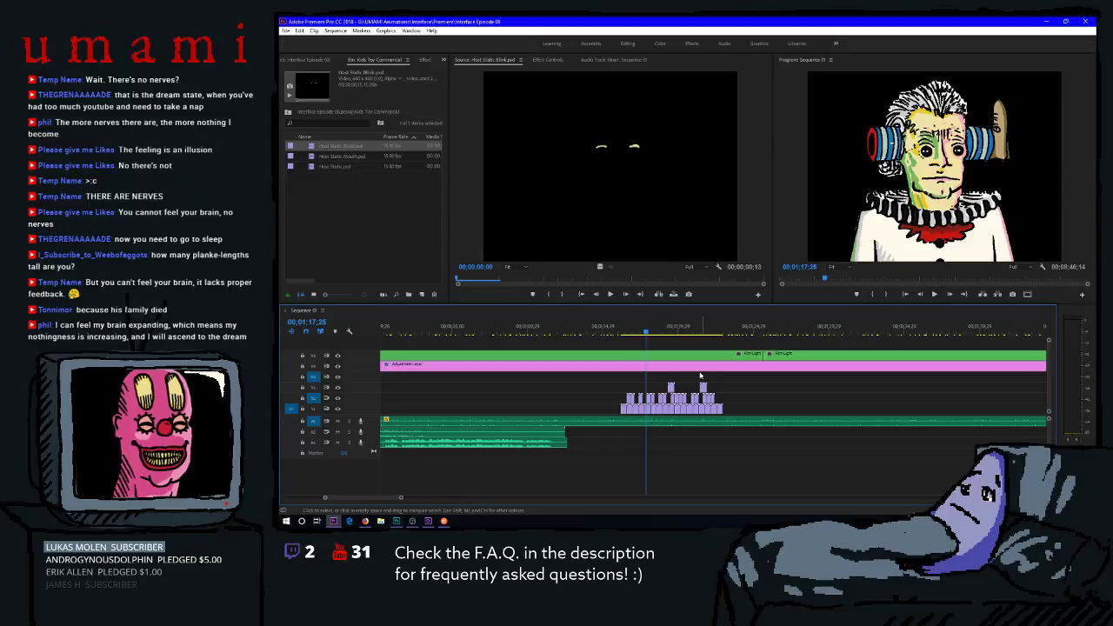
Move the host, mouth and blink clips up one track and replace them with an After Effects composition saved as Toy Commercial Host BG.aep.
drag(745, 381, 623, 398)
click(756, 403)
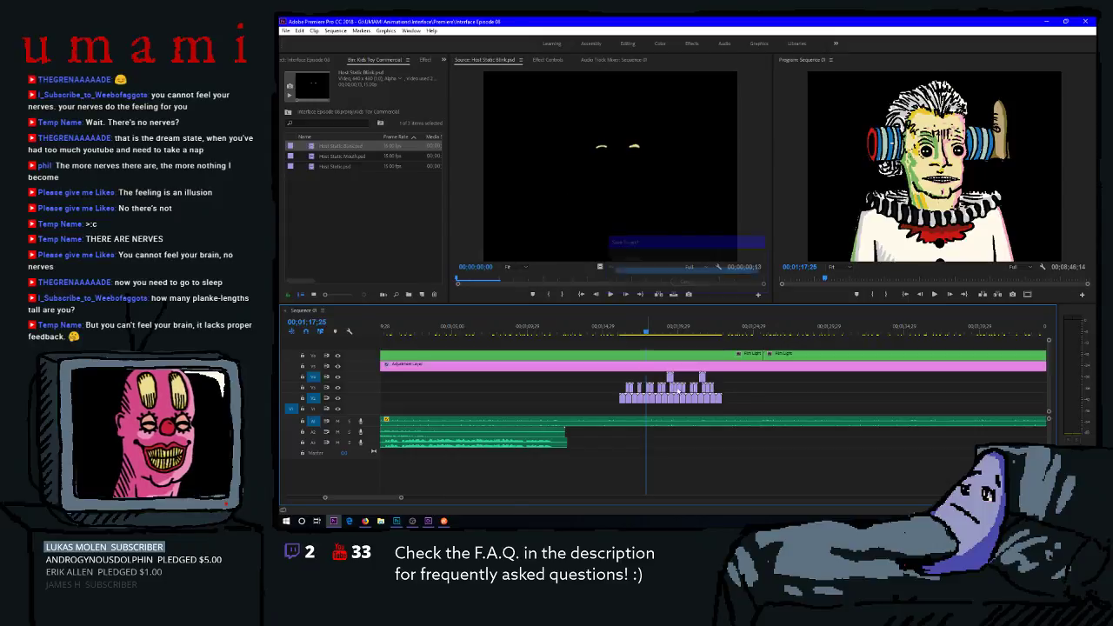
drag(609, 383, 627, 401)
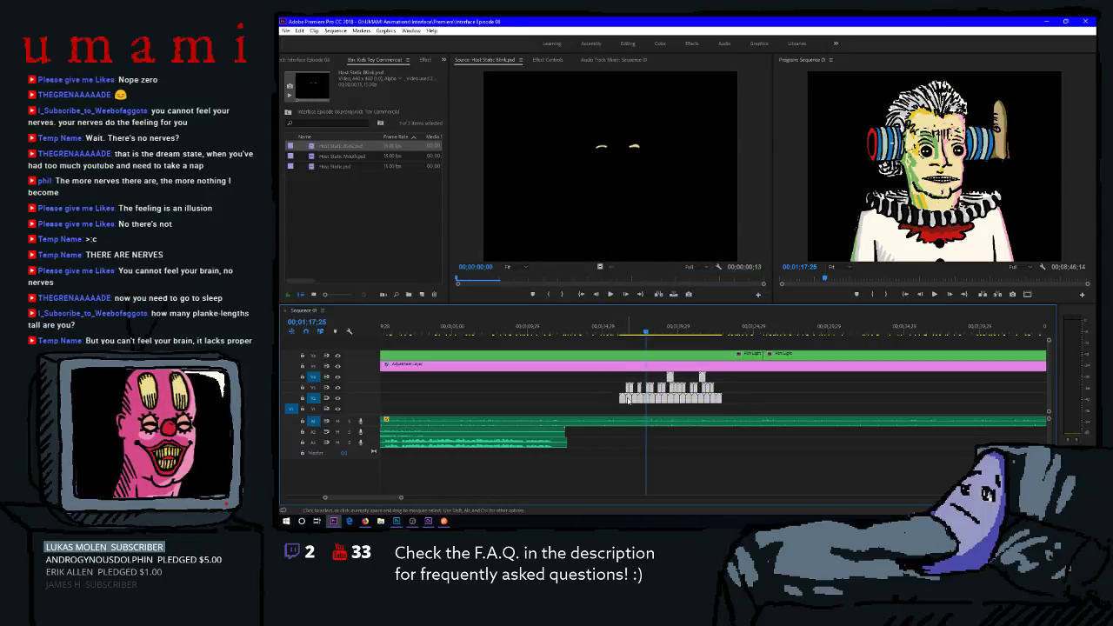
right_click(628, 401)
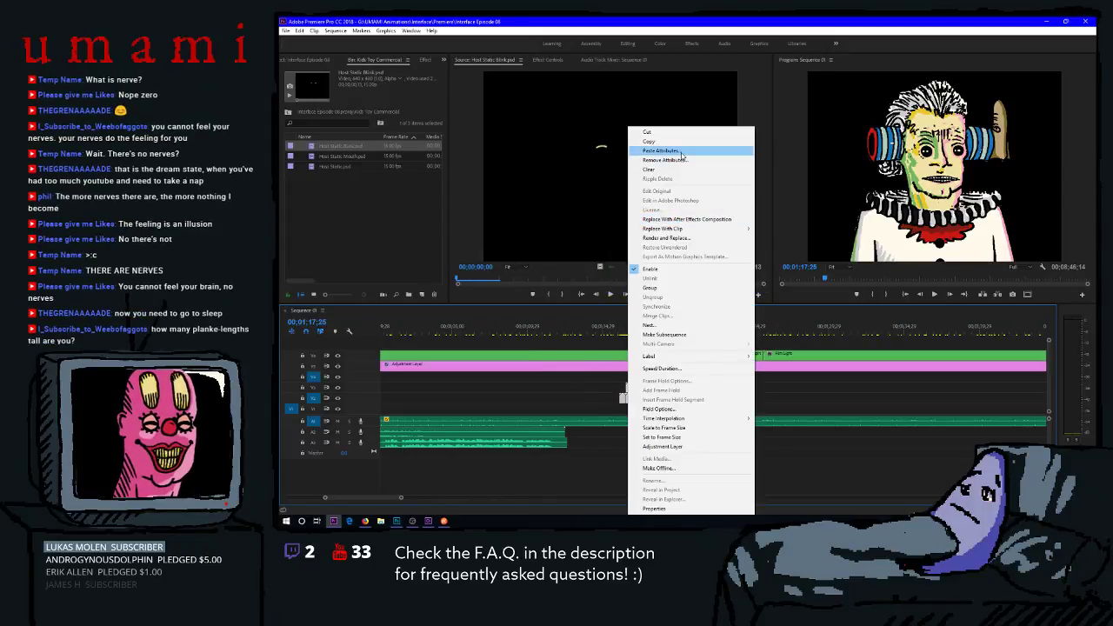
click(682, 219)
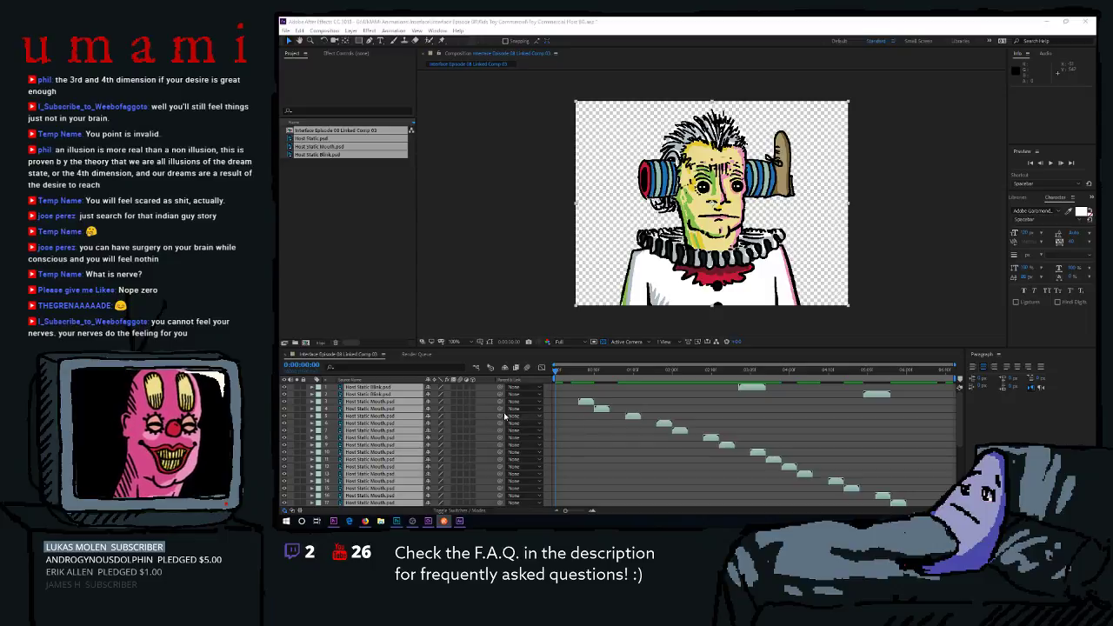
In After Effects, pre-compose all the host, mouth and blink layers as Host and preview the animation.
right_click(391, 404)
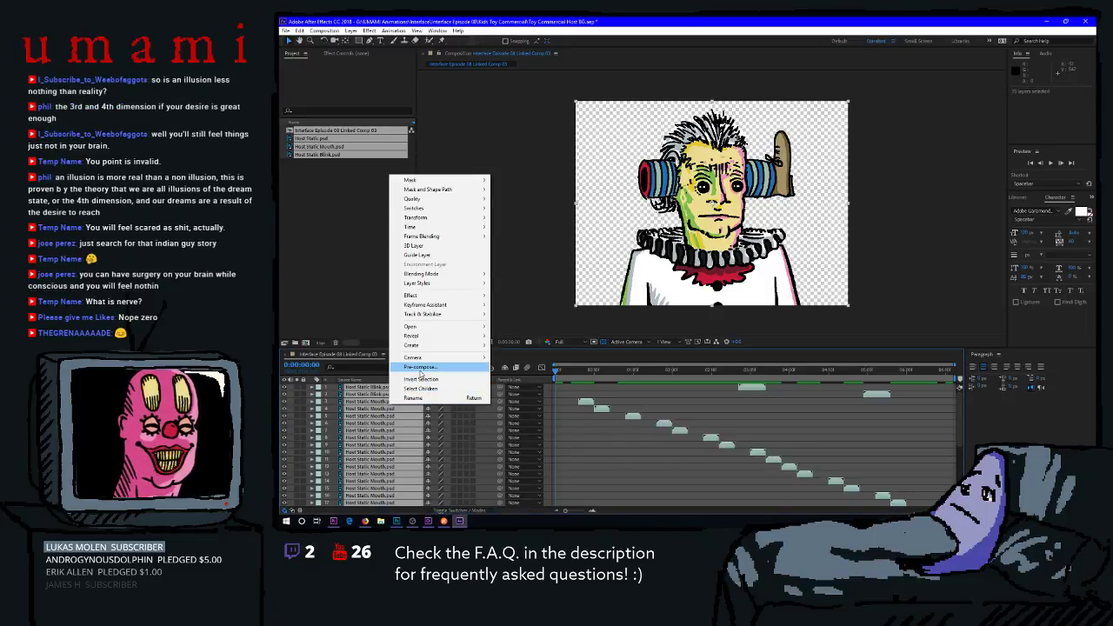
click(421, 369)
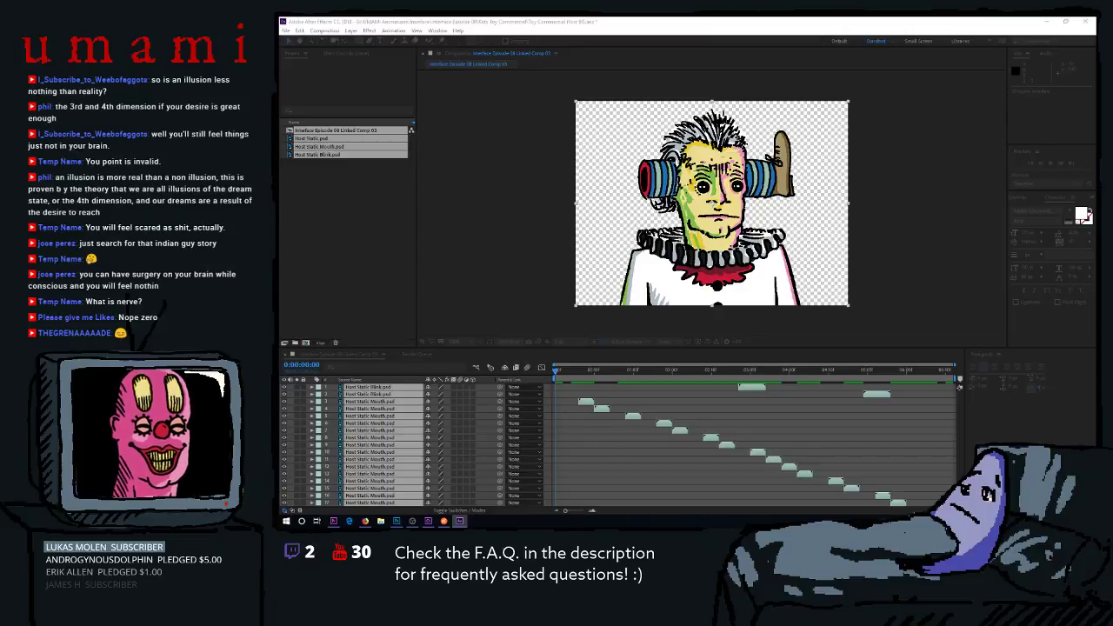
key(Return)
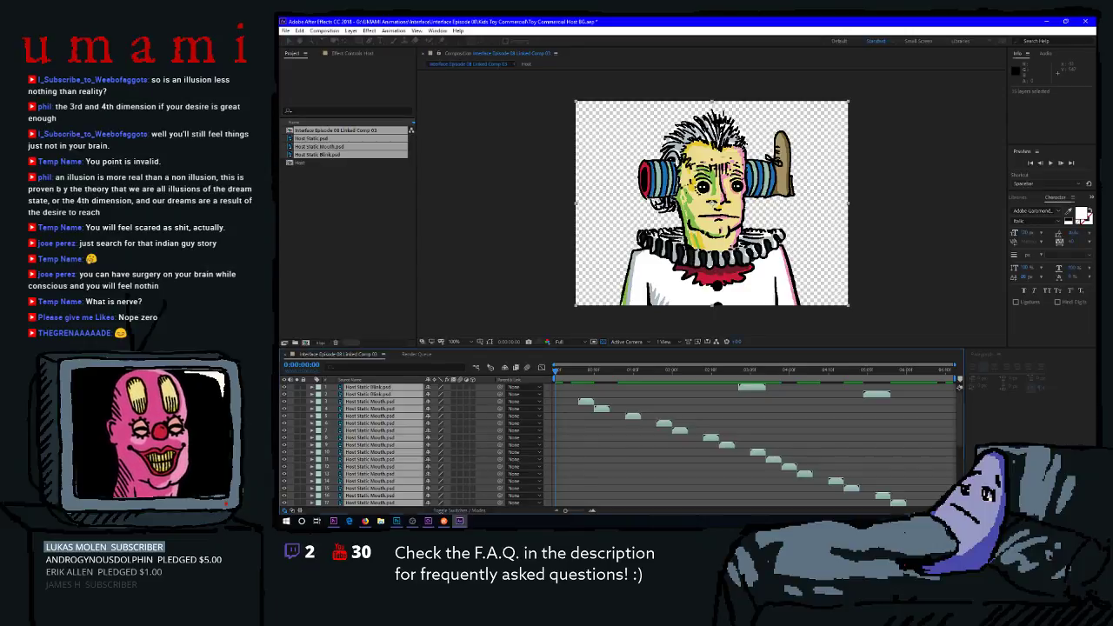
click(609, 398)
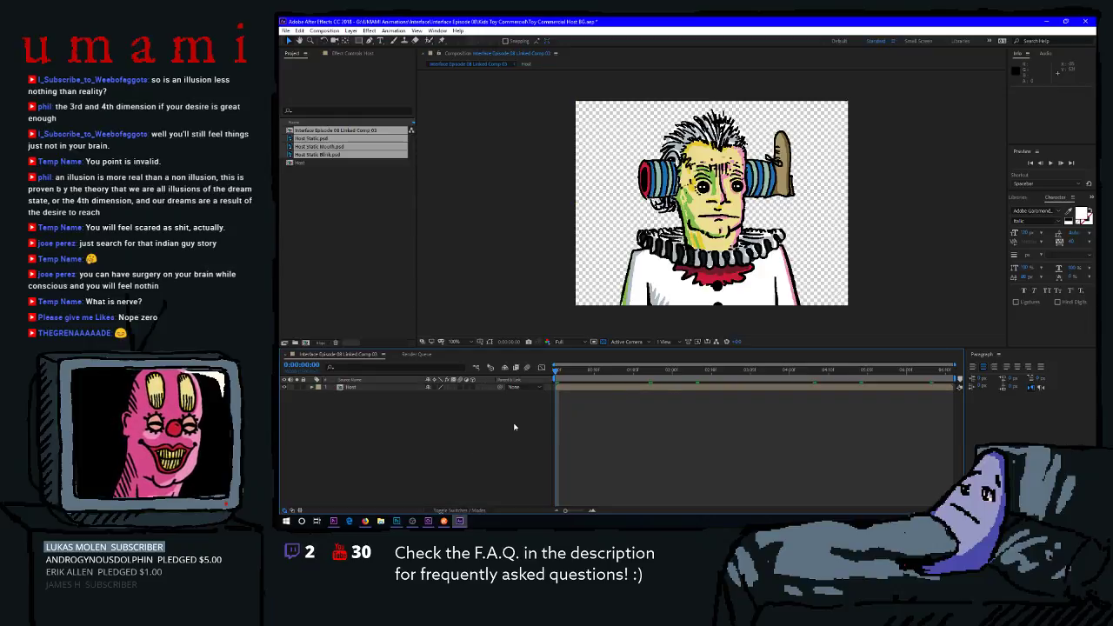
key(space)
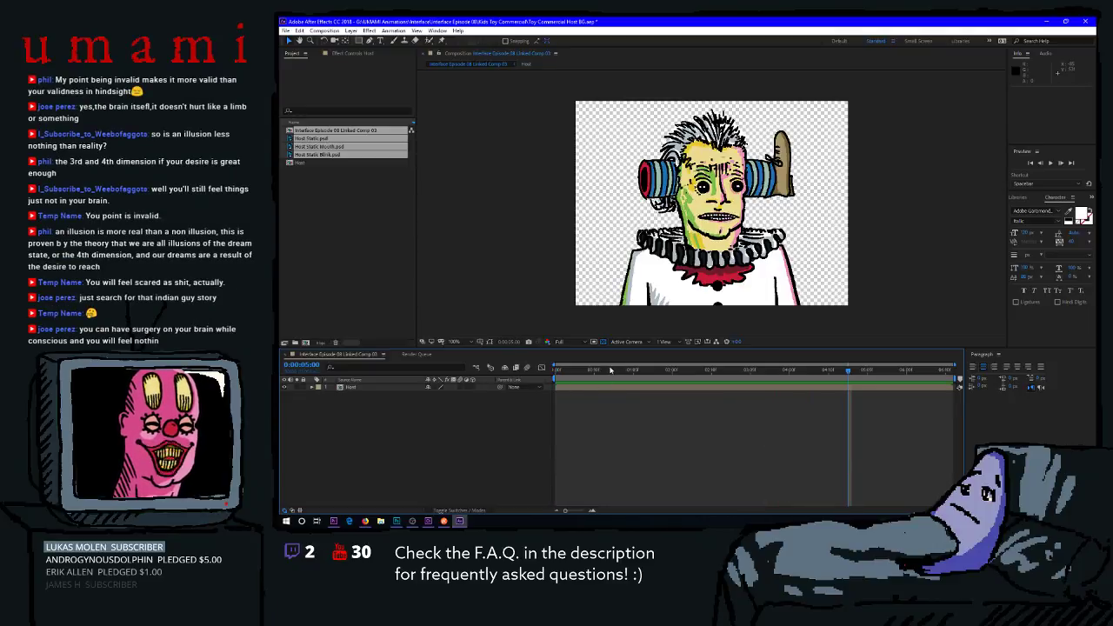
key(space)
Create a red solid layer and send it behind the Host layer.
right_click(342, 396)
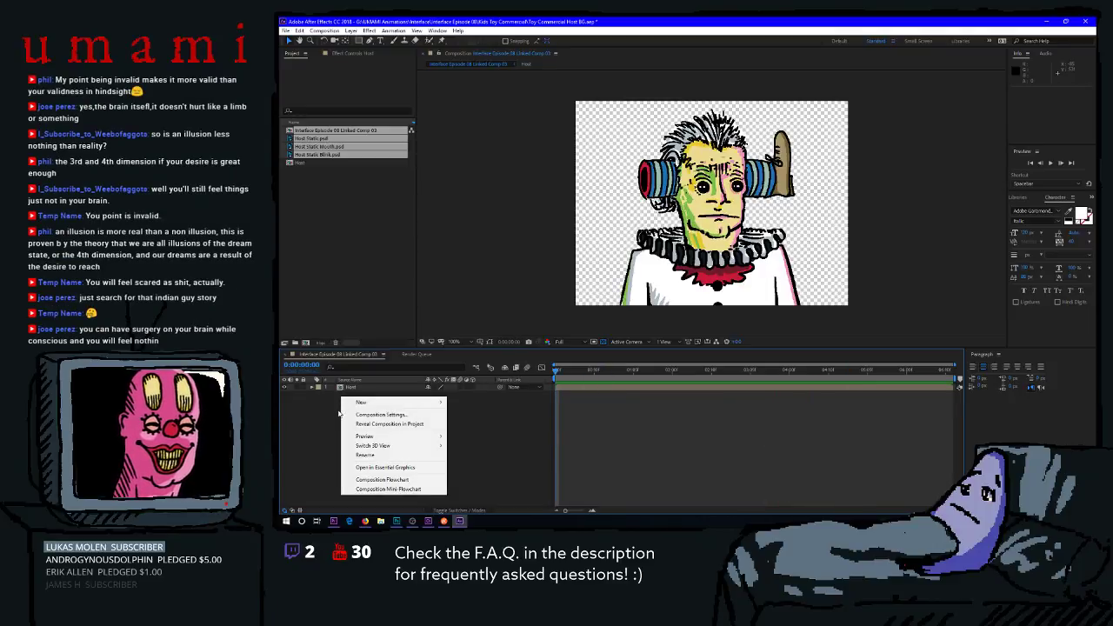
mouse_move(361, 404)
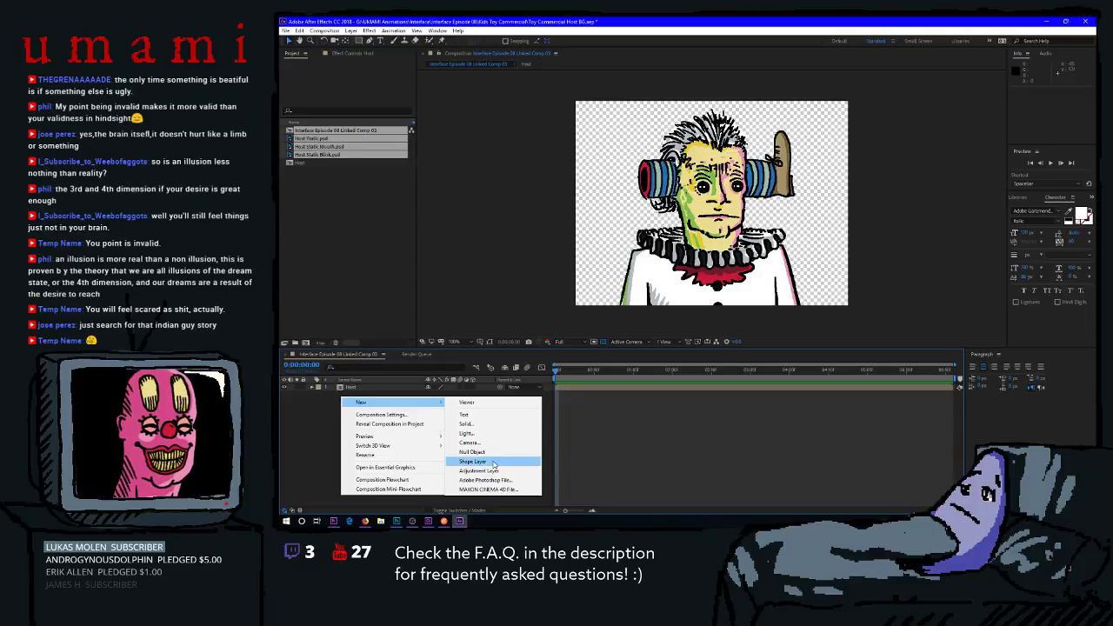
click(487, 423)
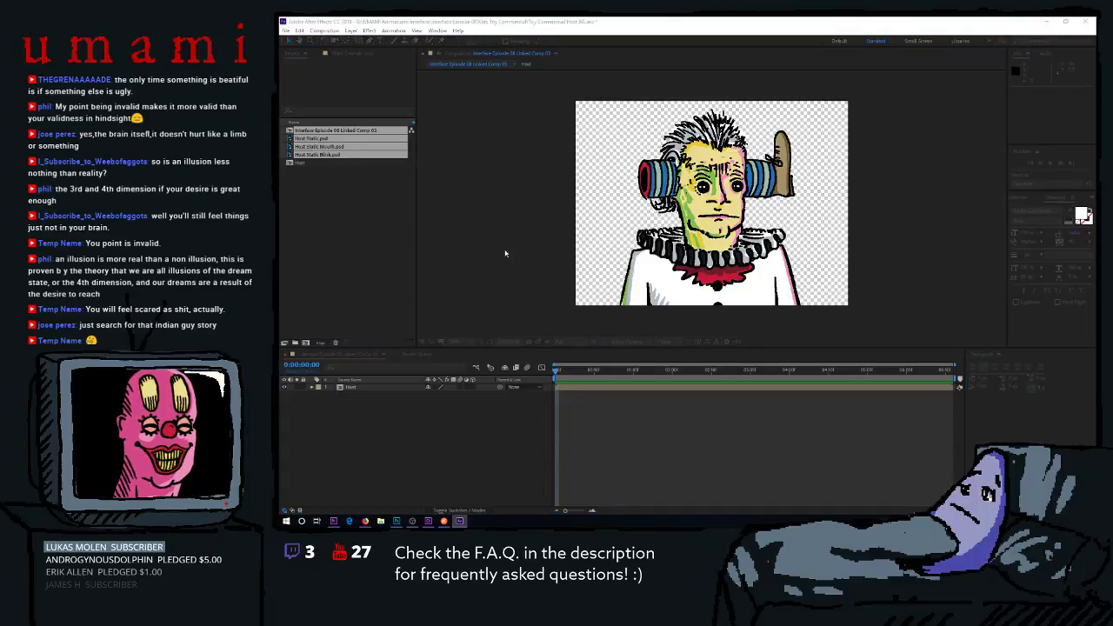
key(Return)
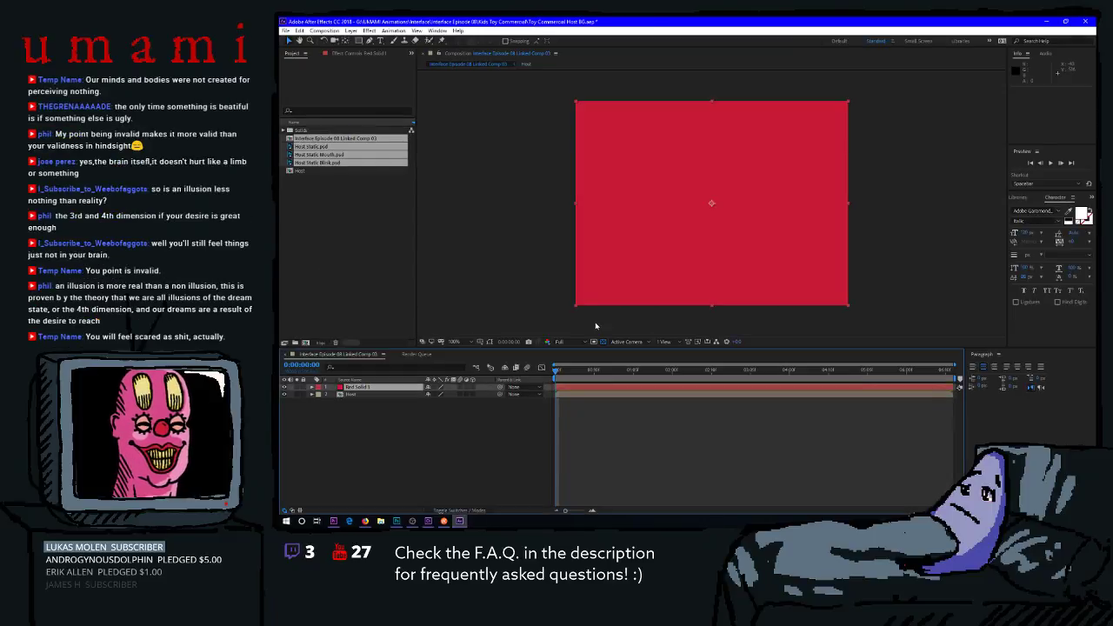
key(ctrl+shift+bracketleft)
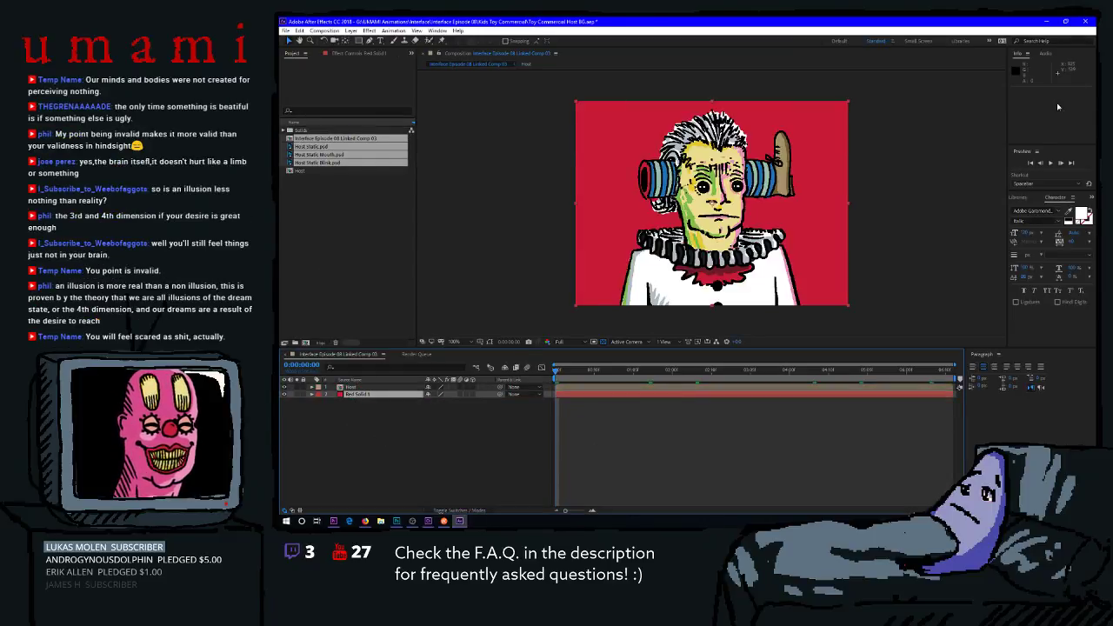
Widen the side panel area and bring up the effects and presets library for searching.
click(1028, 220)
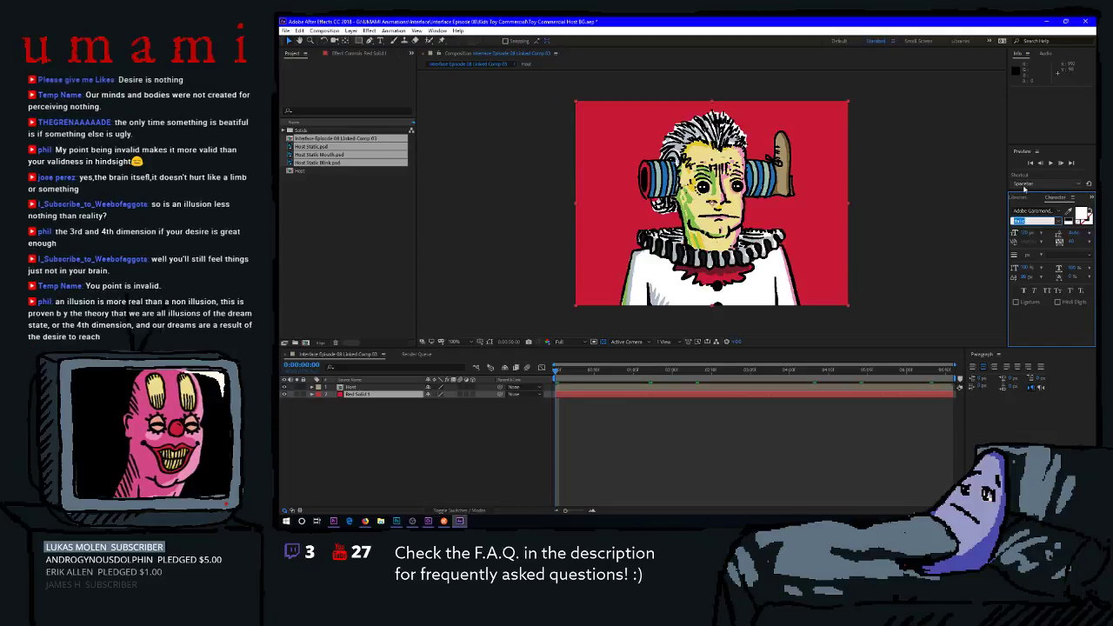
drag(1007, 204, 918, 204)
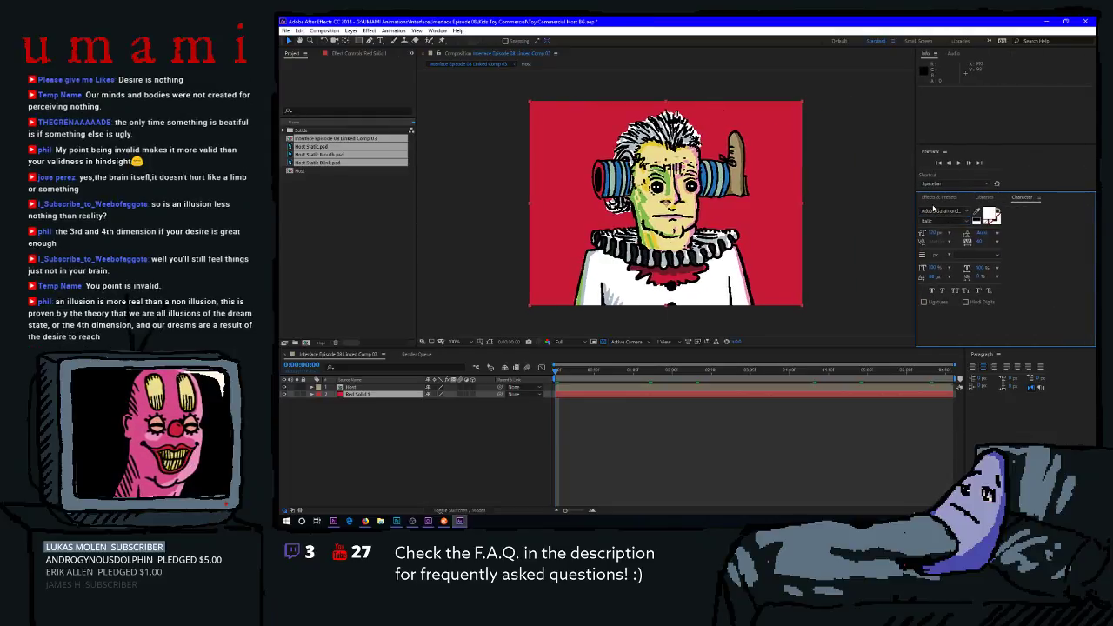
click(933, 199)
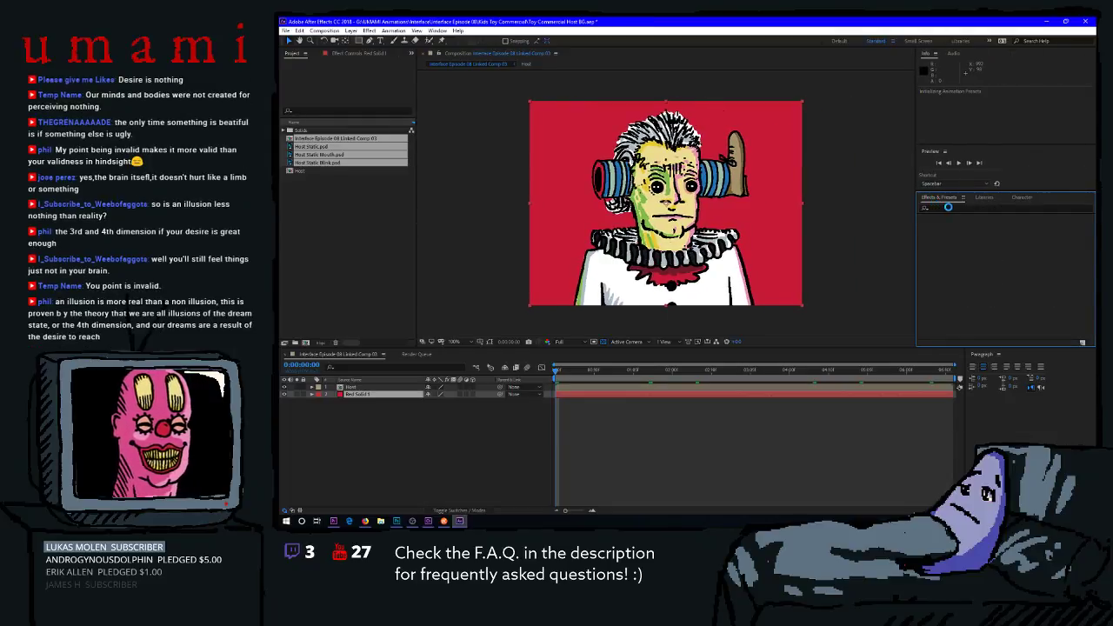
click(962, 207)
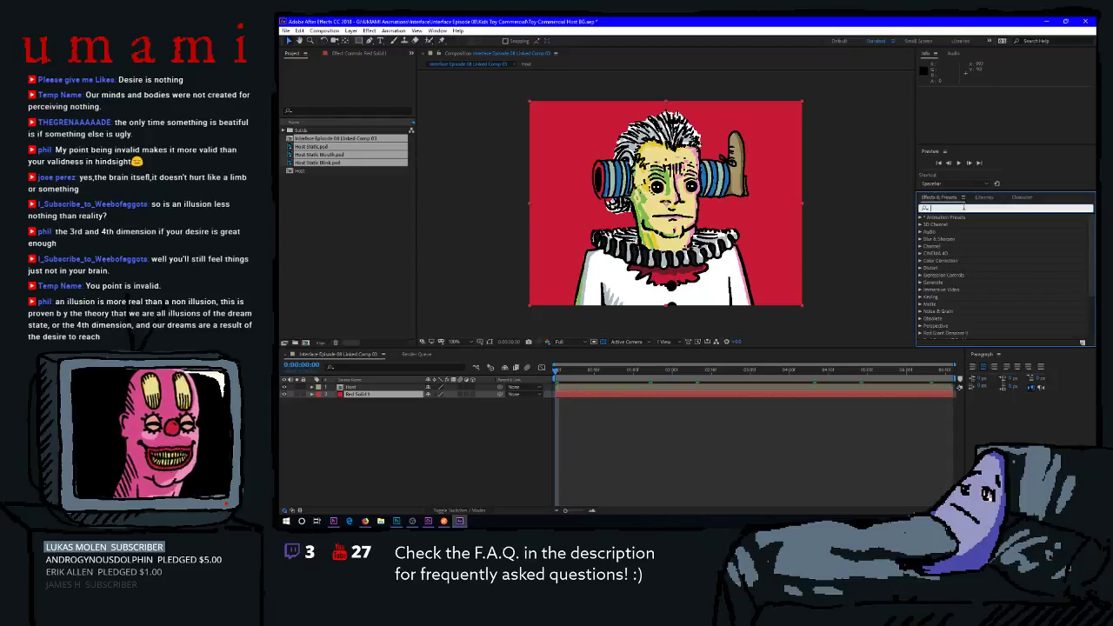
Search the effects library for "gener" and for "clo", and clear the search.
text(ge)
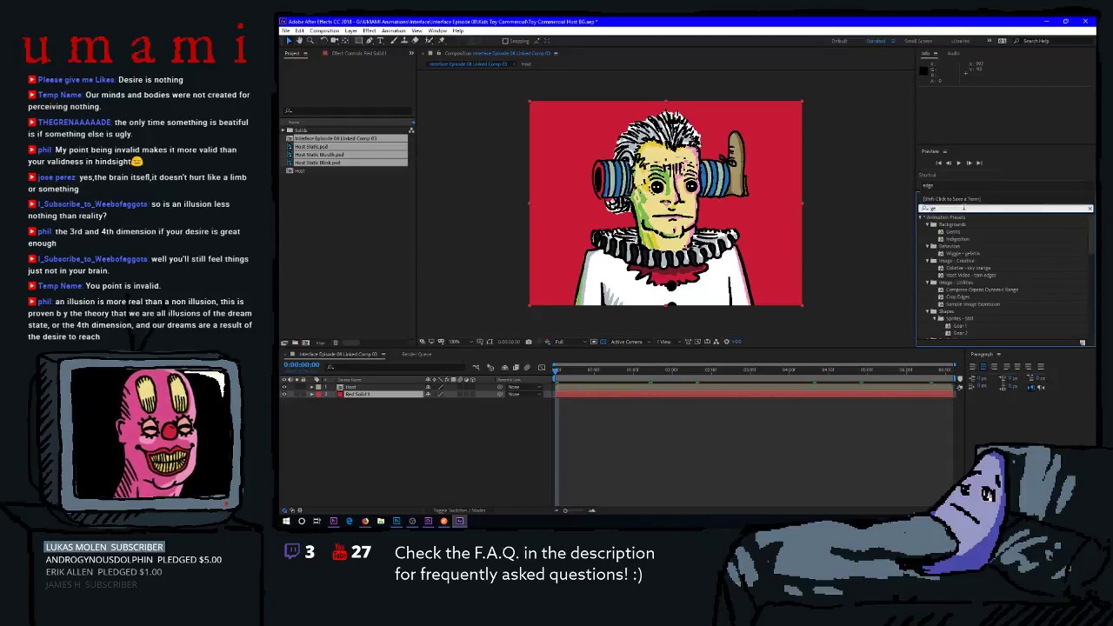
text(ner)
double_click(964, 208)
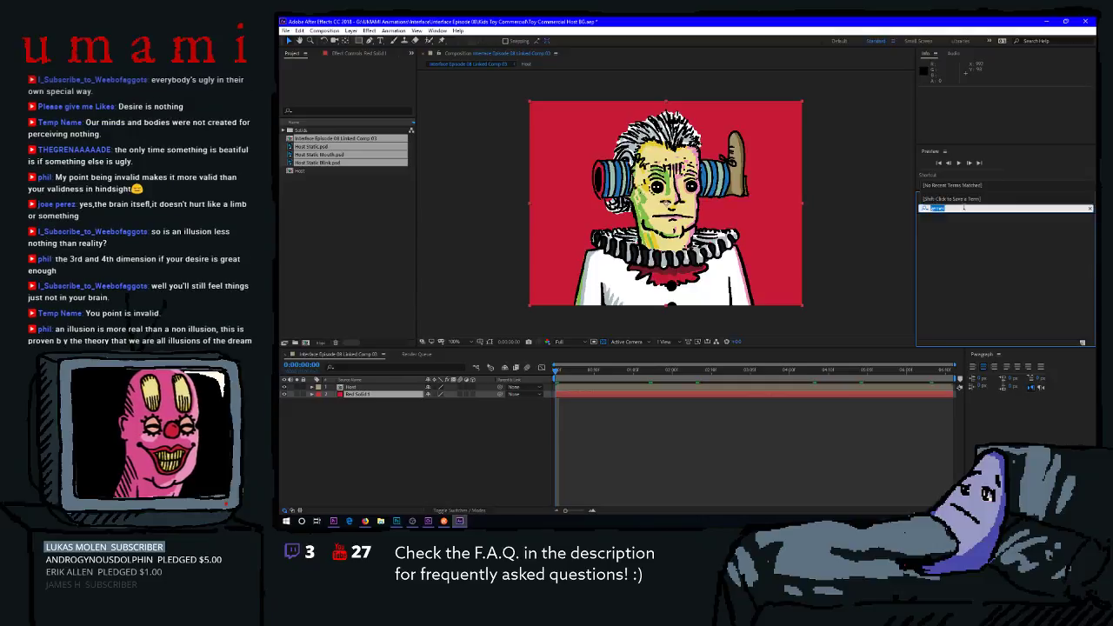
text(clou)
double_click(963, 208)
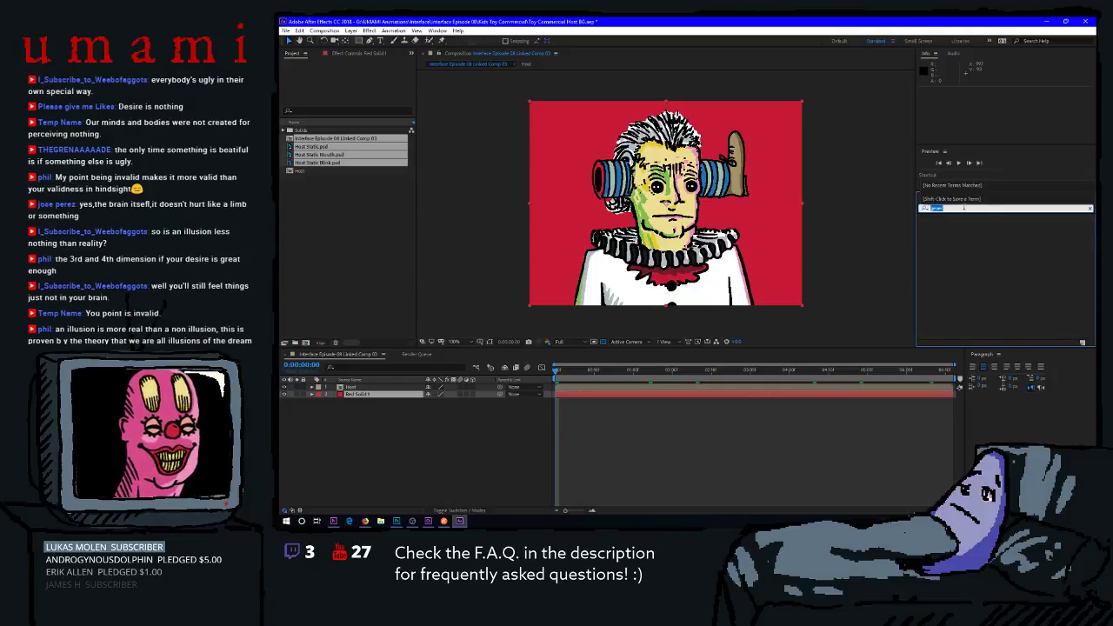
text(clo)
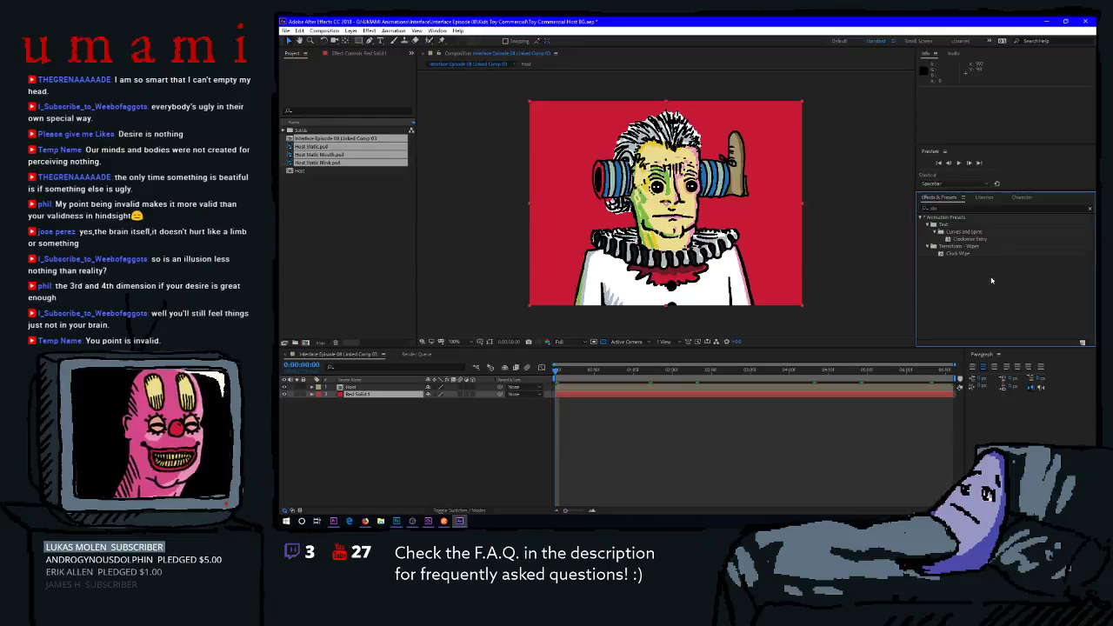
double_click(978, 209)
key(BackSpace)
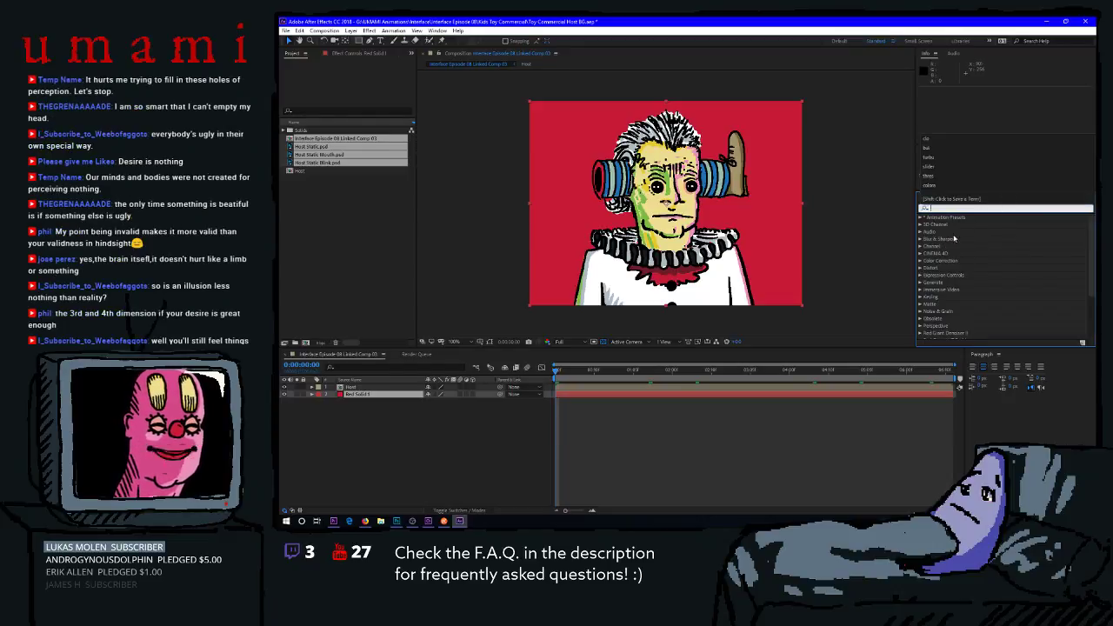
Apply the Checkerboard effect from the Generate category to the red solid and increase its square width.
click(920, 283)
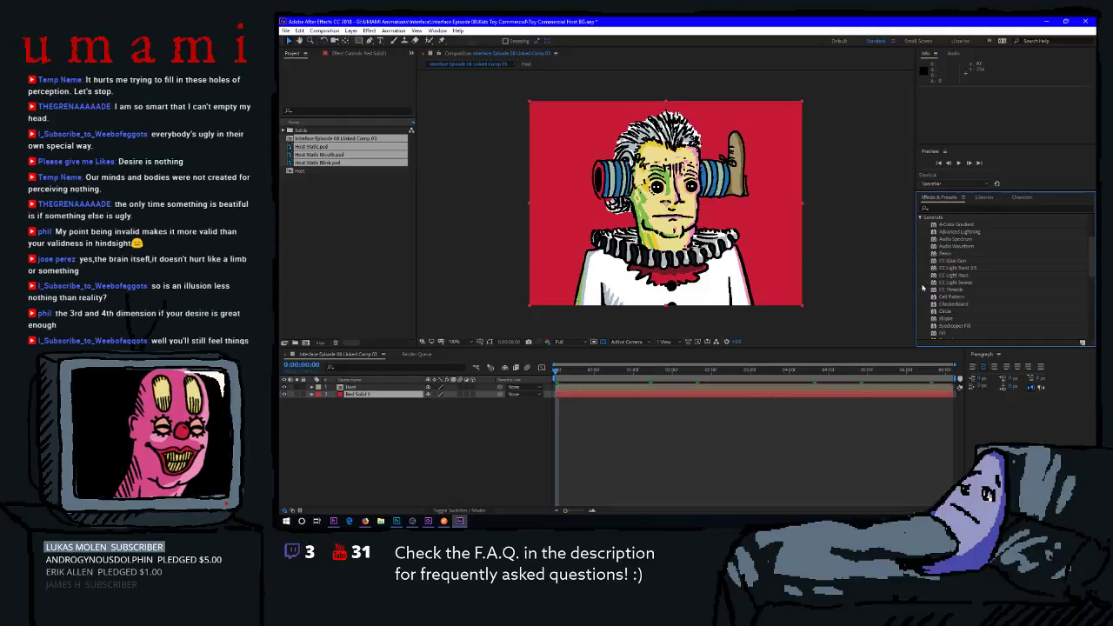
scroll(966, 271, down, 1)
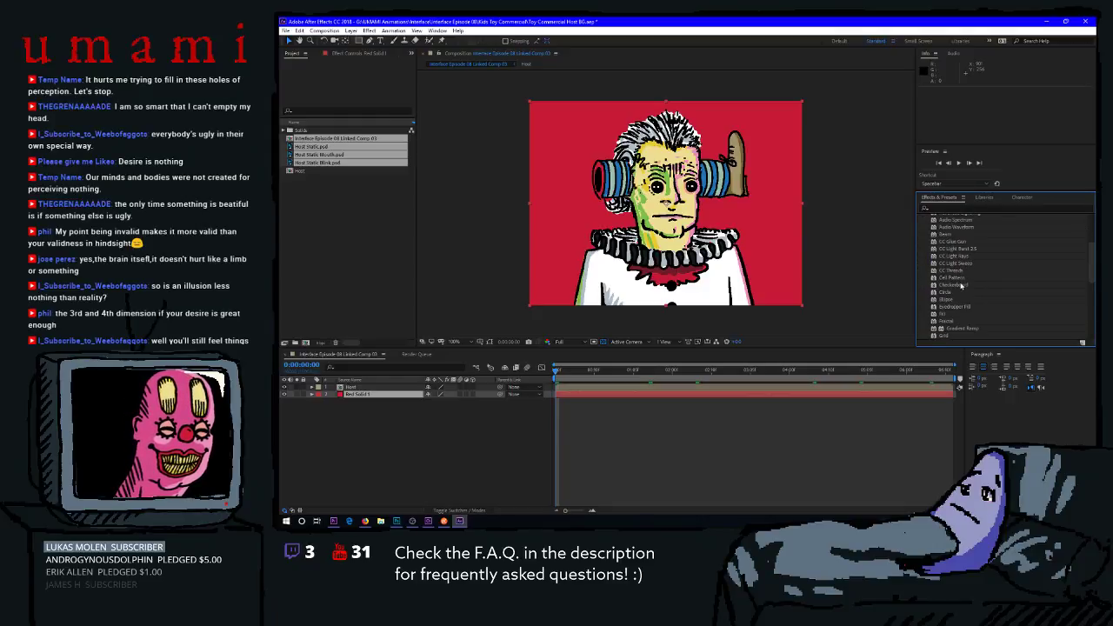
drag(964, 286, 388, 399)
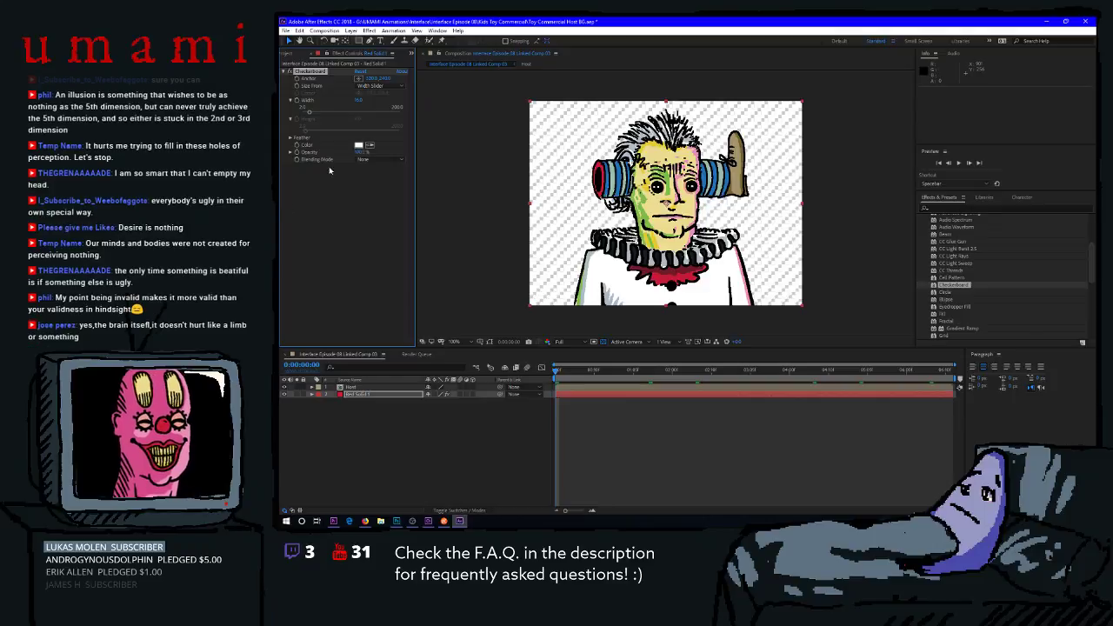
drag(310, 112, 324, 114)
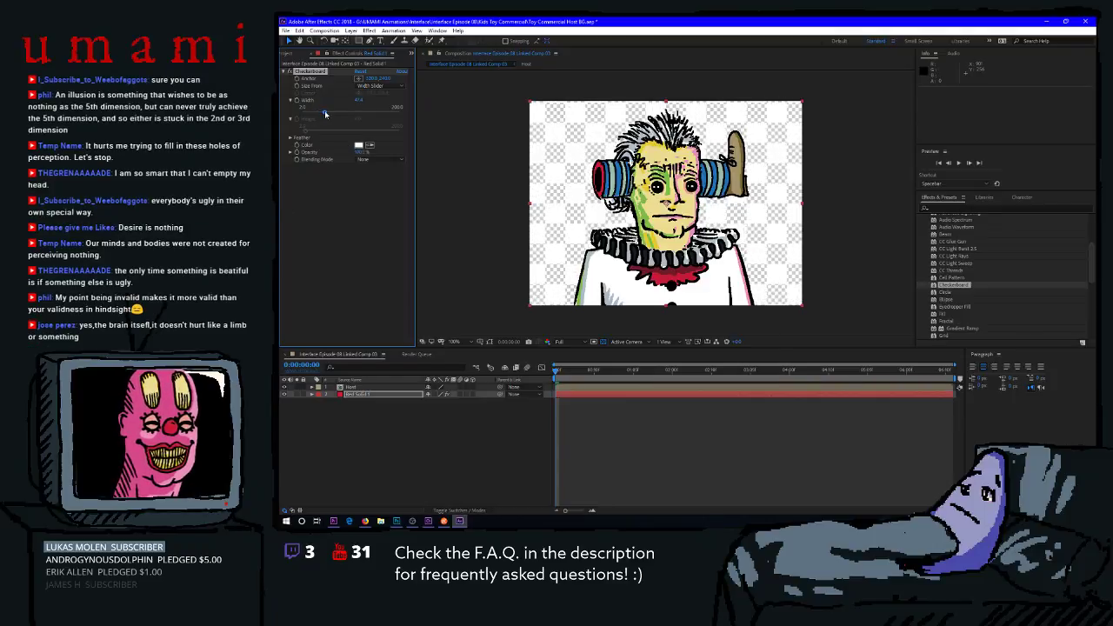
Create a second red solid and send it to the back, behind the checkerboard layer.
right_click(366, 427)
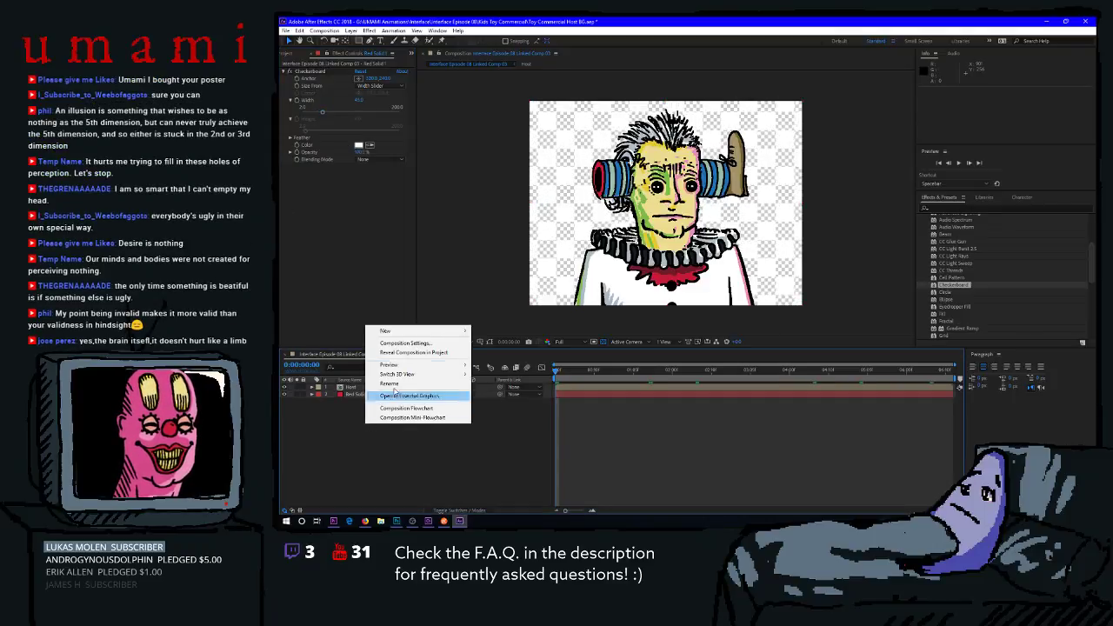
mouse_move(423, 334)
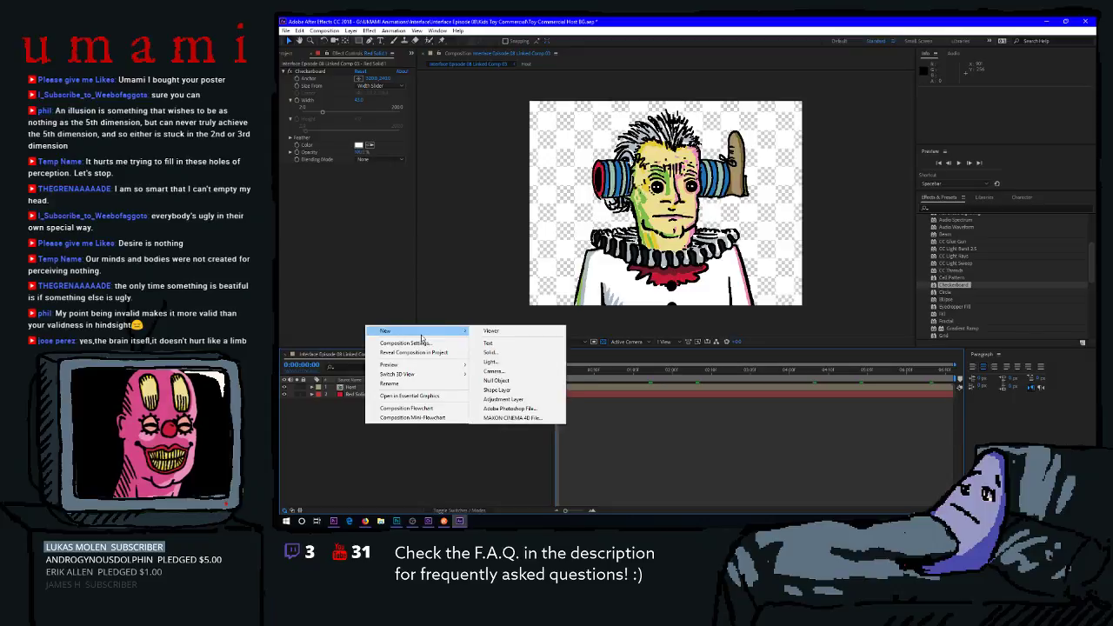
click(491, 352)
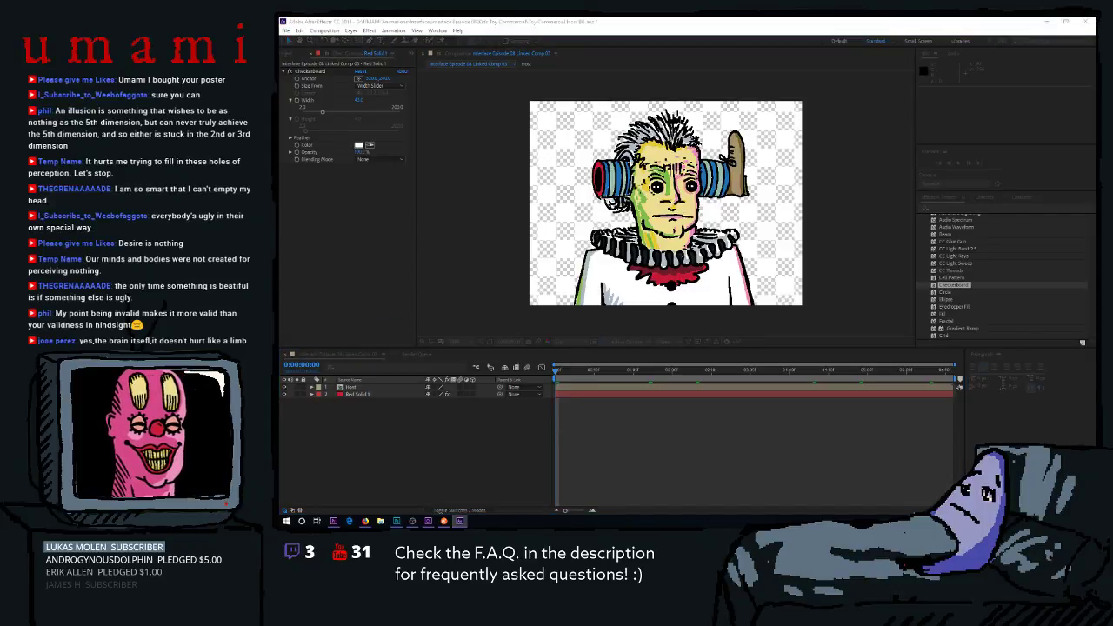
key(Return)
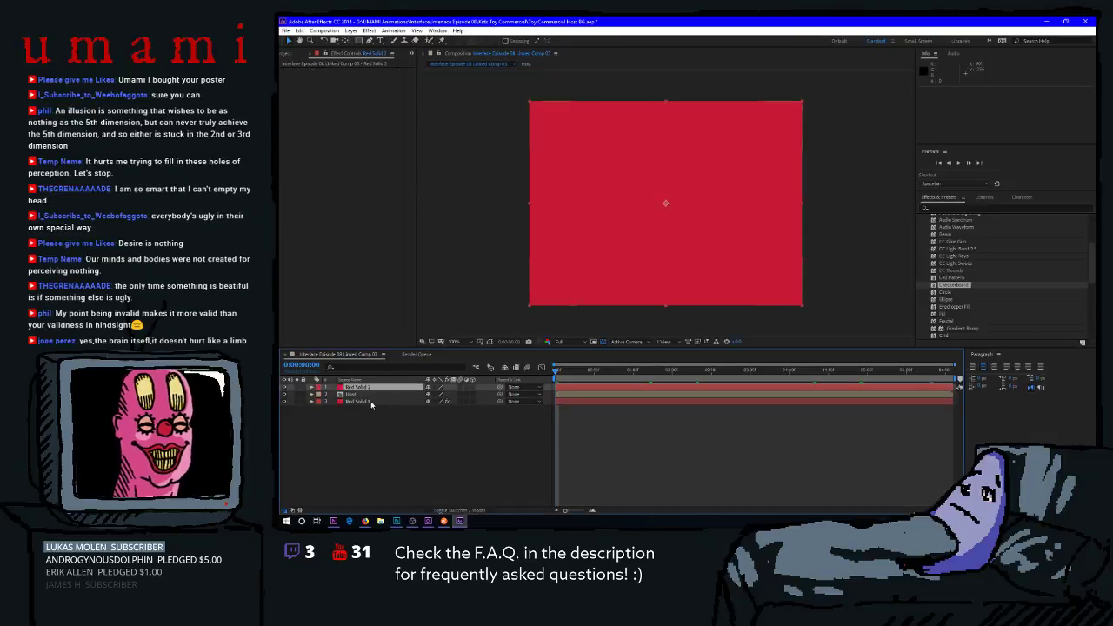
key(ctrl+shift+[)
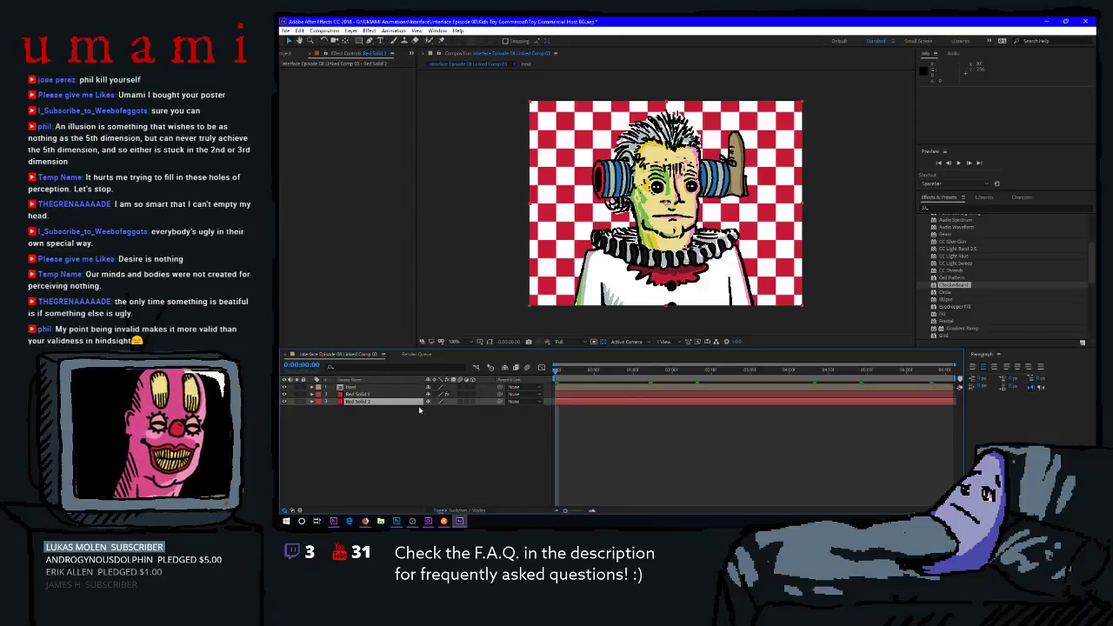
Enlarge the squares of the checkerboard on the upper red solid, leaving its sizing on Width Slider.
click(362, 394)
click(366, 403)
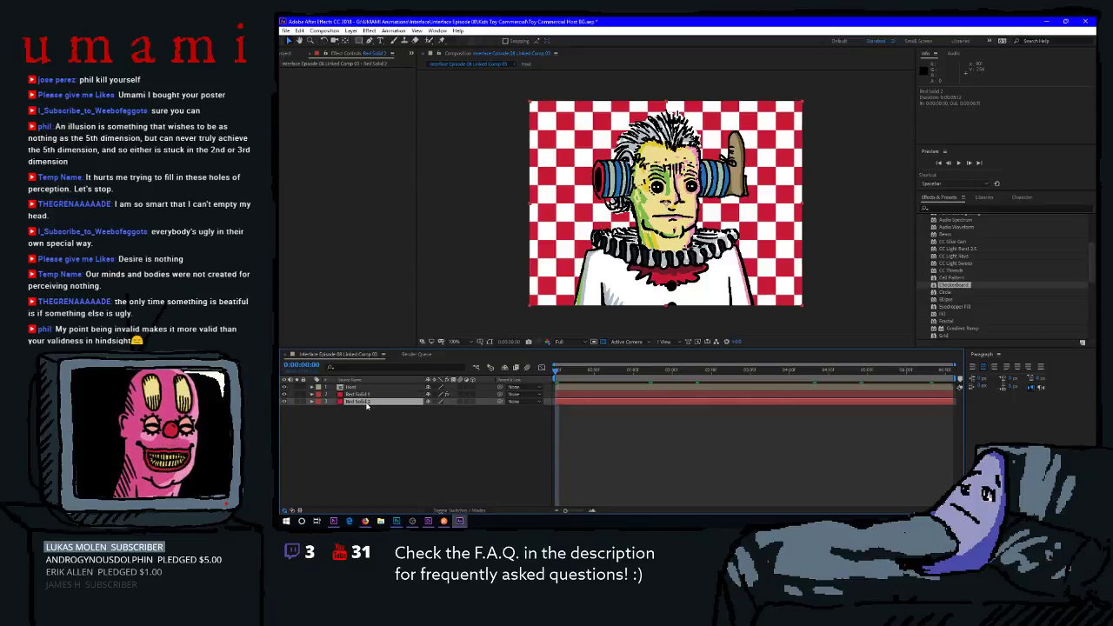
click(365, 396)
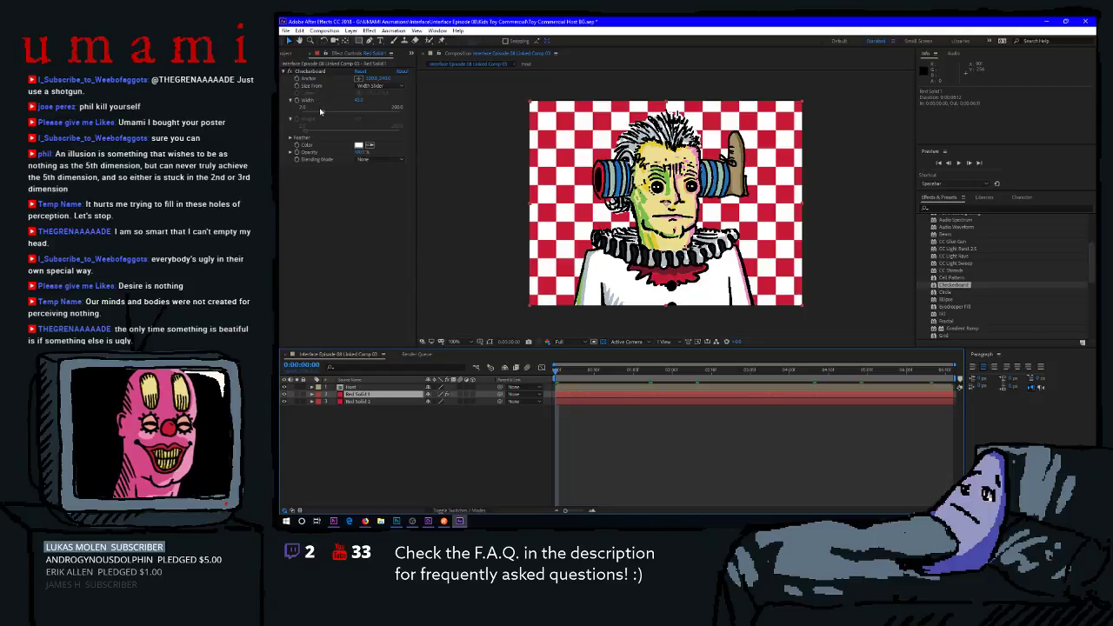
mouse_move(322, 112)
mouse_down()
mouse_move(347, 116)
mouse_move(334, 122)
mouse_up()
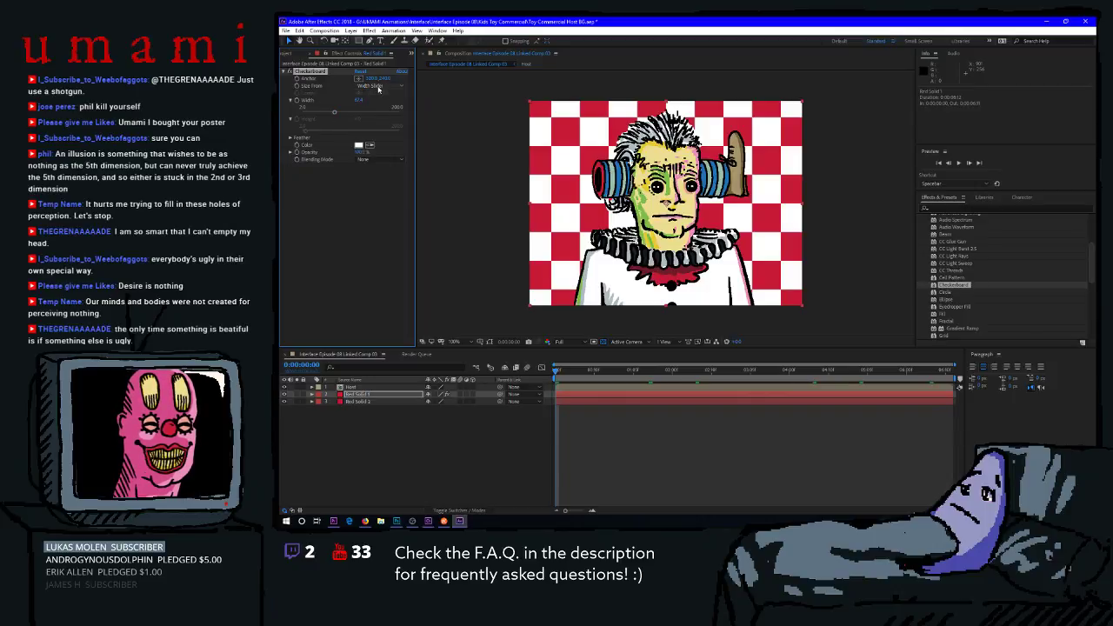
click(392, 86)
click(383, 103)
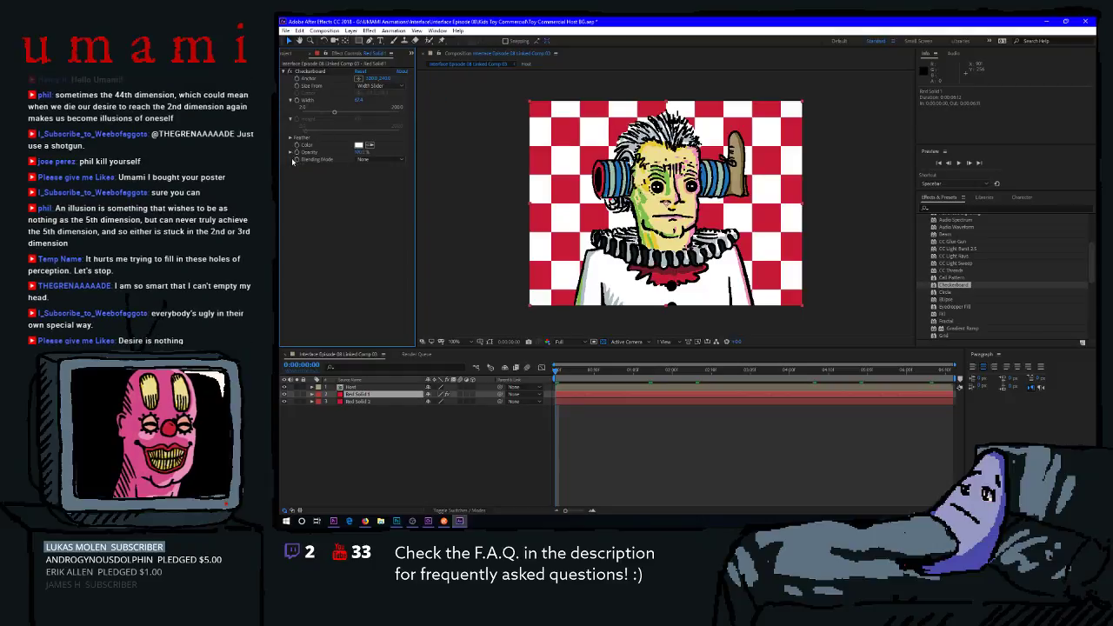
Keyframe the checkerboard's anchor at the first frame and shift the anchor at the composition's end, 0:00:06:11.
drag(365, 78, 507, 183)
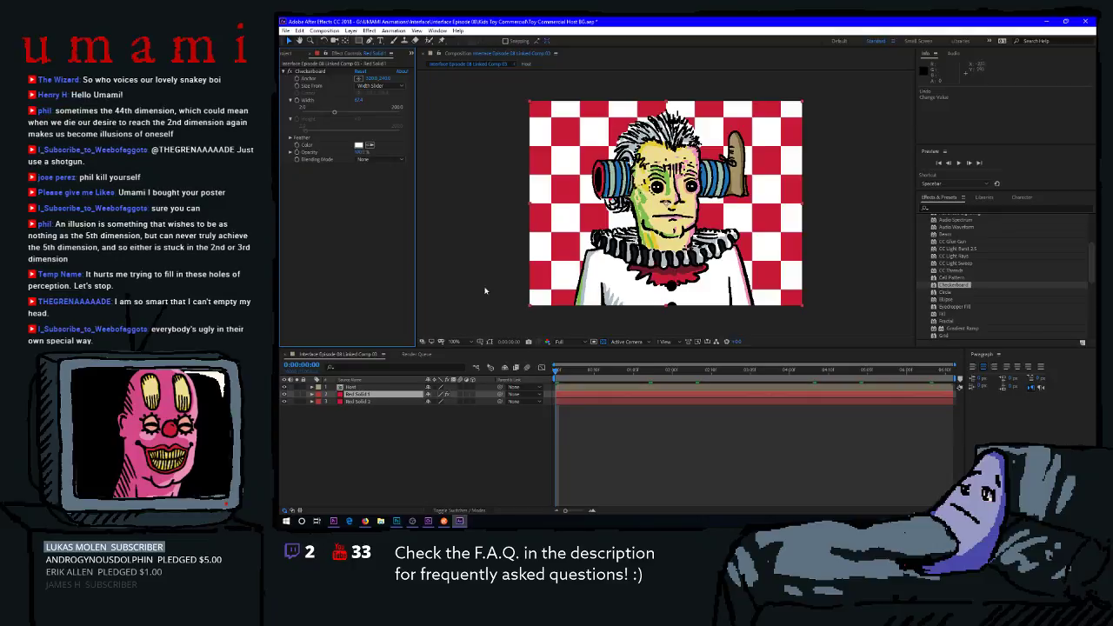
click(300, 71)
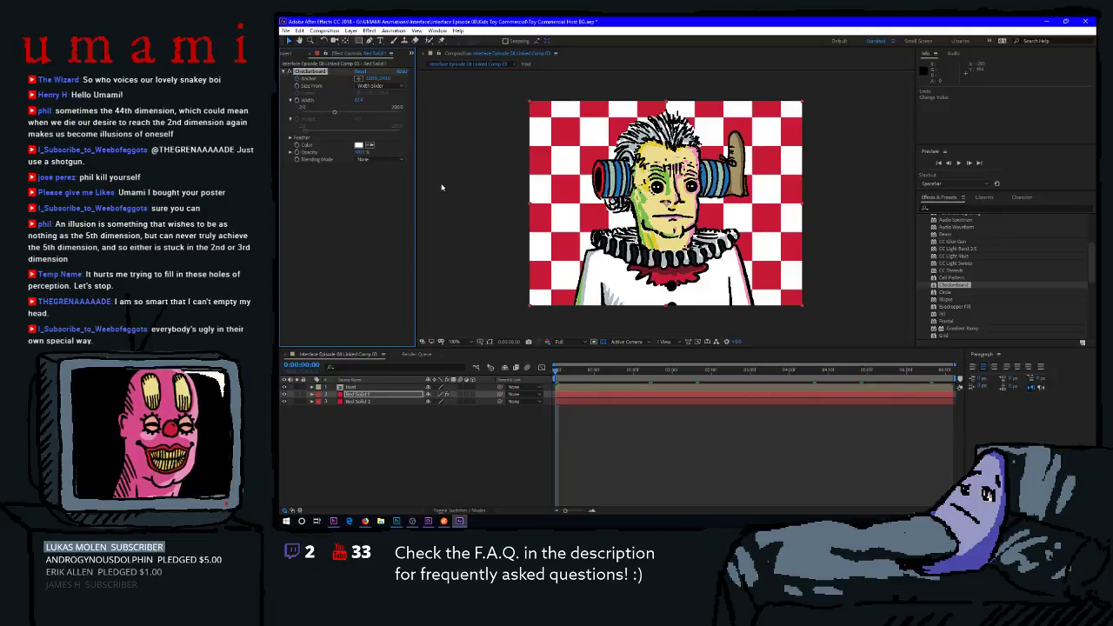
key(space)
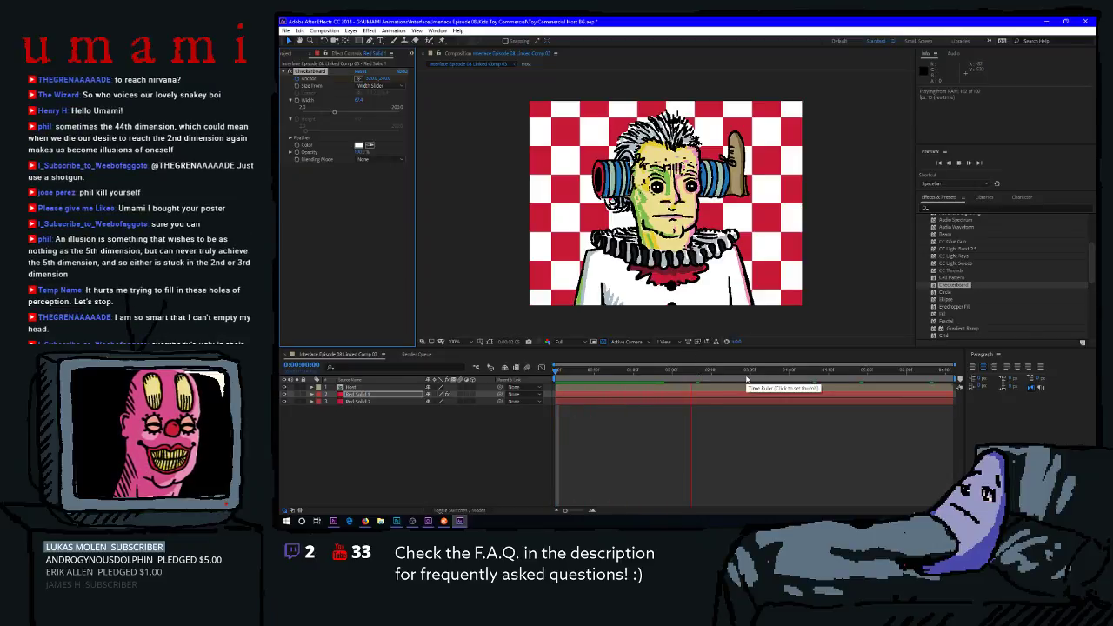
key(space)
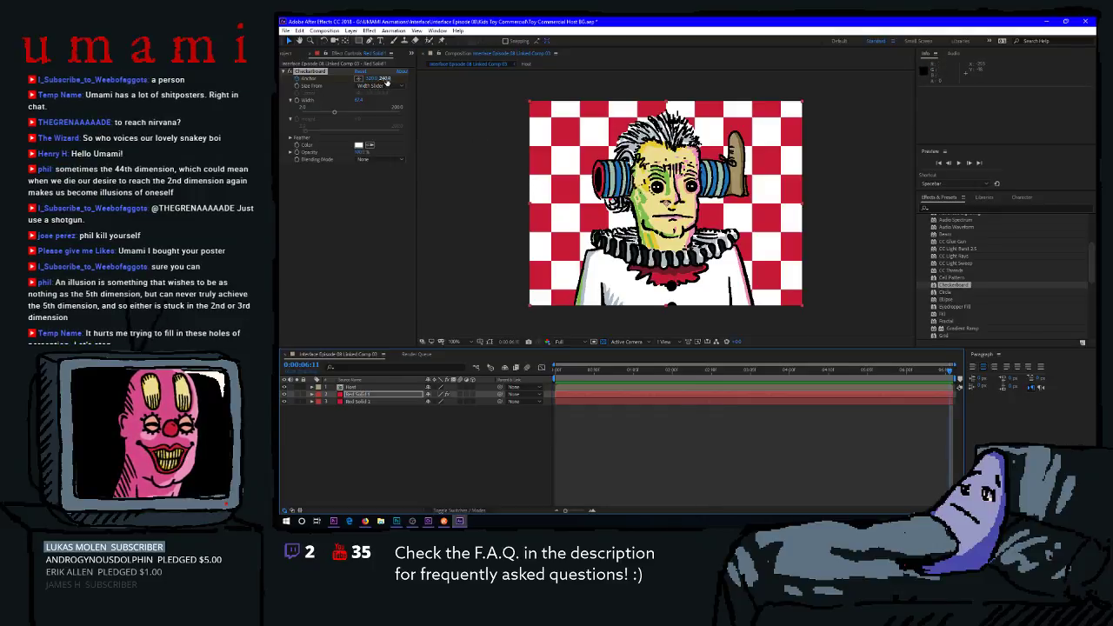
drag(386, 80, 346, 88)
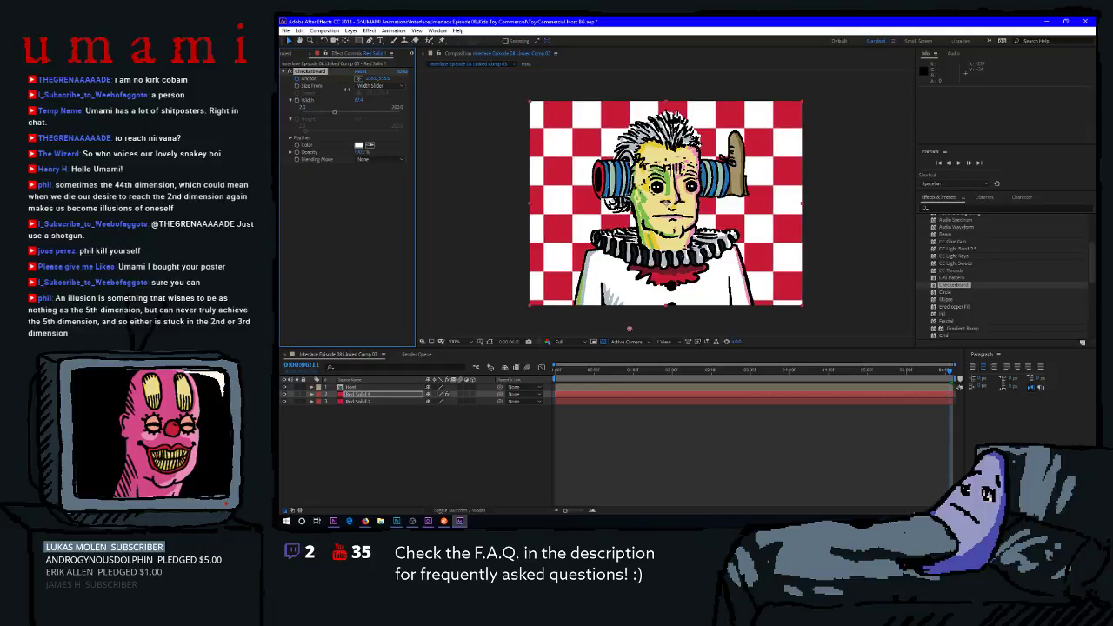
Reposition the checkerboard's anchor horizontally and vertically at the first frame to set the starting keyframe.
key(Home)
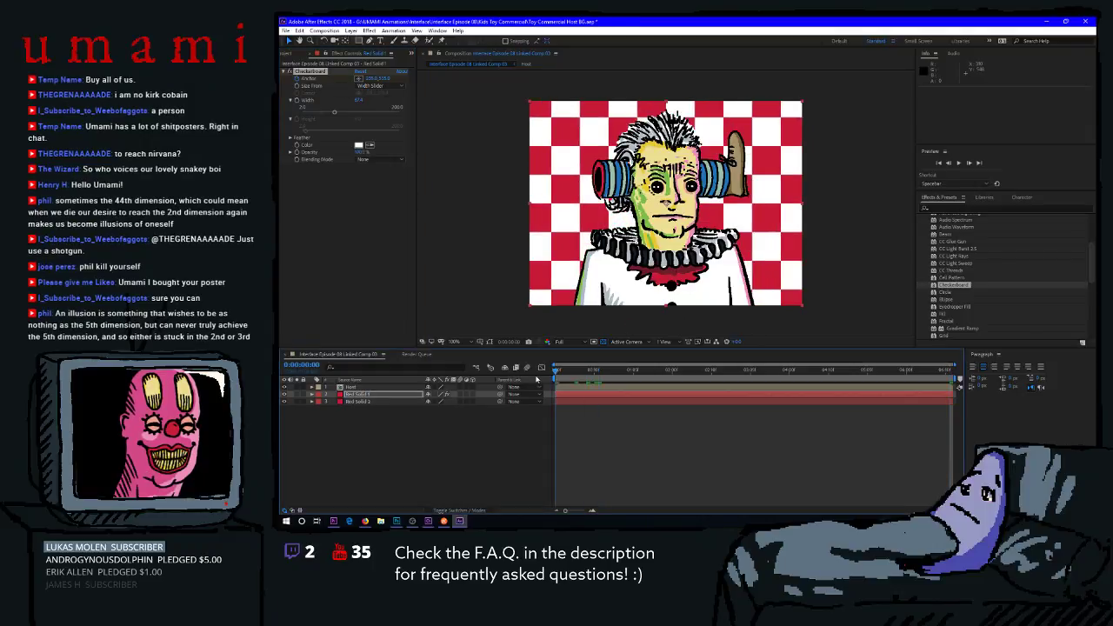
drag(370, 78, 371, 79)
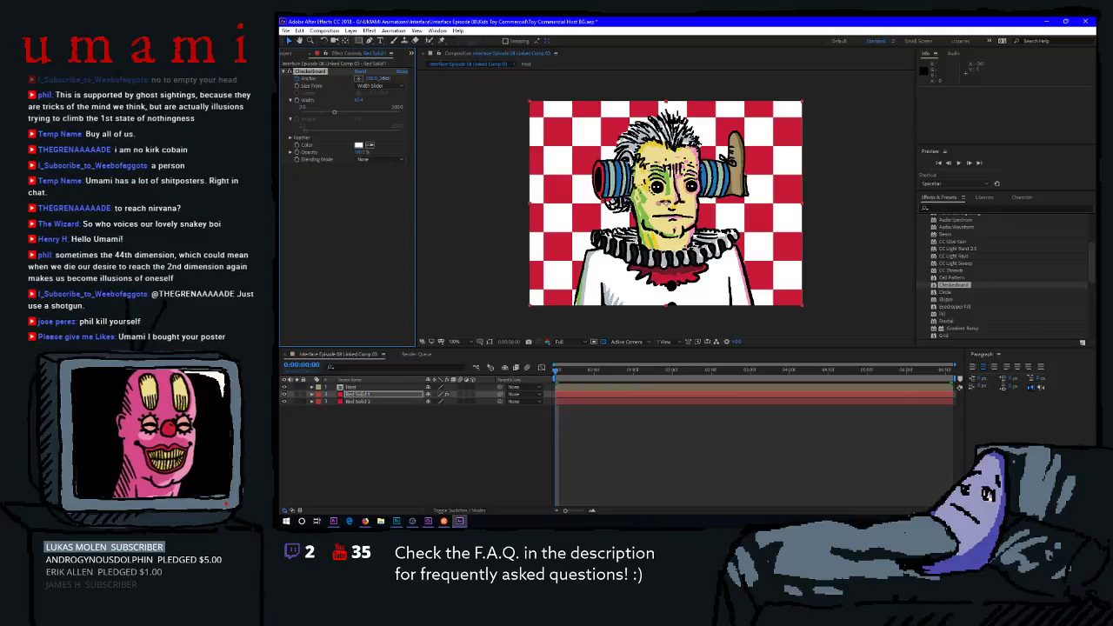
mouse_move(387, 79)
mouse_down()
mouse_move(413, 93)
mouse_move(373, 80)
mouse_up()
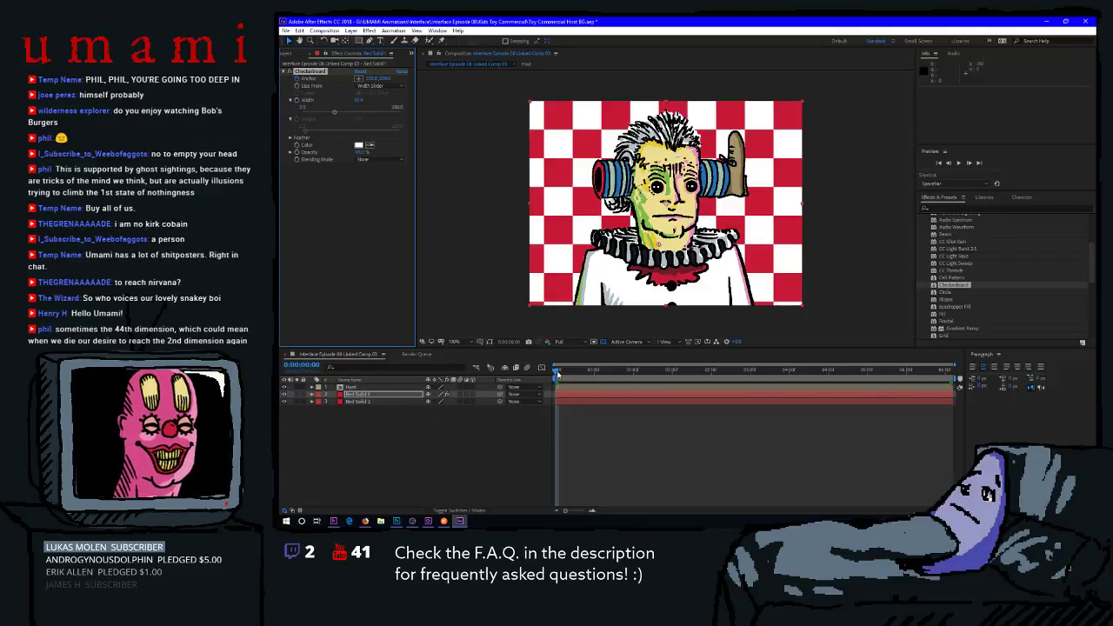
Preview the moving checkerboard behind the talking host.
key(space)
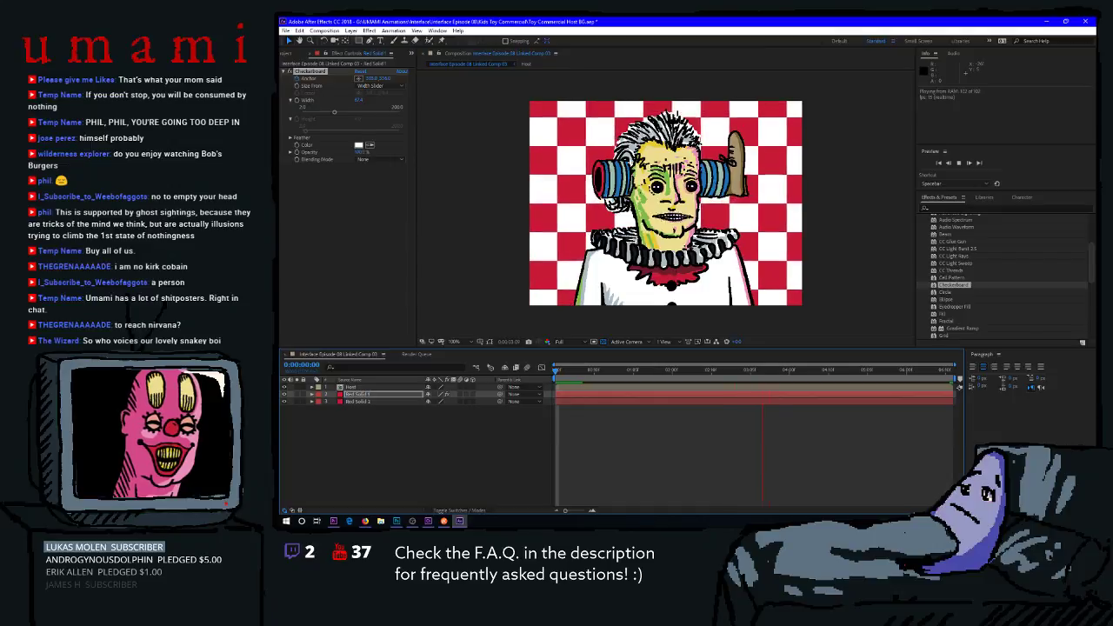
key(alt+Tab)
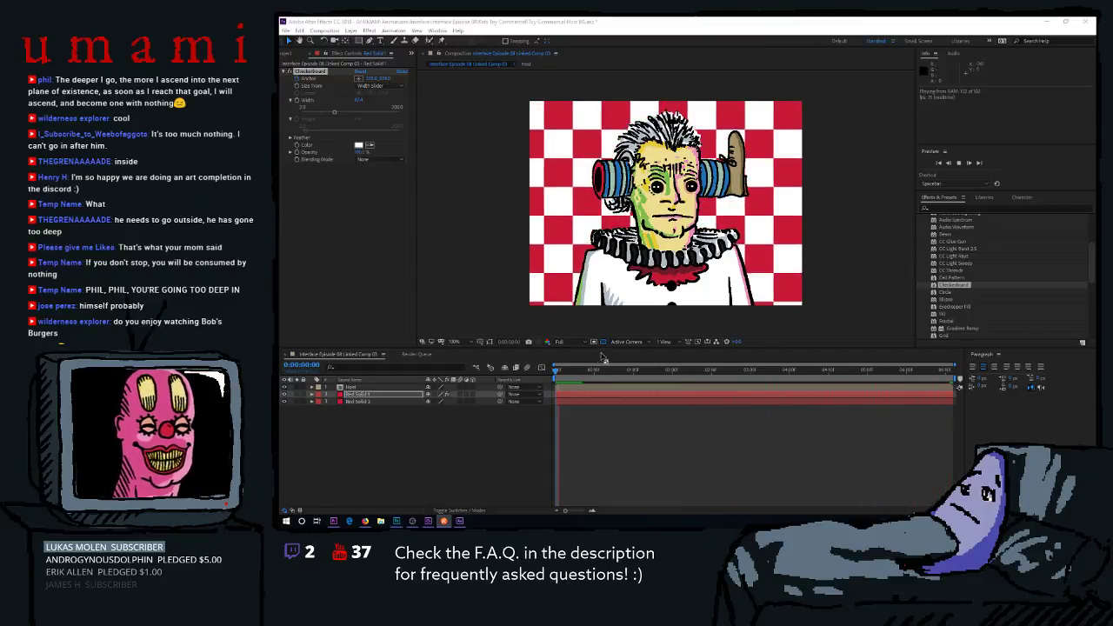
click(606, 384)
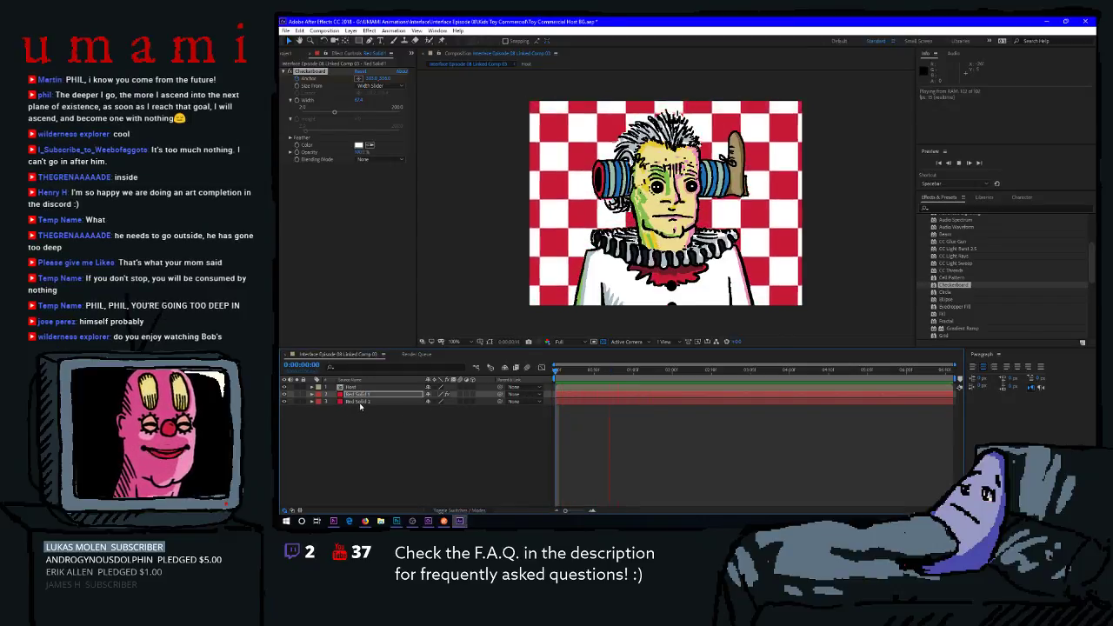
Try the Displacement Map effect from the Distort category on the upper red solid, preview it and remove it.
click(963, 209)
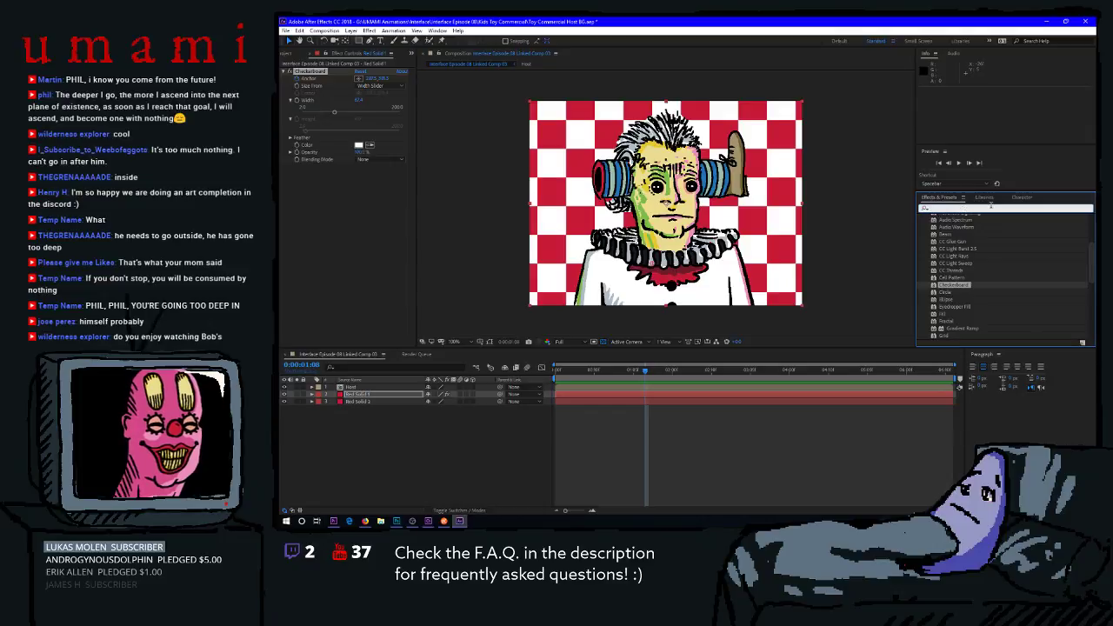
scroll(1078, 261, up, 4)
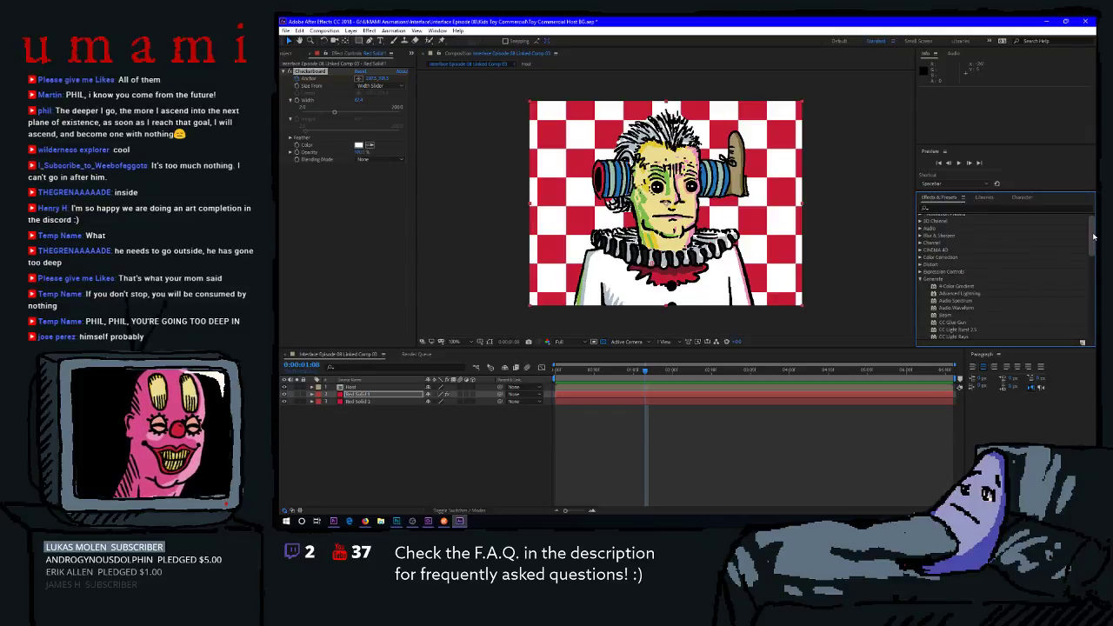
click(919, 264)
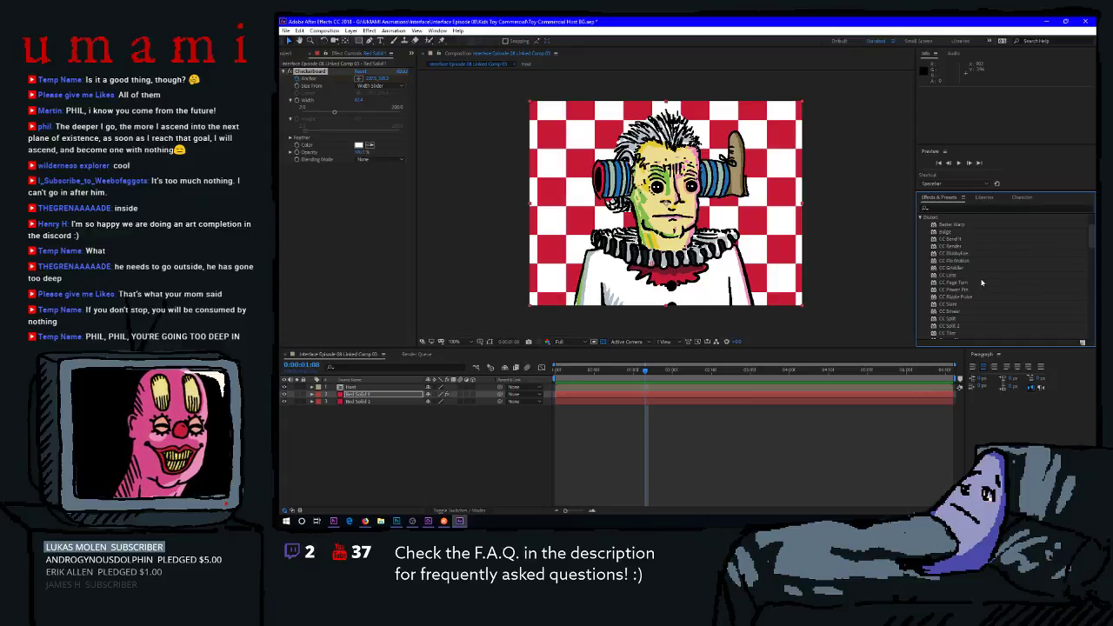
scroll(1092, 242, down, 1)
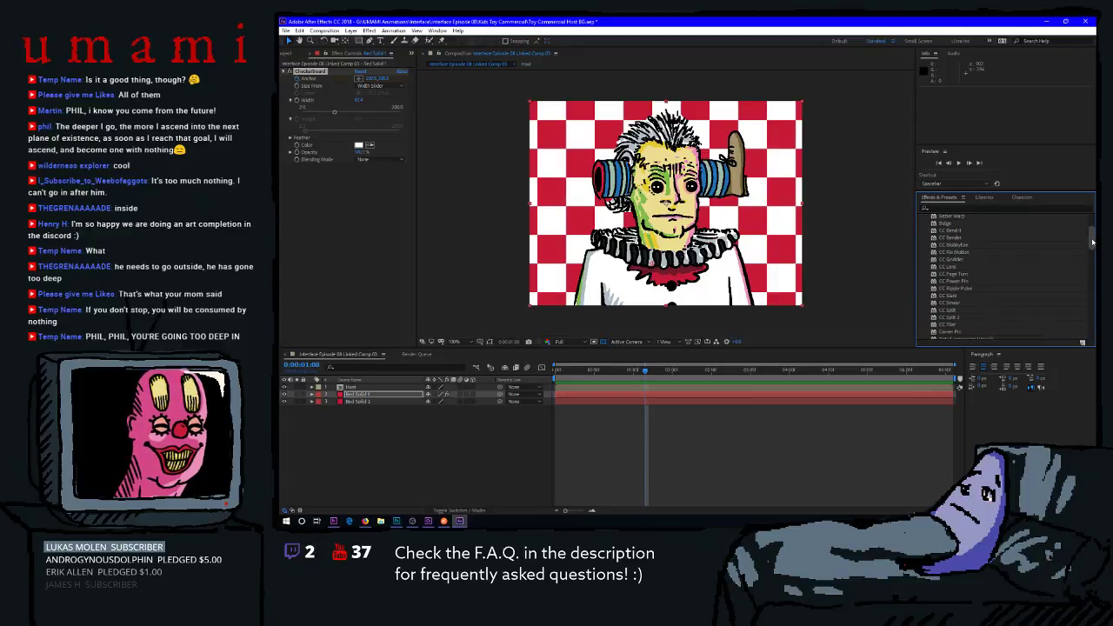
scroll(1091, 243, down, 1)
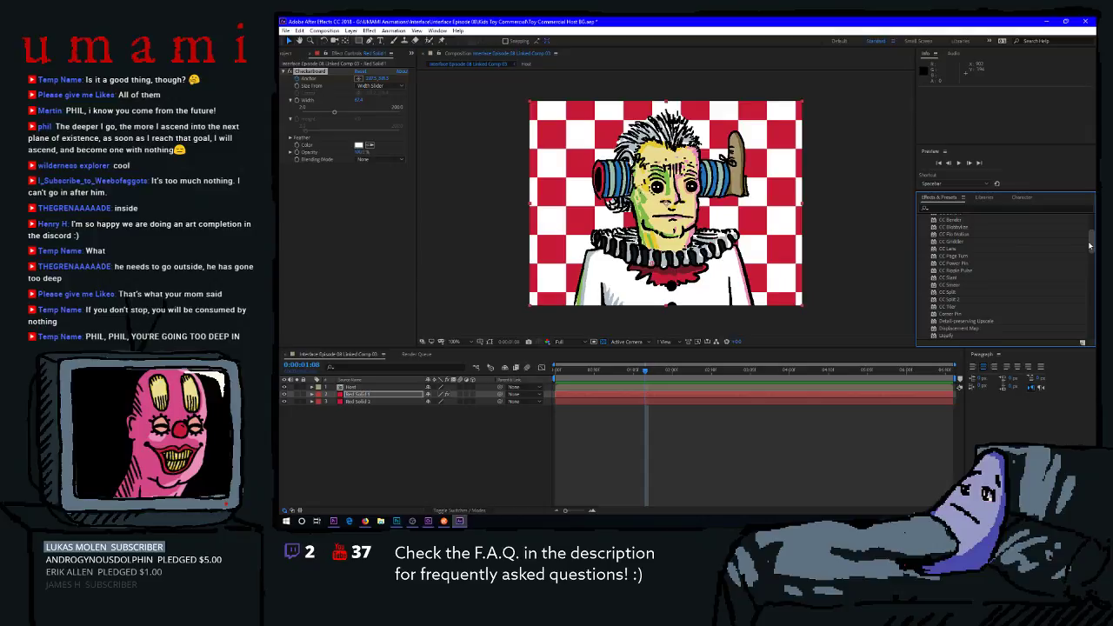
scroll(1088, 246, down, 1)
drag(1087, 247, 1082, 255)
drag(971, 278, 353, 397)
key(space)
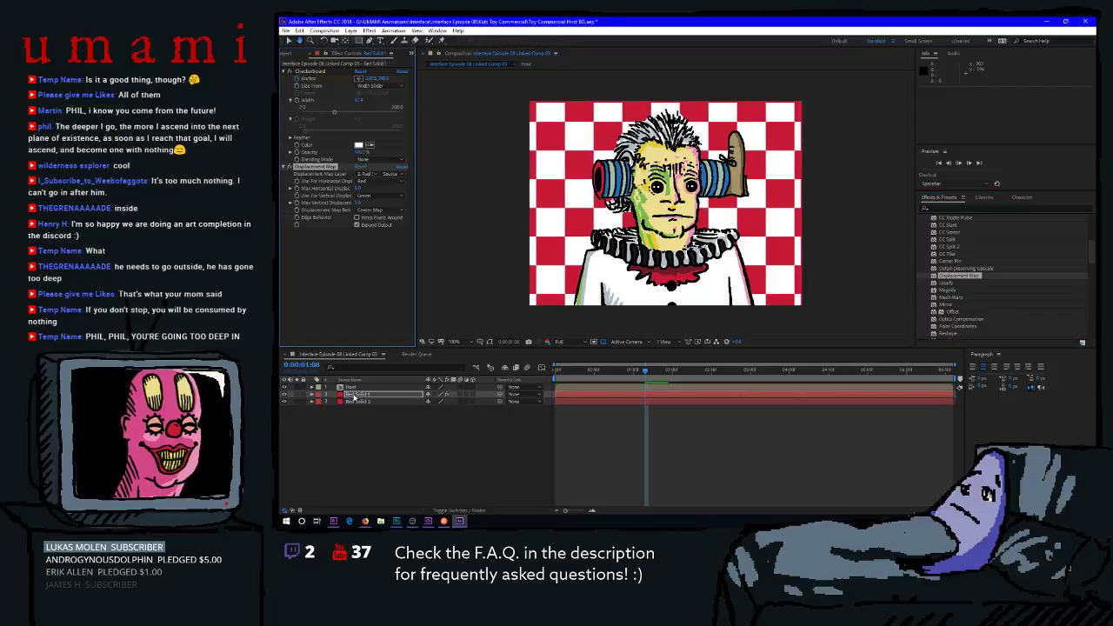
key(space)
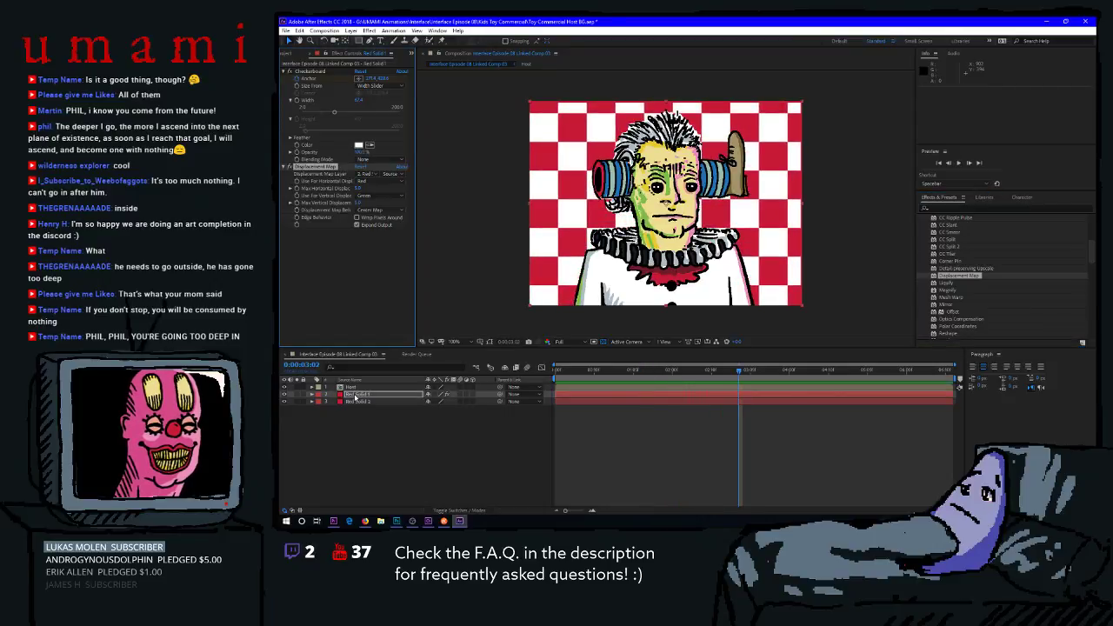
click(316, 166)
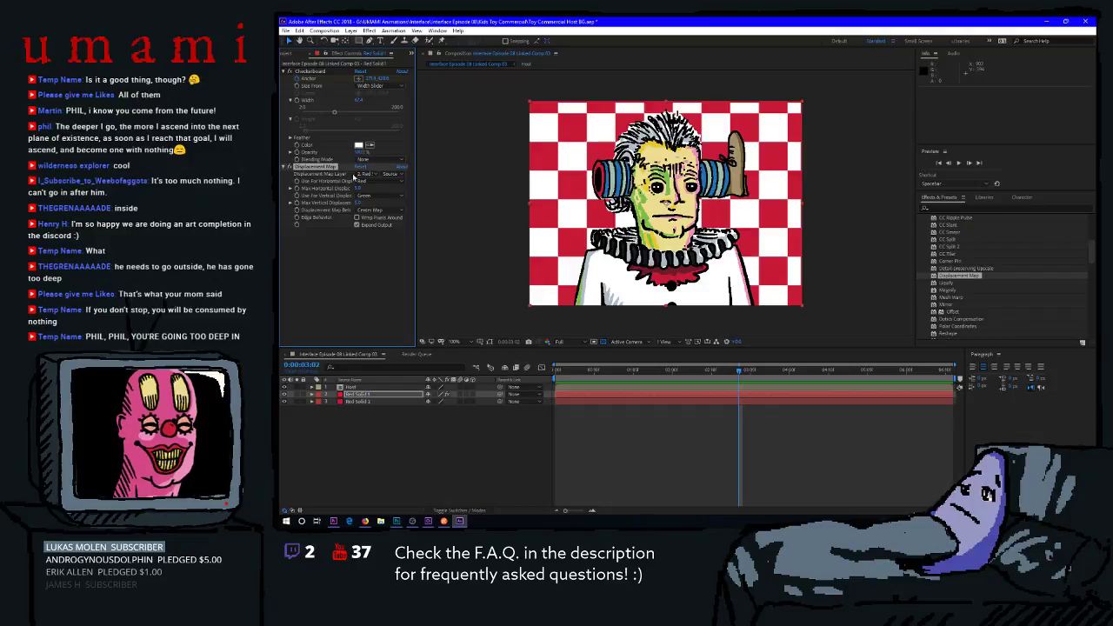
key(Delete)
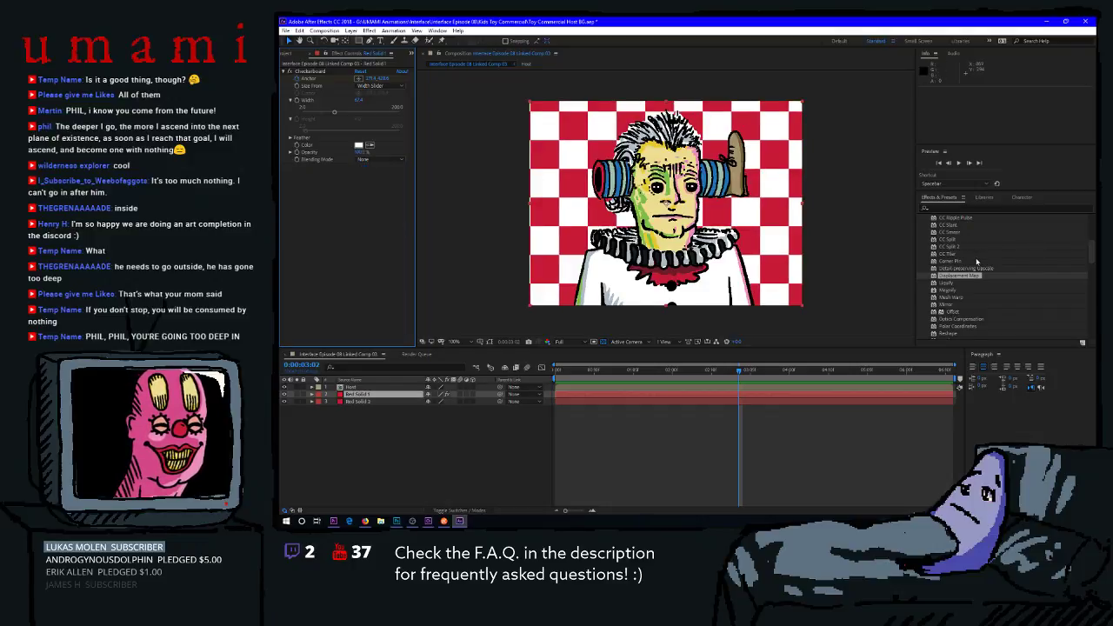
Try the Reshape distortion effect on the upper red solid and delete it.
scroll(975, 261, down, 1)
scroll(956, 291, down, 2)
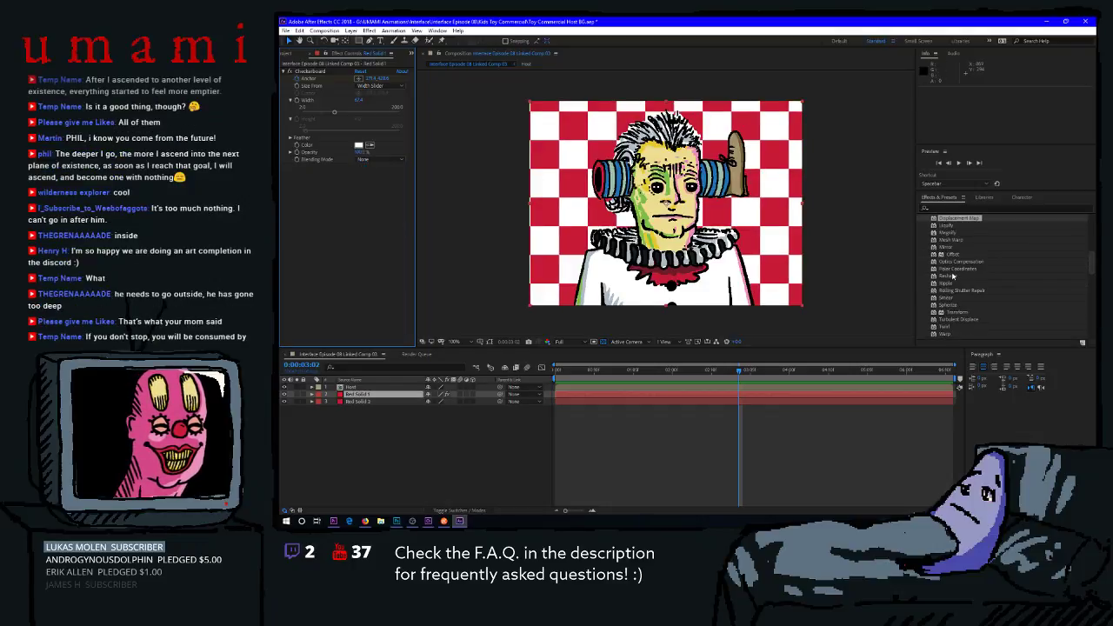
drag(947, 276, 351, 398)
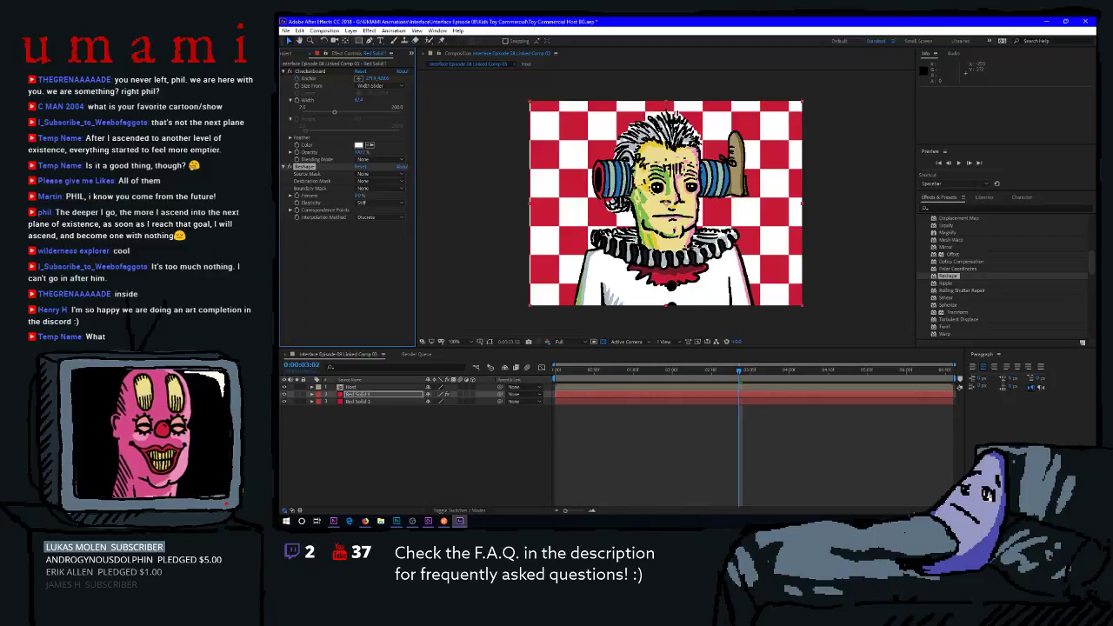
key(alt+Tab)
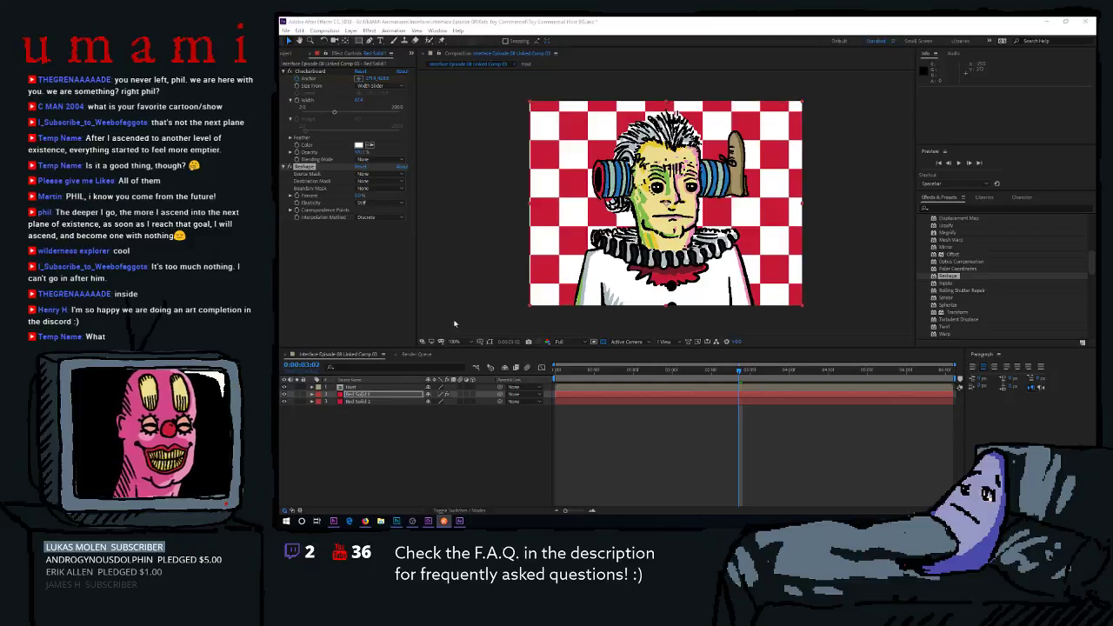
click(318, 167)
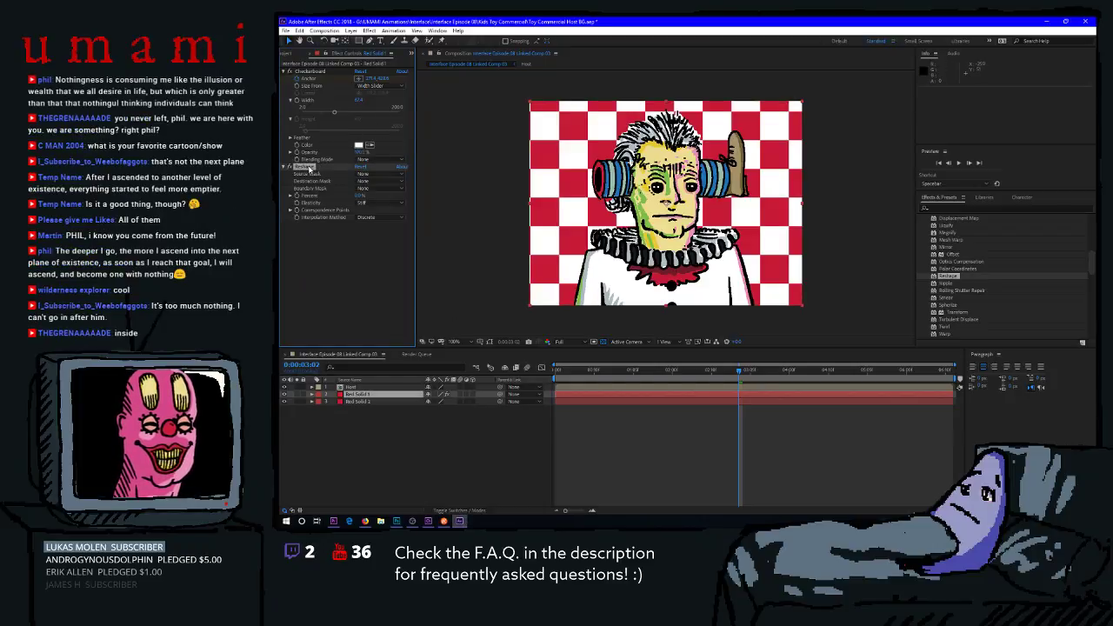
key(Delete)
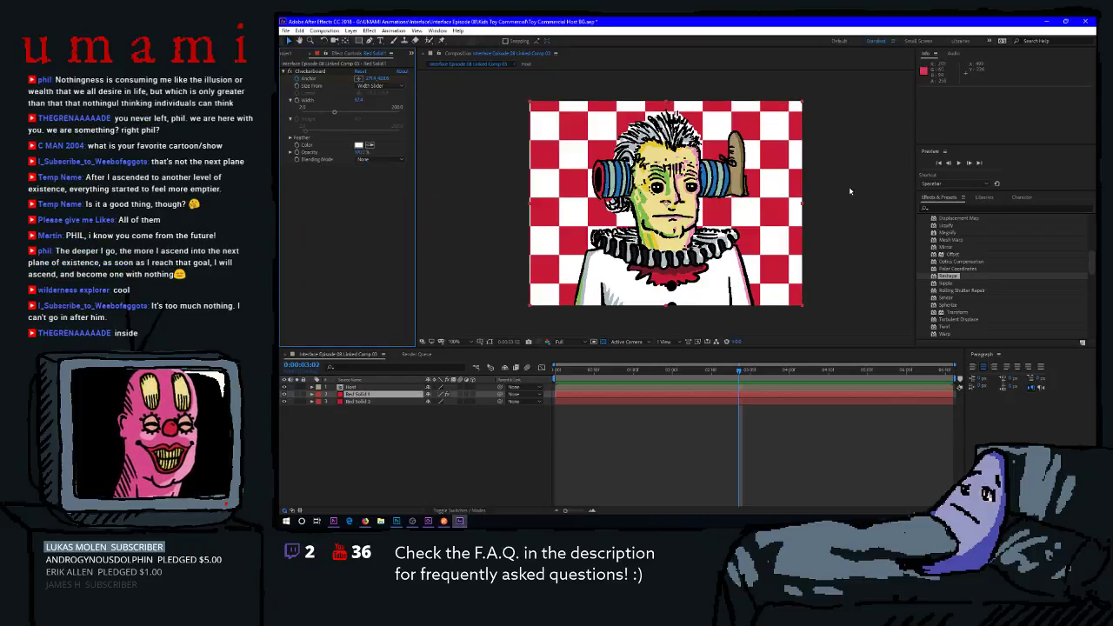
Apply the Turbulent Displace effect to the upper red solid and preview the warped checkerboard.
scroll(969, 272, down, 2)
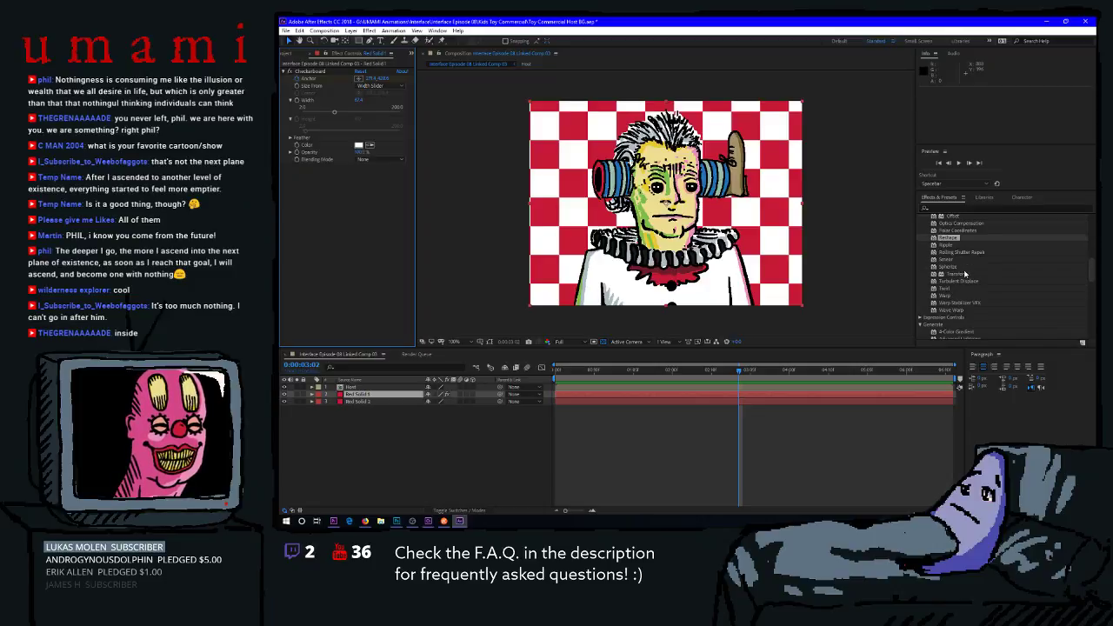
drag(963, 283, 374, 402)
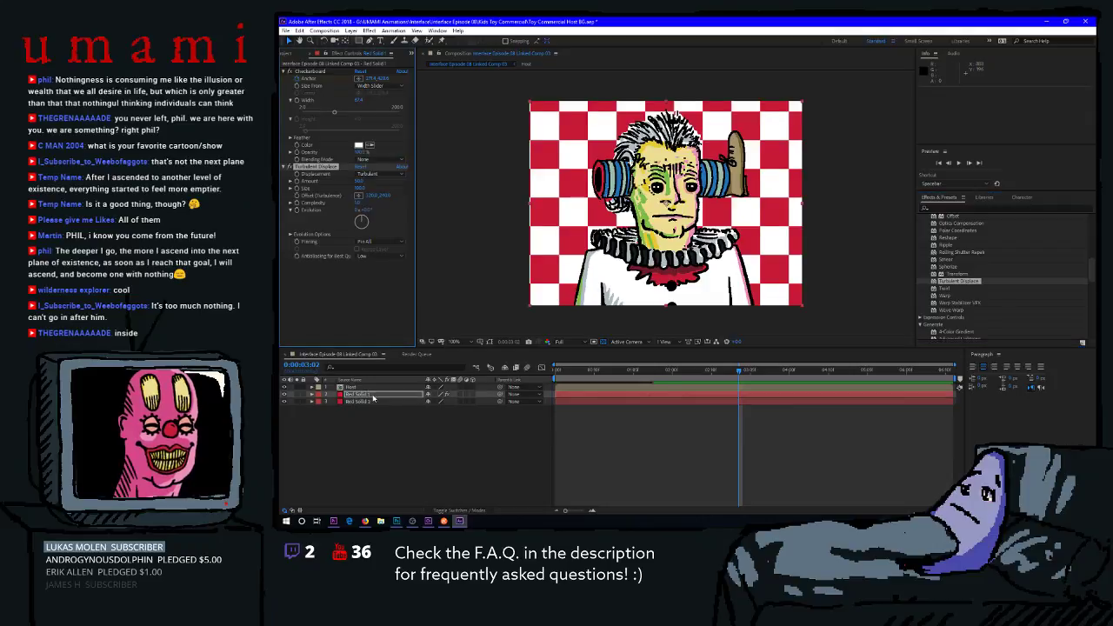
key(space)
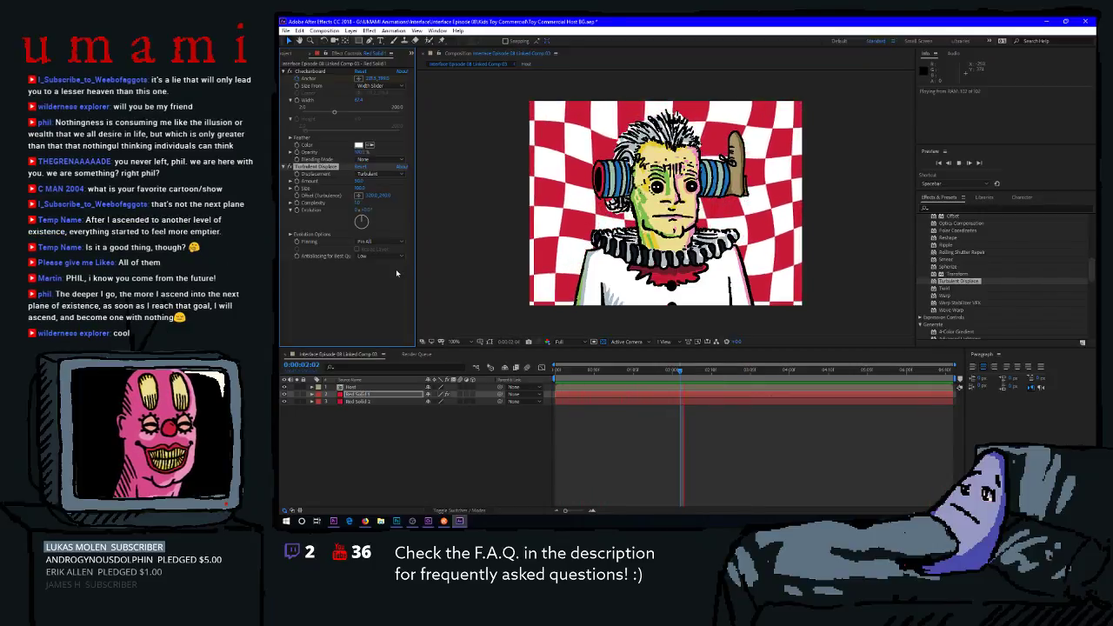
key(space)
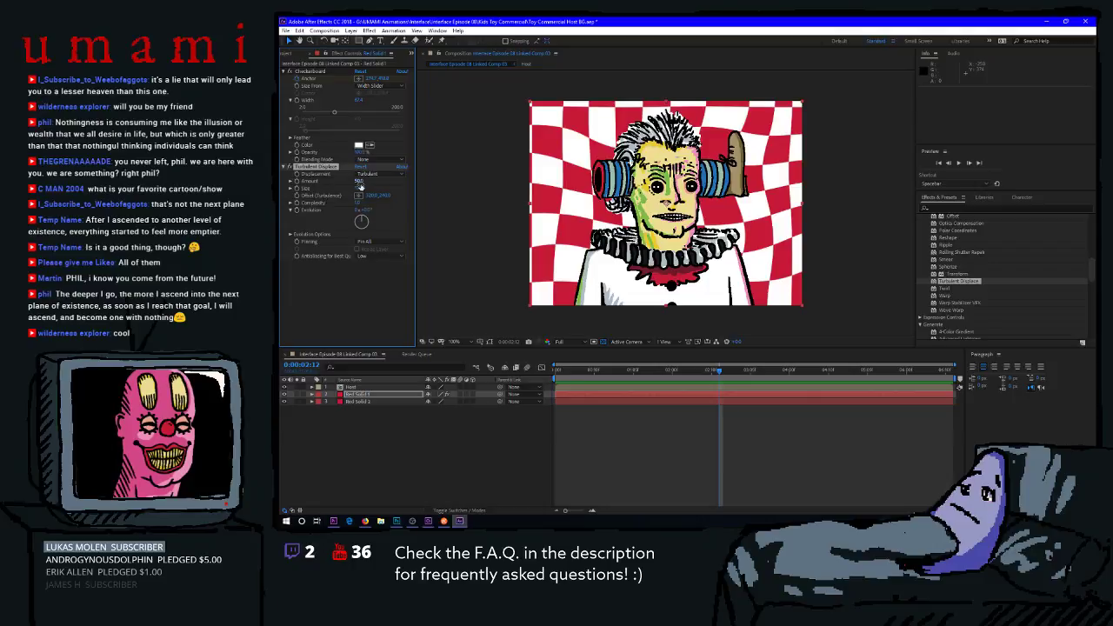
Reduce the Turbulent Displace size, try higher complexity before lowering it again, and lower the amount for subtly uneven squares.
drag(358, 187, 369, 189)
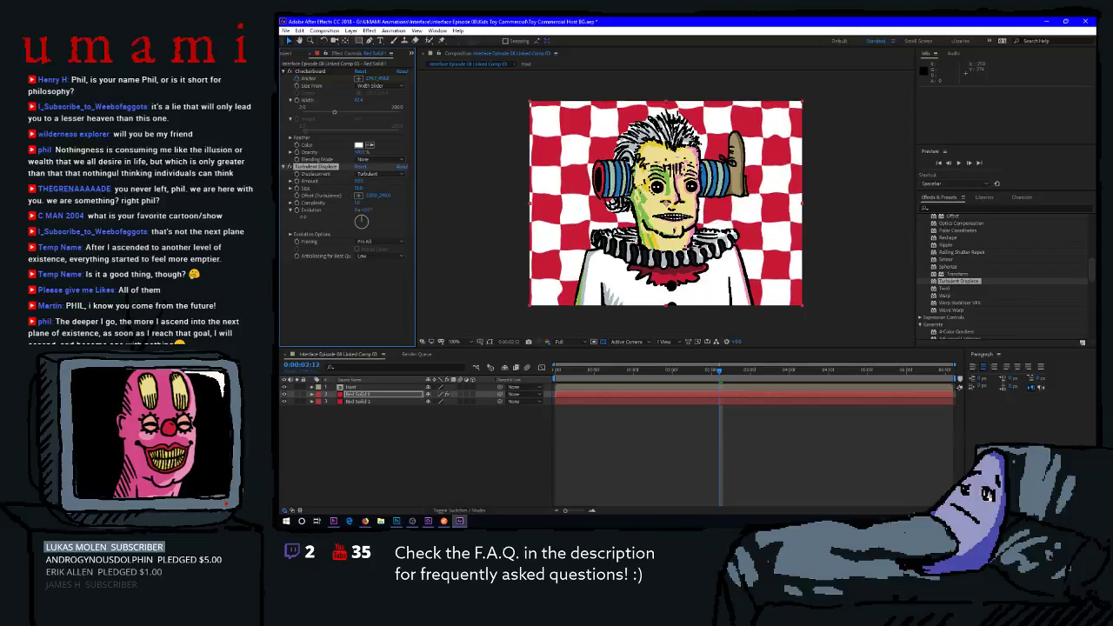
key(space)
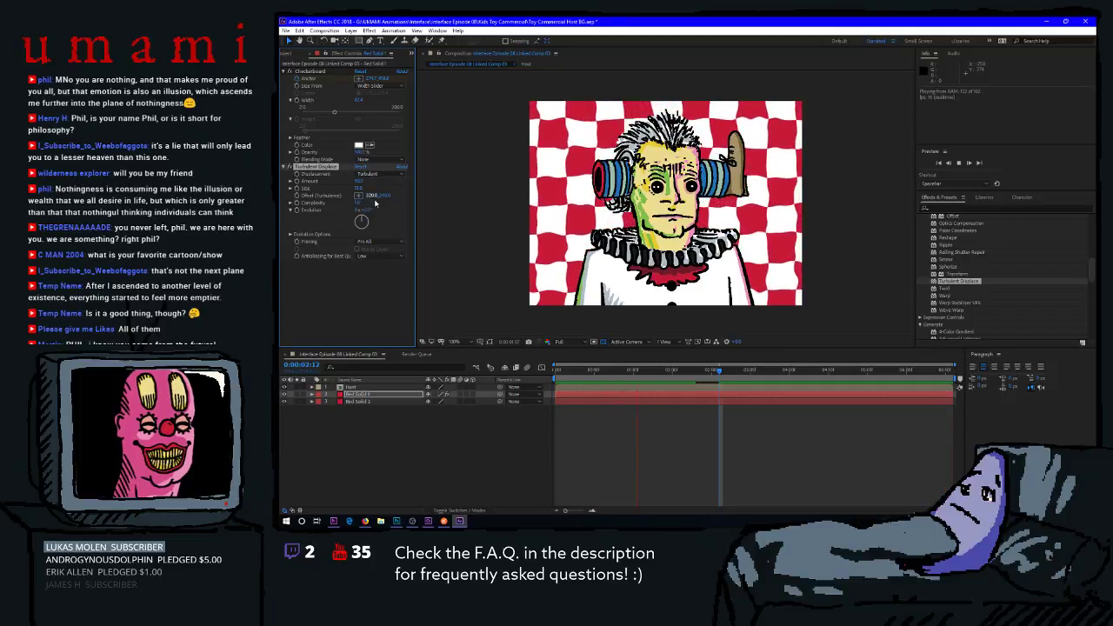
drag(365, 205, 413, 207)
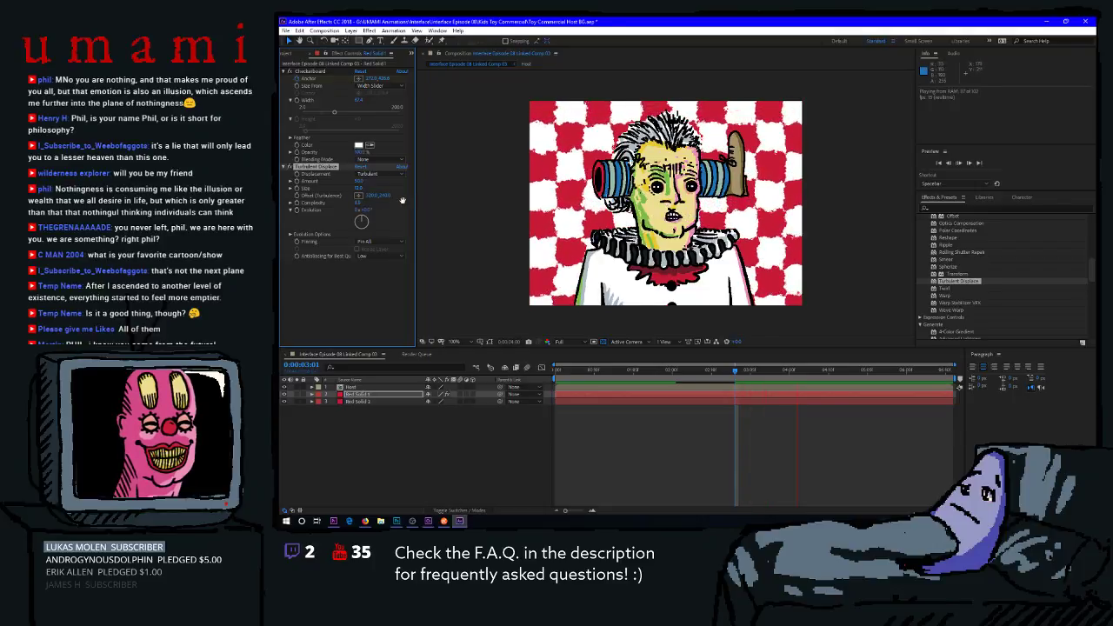
drag(360, 204, 383, 205)
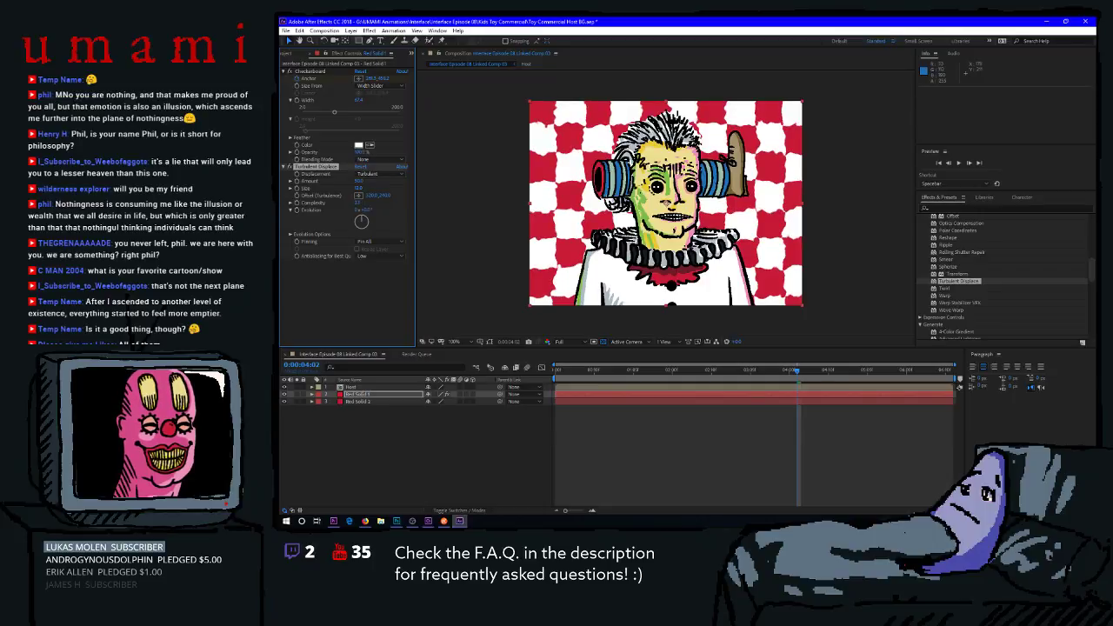
key(space)
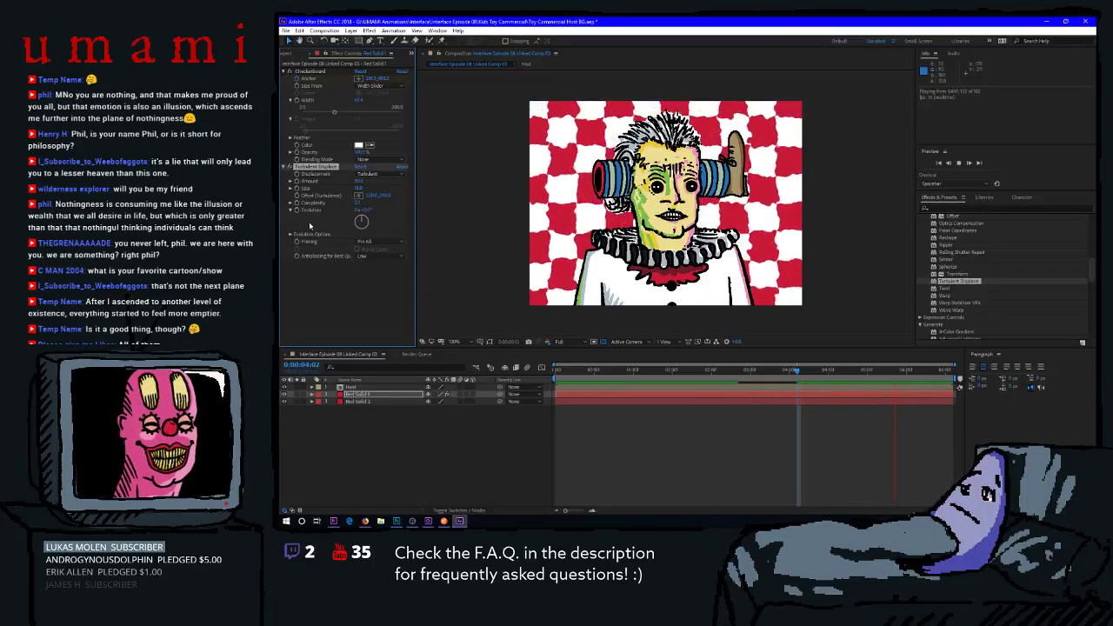
drag(360, 209, 349, 209)
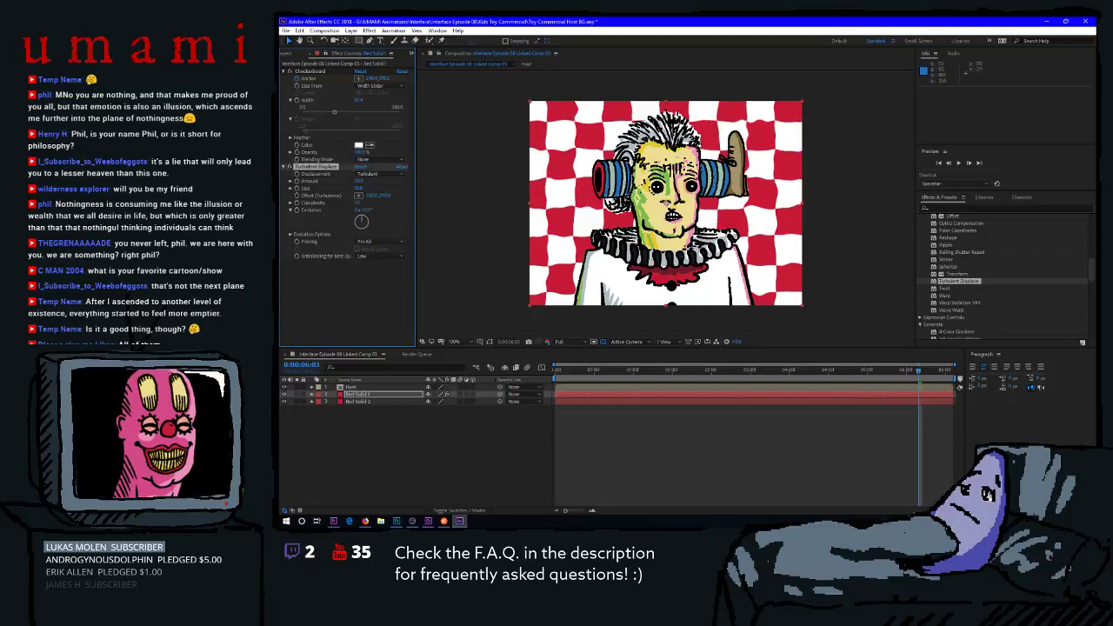
key(space)
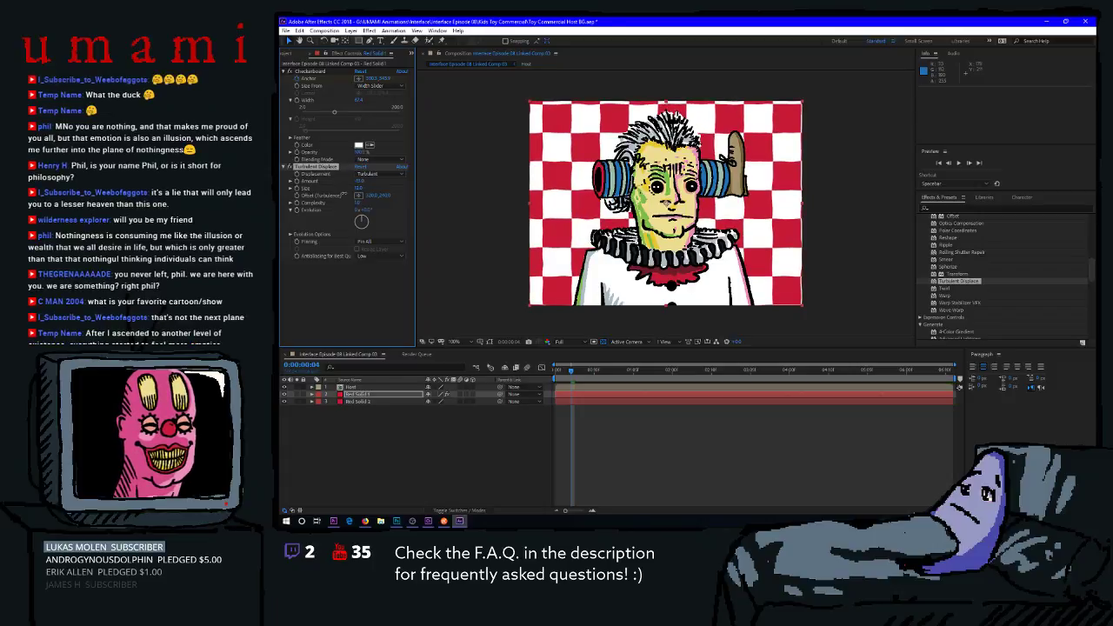
Preview the subtly distorted moving checkerboard behind the host from the first frame.
key(space)
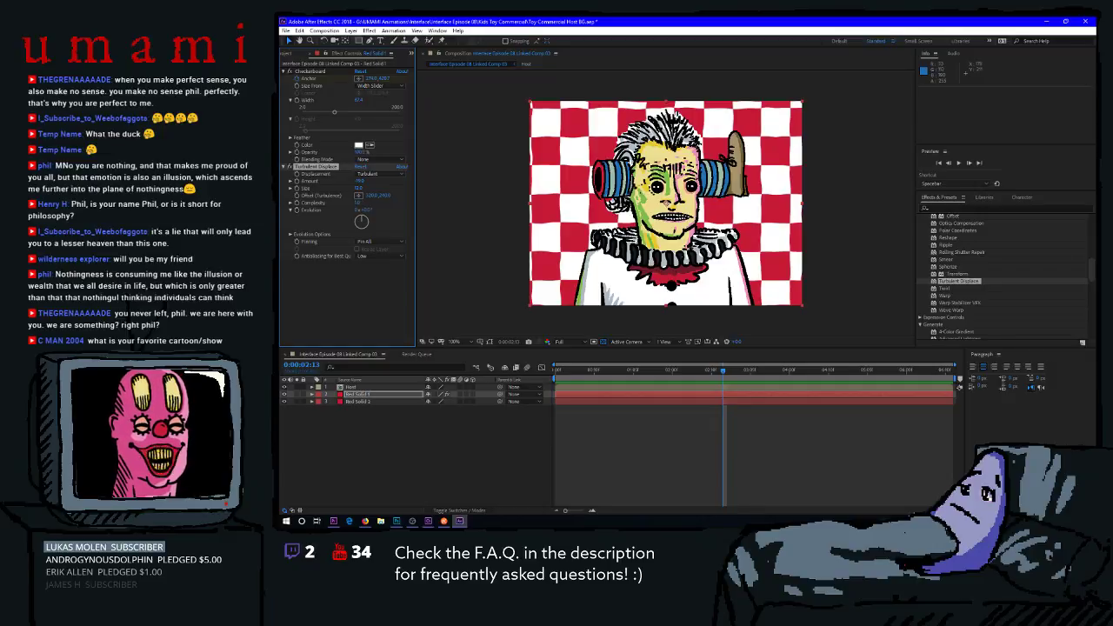
drag(567, 374, 540, 372)
key(space)
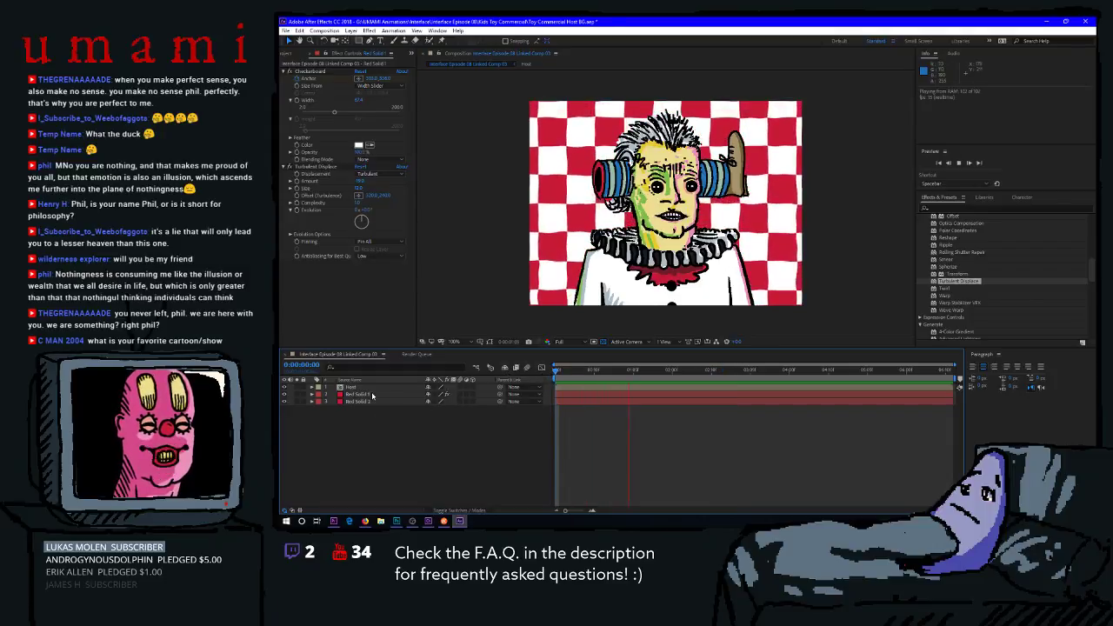
click(432, 396)
key(space)
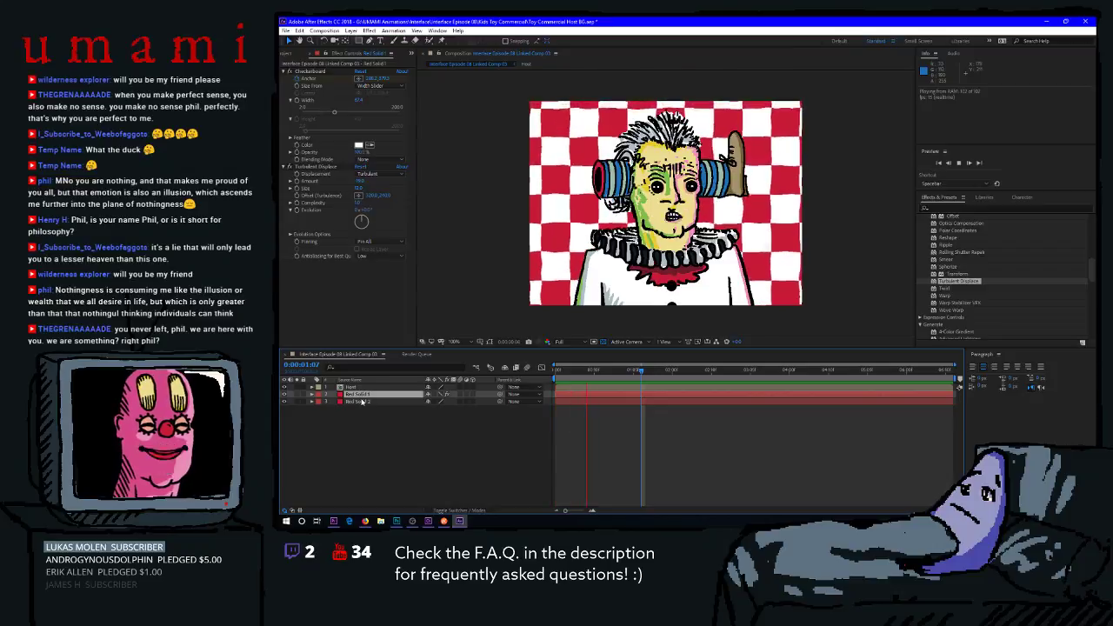
click(352, 403)
click(355, 395)
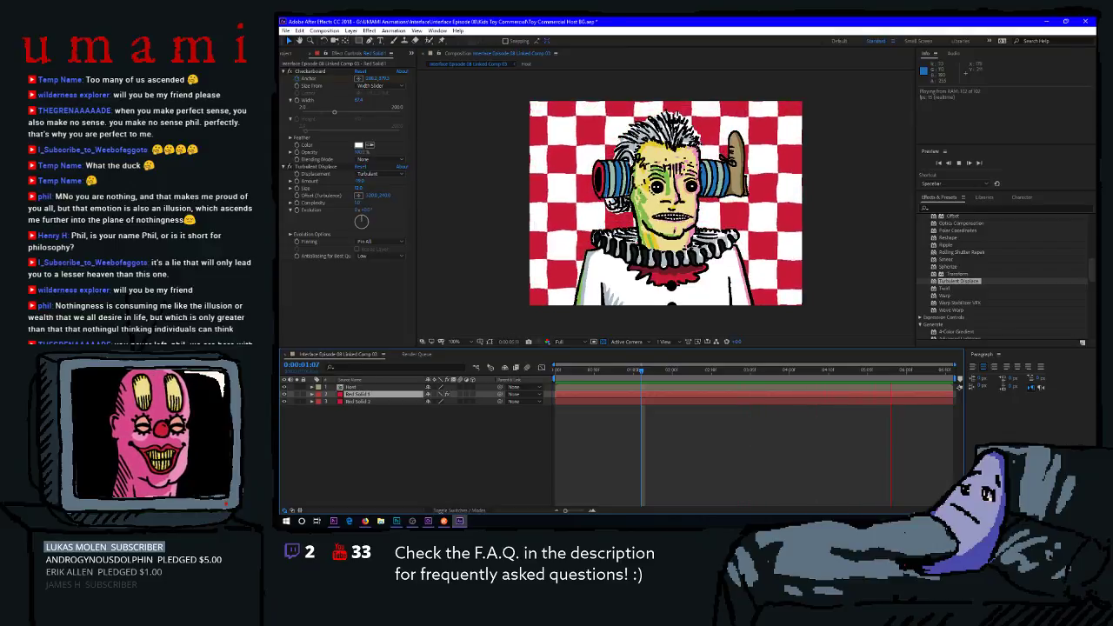
key(alt+Tab)
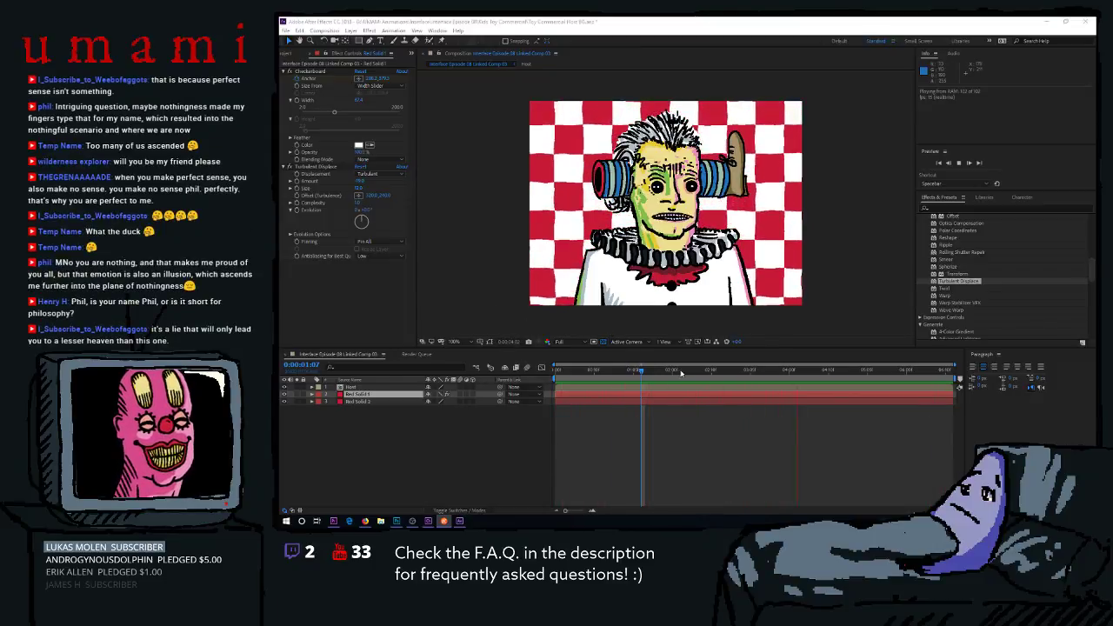
click(715, 378)
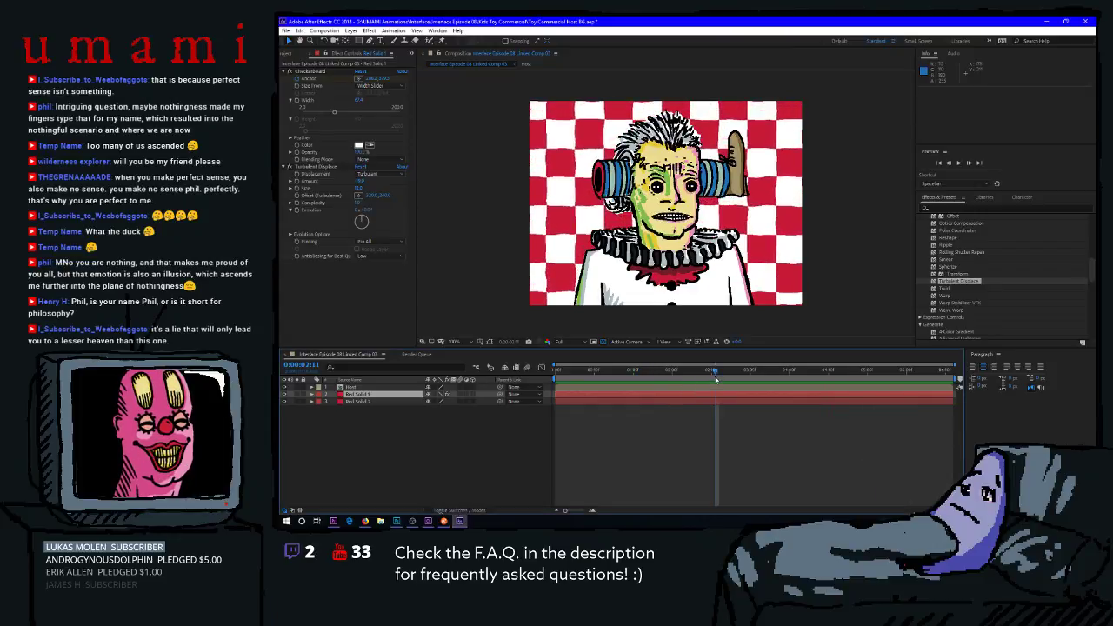
Switch to Photoshop, pick the near-black swatch and open its foreground colour to copy the hex code.
click(397, 520)
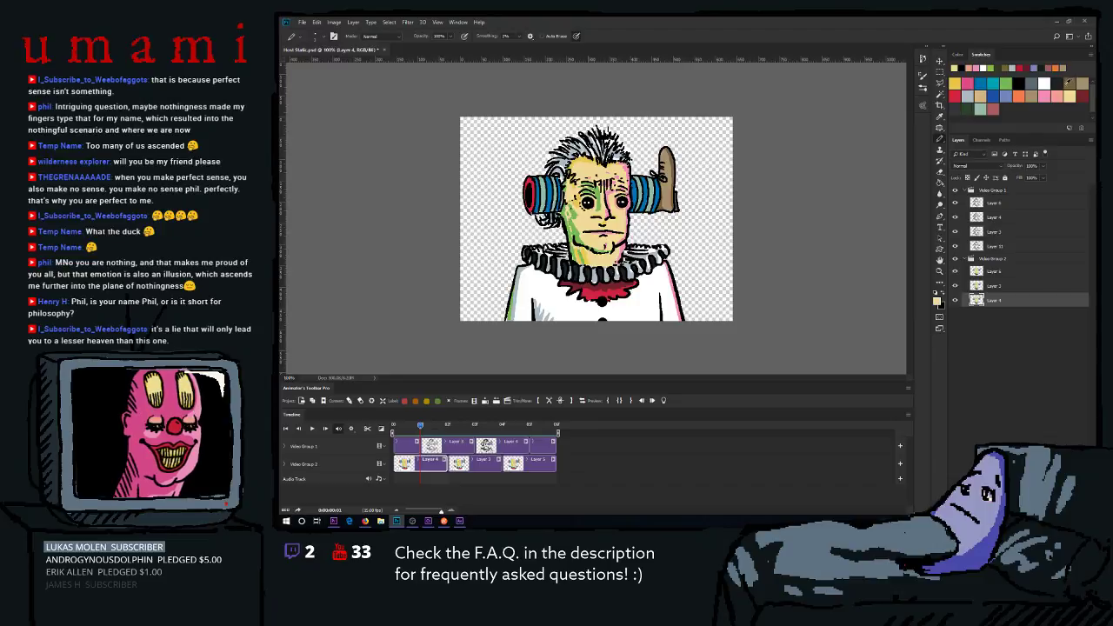
mouse_move(866, 20)
mouse_down()
mouse_move(713, 391)
mouse_move(791, 217)
mouse_move(812, 200)
mouse_move(791, 278)
mouse_move(804, 244)
mouse_move(852, 20)
mouse_move(835, 34)
mouse_move(852, 17)
mouse_up()
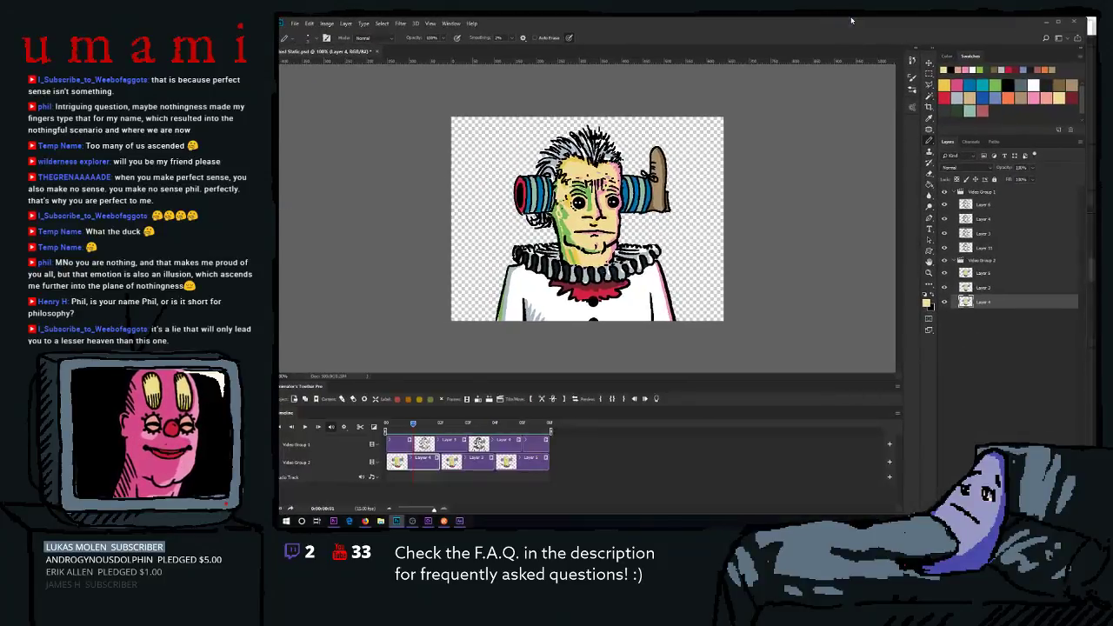
click(1054, 84)
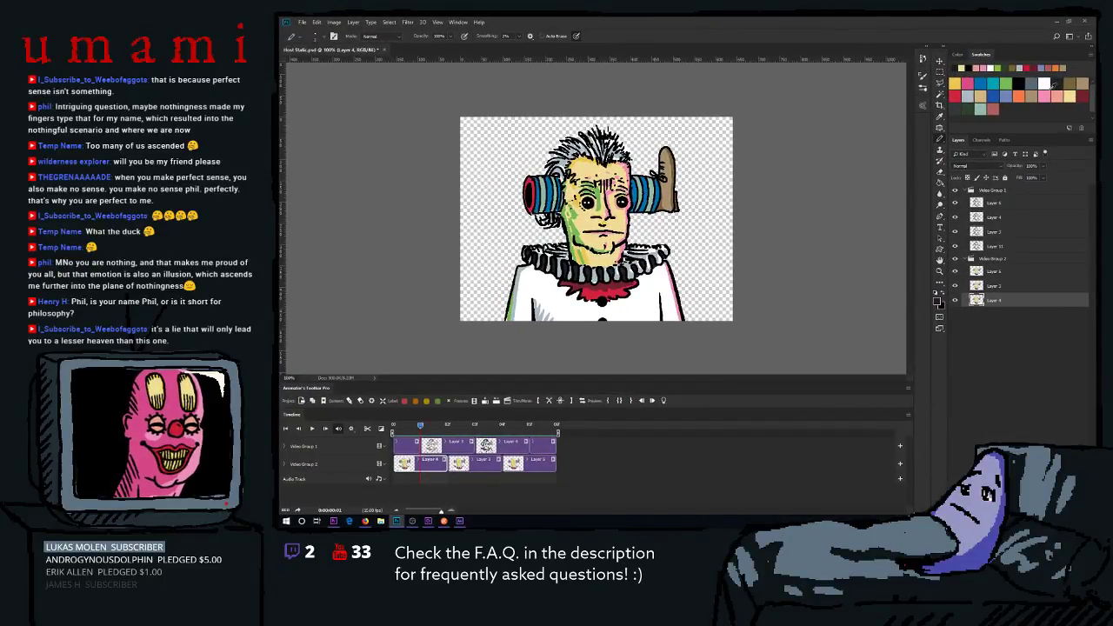
click(938, 303)
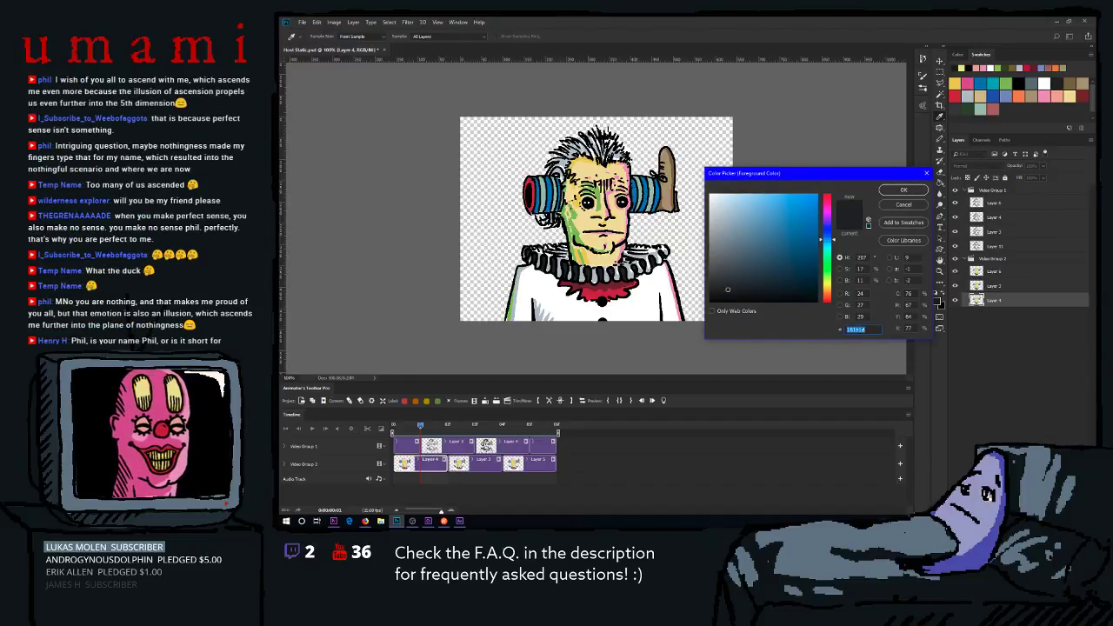
Return to After Effects, delete the lower red solid and create a new solid in the copied near-black colour.
key(alt+Tab)
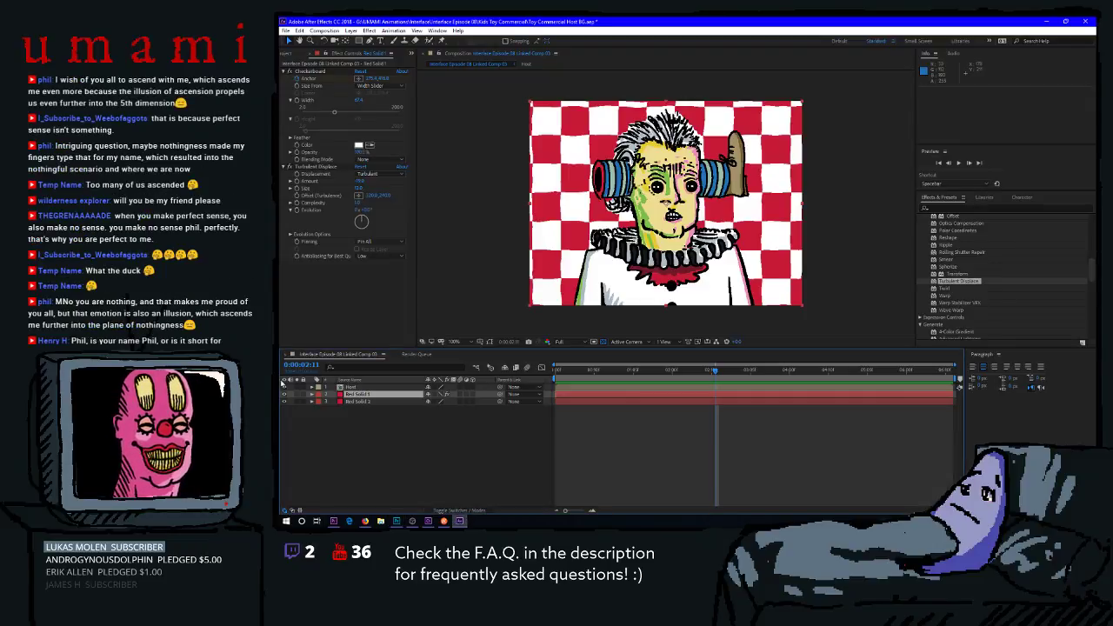
click(341, 402)
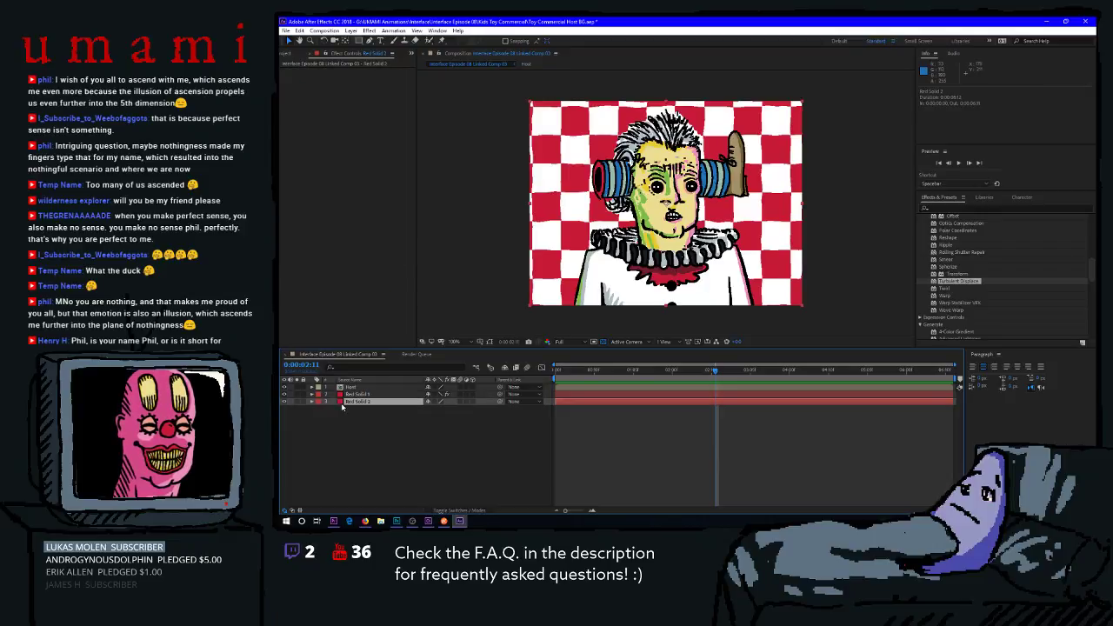
key(Delete)
right_click(342, 413)
mouse_move(369, 420)
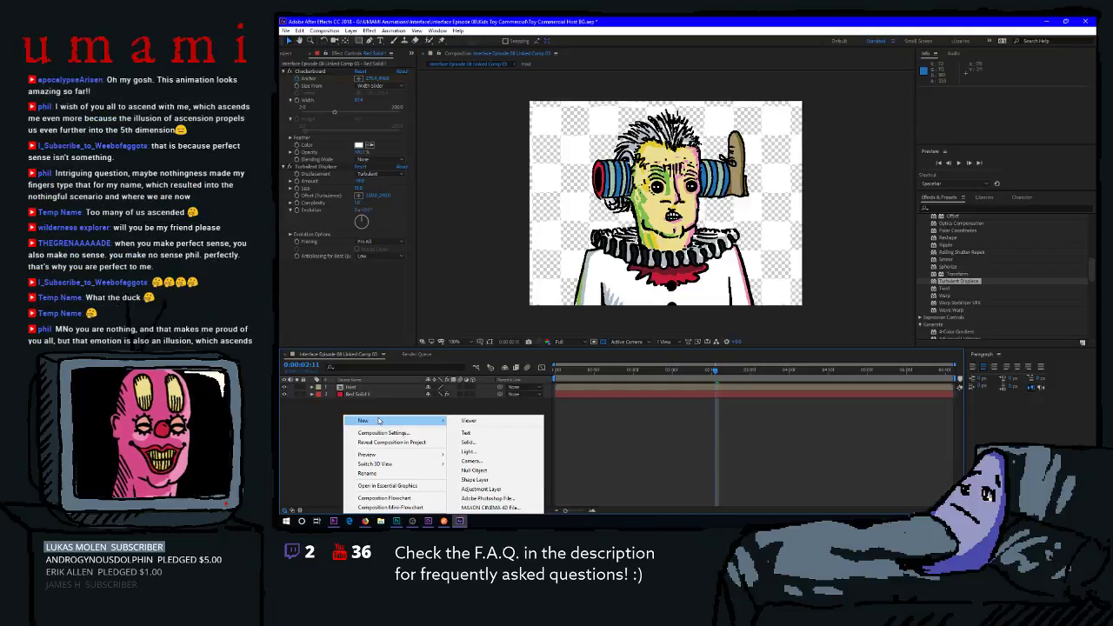
click(470, 441)
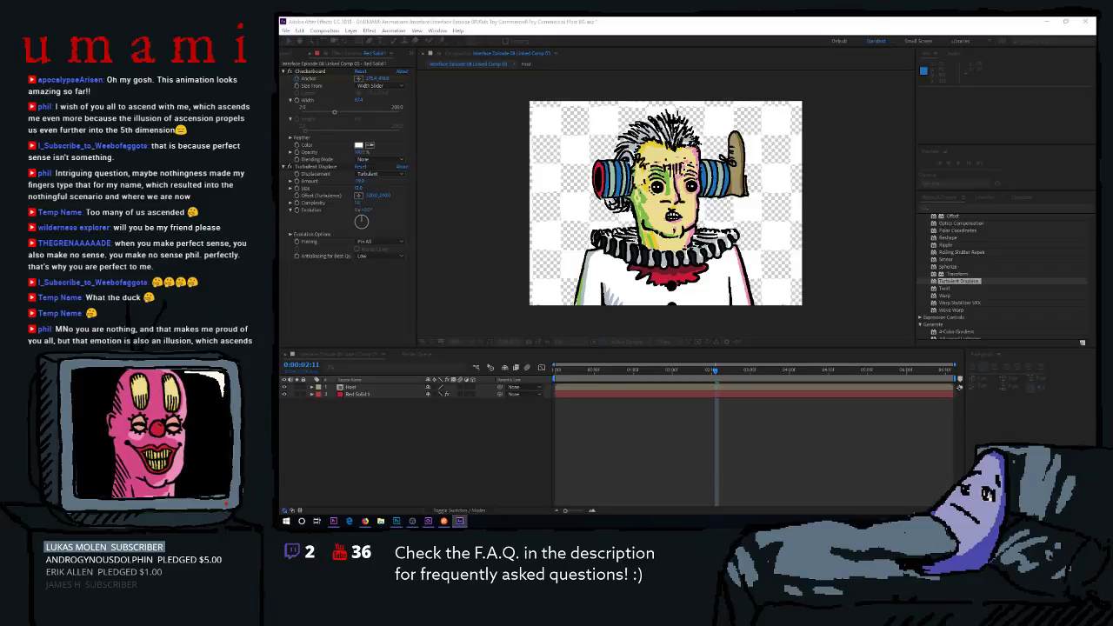
key(Return)
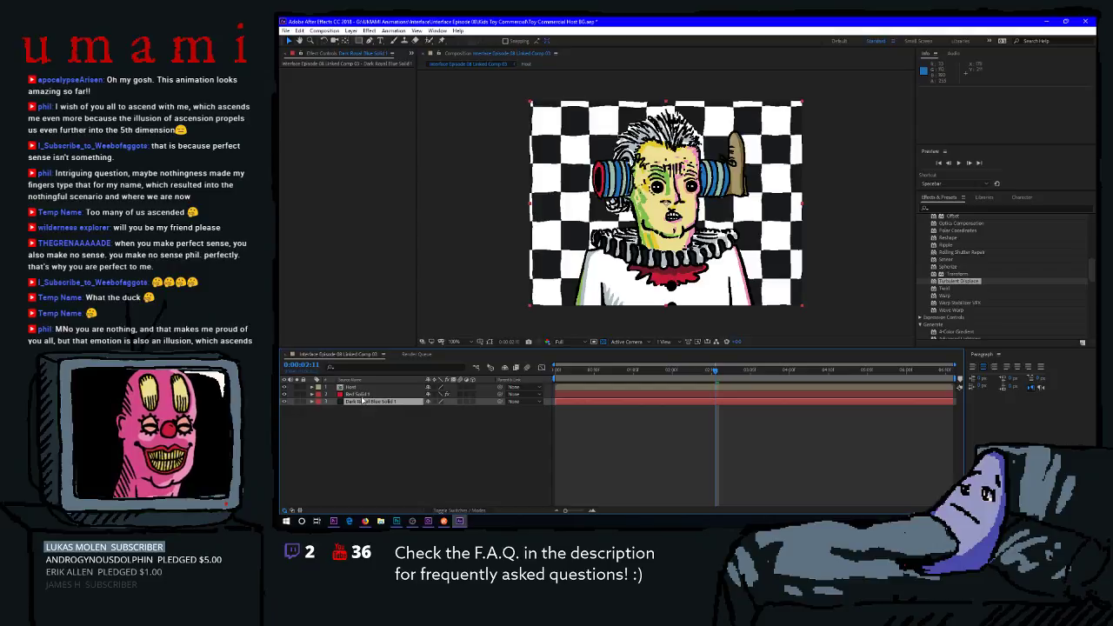
Switch to Photoshop and choose a slightly lighter dark grey, hex 313539, as the foreground colour.
click(396, 521)
click(725, 278)
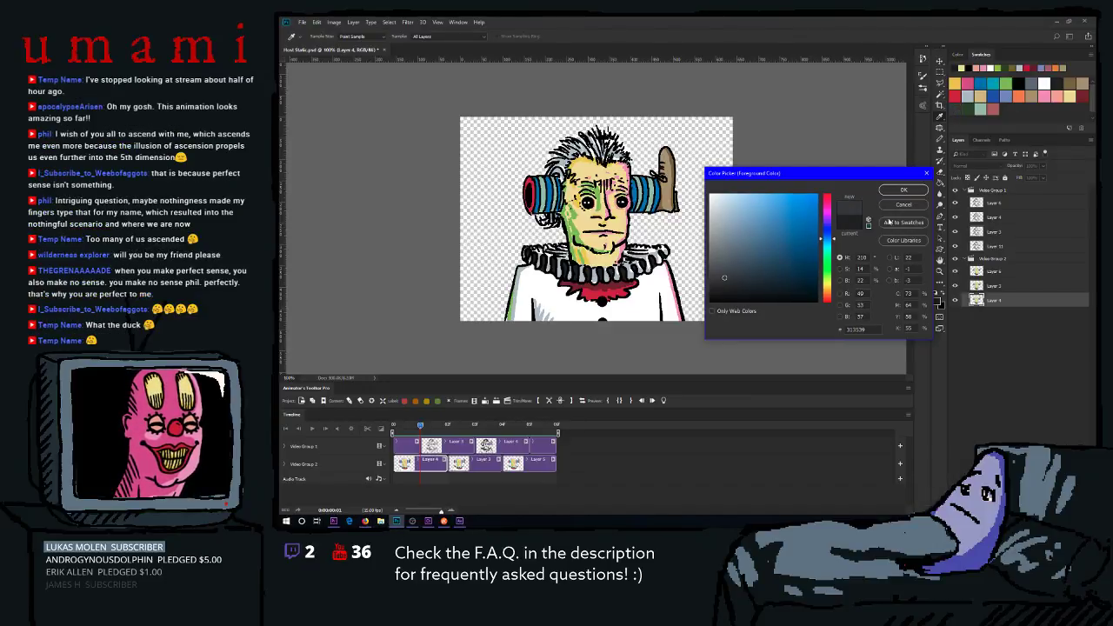
click(903, 190)
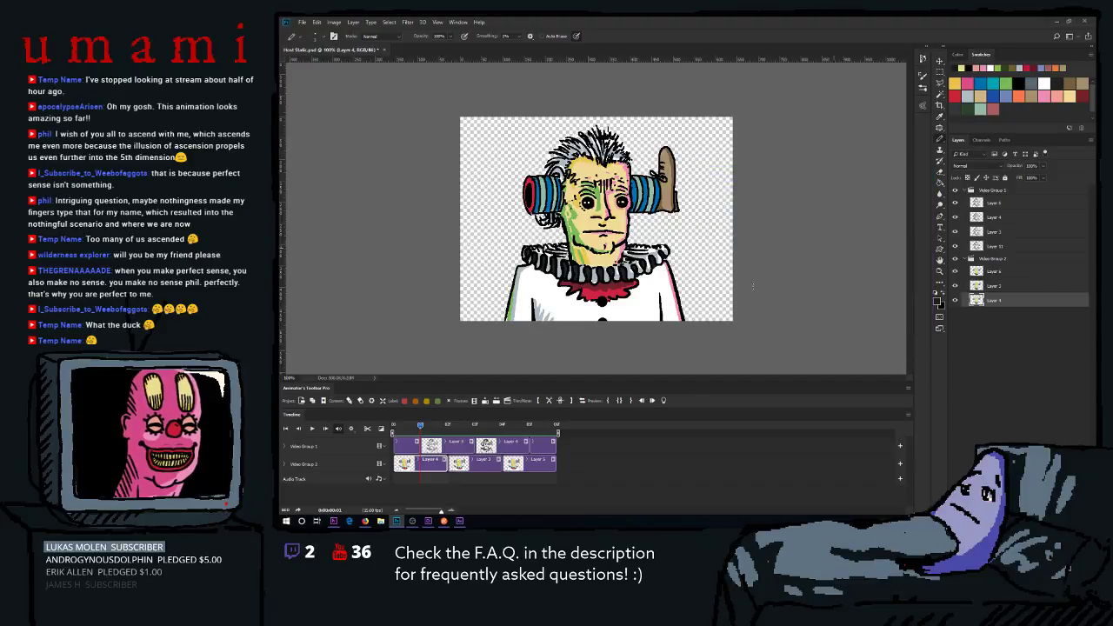
click(334, 521)
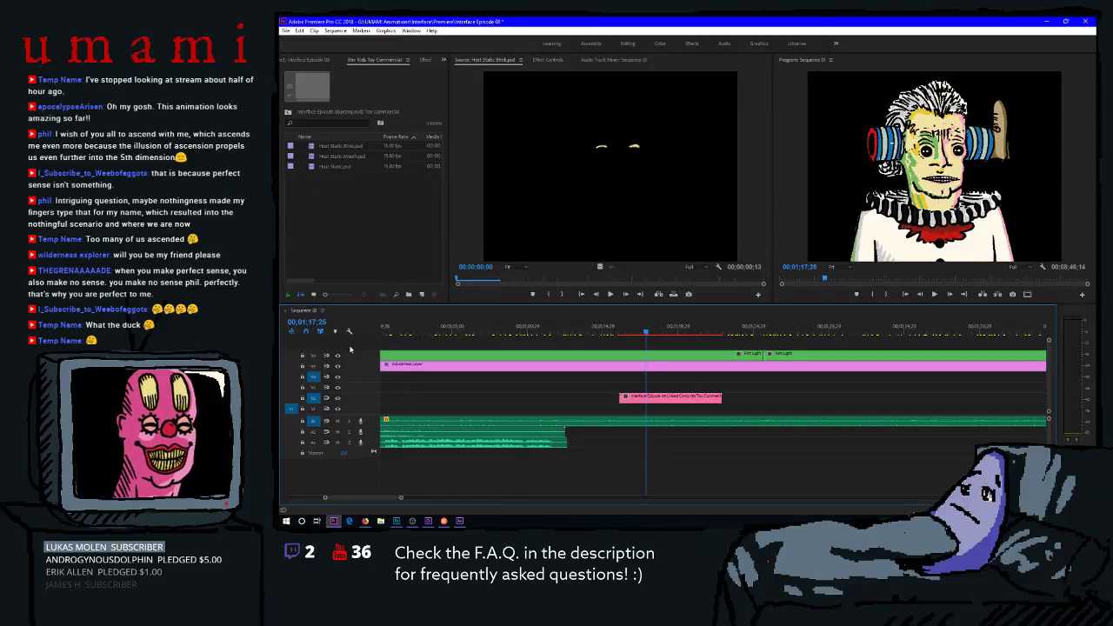
Return to After Effects, try the dark grey as the Checkerboard colour on the red solid and preview it.
click(459, 521)
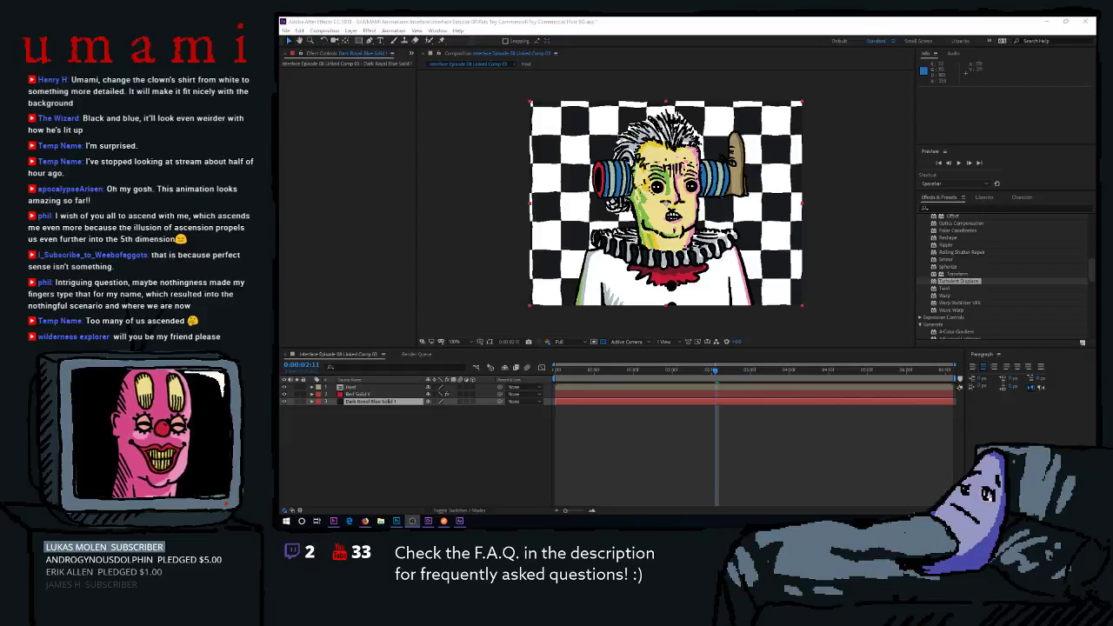
click(369, 394)
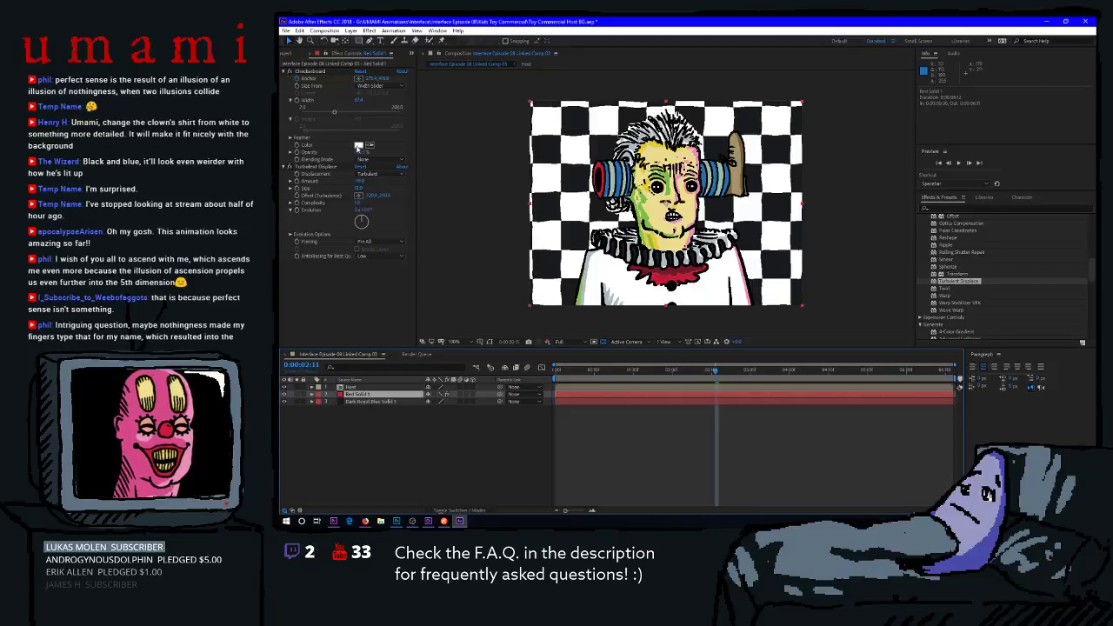
click(359, 148)
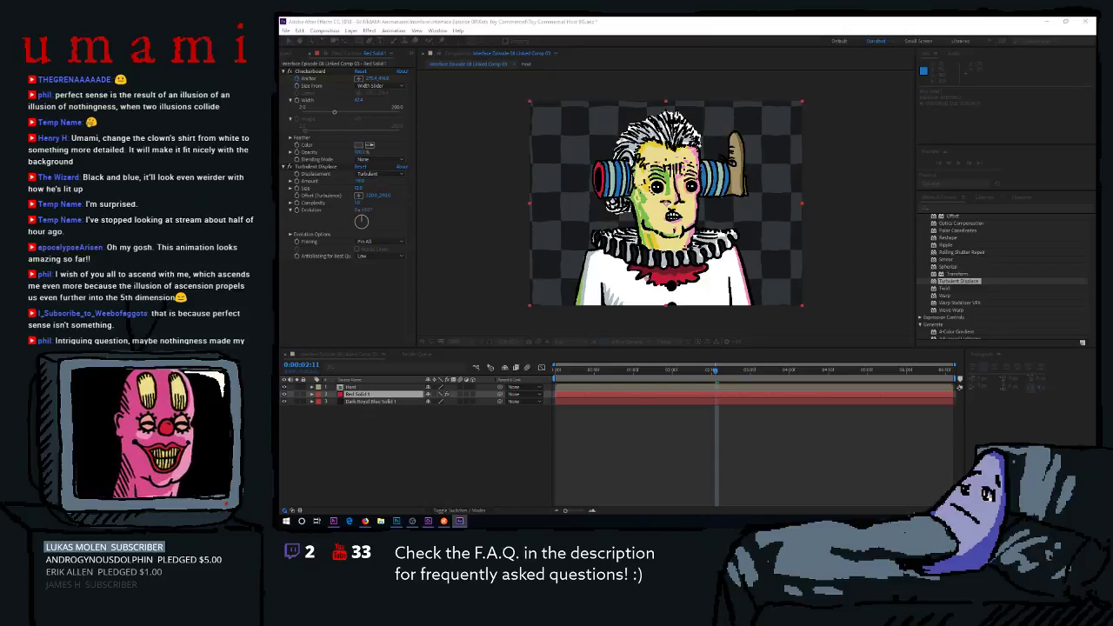
key(space)
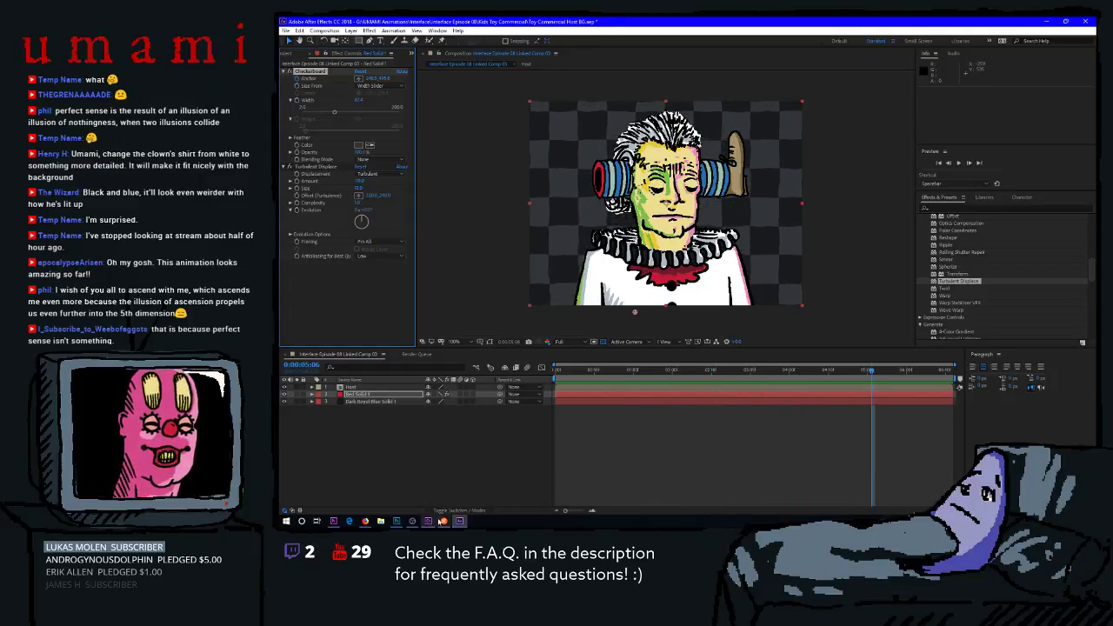
Switch to Photoshop, pick the orange swatch and copy its hex code ea783a.
click(397, 521)
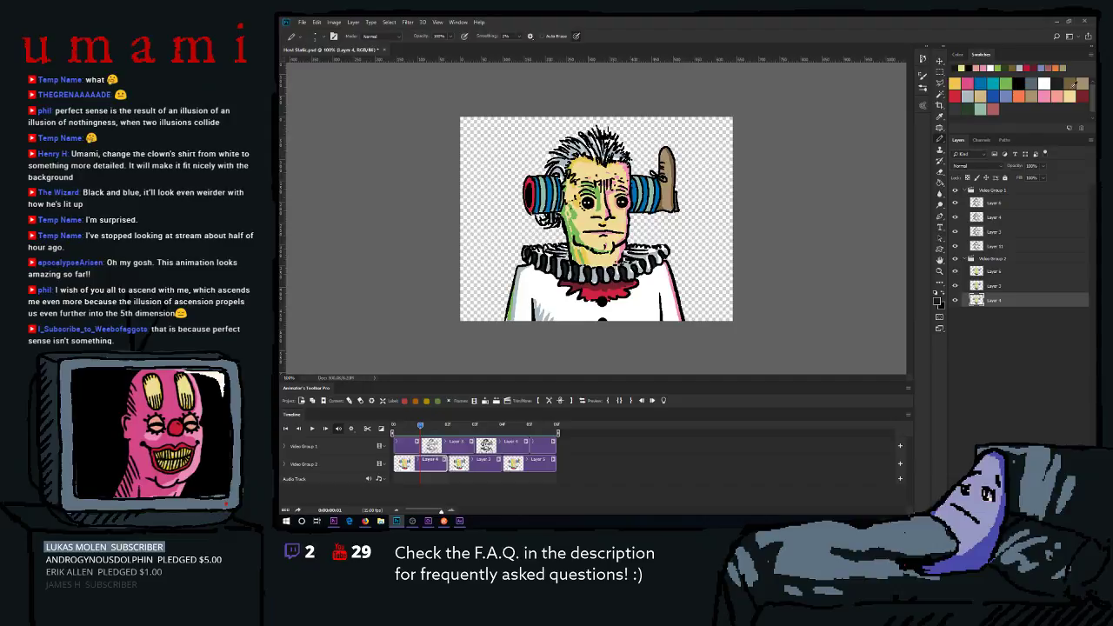
click(1018, 92)
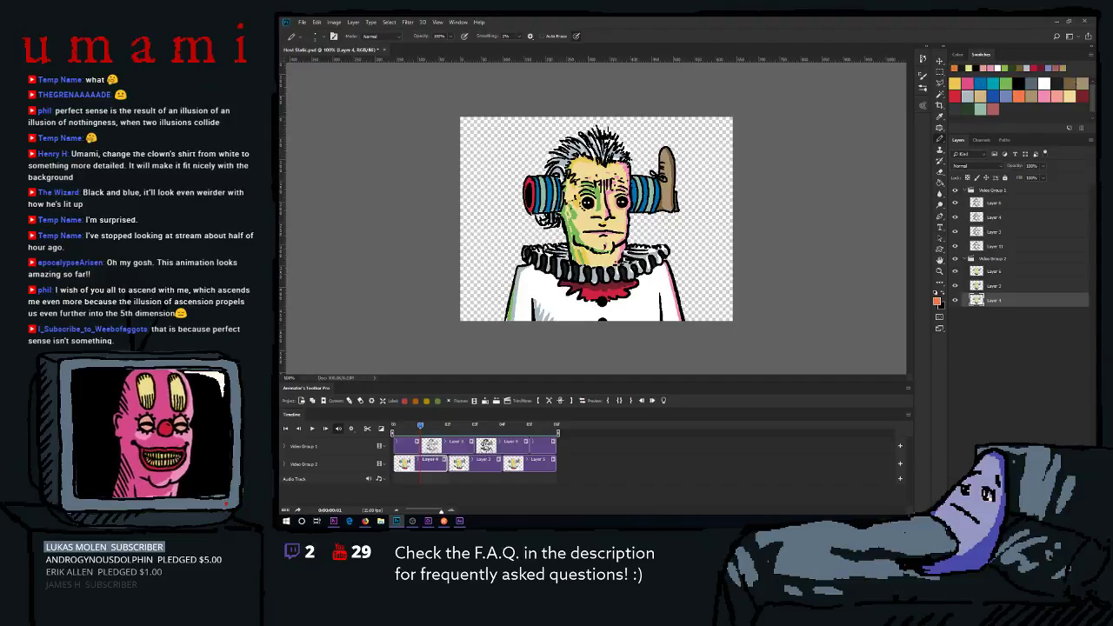
click(937, 301)
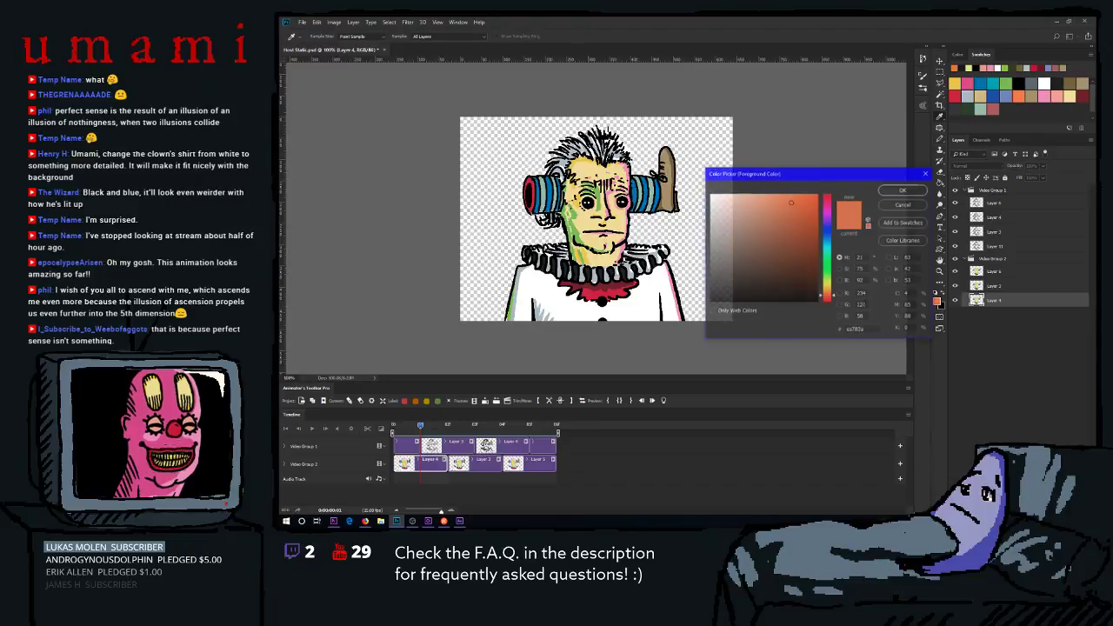
click(857, 330)
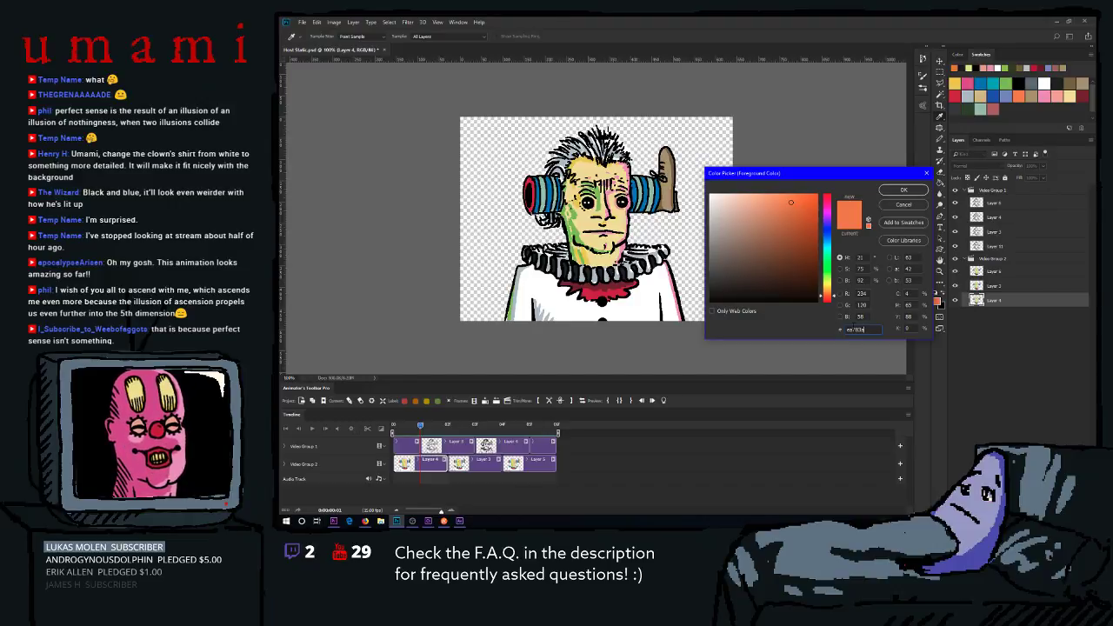
double_click(857, 329)
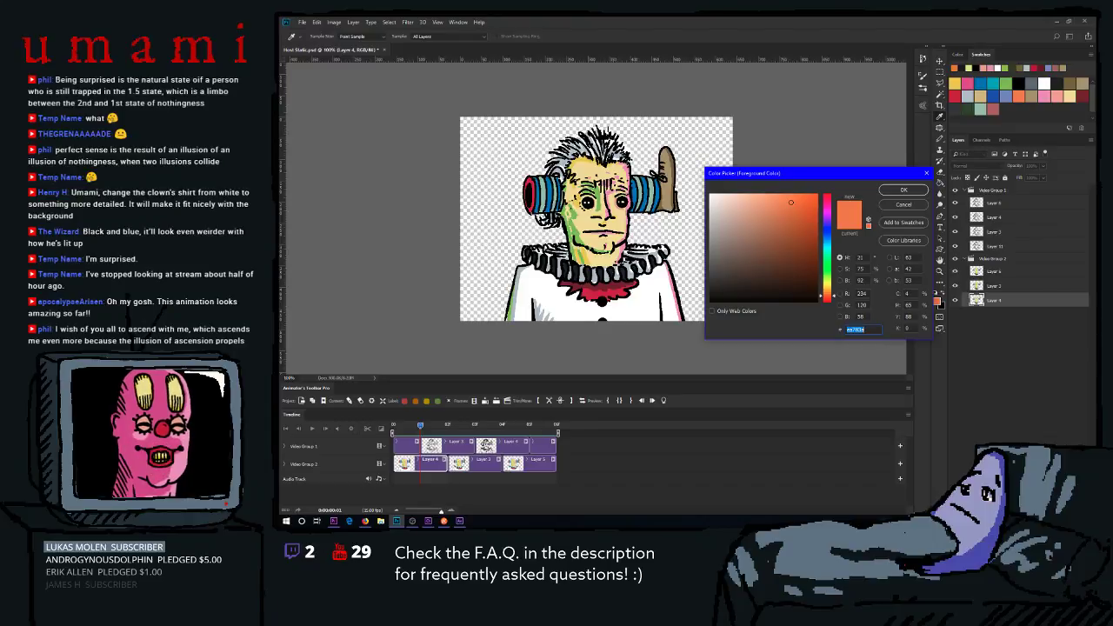
click(891, 206)
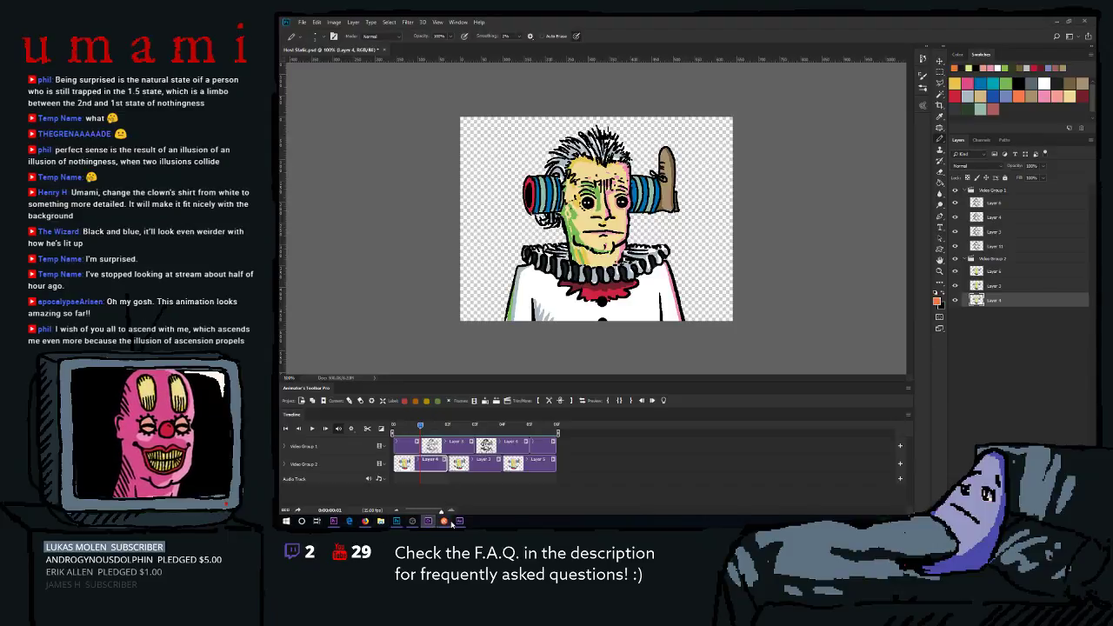
Return to After Effects, set the Checkerboard colour on the red solid to the copied orange and preview the animation.
click(459, 521)
click(356, 402)
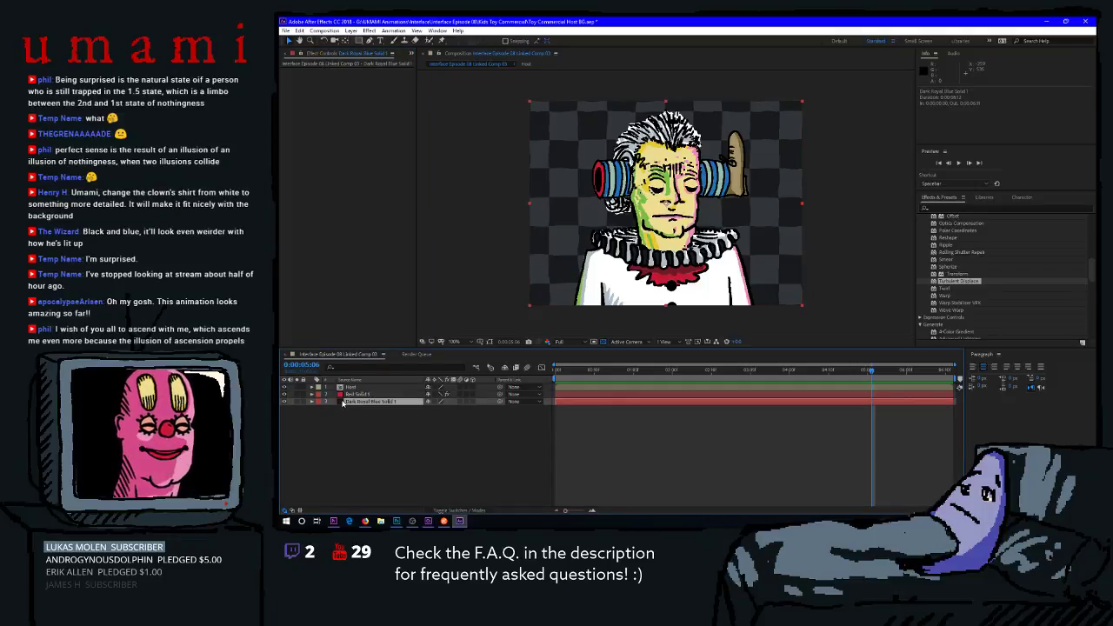
click(352, 394)
click(359, 145)
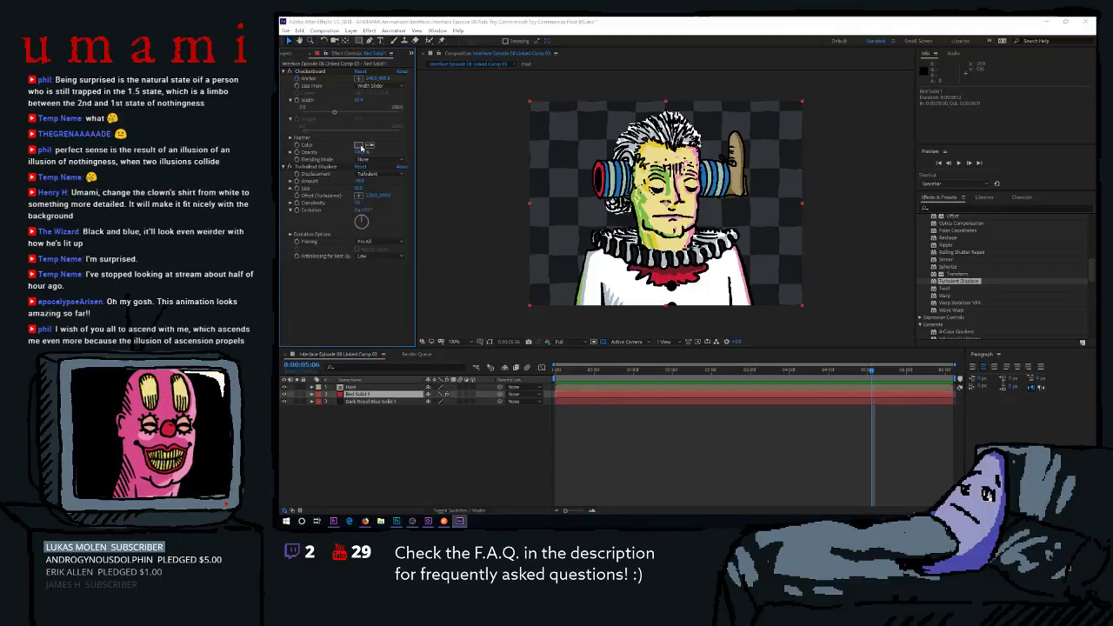
key(Return)
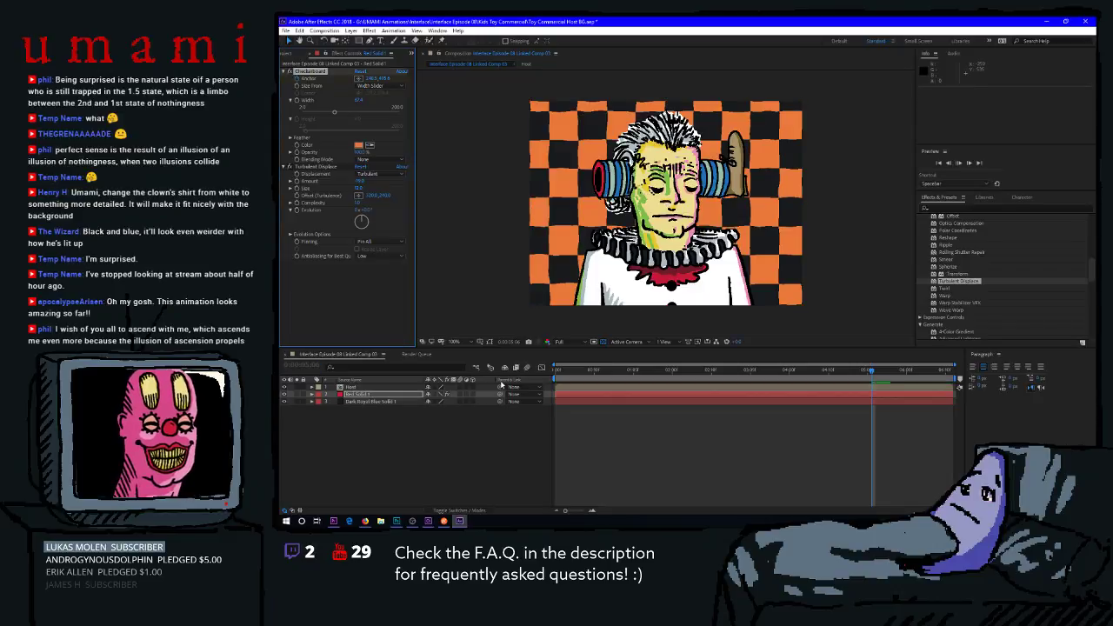
key(space)
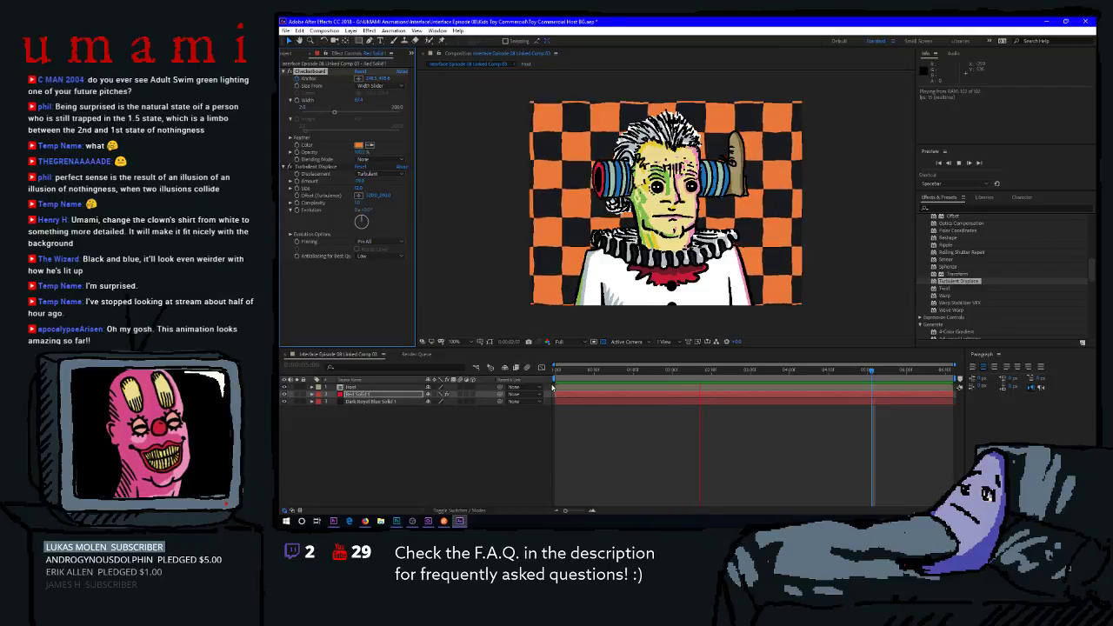
key(space)
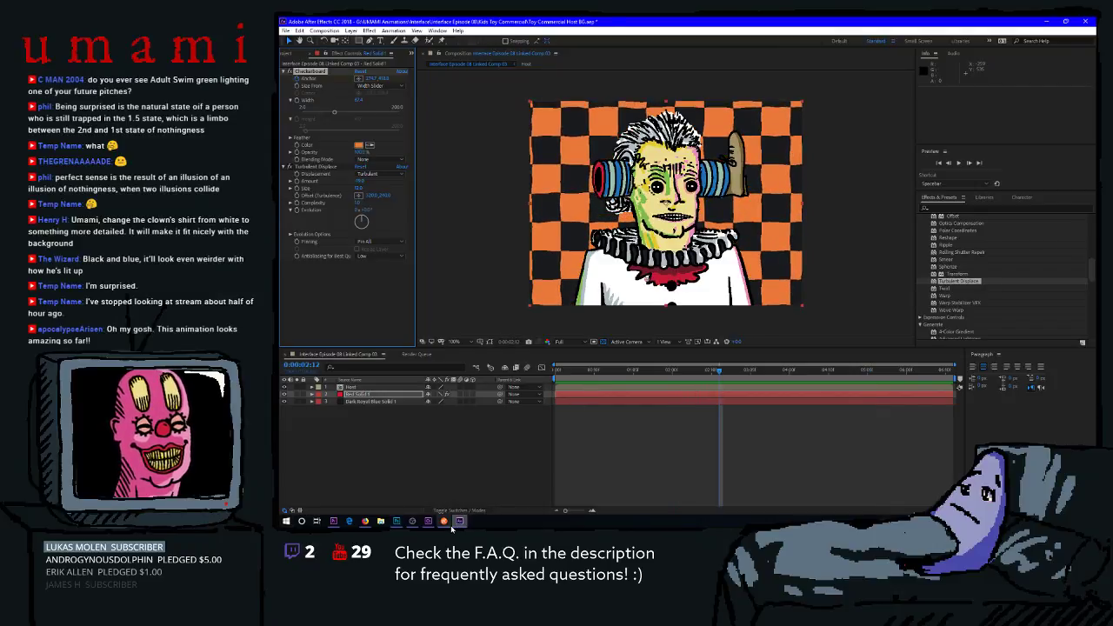
Switch to Photoshop and copy the hex code of the salmon-pink foreground colour.
click(395, 521)
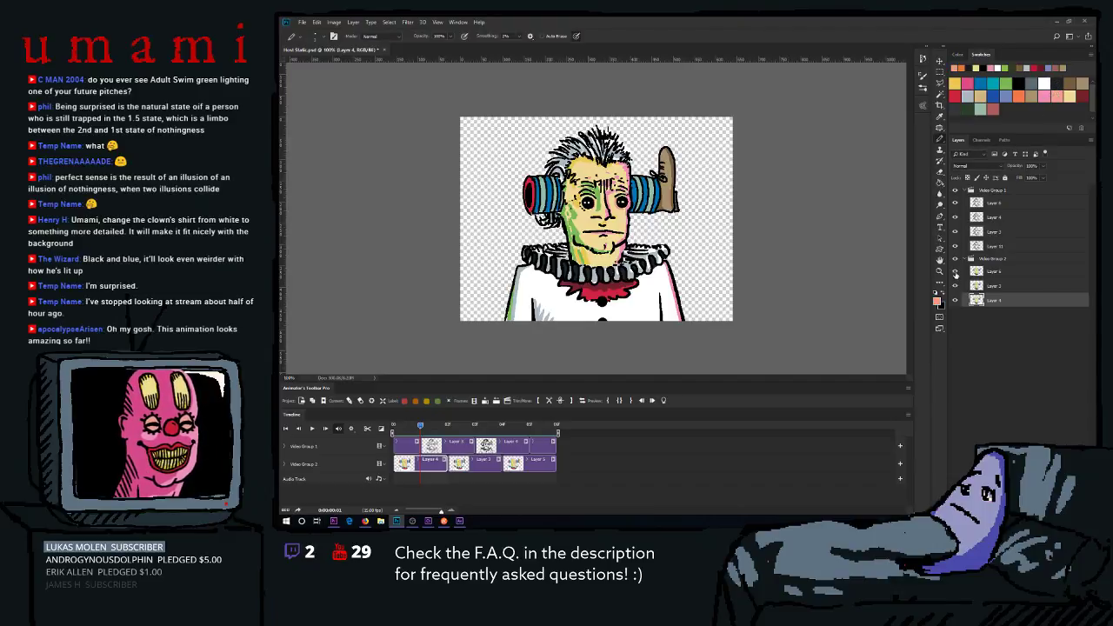
click(938, 301)
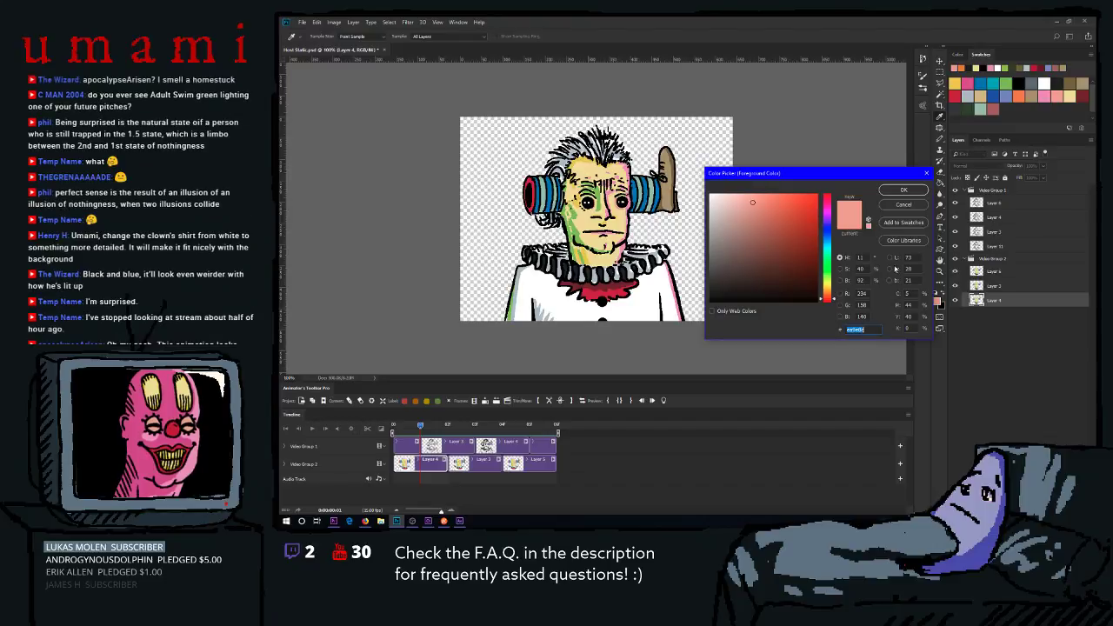
click(903, 205)
Return to After Effects and create a new solid in the copied salmon pink.
click(459, 521)
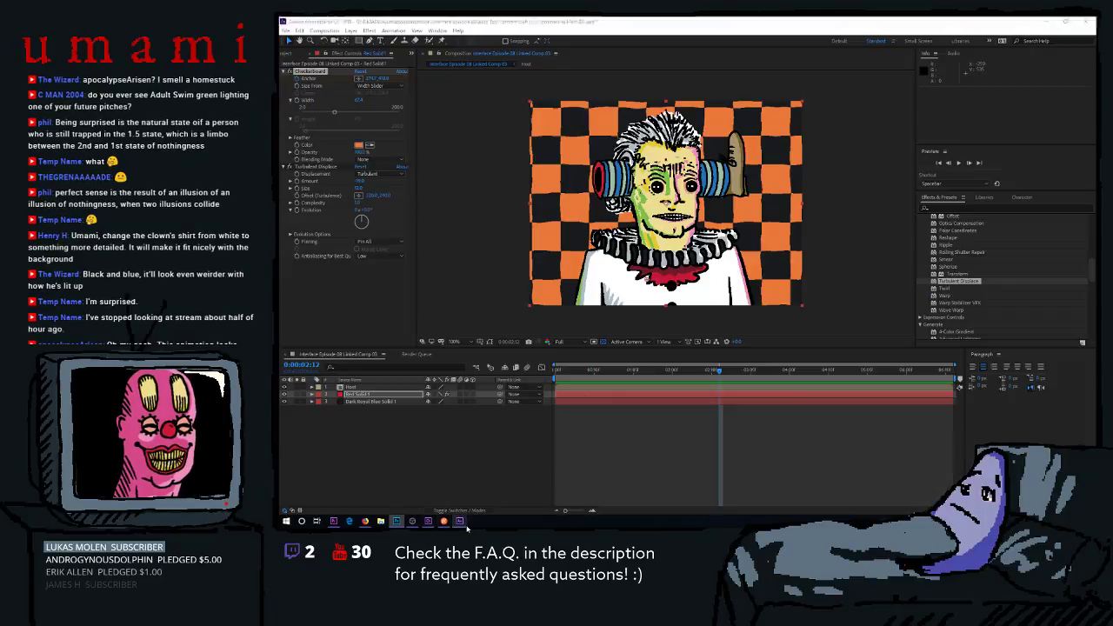
right_click(351, 433)
mouse_move(387, 342)
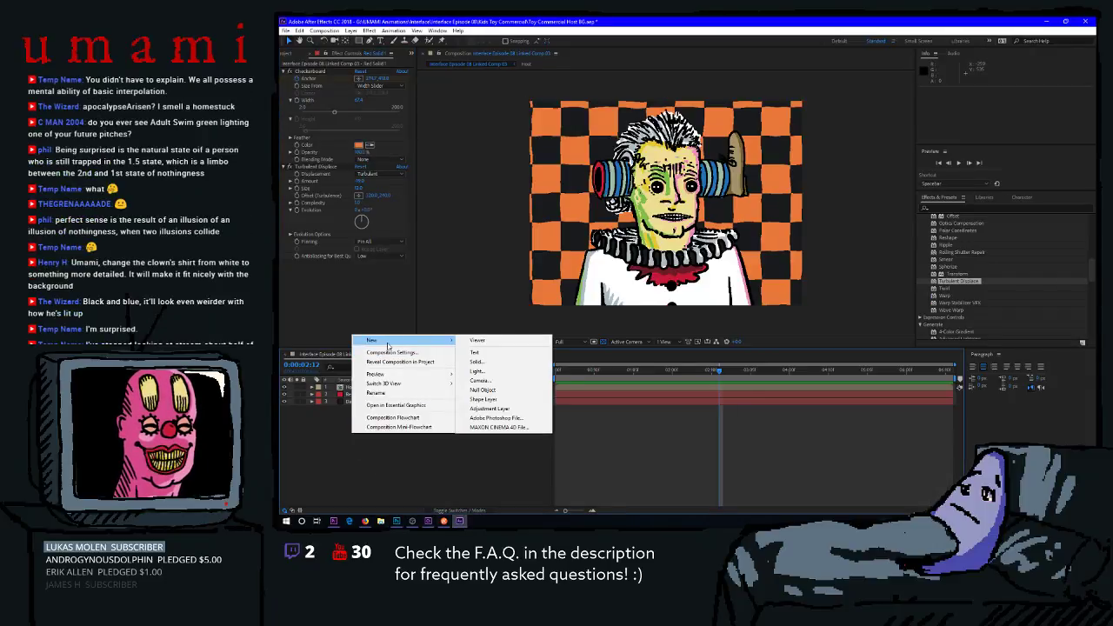
click(497, 362)
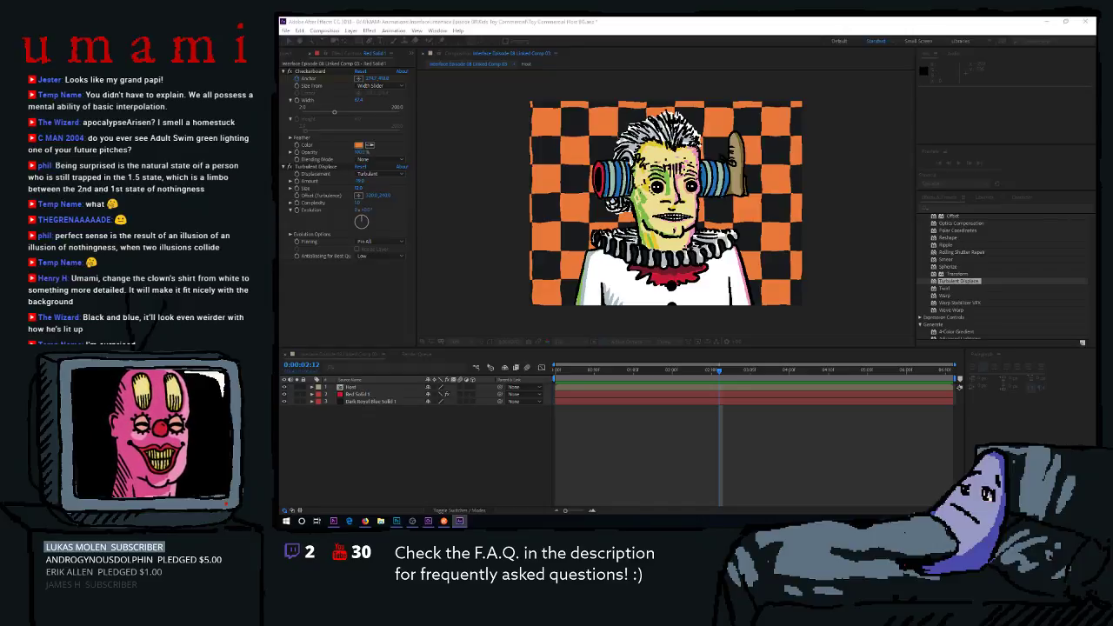
key(Return)
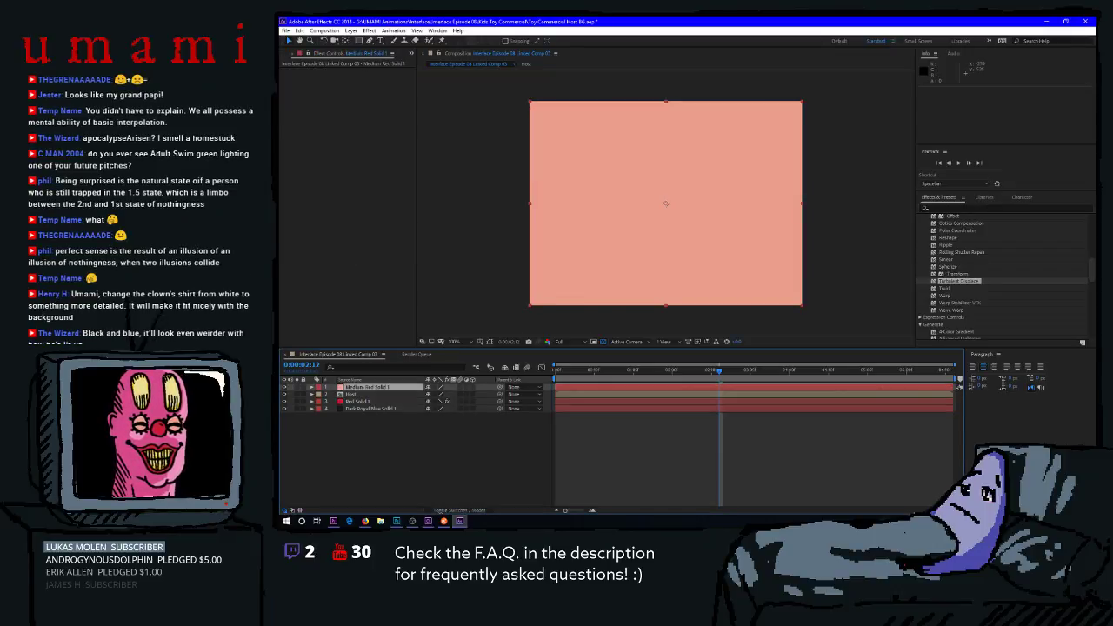
Move the salmon solid below the red checkerboard solid and preview the orange-and-salmon background behind the host.
key(alt+Tab)
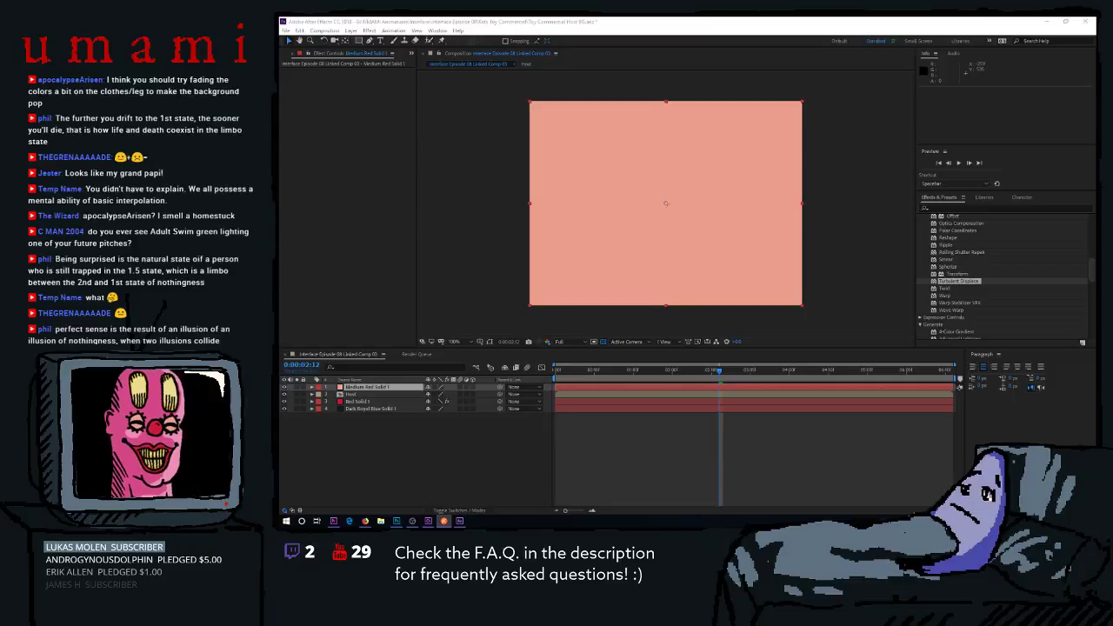
drag(341, 391, 345, 404)
key(space)
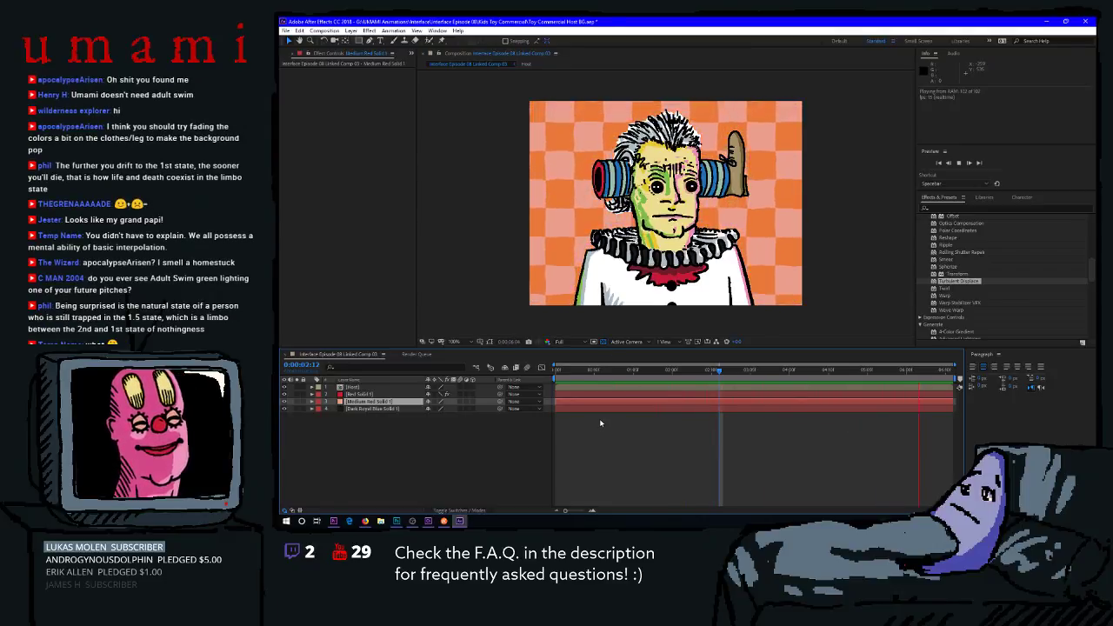
Return to After Effects and play back the orange-and-salmon checkerboard behind the talking host.
key(space)
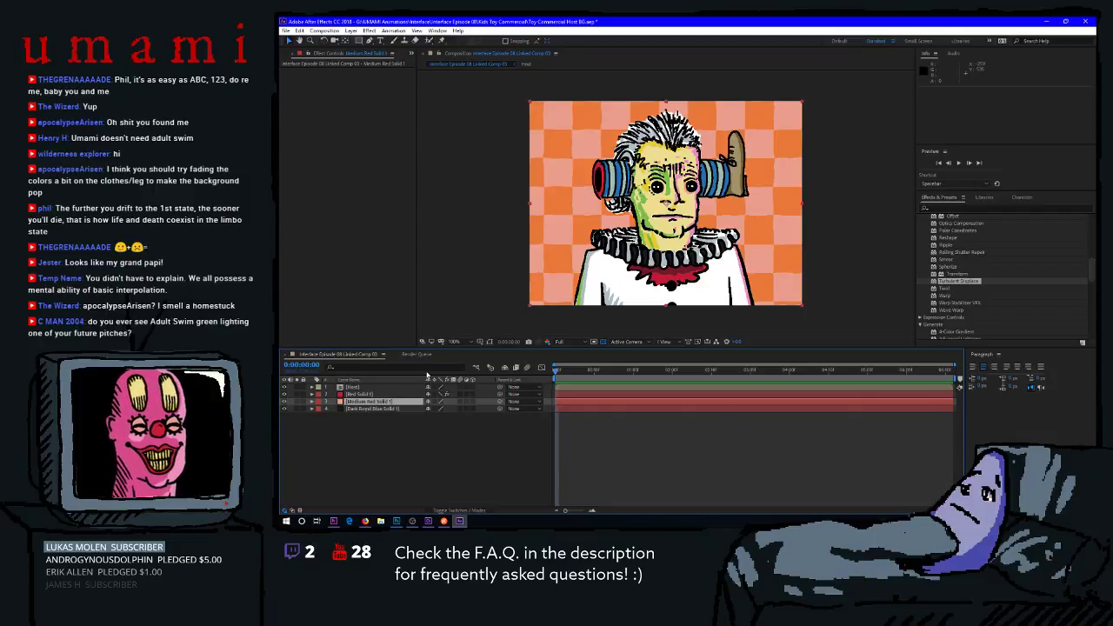
mouse_move(461, 523)
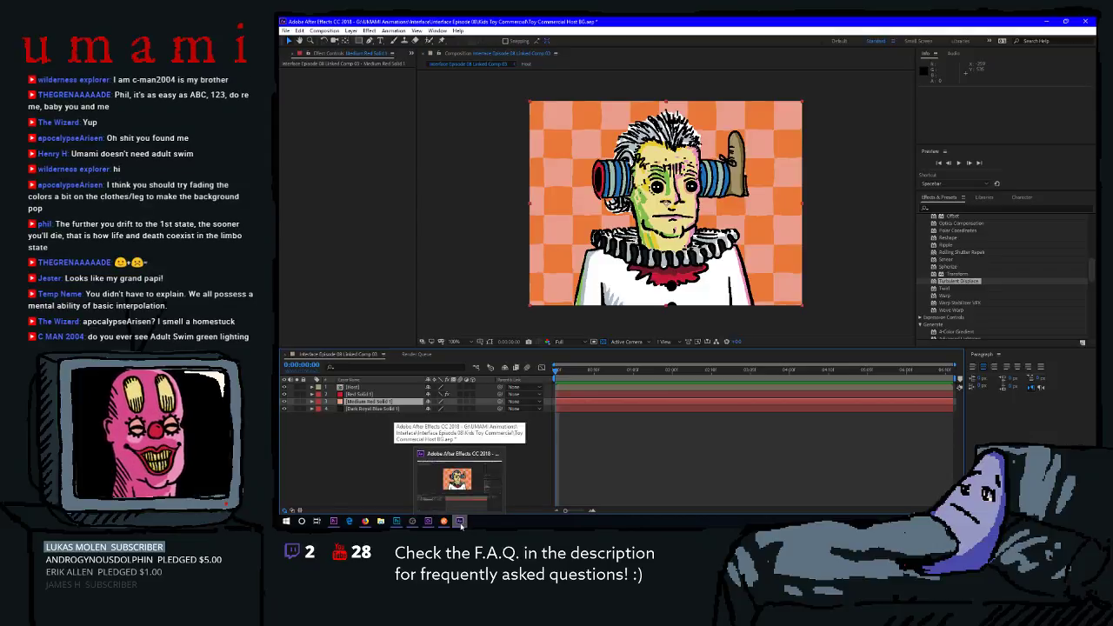
click(460, 523)
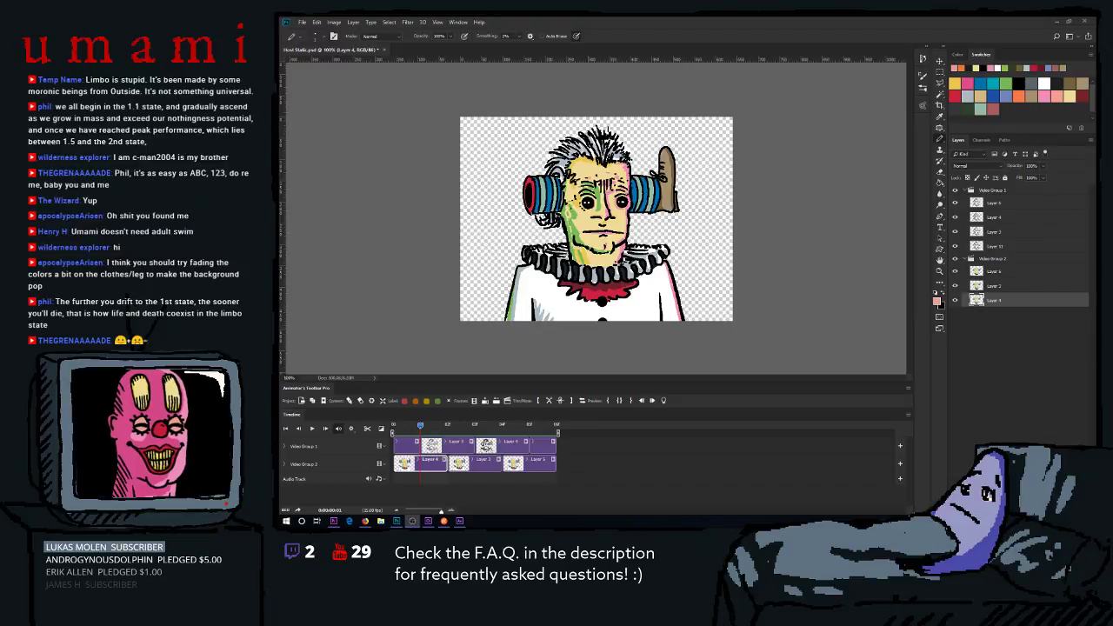
click(459, 521)
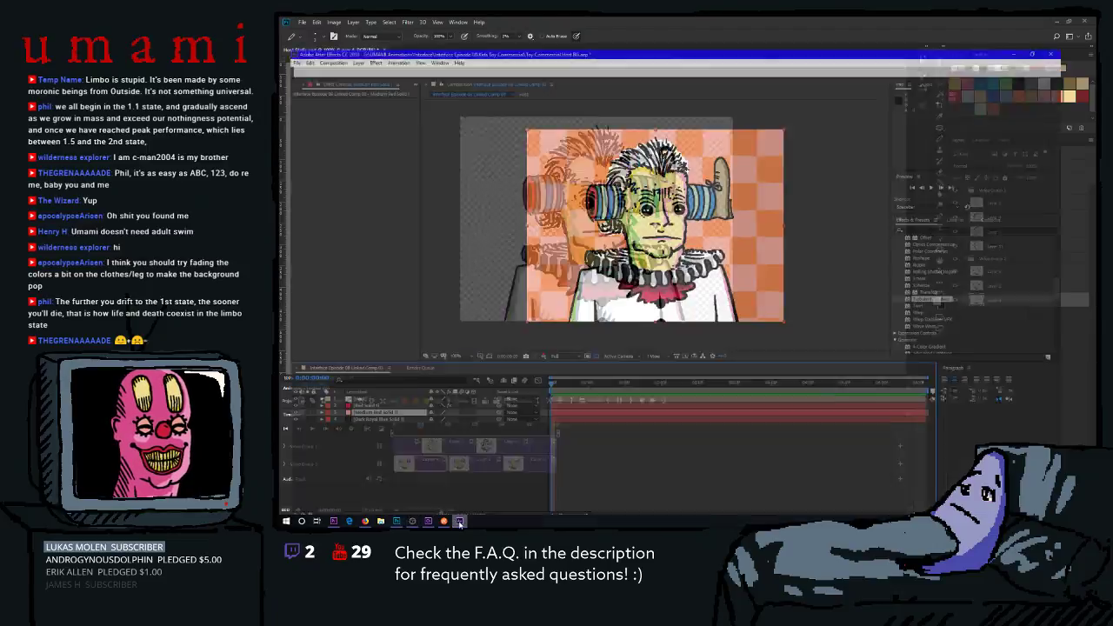
key(space)
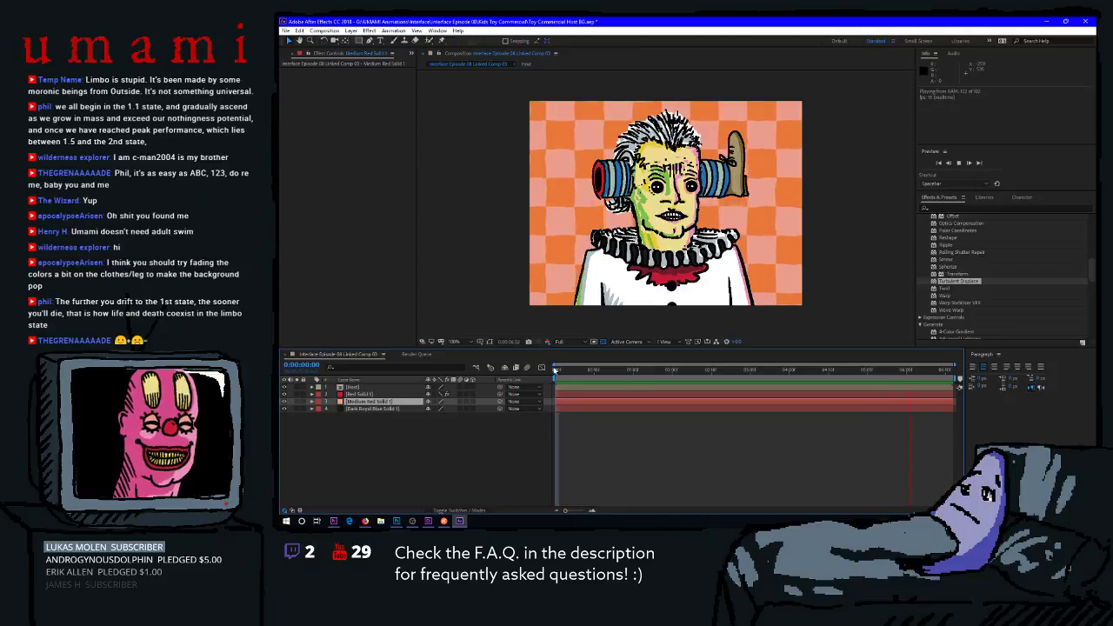
drag(555, 370, 590, 379)
key(space)
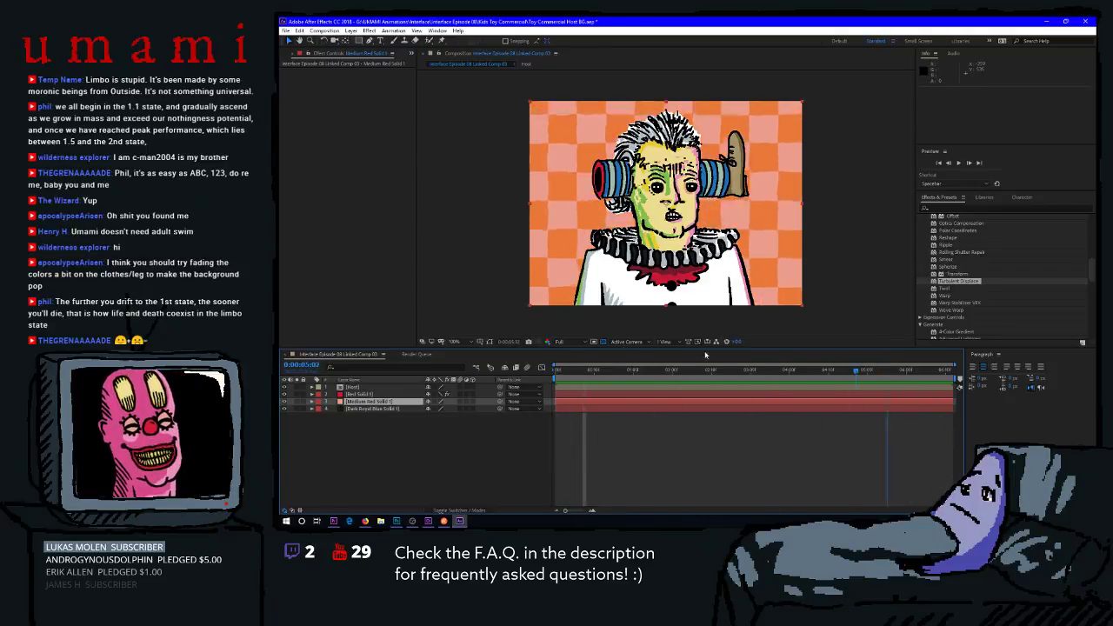
key(space)
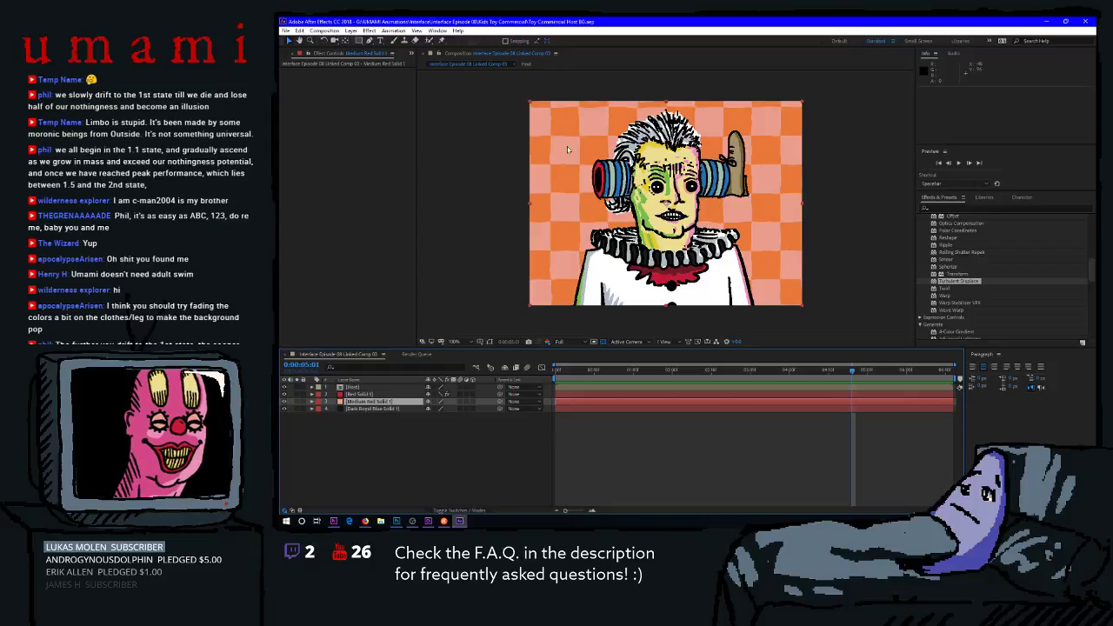
Try the CC Griddler effect on the salmon solid with altered horizontal and vertical scale.
scroll(1004, 278, up, 3)
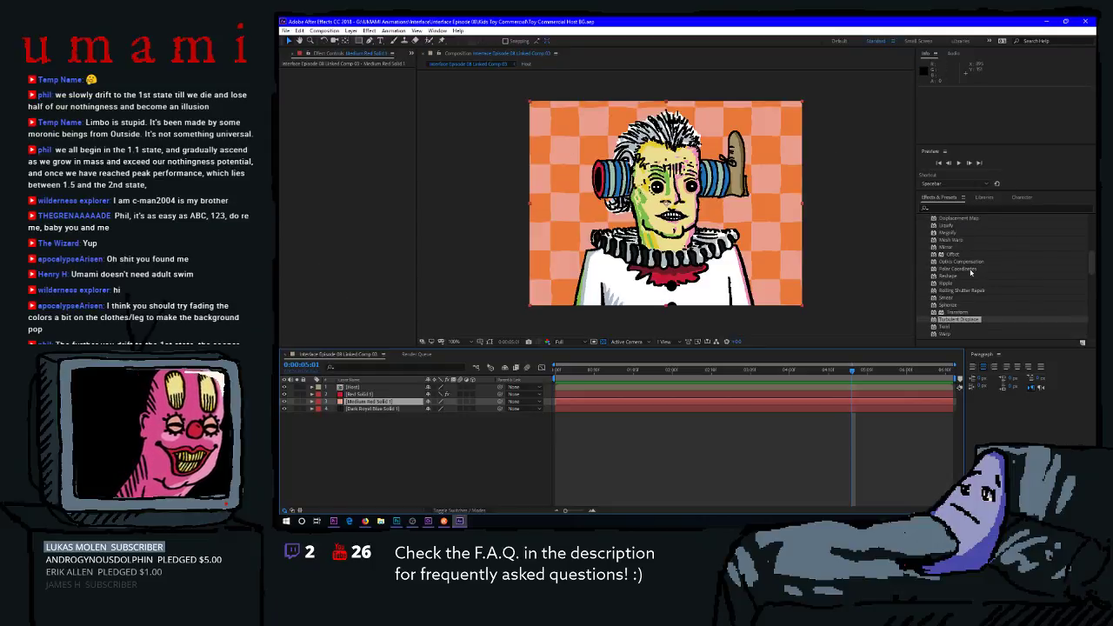
scroll(956, 300, up, 6)
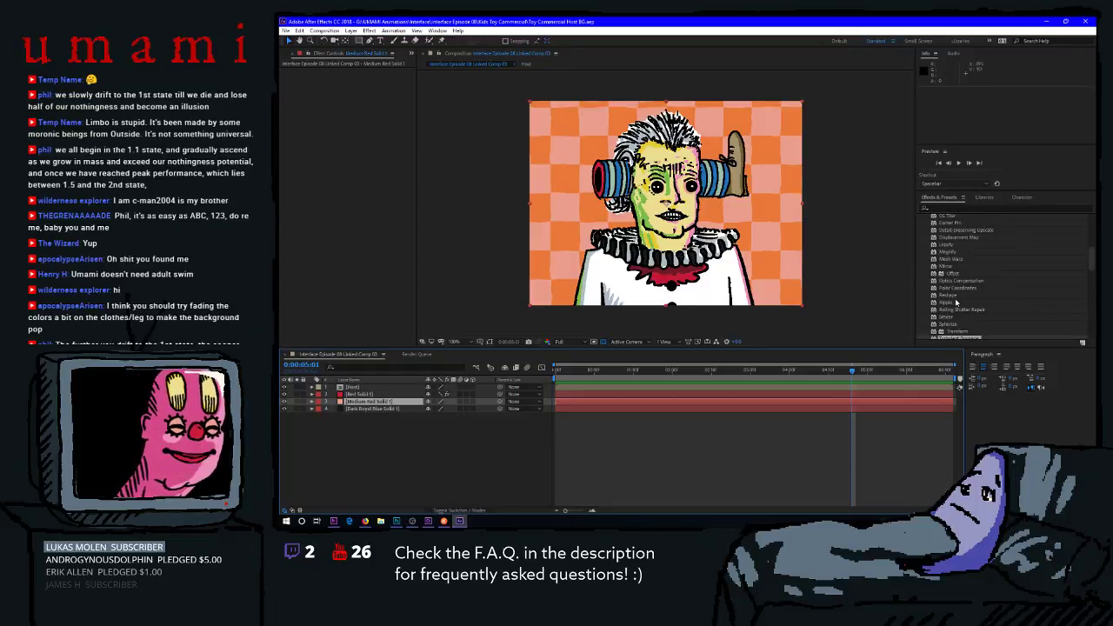
scroll(969, 272, up, 3)
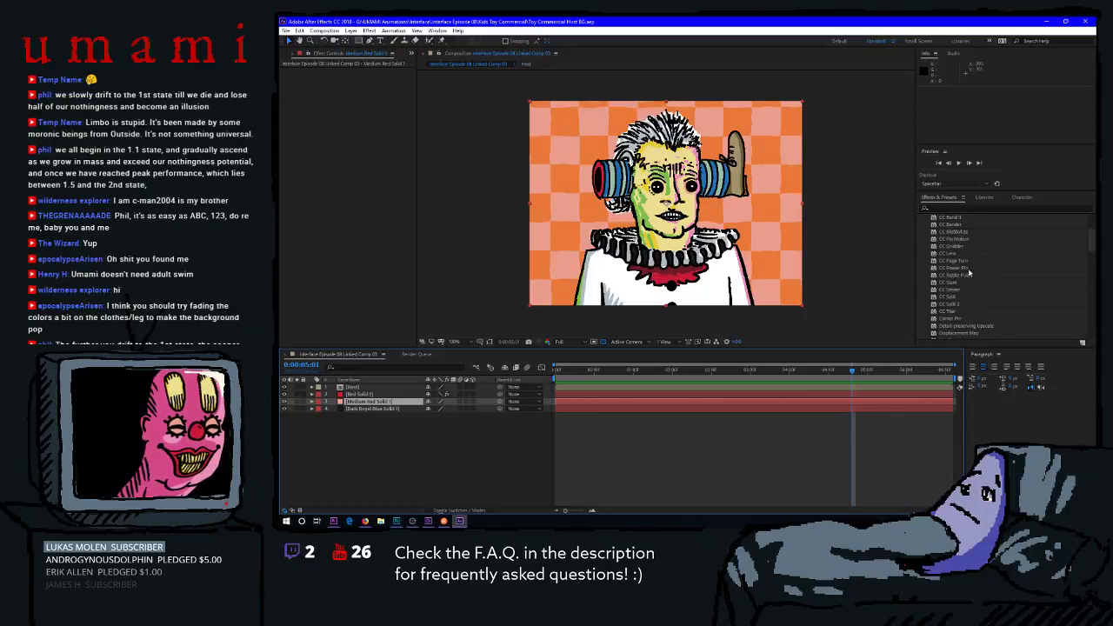
drag(961, 265, 374, 405)
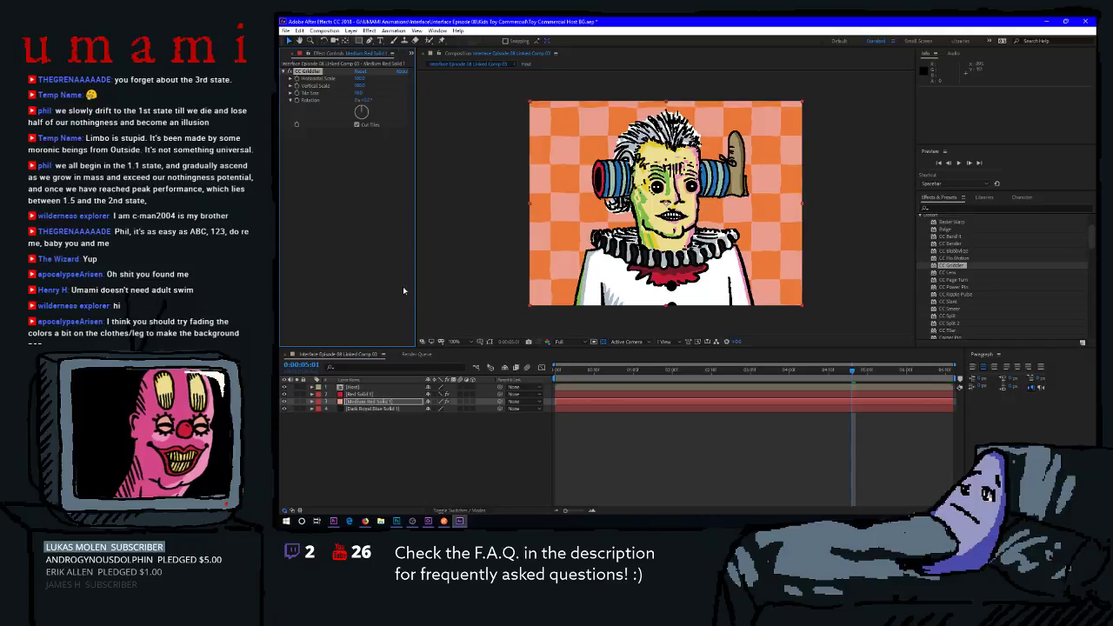
drag(361, 78, 435, 81)
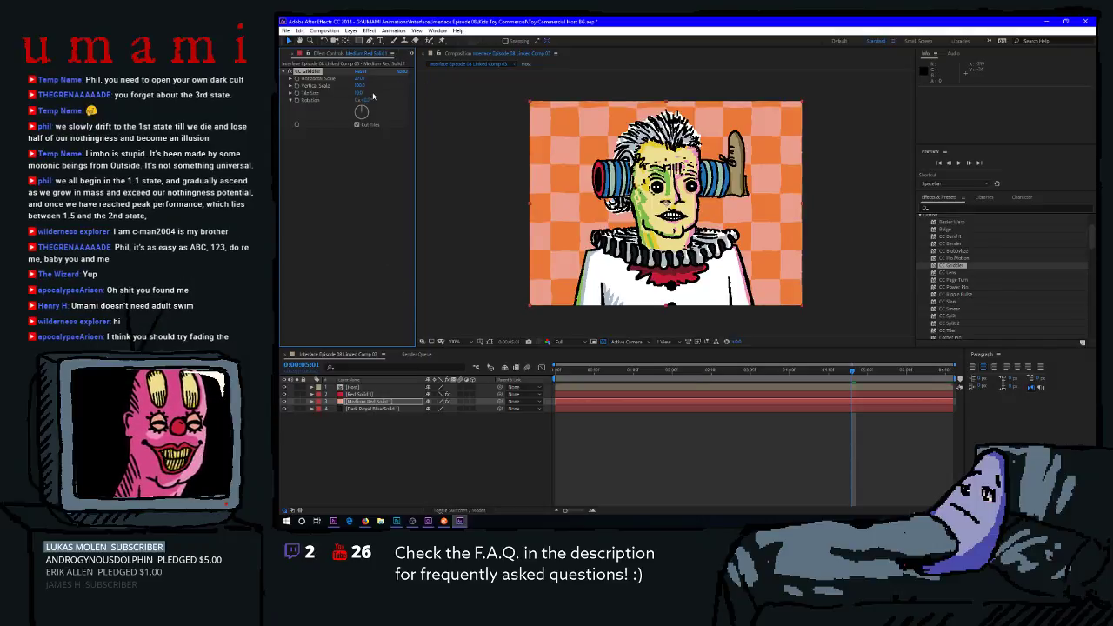
mouse_move(361, 86)
mouse_down()
mouse_move(390, 92)
mouse_move(371, 102)
mouse_up()
Preview the CC Griddler distortion and remove the effect from the salmon solid.
key(space)
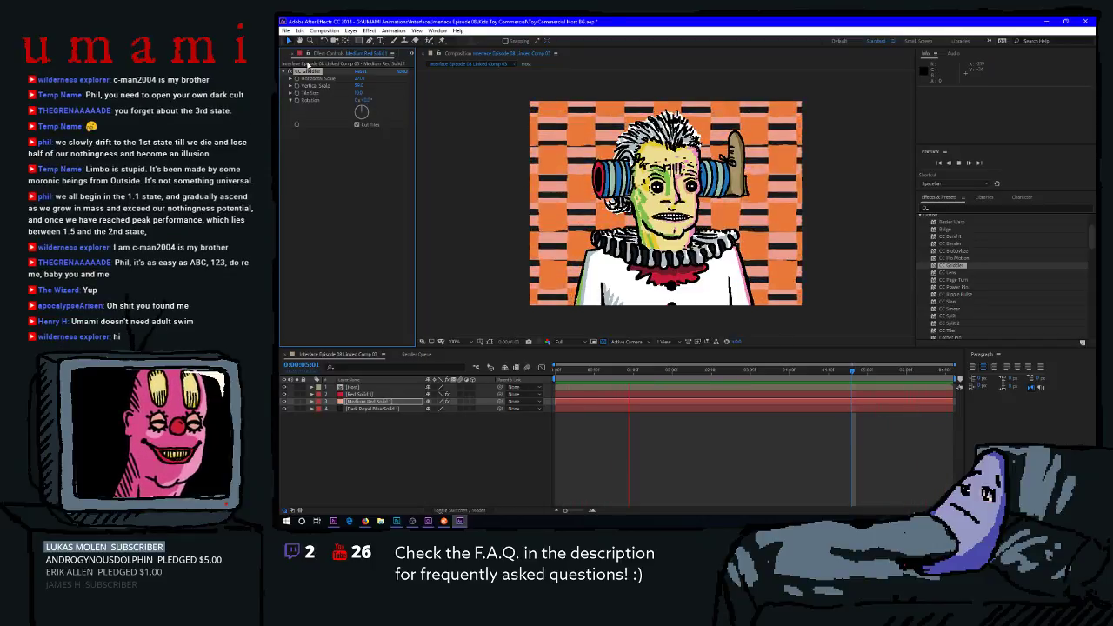
key(space)
key(Delete)
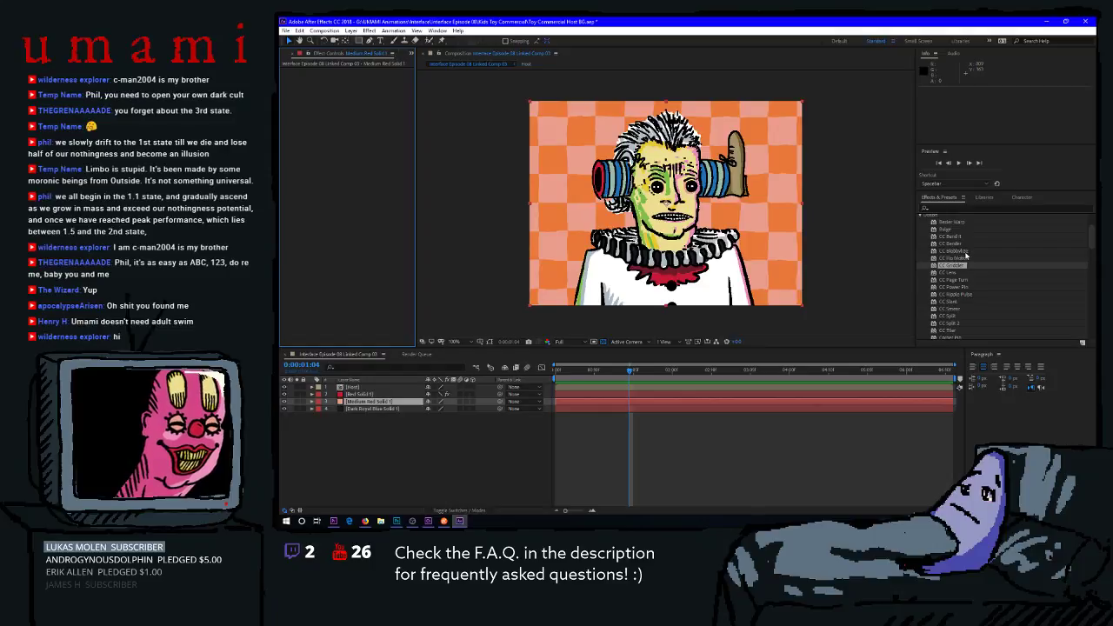
Apply CC Flo Motion to the salmon solid, placing Knot 1 near the frame centre and raising Amount 1.
drag(956, 257, 400, 203)
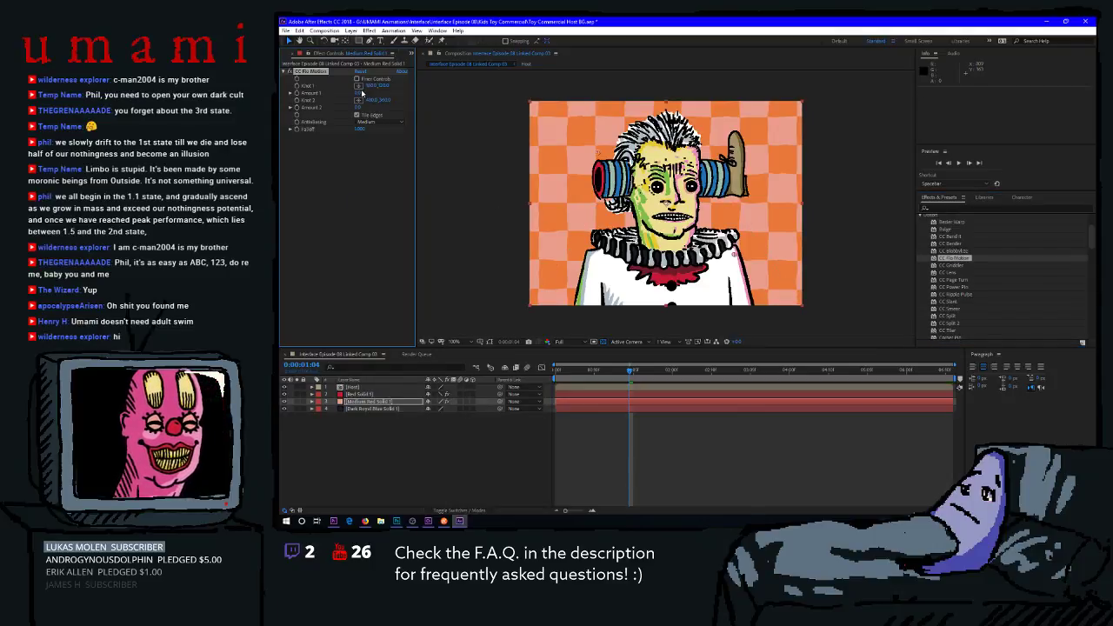
click(358, 87)
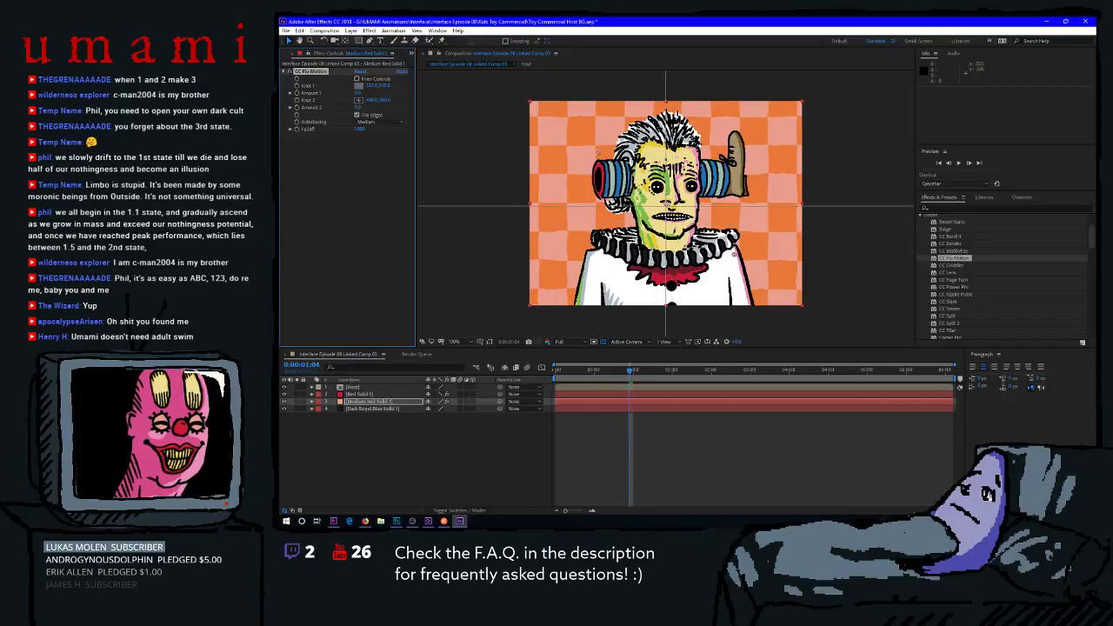
click(666, 211)
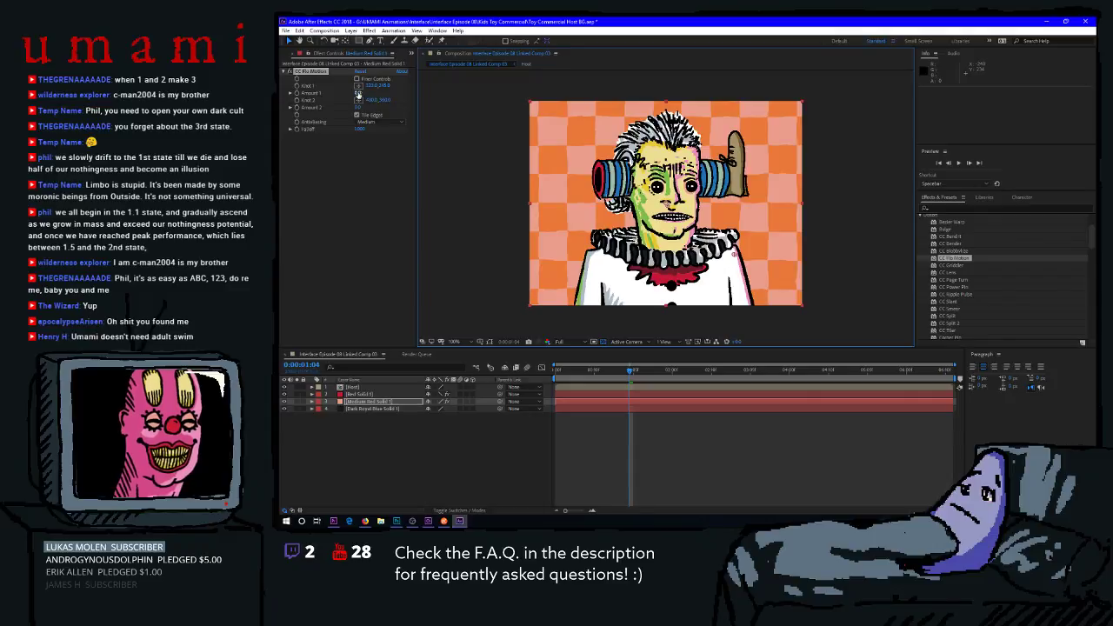
click(391, 99)
drag(430, 101, 454, 102)
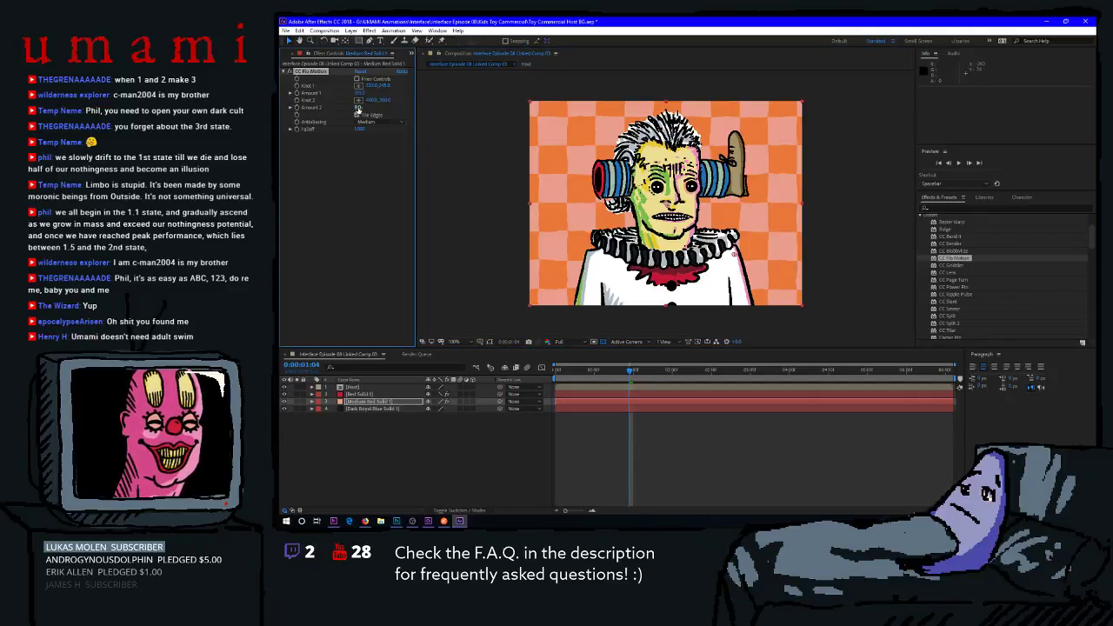
Set CC Flo Motion's antialiasing to Low, preview the animation and raise Amount 1 further.
click(356, 114)
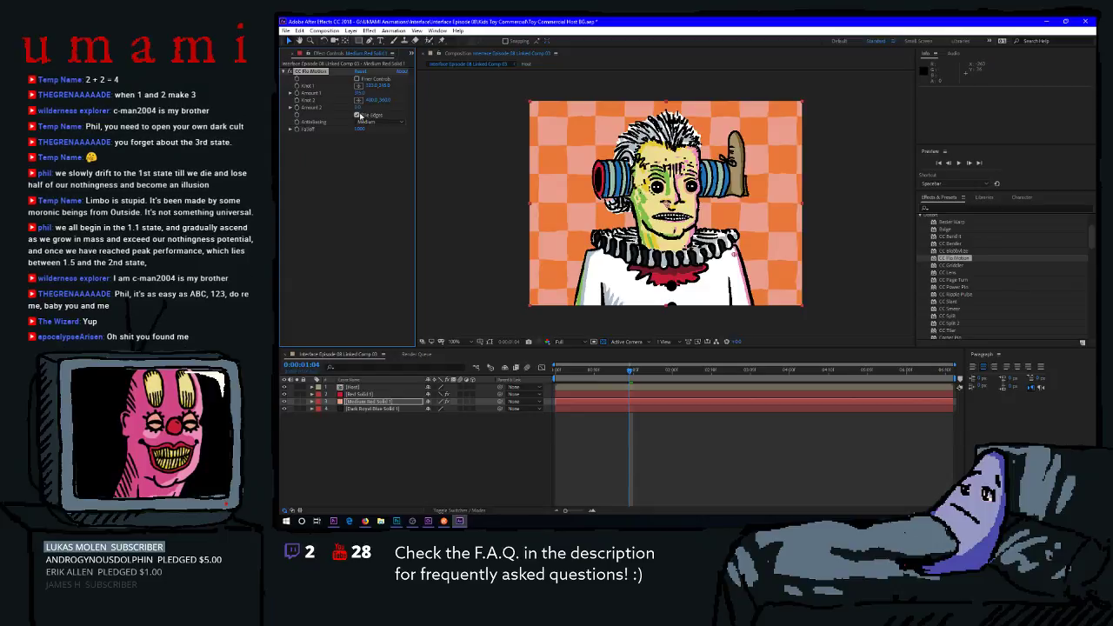
click(380, 122)
click(380, 130)
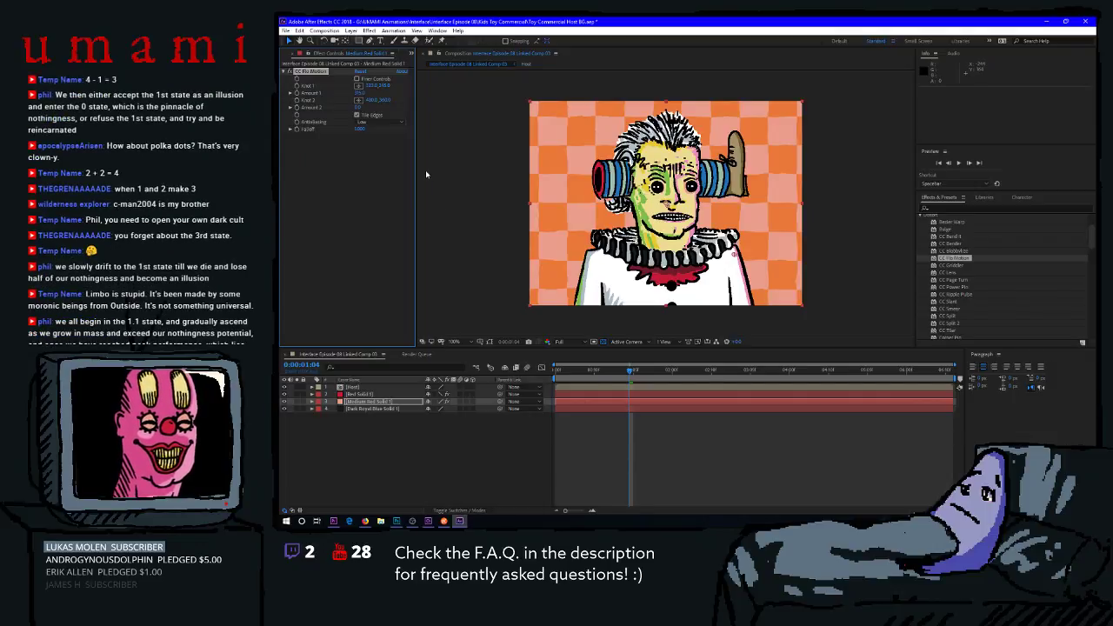
key(space)
key(space)
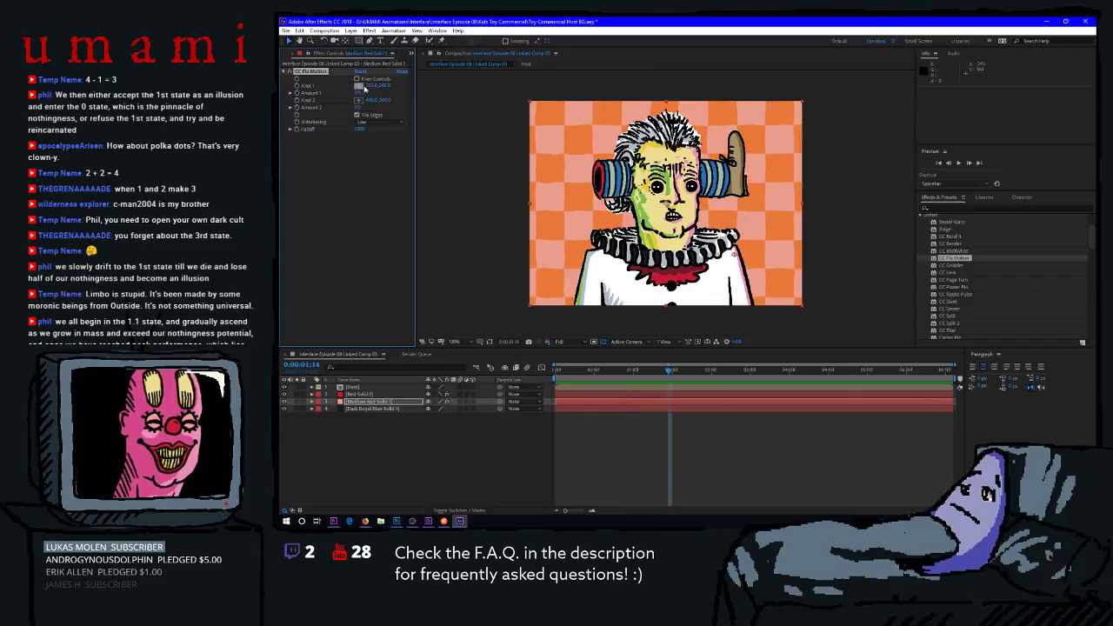
drag(360, 93, 367, 93)
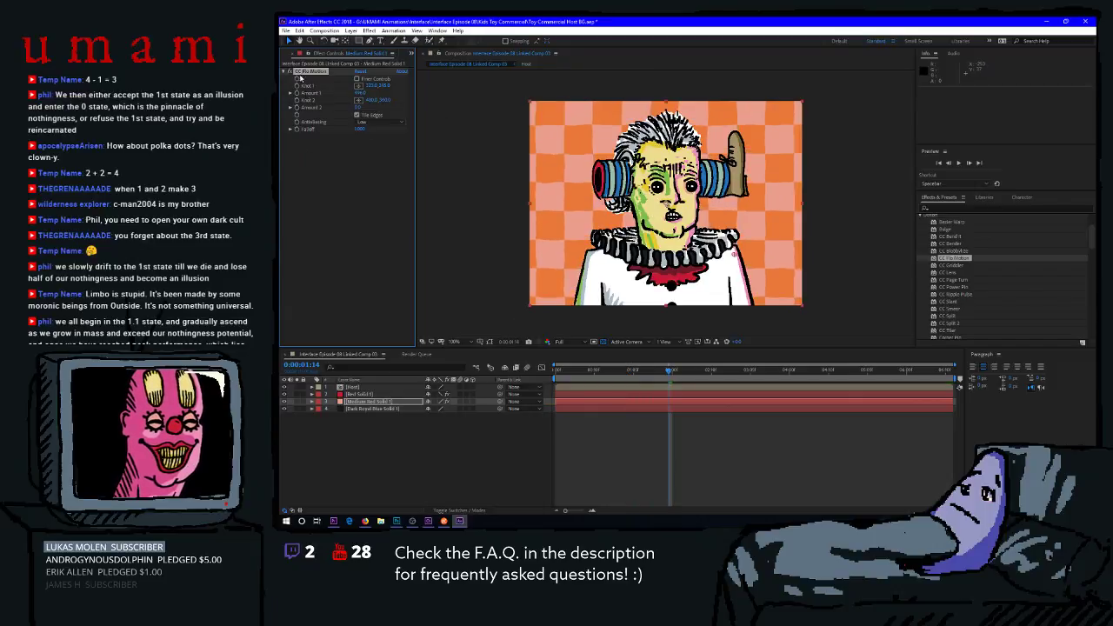
Move the CC Flo Motion effect from the salmon solid to the red checkerboard solid and adjust Amount 1 for wide radiating rays.
click(303, 73)
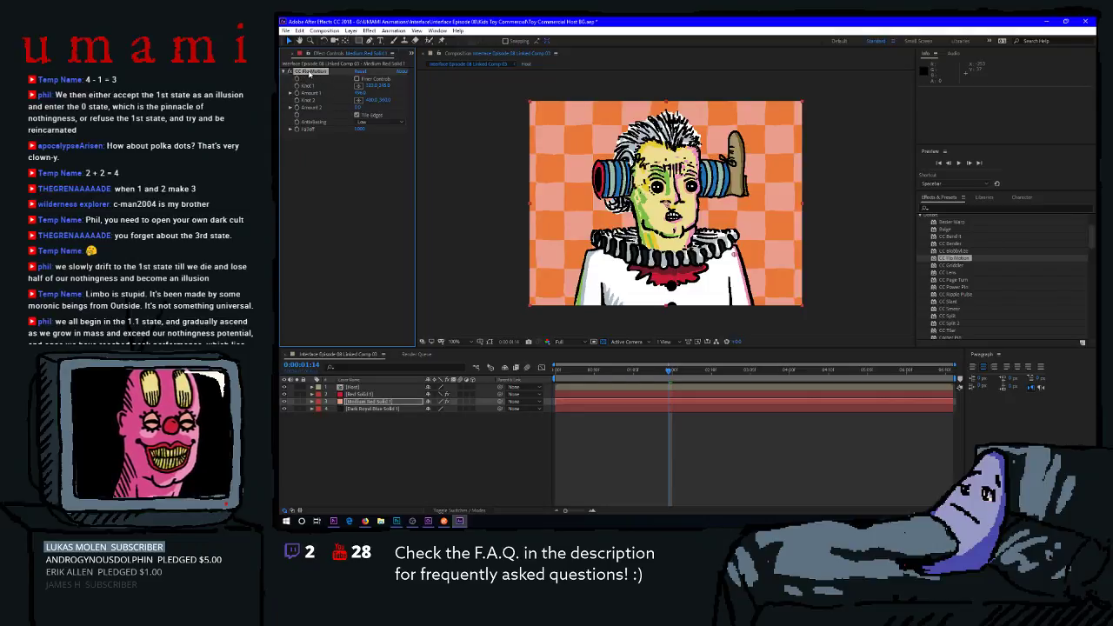
click(358, 403)
click(362, 395)
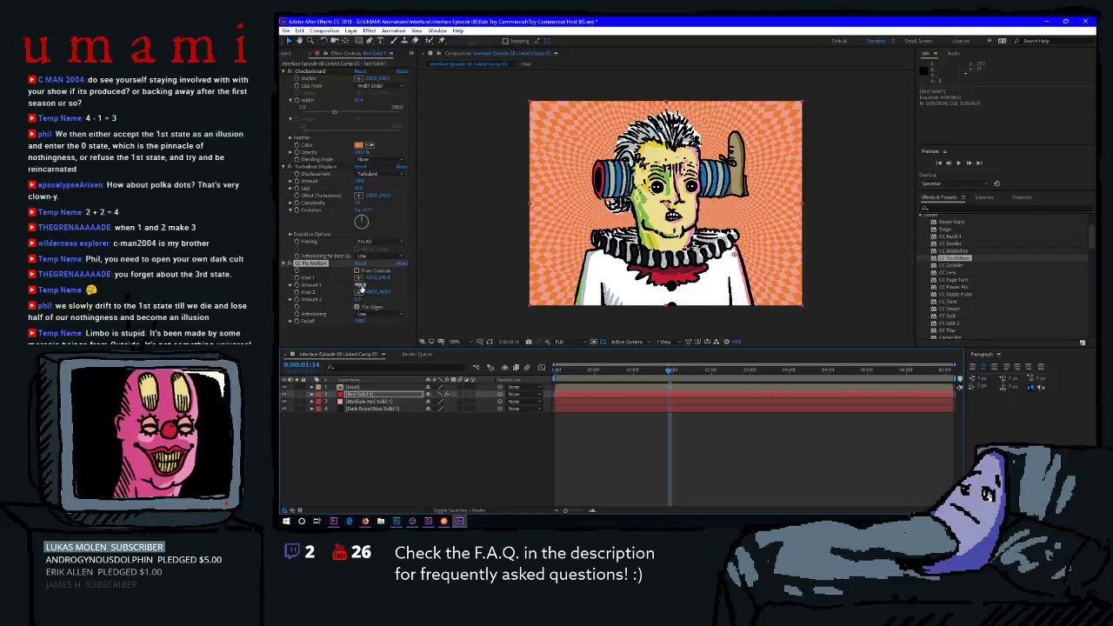
drag(361, 286, 387, 285)
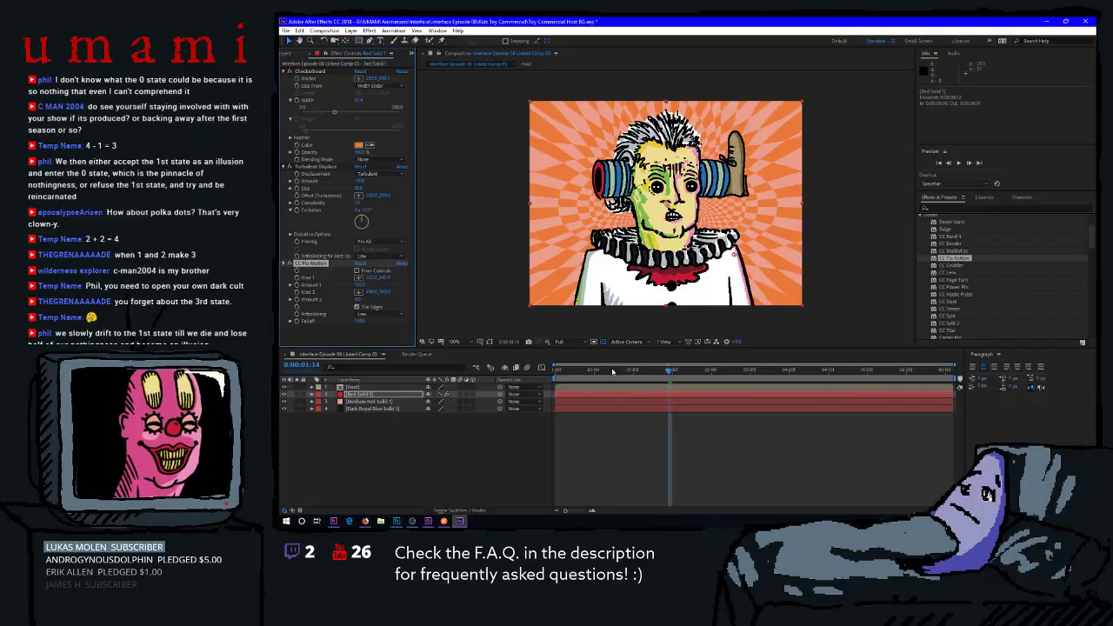
Preview the radiating checkerboard and readjust CC Flo Motion's Amount 1 on the red solid.
key(space)
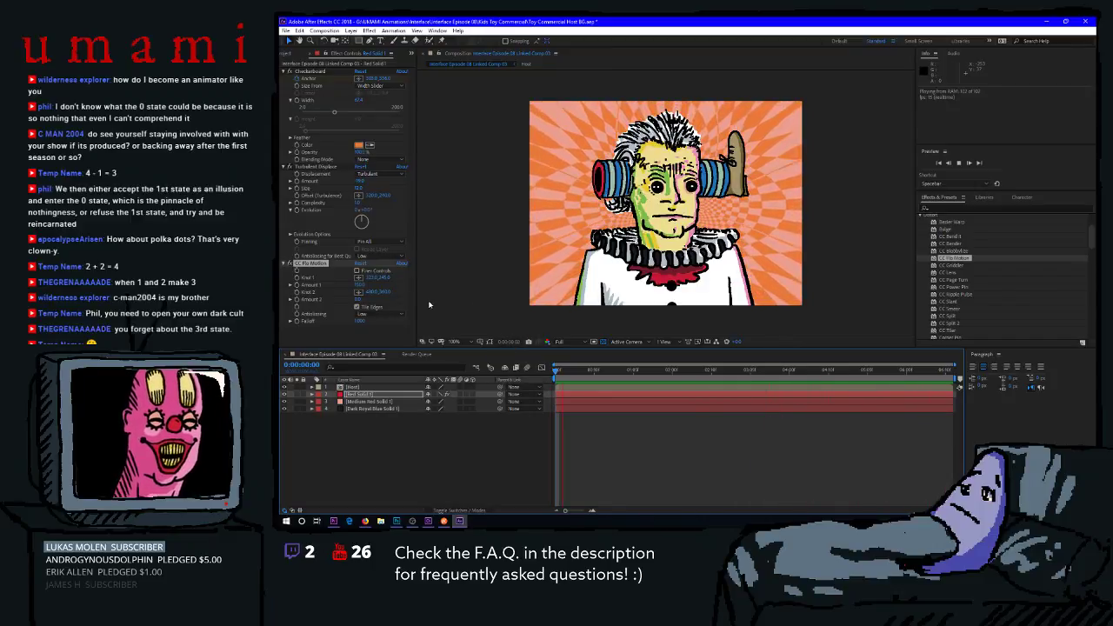
key(space)
drag(369, 288, 469, 289)
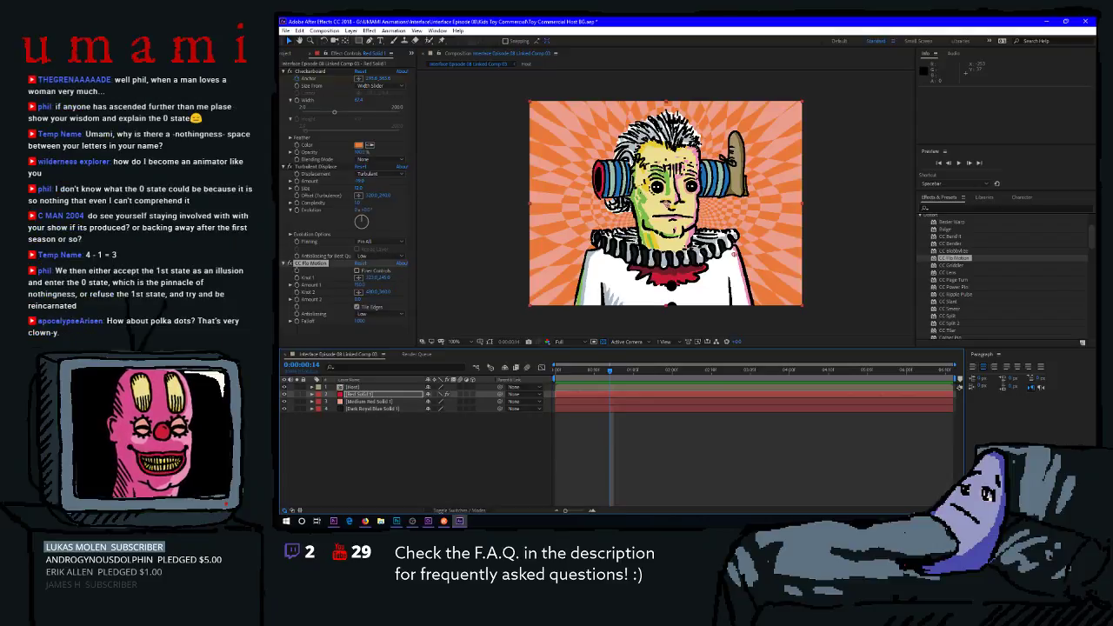
Play the composition from the first frame to check the warped sunburst background behind the host.
key(alt+Tab)
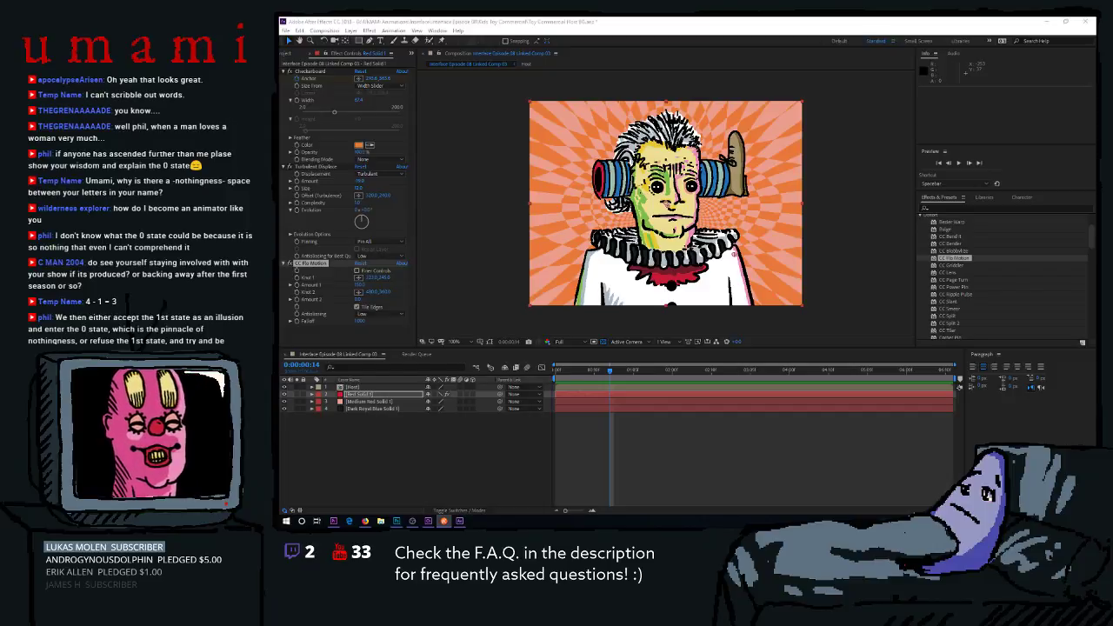
click(544, 371)
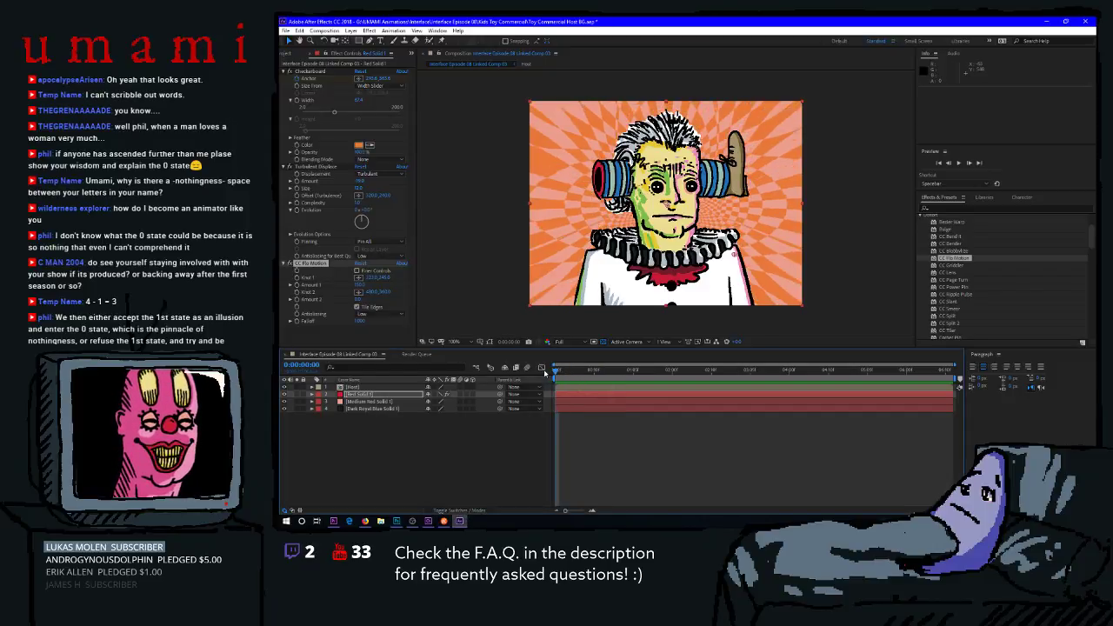
key(space)
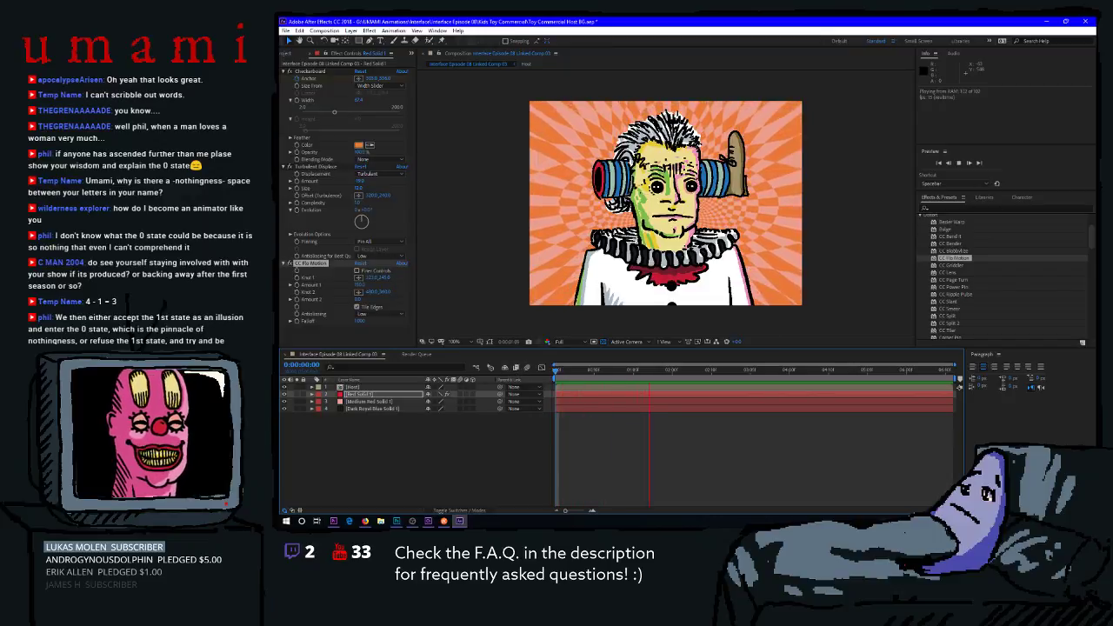
key(space)
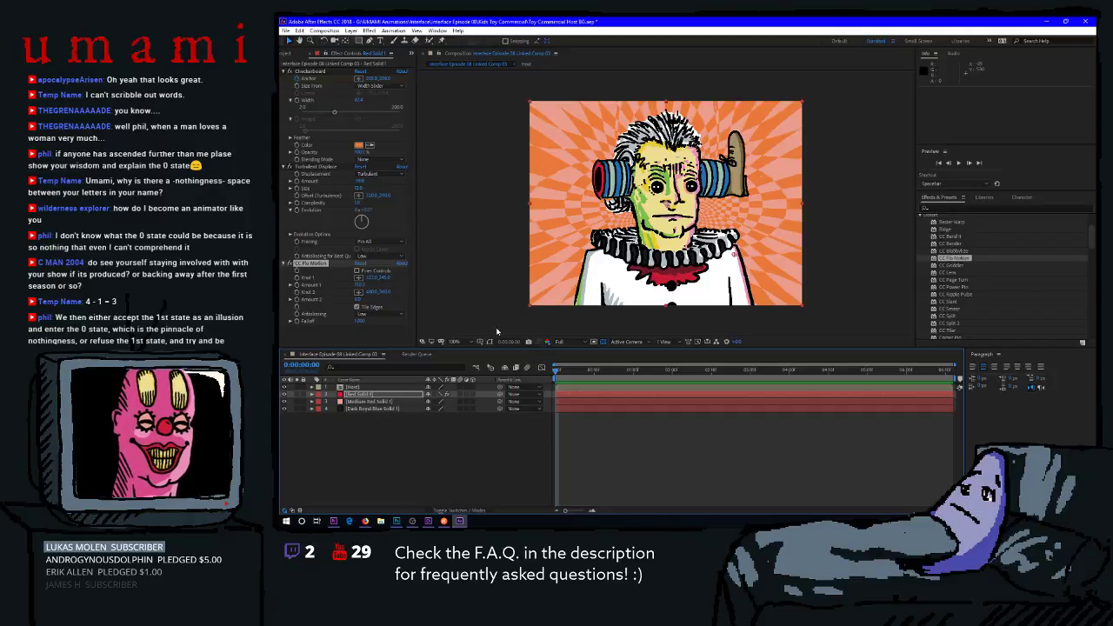
key(space)
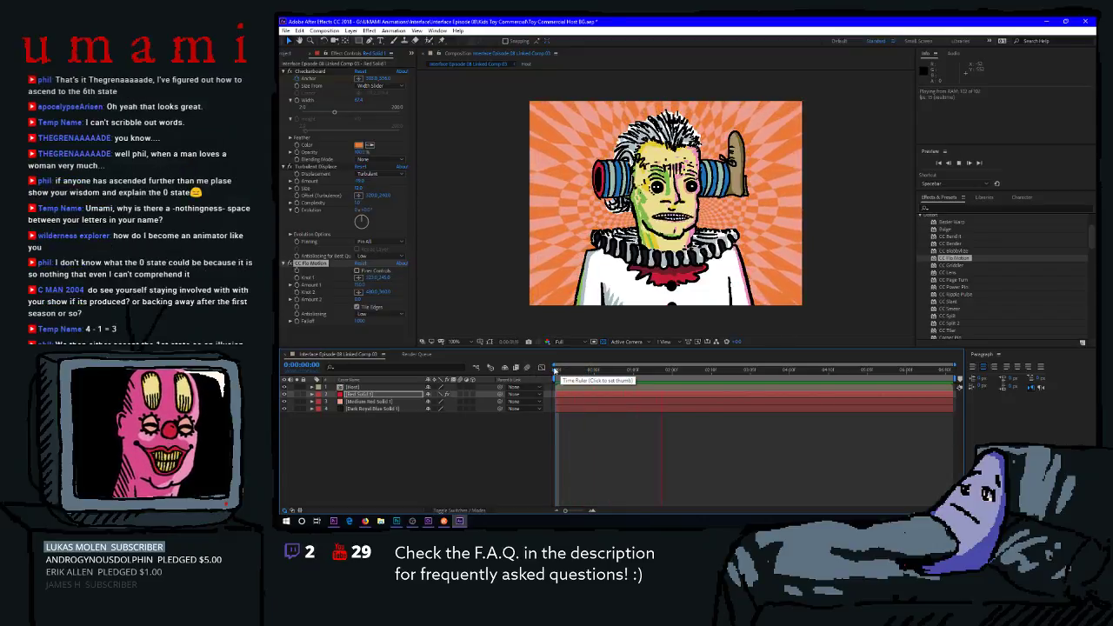
key(space)
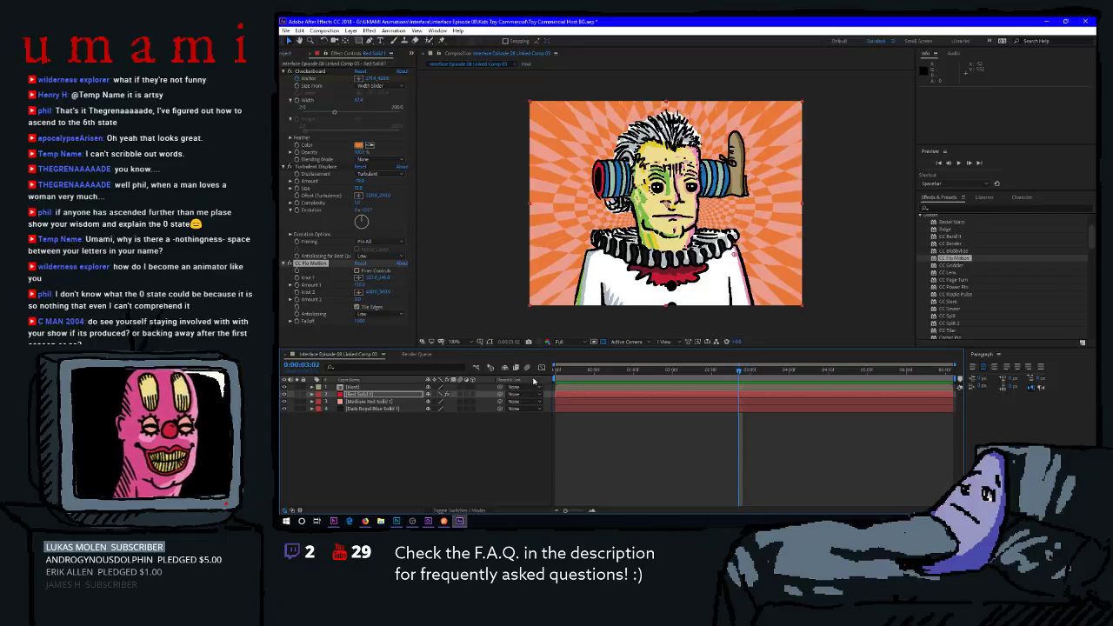
Return to the first frame and toggle CC Flo Motion's Tile Edges off and back on for the red solid.
key(Home)
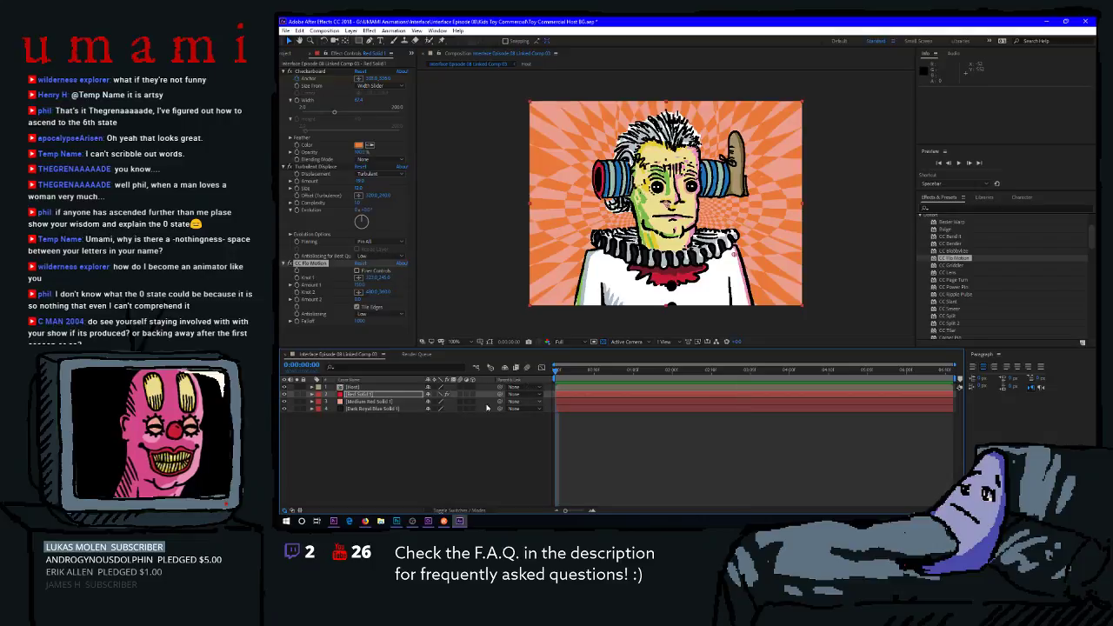
click(347, 396)
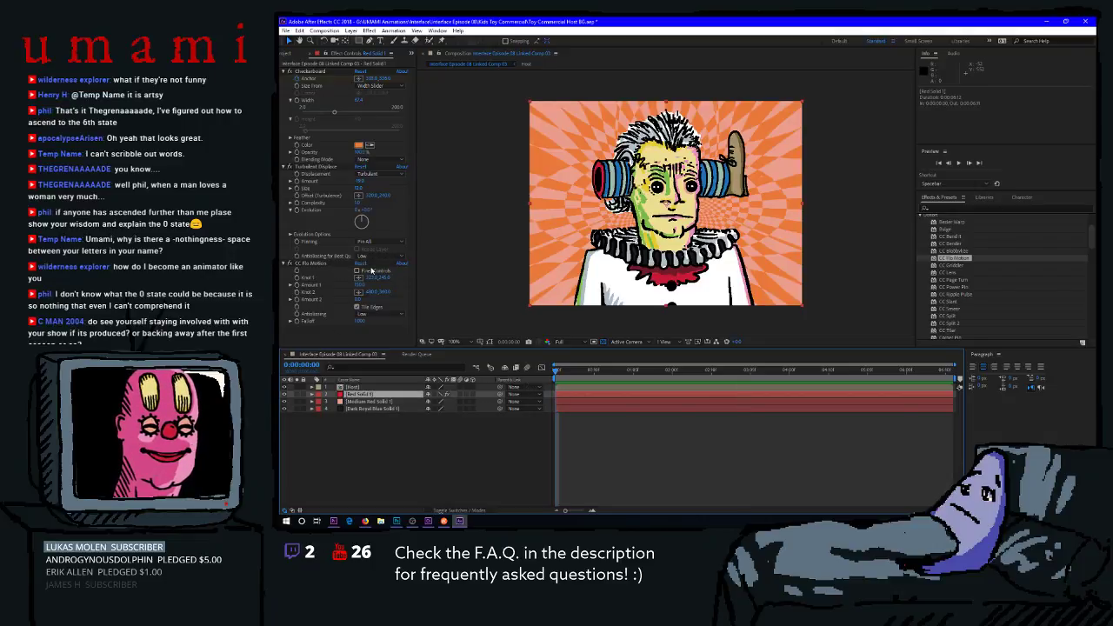
click(355, 308)
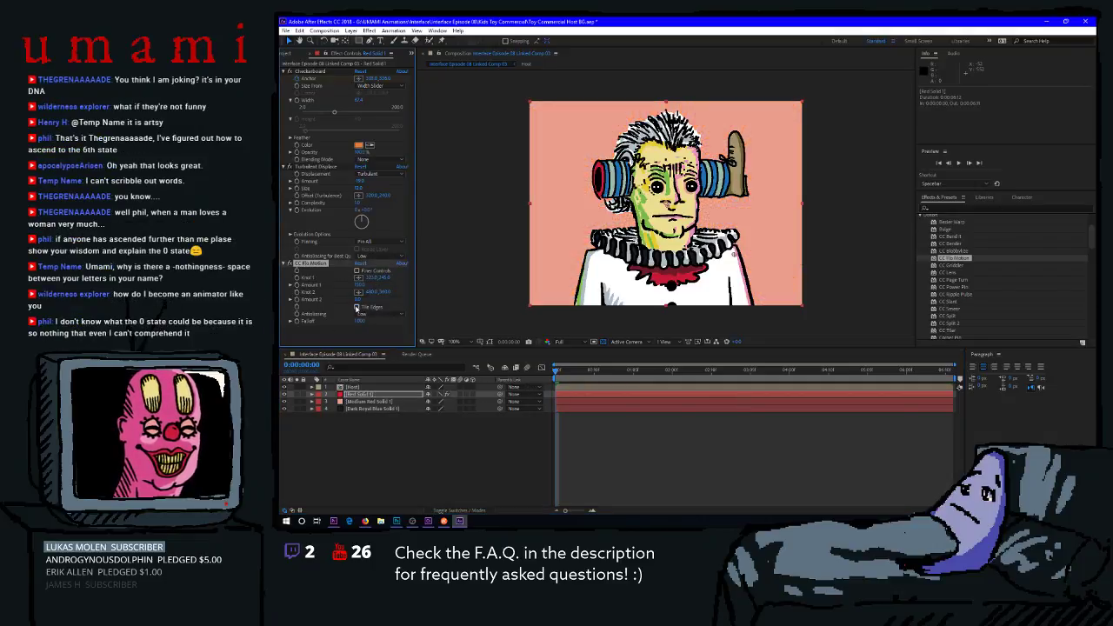
click(356, 308)
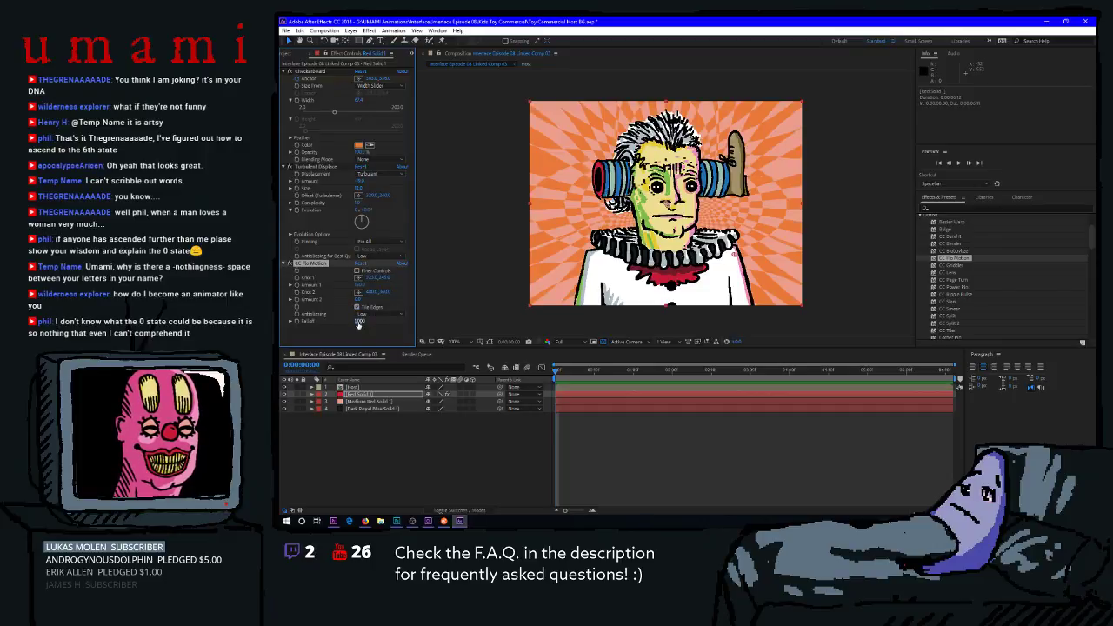
Inspect the edges of the warped checkerboard up close beside the host, and recentre the full composition.
key(period)
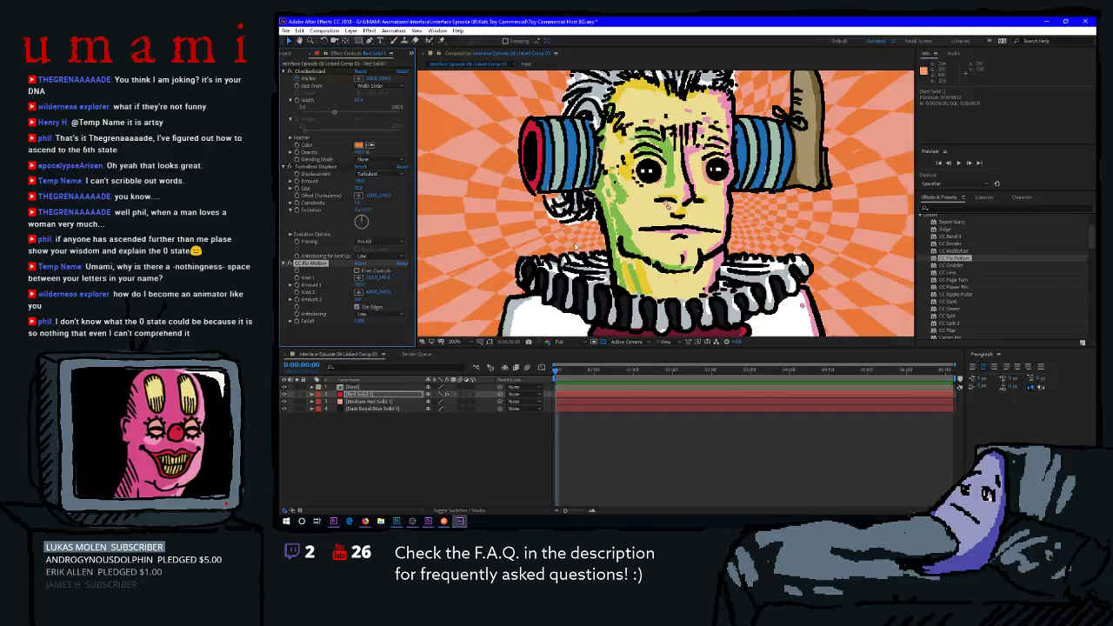
scroll(546, 241, up, 4)
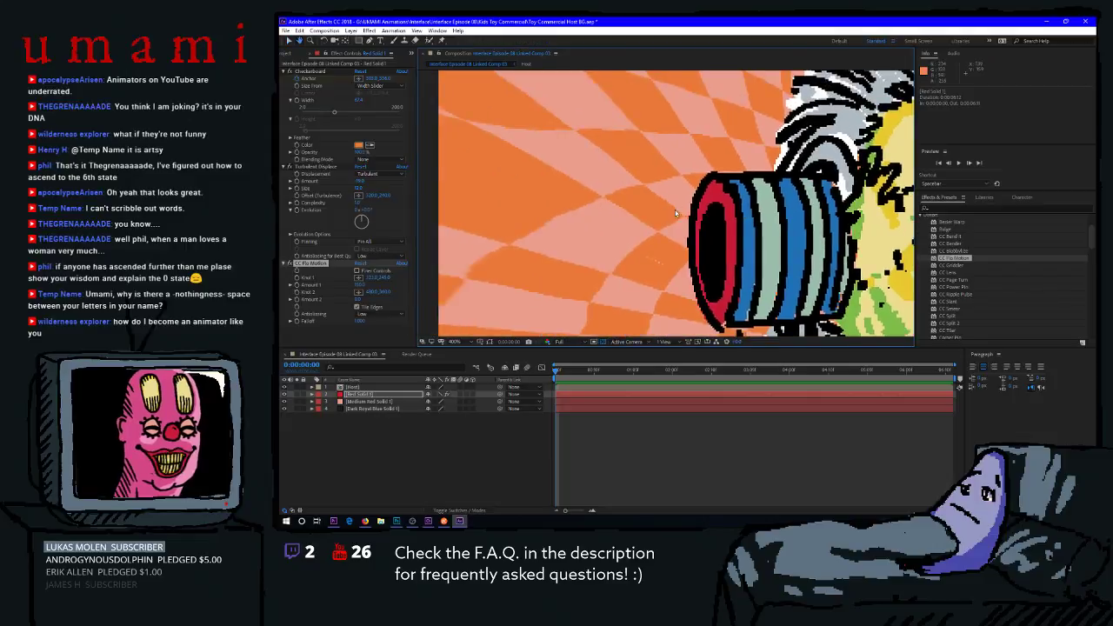
scroll(524, 235, down, 4)
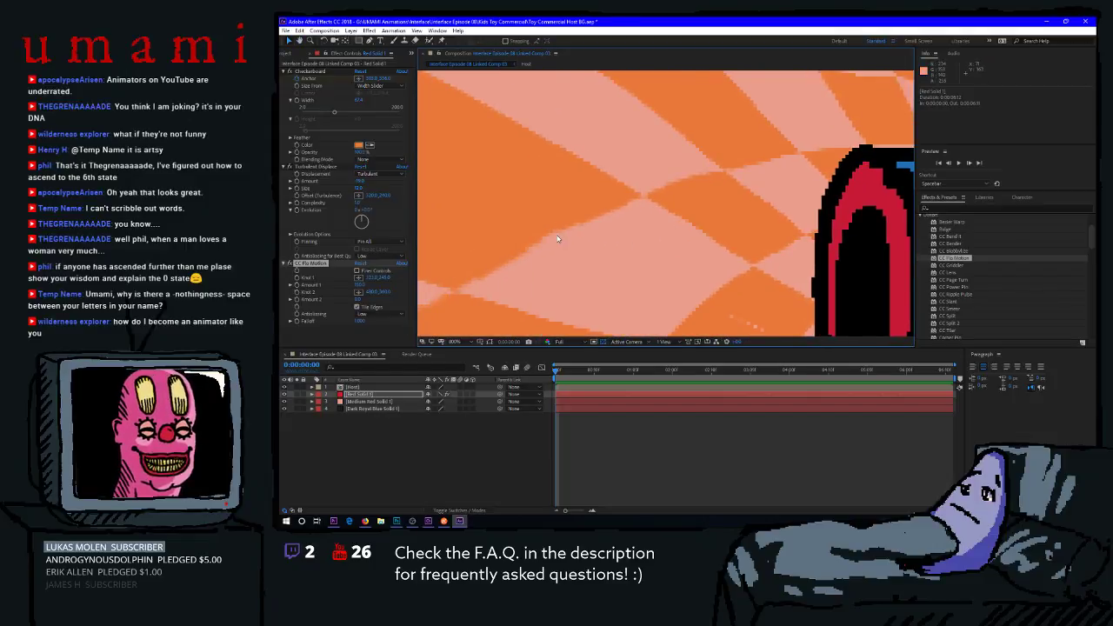
scroll(559, 240, down, 3)
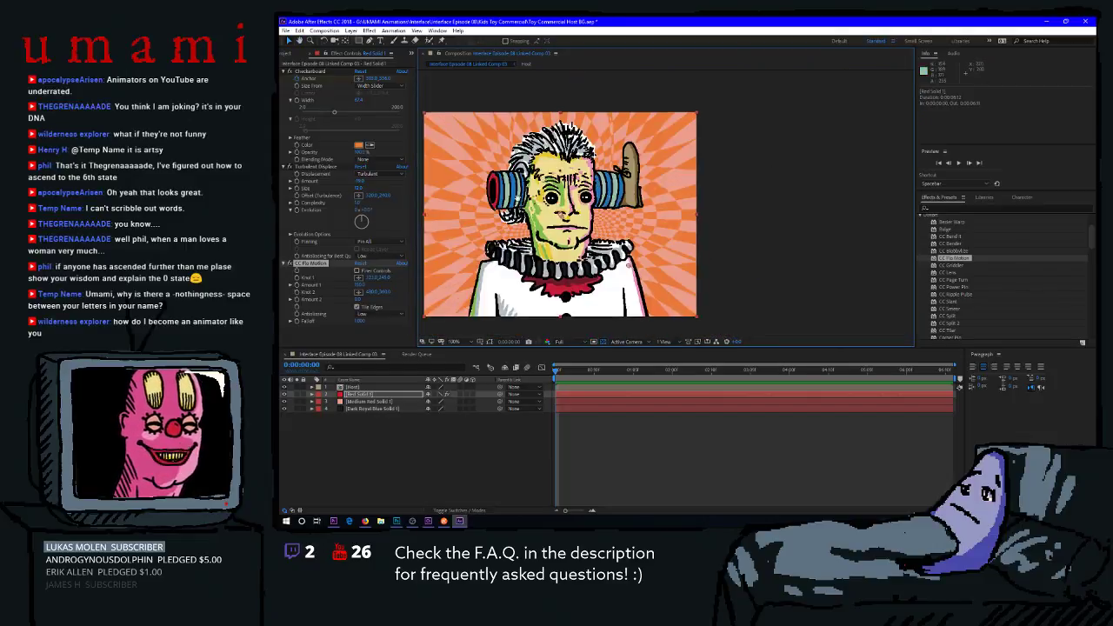
drag(628, 210, 608, 193)
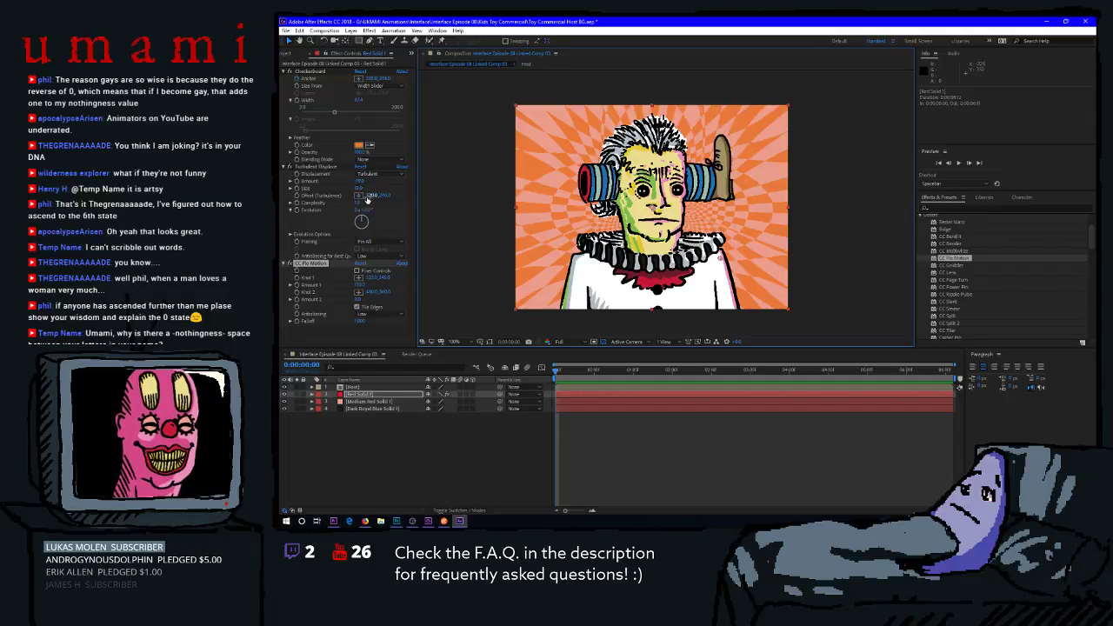
Increase CC Flo Motion's Amount 1 on the red solid and preview the warped checkerboard behind the host.
drag(362, 211, 425, 285)
key(space)
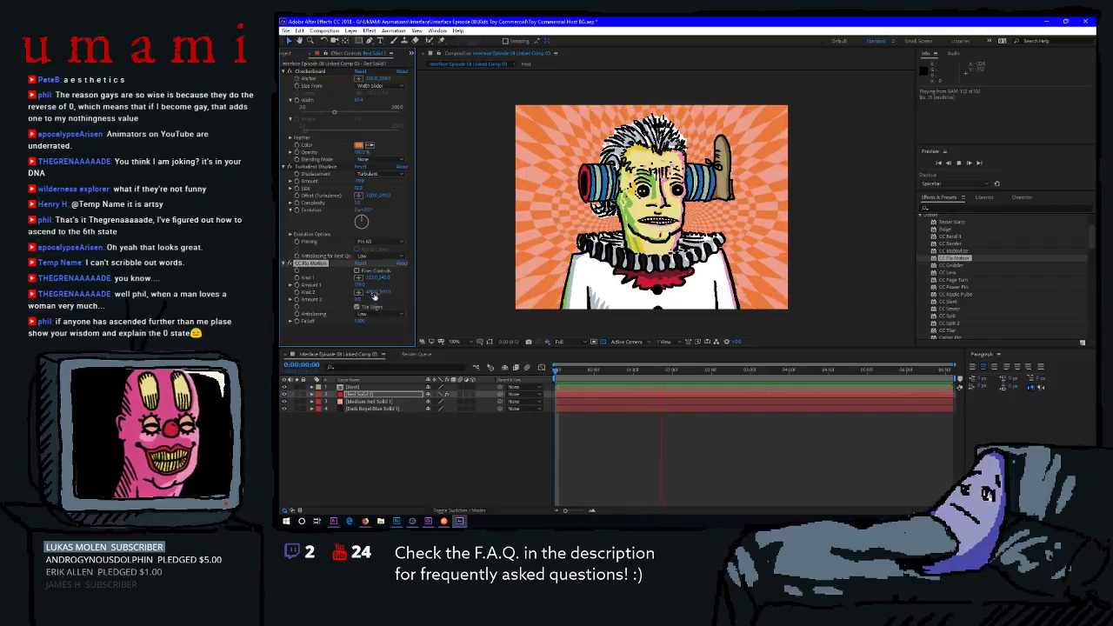
key(space)
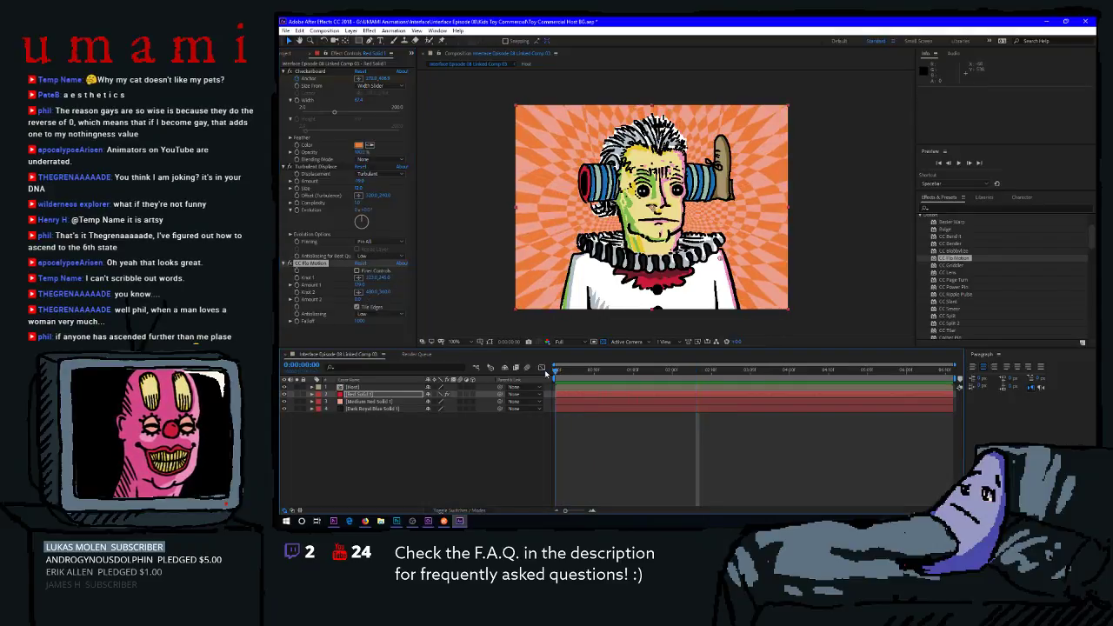
key(Home)
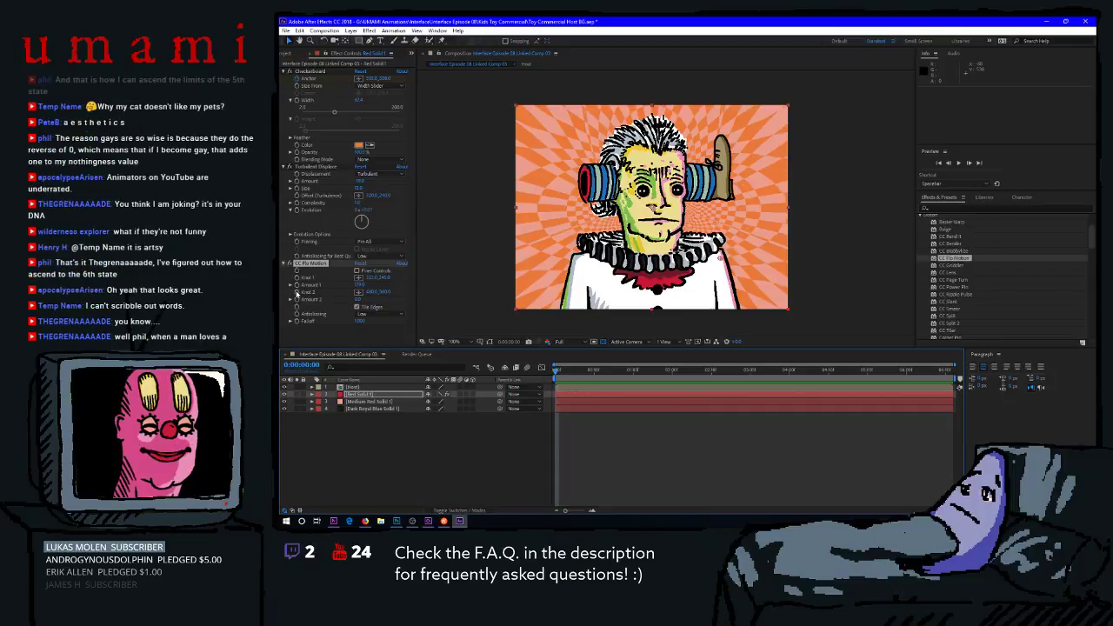
Try a negative Amount 2 in CC Flo Motion and undo the change.
click(356, 306)
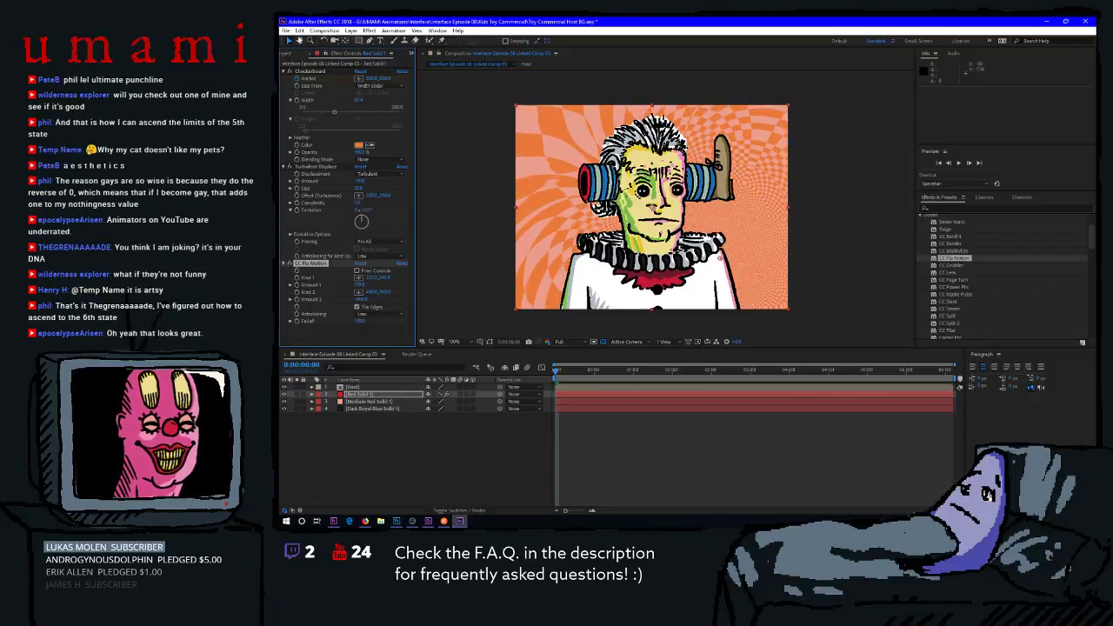
click(299, 31)
click(304, 40)
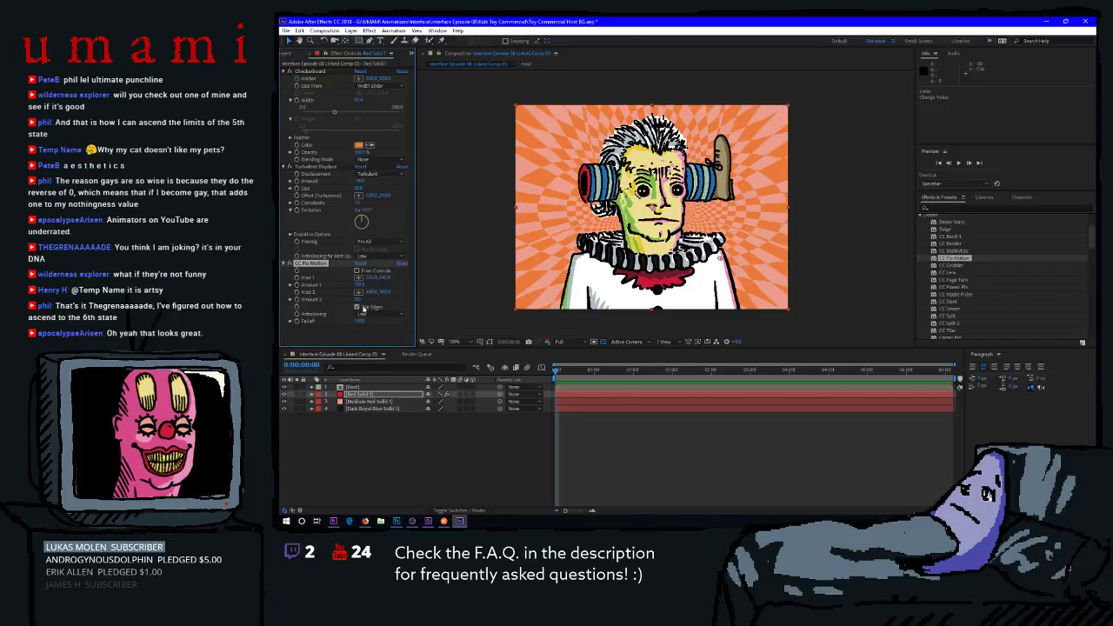
Lower CC Flo Motion's Falloff to its minimum and raise it just past mid-range, previewing the rays after each change.
click(292, 321)
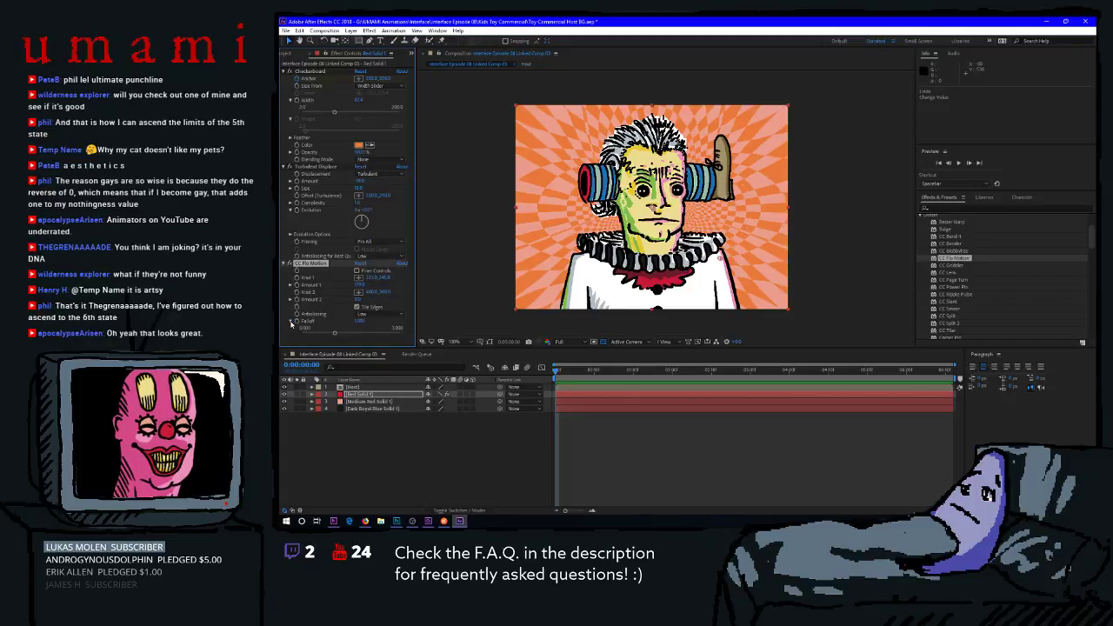
click(338, 336)
drag(338, 336, 291, 339)
key(space)
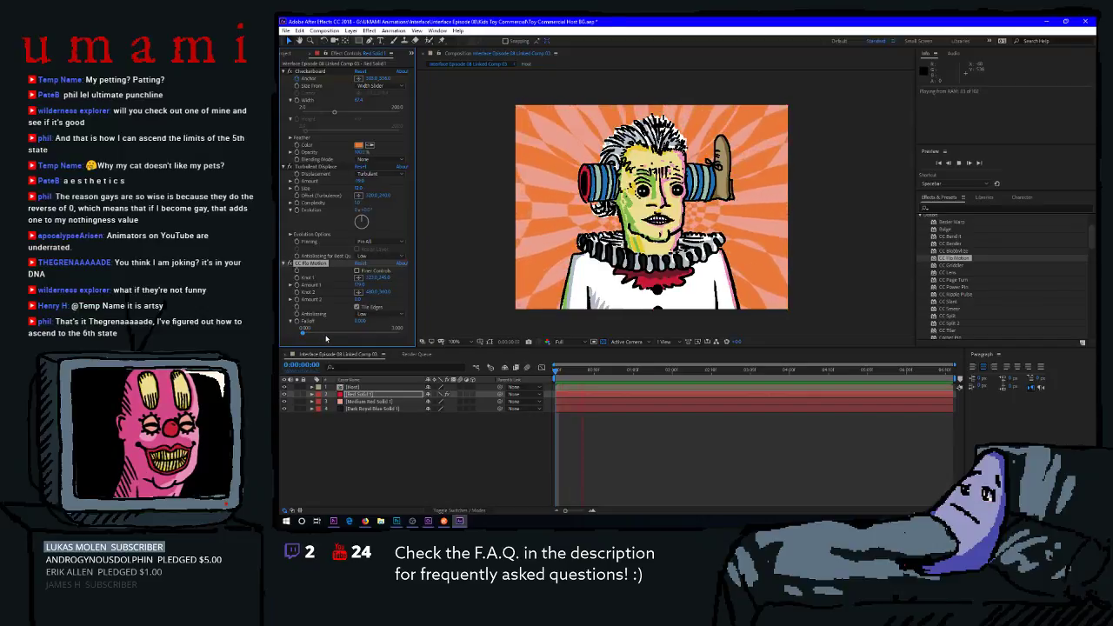
click(319, 332)
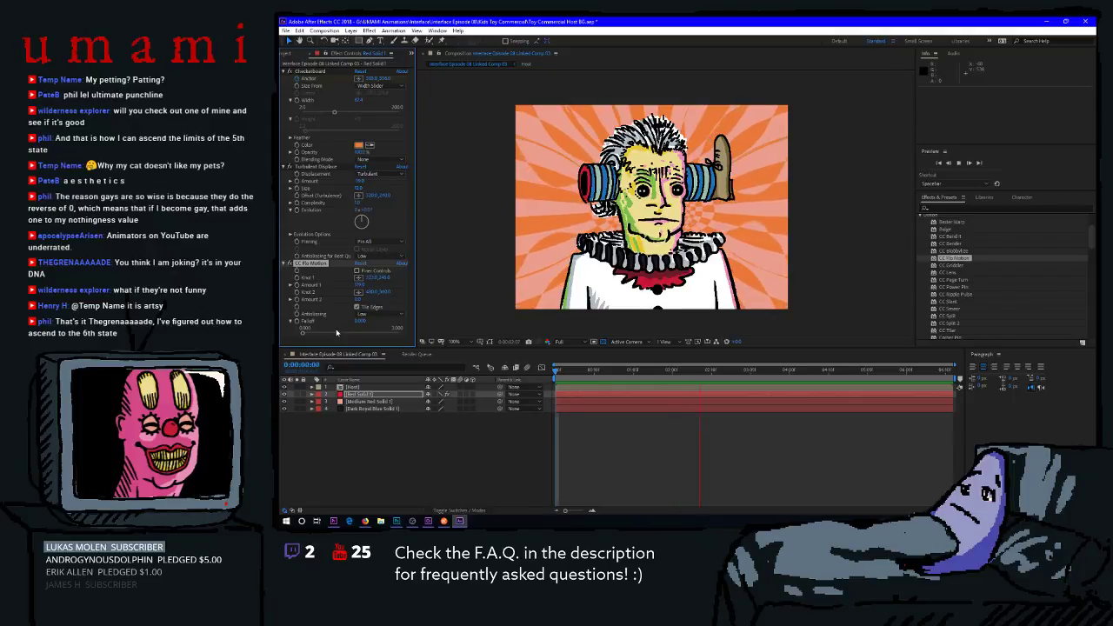
drag(319, 331, 354, 342)
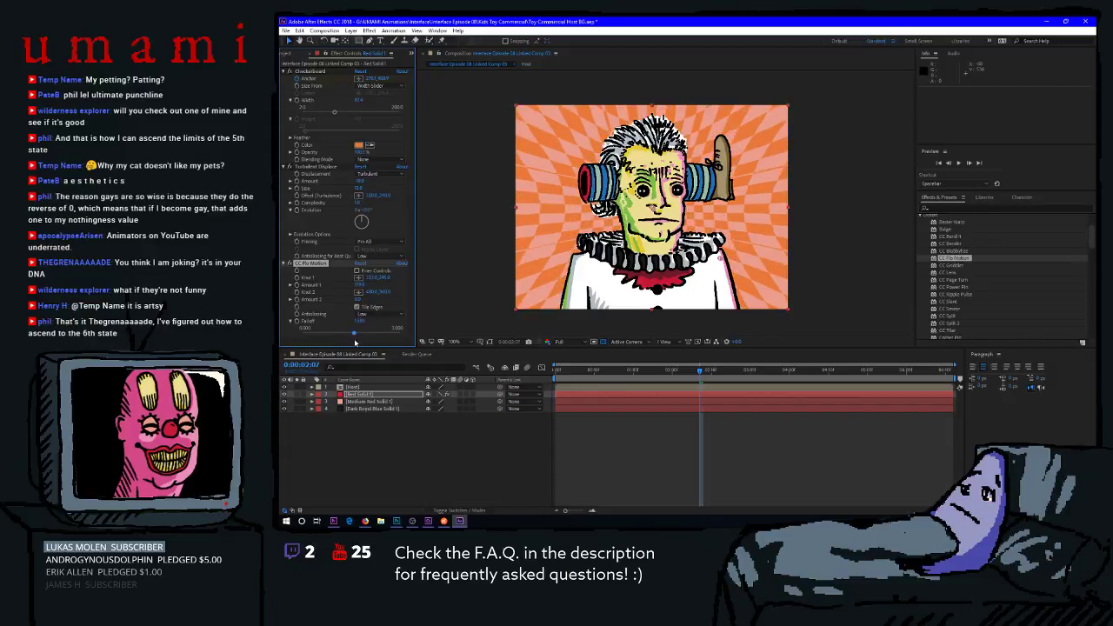
key(space)
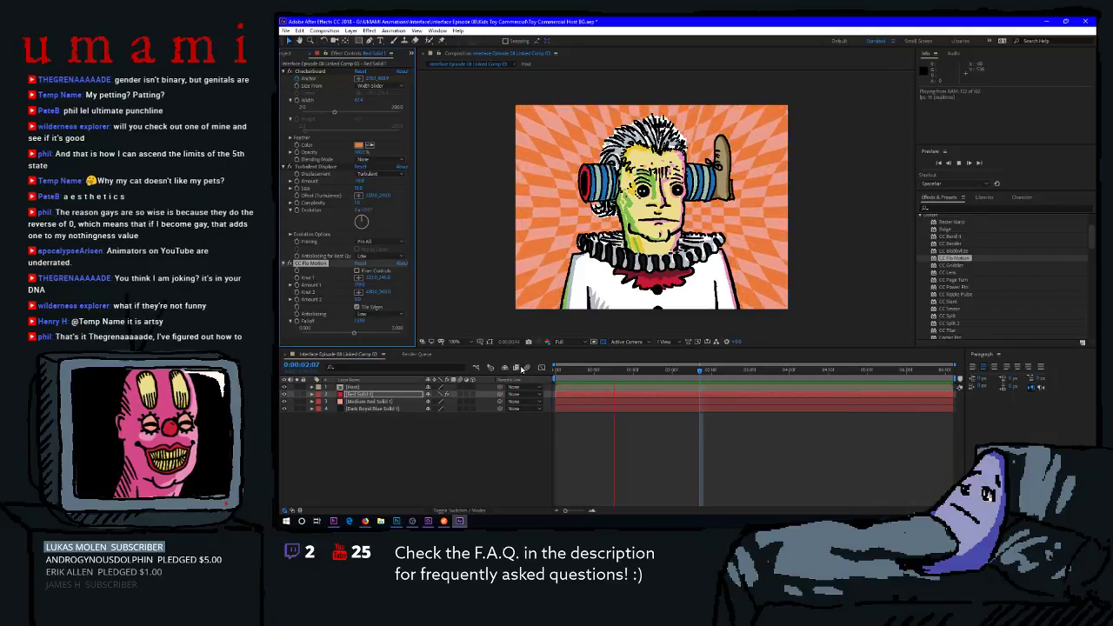
key(space)
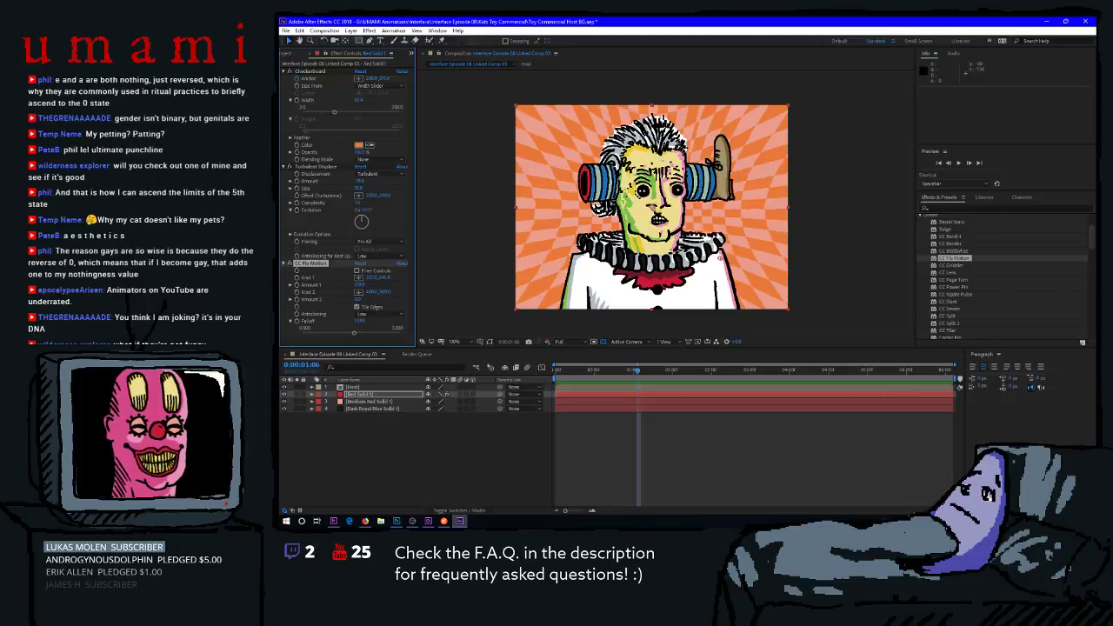
Scrub through the composition to check the moving rays behind the host.
key(alt+Tab)
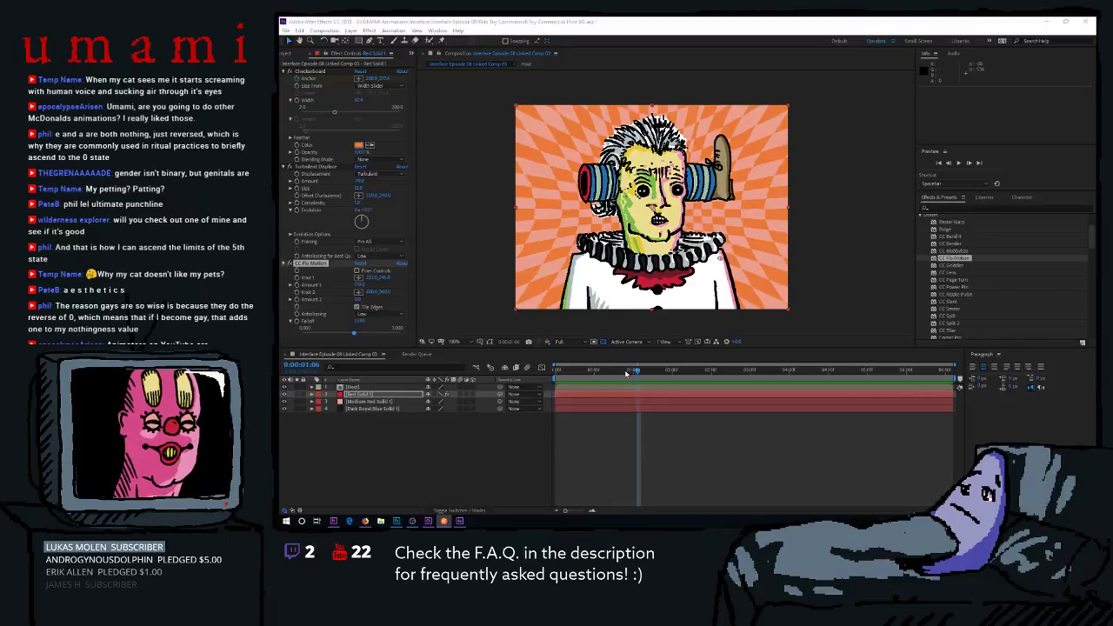
drag(628, 373, 564, 381)
key(space)
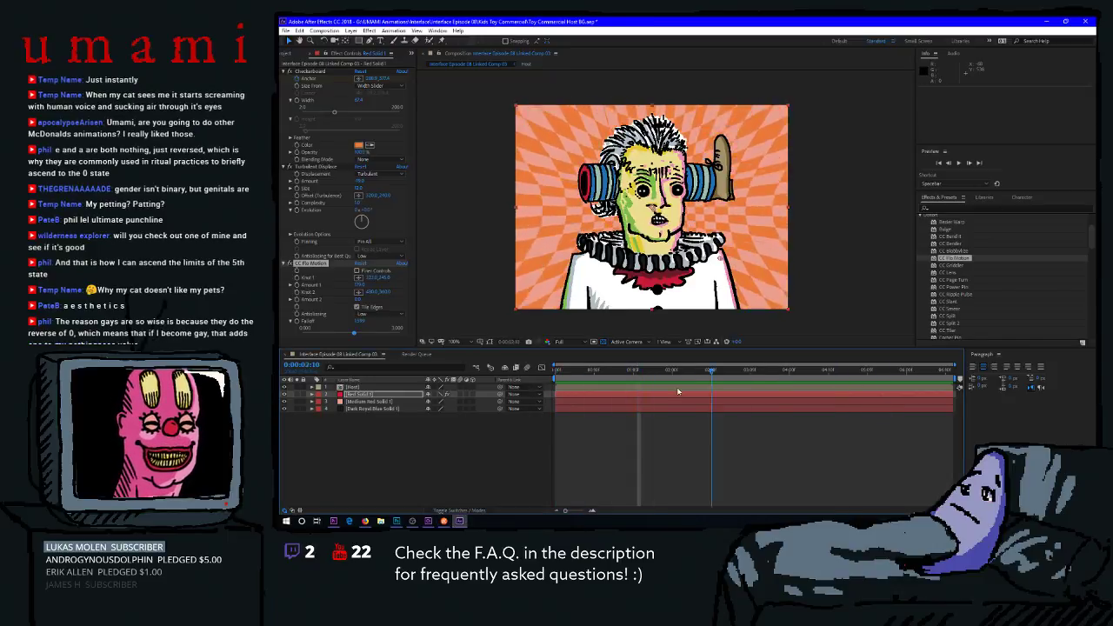
Pre-compose the red, medium red and dark royal blue solids into a new composition named BG.
shift+click(360, 409)
right_click(360, 408)
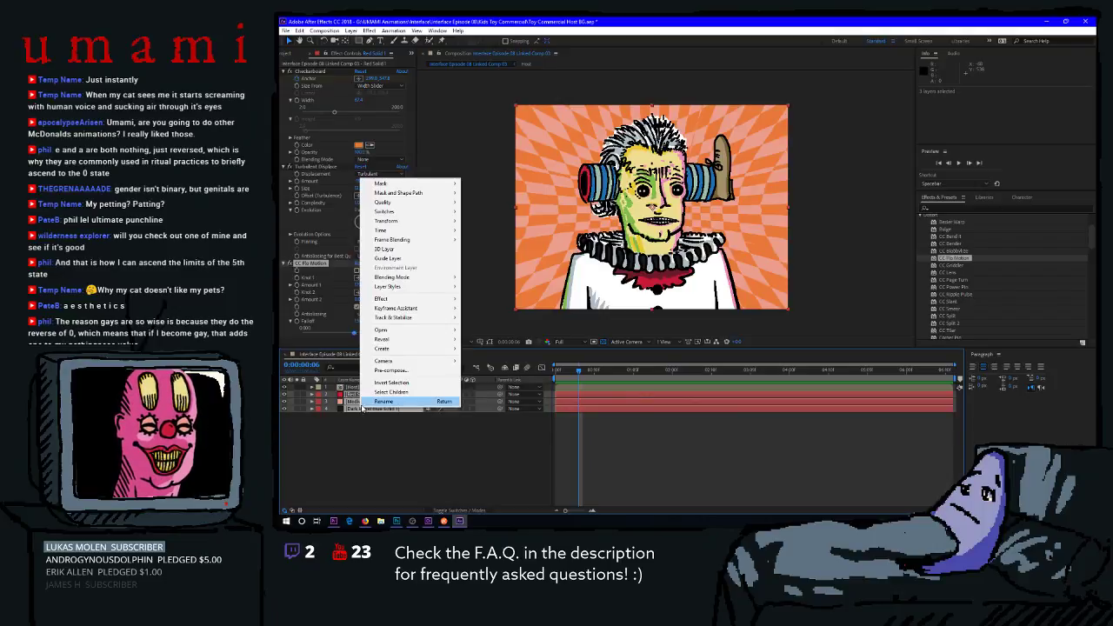
click(400, 371)
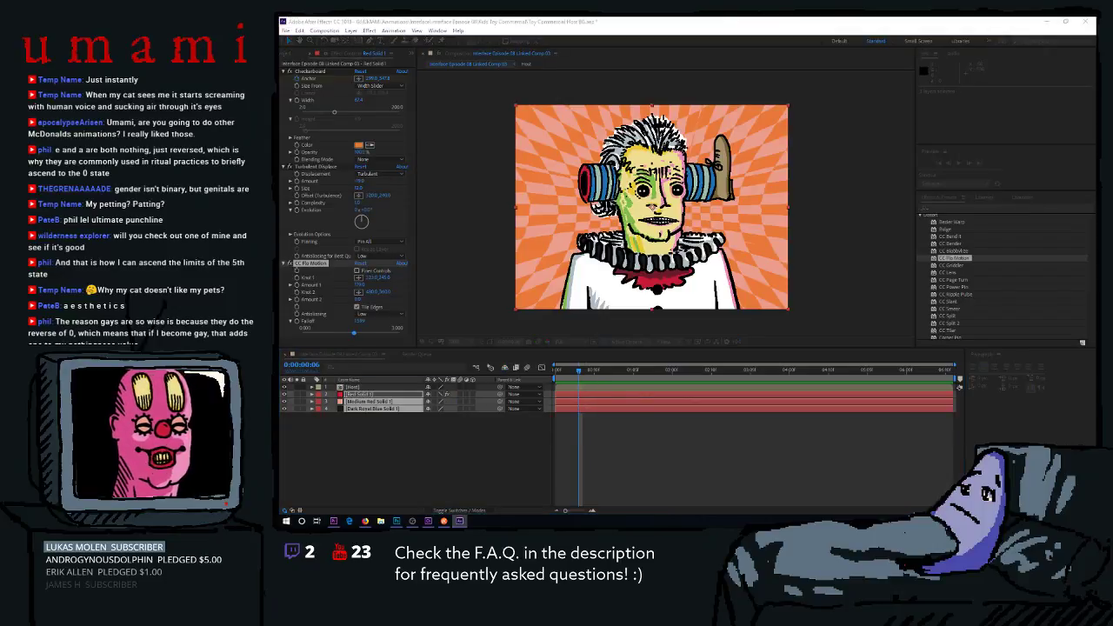
drag(337, 141, 329, 173)
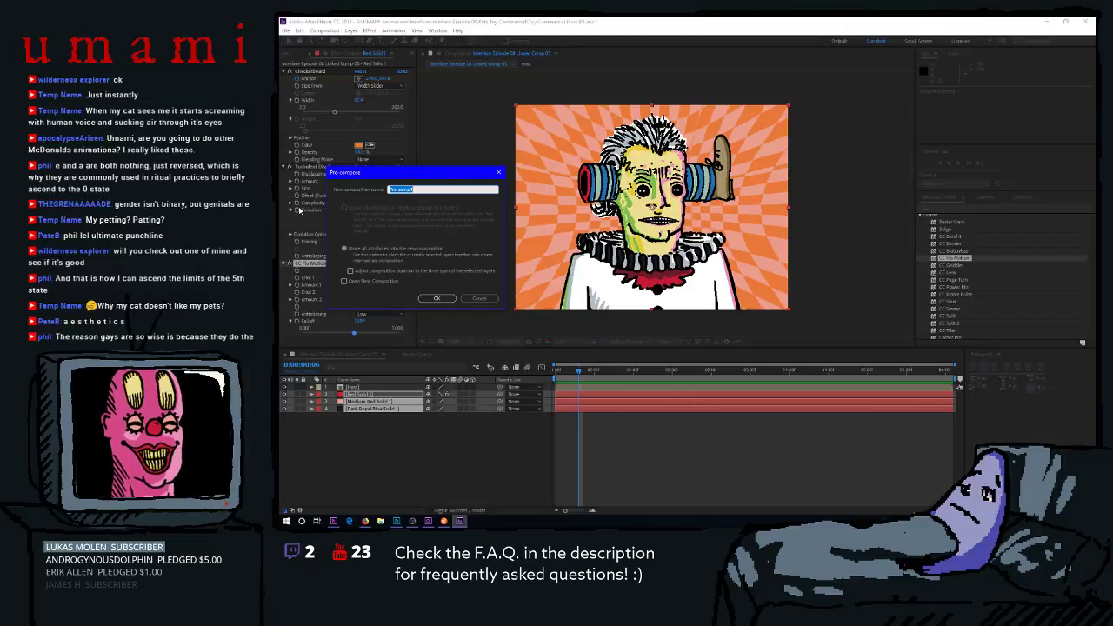
text(BG)
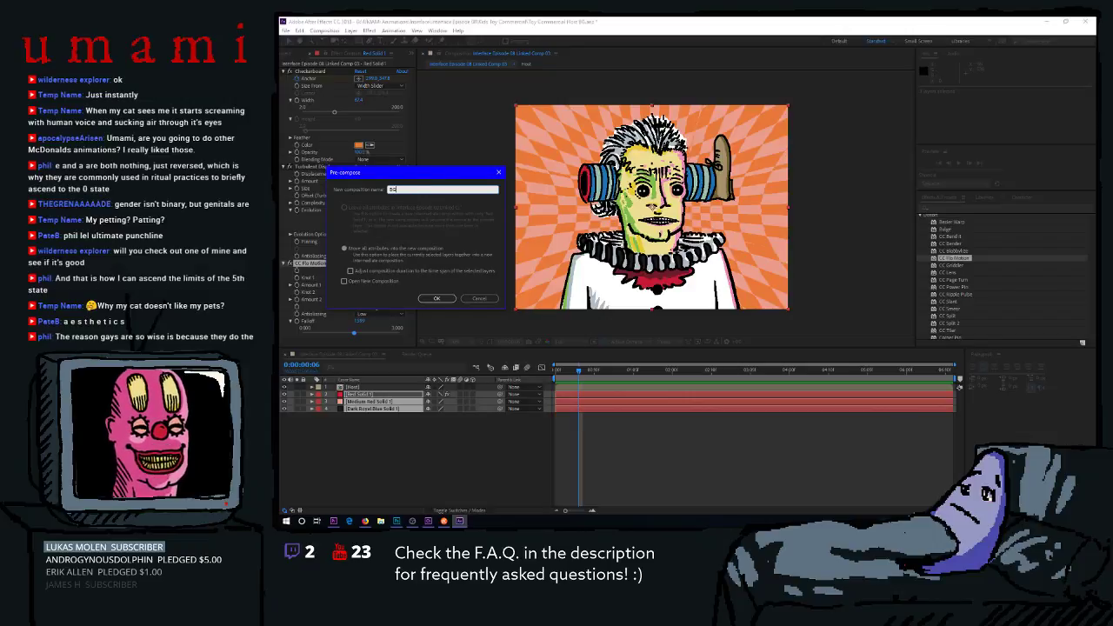
key(Return)
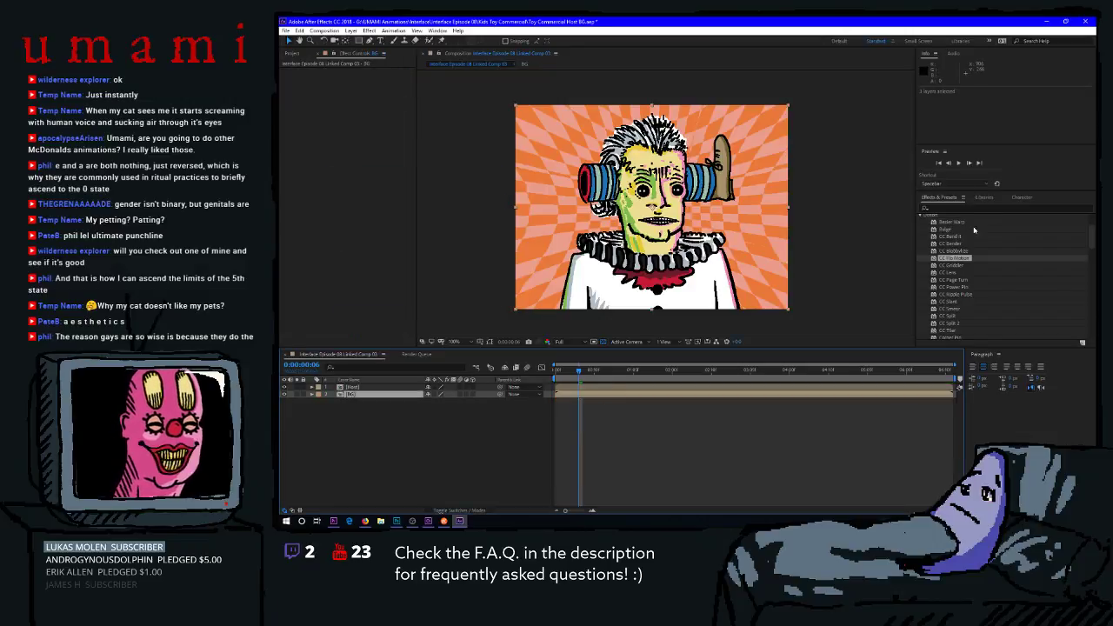
Search the effects for "thres" and apply CC Threshold to the BG layer.
click(965, 210)
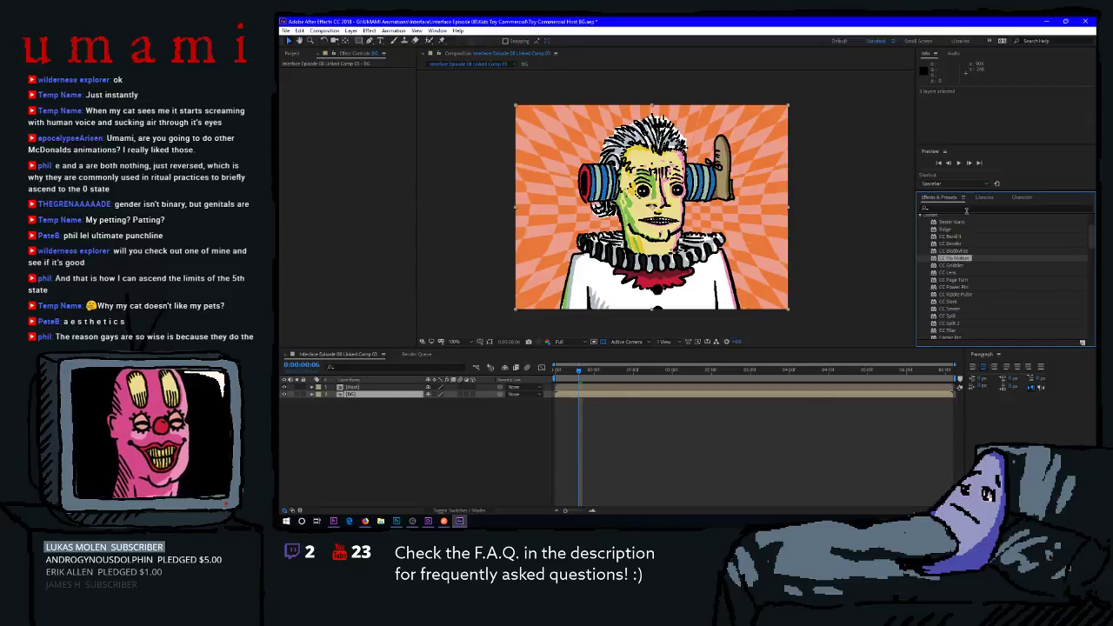
click(965, 210)
text(thres)
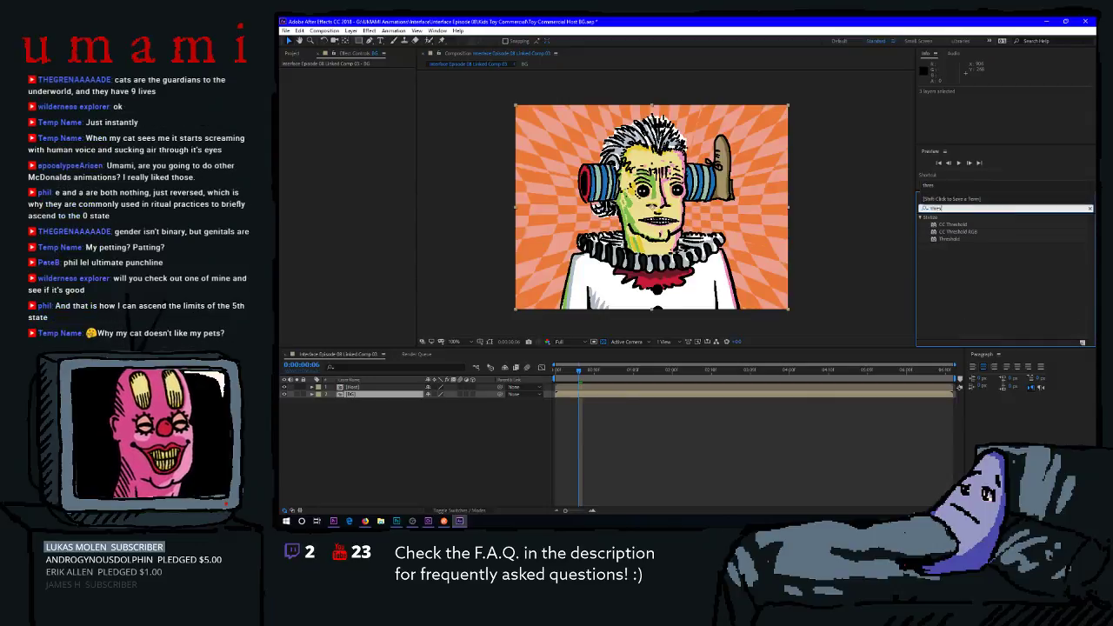
drag(954, 228, 356, 396)
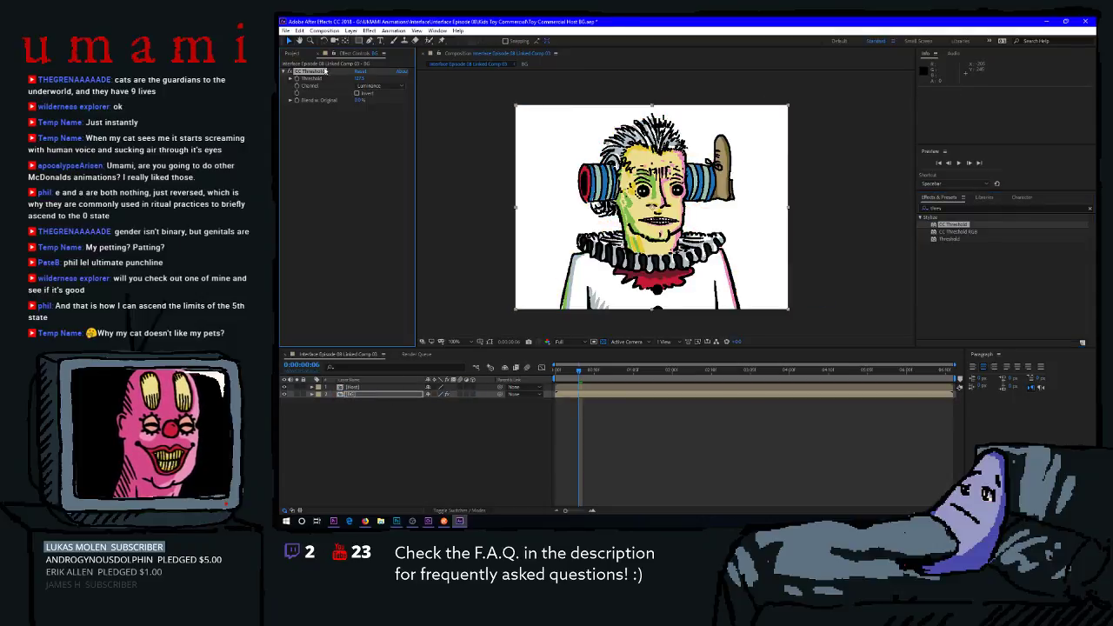
Raise CC Threshold's Threshold until the checkerboard splits into black and white, and preview the animation.
mouse_move(359, 78)
mouse_down()
mouse_move(374, 79)
mouse_move(358, 89)
mouse_up()
key(space)
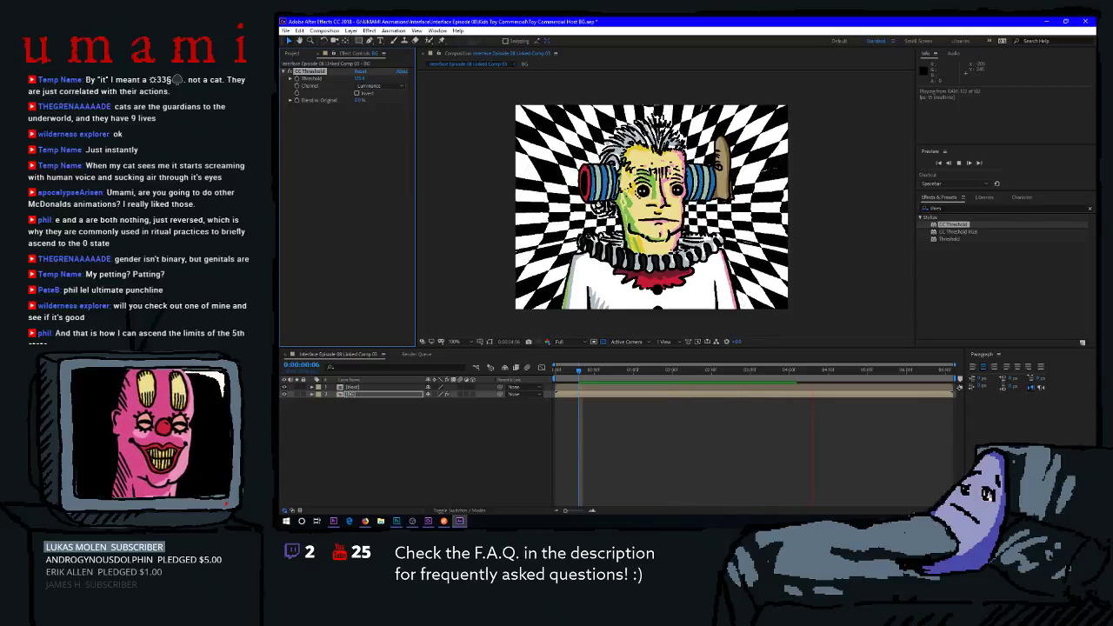
key(space)
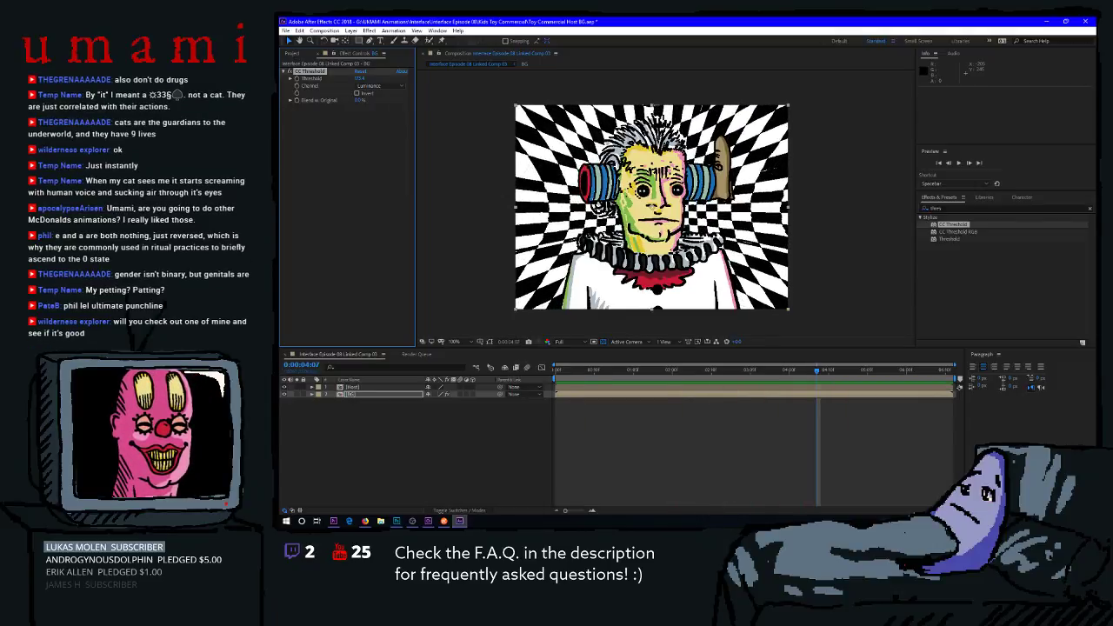
Duplicate the thresholded BG layer at the first frame and select the lower copy.
key(Home)
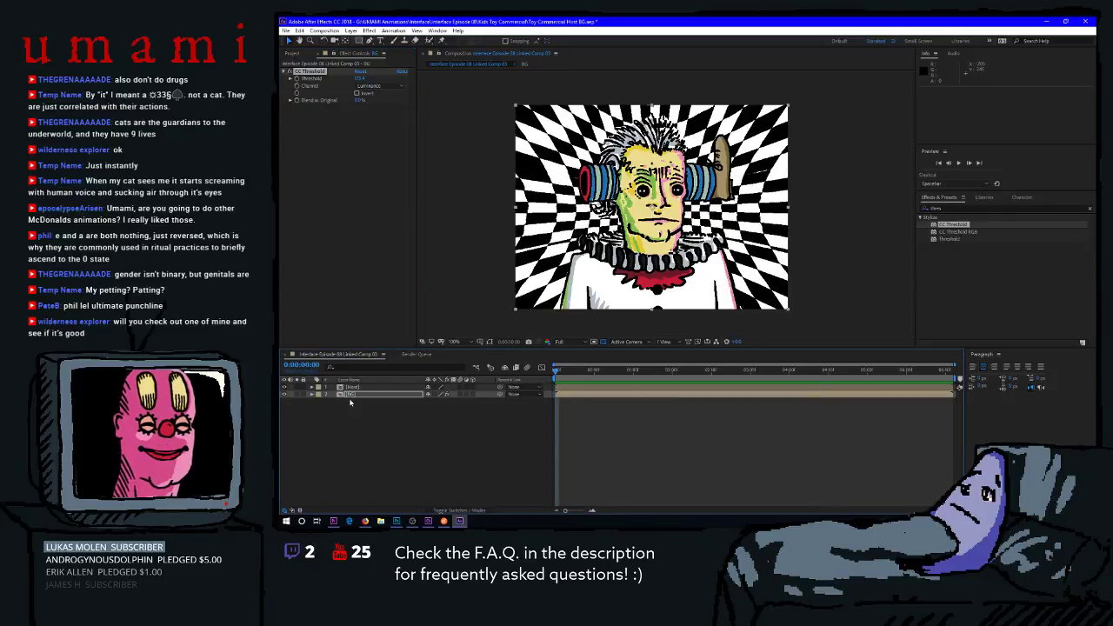
click(350, 401)
click(347, 396)
key(ctrl+d)
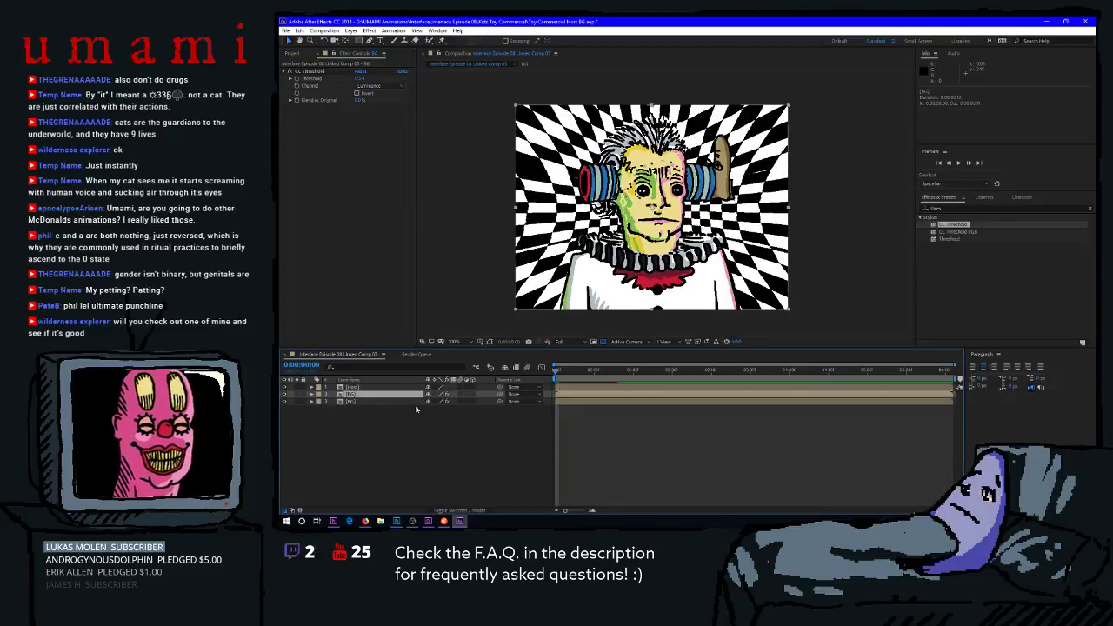
click(347, 402)
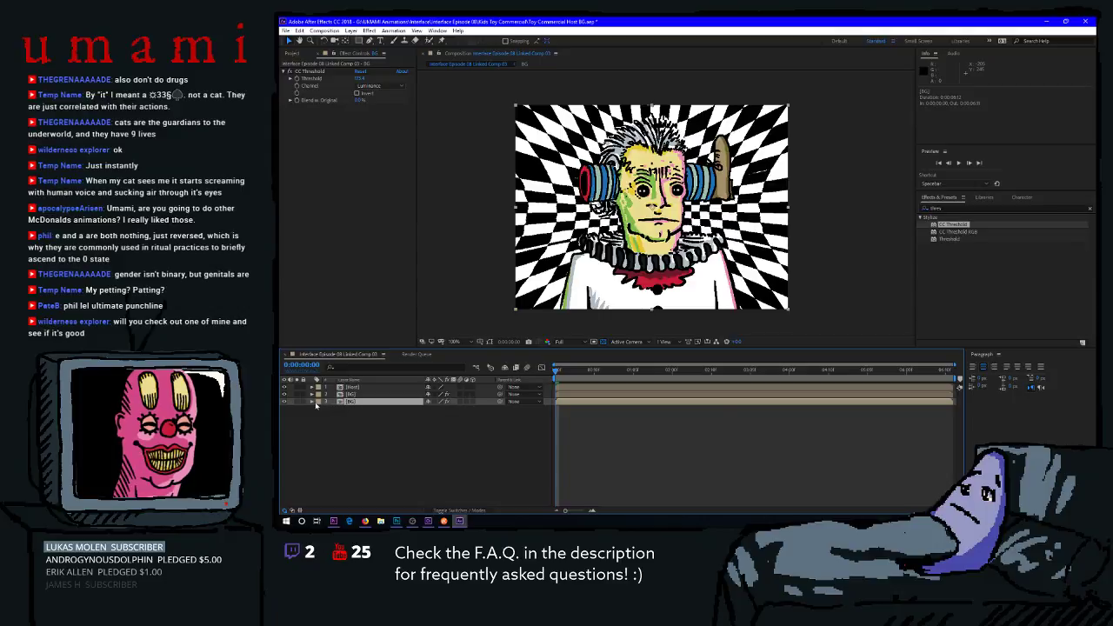
Expand the lower BG copy's transform properties and start a Rotation keyframe at the first frame.
click(312, 401)
click(320, 409)
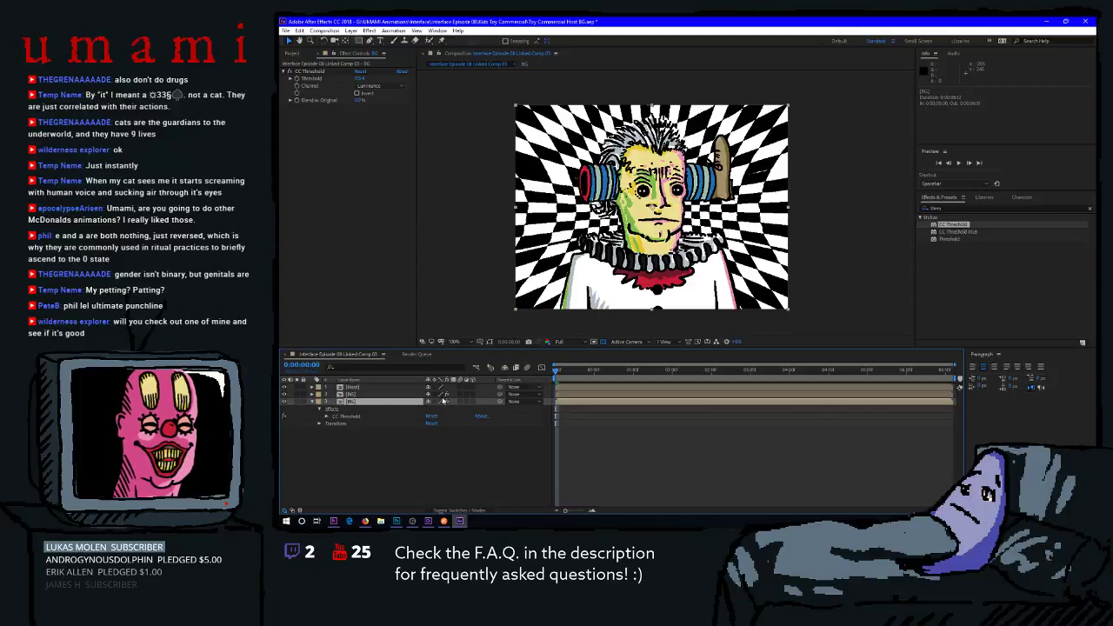
click(323, 423)
click(334, 453)
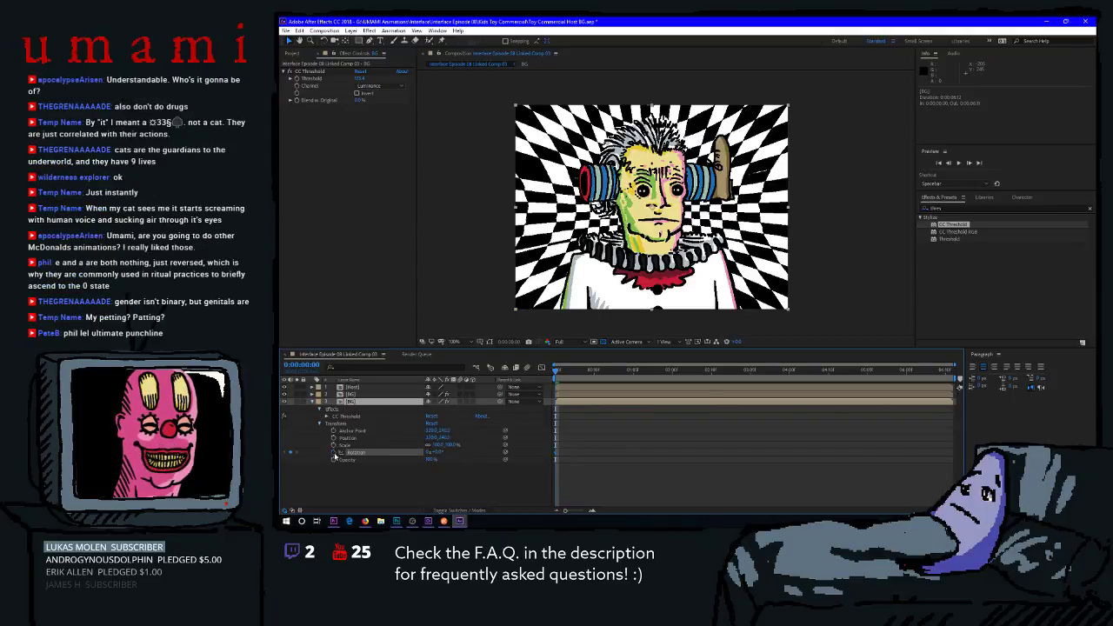
Keyframe the lower BG copy's Rotation to 180° at the last frame and check the turn midway through the timeline.
drag(570, 372, 952, 374)
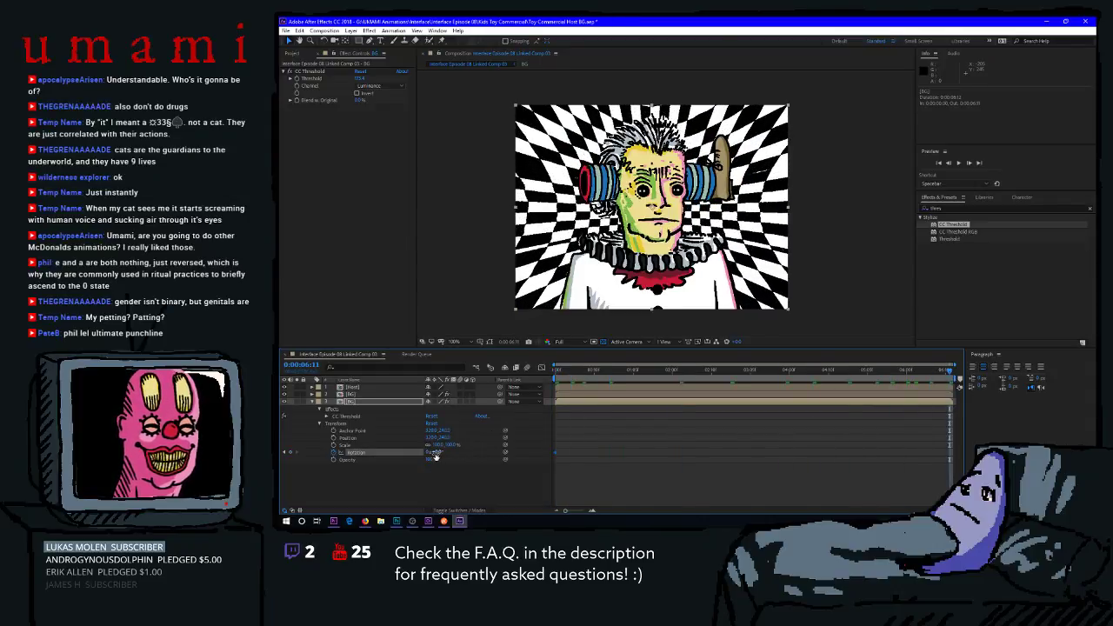
drag(434, 453, 459, 455)
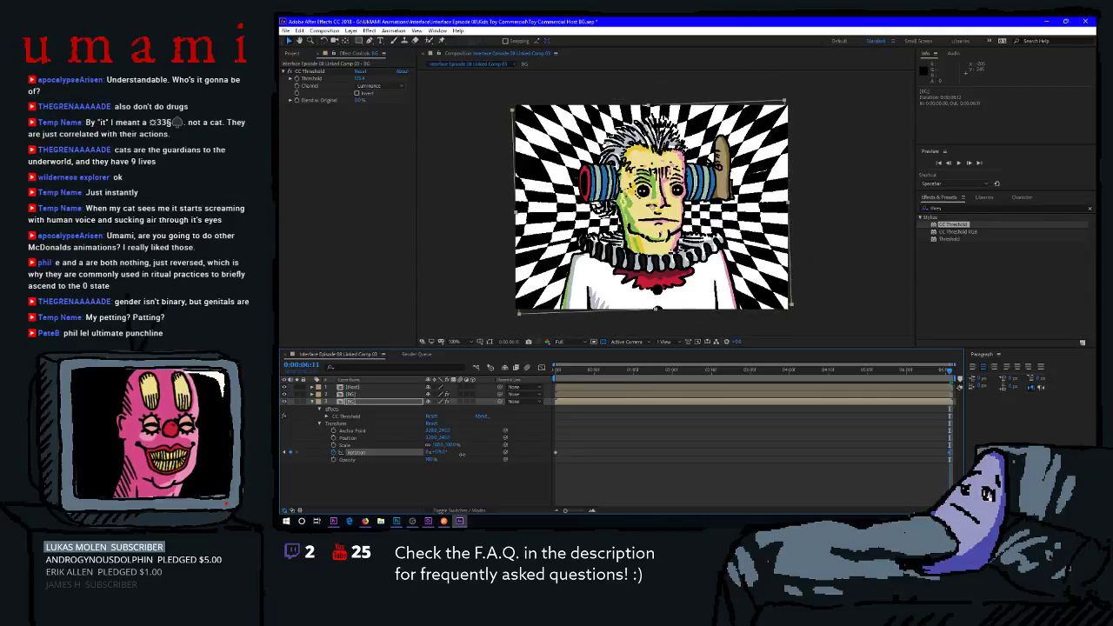
click(440, 452)
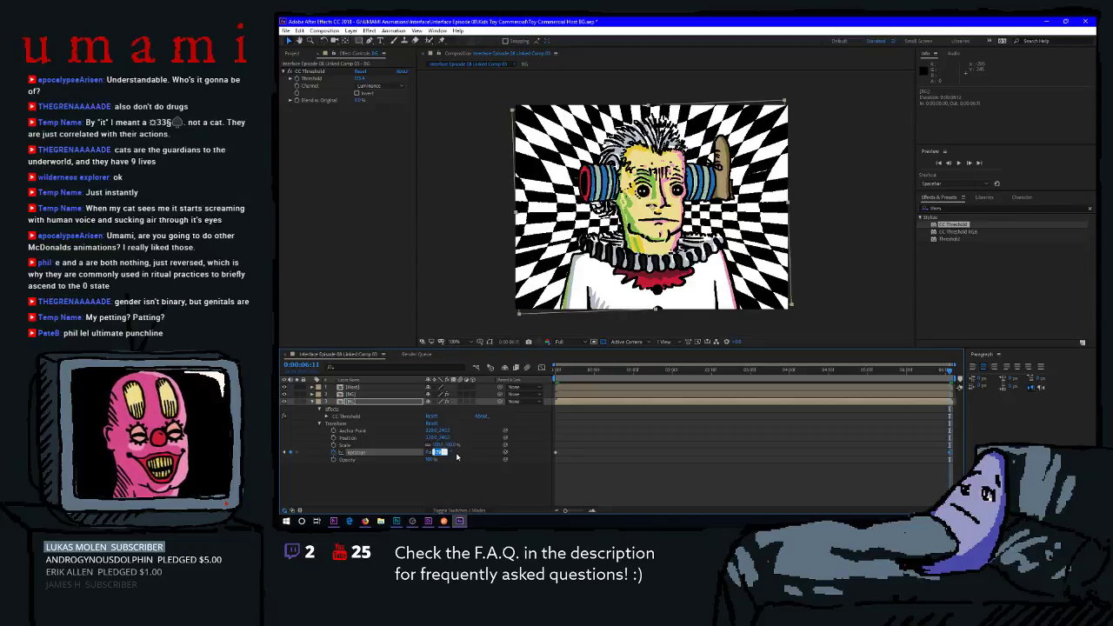
text(0)
key(Return)
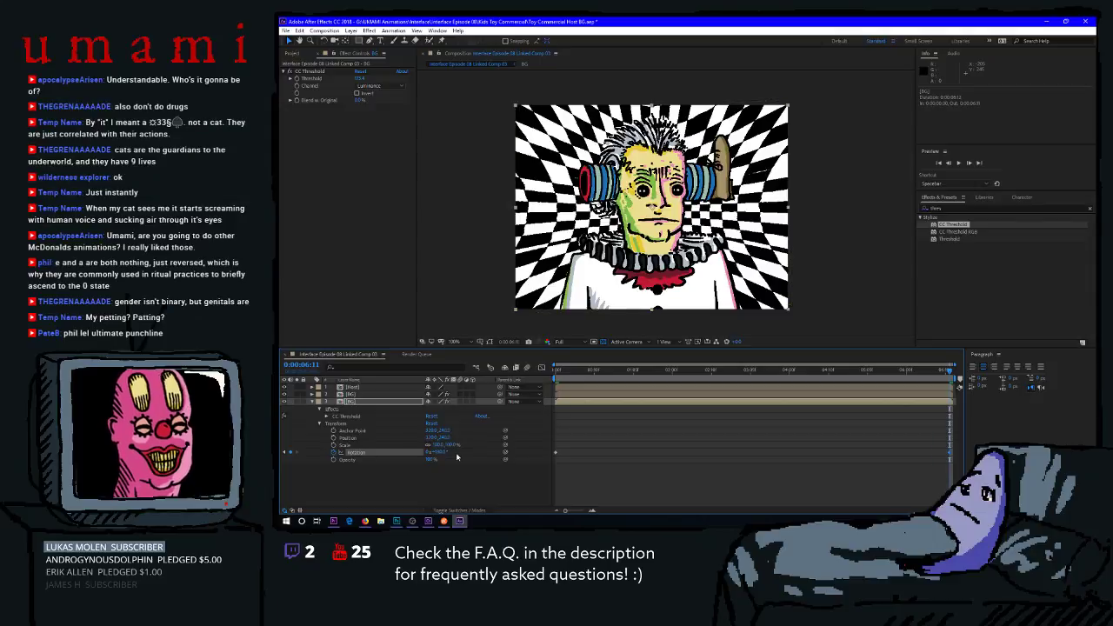
click(769, 369)
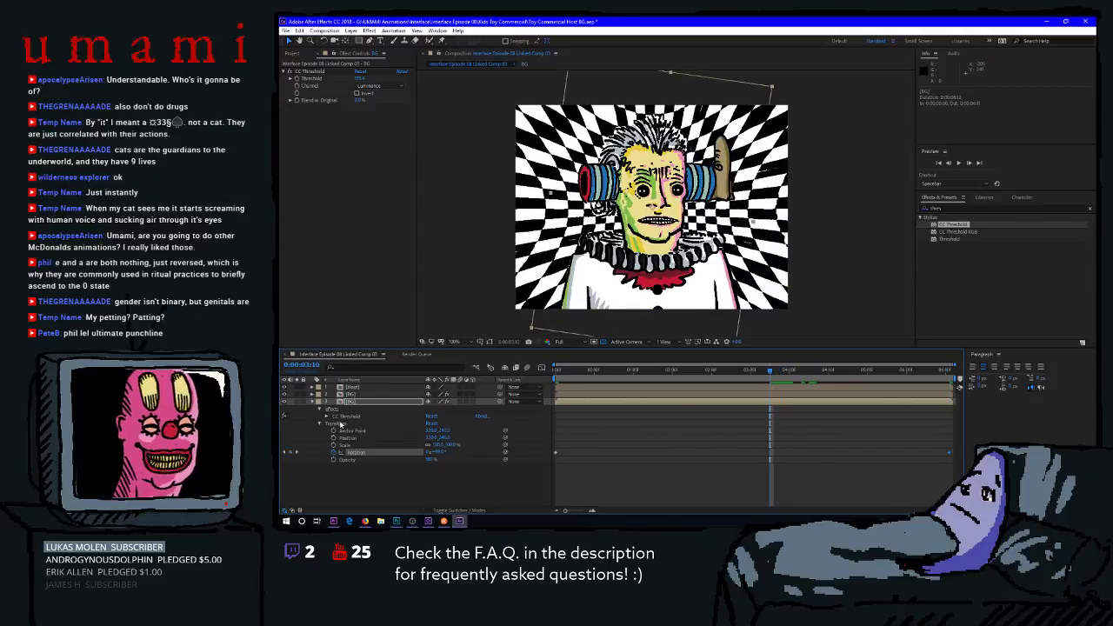
Move the rotating BG copy above the static one and scale it up so it spans the frame's full width.
drag(352, 402, 354, 395)
right_click(355, 395)
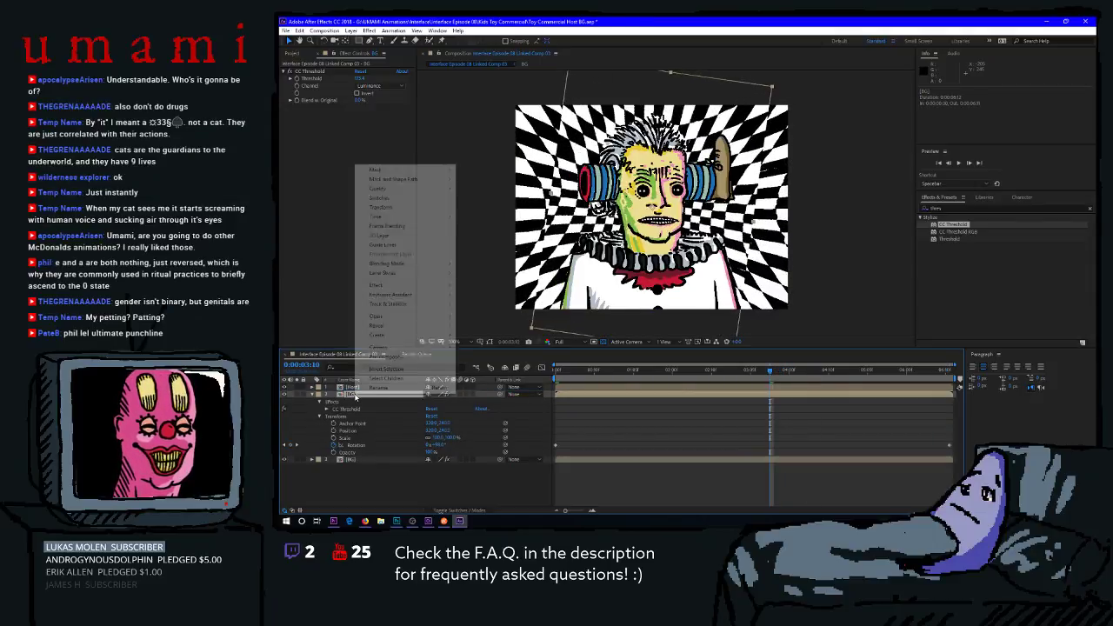
click(341, 396)
drag(764, 383, 753, 380)
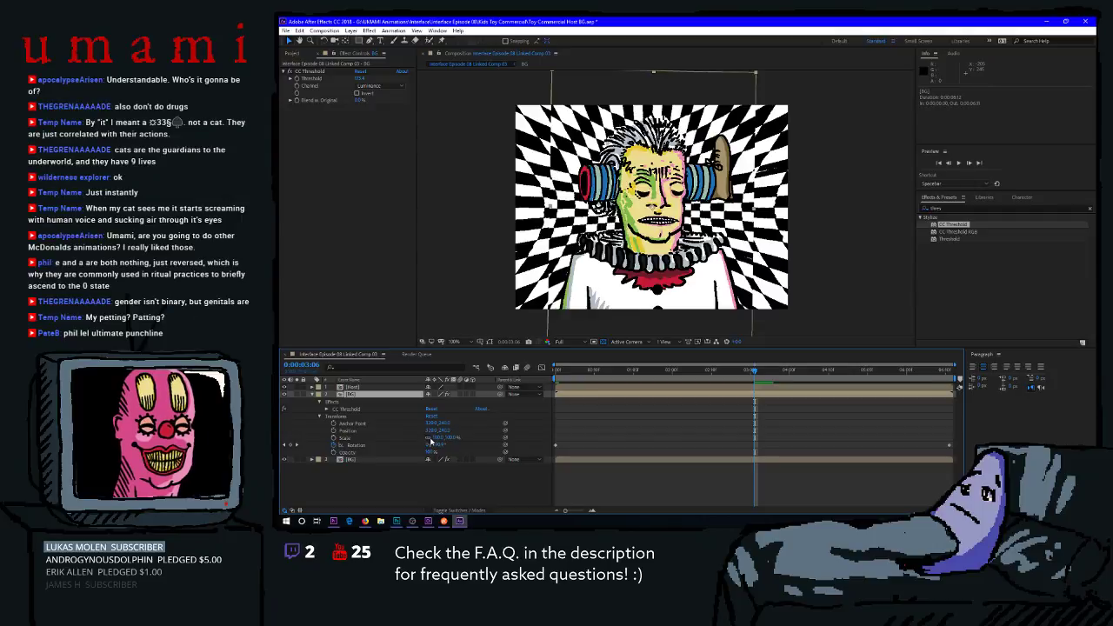
drag(434, 438, 450, 439)
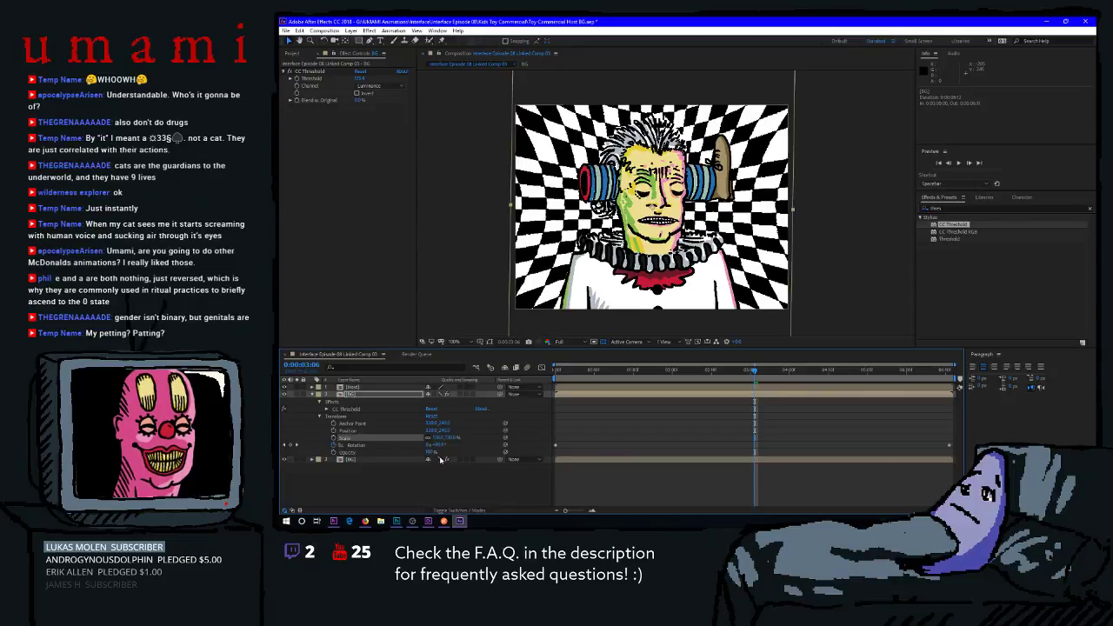
Set the rotating BG copy's blending mode to Difference and preview the animation from the start.
right_click(358, 394)
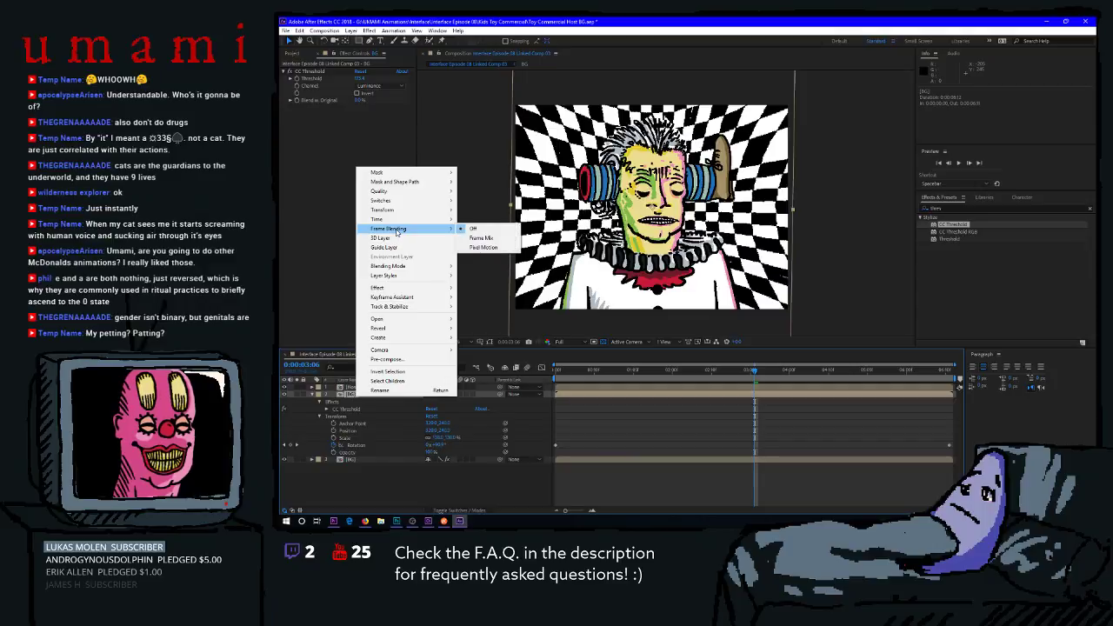
mouse_move(405, 268)
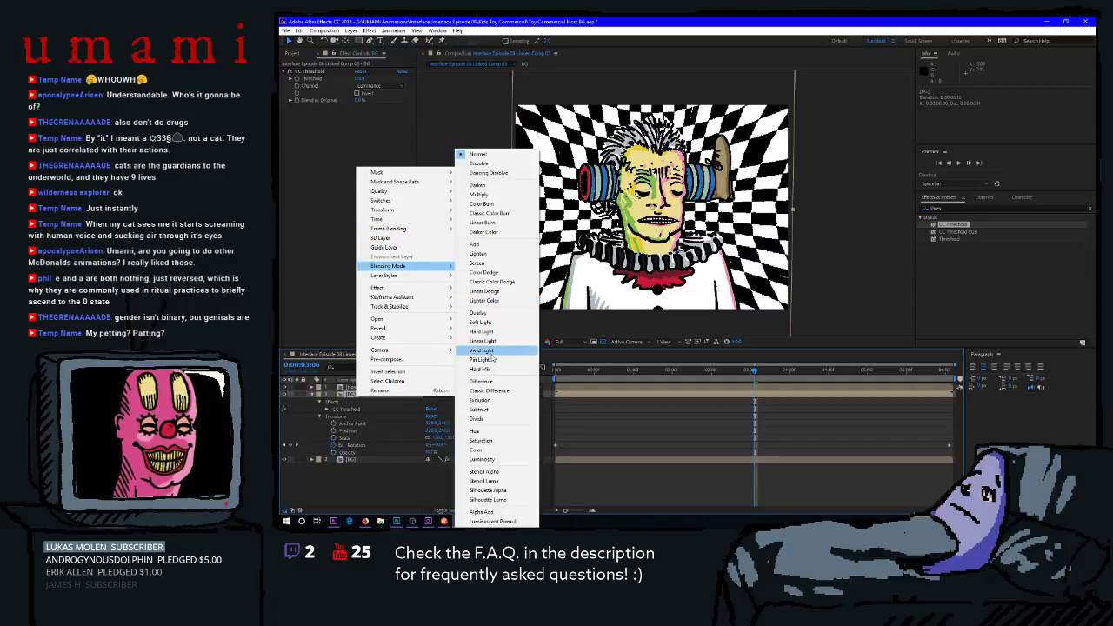
click(501, 390)
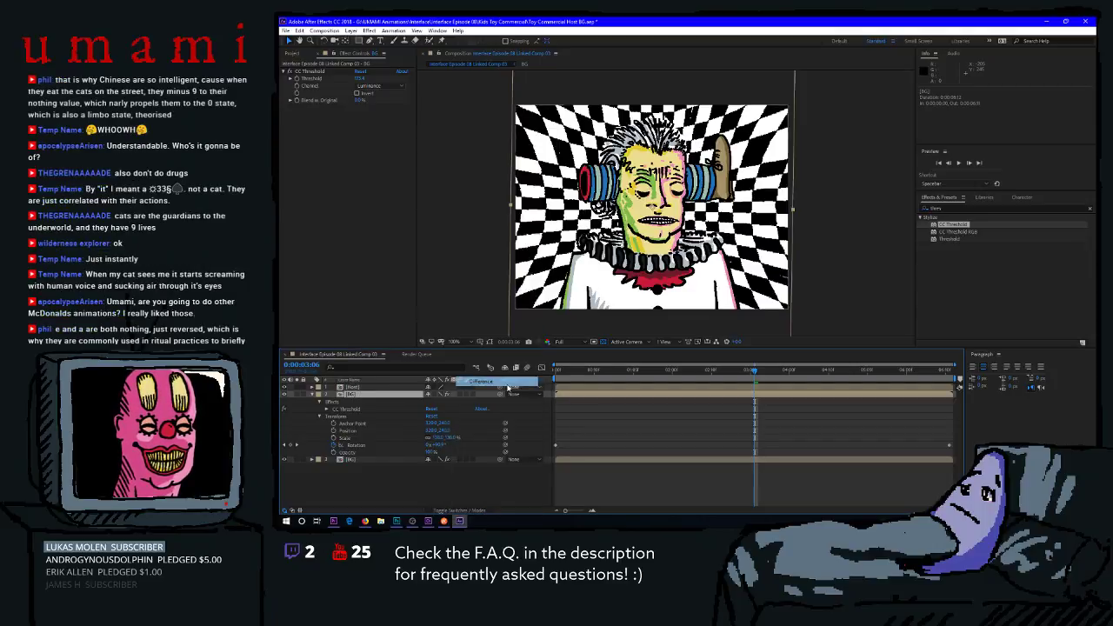
click(562, 372)
key(space)
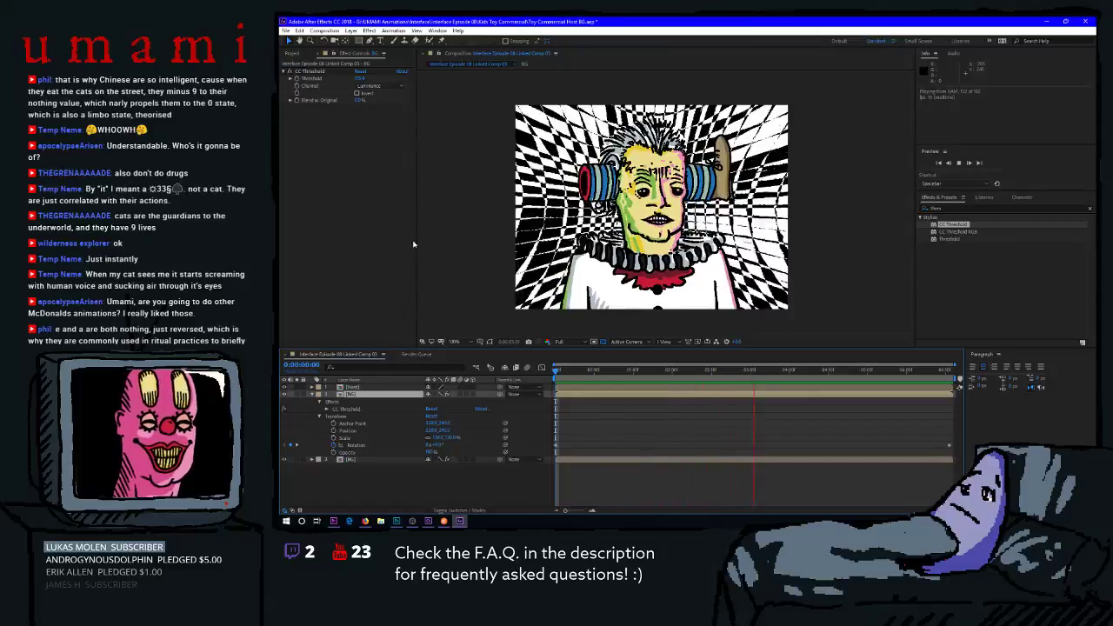
key(space)
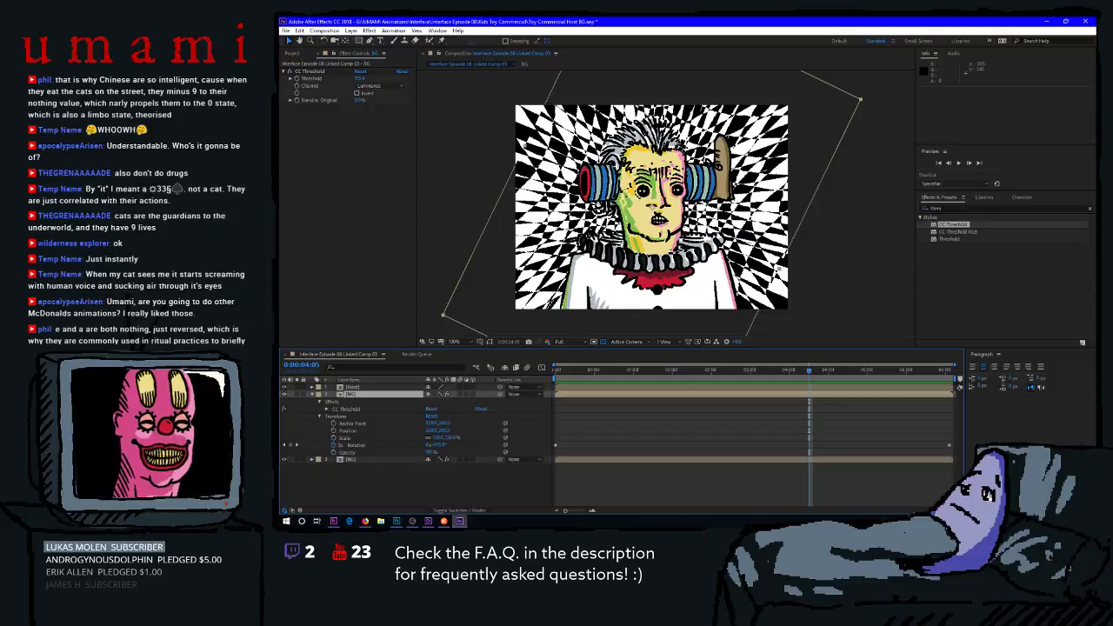
Enlarge the rotating BG copy further at a frame where it sits diagonally, and preview the animation.
drag(781, 380, 665, 389)
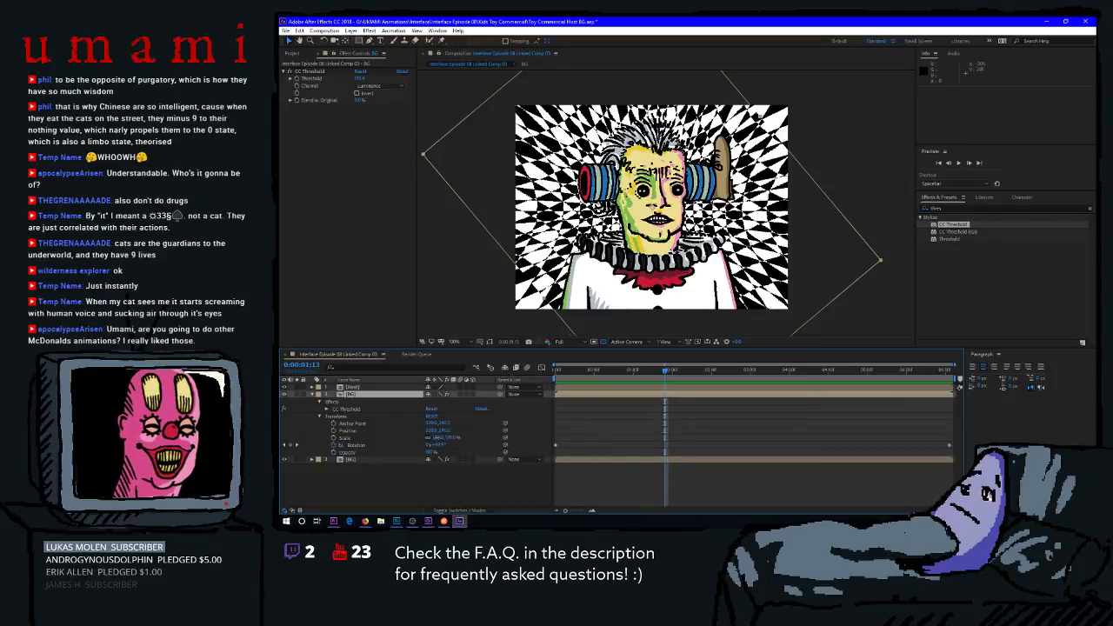
drag(444, 439, 449, 438)
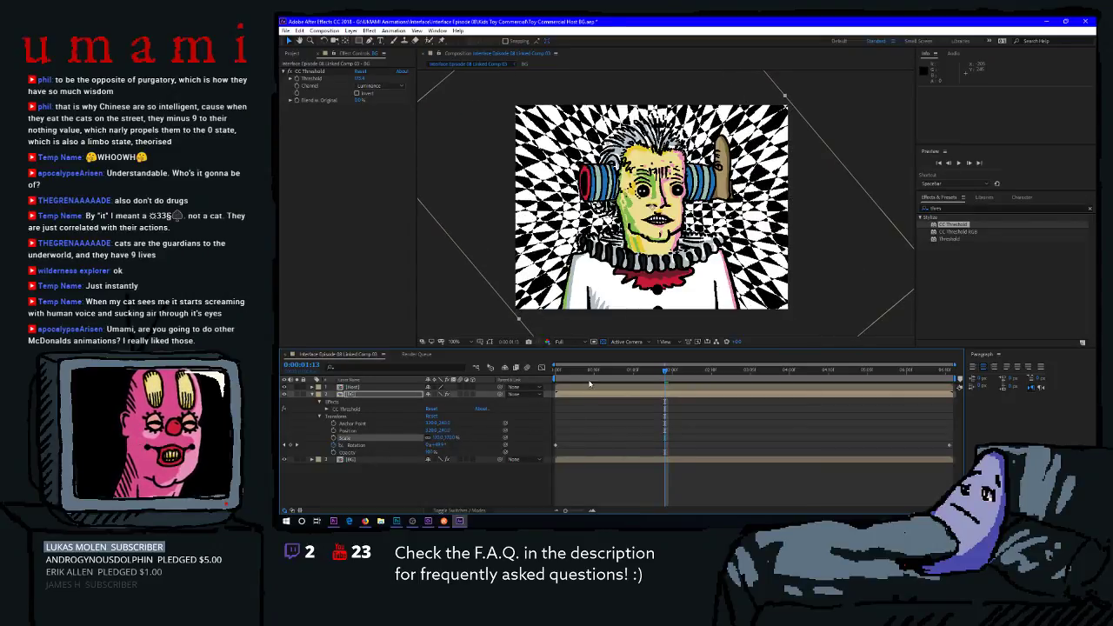
key(space)
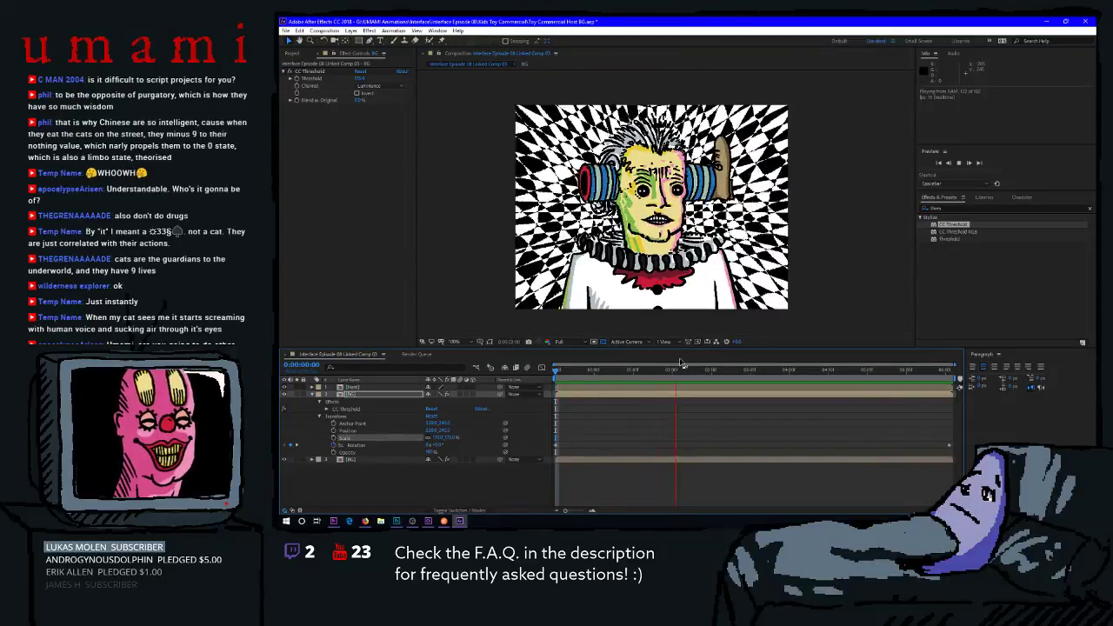
key(space)
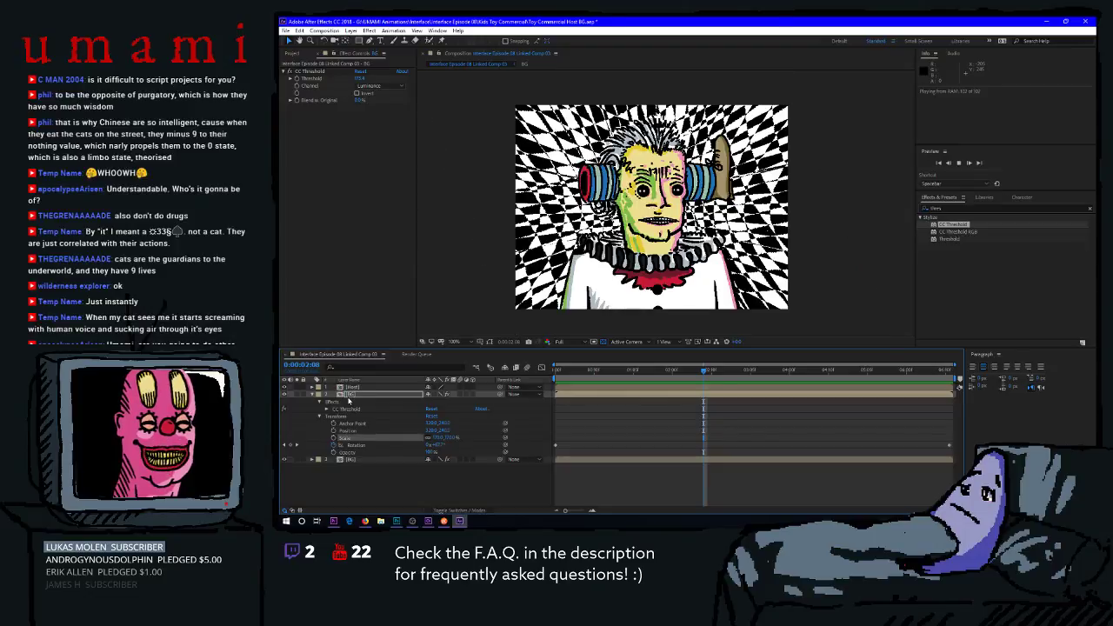
Try the Darken blending mode on the rotating BG copy and preview it.
right_click(350, 400)
mouse_move(414, 264)
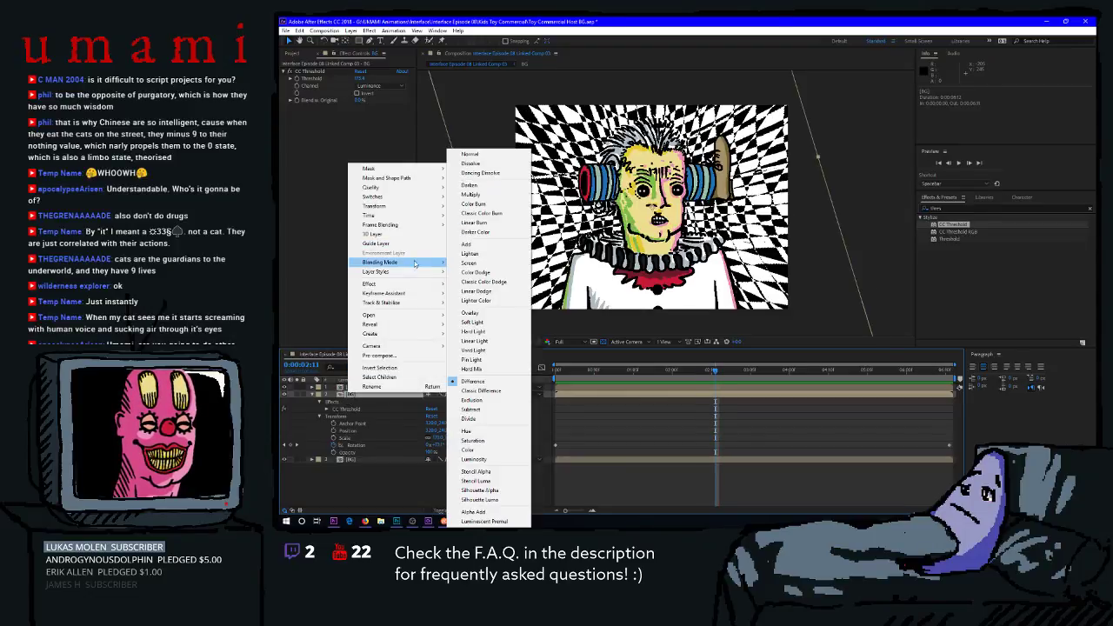
click(491, 186)
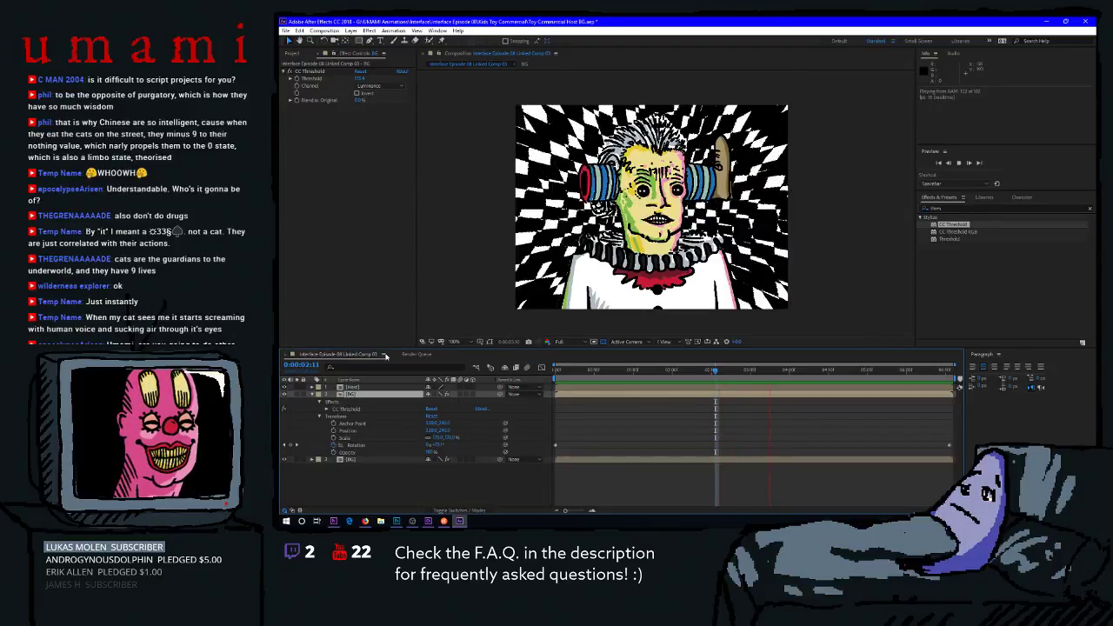
click(348, 431)
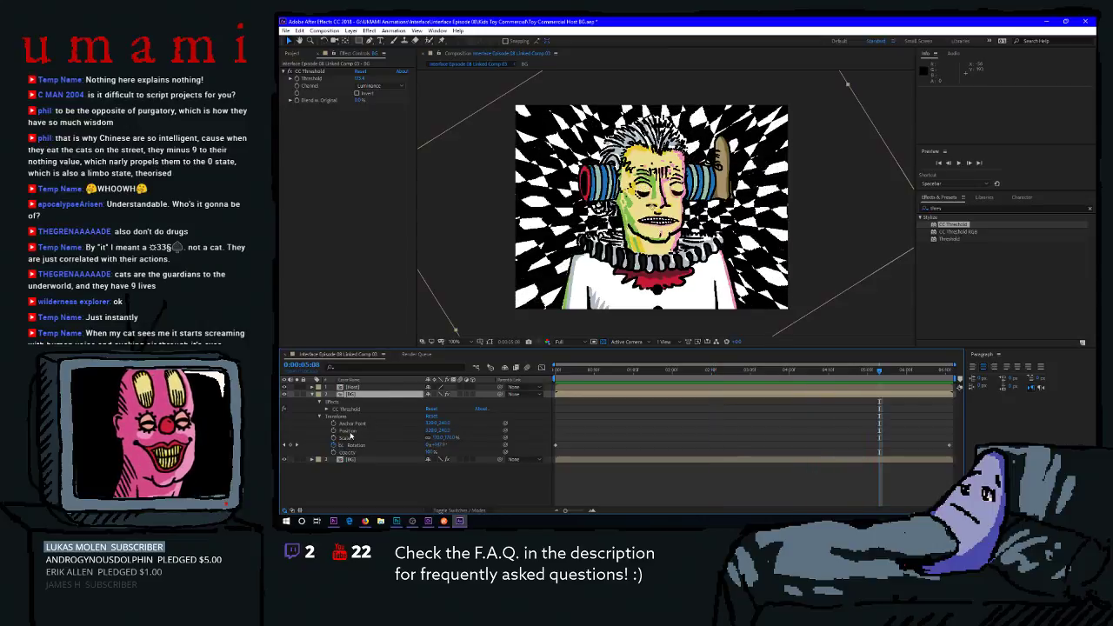
Increase the rotating BG copy's Scale again, set its blending mode to Difference, and preview the result.
click(431, 438)
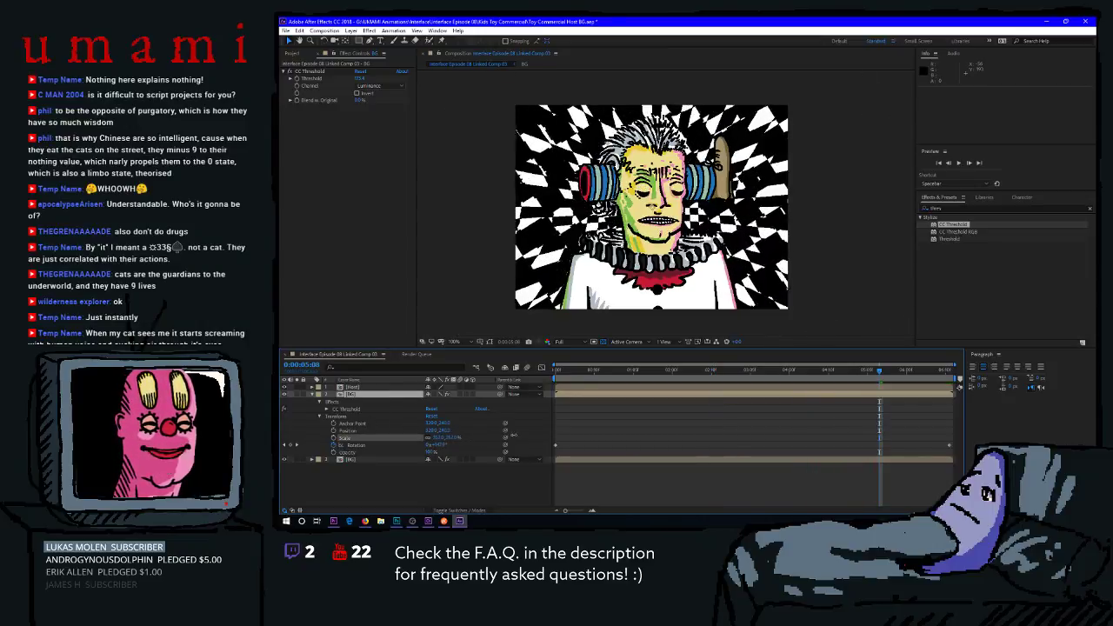
right_click(354, 394)
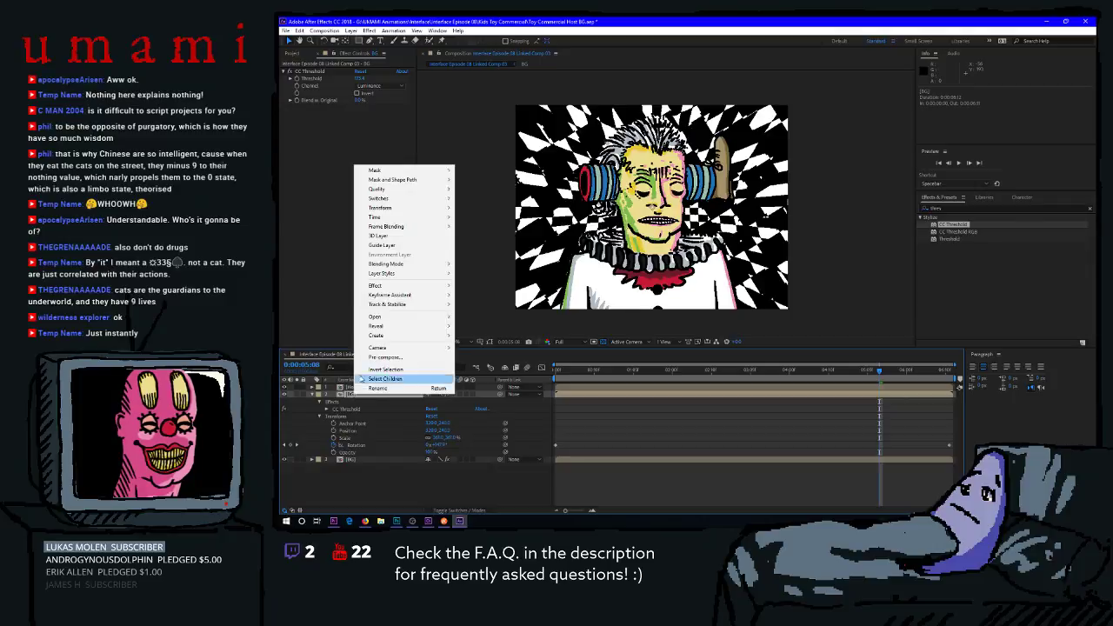
mouse_move(406, 263)
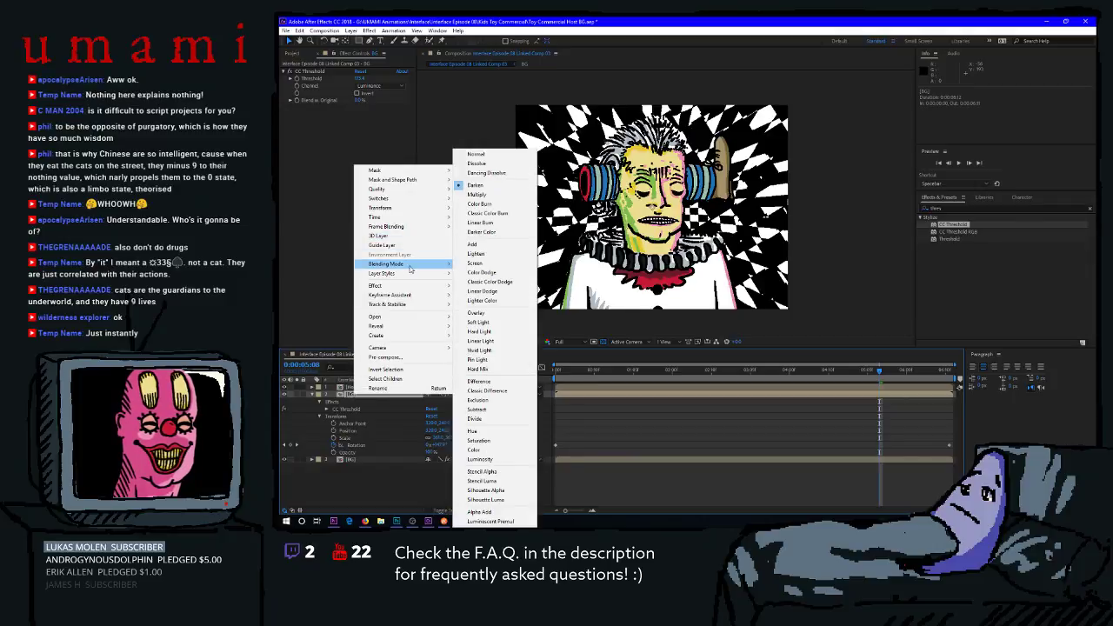
click(498, 381)
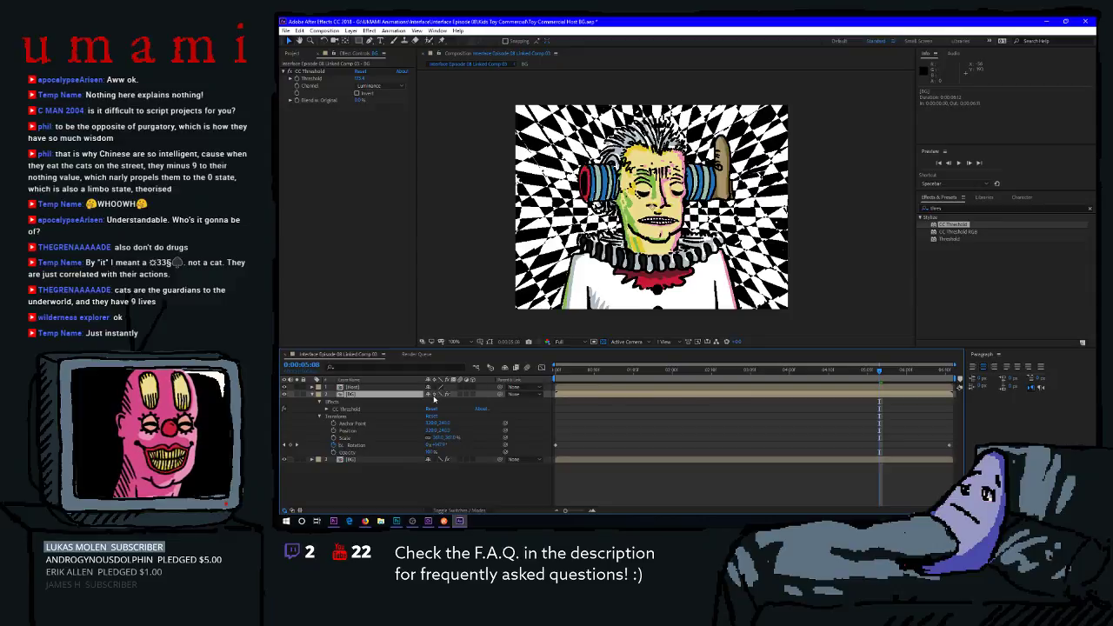
key(space)
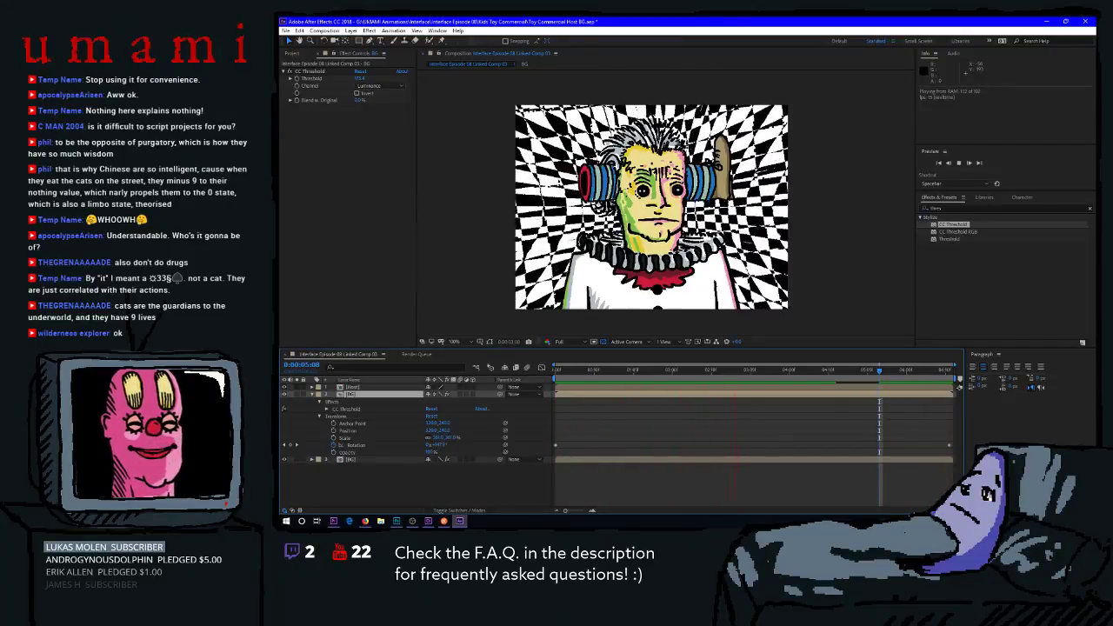
Replay the blended checkerboard background from several points in the timeline, including the first frame.
key(alt+Tab)
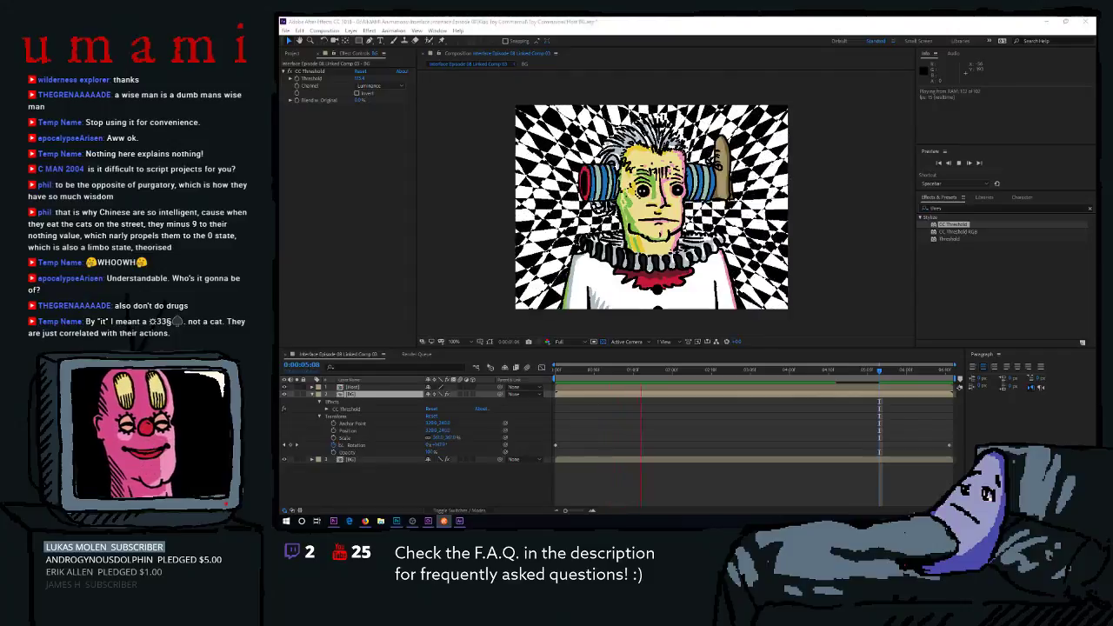
click(685, 379)
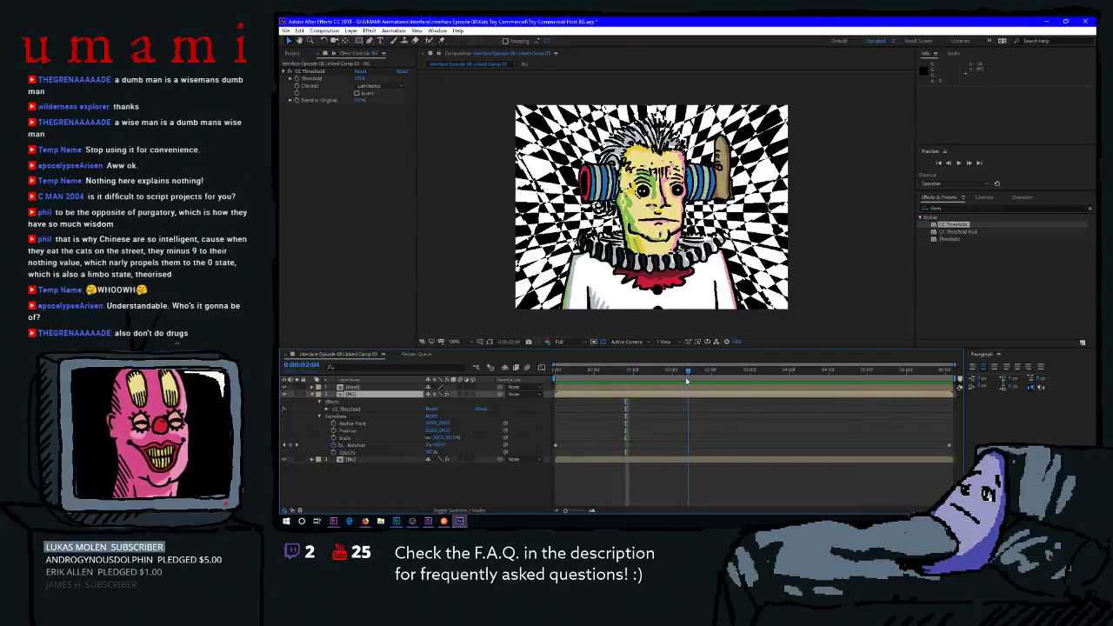
click(659, 372)
key(space)
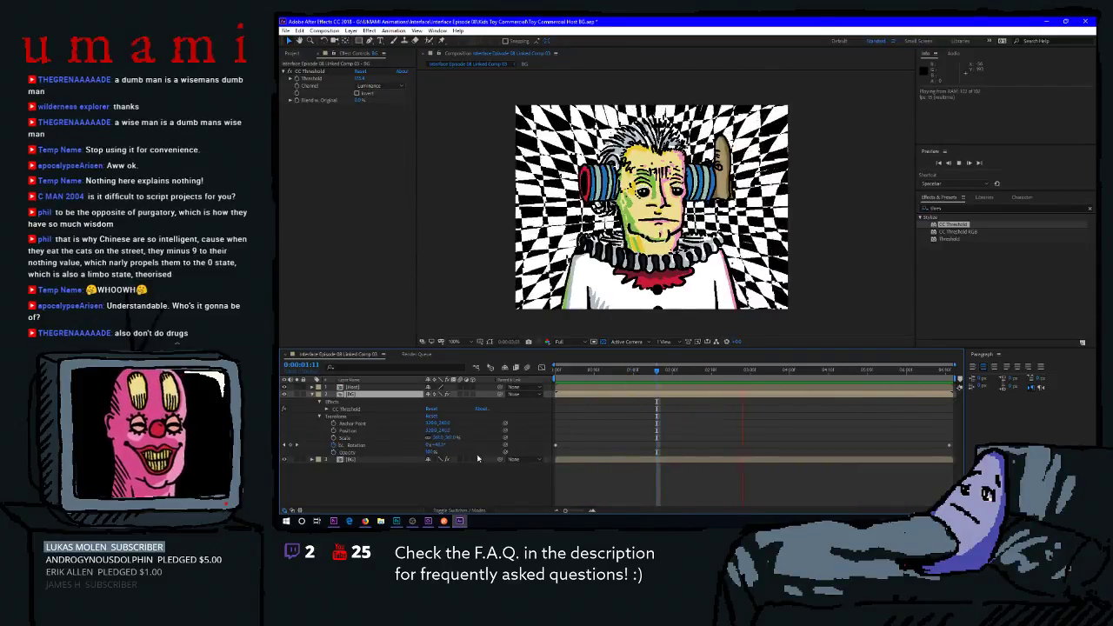
key(space)
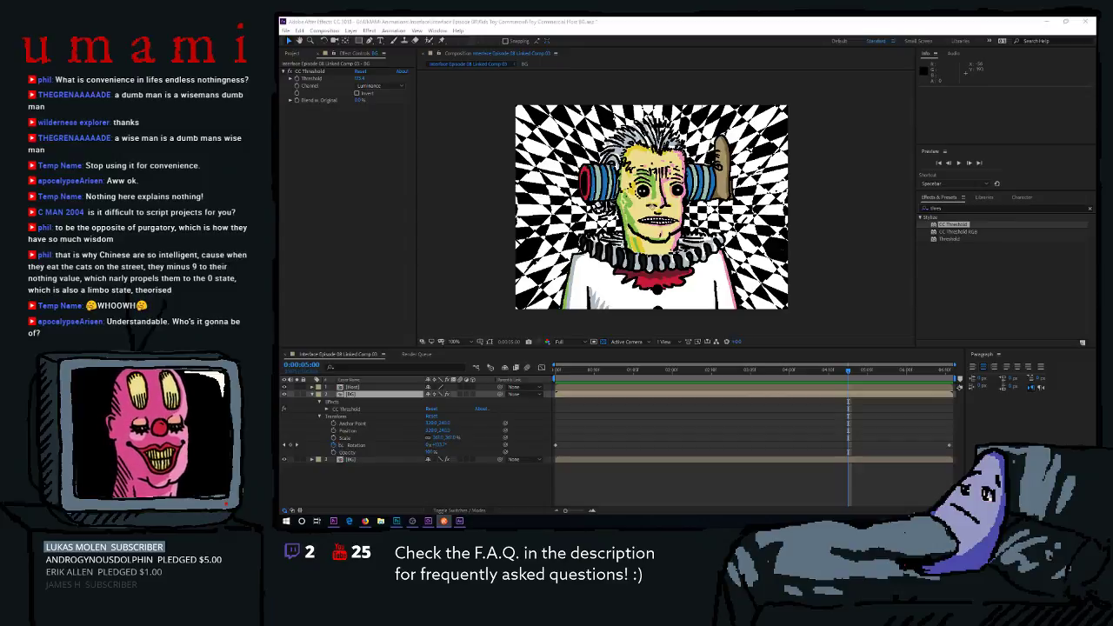
click(567, 378)
key(space)
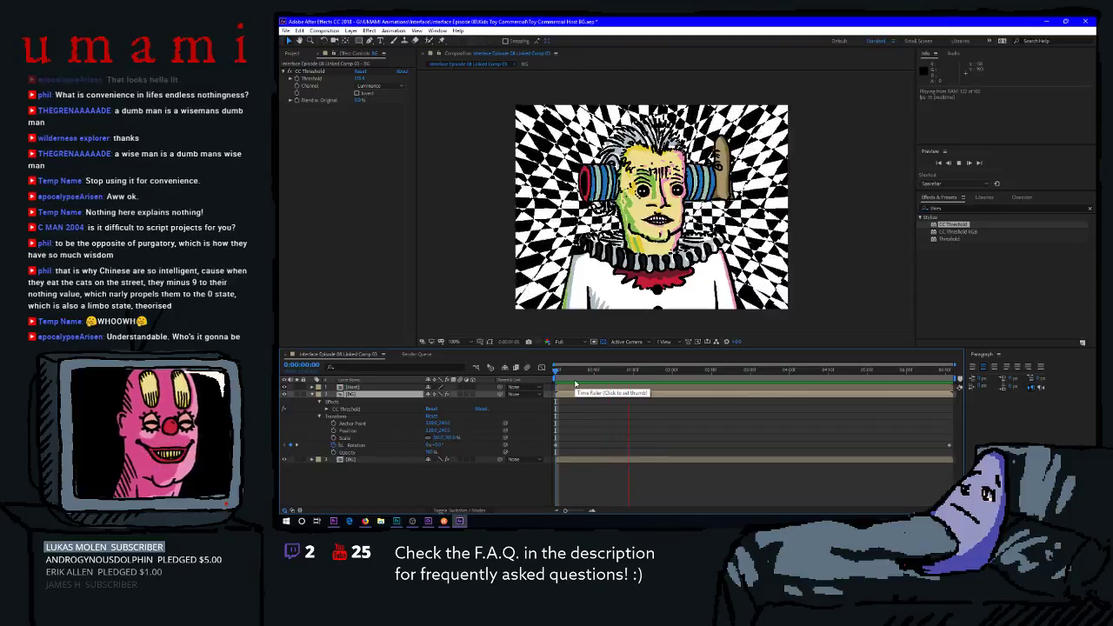